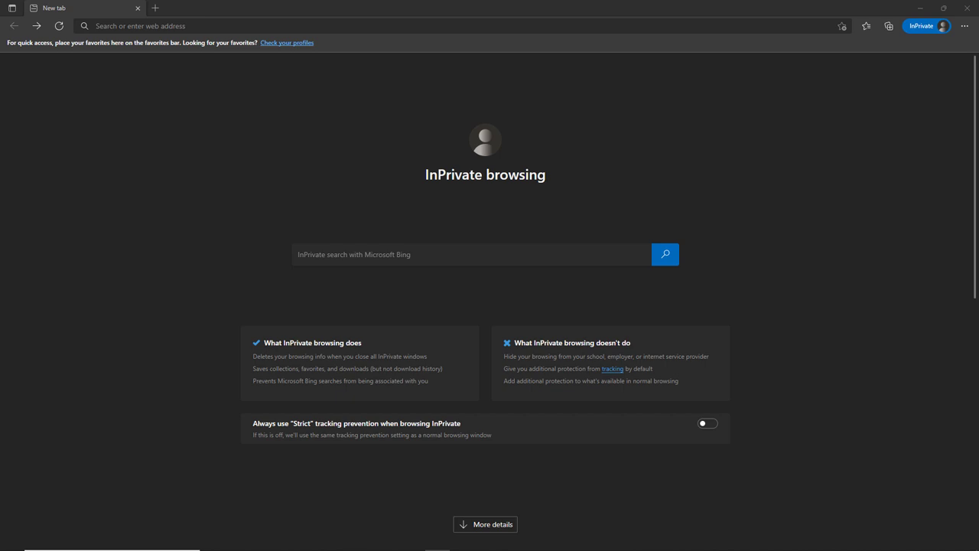
# - Load office.com in the Edge InPrivate window to reach the Welcome to Office page
pyautogui.click(109, 28)
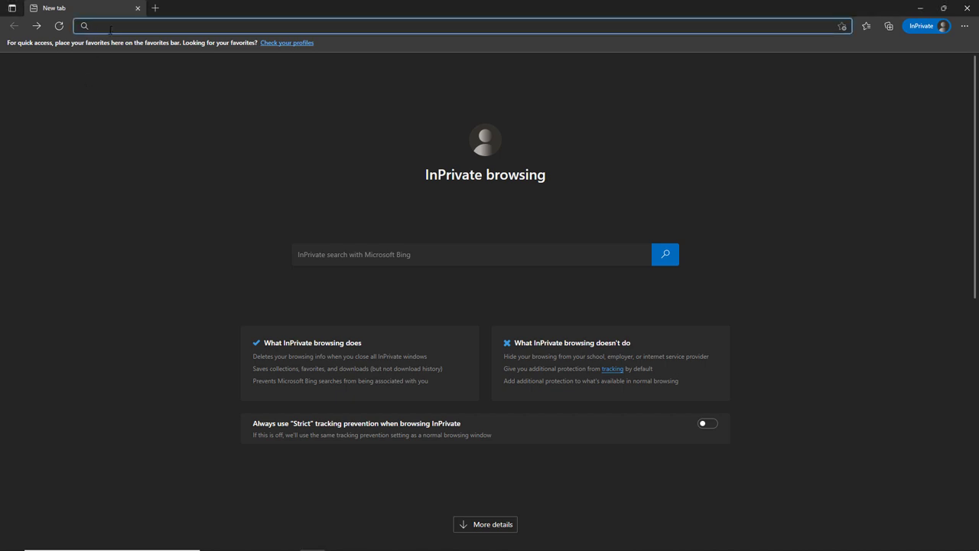
pyautogui.write('office.com')
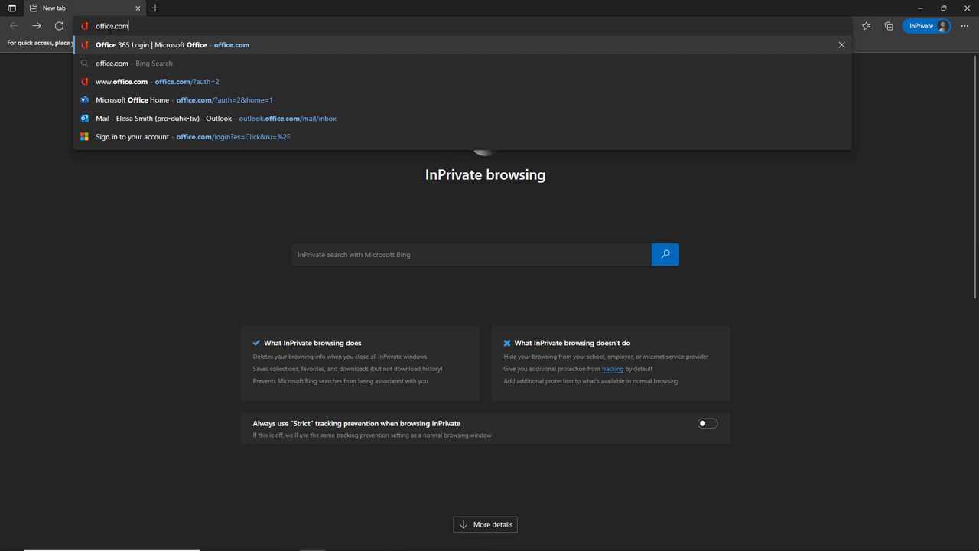
pyautogui.press('Return')
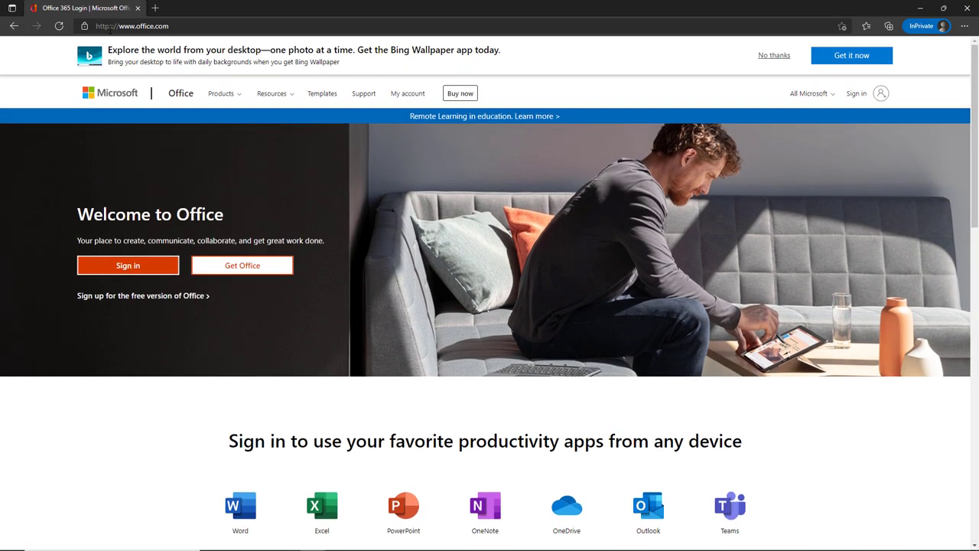
# - Sign in to the Office account and choose to stay signed in
pyautogui.click(139, 298)
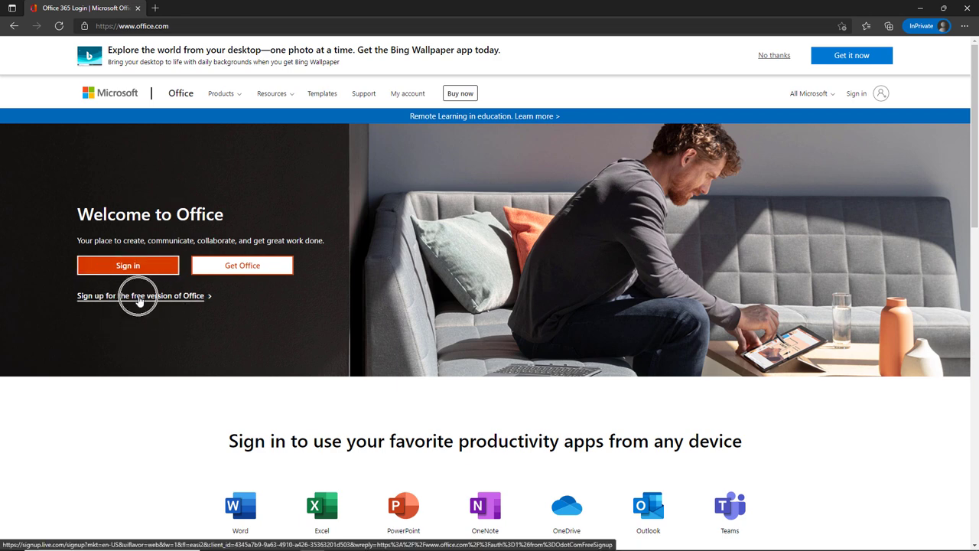
pyautogui.click(138, 265)
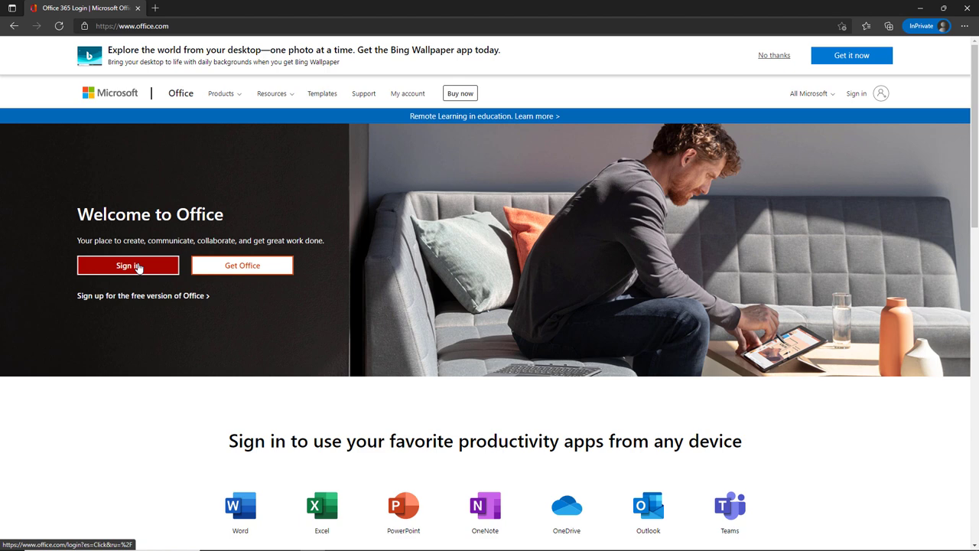
pyautogui.click(138, 265)
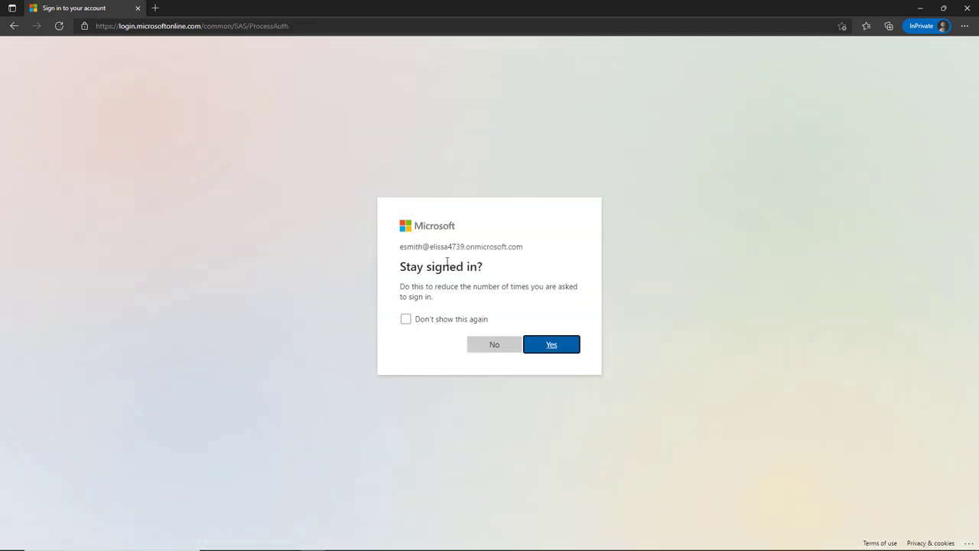
pyautogui.click(542, 345)
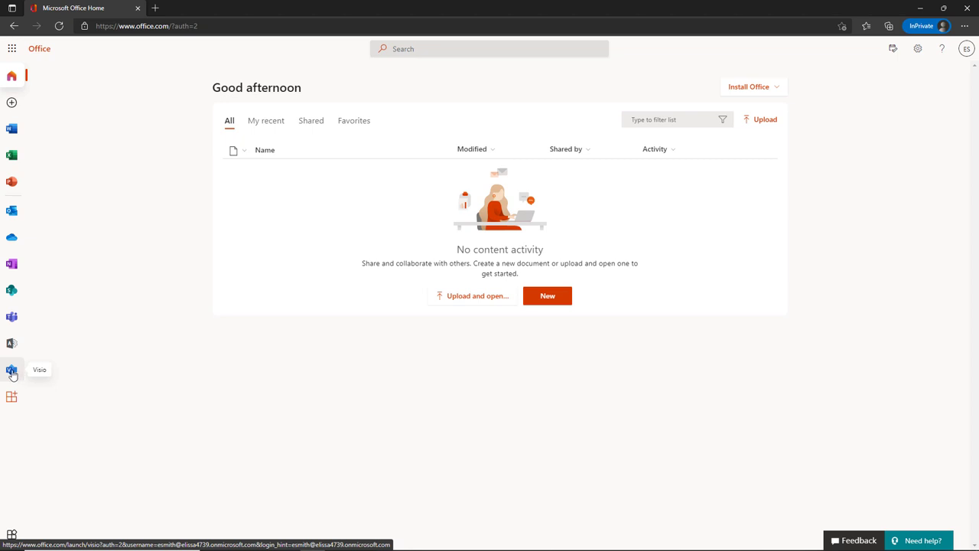
# - Launch Visio Professional from the Office app launcher sidebar
pyautogui.click(12, 372)
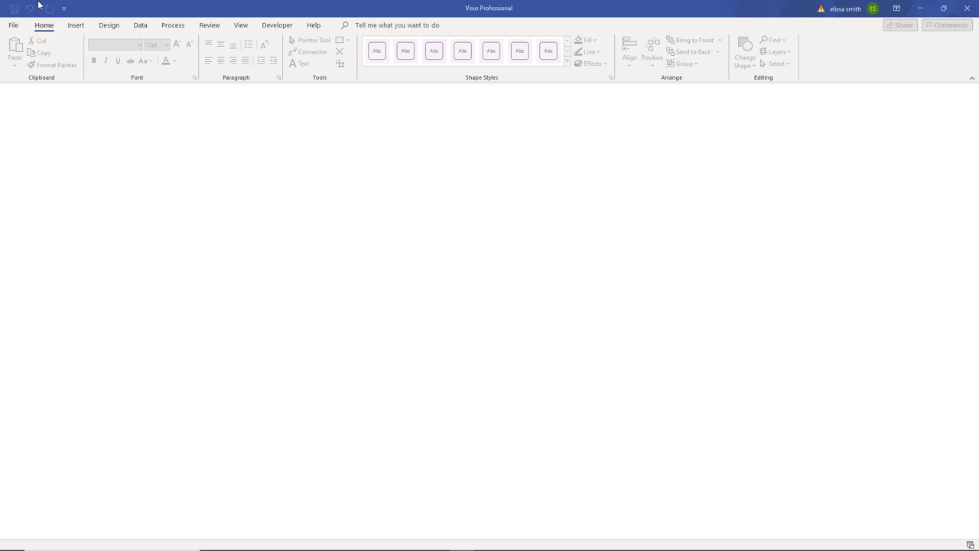
# - Create Drawing3 from the Active Directory template in US units
pyautogui.click(15, 29)
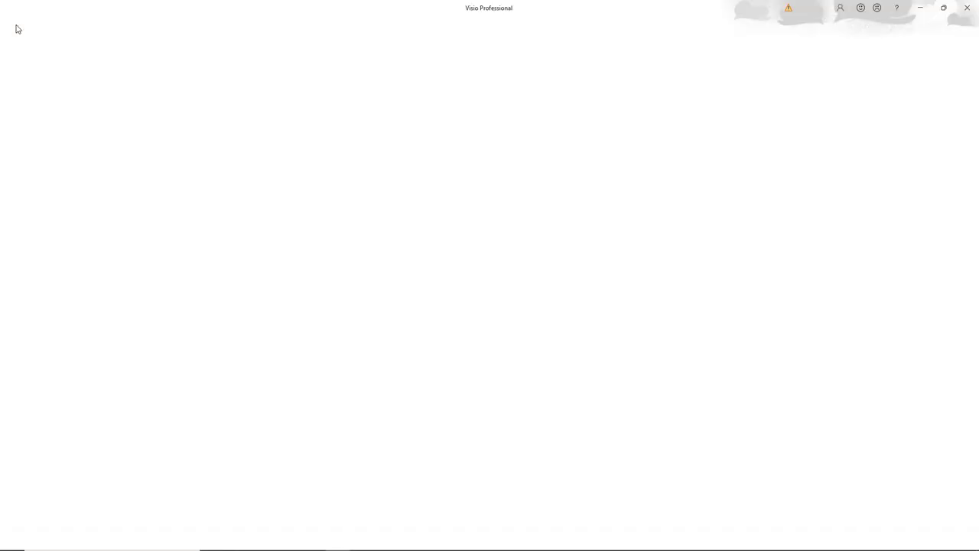
pyautogui.click(21, 72)
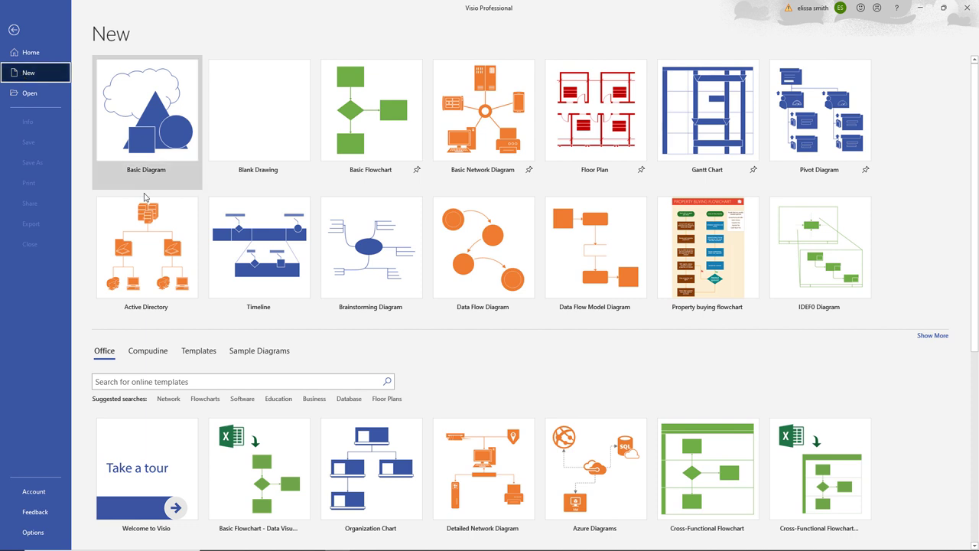
pyautogui.click(161, 239)
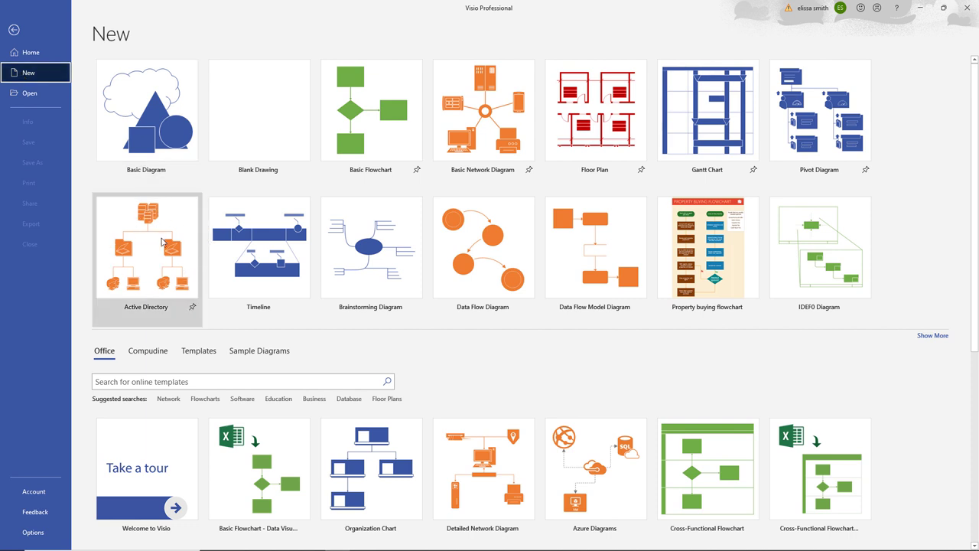
pyautogui.click(162, 242)
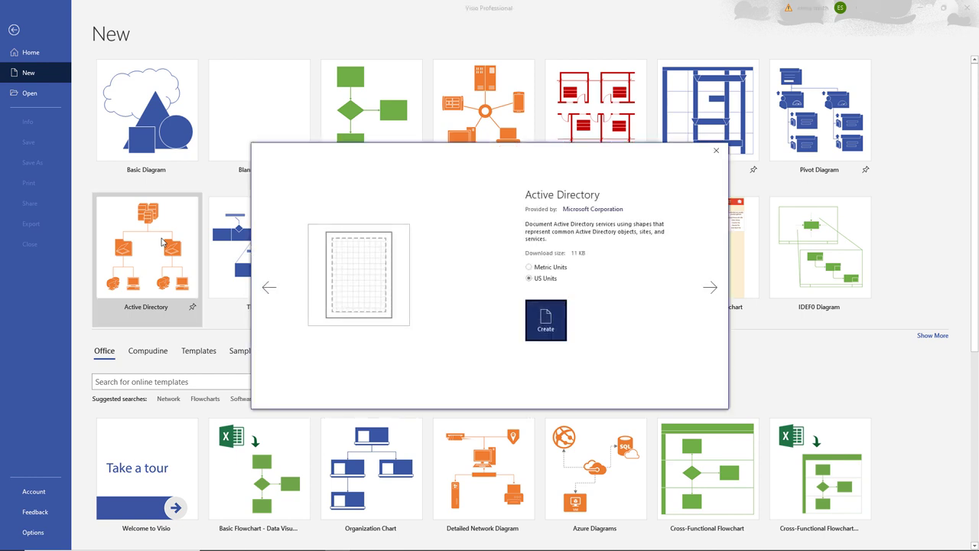
pyautogui.click(548, 324)
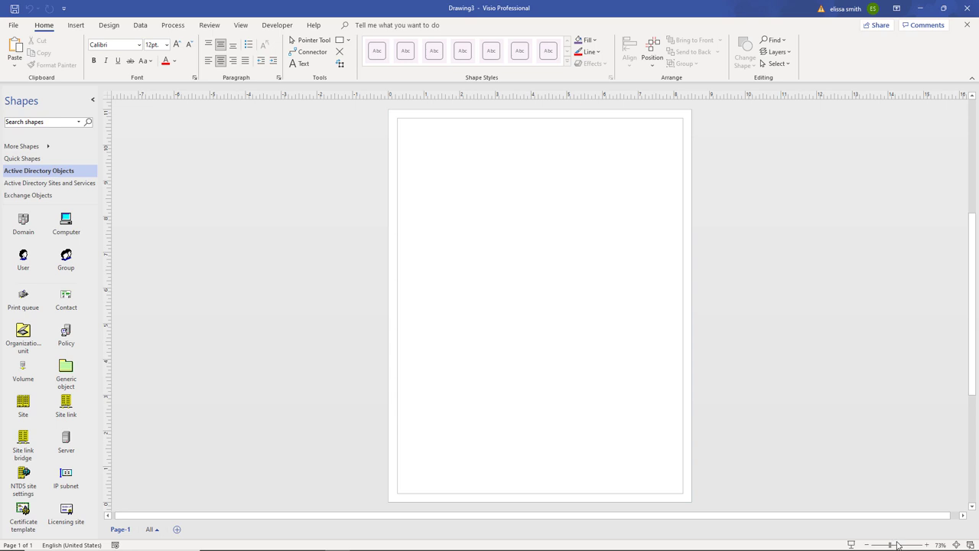
# - Zoom the page to 115% and show the Quick Shapes stencil with Active Directory and Exchange shapes
pyautogui.moveTo(894, 542); pyautogui.dragTo(897, 545)
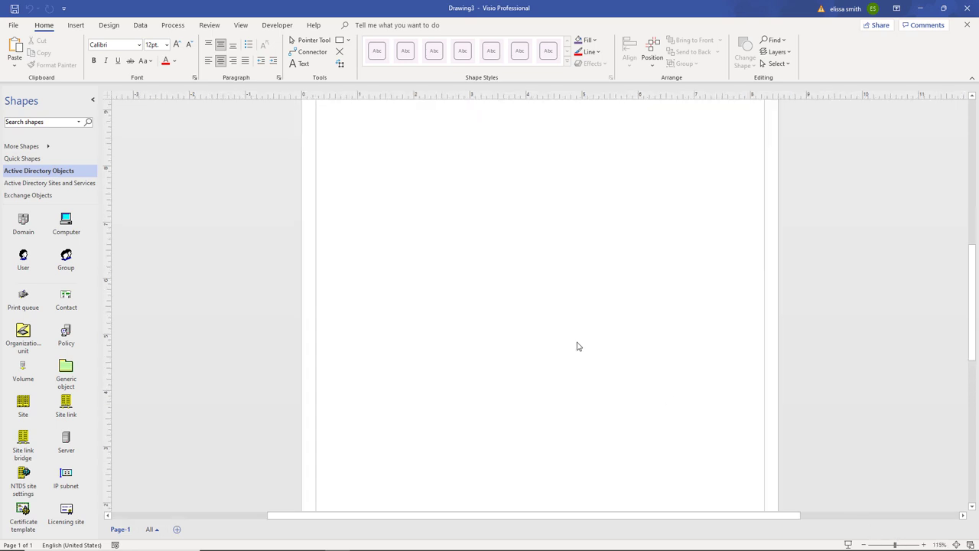
pyautogui.click(51, 97)
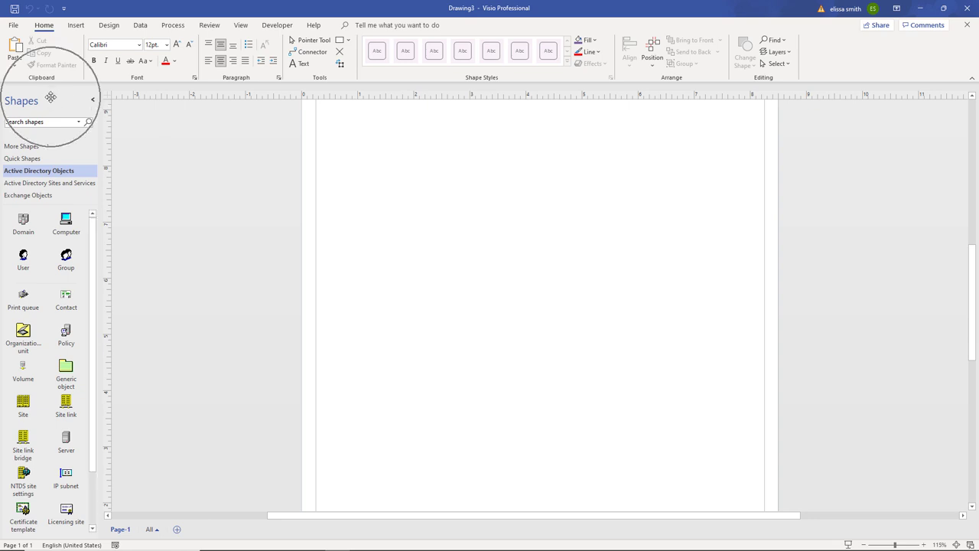
pyautogui.click(42, 174)
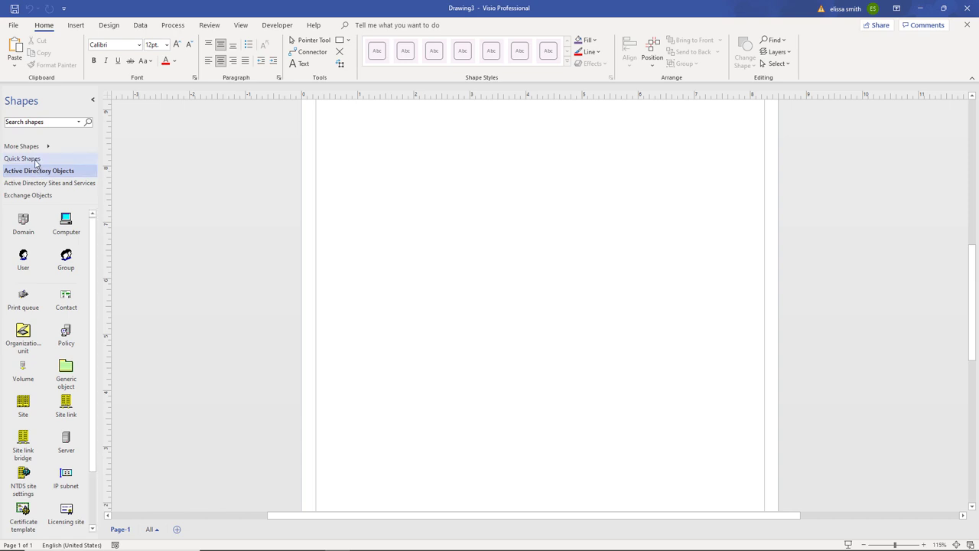
pyautogui.click(34, 162)
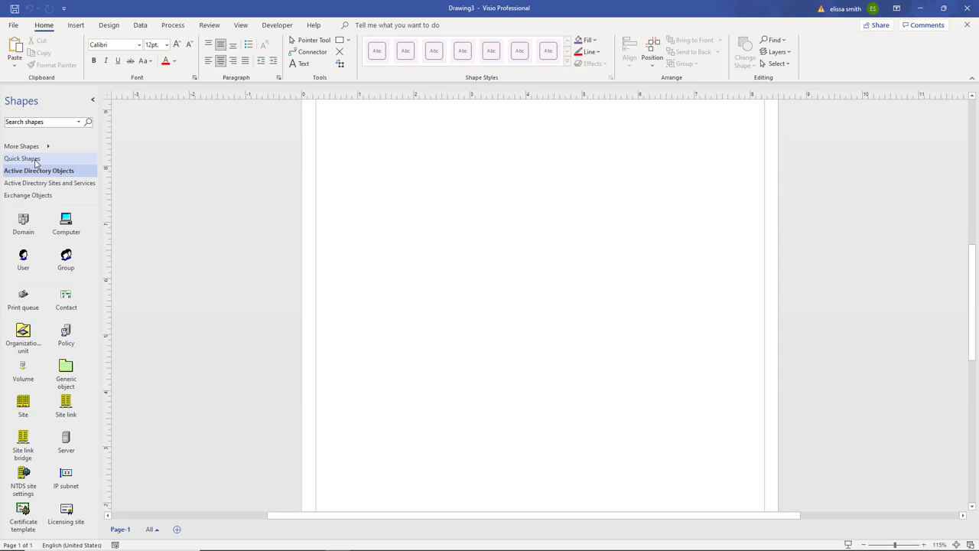
pyautogui.click(35, 159)
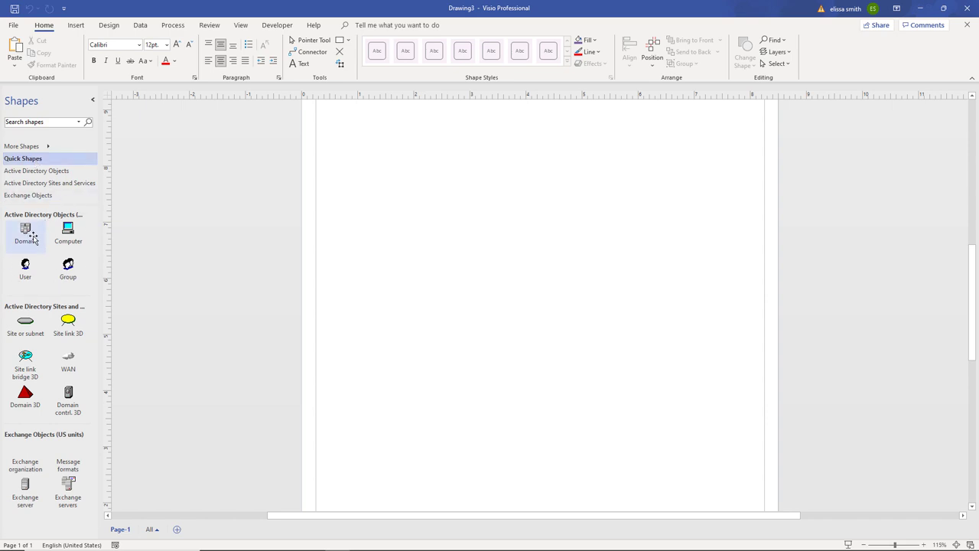
# - Place an enlarged Domain at top, two Computers beneath it, and a User and Group below them
pyautogui.moveTo(22, 239); pyautogui.dragTo(540, 167)
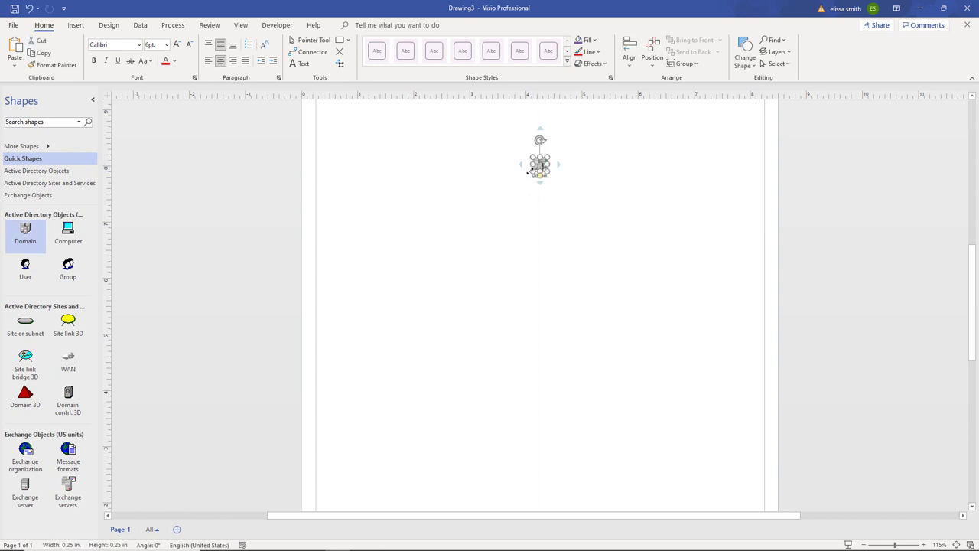
pyautogui.moveTo(501, 203); pyautogui.dragTo(552, 176)
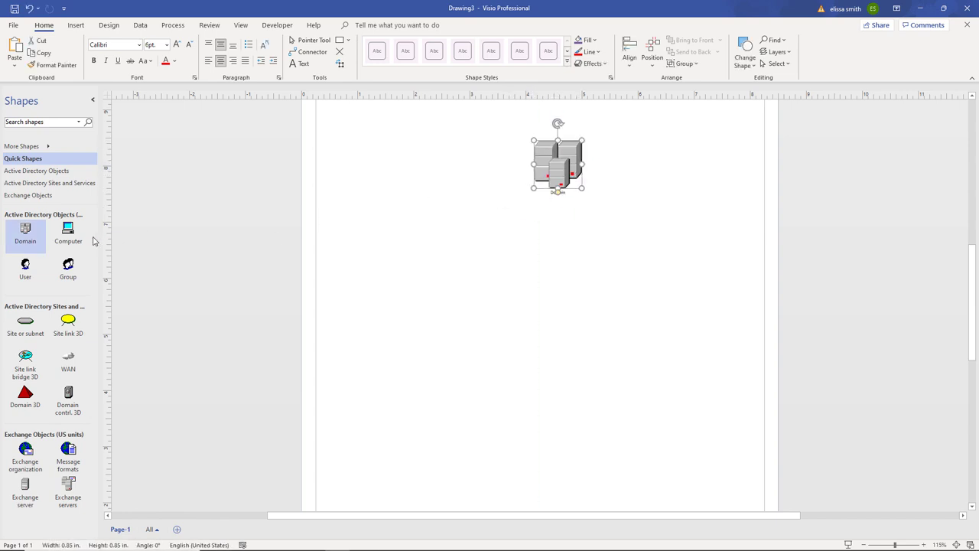
pyautogui.moveTo(70, 233); pyautogui.dragTo(476, 238)
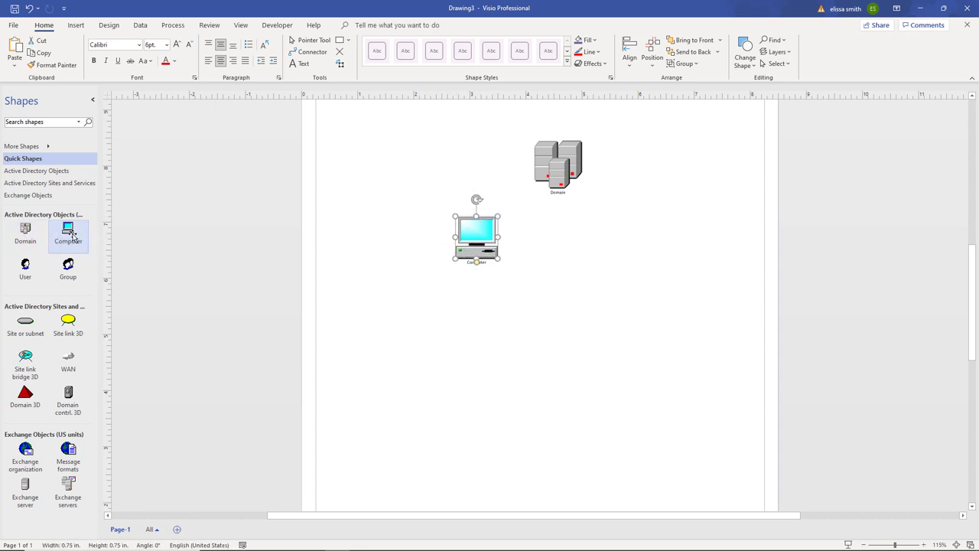
pyautogui.moveTo(68, 231); pyautogui.dragTo(656, 261)
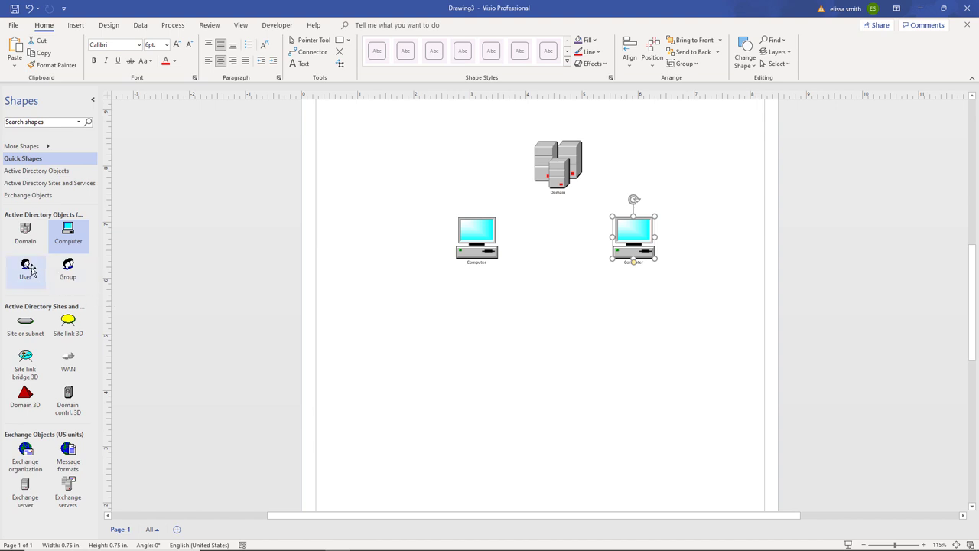
pyautogui.moveTo(28, 270); pyautogui.dragTo(476, 340)
pyautogui.moveTo(68, 270); pyautogui.dragTo(635, 341)
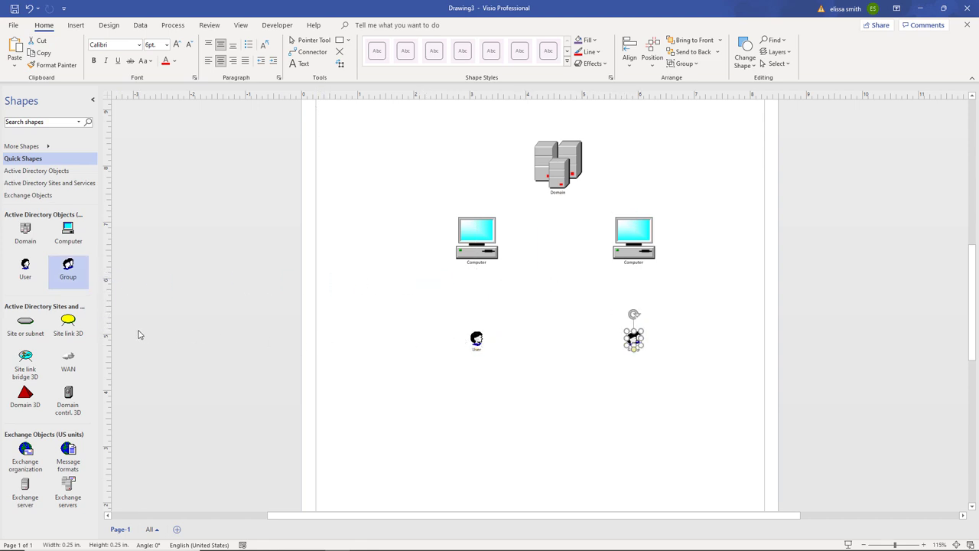
pyautogui.click(28, 172)
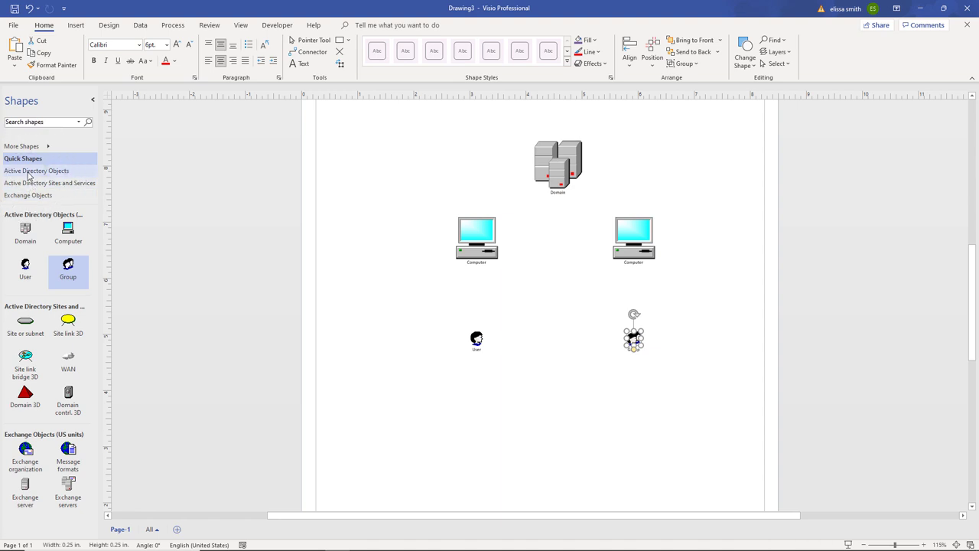
pyautogui.click(28, 172)
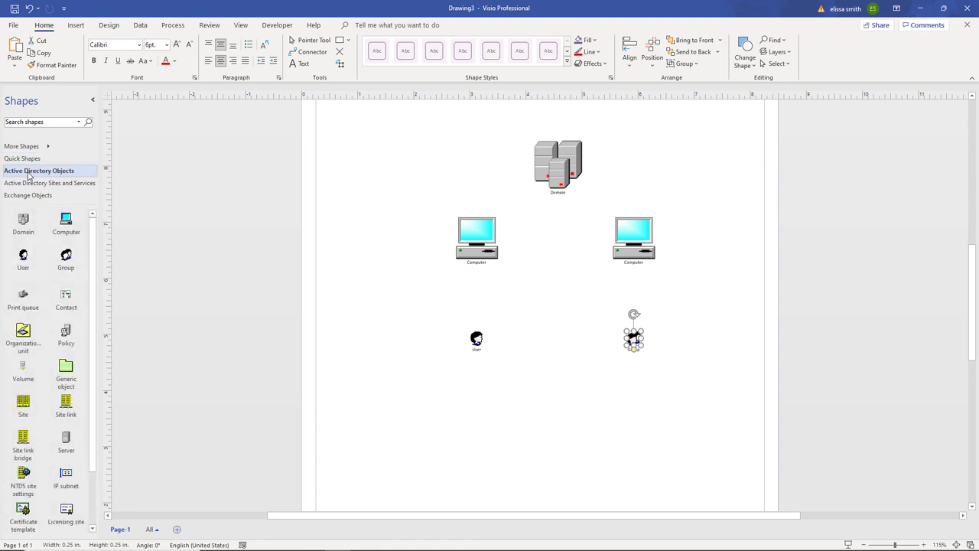
# - Add the Client shape from Active Directory Sites and Services to Quick Shapes
pyautogui.click(25, 160)
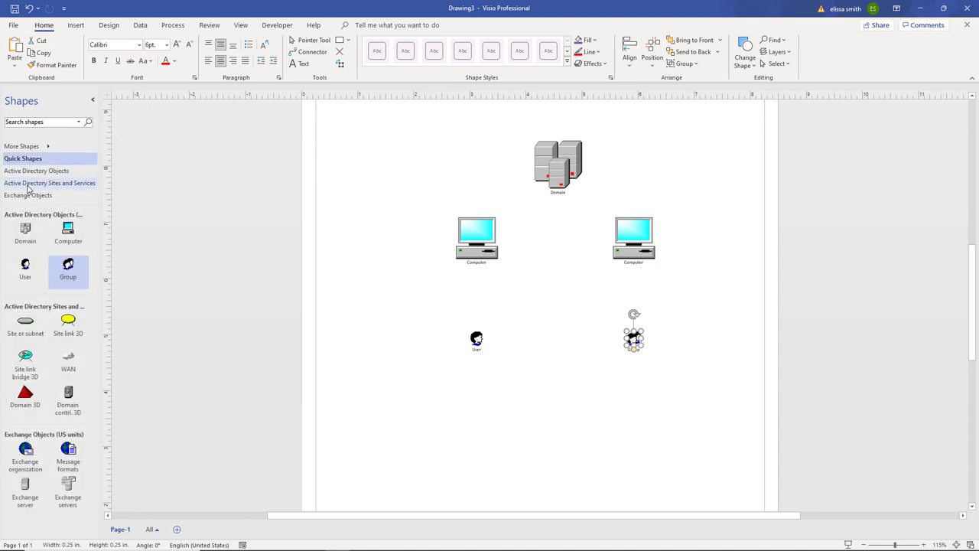
pyautogui.click(28, 185)
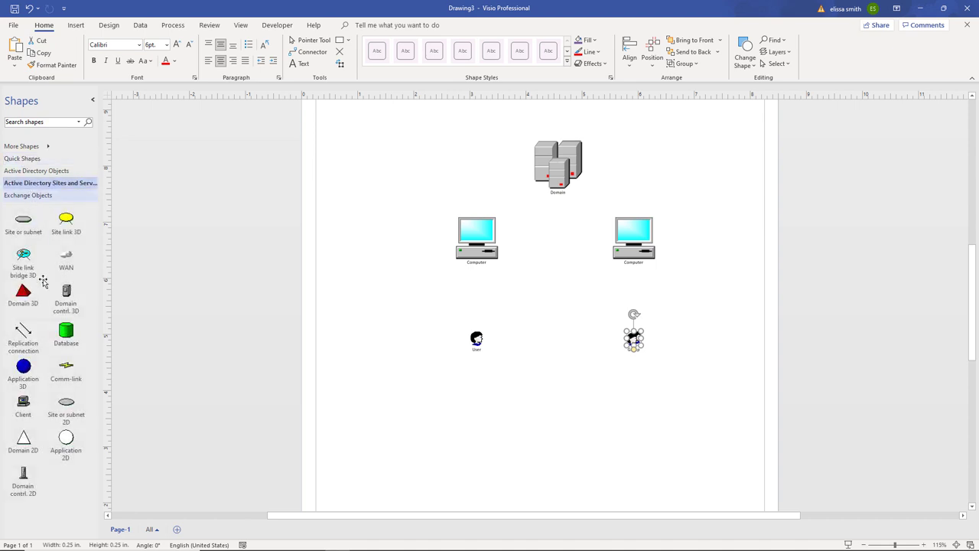
pyautogui.click(23, 405)
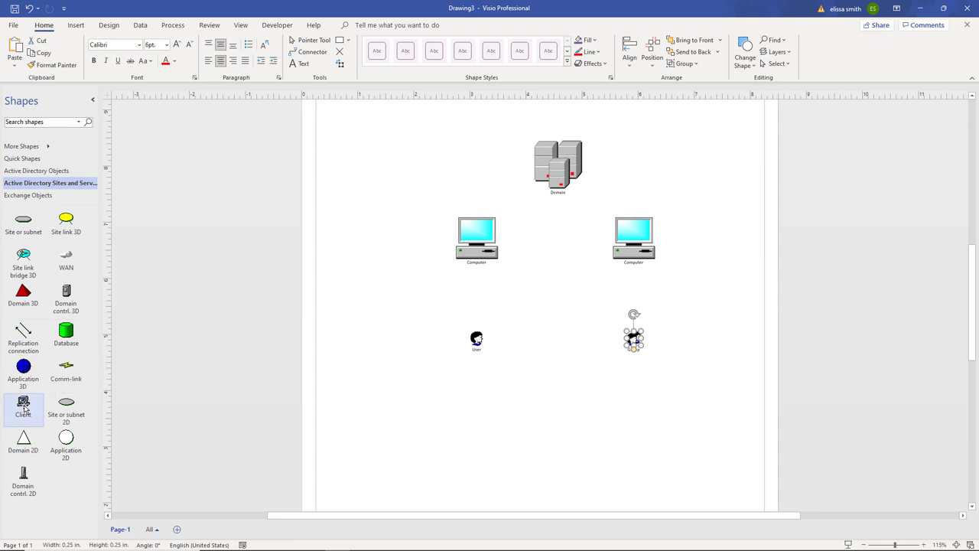
pyautogui.rightClick(24, 408)
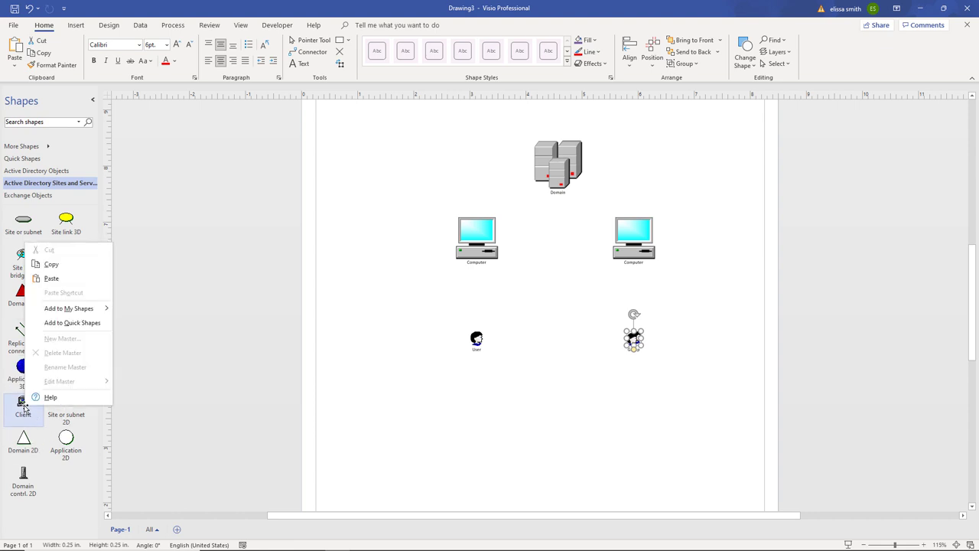
pyautogui.click(71, 324)
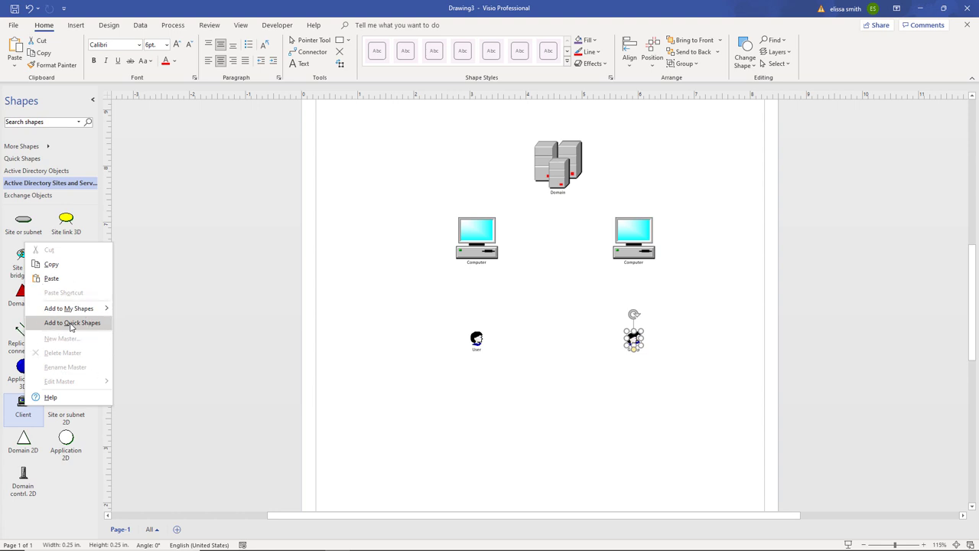
pyautogui.click(71, 324)
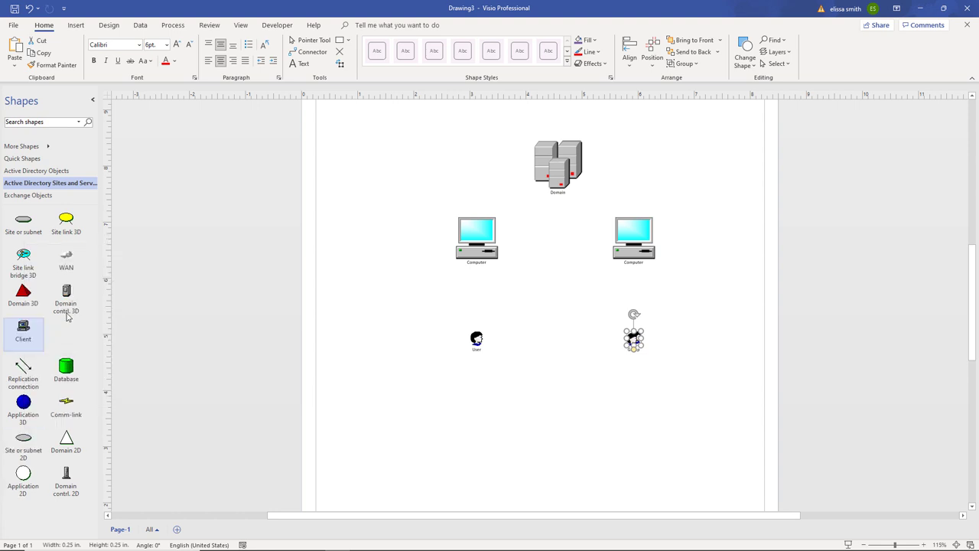
pyautogui.click(29, 160)
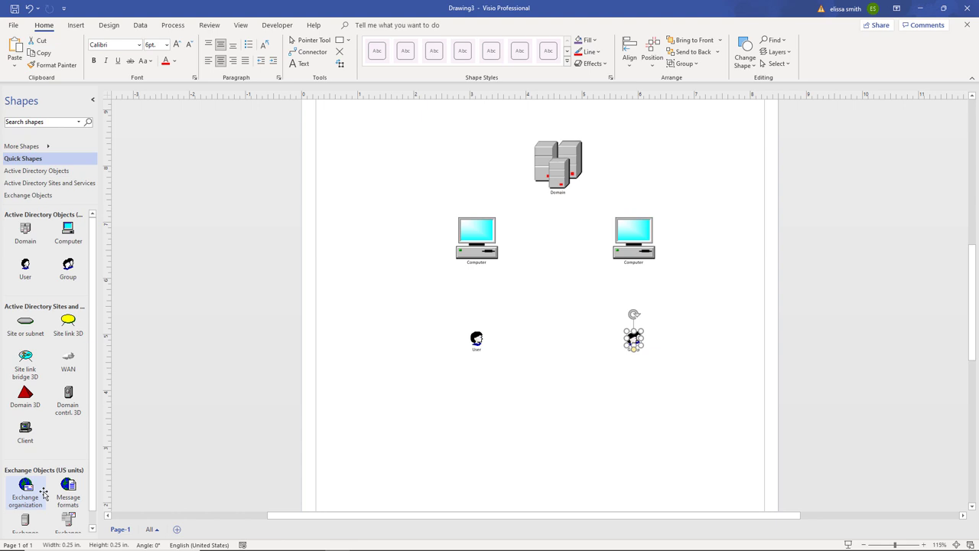
# - Add the Application 3D shape to Quick Shapes and view the Quick Shapes collection
pyautogui.click(31, 184)
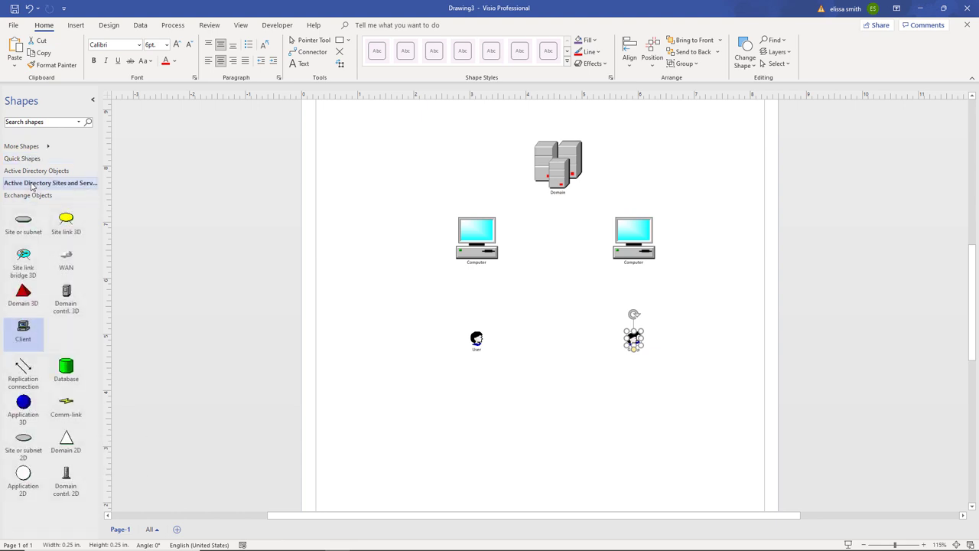
pyautogui.rightClick(26, 419)
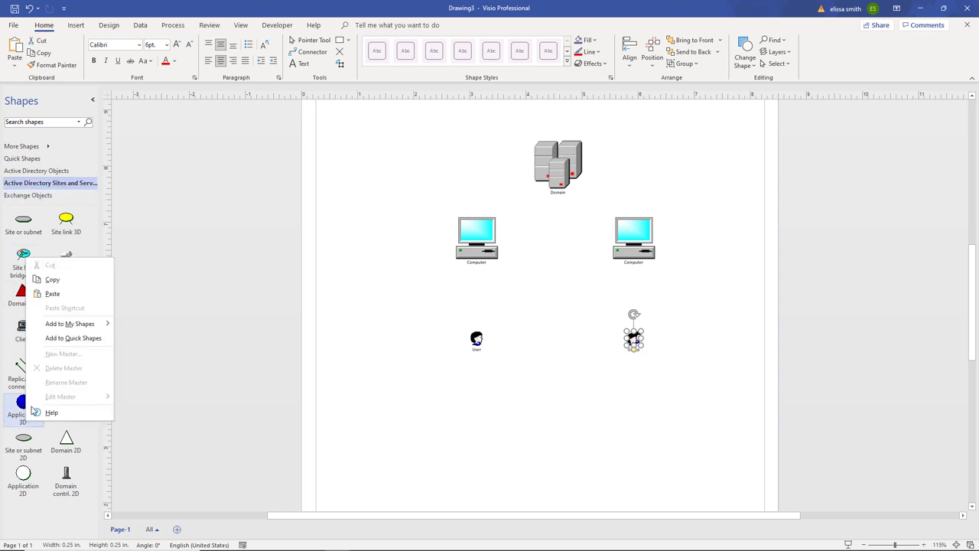
pyautogui.click(71, 337)
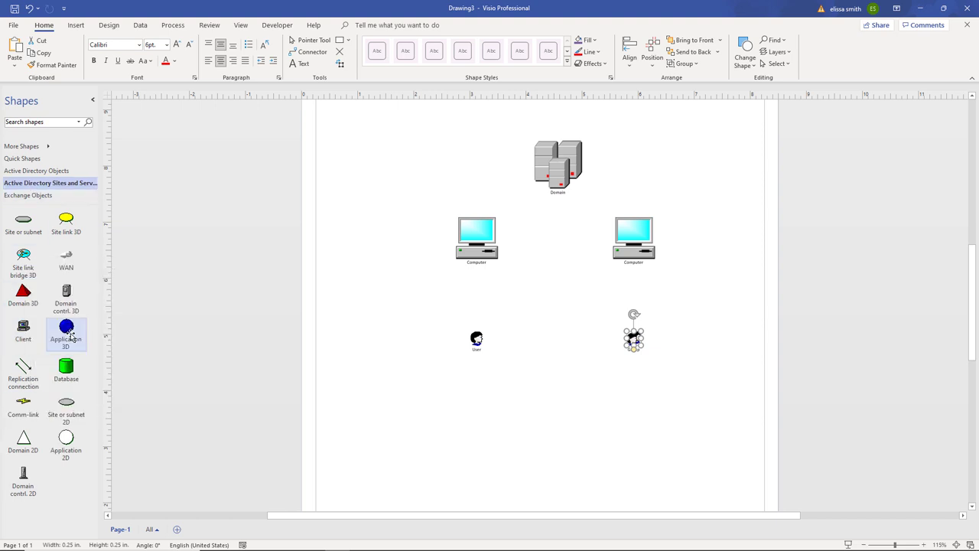
pyautogui.click(21, 159)
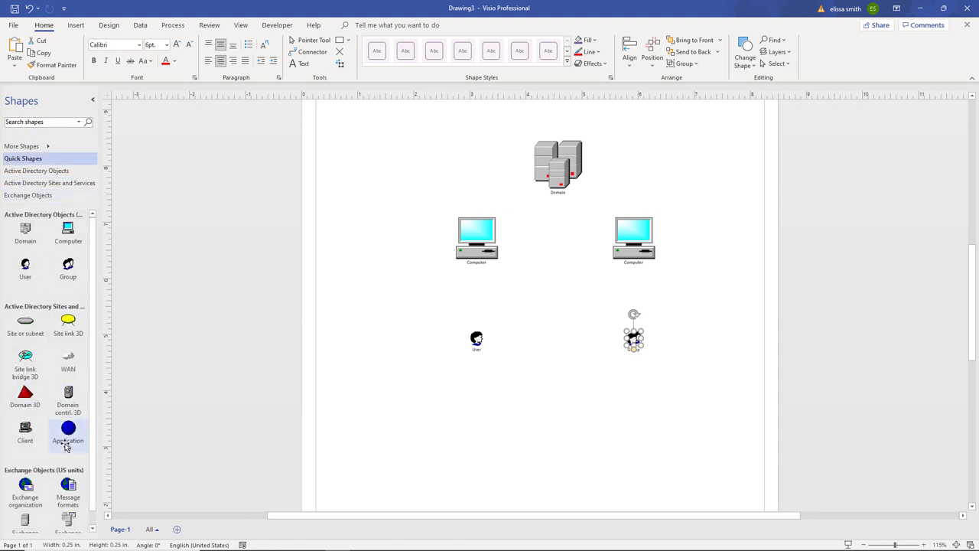
# - Place an Application 3D shape between the two Computer shapes
pyautogui.moveTo(66, 447); pyautogui.dragTo(556, 283)
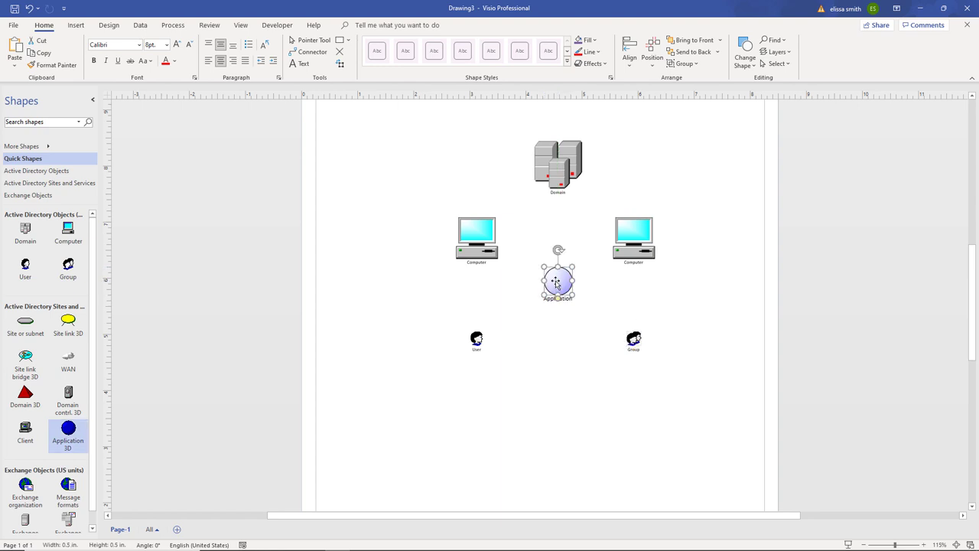
pyautogui.click(533, 377)
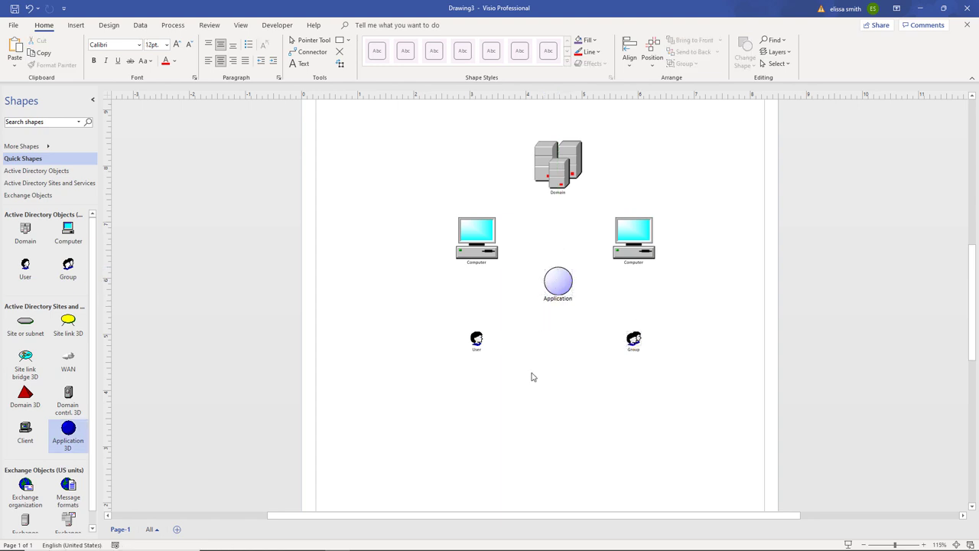
pyautogui.click(66, 435)
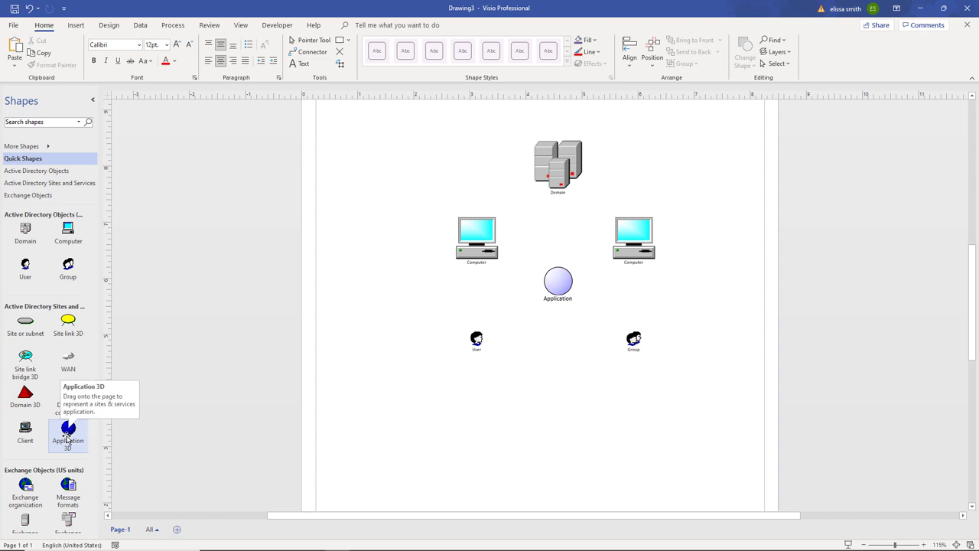
# - Remove Application 3D from Quick Shapes via the Active Directory Sites and Services stencil
pyautogui.click(57, 184)
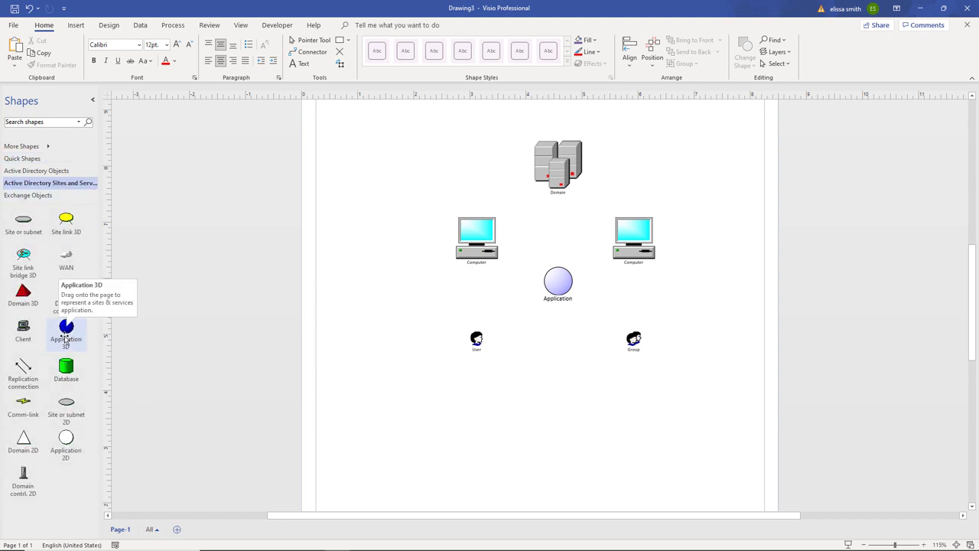
pyautogui.rightClick(66, 335)
pyautogui.click(102, 417)
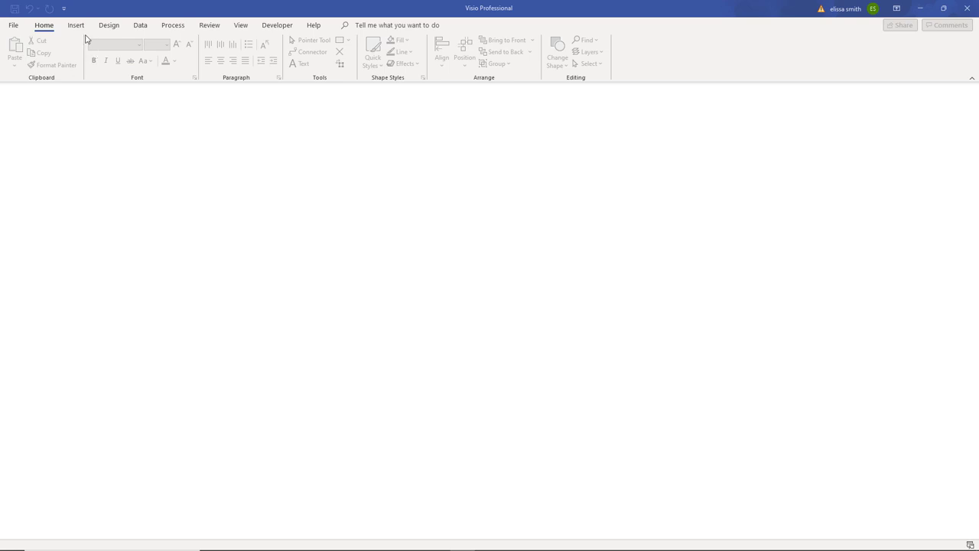
# - Search the new-drawing templates for 'bpmn'
pyautogui.click(14, 25)
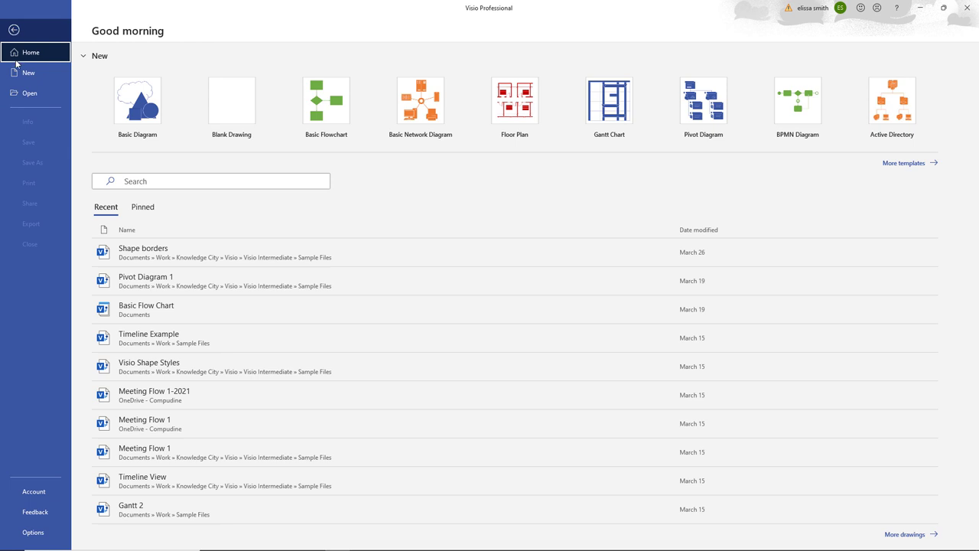
pyautogui.click(19, 73)
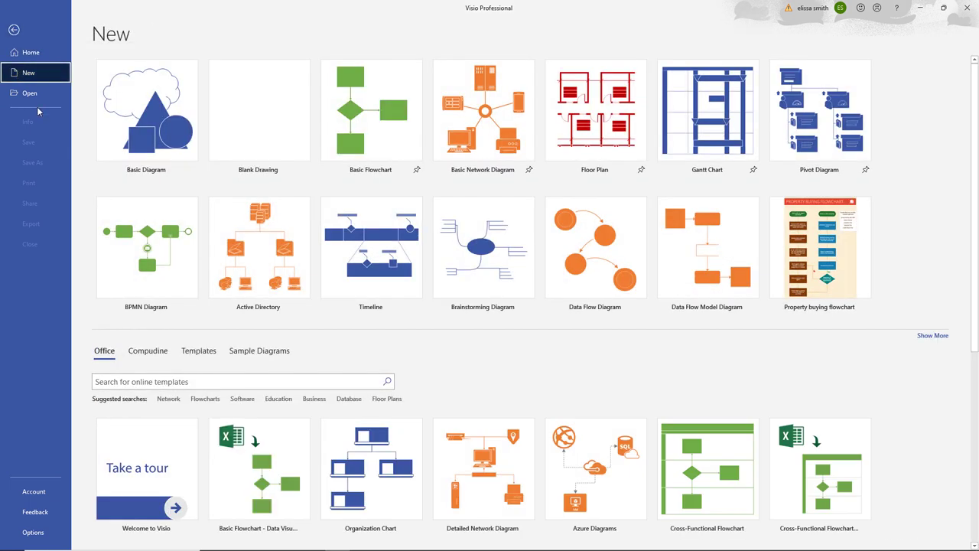
pyautogui.click(145, 381)
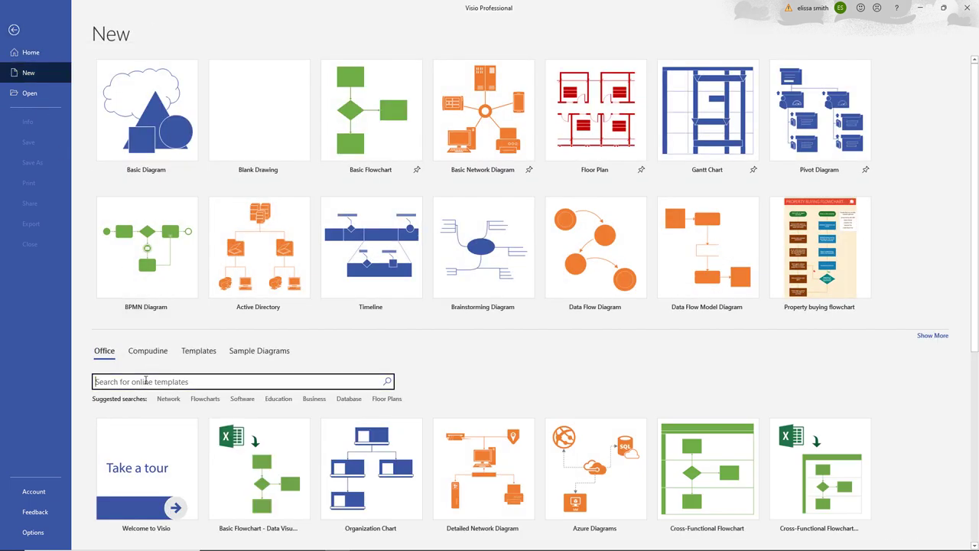
pyautogui.write('b')
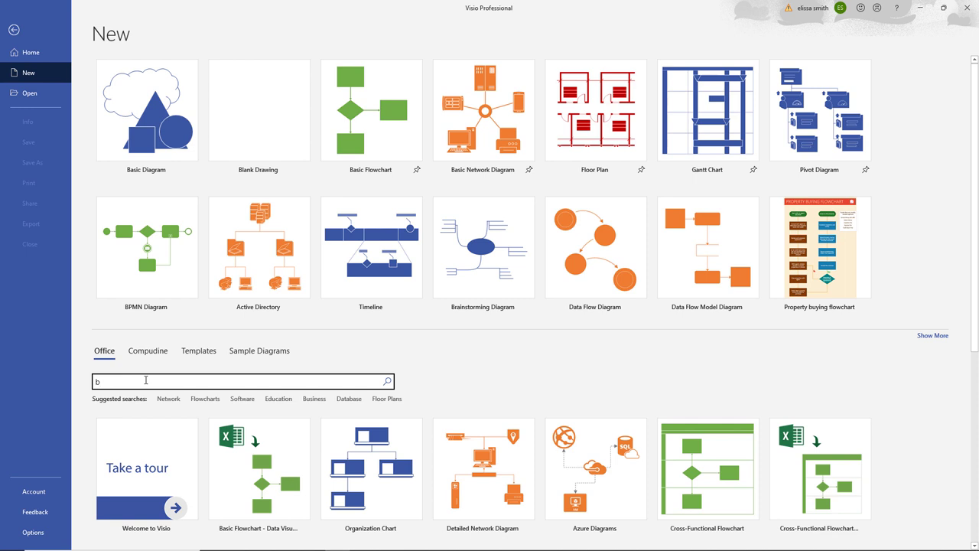
pyautogui.write('pmn')
pyautogui.press('Return')
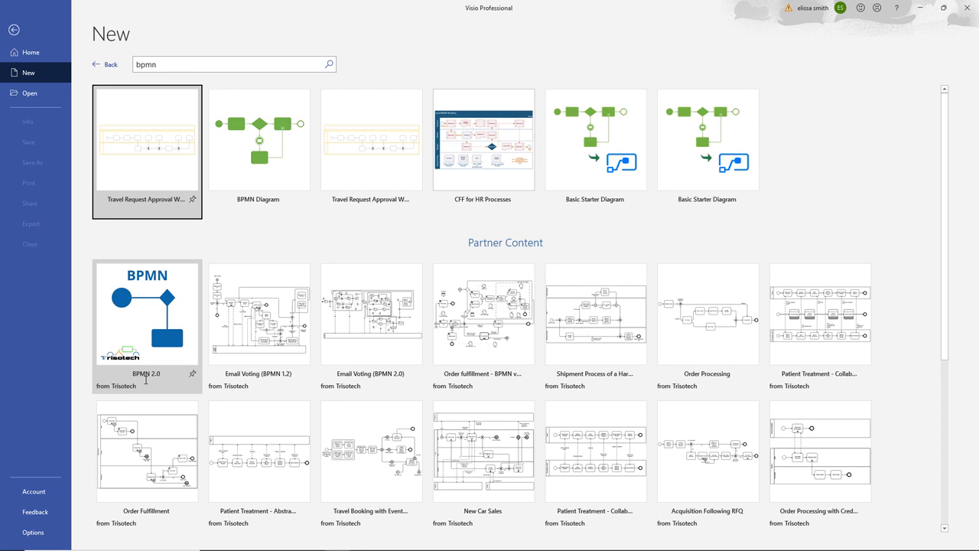
# - Preview the BPMN Process with Multiple Roles template in US units
pyautogui.click(280, 166)
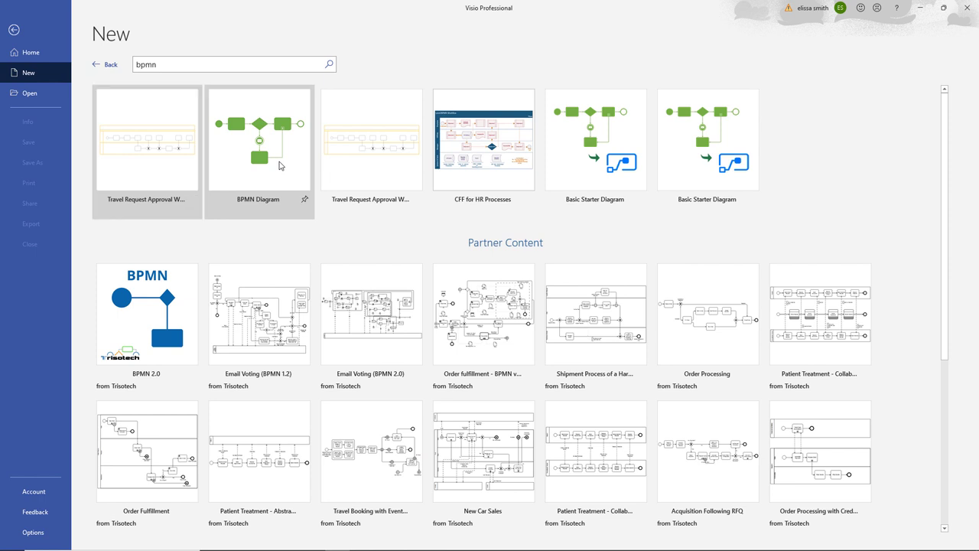
pyautogui.click(280, 166)
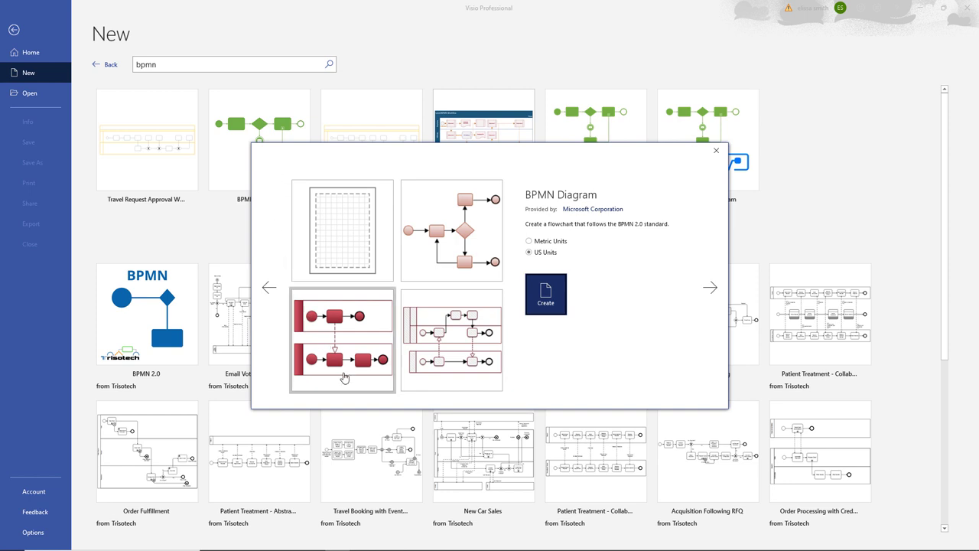
pyautogui.click(345, 378)
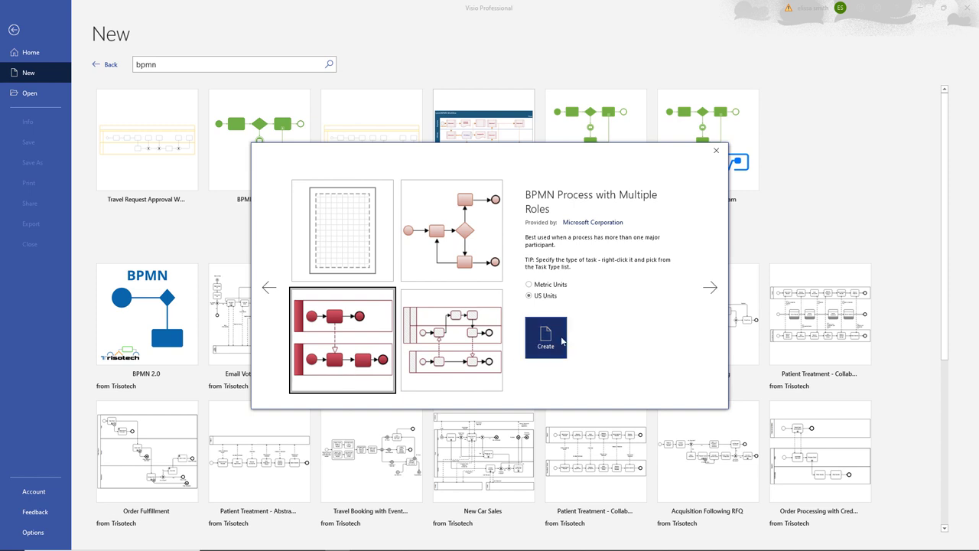
pyautogui.click(535, 295)
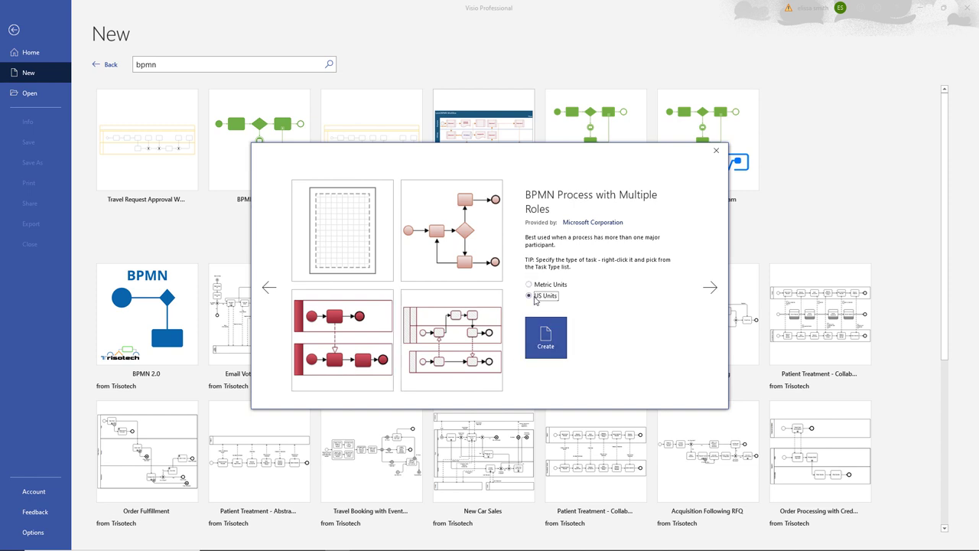
# - Create Drawing8 from the BPMN Process with Multiple Roles template
pyautogui.click(546, 336)
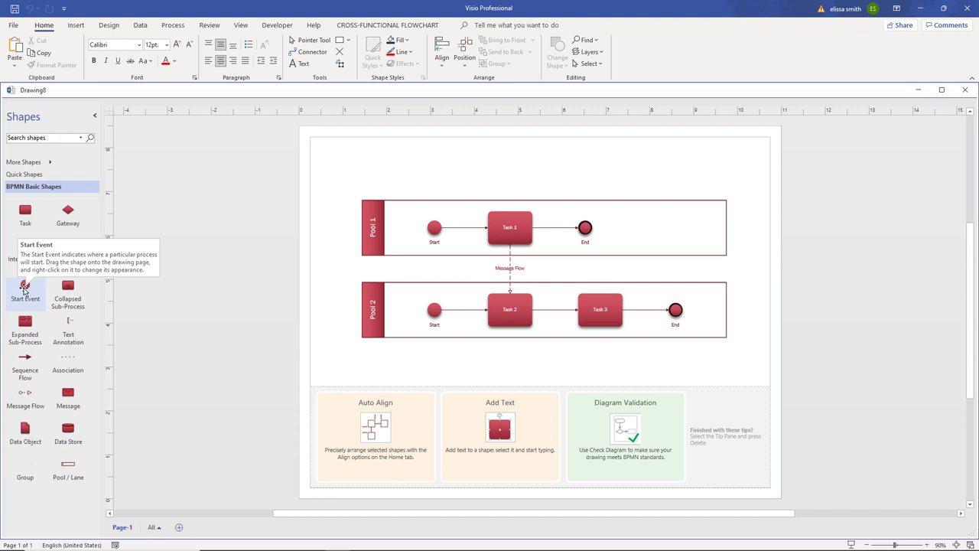
# - Save the BPMN drawing under the file name BPMN-1-2
pyautogui.moveTo(24, 290); pyautogui.dragTo(374, 248)
pyautogui.click(373, 246)
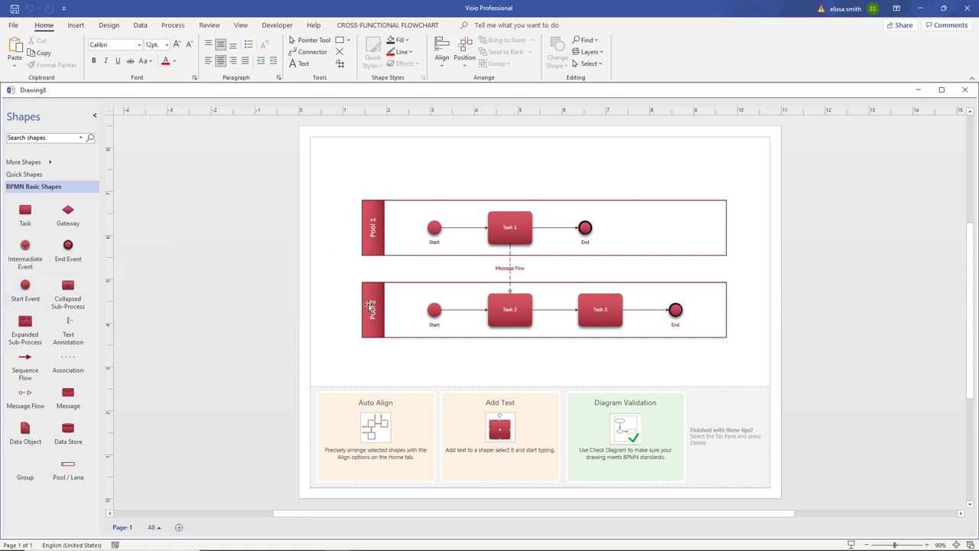
pyautogui.click(368, 318)
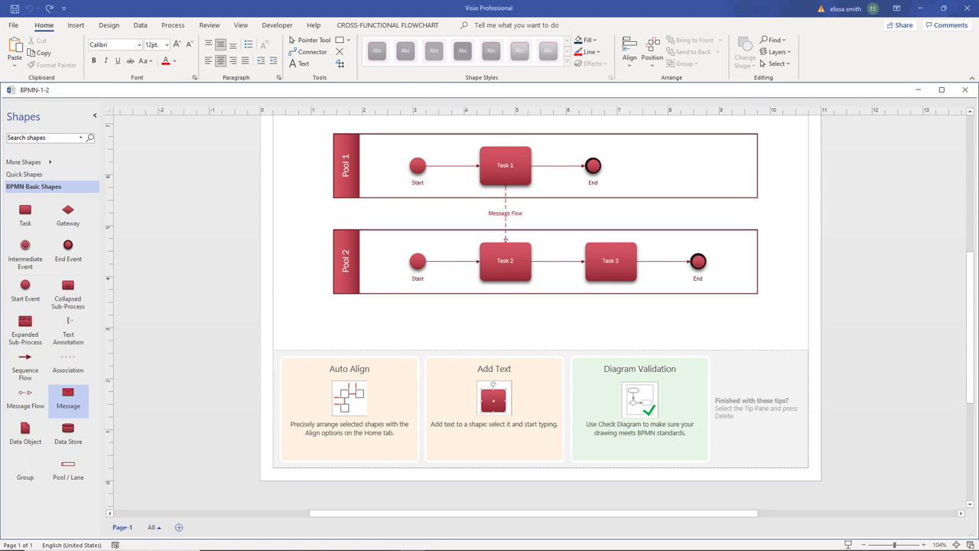
pyautogui.click(70, 190)
# - Relabel the Pool 2 header 'Customer' and the Pool 1 header 'Company'
pyautogui.click(348, 270)
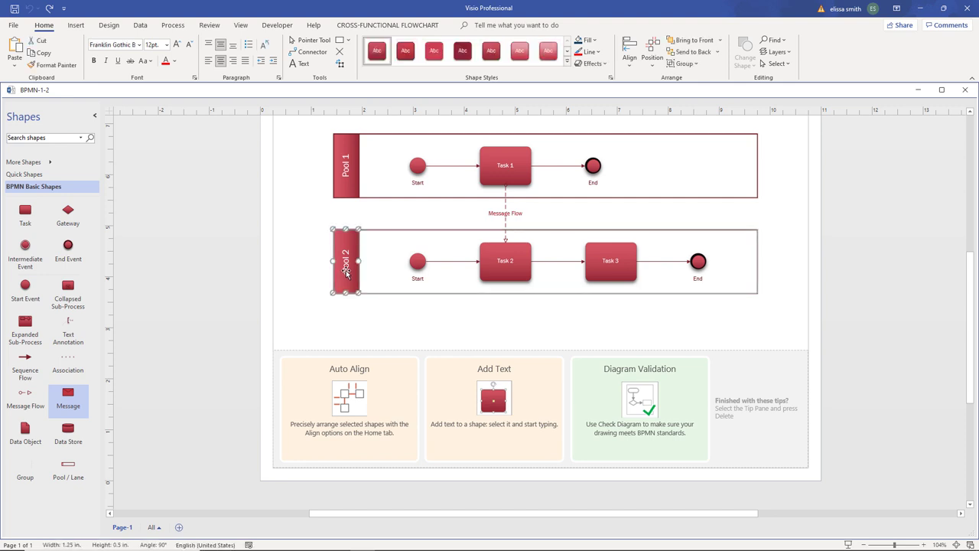
pyautogui.click(347, 274)
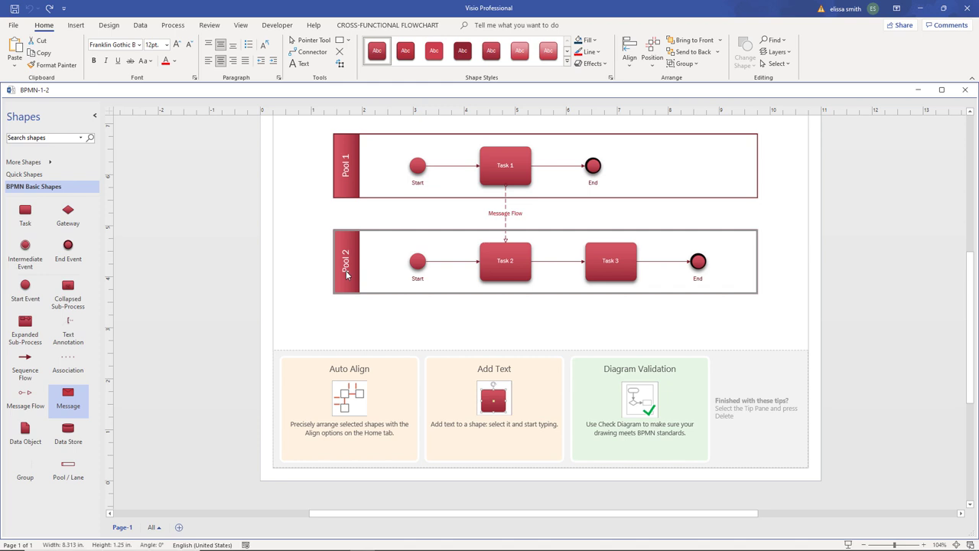
pyautogui.click(347, 274)
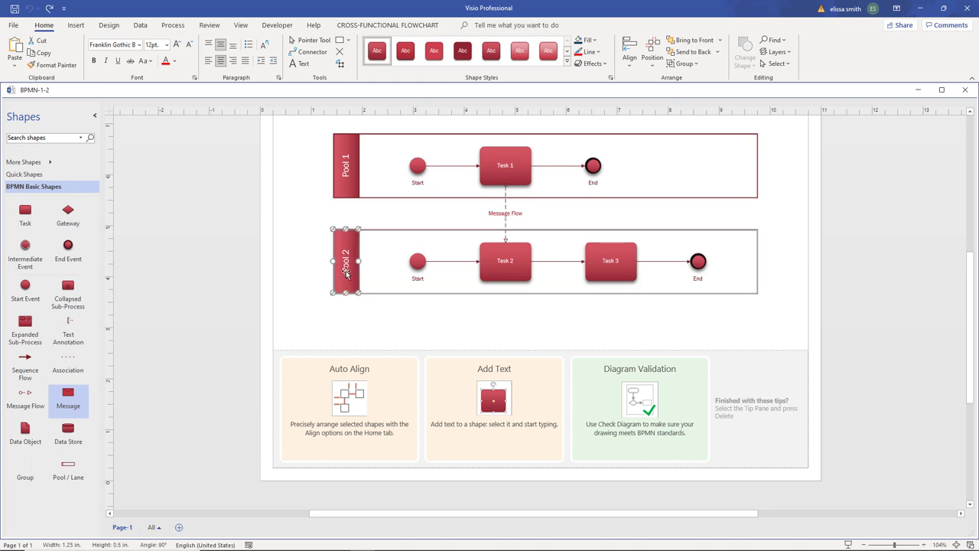
pyautogui.doubleClick(346, 272)
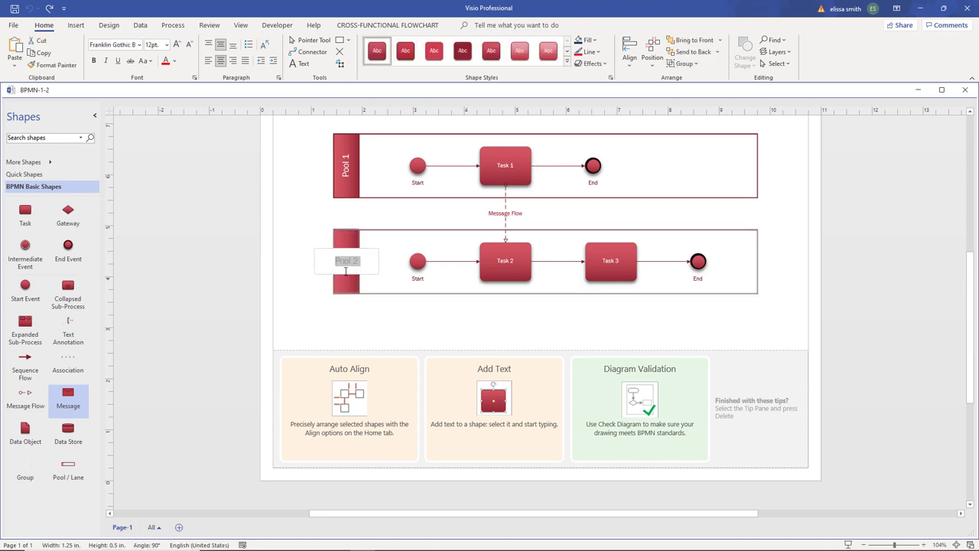
pyautogui.write('Customer')
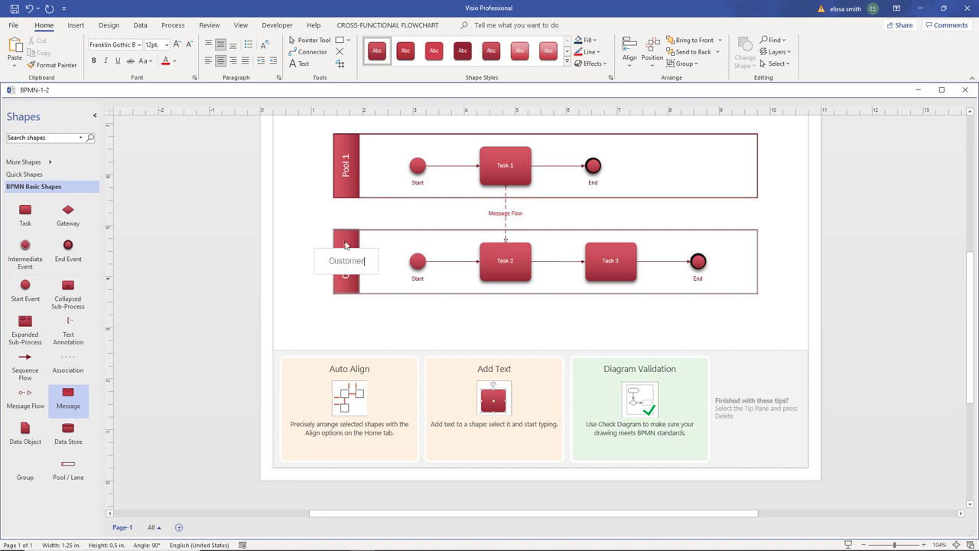
pyautogui.click(345, 170)
pyautogui.doubleClick(345, 169)
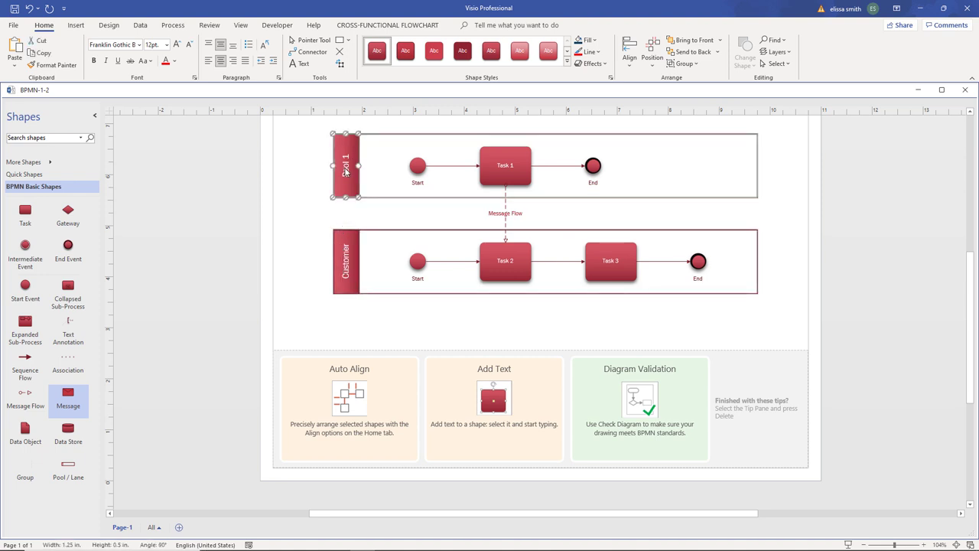
pyautogui.write('C')
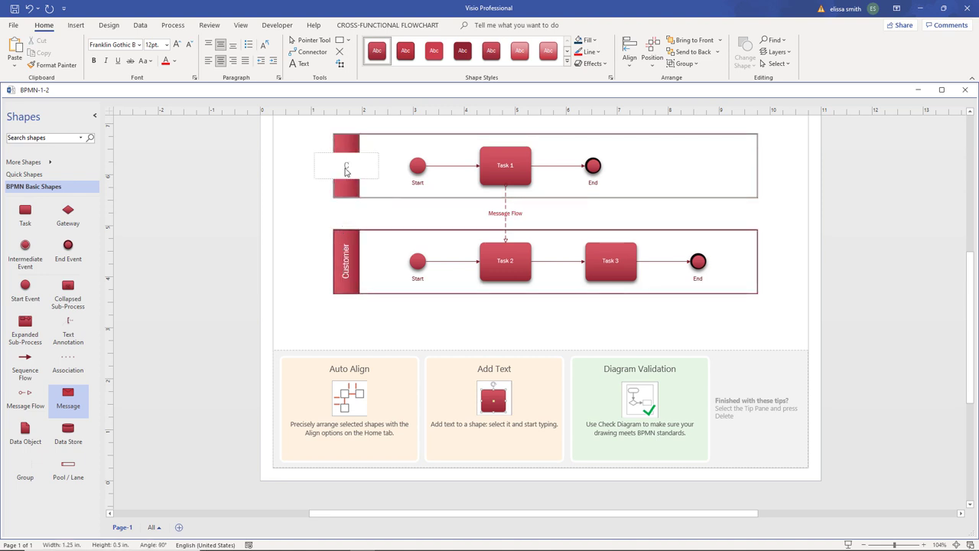
pyautogui.write('ompany')
pyautogui.click(318, 202)
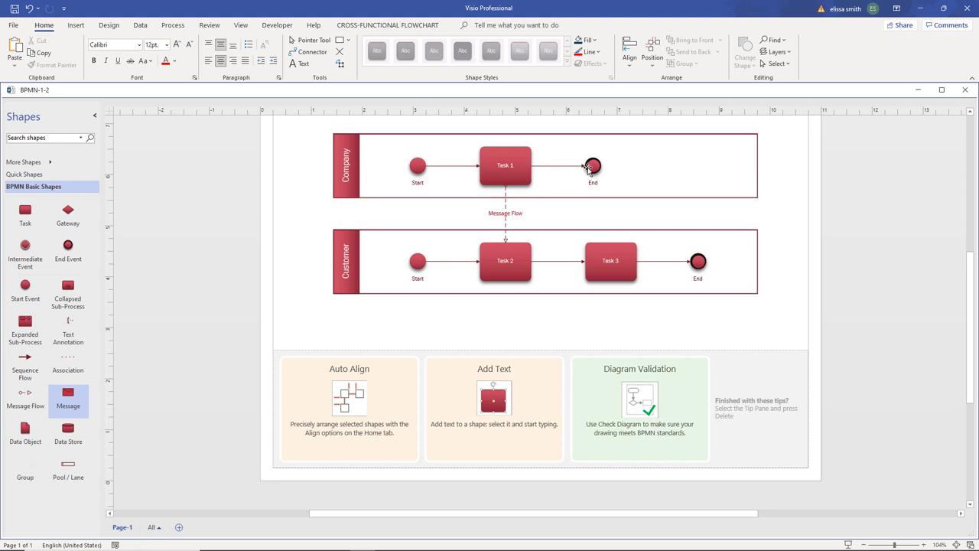
# - Move the End event right and insert a Message shape between Task 1 and End
pyautogui.moveTo(599, 165); pyautogui.dragTo(694, 168)
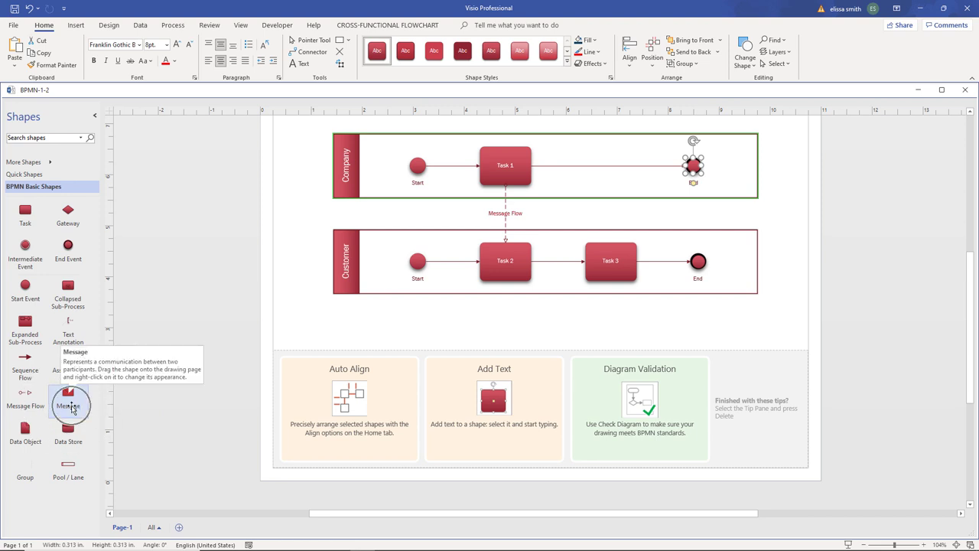
pyautogui.moveTo(72, 409); pyautogui.dragTo(608, 164)
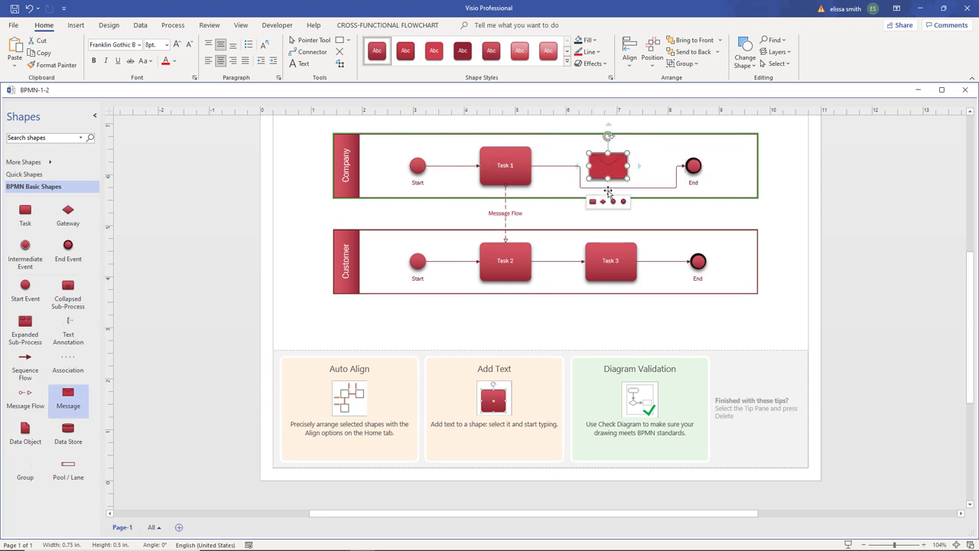
pyautogui.moveTo(577, 166)
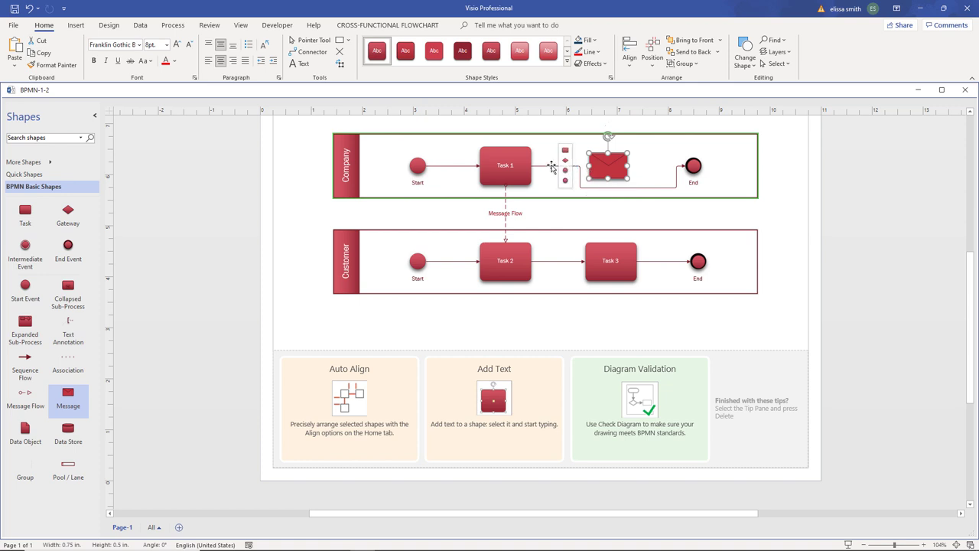
pyautogui.click(526, 166)
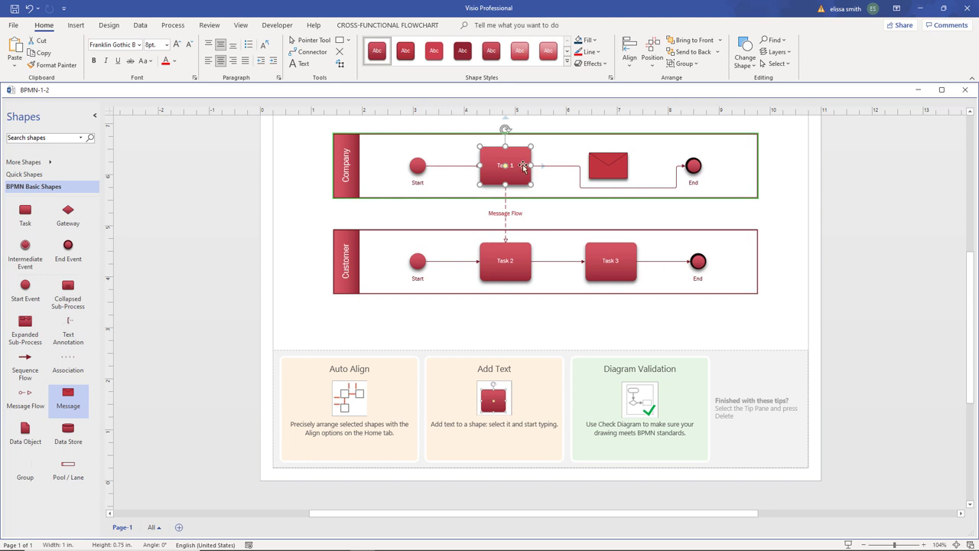
# - Delete the looping connector beneath the message envelope
pyautogui.moveTo(541, 166)
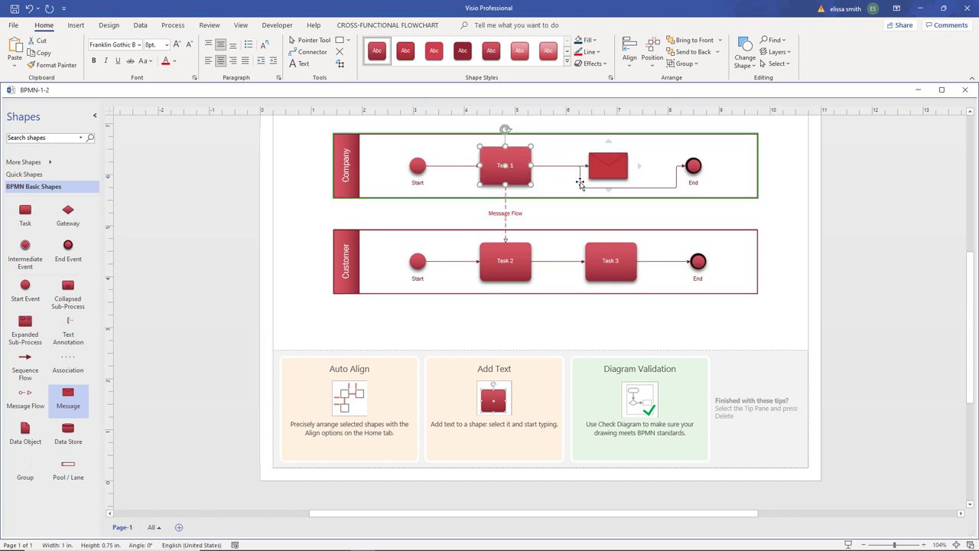
pyautogui.moveTo(639, 166)
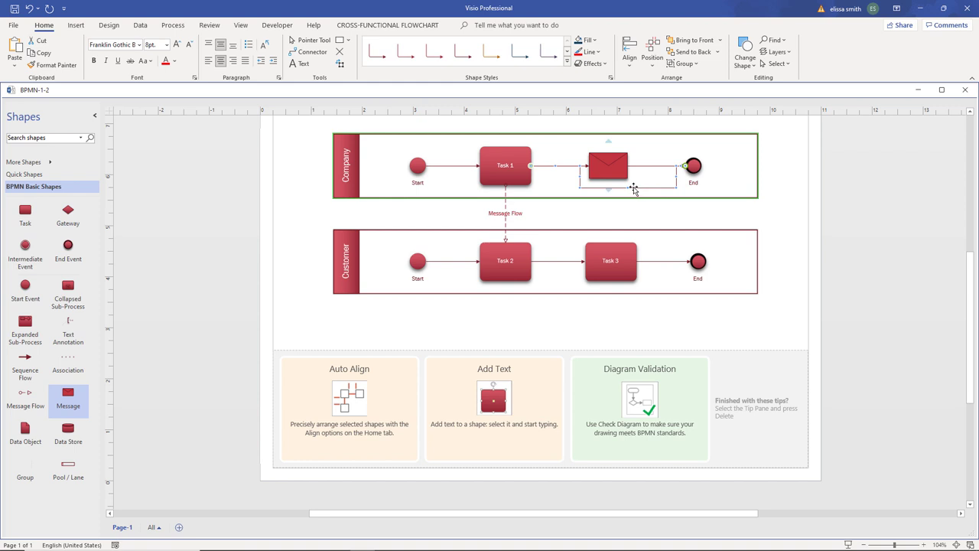
pyautogui.click(601, 188)
pyautogui.click(600, 187)
pyautogui.press('Delete')
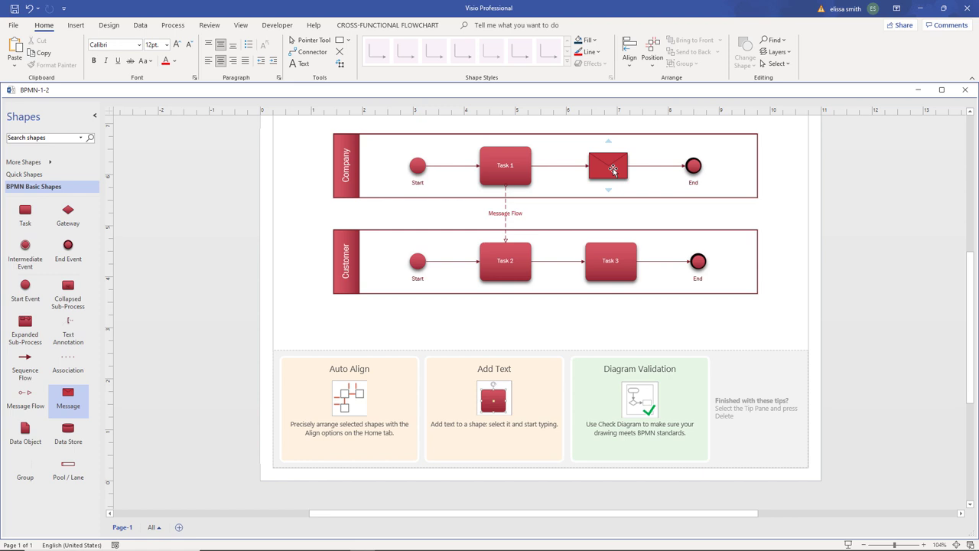
# - Change Task 3 to a Gateway shape with Change Shape and label it 'Decision #1'
pyautogui.click(617, 270)
pyautogui.click(616, 271)
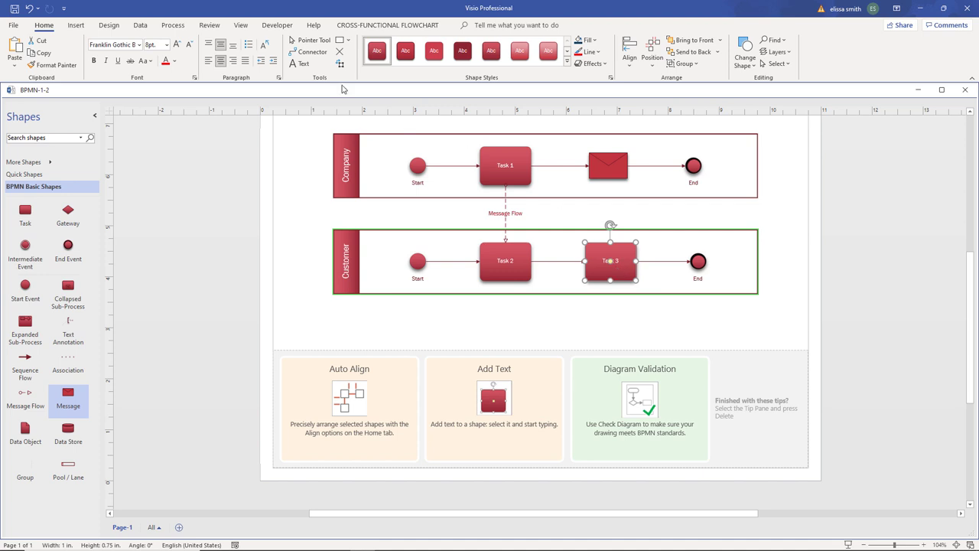
pyautogui.click(51, 27)
pyautogui.click(746, 65)
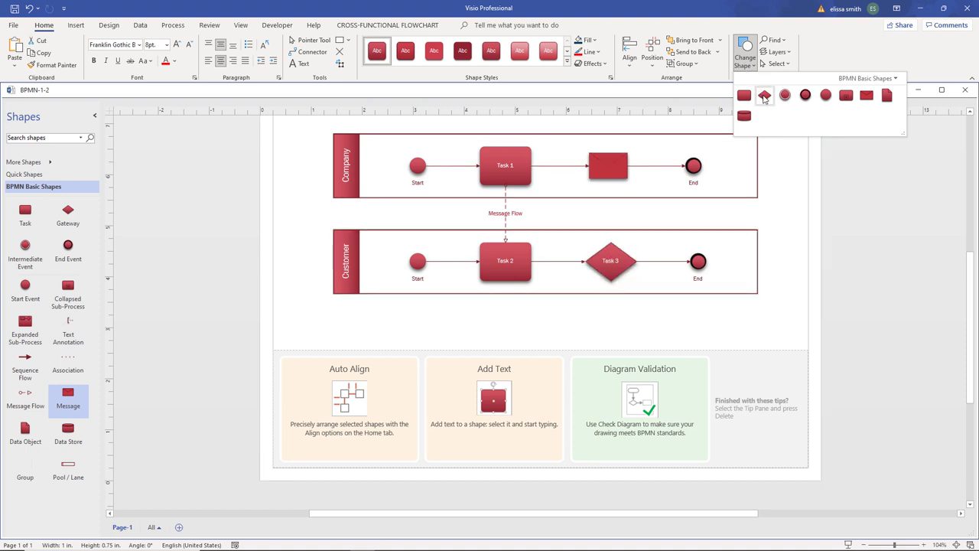
pyautogui.click(764, 97)
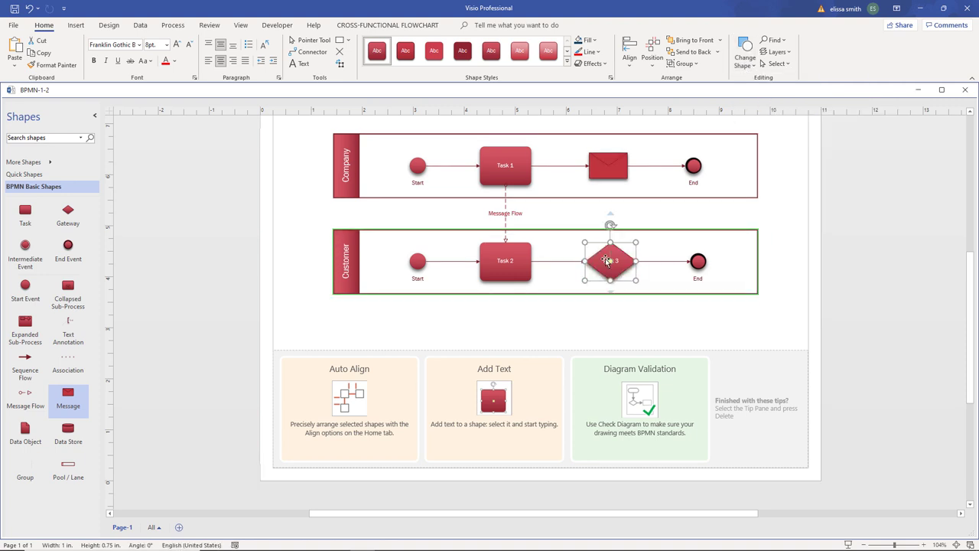
pyautogui.doubleClick(606, 261)
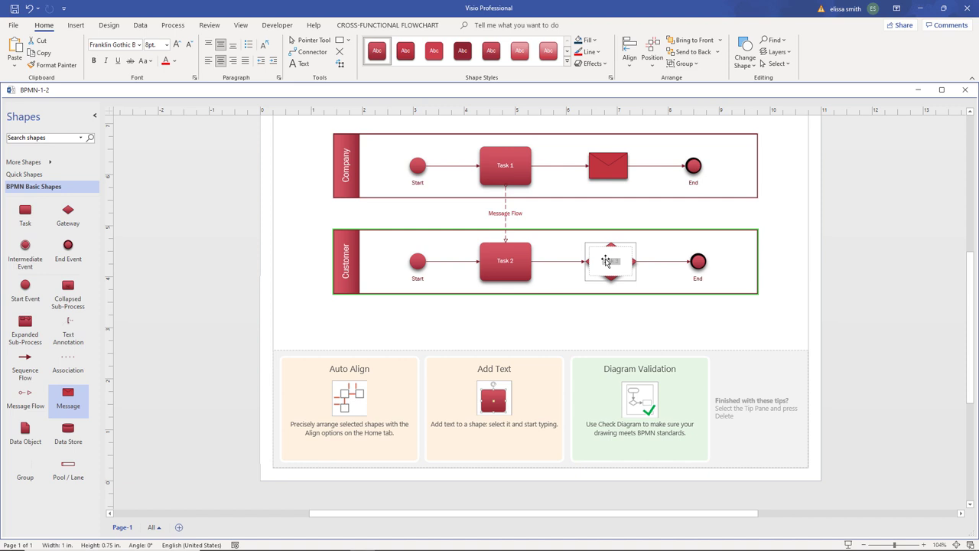
pyautogui.write('Decision #1')
pyautogui.click(580, 248)
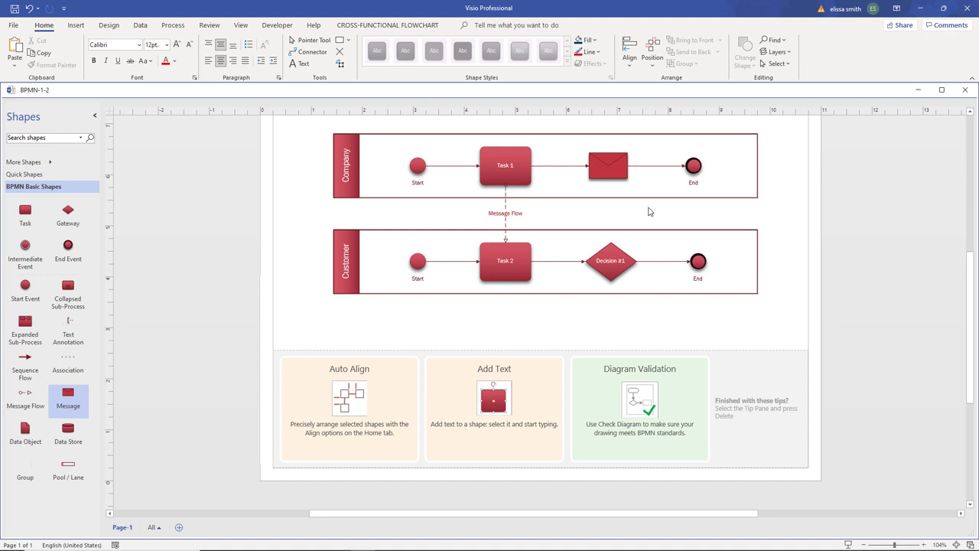
# - Set Task 1's task type to Manual
pyautogui.click(492, 176)
pyautogui.rightClick(492, 177)
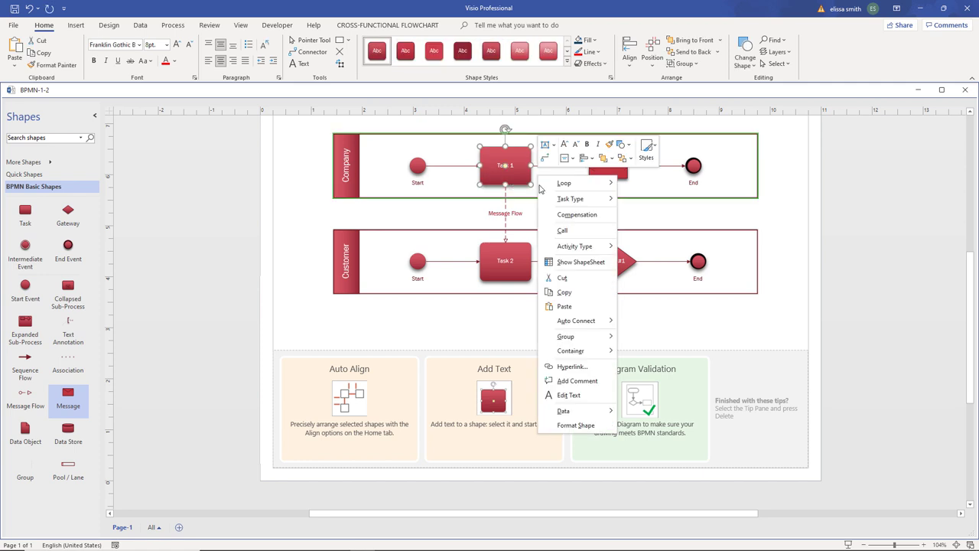
pyautogui.moveTo(567, 202)
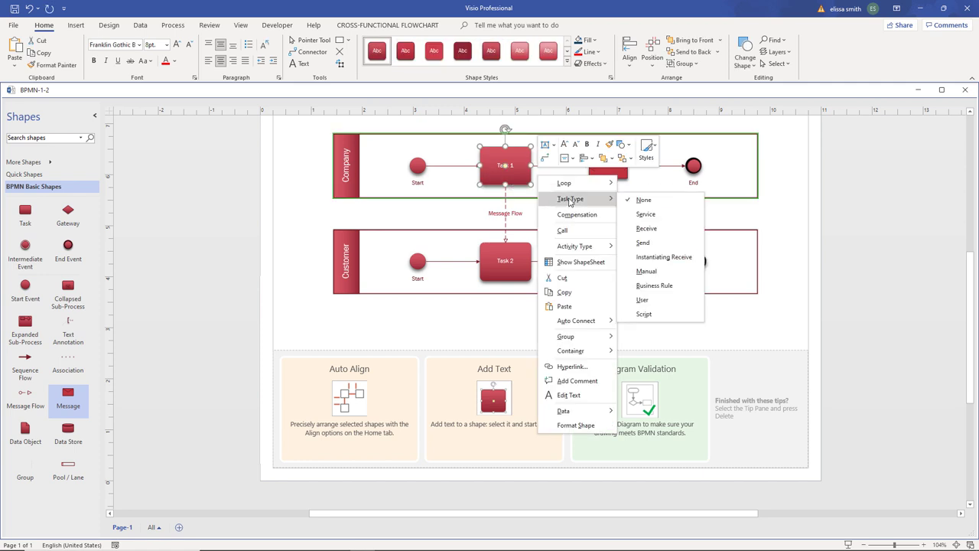
pyautogui.click(641, 275)
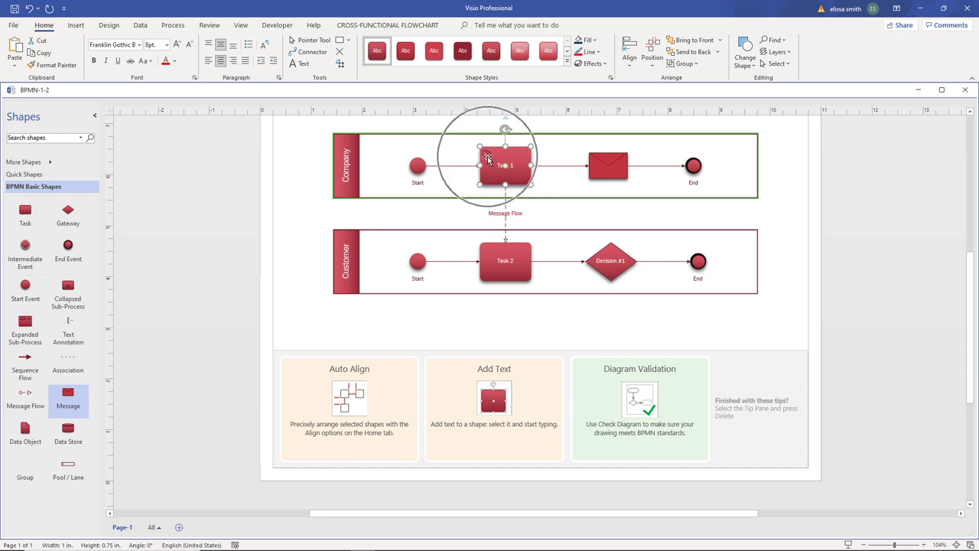
pyautogui.click(323, 220)
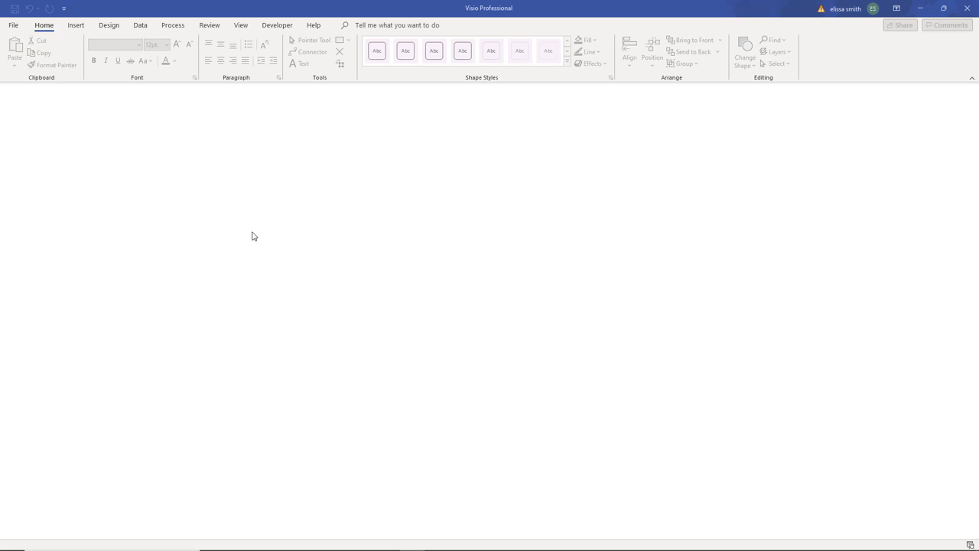
# - Search templates for 'value stream map' and create a Value Stream Map drawing in US Units
pyautogui.click(13, 25)
pyautogui.click(20, 75)
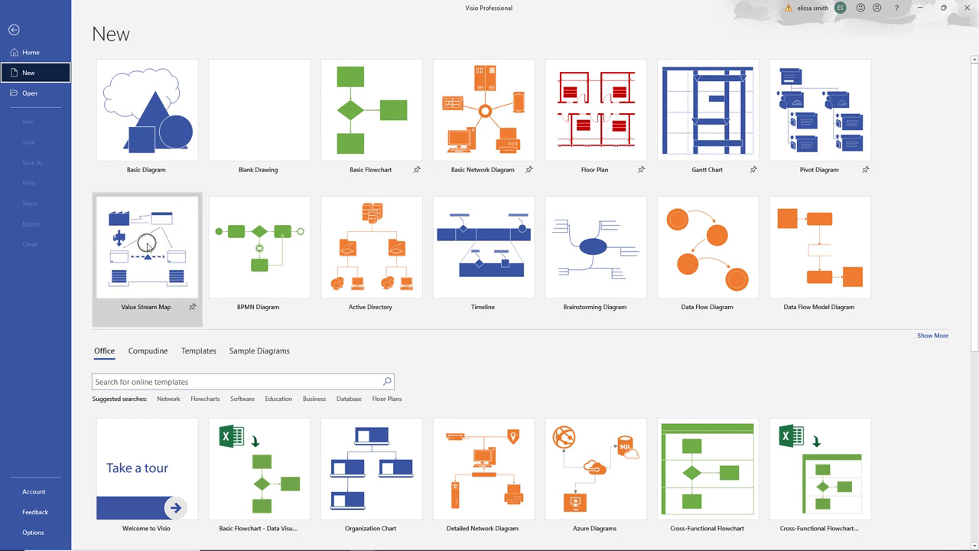
pyautogui.click(145, 382)
pyautogui.write('v')
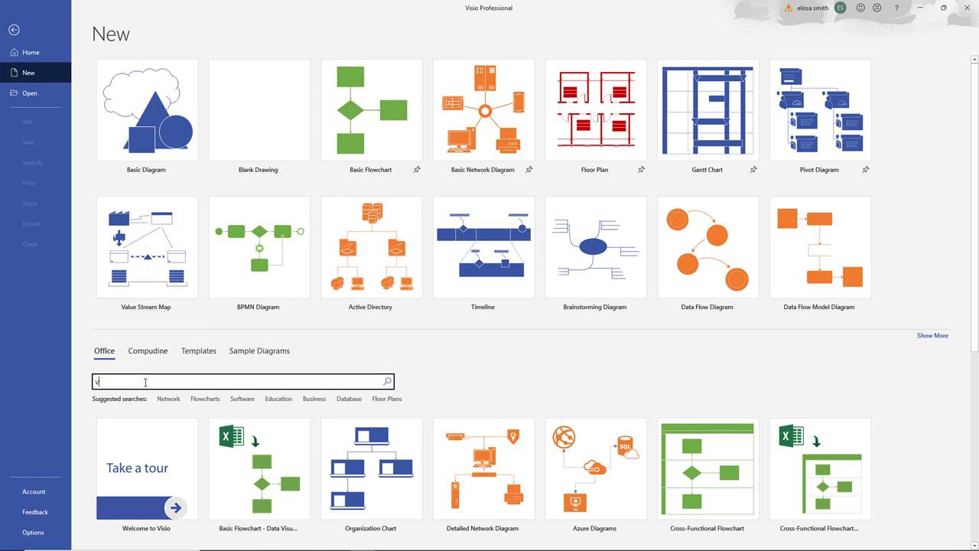
pyautogui.write('alue stream map')
pyautogui.press('Return')
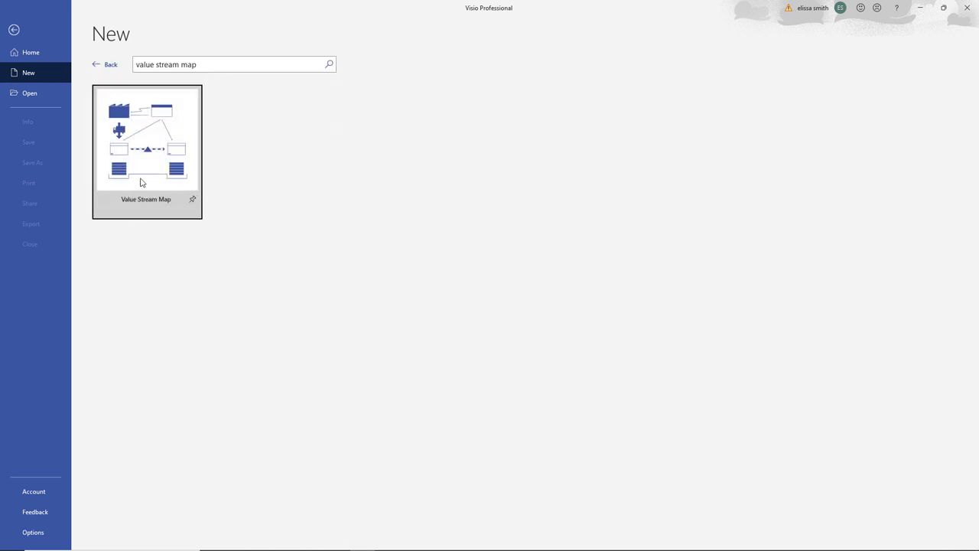
pyautogui.click(144, 179)
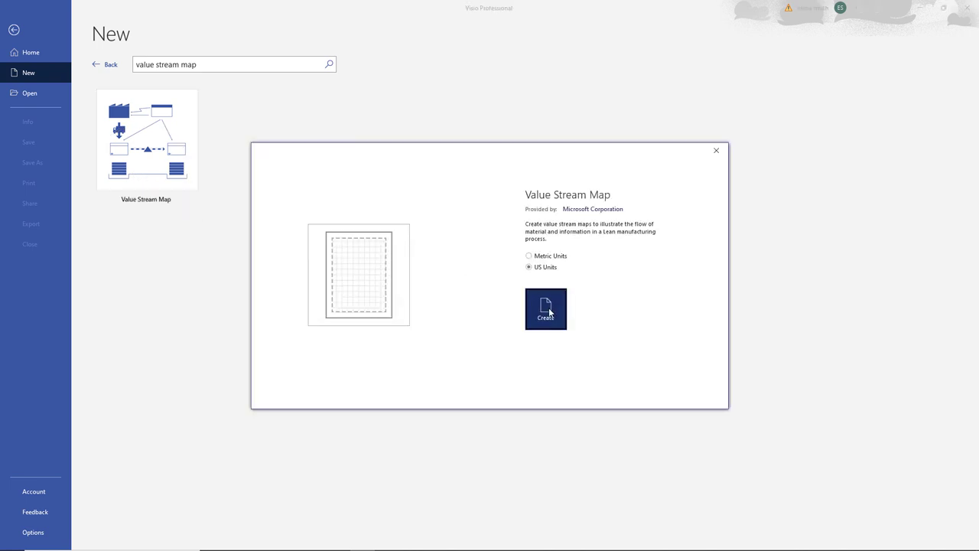
pyautogui.click(546, 269)
pyautogui.click(547, 317)
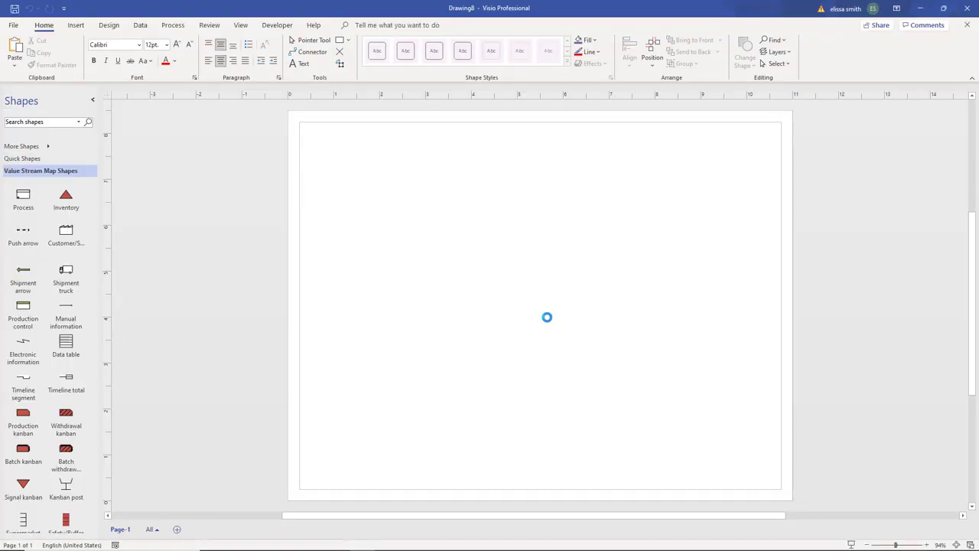
# - Place a Customer/Supplier factory shape and a duplicate copy to its right
pyautogui.click(547, 317)
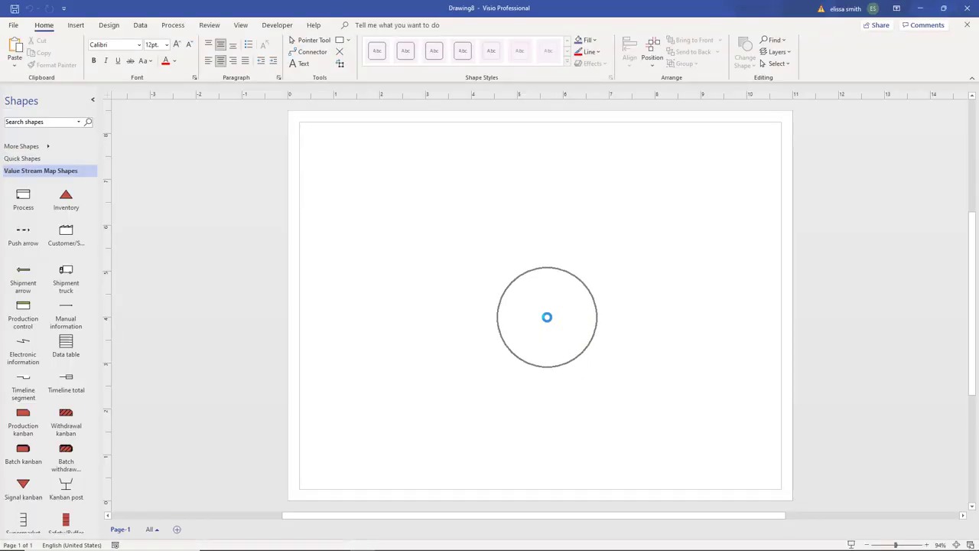
pyautogui.click(49, 176)
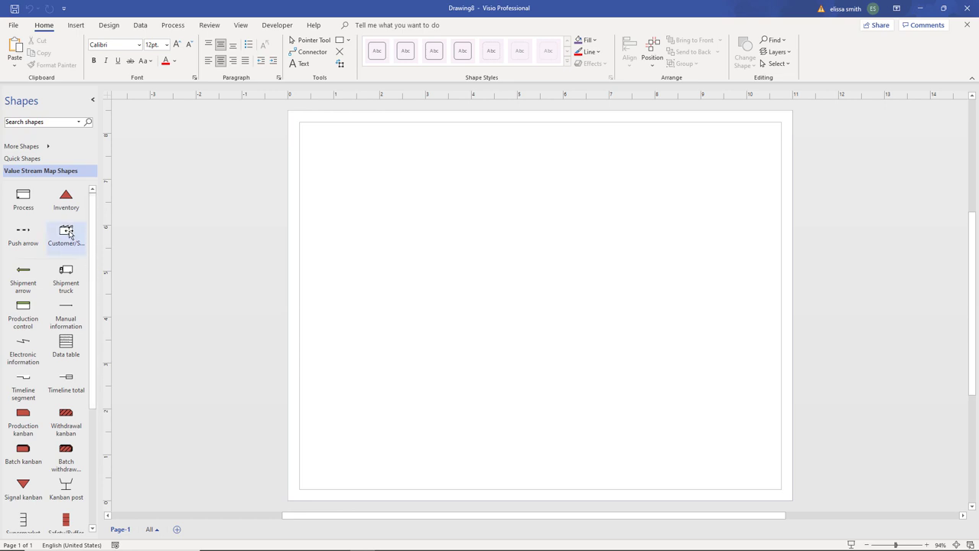
pyautogui.moveTo(69, 233); pyautogui.dragTo(426, 205)
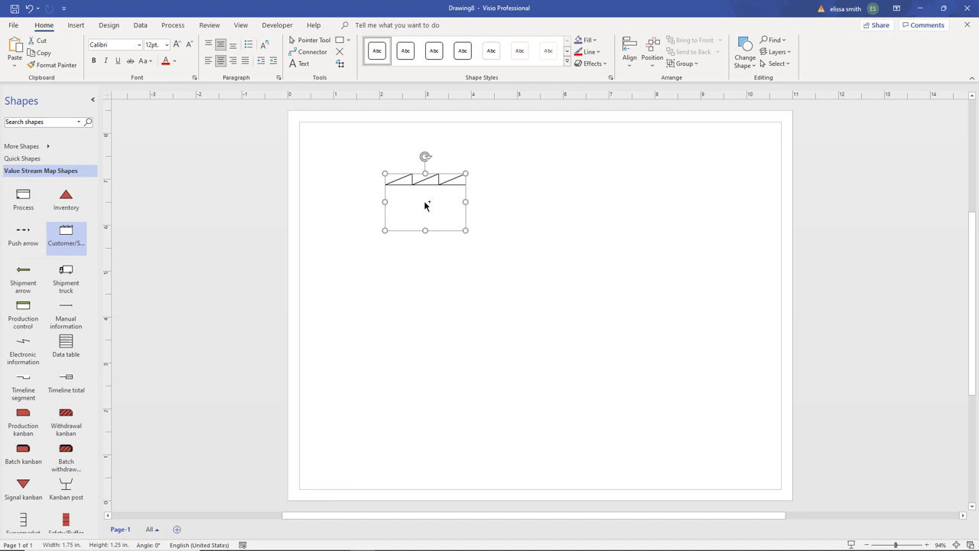
pyautogui.hotkey('ctrl', 'd')
pyautogui.moveTo(427, 205); pyautogui.dragTo(618, 195)
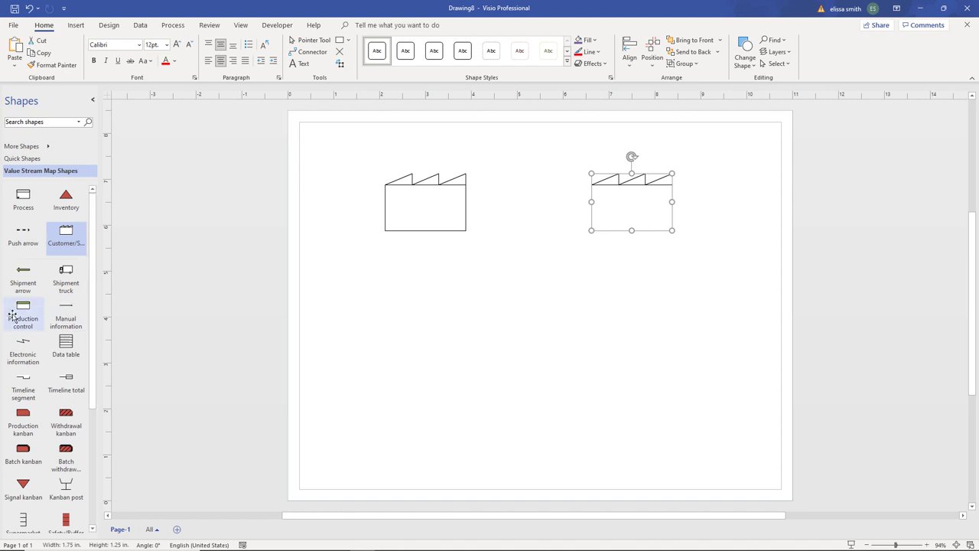
# - Add a Production control box between the factories and two more below, adjusting spacing
pyautogui.moveTo(19, 317); pyautogui.dragTo(535, 203)
pyautogui.moveTo(636, 216); pyautogui.dragTo(647, 211)
pyautogui.moveTo(400, 199); pyautogui.dragTo(392, 197)
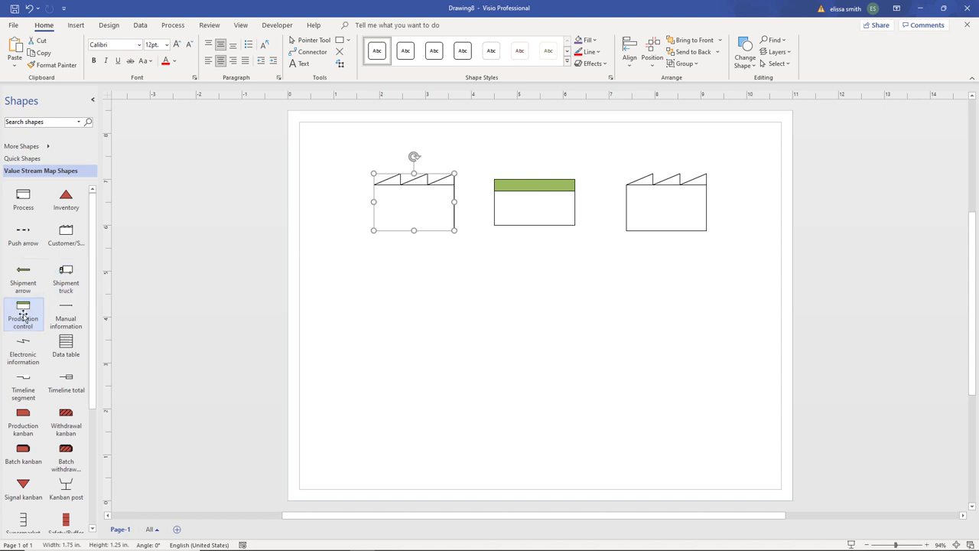
pyautogui.moveTo(23, 316); pyautogui.dragTo(498, 339)
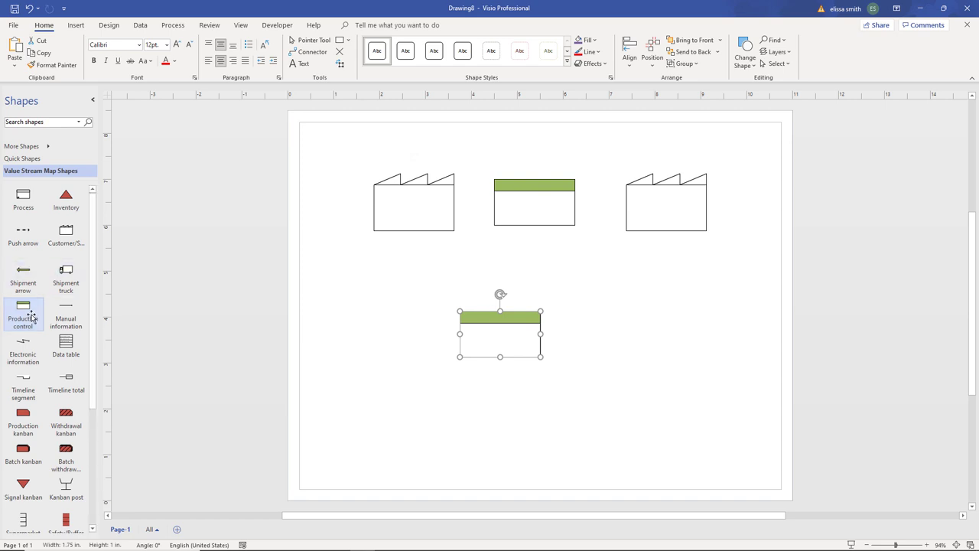
pyautogui.moveTo(320, 316); pyautogui.dragTo(636, 332)
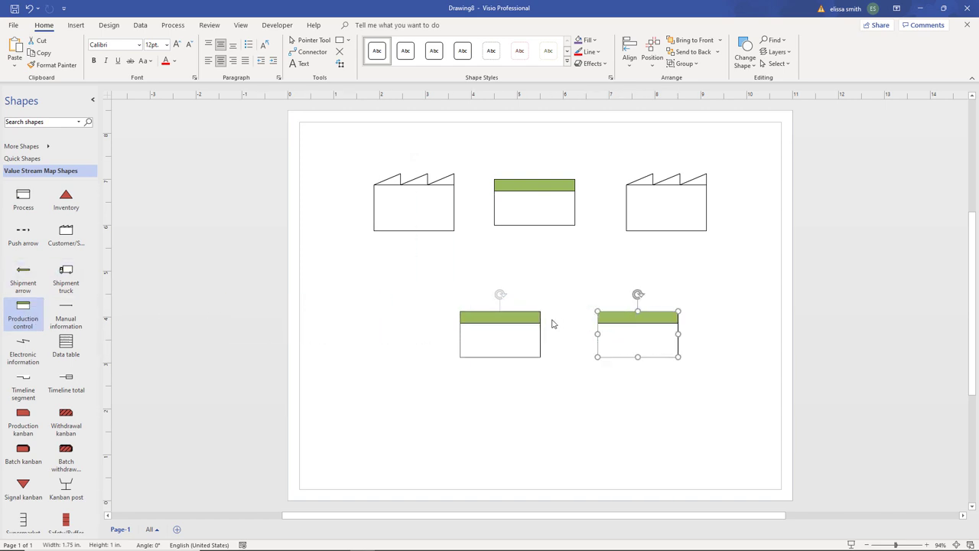
pyautogui.moveTo(512, 325); pyautogui.dragTo(501, 326)
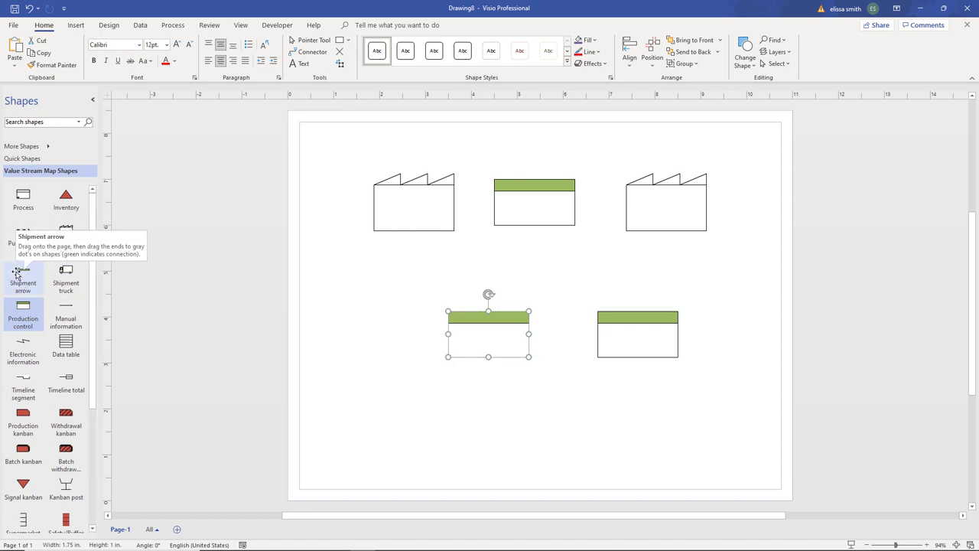
# - Glue a Shipment arrow from the left factory to the lower-left Production control box, plus a Shipment truck
pyautogui.click(21, 277)
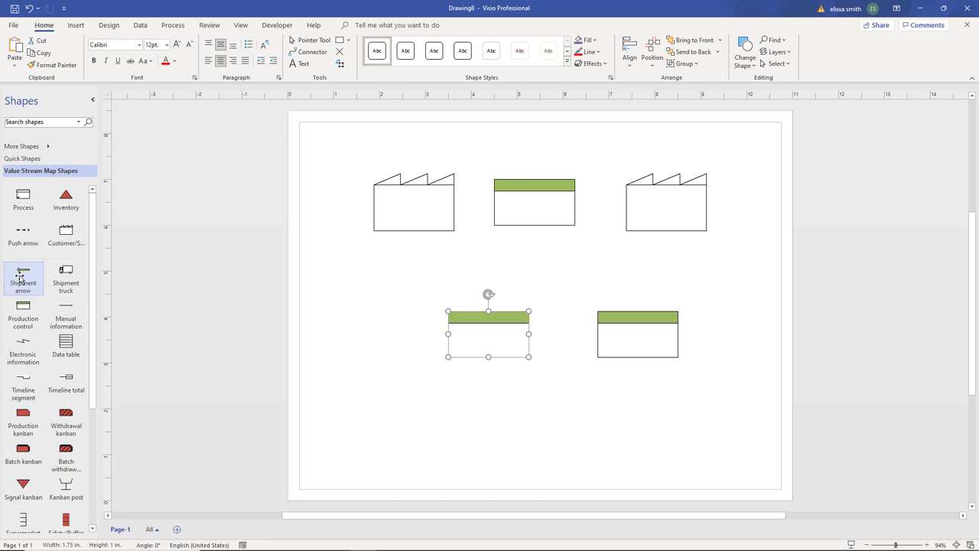
pyautogui.moveTo(20, 277); pyautogui.dragTo(471, 303)
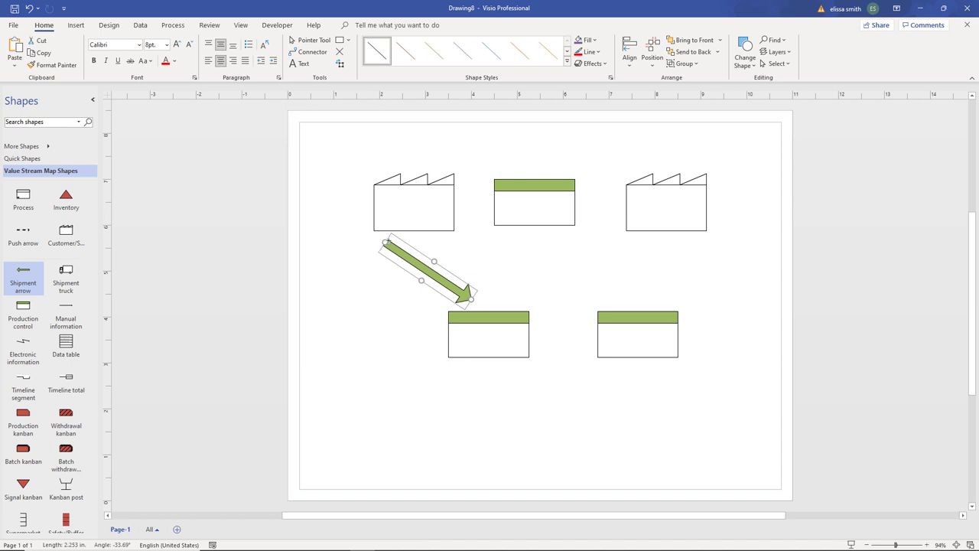
pyautogui.moveTo(386, 242); pyautogui.dragTo(415, 232)
pyautogui.moveTo(472, 298); pyautogui.dragTo(488, 311)
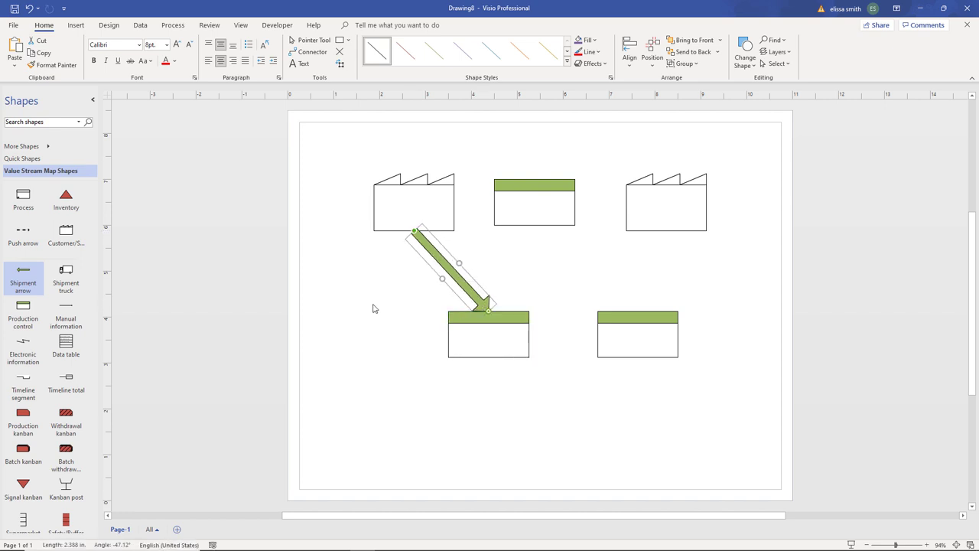
pyautogui.click(375, 308)
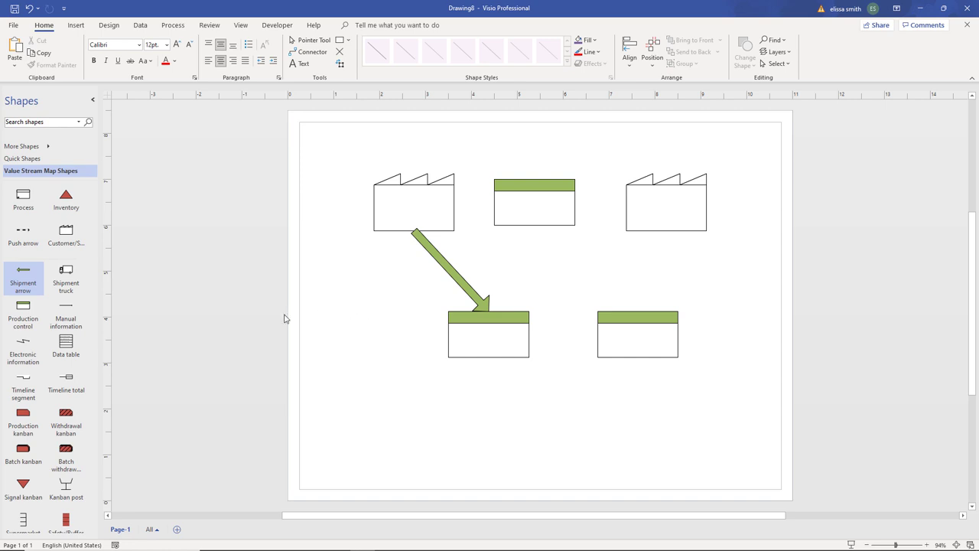
pyautogui.click(72, 290)
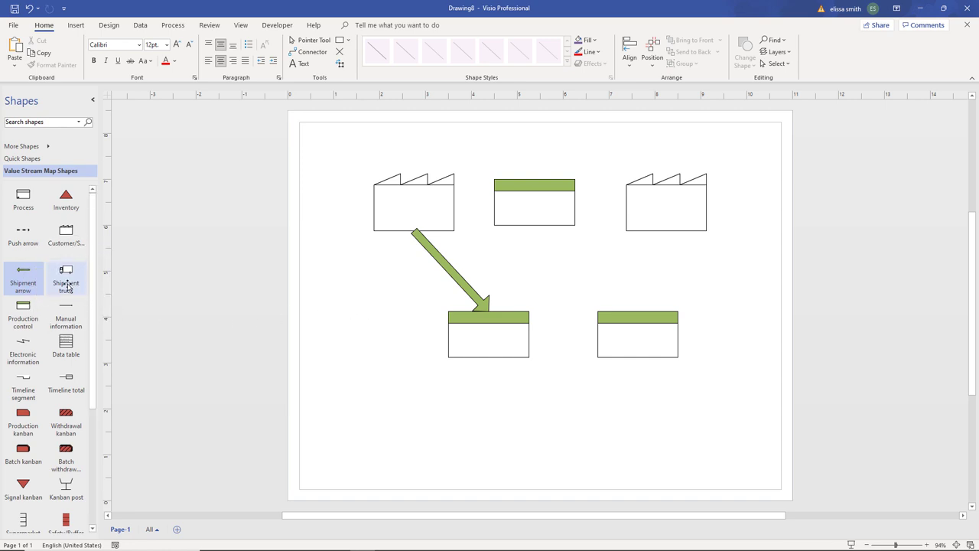
pyautogui.moveTo(73, 289); pyautogui.dragTo(433, 289)
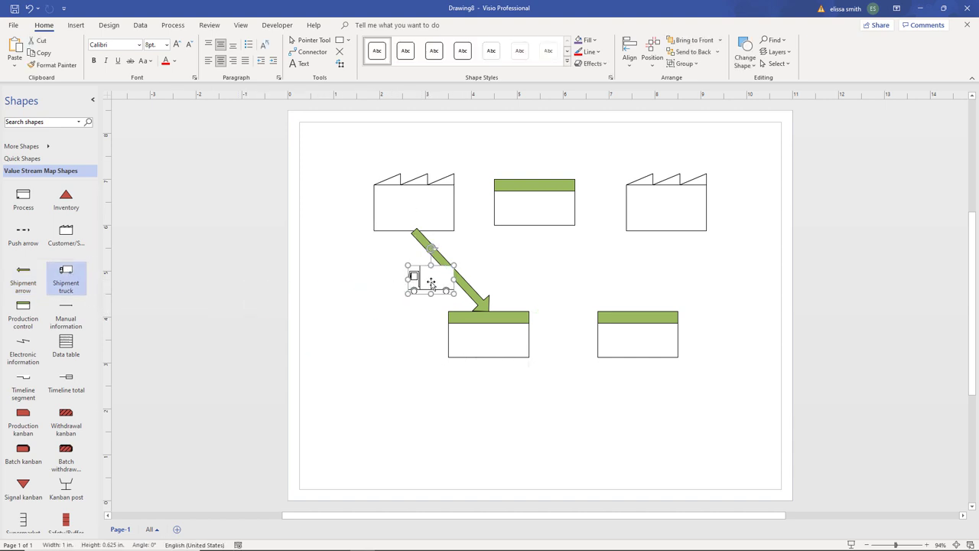
# - Label the left factory 'Supplier'
pyautogui.click(402, 213)
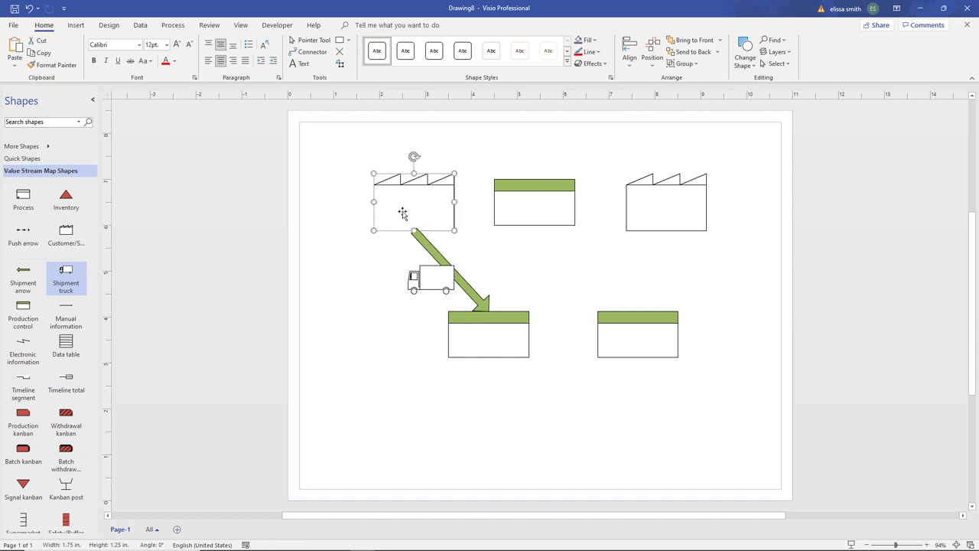
pyautogui.doubleClick(402, 213)
pyautogui.write('Supplier')
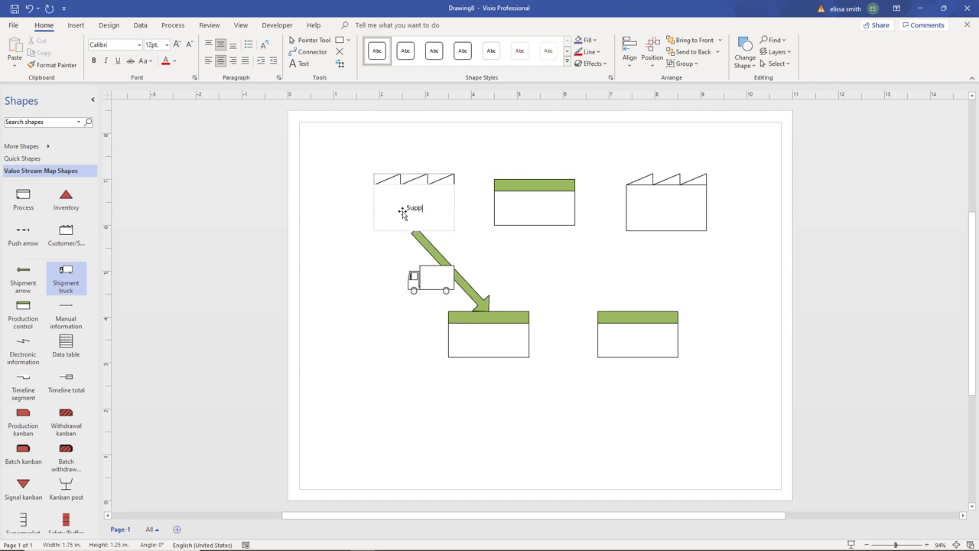
pyautogui.click(511, 203)
# - Title the green-topped box 'Production Control' and label the right factory 'Customer'
pyautogui.click(514, 189)
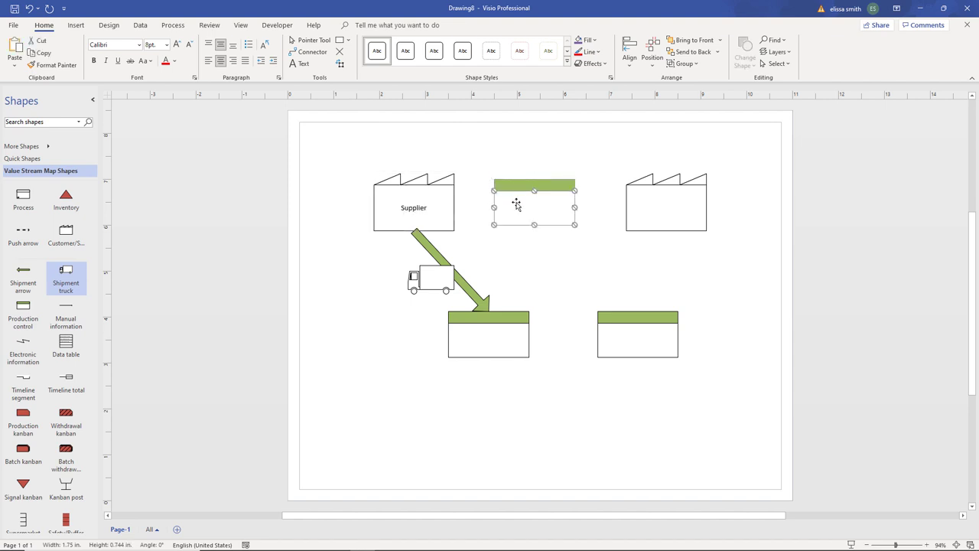
pyautogui.click(515, 204)
pyautogui.click(516, 187)
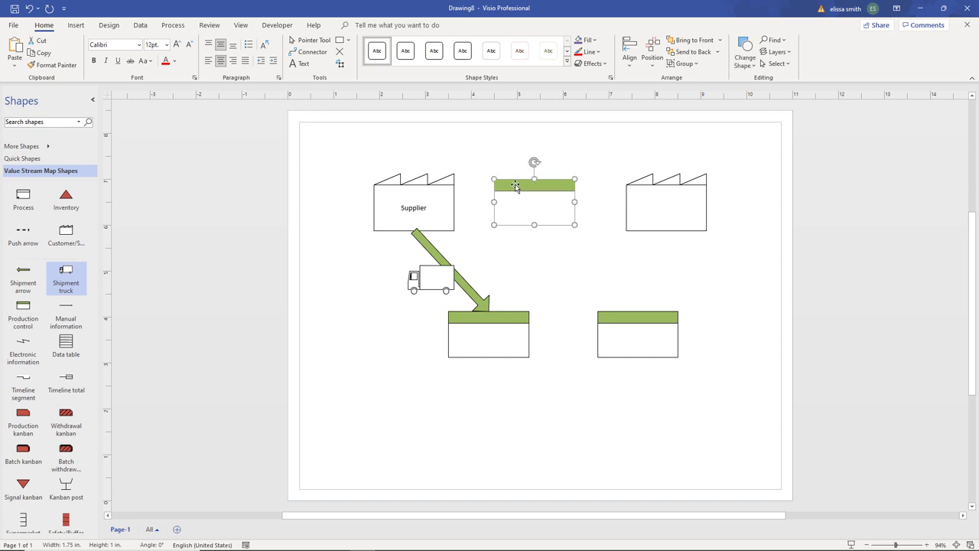
pyautogui.doubleClick(515, 187)
pyautogui.write('Produ')
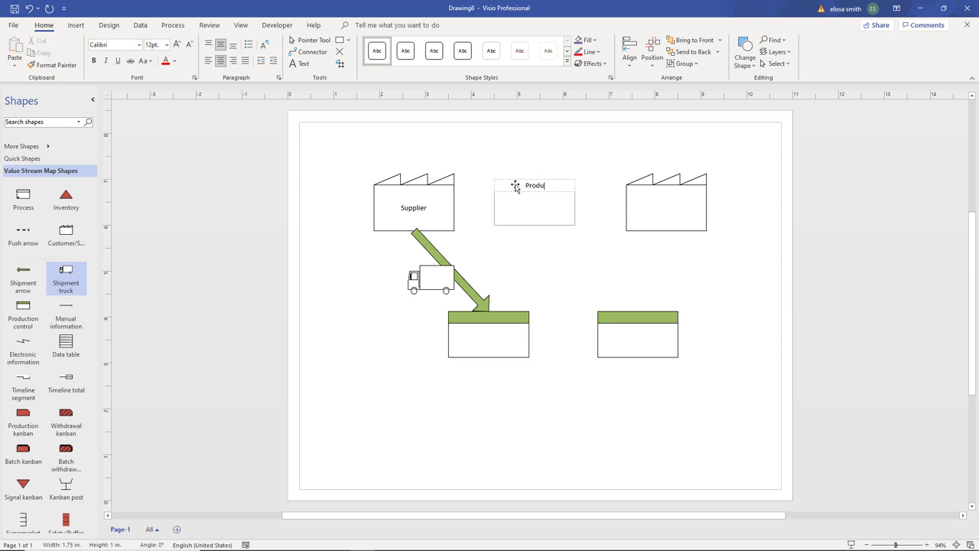
pyautogui.write('ction Control')
pyautogui.click(683, 209)
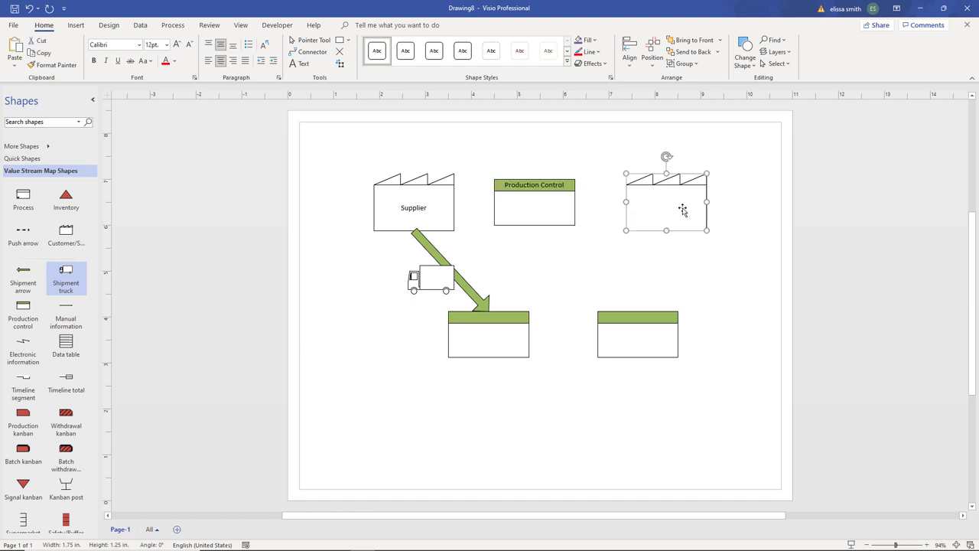
pyautogui.write('Customer')
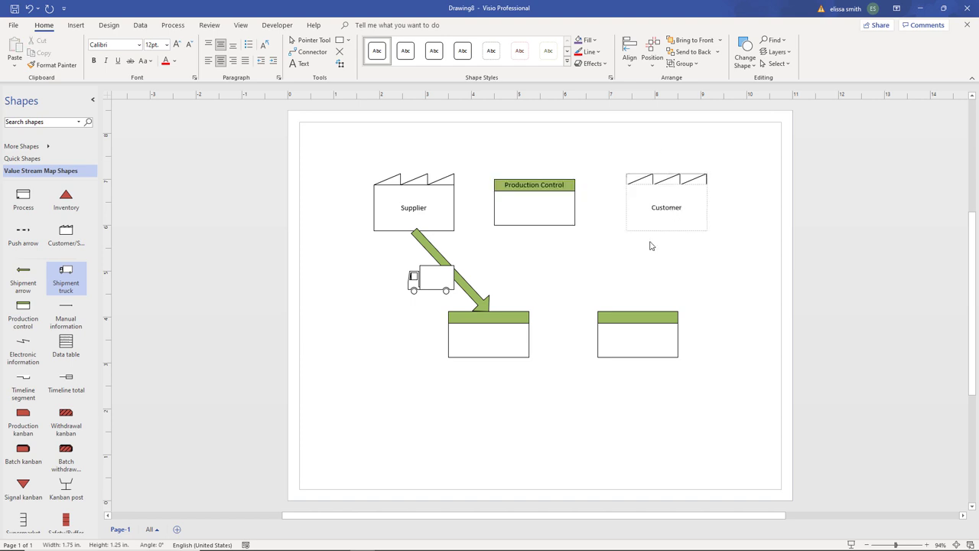
pyautogui.click(591, 284)
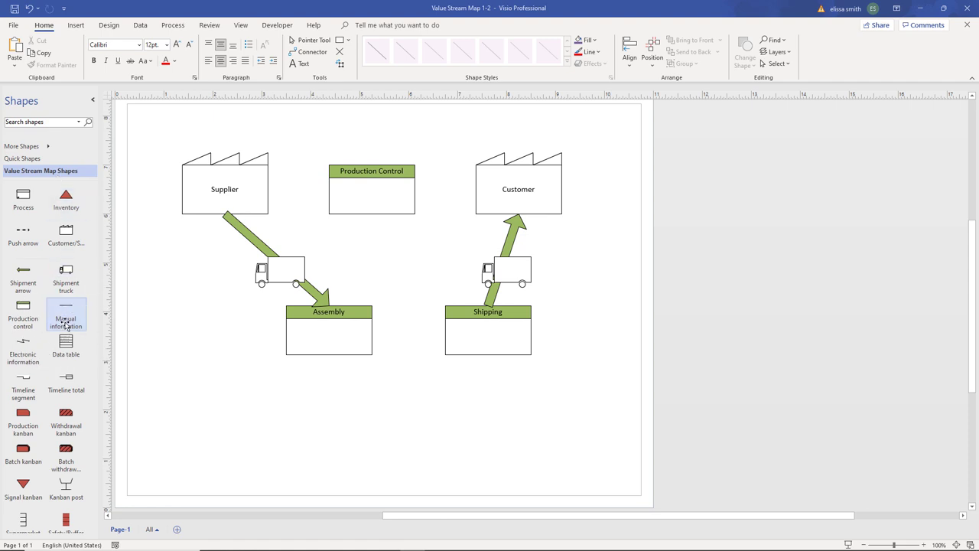
# - Connect Production Control to Assembly with a Manual information line
pyautogui.moveTo(64, 320); pyautogui.dragTo(368, 250)
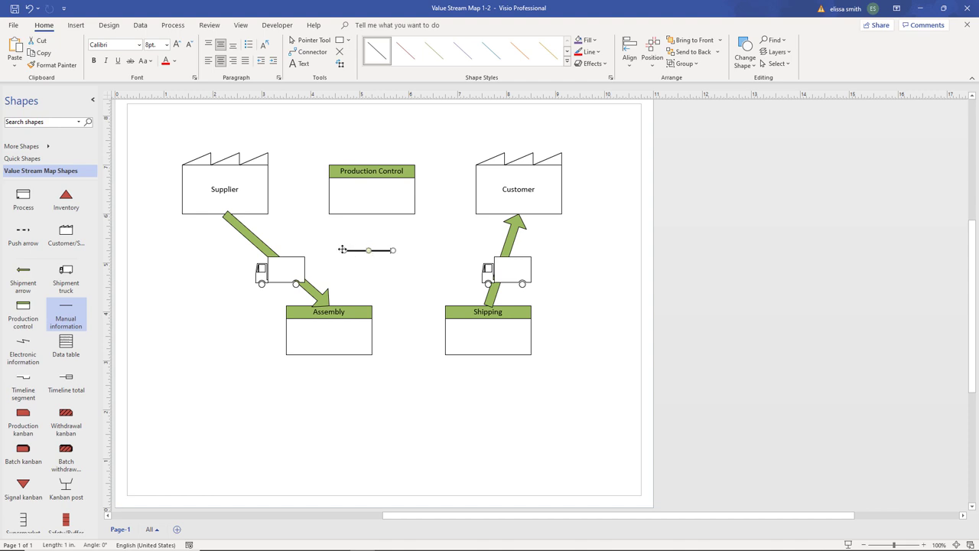
pyautogui.moveTo(345, 251); pyautogui.dragTo(343, 216)
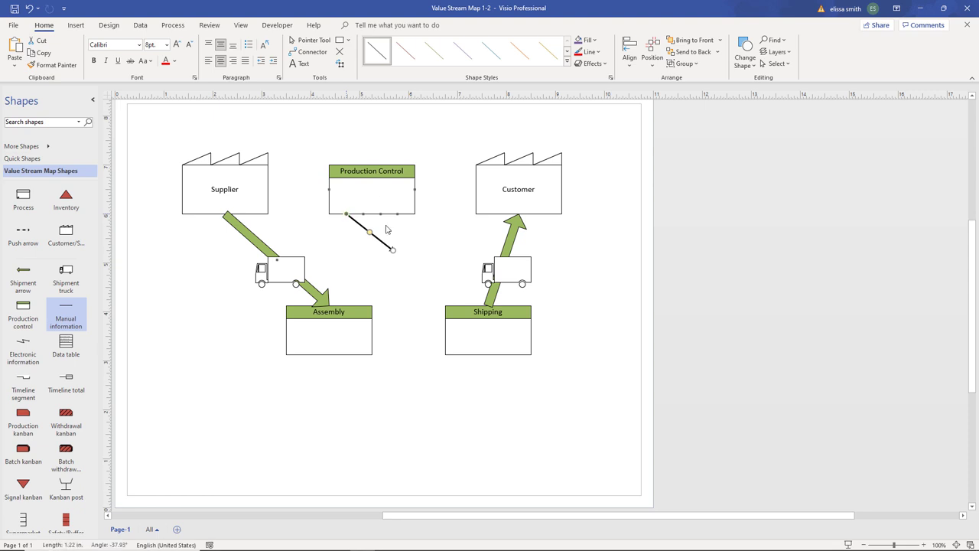
pyautogui.moveTo(391, 251); pyautogui.dragTo(346, 302)
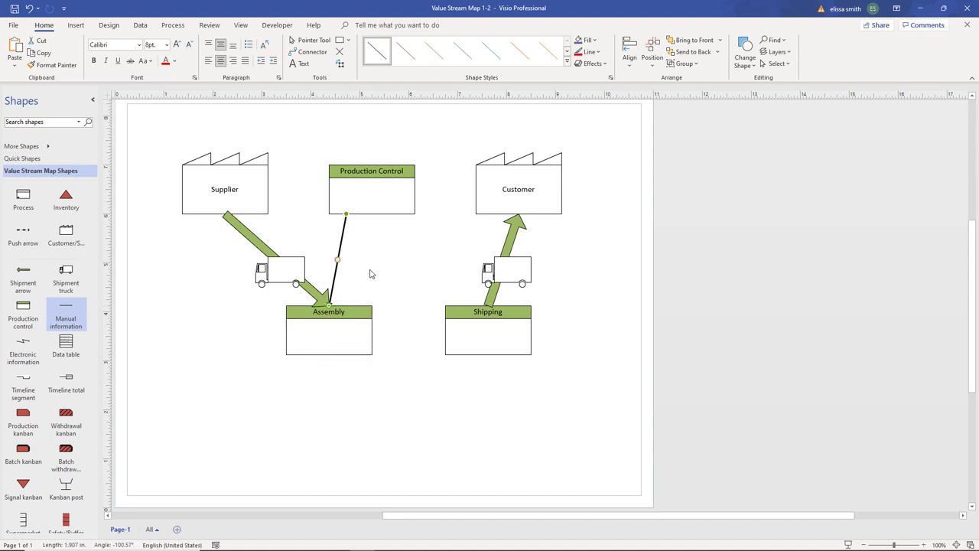
pyautogui.click(369, 272)
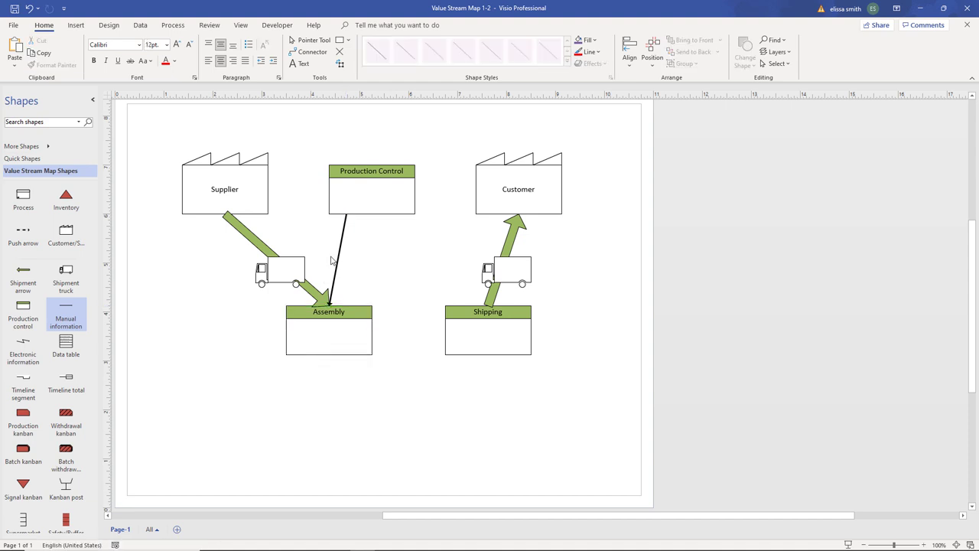
# - Copy that line and glue its end to the top of Shipping
pyautogui.click(339, 260)
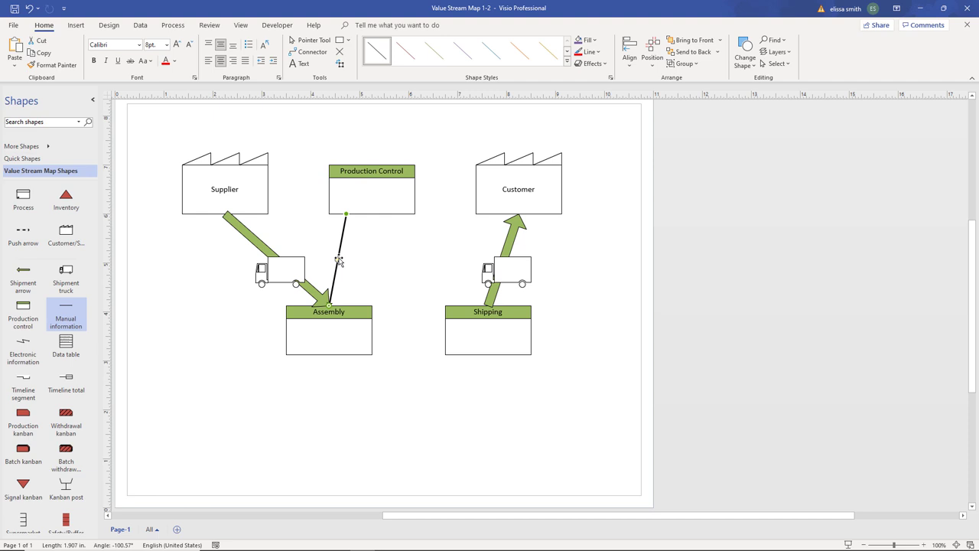
pyautogui.moveTo(339, 260); pyautogui.dragTo(387, 245)
pyautogui.moveTo(365, 287); pyautogui.dragTo(467, 306)
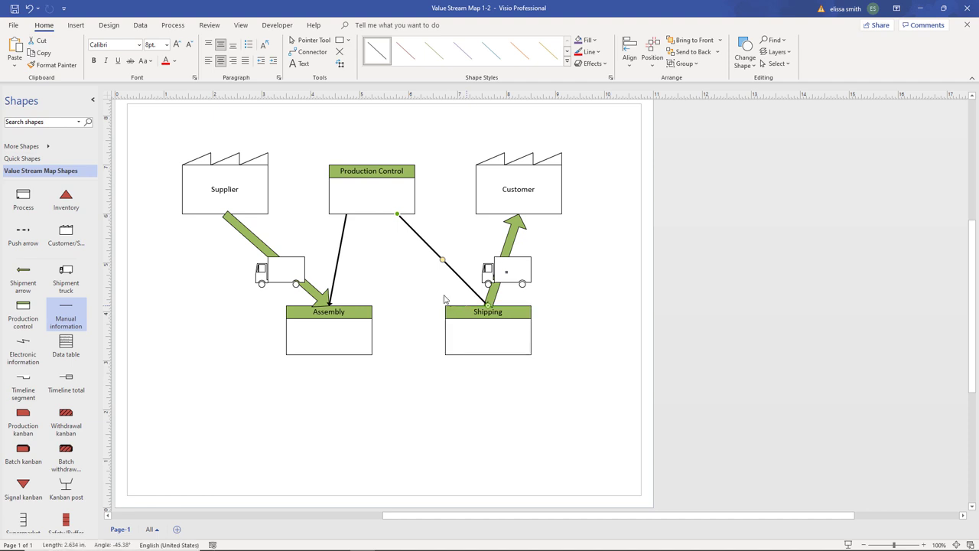
pyautogui.click(399, 274)
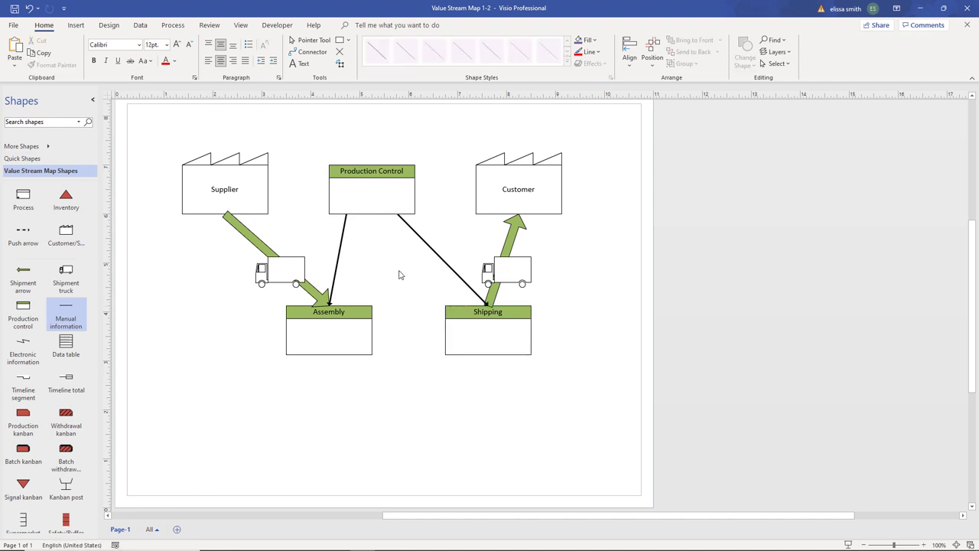
# - Draw a horizontal text box between the two arrows reading 'Schedule'
pyautogui.click(71, 28)
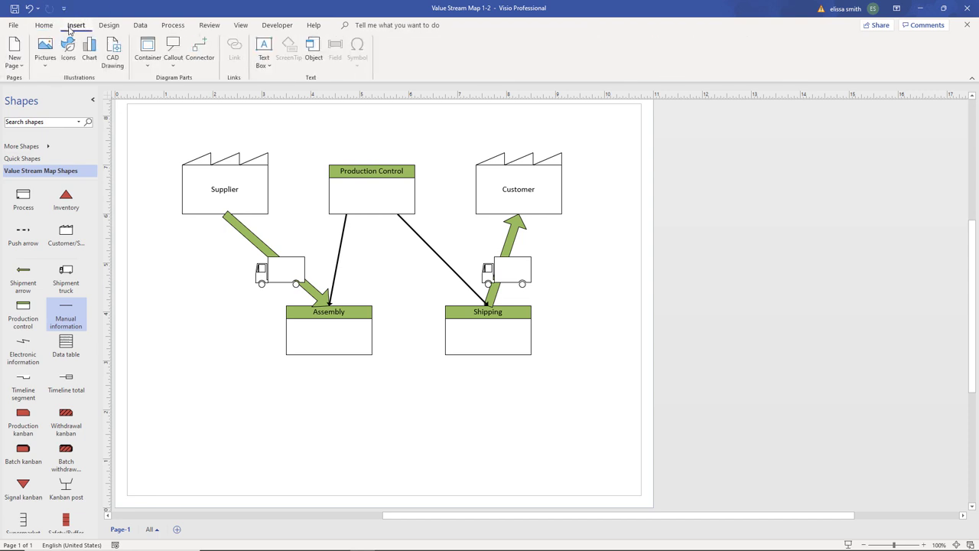
pyautogui.click(262, 61)
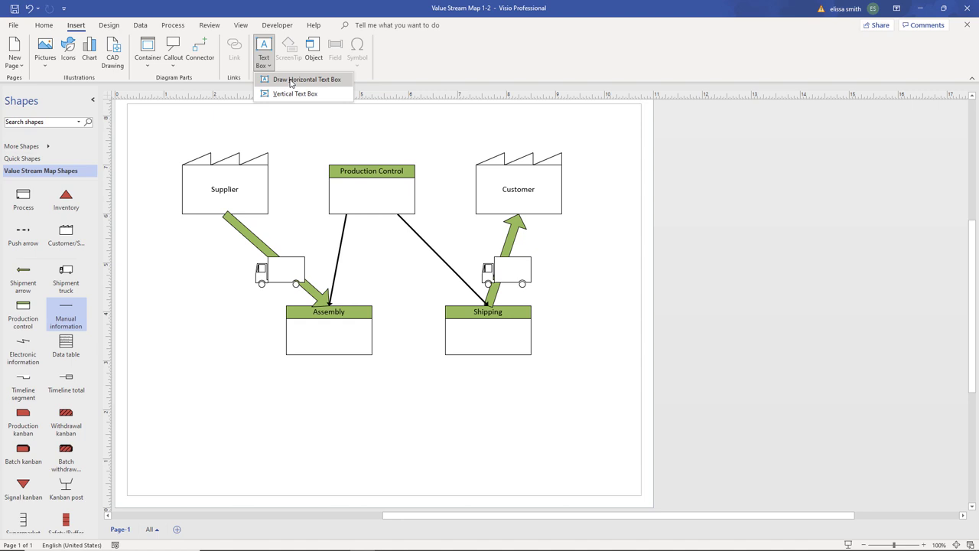
pyautogui.click(291, 81)
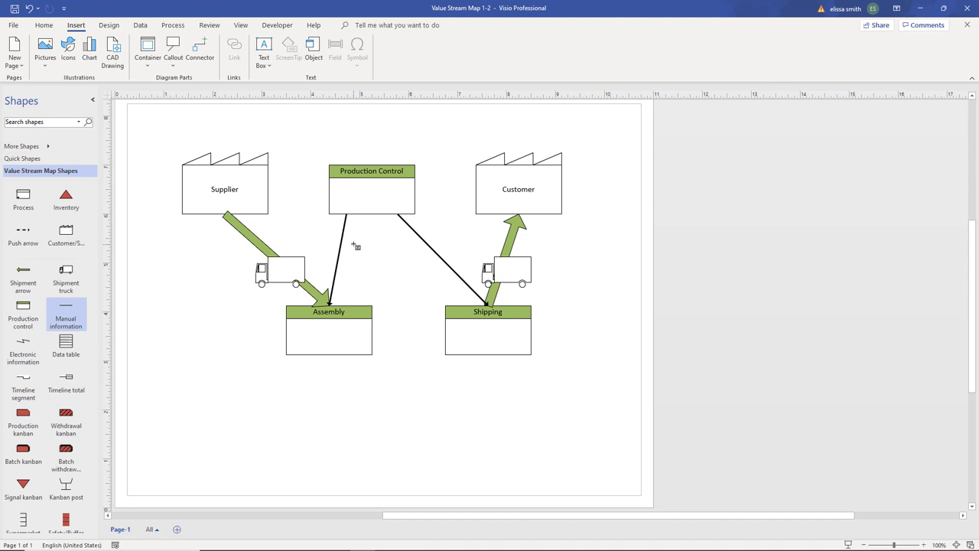
pyautogui.moveTo(355, 246); pyautogui.dragTo(421, 267)
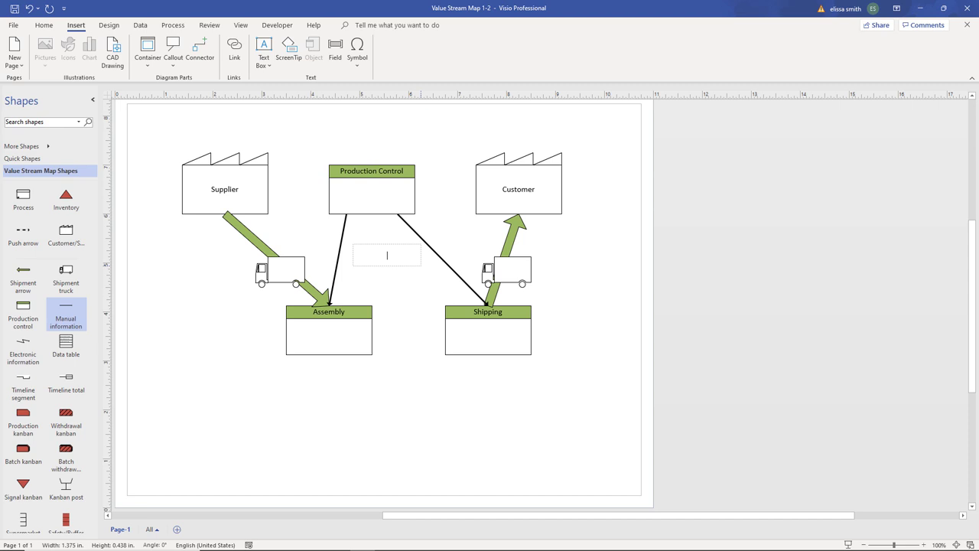
pyautogui.write('Schedule')
pyautogui.click(395, 268)
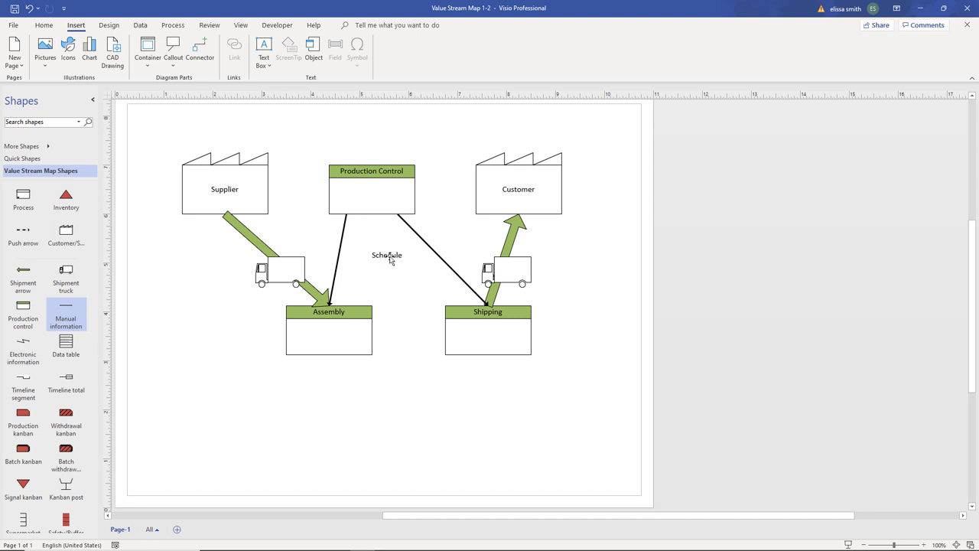
# - Give the Schedule text box a red outline
pyautogui.click(390, 258)
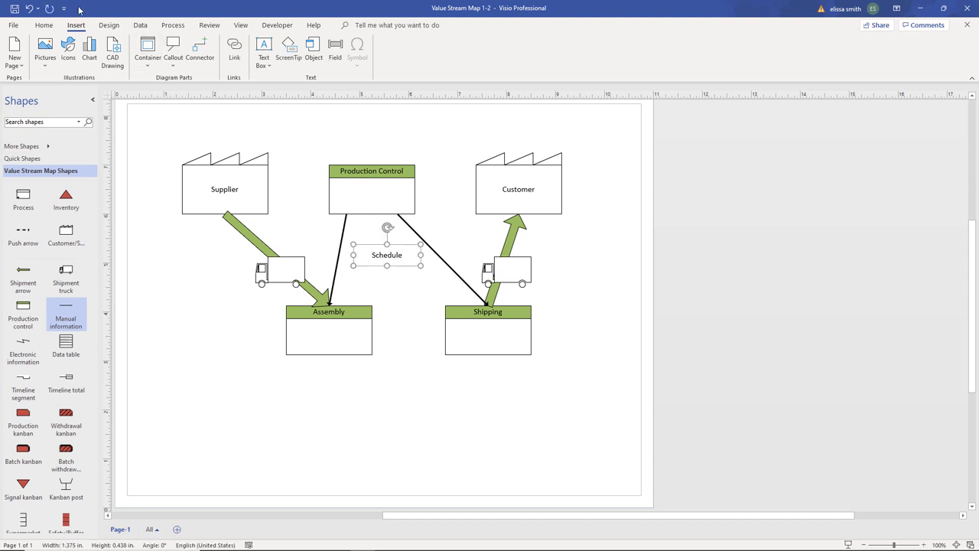
pyautogui.click(45, 25)
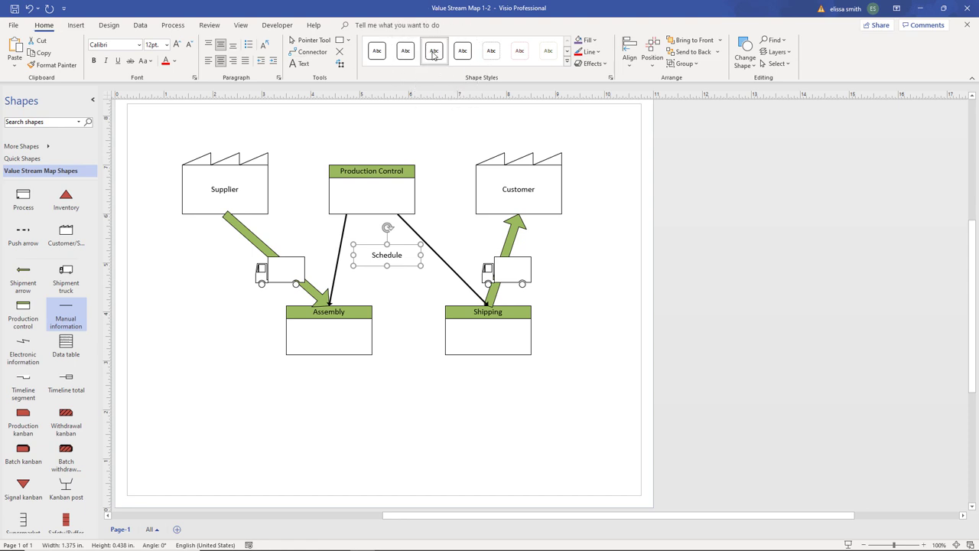
pyautogui.click(590, 51)
pyautogui.click(587, 192)
pyautogui.click(418, 300)
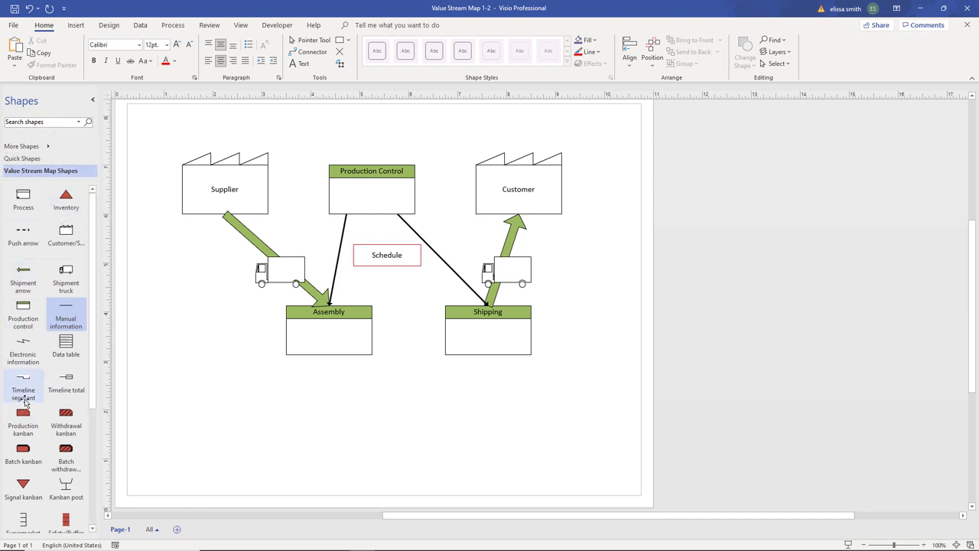
# - Place a timeline segment below the diagram and label its left half '5 days'
pyautogui.moveTo(25, 399); pyautogui.dragTo(248, 404)
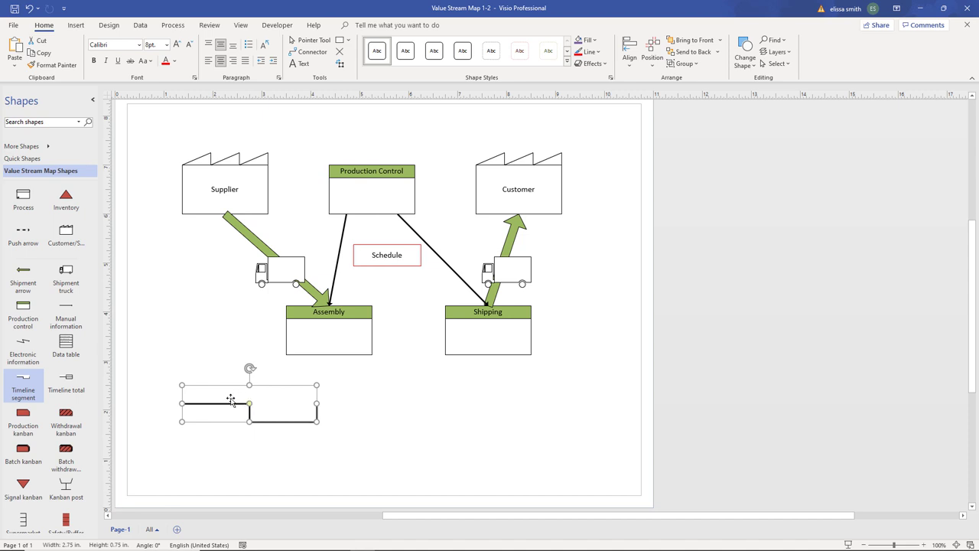
pyautogui.click(231, 398)
pyautogui.doubleClick(230, 398)
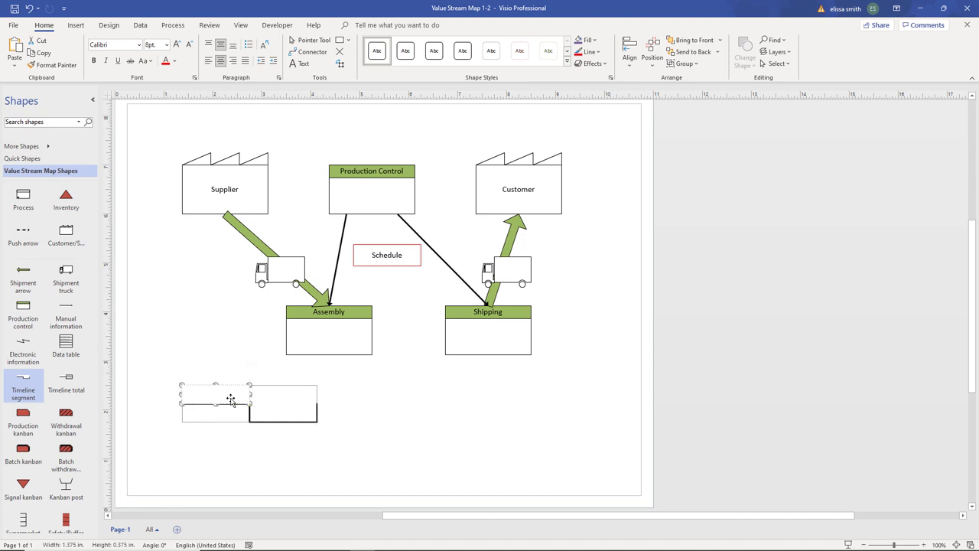
pyautogui.write('5 days')
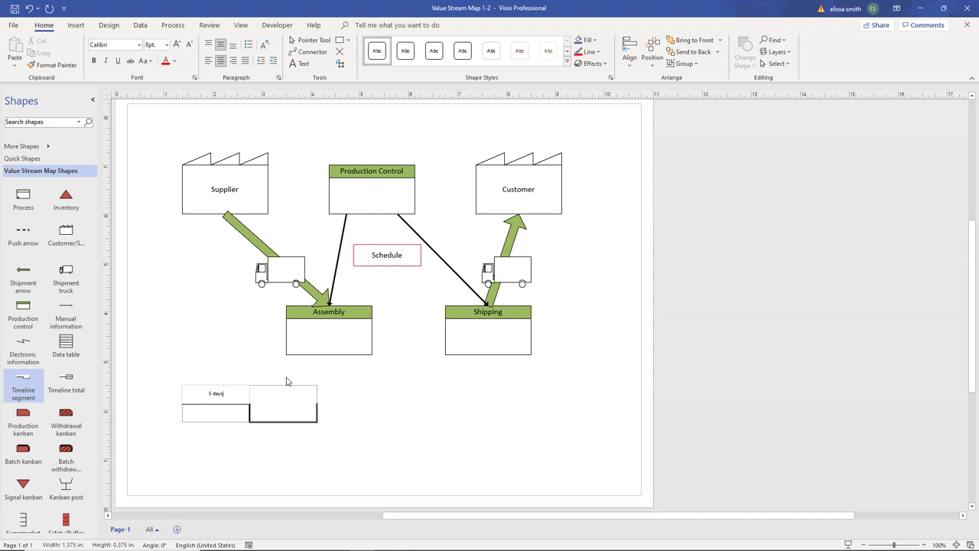
pyautogui.click(317, 421)
pyautogui.click(317, 421)
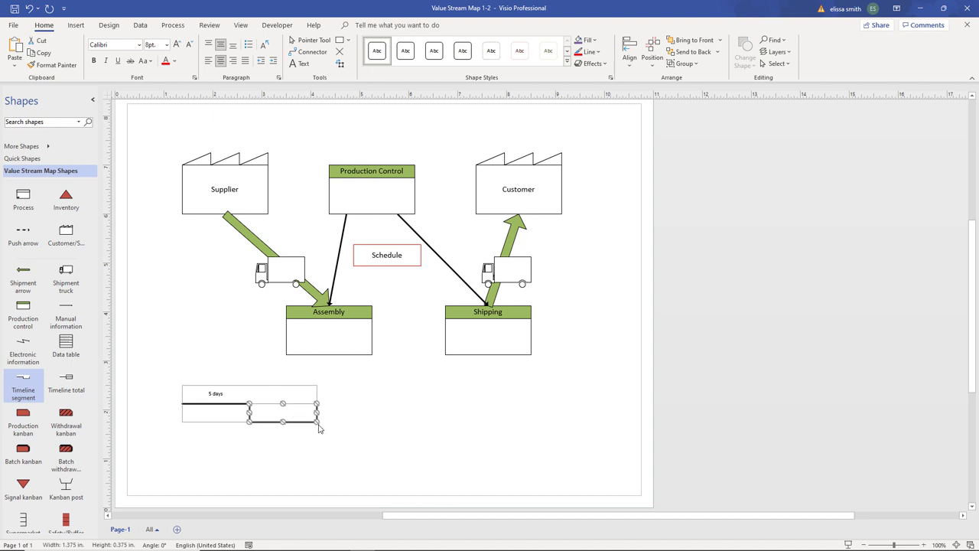
pyautogui.click(303, 447)
# - Widen the timeline segment to the right and label its right half '2 hours'
pyautogui.click(294, 417)
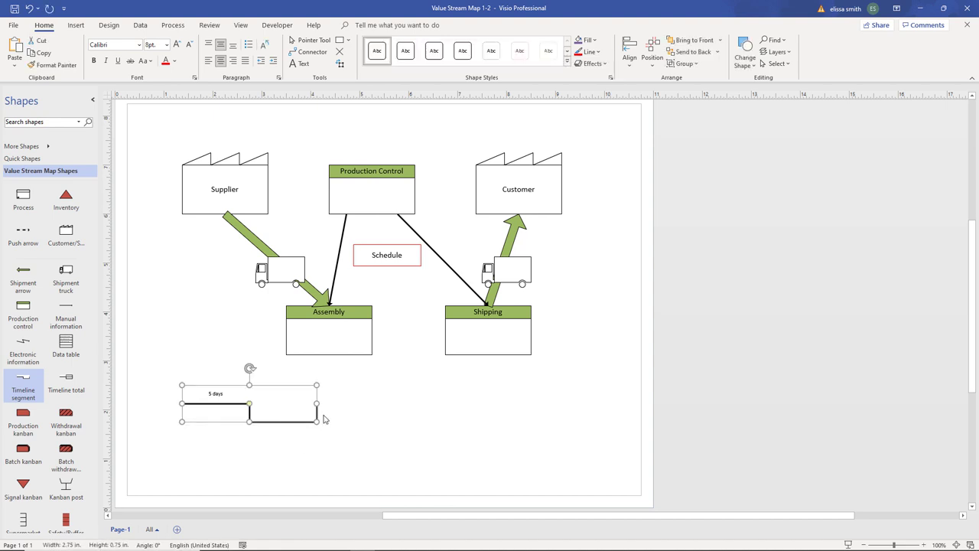
pyautogui.moveTo(317, 404); pyautogui.dragTo(373, 409)
pyautogui.click(335, 411)
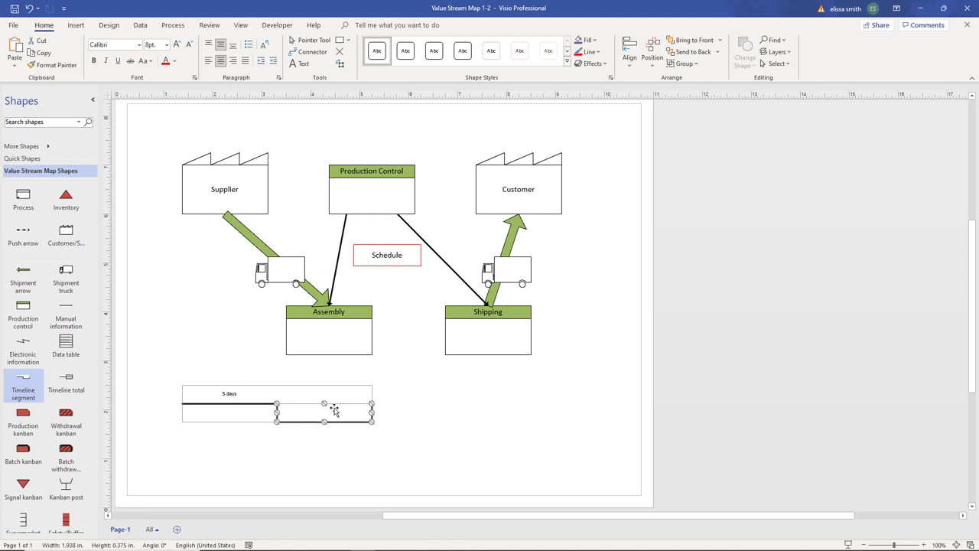
pyautogui.write('2 hours')
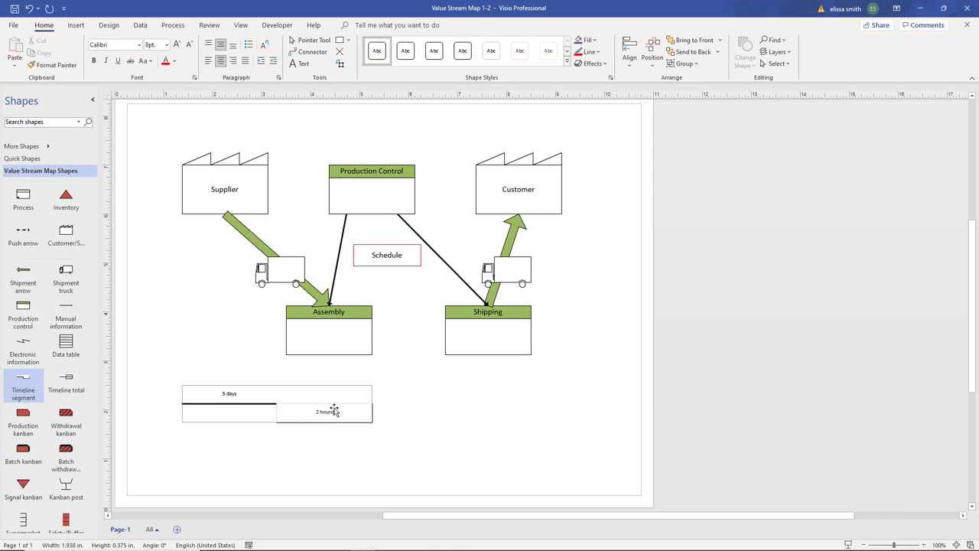
pyautogui.click(413, 423)
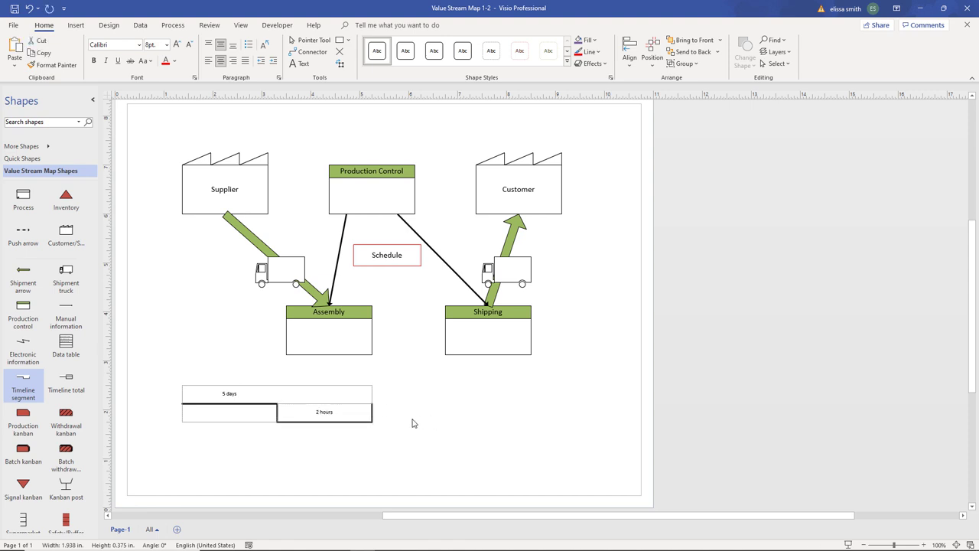
# - Duplicate the timeline and set the copy beside the first one
pyautogui.click(360, 419)
pyautogui.hotkey('ctrl', 'd')
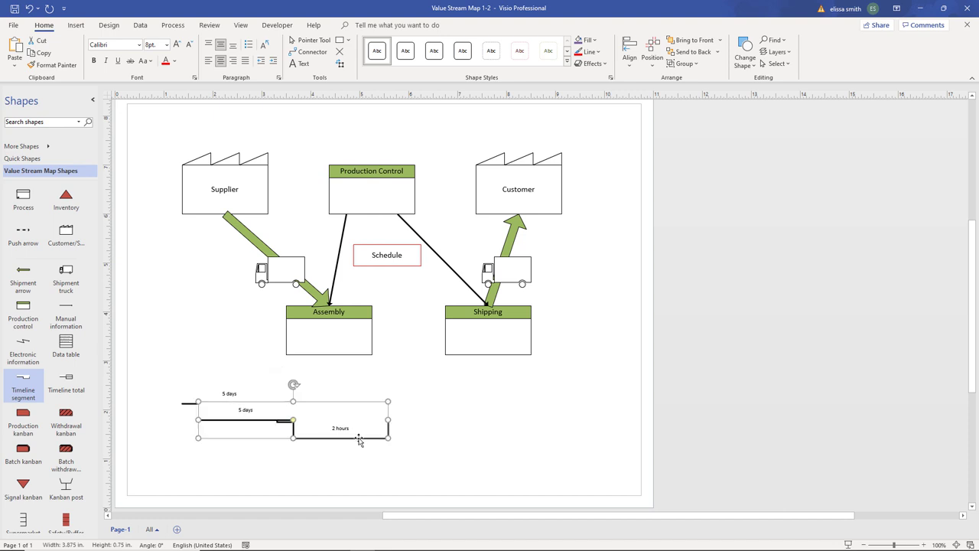
pyautogui.moveTo(360, 439); pyautogui.dragTo(549, 434)
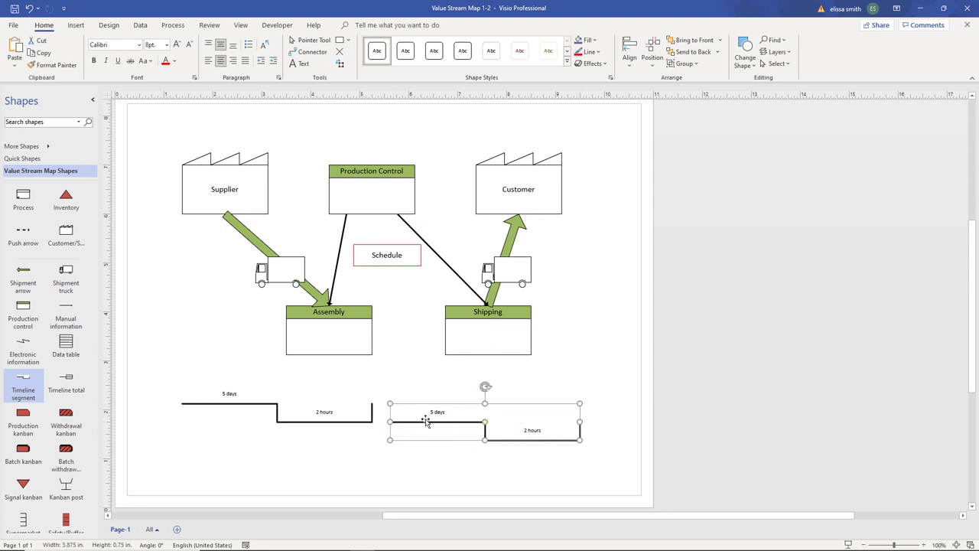
pyautogui.moveTo(423, 411); pyautogui.dragTo(404, 406)
pyautogui.click(406, 452)
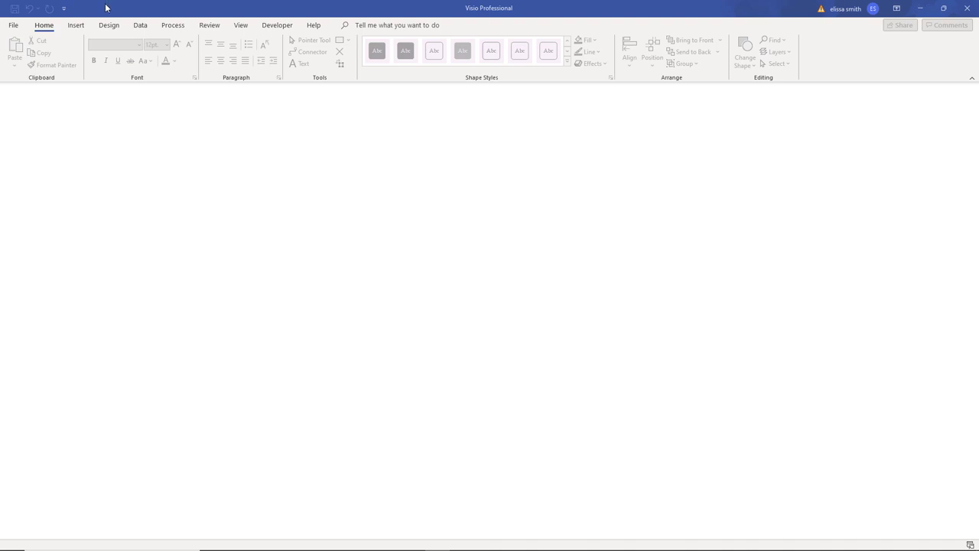
# - Search templates for '3d' and create a Work Flow Diagram - 3D drawing in US units
pyautogui.click(14, 25)
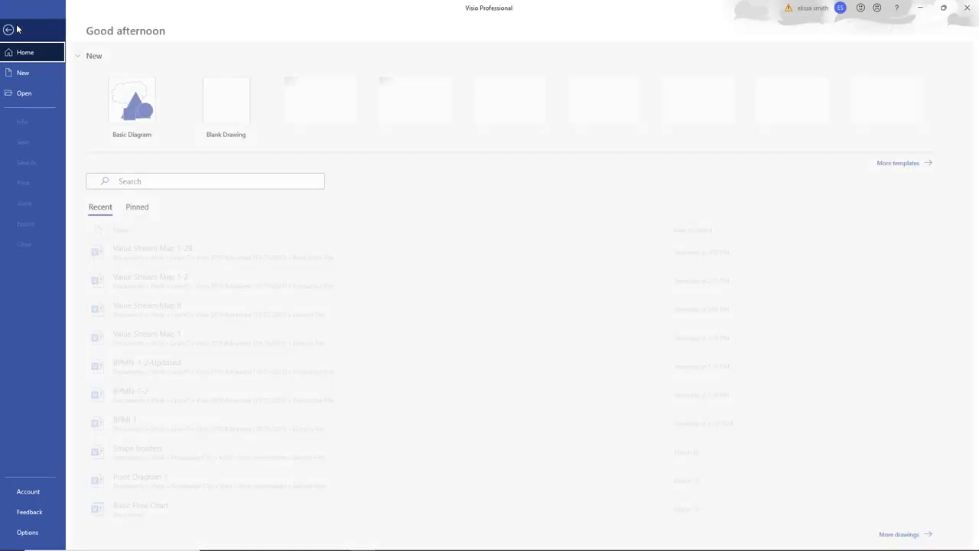
pyautogui.click(28, 74)
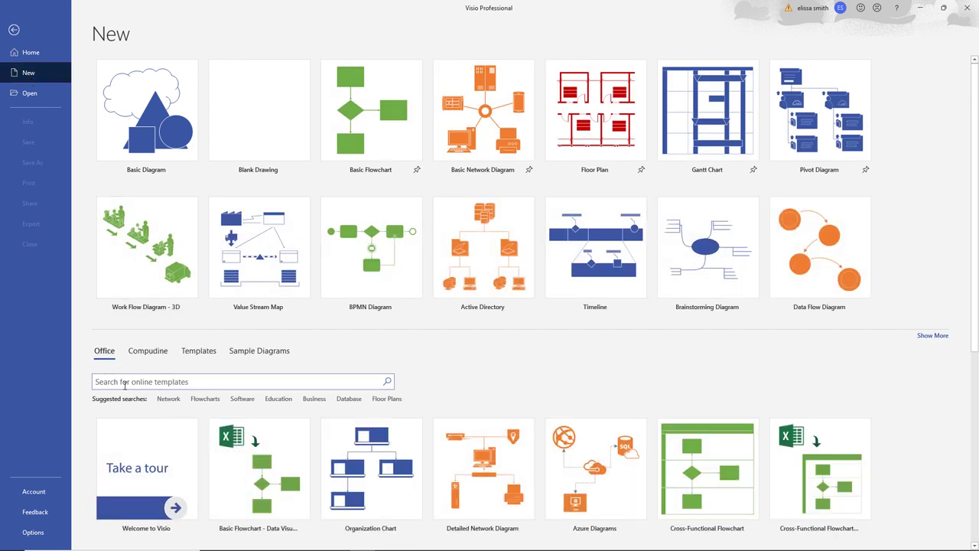
pyautogui.click(125, 385)
pyautogui.write('3')
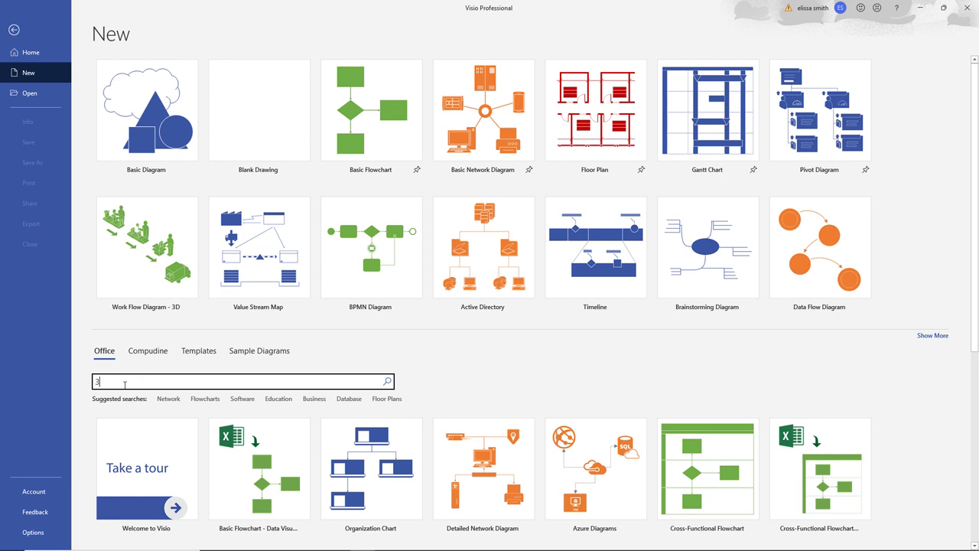
pyautogui.write('d')
pyautogui.press('Return')
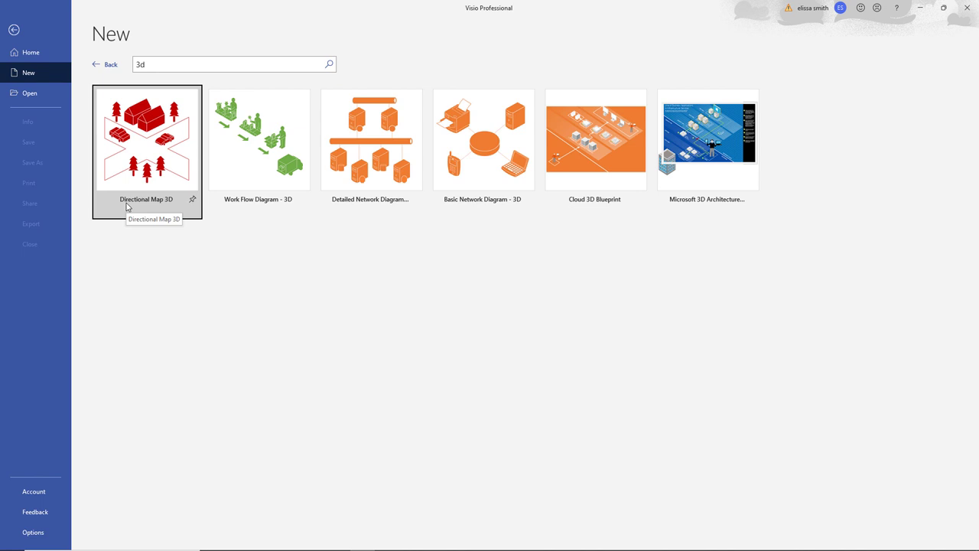
pyautogui.click(255, 171)
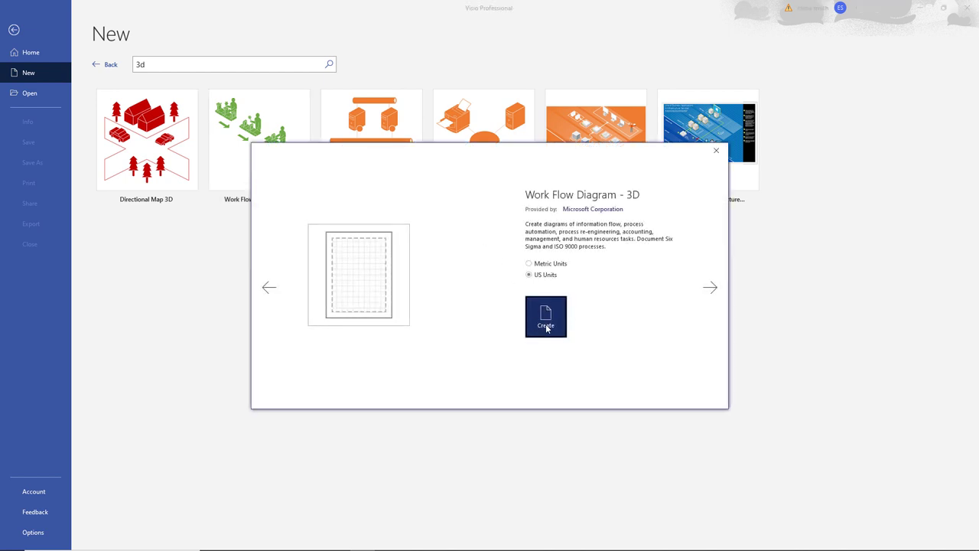
pyautogui.click(546, 324)
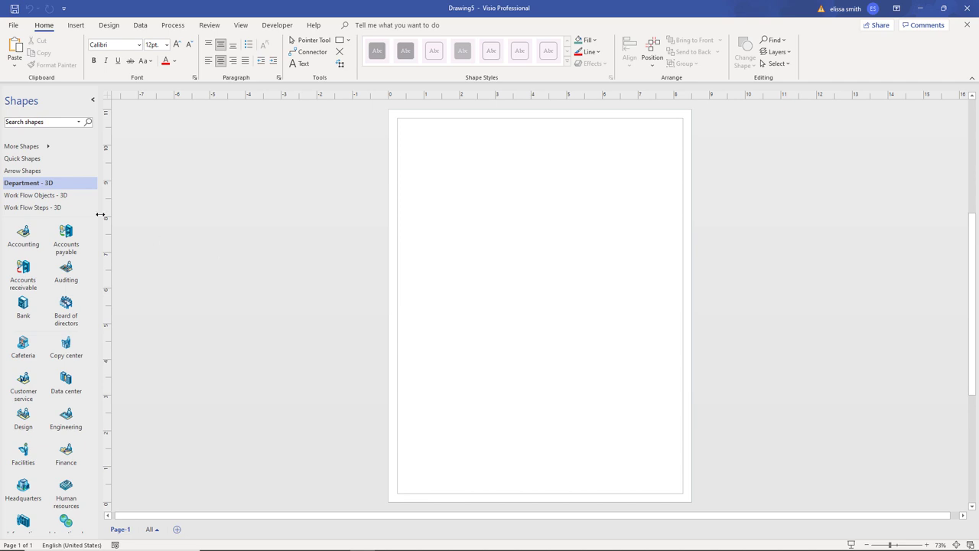
# - Switch from Department - 3D through Work Flow Objects - 3D to Work Flow Steps - 3D, zooming to 100%
pyautogui.click(60, 189)
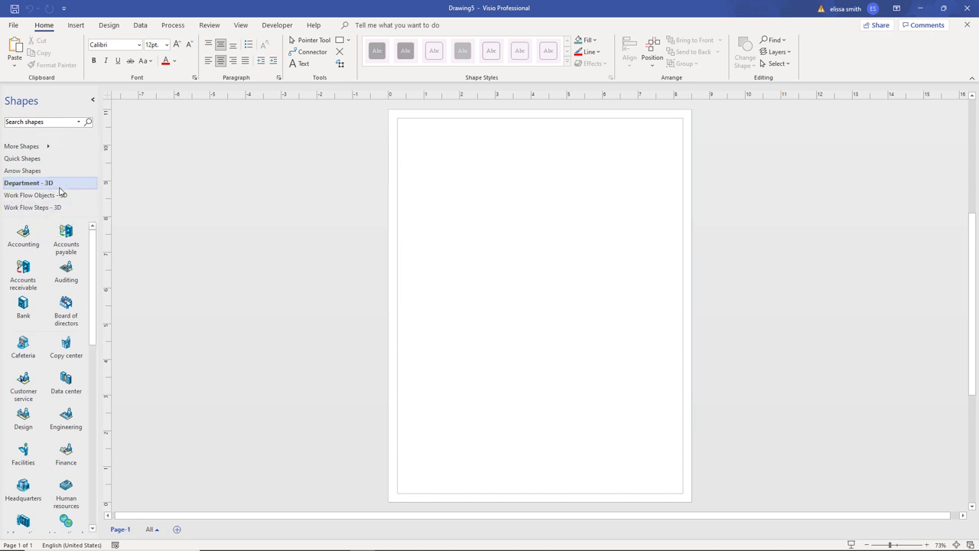
pyautogui.click(55, 199)
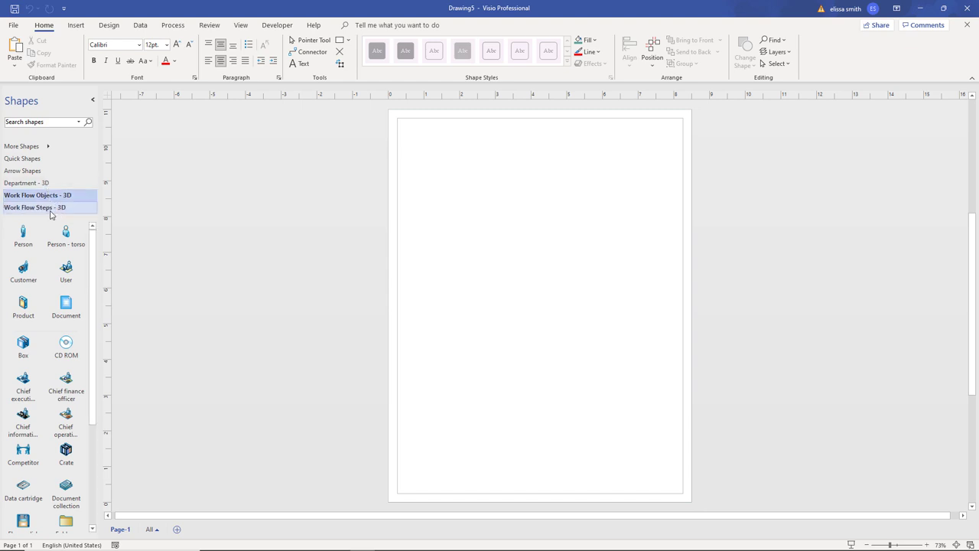
pyautogui.click(51, 213)
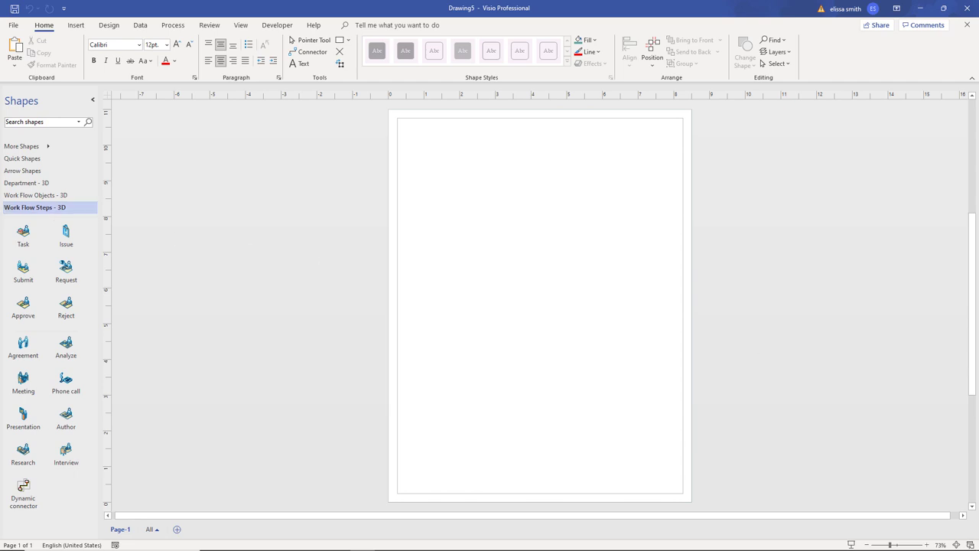
pyautogui.click(894, 544)
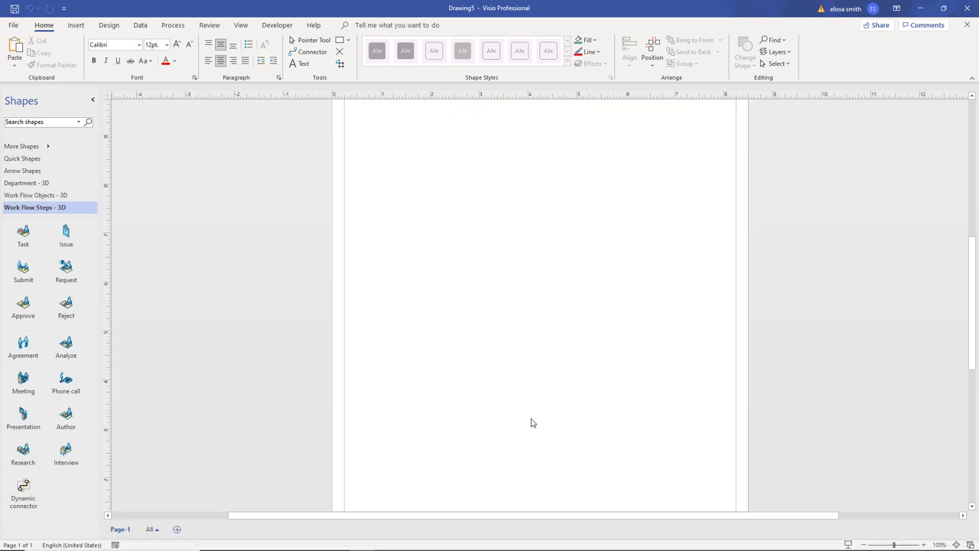
# - Place a Task figure near the top of the page and enlarge it to 1.375 in
pyautogui.click(19, 236)
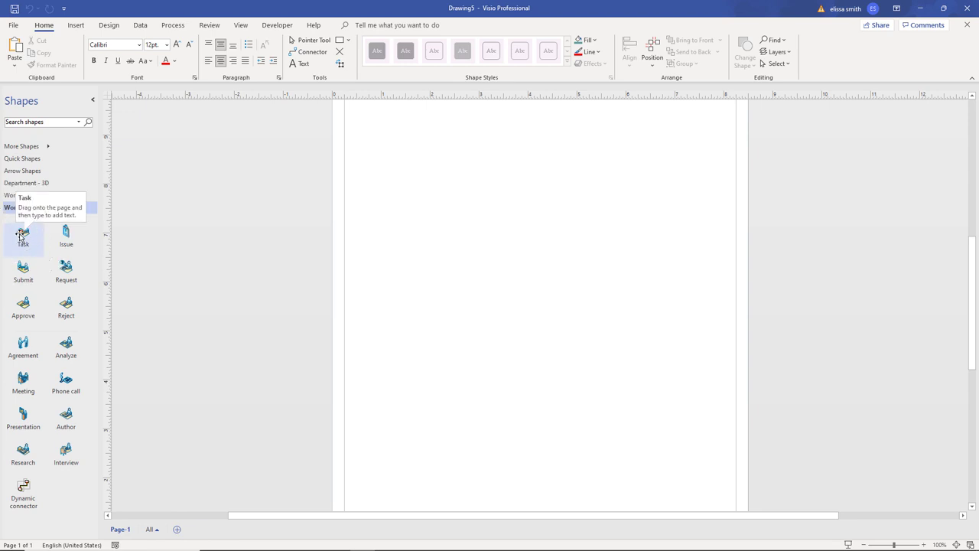
pyautogui.moveTo(20, 236); pyautogui.dragTo(532, 161)
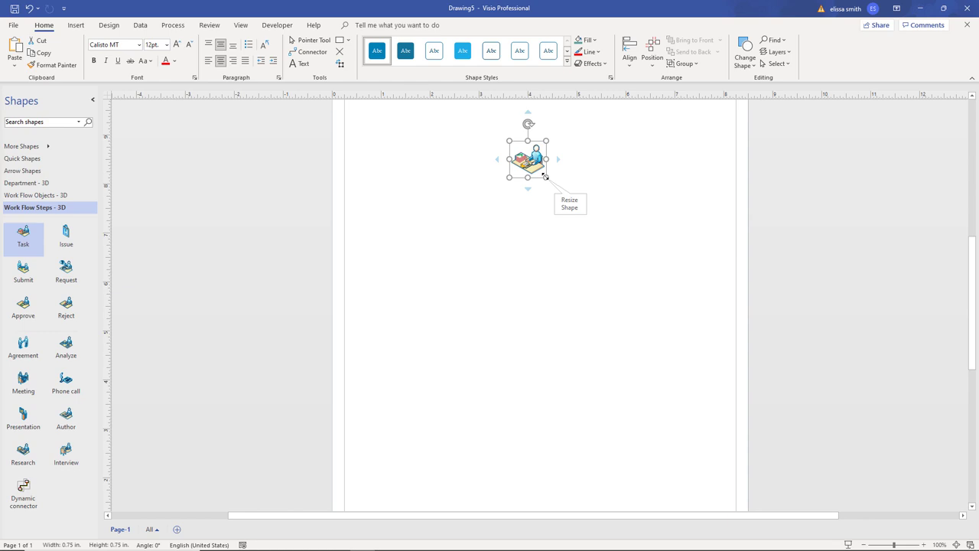
pyautogui.moveTo(545, 176); pyautogui.dragTo(577, 207)
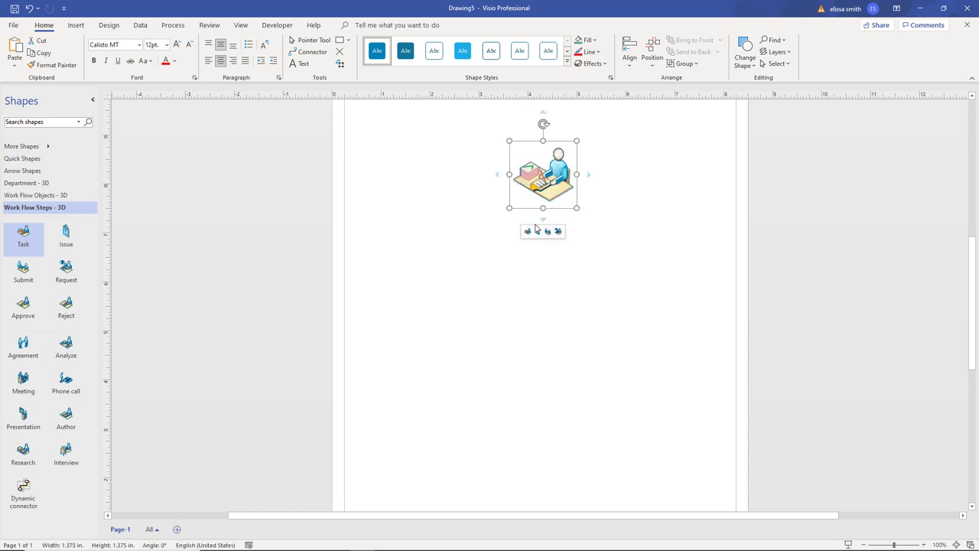
pyautogui.click(484, 248)
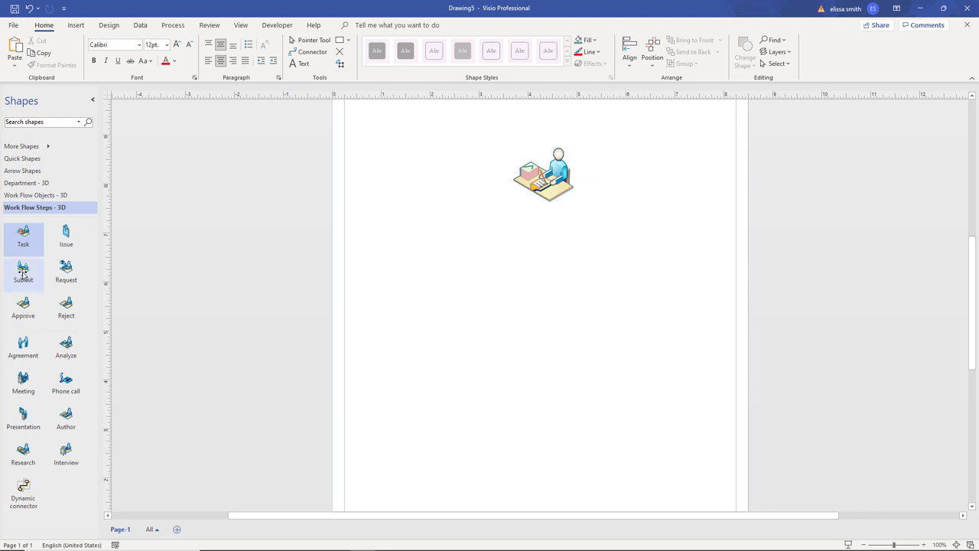
# - Add Submit, Approve and Reject figures below it and enlarge Reject to 0.875 in
pyautogui.moveTo(22, 272); pyautogui.dragTo(541, 271)
pyautogui.moveTo(22, 310); pyautogui.dragTo(485, 371)
pyautogui.moveTo(66, 308); pyautogui.dragTo(608, 366)
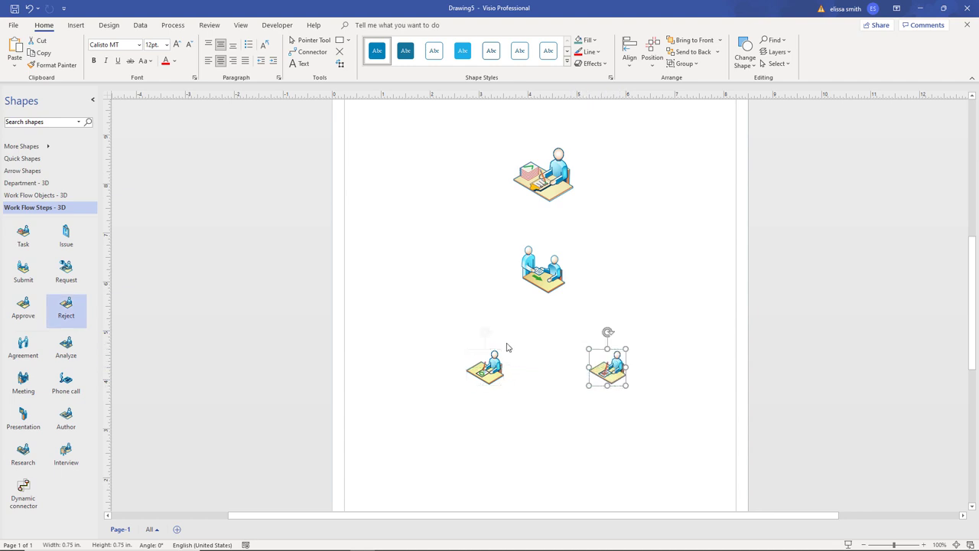
pyautogui.click(493, 369)
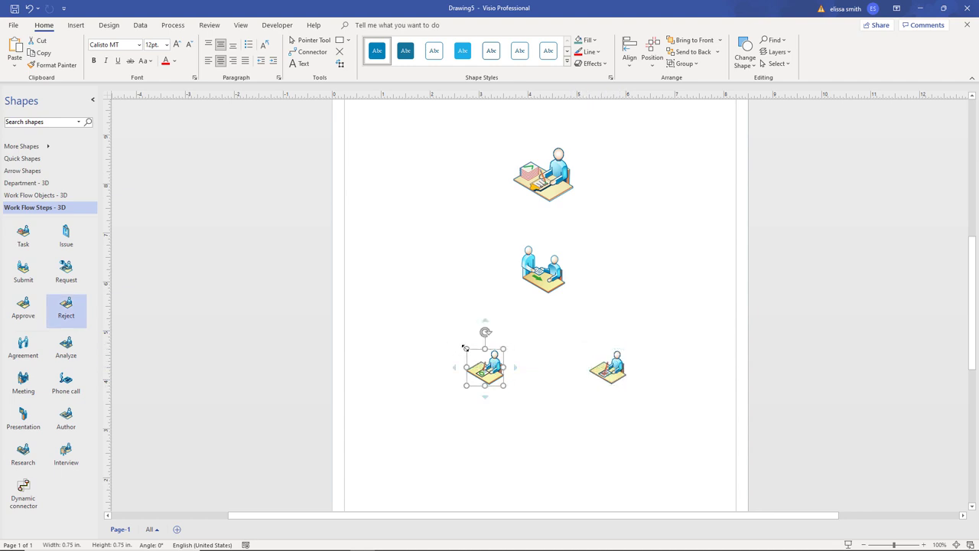
pyautogui.click(614, 373)
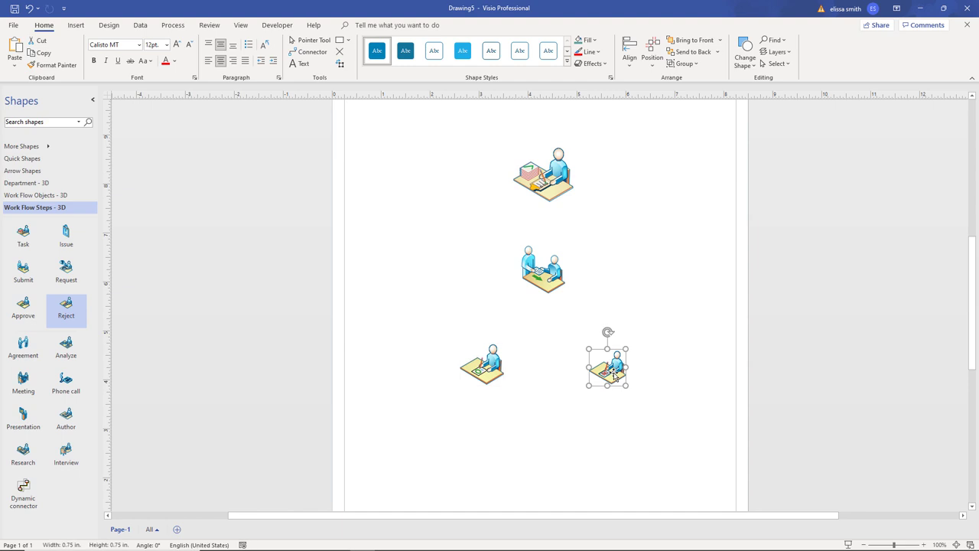
pyautogui.moveTo(627, 386); pyautogui.dragTo(632, 391)
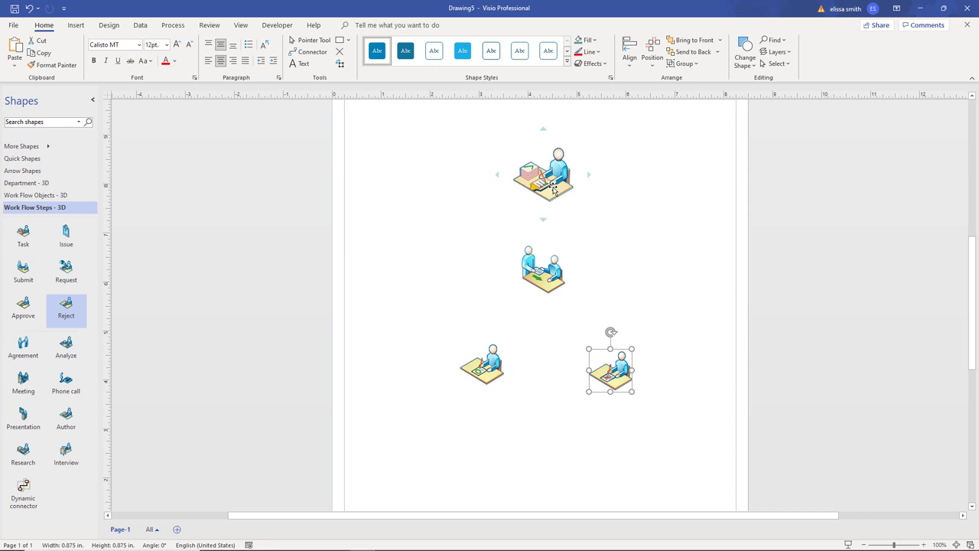
# - Connect the top figure to the middle Submit figure and enlarge the Submit figure
pyautogui.click(544, 221)
pyautogui.moveTo(543, 304)
pyautogui.moveTo(511, 271)
pyautogui.click(541, 292)
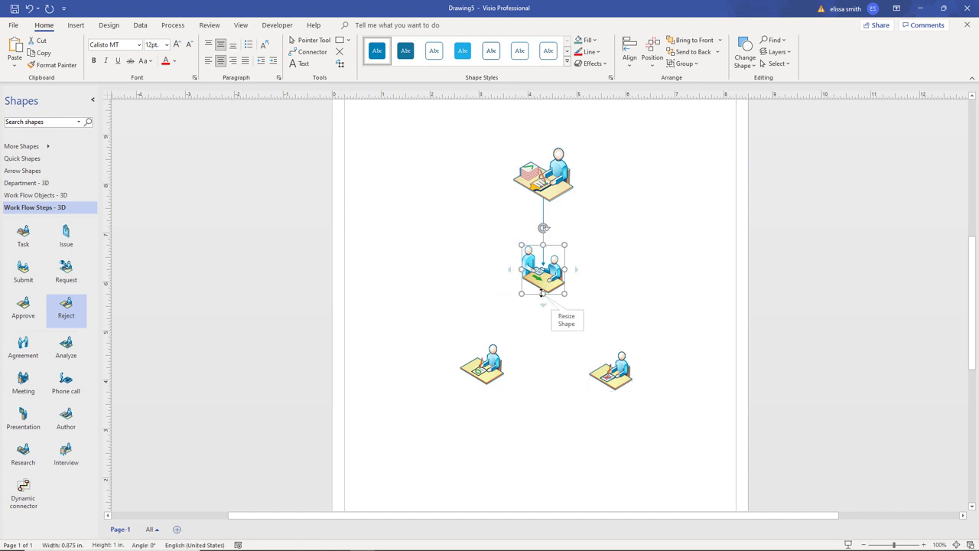
pyautogui.click(308, 52)
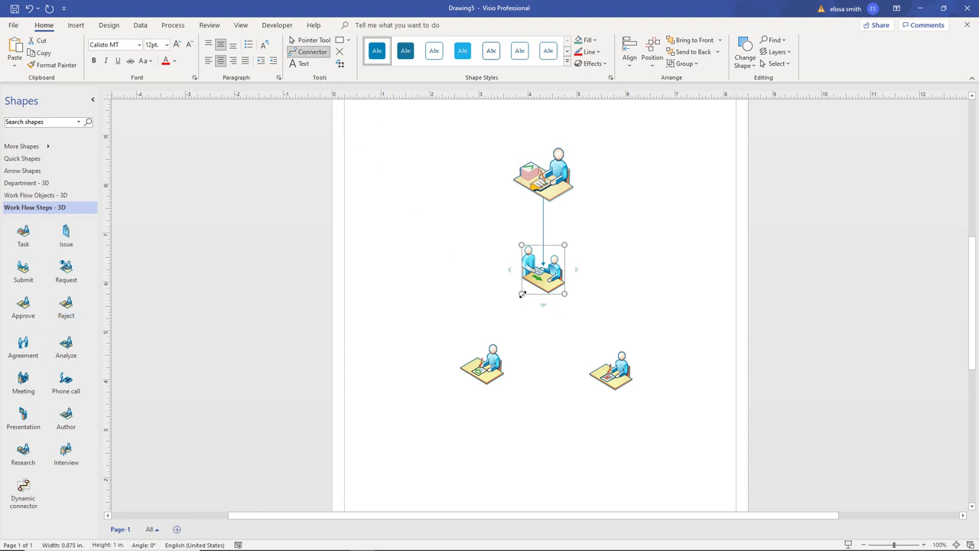
pyautogui.moveTo(521, 293)
pyautogui.mouseDown()
pyautogui.moveTo(510, 338)
pyautogui.moveTo(501, 297)
pyautogui.moveTo(509, 308)
pyautogui.mouseUp()
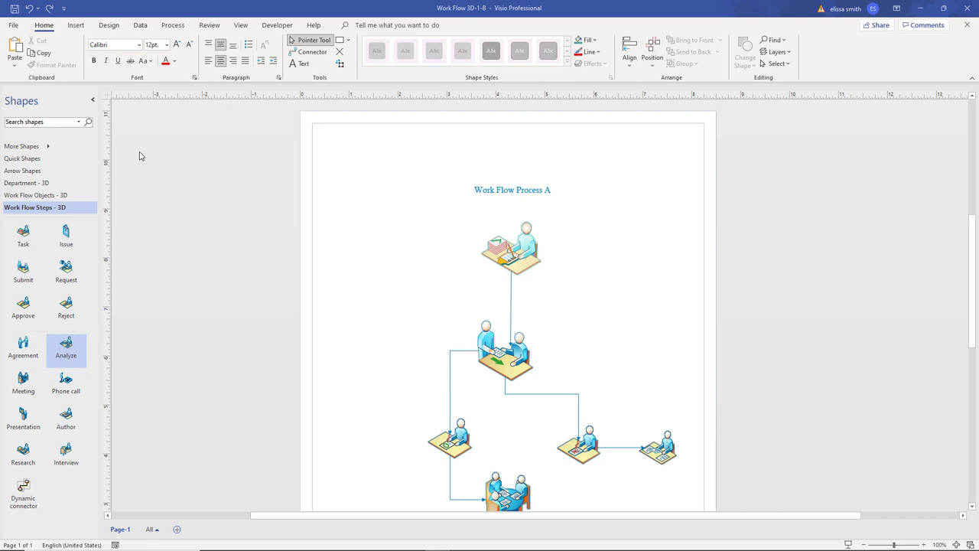
# - Select the top task figure and zoom the canvas in on it to 300%
pyautogui.click(519, 262)
pyautogui.scroll(4, 518, 262)
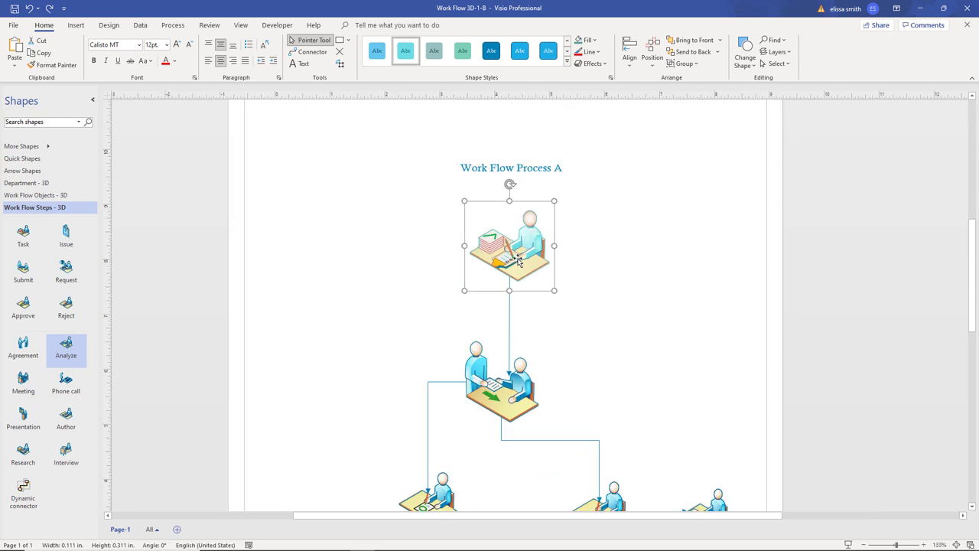
pyautogui.scroll(2, 519, 262)
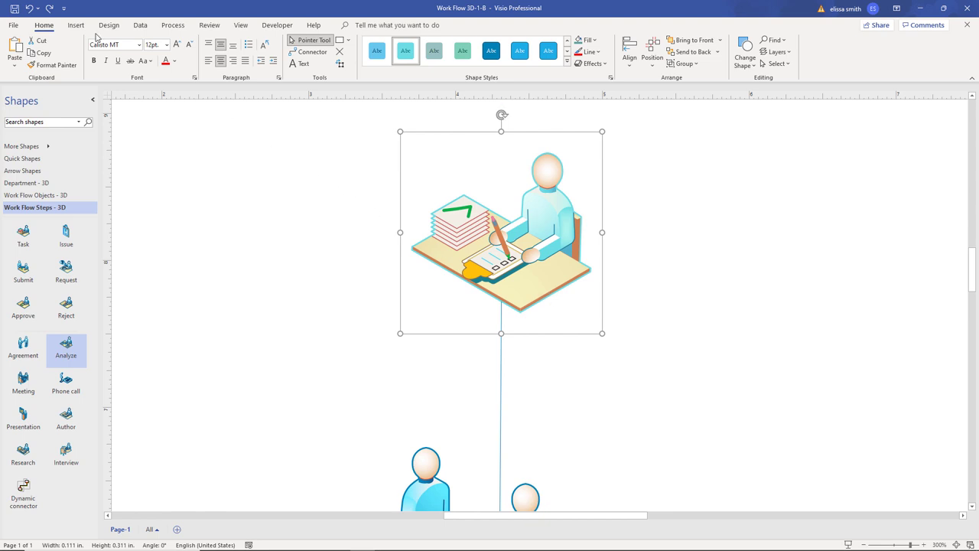
pyautogui.click(47, 29)
# - Apply the mint-green shape style to the task figure and give it a red outline
pyautogui.click(433, 58)
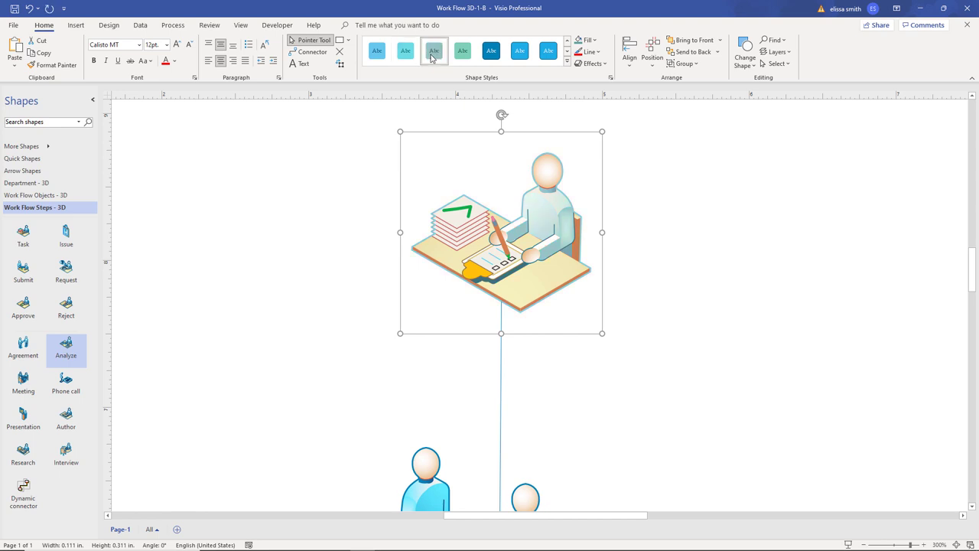
pyautogui.click(464, 54)
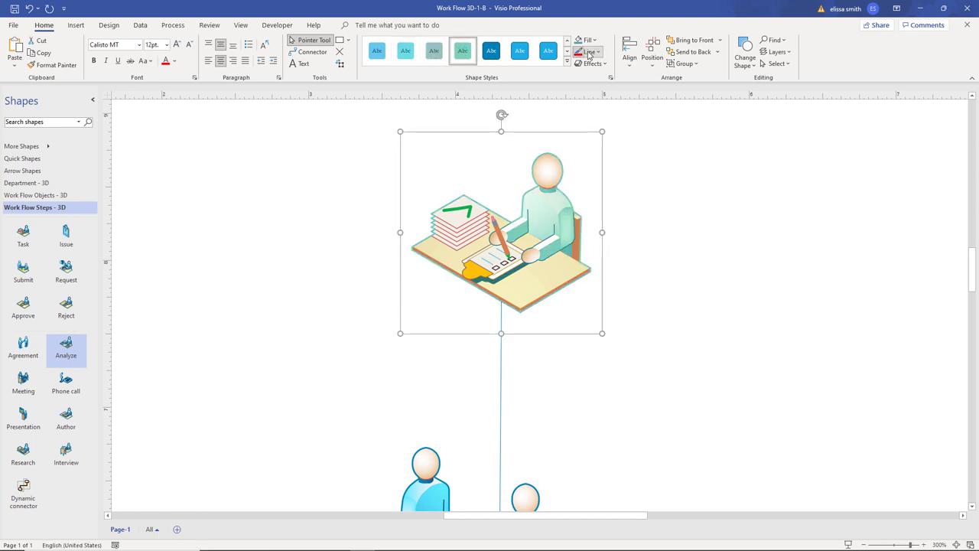
pyautogui.click(589, 51)
pyautogui.click(587, 192)
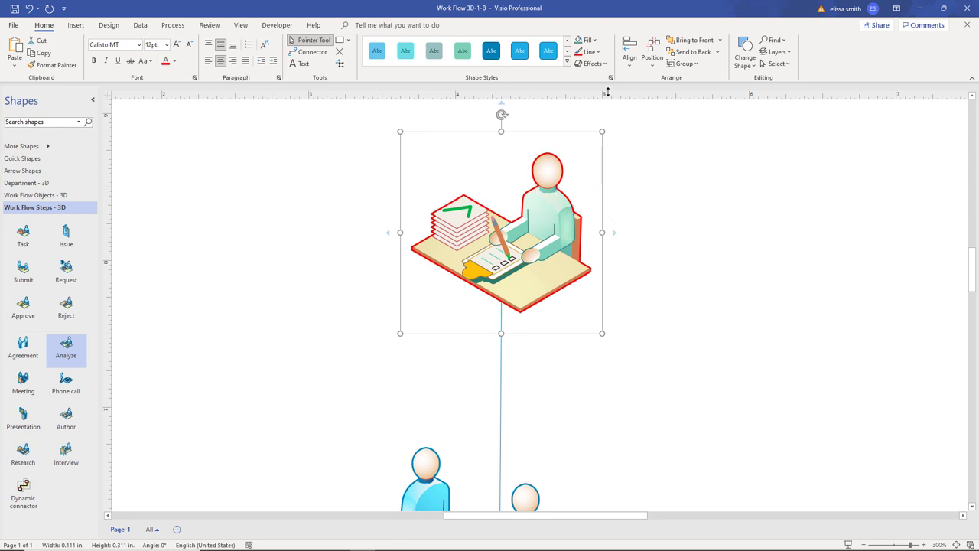
pyautogui.click(594, 64)
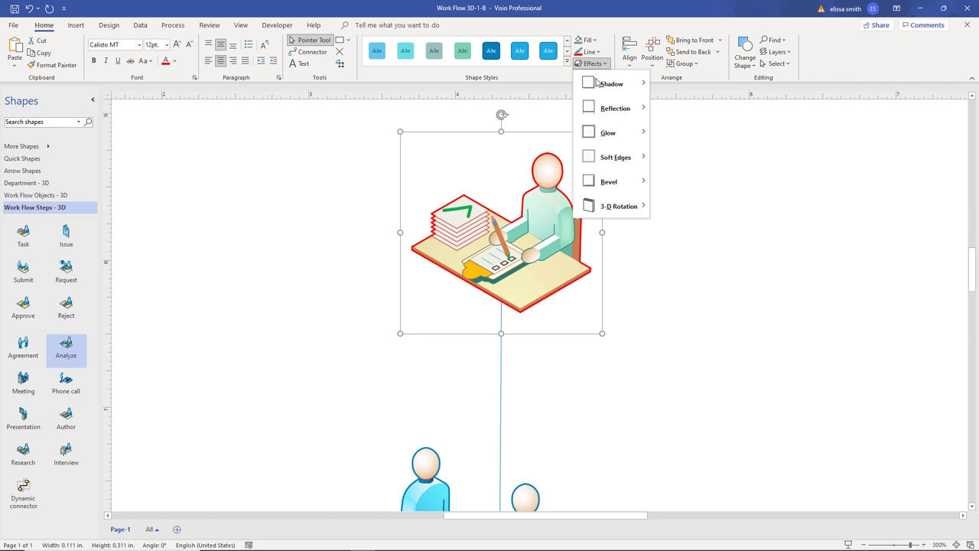
# - Clear the figure's glow, apply a soft blue glow, then show the 3-D Rotation presets
pyautogui.moveTo(615, 133)
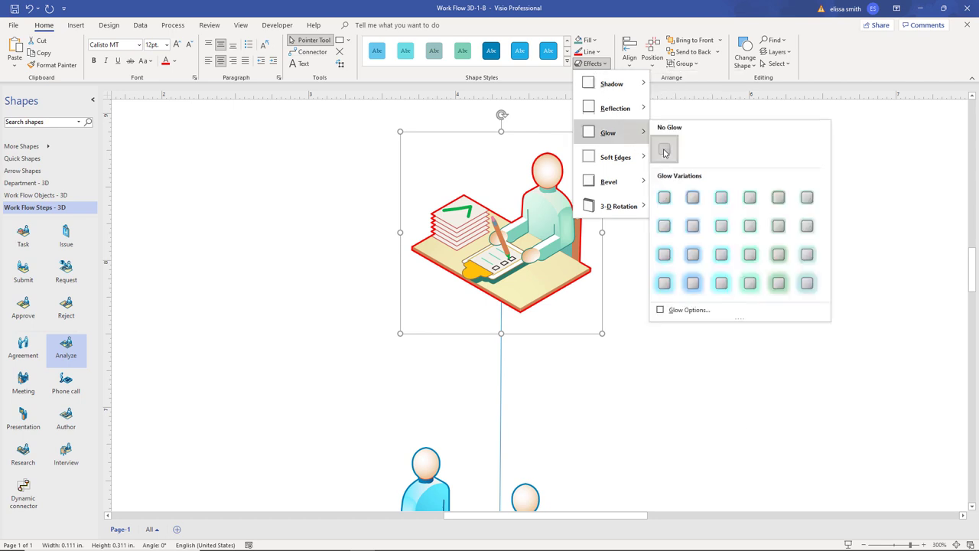
pyautogui.click(663, 149)
pyautogui.click(595, 66)
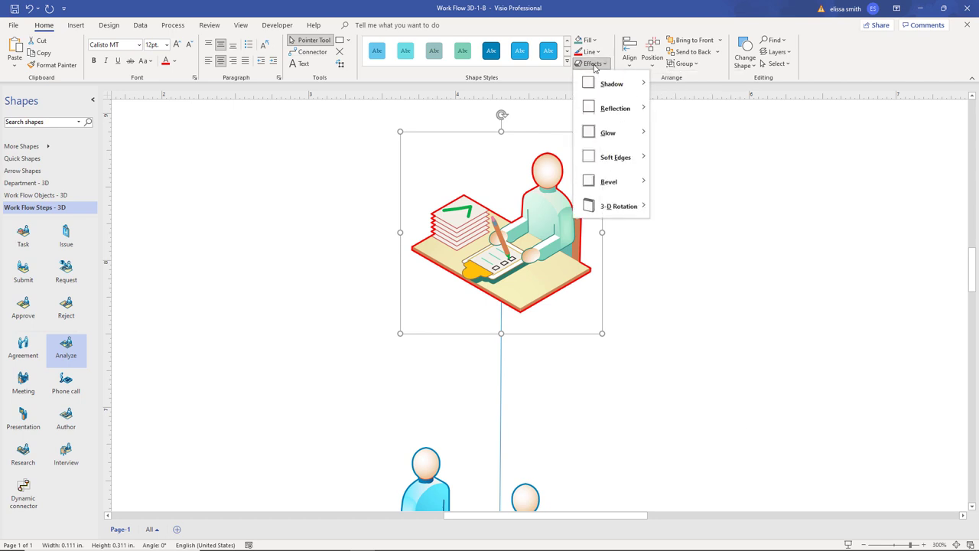
pyautogui.moveTo(631, 132)
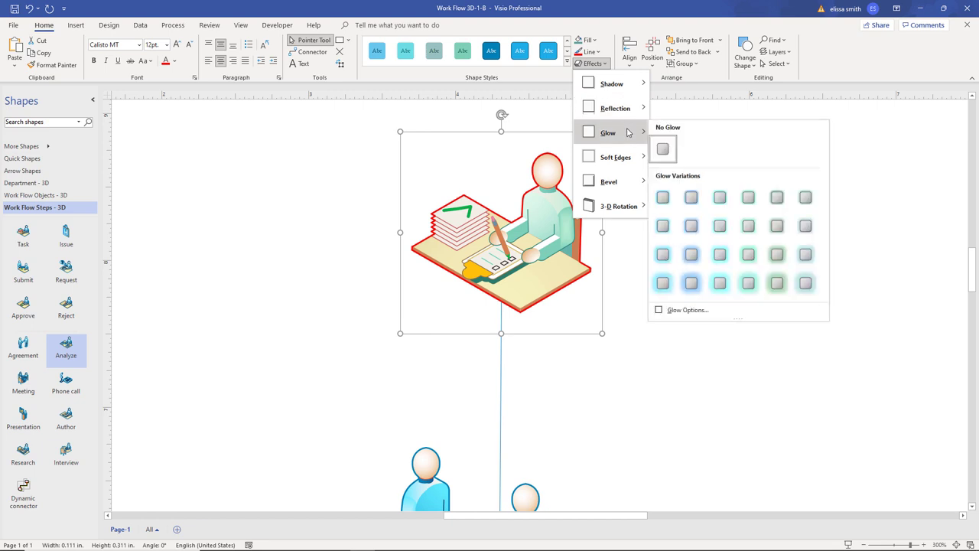
pyautogui.click(663, 226)
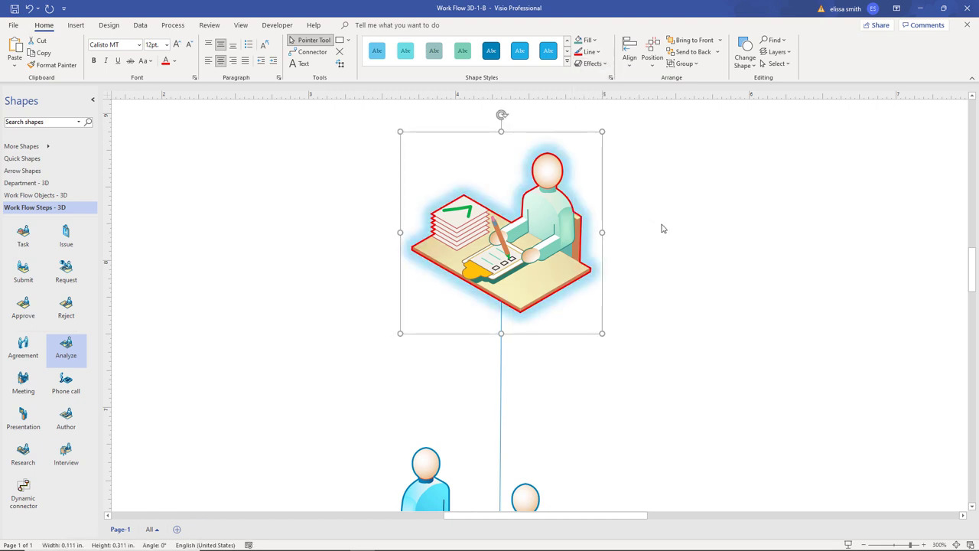
pyautogui.click(583, 64)
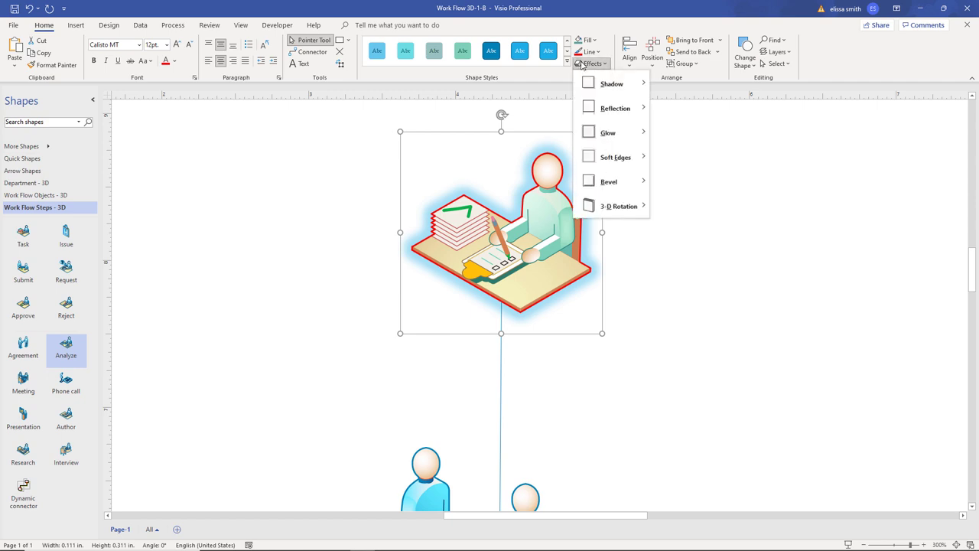
pyautogui.moveTo(613, 181)
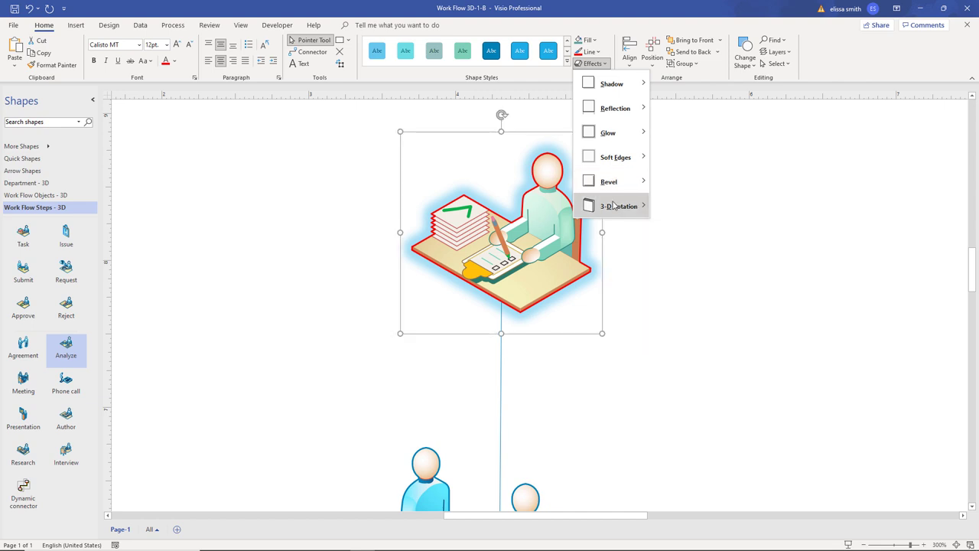
pyautogui.moveTo(614, 205)
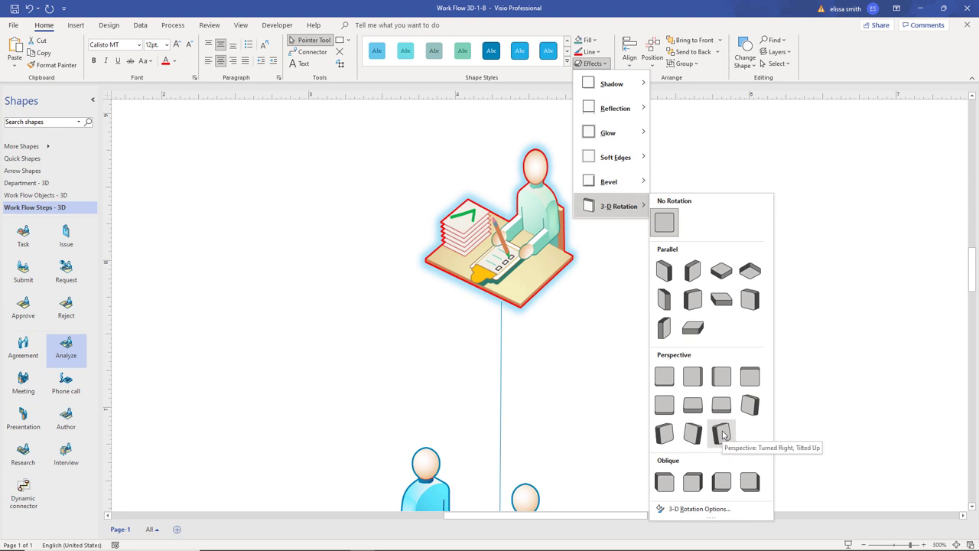
# - Open the 3-D Rotation settings in Format Shape and browse the rotation presets
pyautogui.click(710, 511)
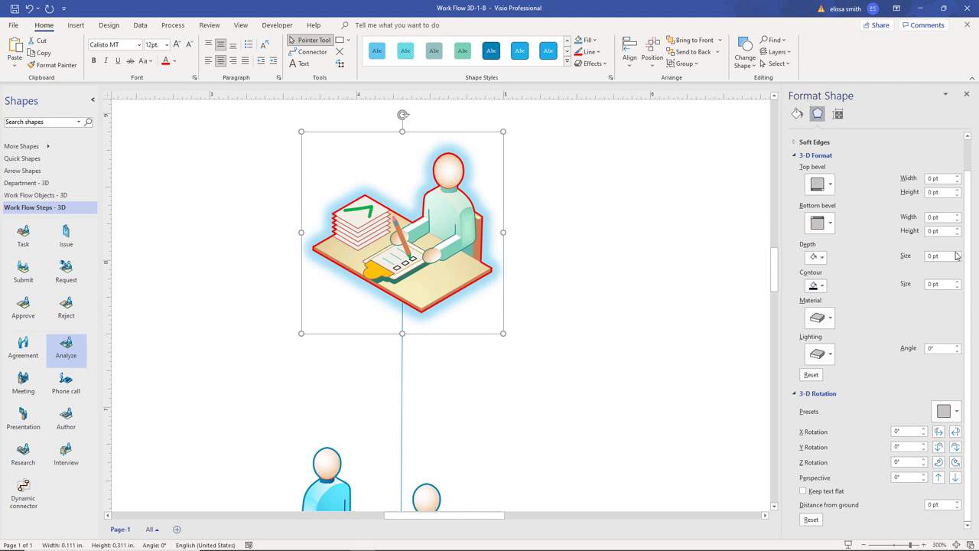
pyautogui.click(831, 395)
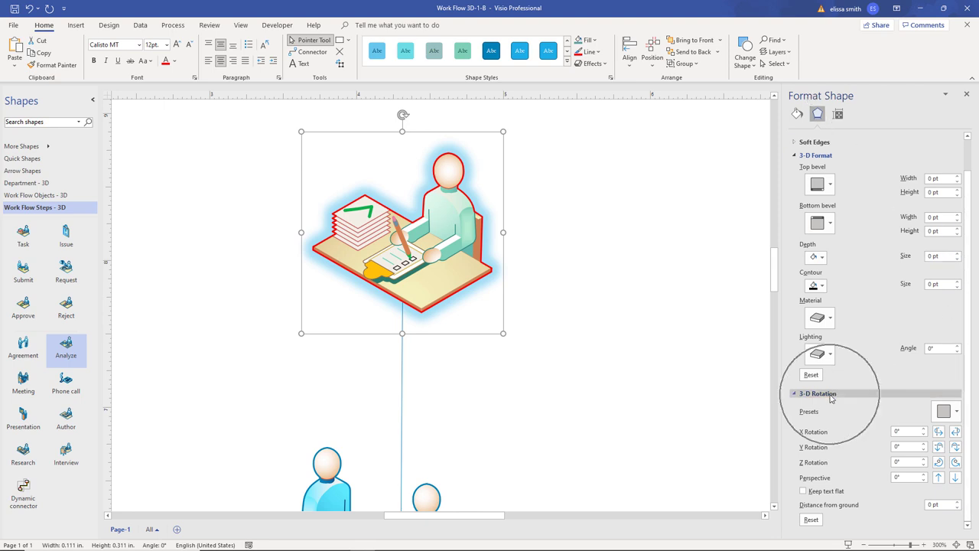
pyautogui.click(955, 412)
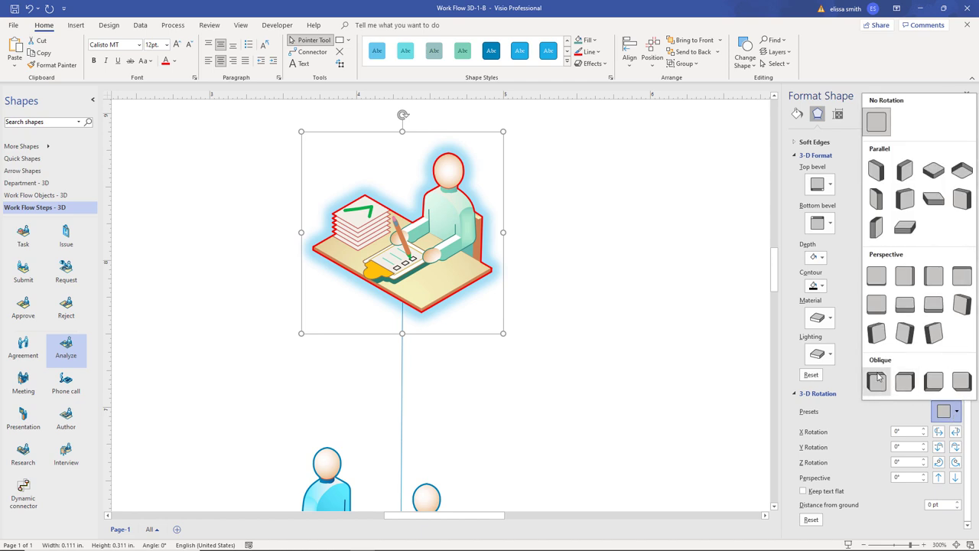
pyautogui.press('Escape')
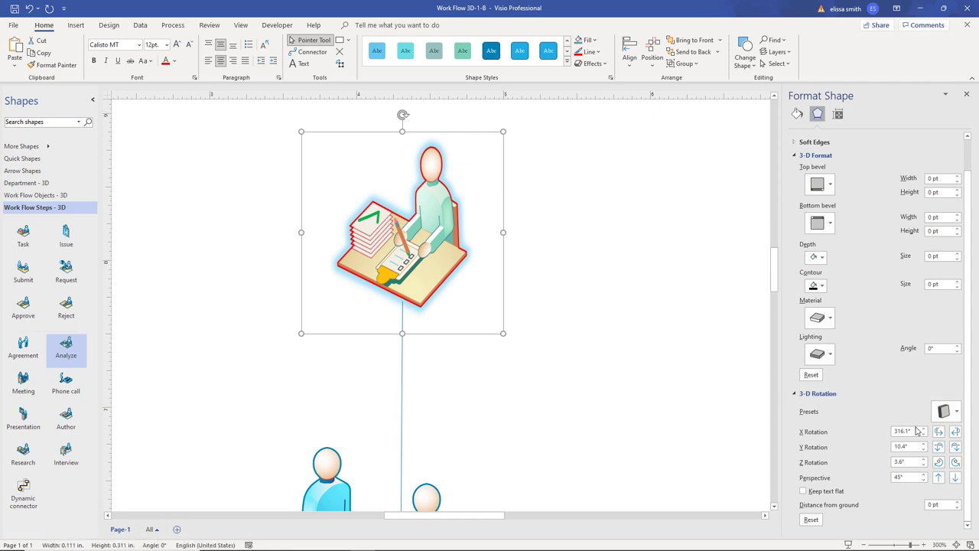
# - Adjust the figure's X rotation back and forth and raise its Y rotation toward 25°
pyautogui.click(940, 432)
pyautogui.click(940, 432)
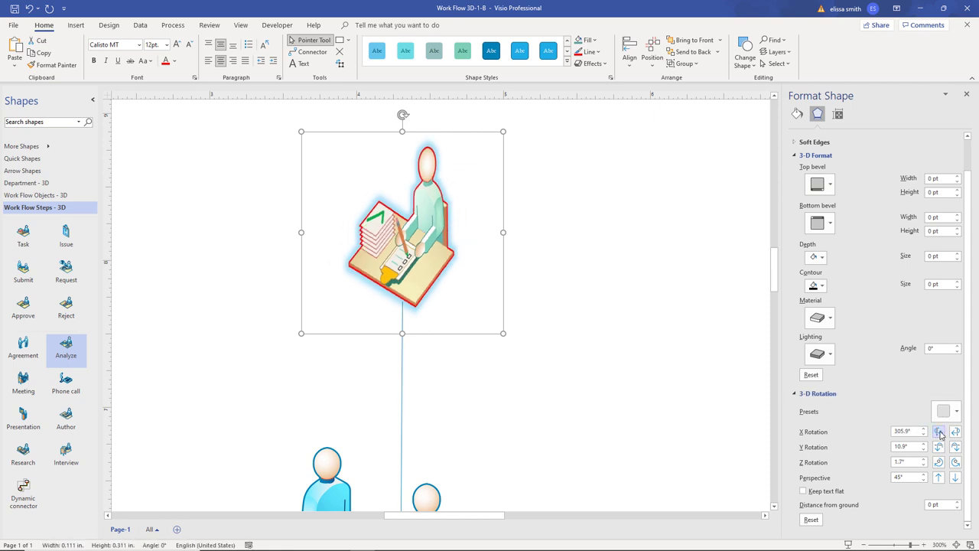
pyautogui.click(955, 433)
pyautogui.click(955, 434)
pyautogui.click(955, 433)
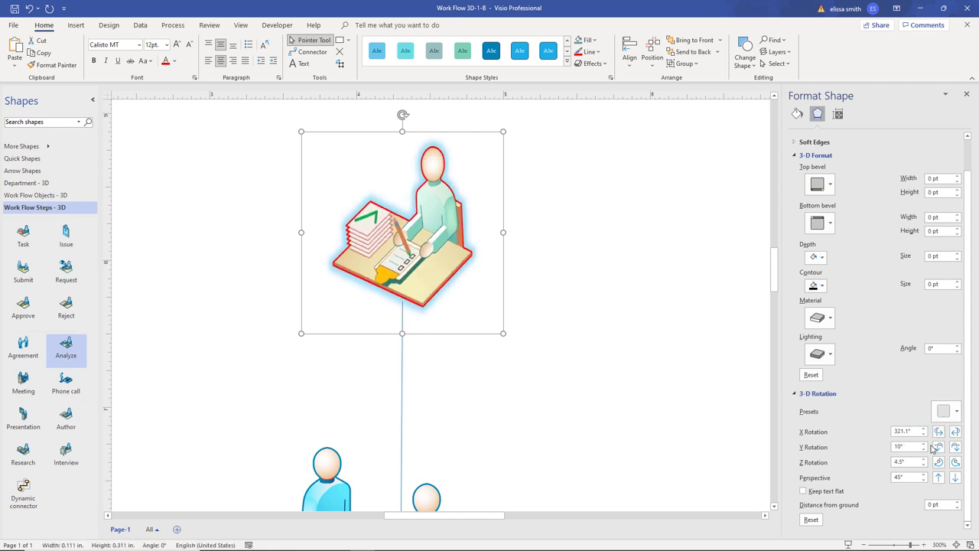
pyautogui.click(938, 448)
pyautogui.click(938, 448)
pyautogui.click(938, 447)
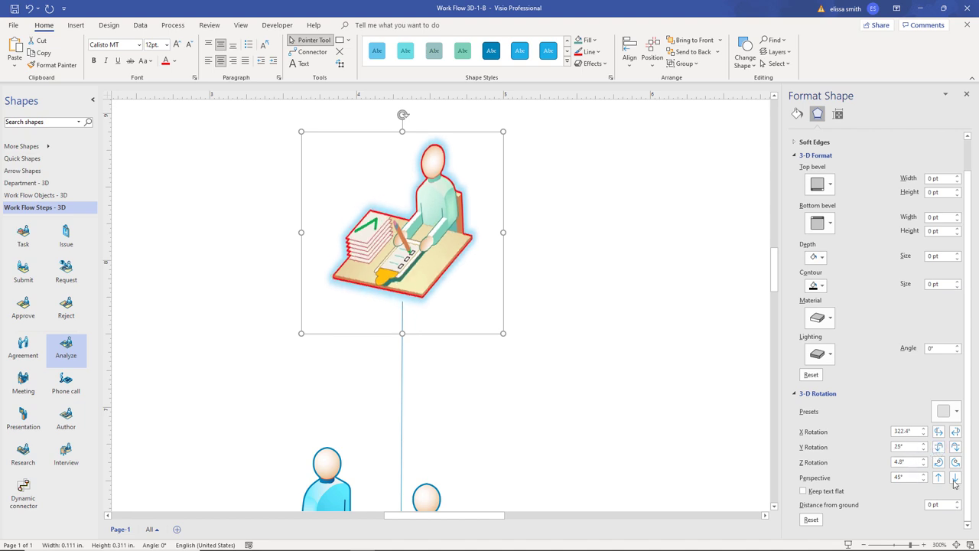
# - Turn the figure around its Z axis to 329.8°, then reset all rotation to 0°
pyautogui.click(956, 462)
pyautogui.click(956, 462)
pyautogui.click(956, 462)
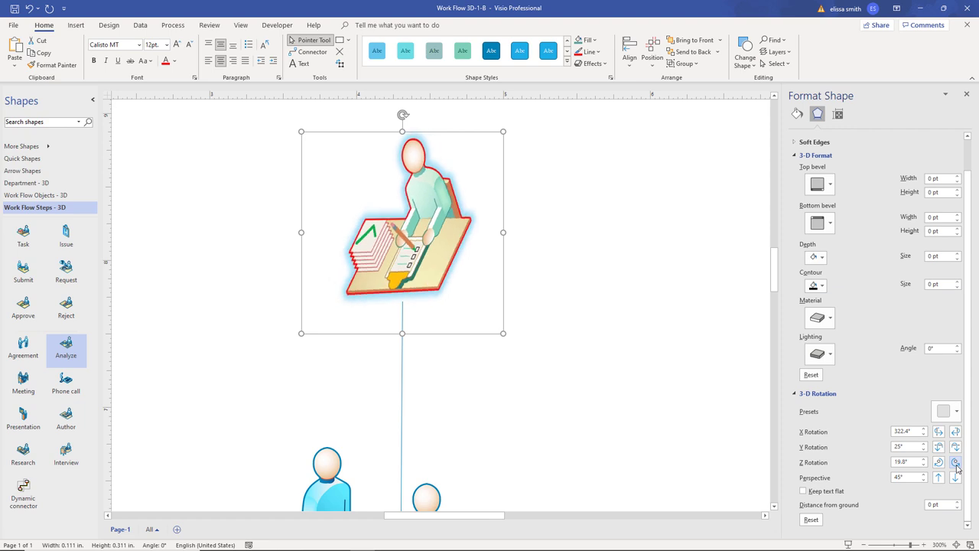
pyautogui.click(955, 462)
pyautogui.click(956, 463)
pyautogui.click(939, 462)
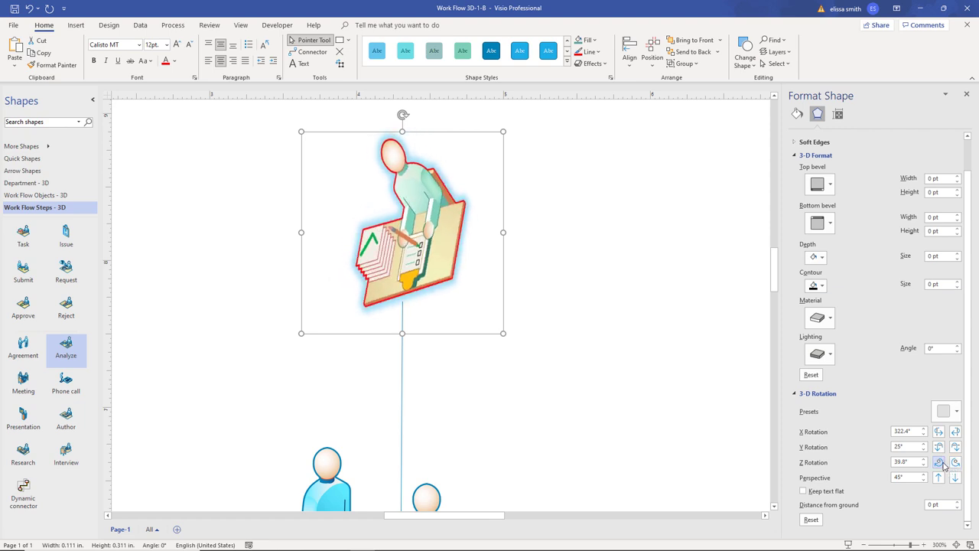
pyautogui.click(939, 462)
pyautogui.click(939, 462)
pyautogui.click(939, 463)
pyautogui.click(939, 462)
pyautogui.click(939, 462)
pyautogui.click(939, 462)
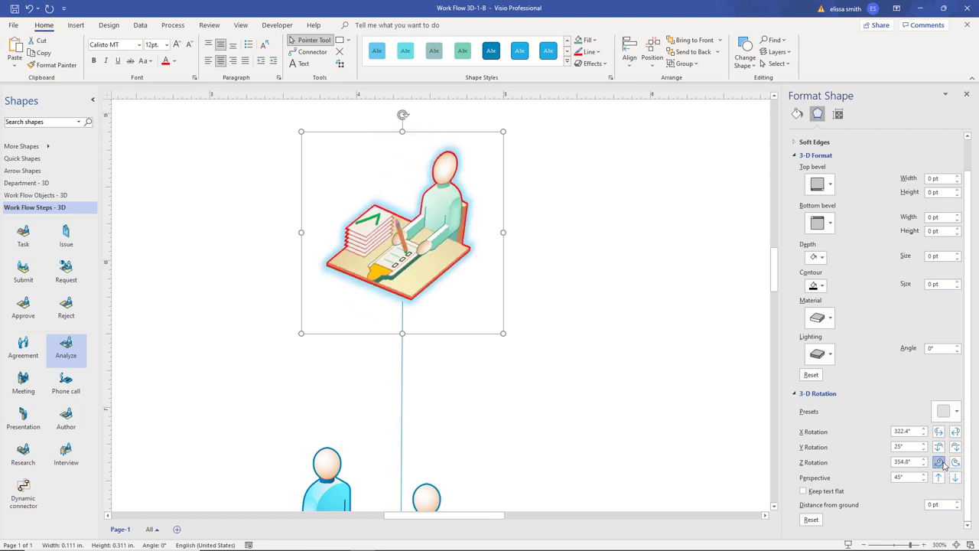
pyautogui.click(939, 462)
pyautogui.click(939, 462)
pyautogui.click(940, 462)
pyautogui.click(940, 462)
pyautogui.click(939, 462)
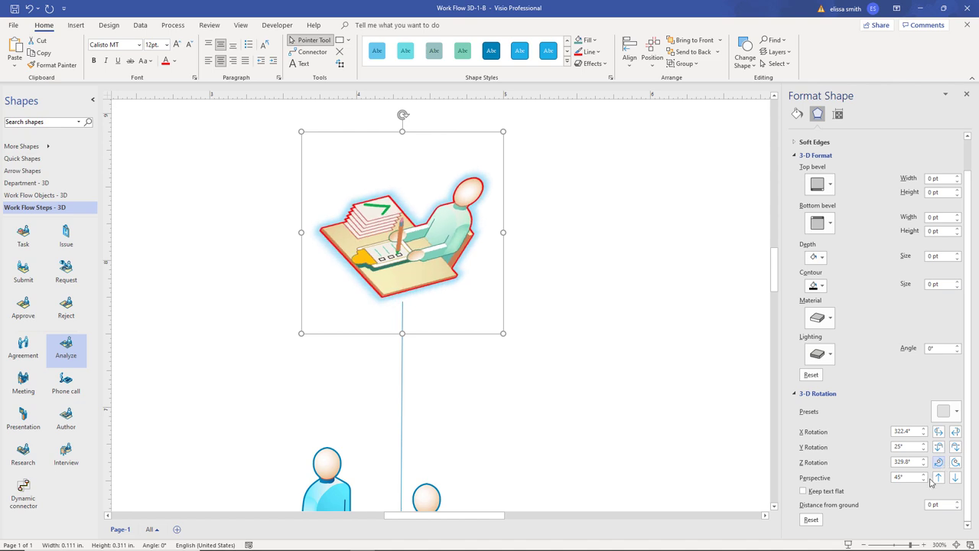
pyautogui.click(812, 525)
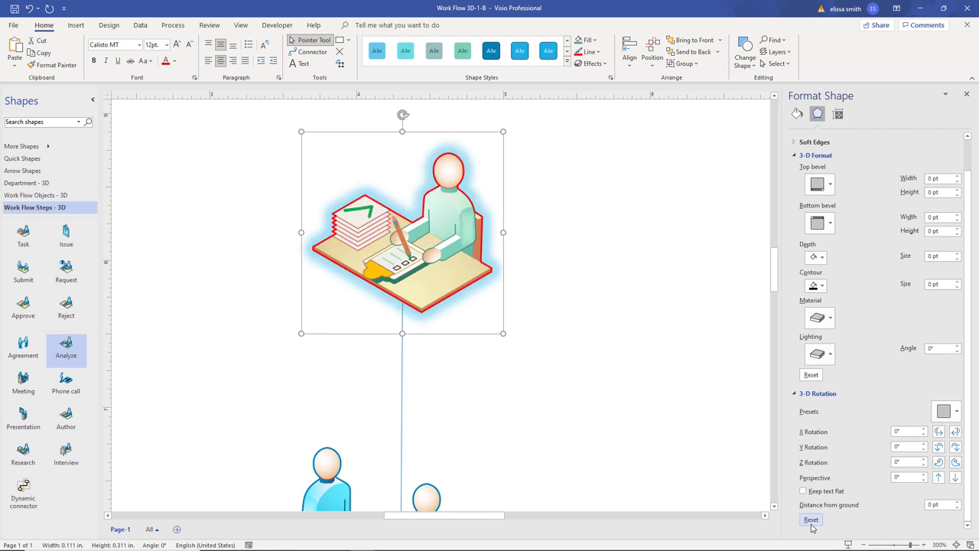
# - Select the top task figure under Work Flow Process A and zoom in to 167%
pyautogui.click(671, 414)
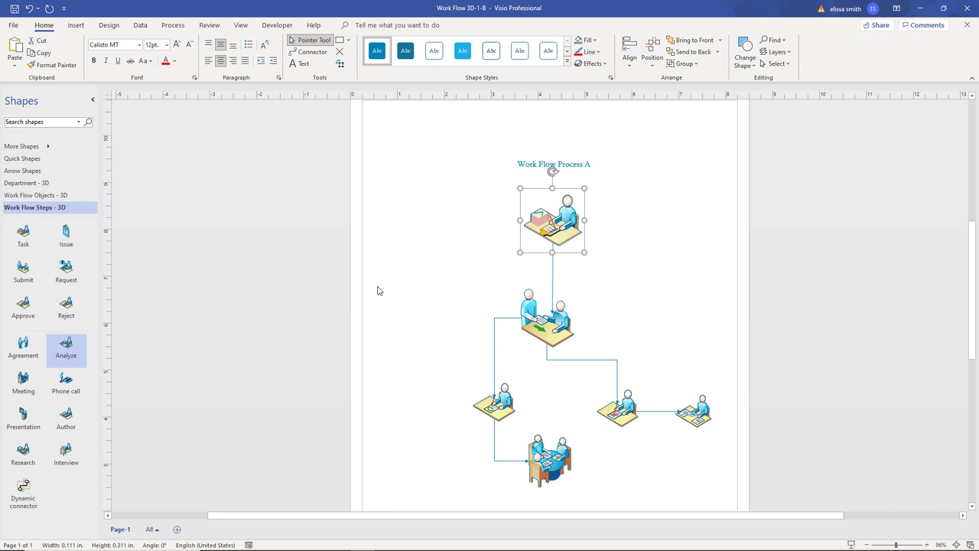
pyautogui.click(571, 231)
pyautogui.click(575, 227)
pyautogui.scroll(1, 574, 226)
pyautogui.scroll(1, 575, 227)
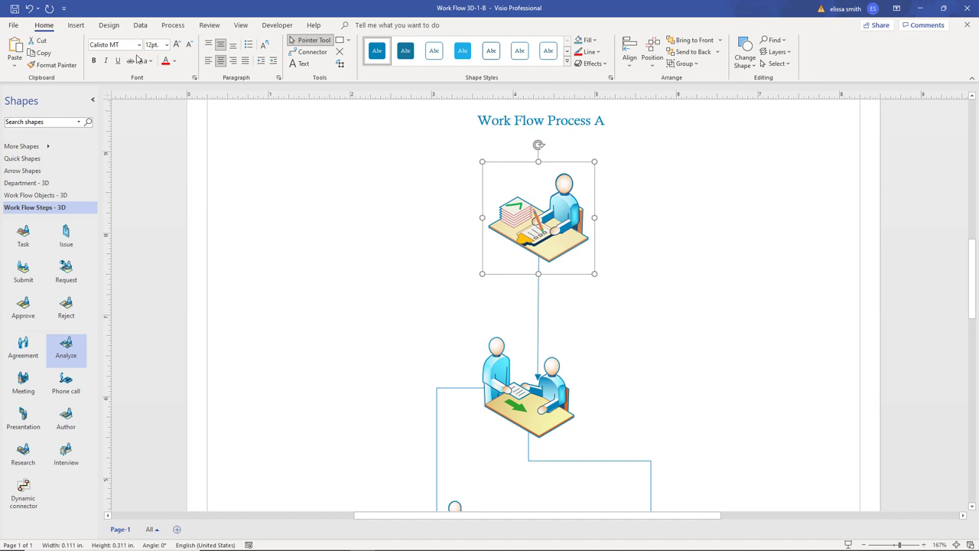
# - Apply a light-teal theme style to the top task figure, then a red-outline variant
pyautogui.click(51, 32)
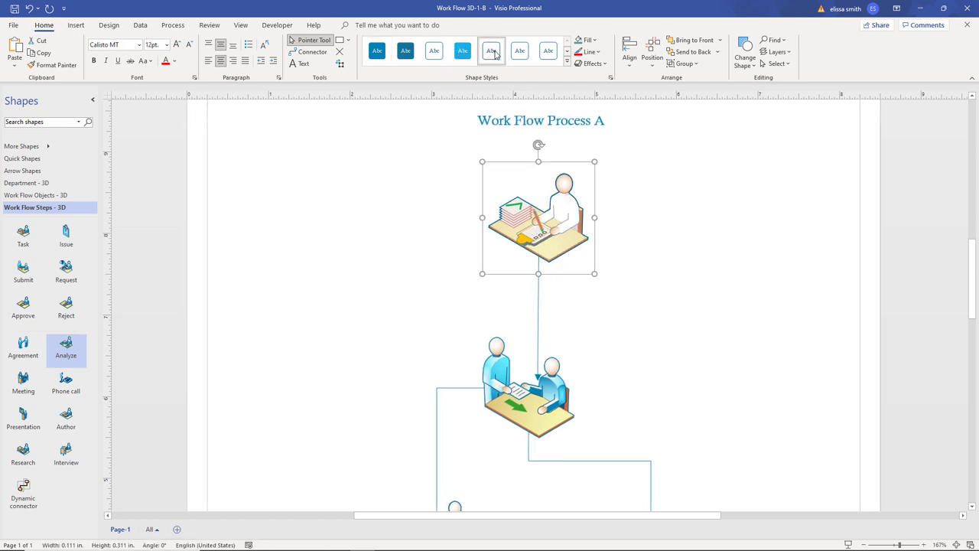
pyautogui.click(493, 54)
pyautogui.click(567, 63)
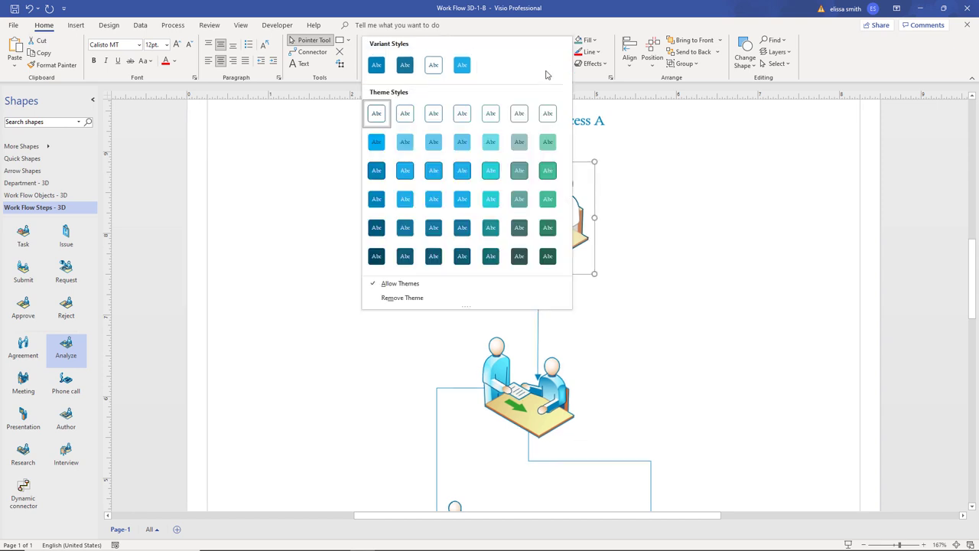
pyautogui.click(487, 149)
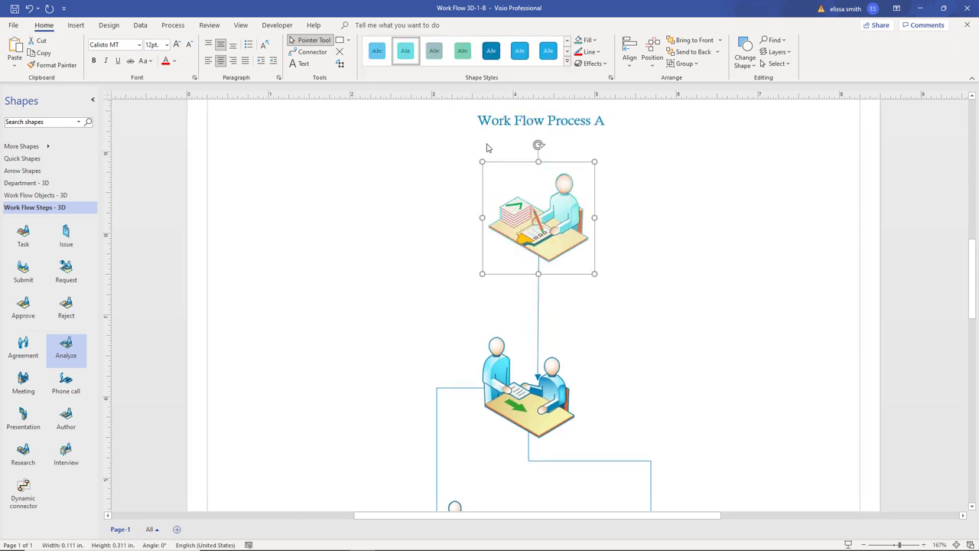
pyautogui.click(579, 52)
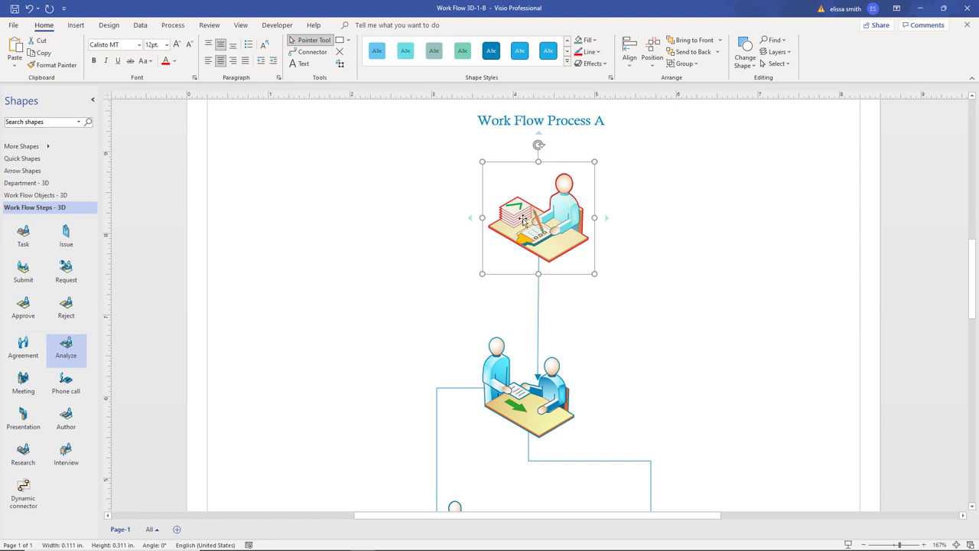
# - Add the first Outer drop shadow and a blue glow to the top task figure
pyautogui.click(592, 63)
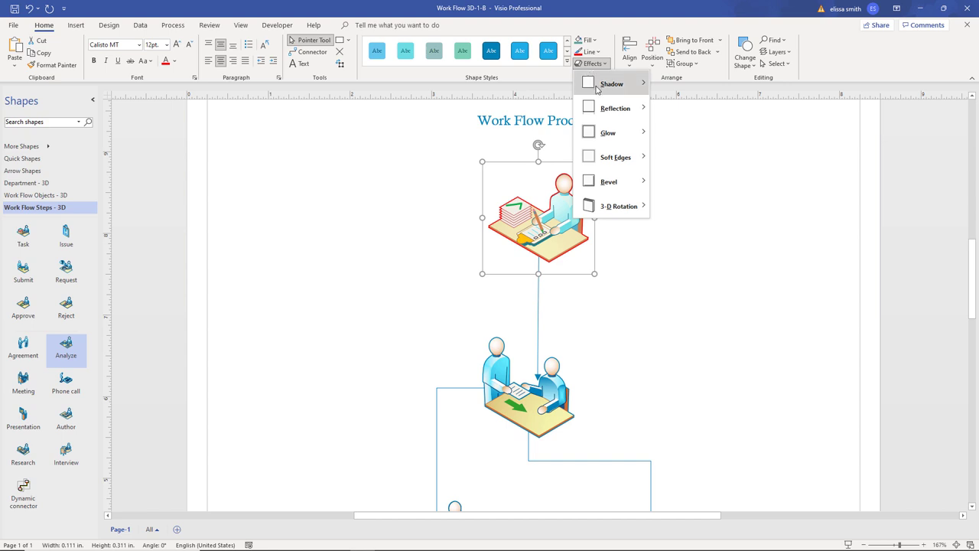
pyautogui.moveTo(612, 84)
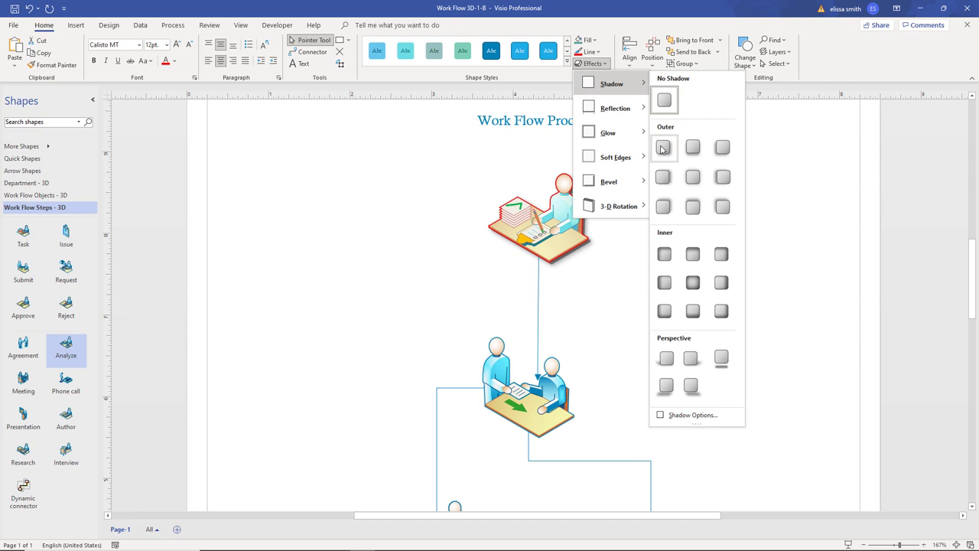
pyautogui.click(663, 148)
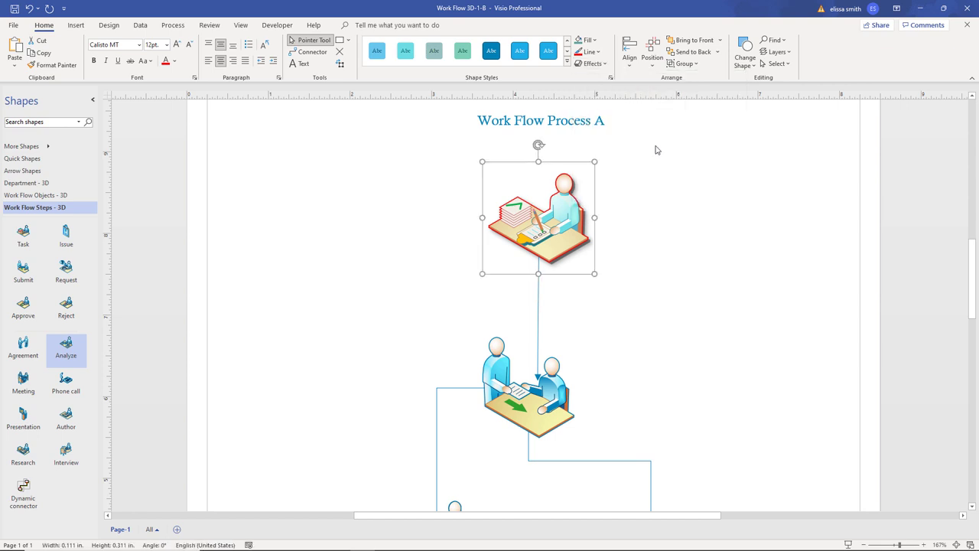
pyautogui.click(590, 65)
pyautogui.moveTo(613, 131)
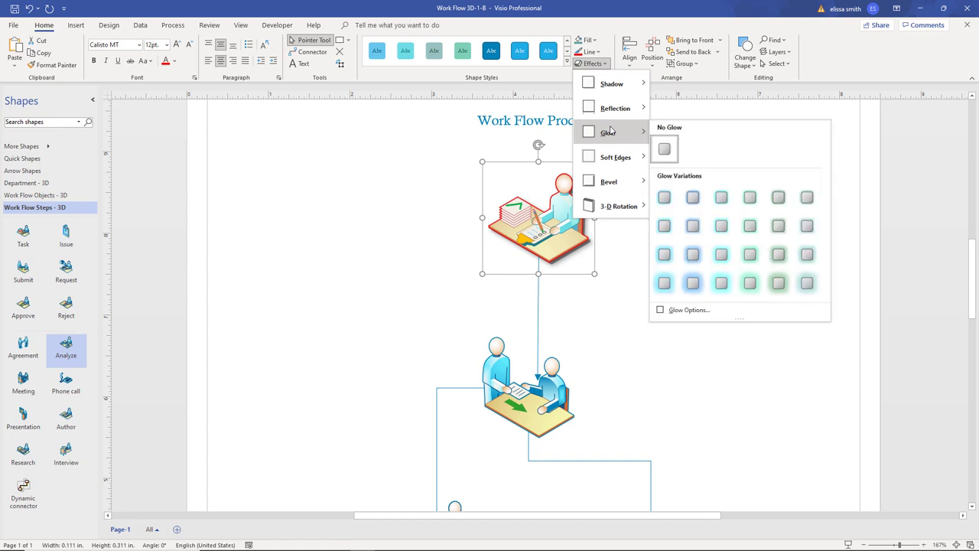
pyautogui.click(693, 225)
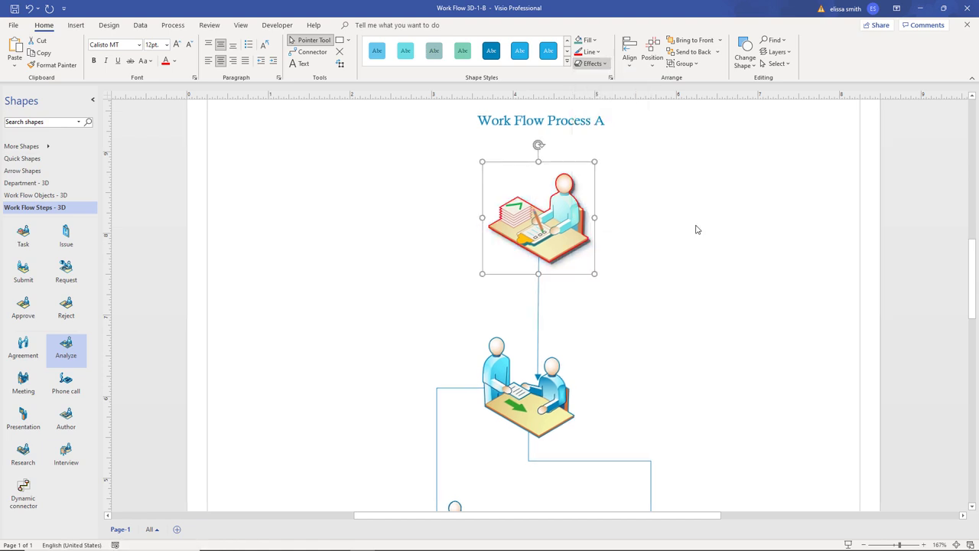
# - Apply the Oblique: Top Left 3-D rotation preset to the figure
pyautogui.click(589, 65)
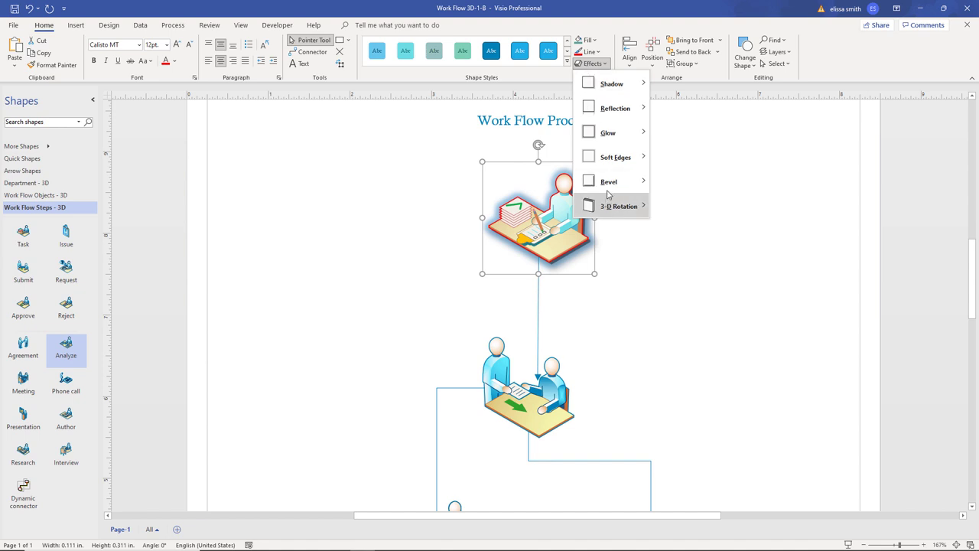
pyautogui.moveTo(610, 211)
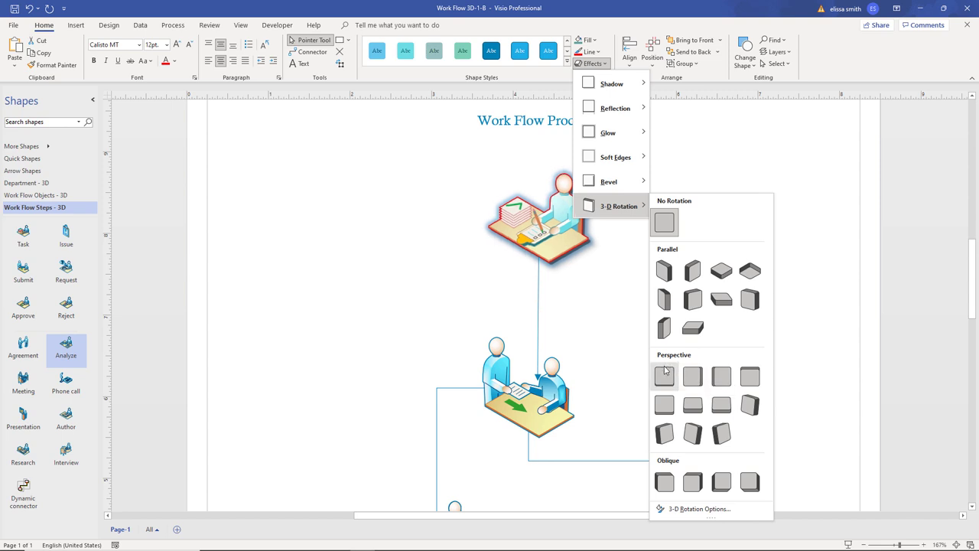
pyautogui.click(664, 483)
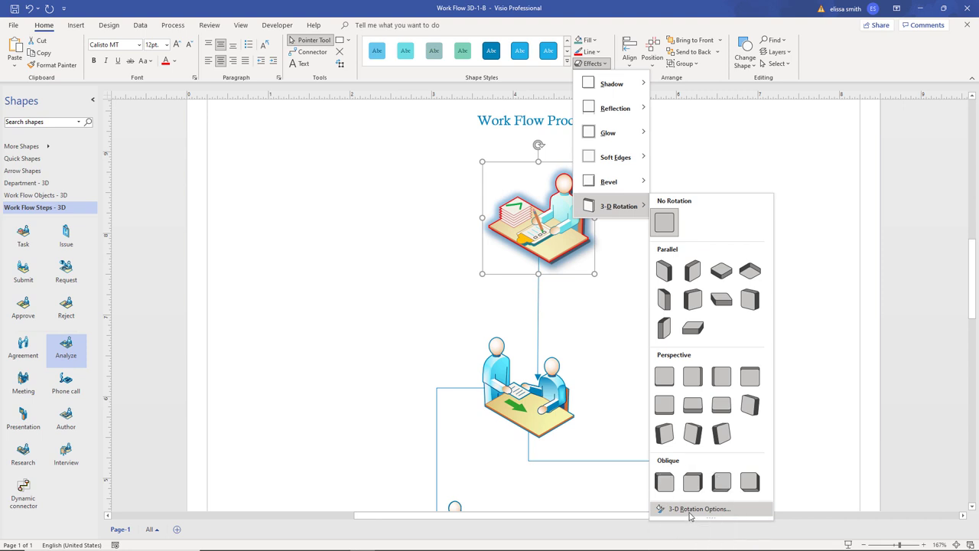
# - In 3-D Rotation settings, apply an oblique preset, keep X at 0° and set Y rotation to 15°
pyautogui.click(690, 512)
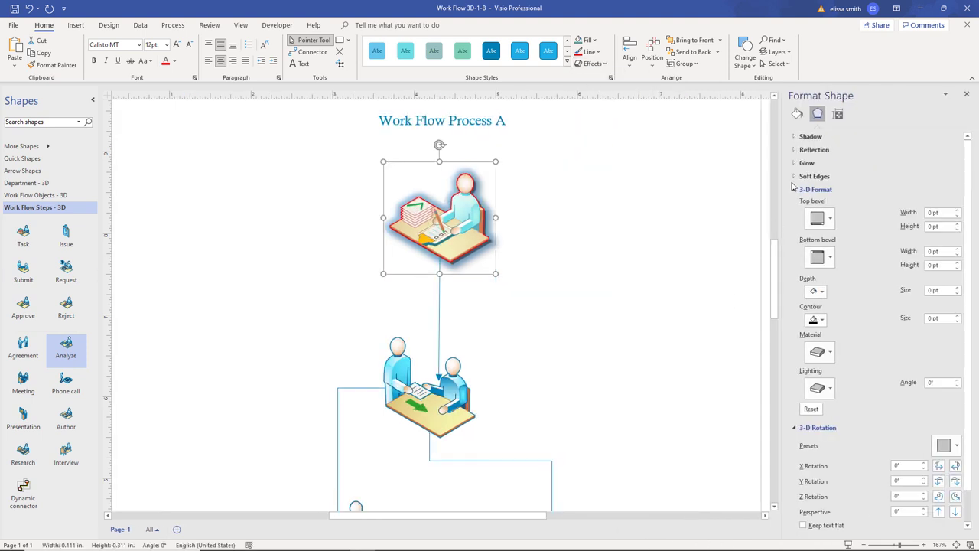
pyautogui.click(832, 101)
pyautogui.click(955, 447)
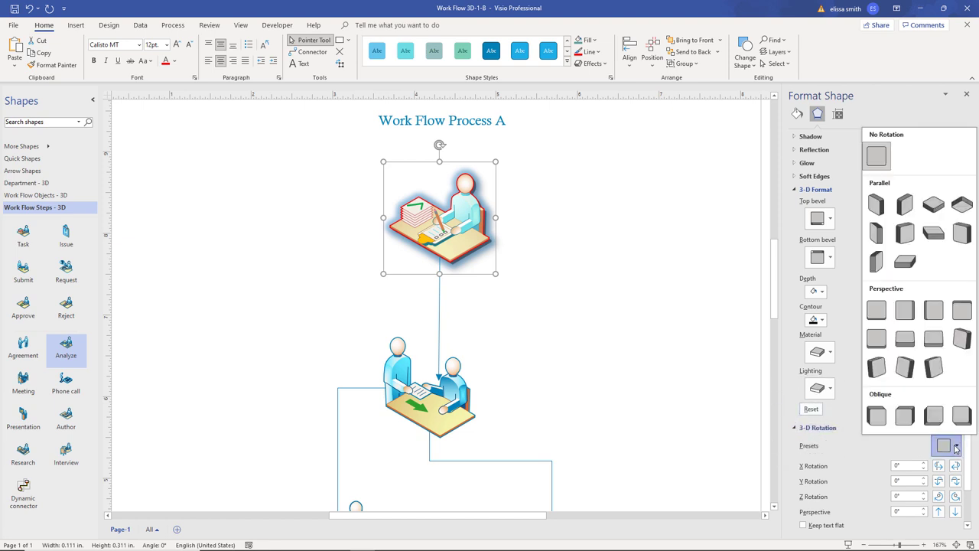
pyautogui.click(905, 415)
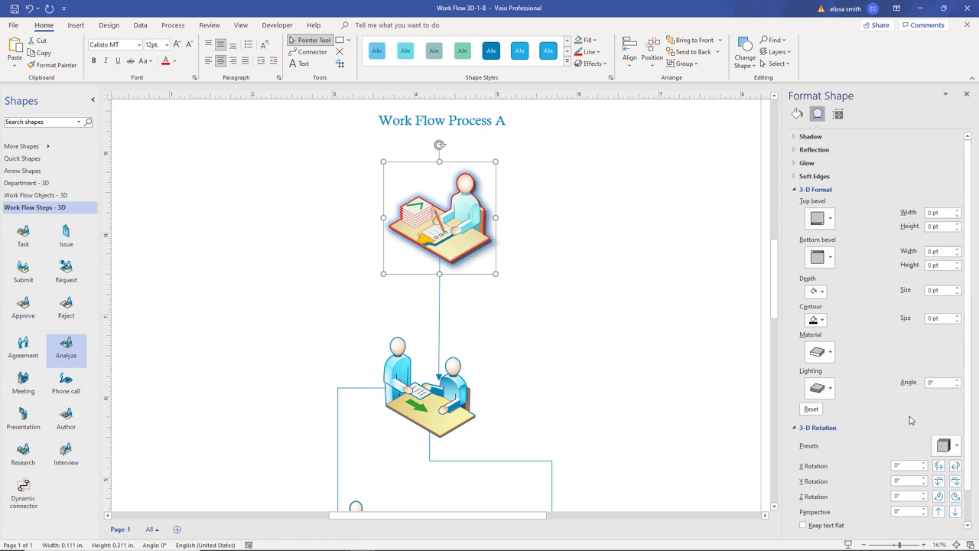
pyautogui.click(925, 463)
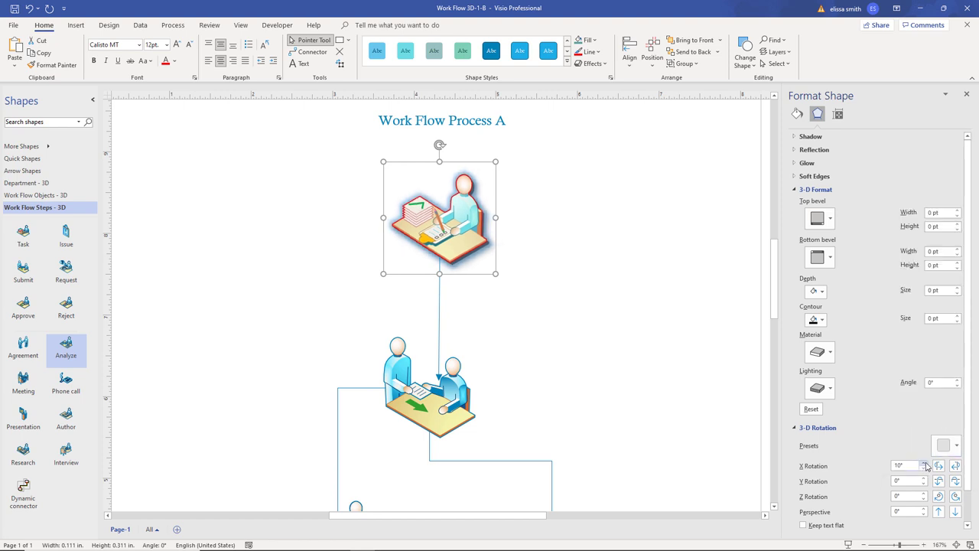
pyautogui.click(924, 471)
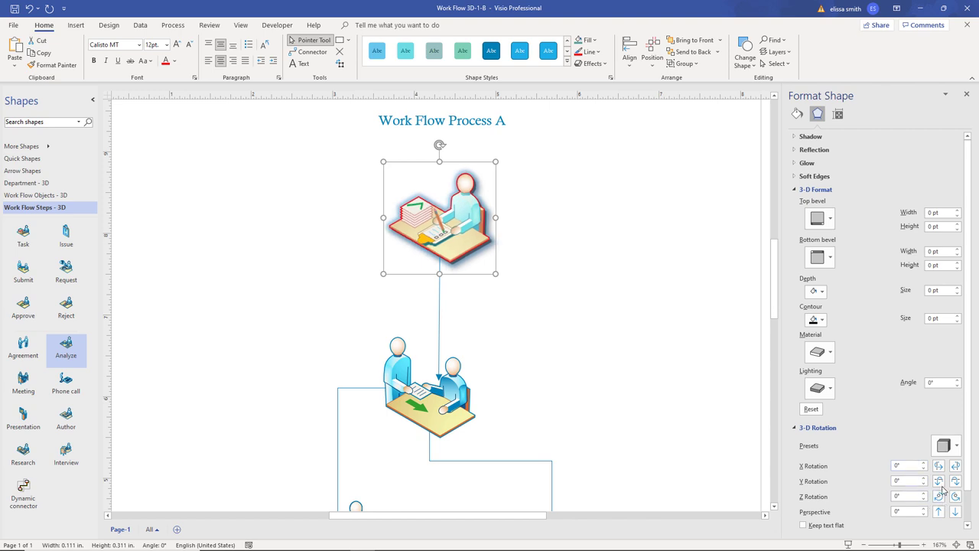
pyautogui.click(940, 466)
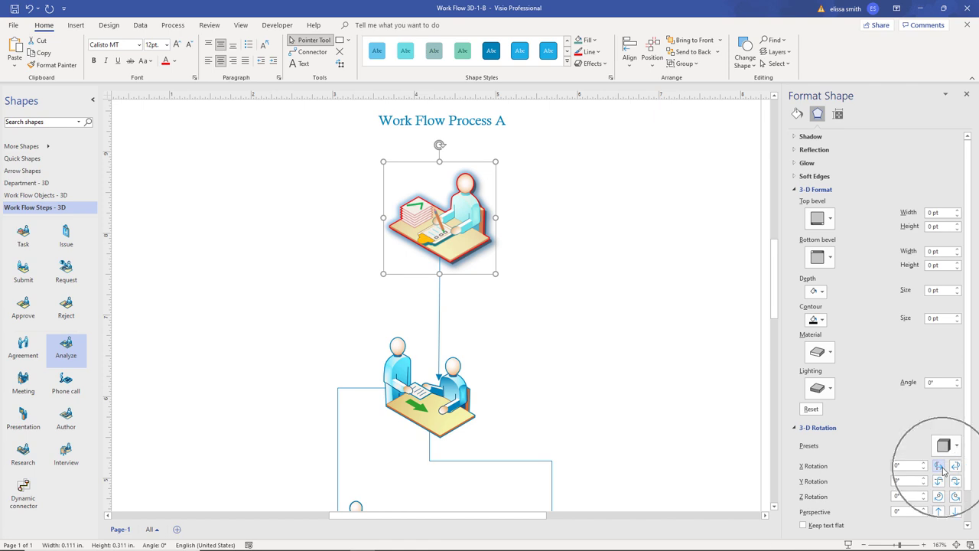
pyautogui.click(940, 482)
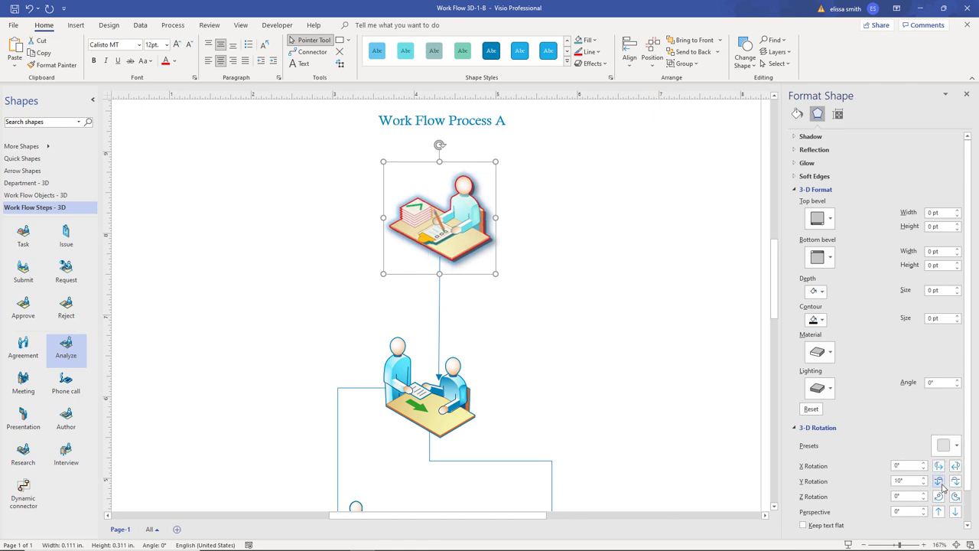
# - Fine-tune the figure's Z rotation, spinning it back and forth toward upright
pyautogui.click(939, 497)
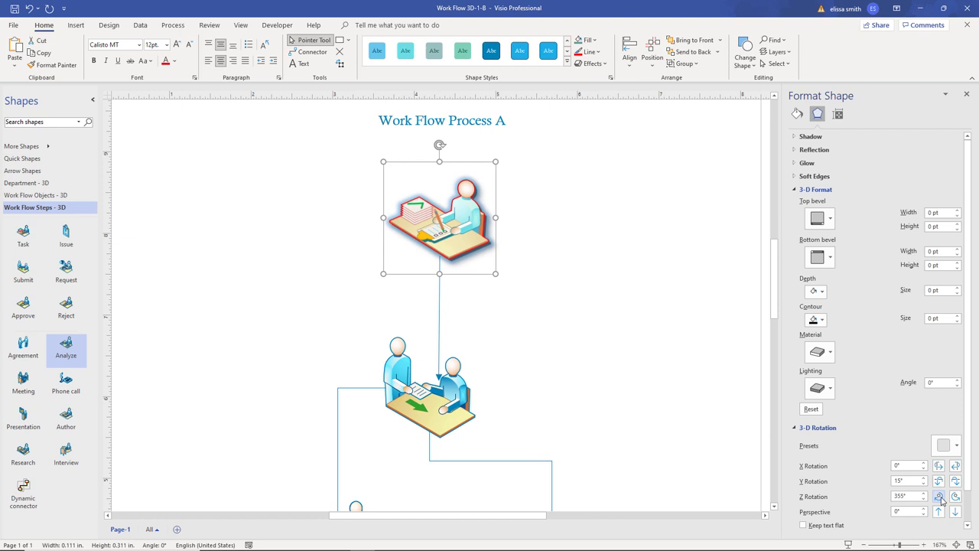
pyautogui.click(939, 496)
pyautogui.click(939, 496)
pyautogui.click(940, 496)
pyautogui.click(940, 496)
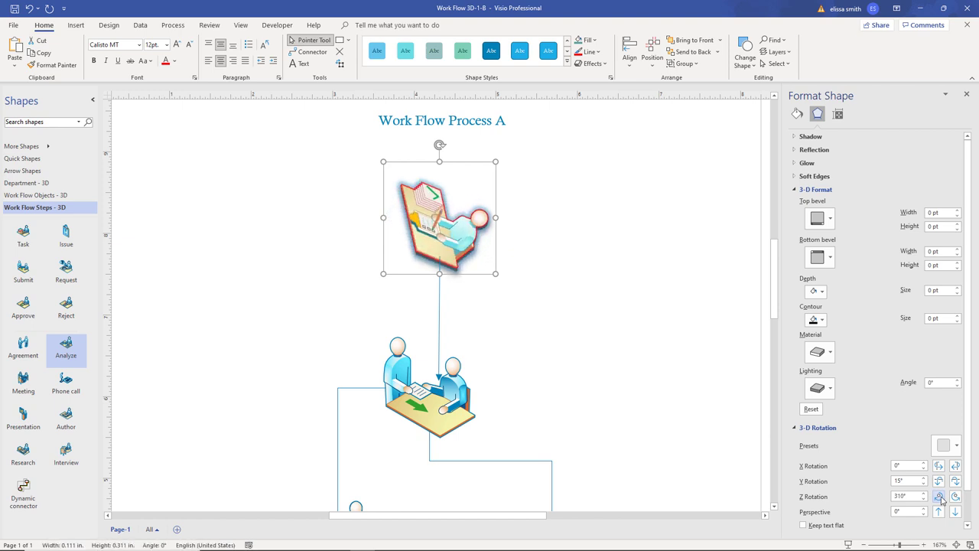
pyautogui.click(940, 496)
pyautogui.click(955, 496)
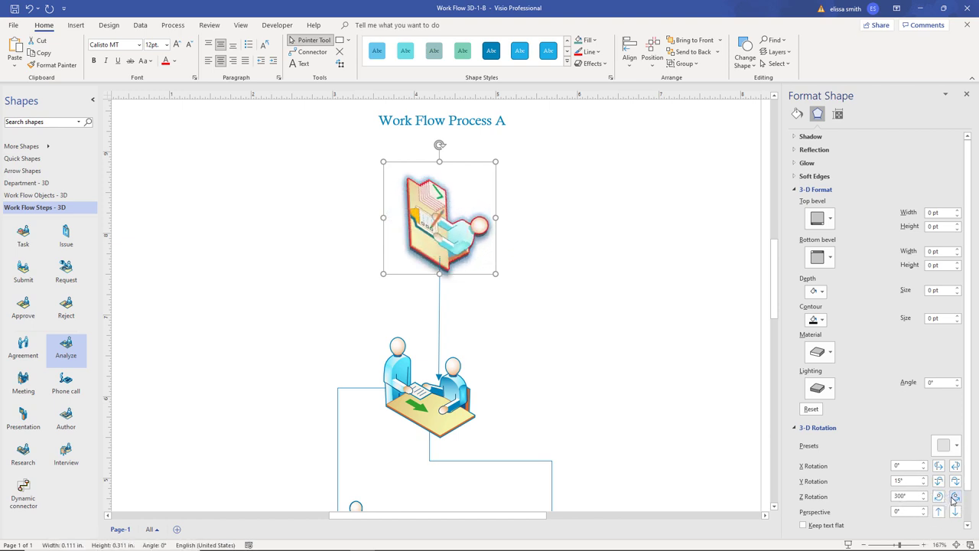
pyautogui.click(955, 497)
pyautogui.click(955, 497)
pyautogui.click(955, 496)
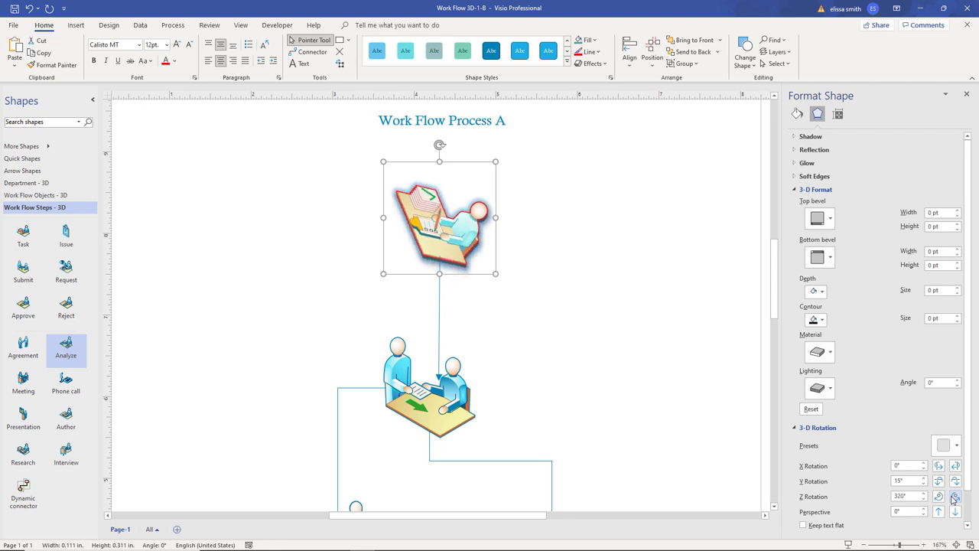
pyautogui.click(955, 497)
pyautogui.click(955, 497)
pyautogui.click(955, 497)
pyautogui.click(955, 496)
pyautogui.click(955, 496)
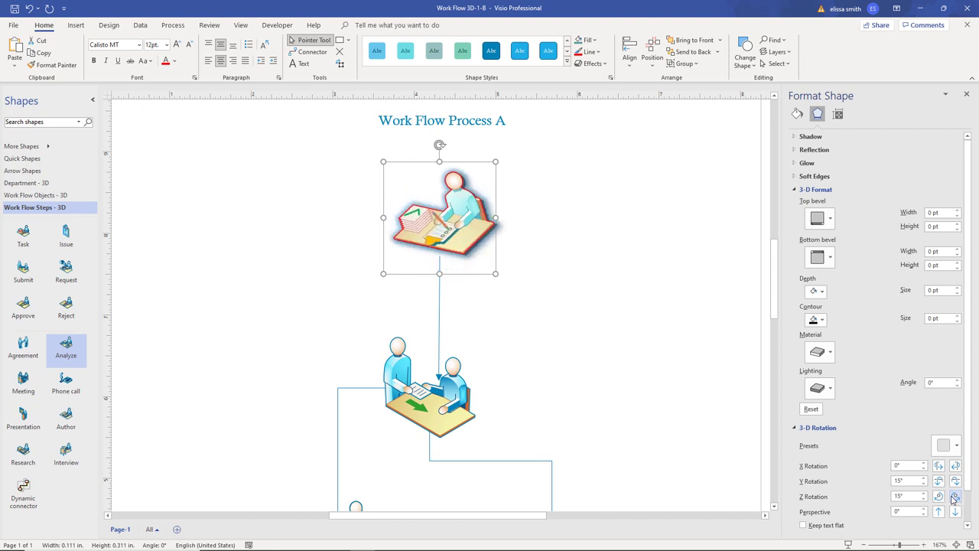
pyautogui.click(955, 497)
pyautogui.click(939, 497)
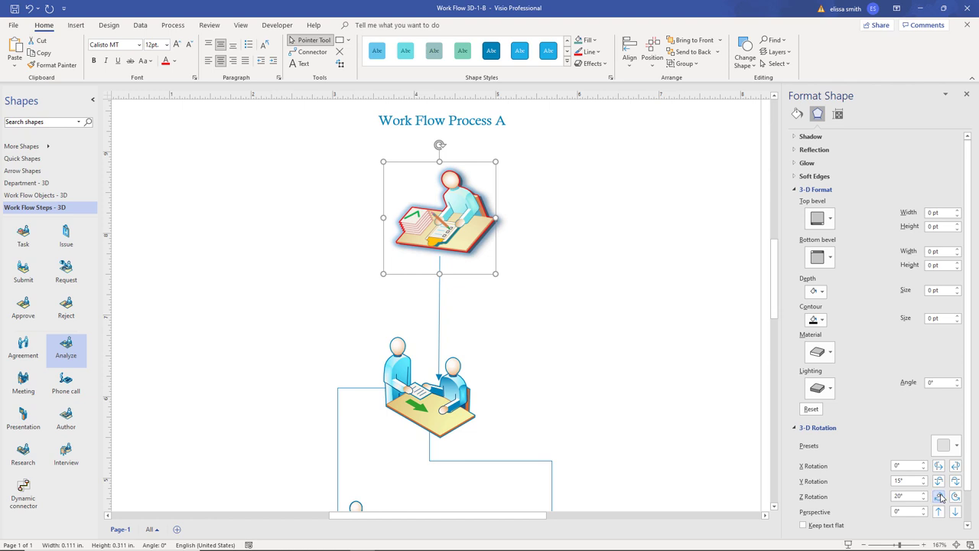
pyautogui.click(940, 497)
# - Turn the figure's Z rotation back past zero
pyautogui.click(940, 496)
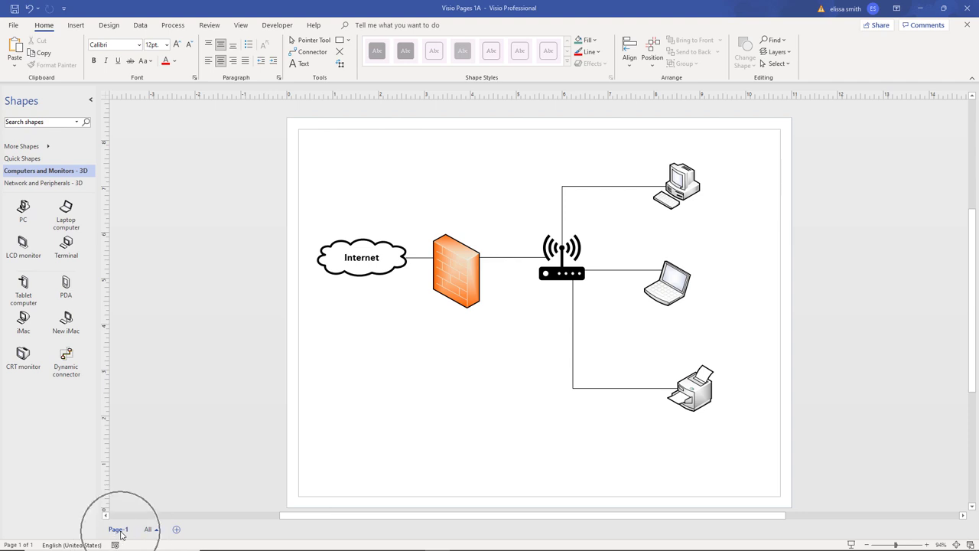
# - Add a blank Page-2, then duplicate Page-1 into Page-3
pyautogui.click(176, 530)
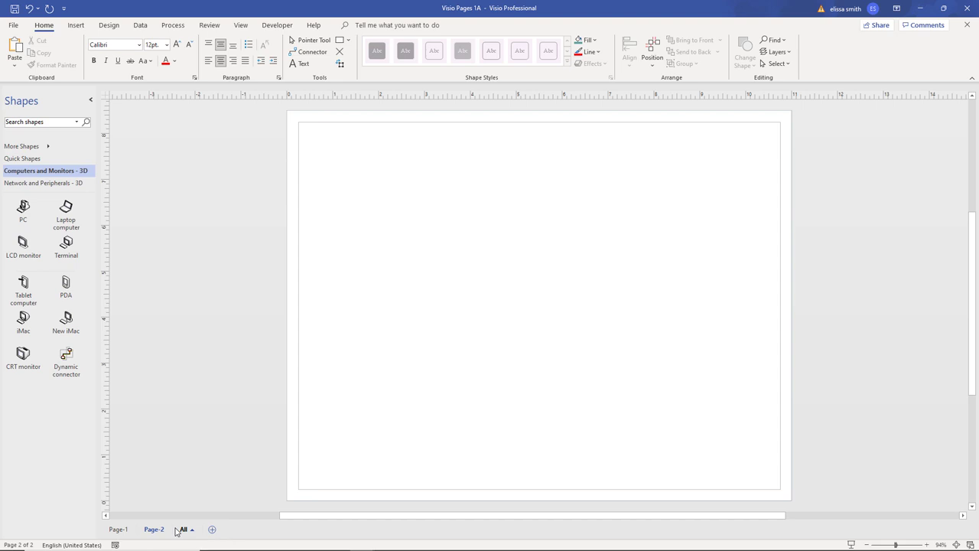
pyautogui.click(118, 530)
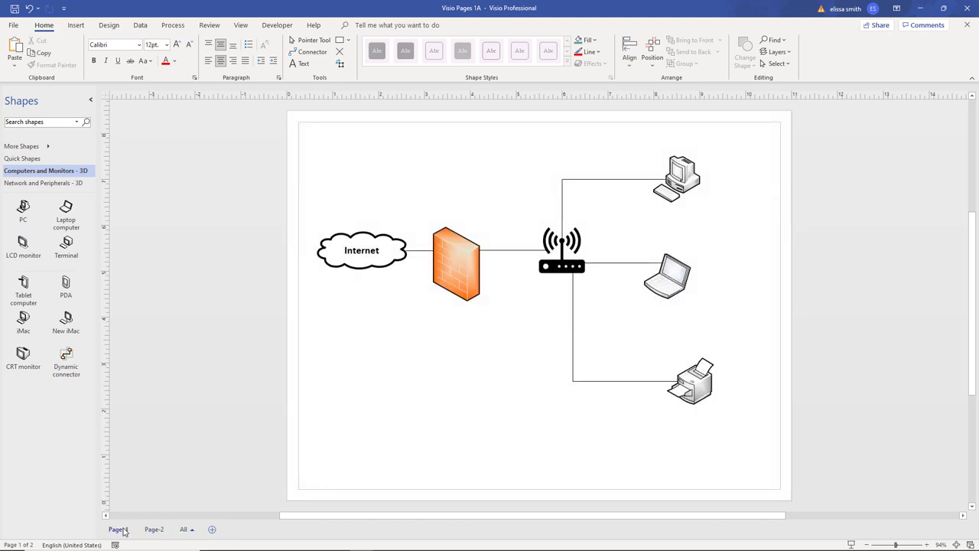
pyautogui.rightClick(124, 531)
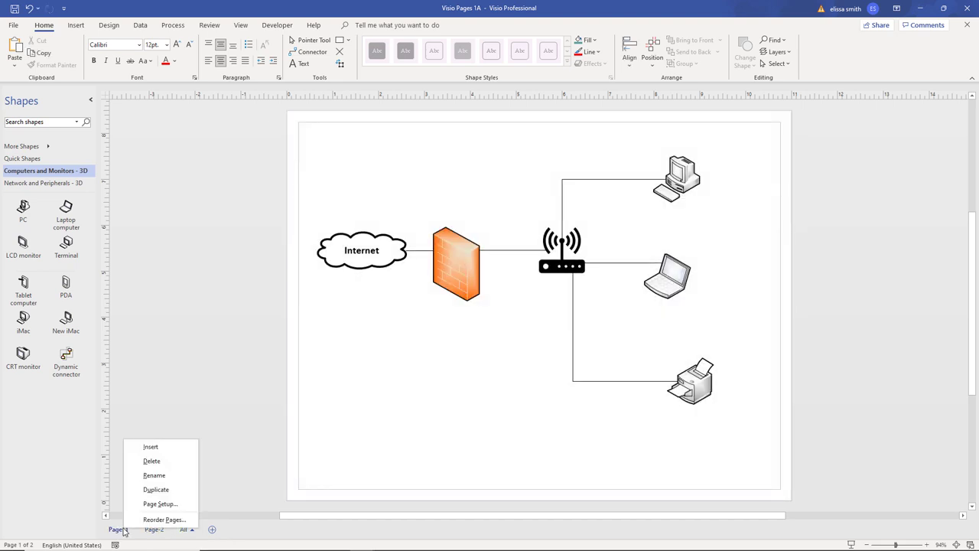
pyautogui.click(148, 492)
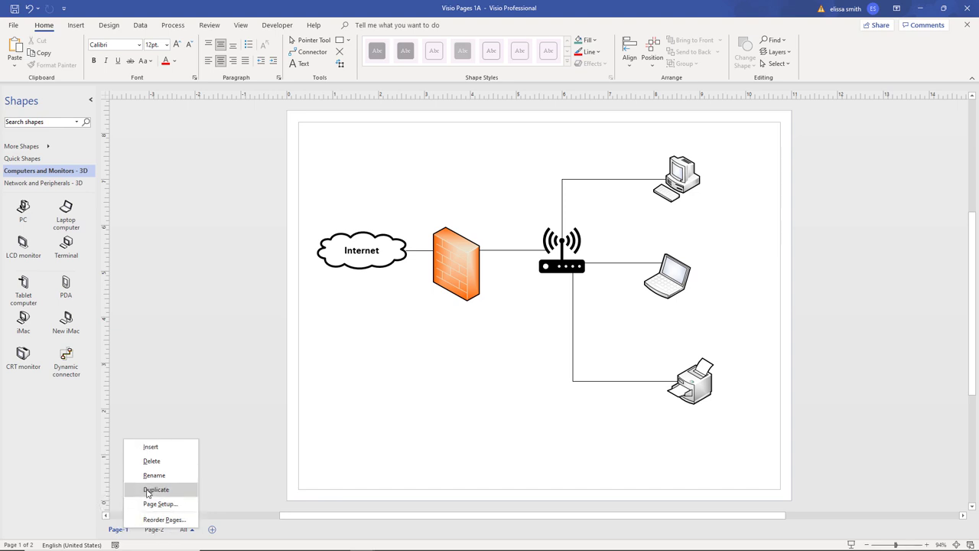
pyautogui.click(148, 492)
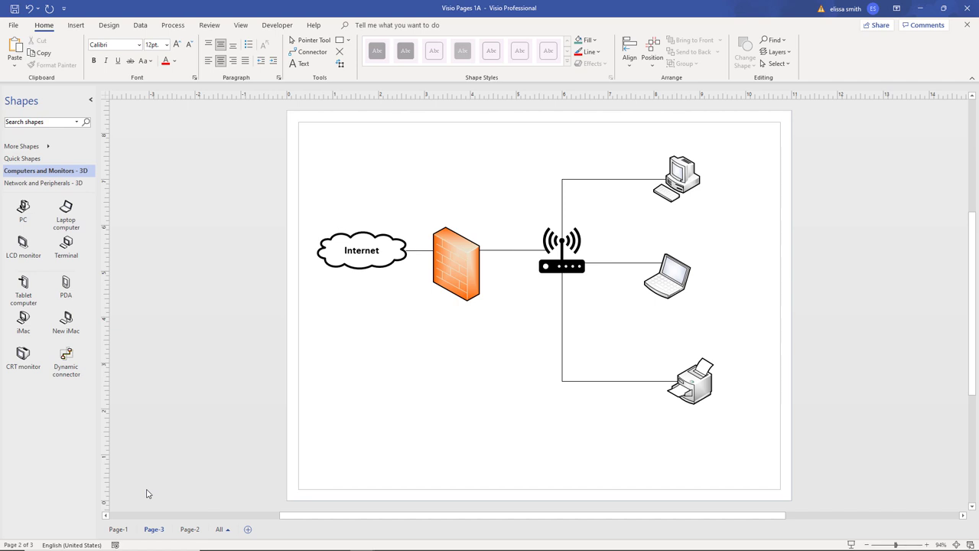
# - Rename Page-1 to 'Diagram A'
pyautogui.click(120, 531)
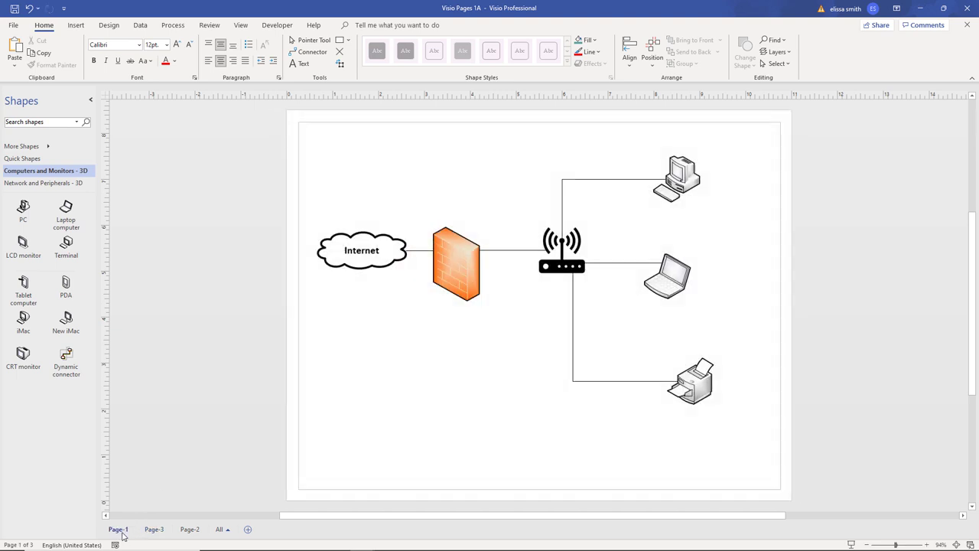
pyautogui.rightClick(121, 534)
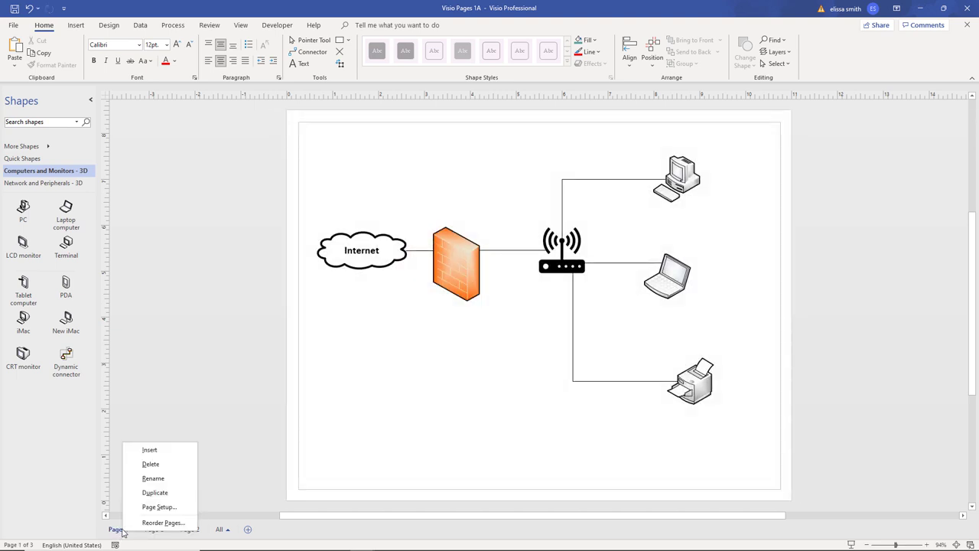
pyautogui.click(152, 479)
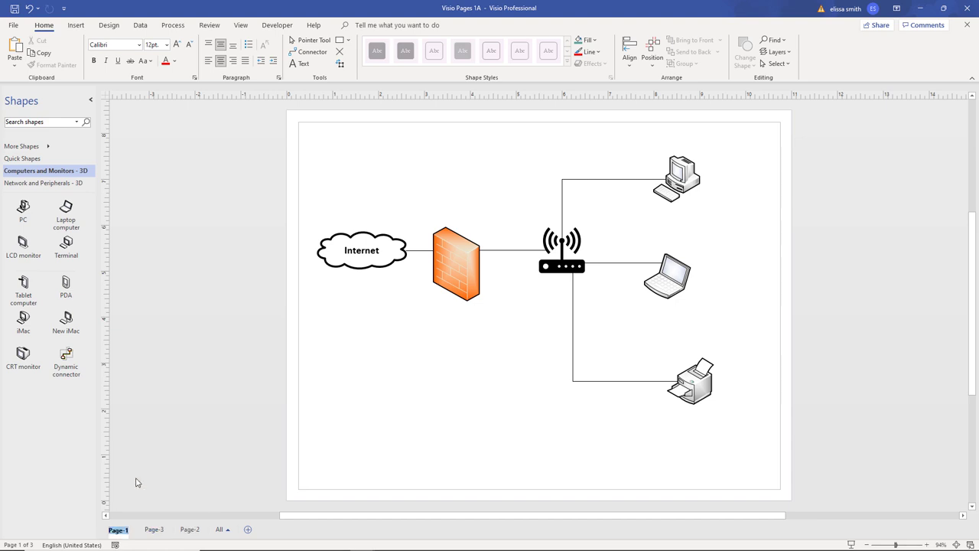
pyautogui.write('Diagram A')
pyautogui.press('Return')
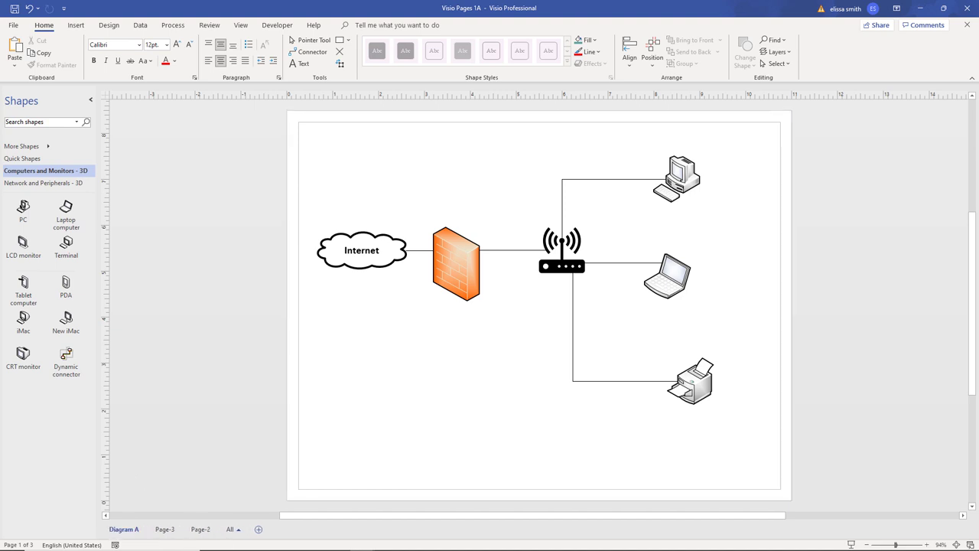
# - Rename the duplicated Page-3 to 'Diagram B'
pyautogui.click(201, 529)
pyautogui.click(165, 529)
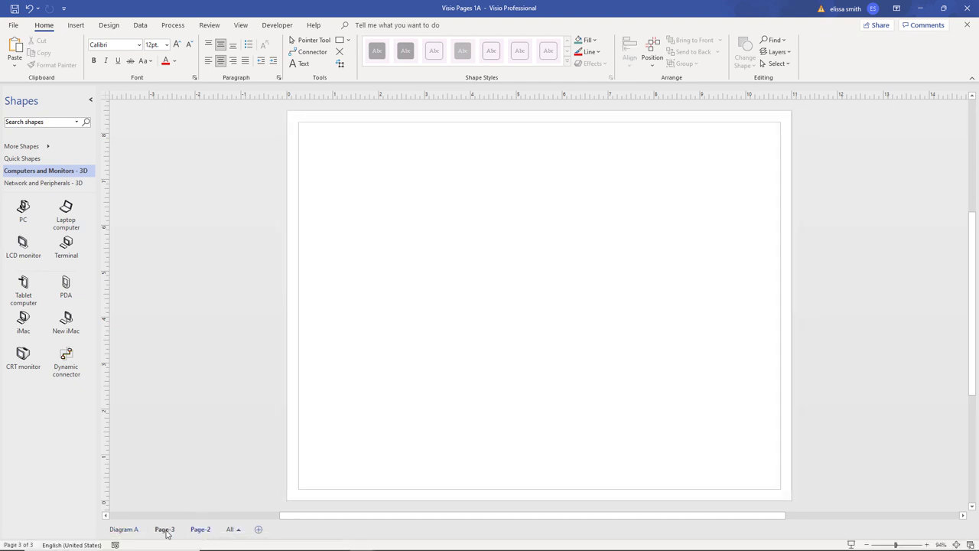
pyautogui.doubleClick(165, 530)
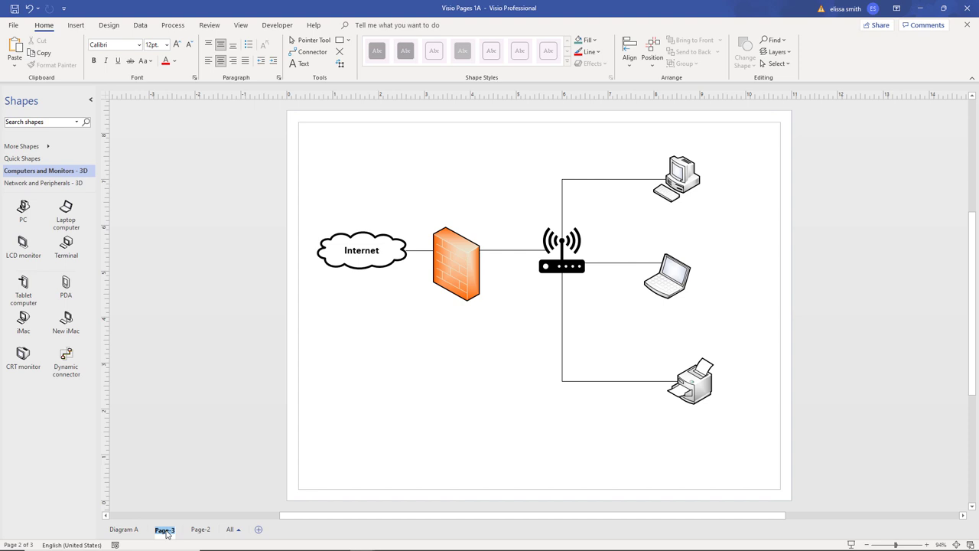
pyautogui.write('Diagram B')
pyautogui.press('Return')
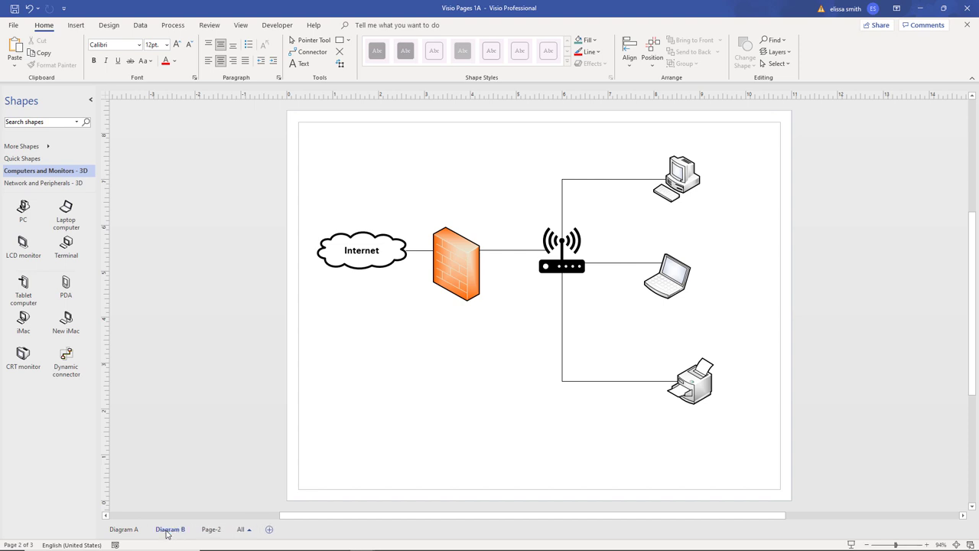
# - Delete the blank Page-2
pyautogui.click(209, 529)
pyautogui.rightClick(209, 530)
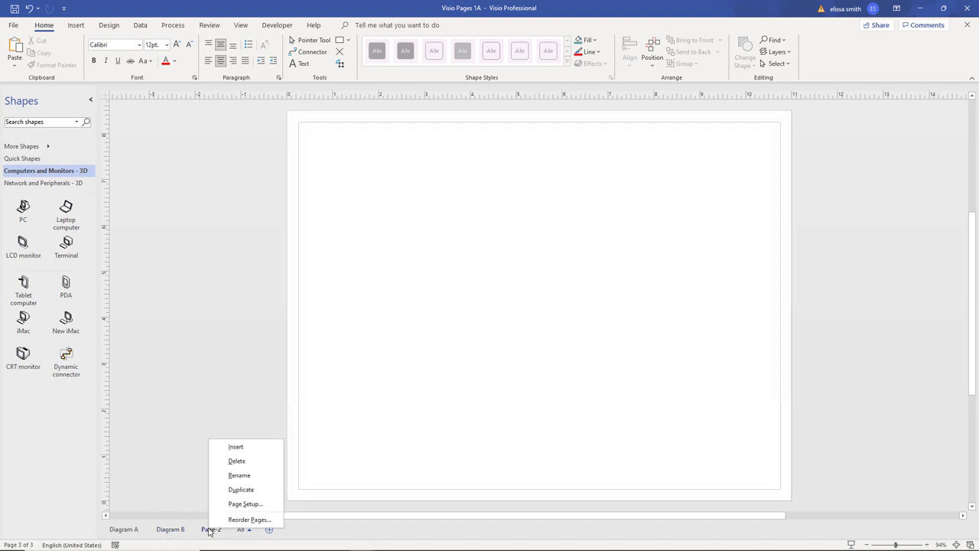
pyautogui.click(248, 461)
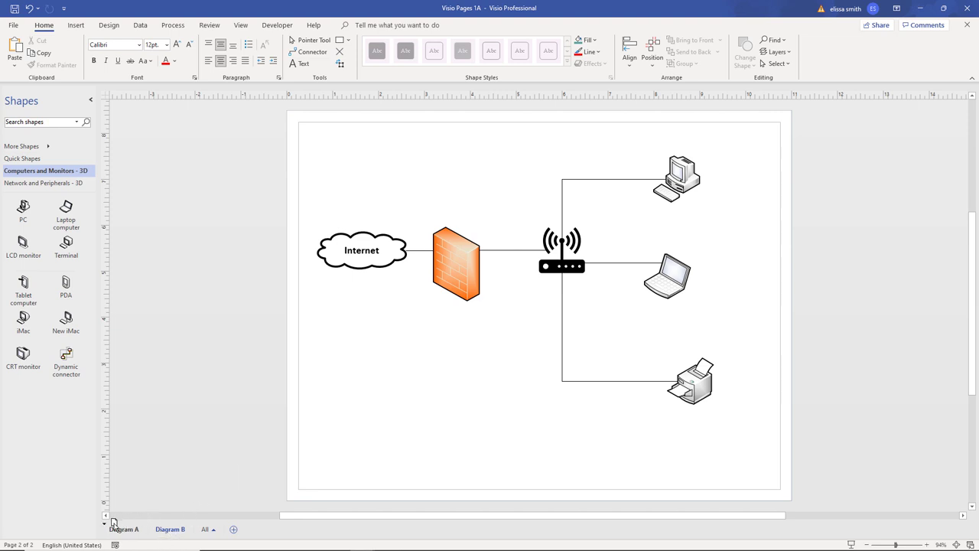
# - Move the Diagram B page tab ahead of Diagram A
pyautogui.moveTo(170, 528); pyautogui.dragTo(115, 527)
pyautogui.rightClick(114, 526)
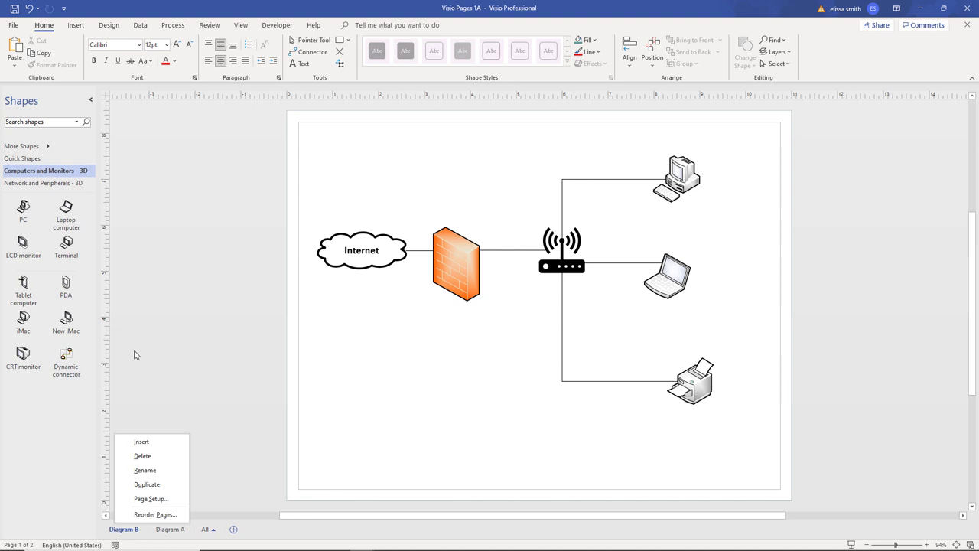
pyautogui.click(114, 29)
pyautogui.click(114, 28)
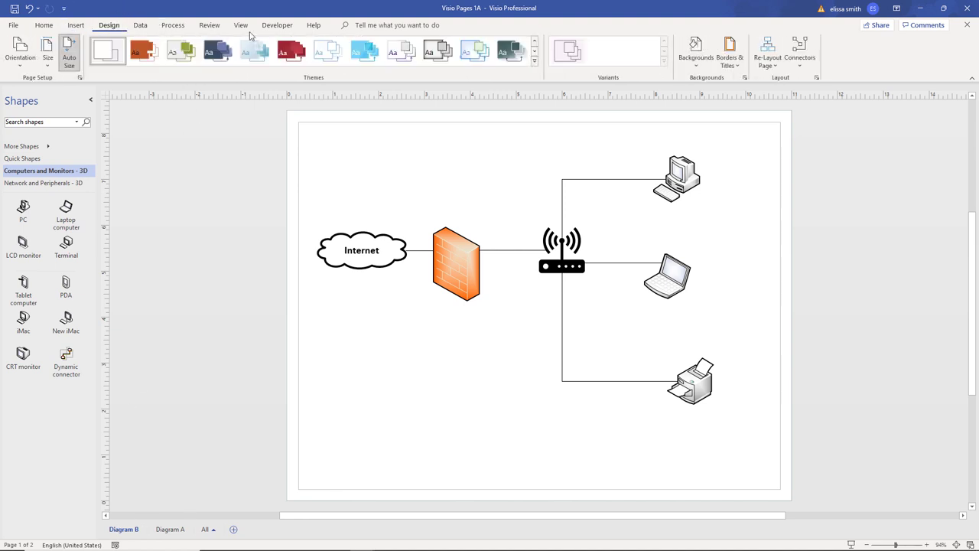
# - Give Diagram B a grey gradient background, creating VBackground-1
pyautogui.click(696, 67)
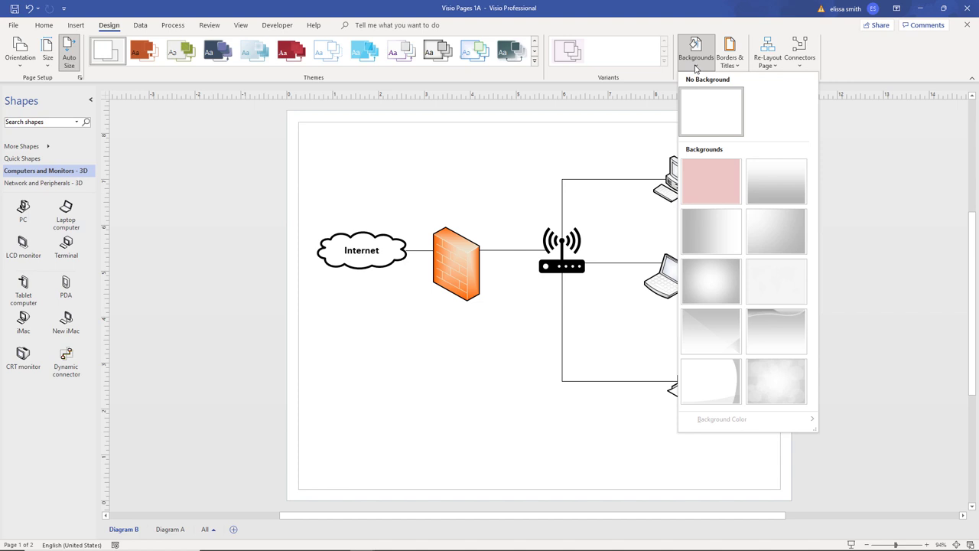
pyautogui.click(708, 248)
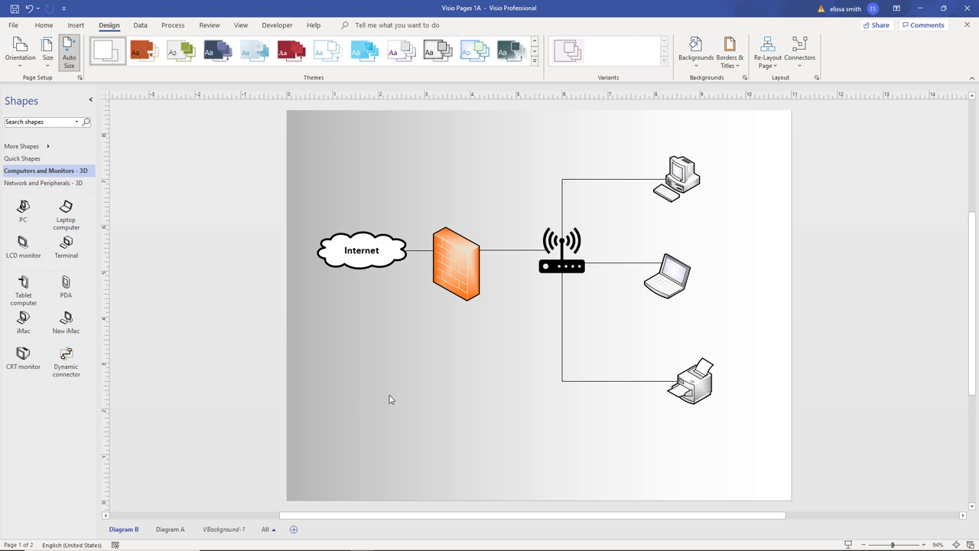
pyautogui.click(228, 535)
# - Give Diagram A the pink background, creating VBackground-2
pyautogui.click(173, 529)
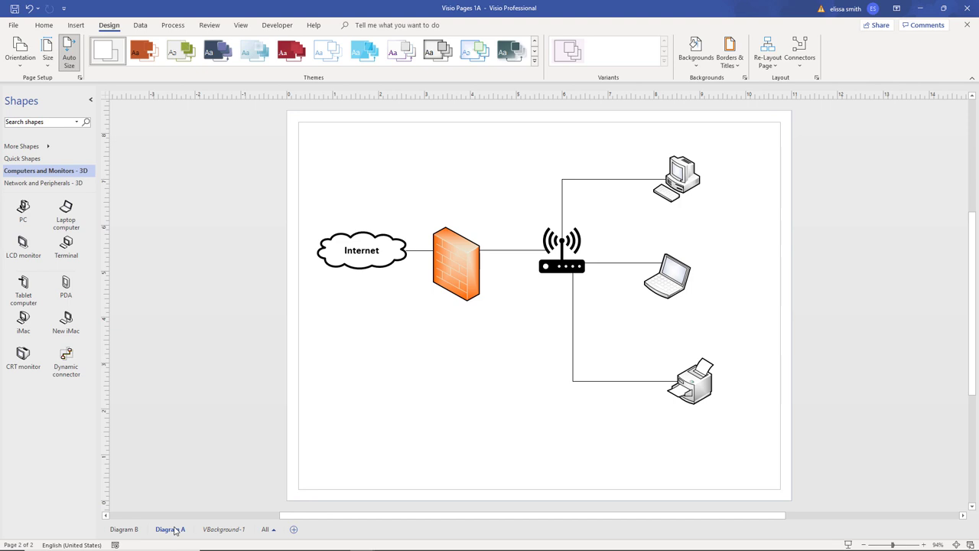
pyautogui.click(175, 530)
pyautogui.click(689, 67)
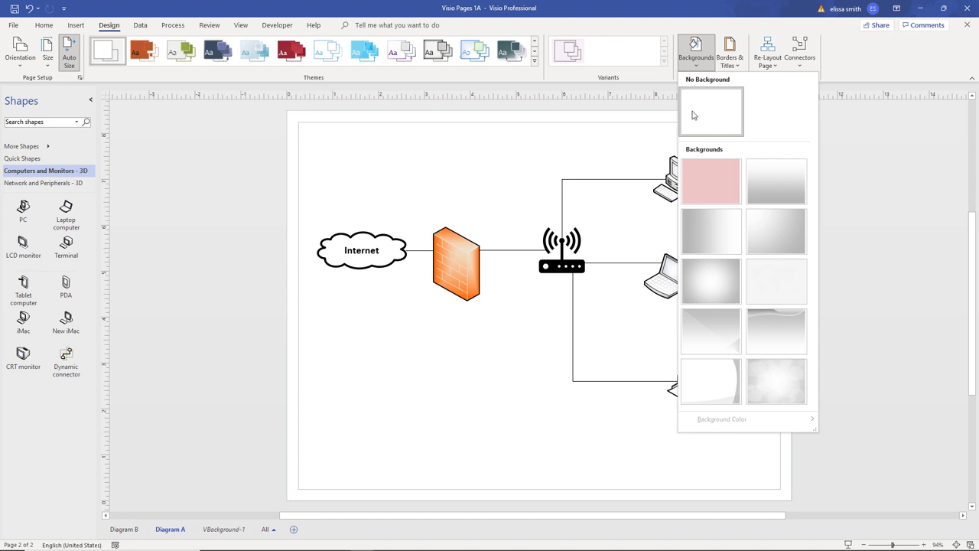
pyautogui.click(697, 184)
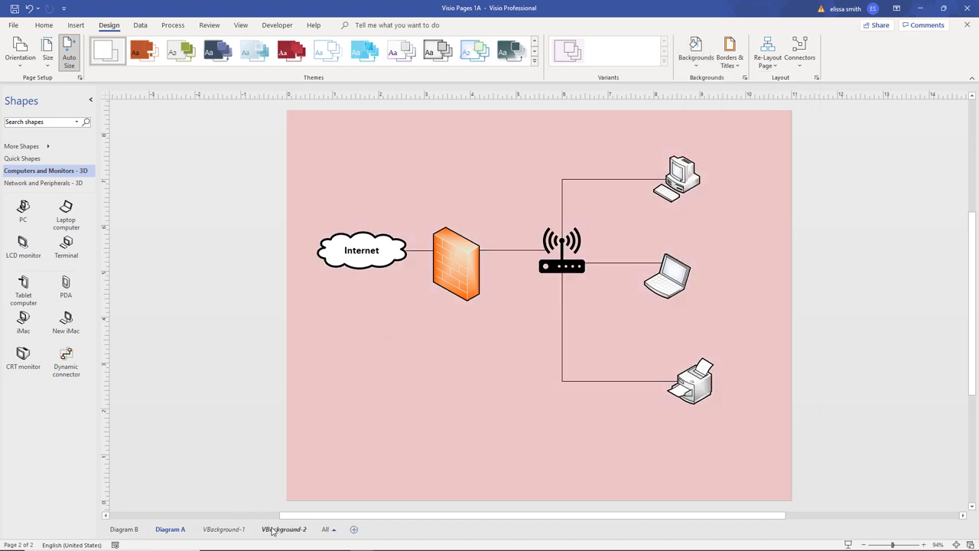
pyautogui.click(272, 530)
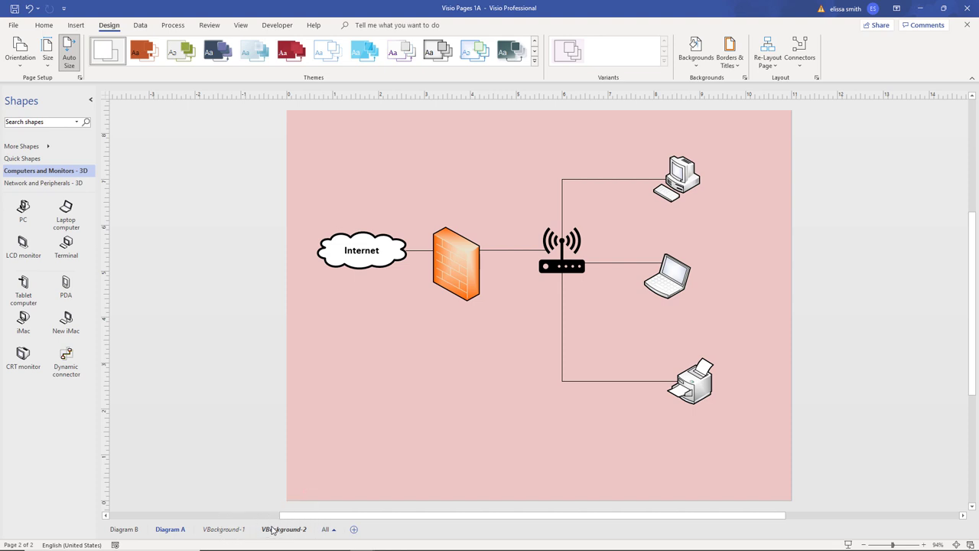
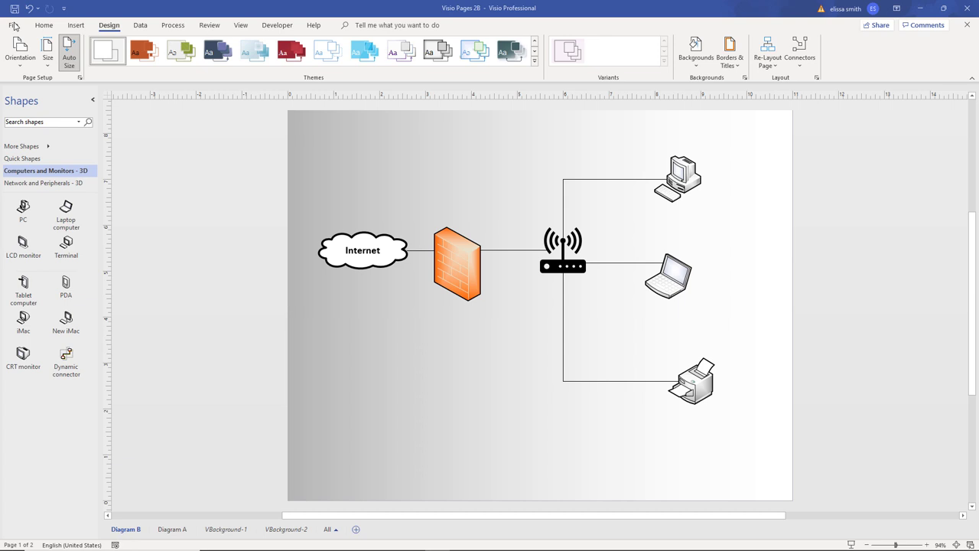
# - Browse the VBackground-2, VBackground-1 and Diagram B pages, ending on the grey VBackground-1 page
pyautogui.click(123, 535)
pyautogui.click(282, 537)
pyautogui.click(222, 529)
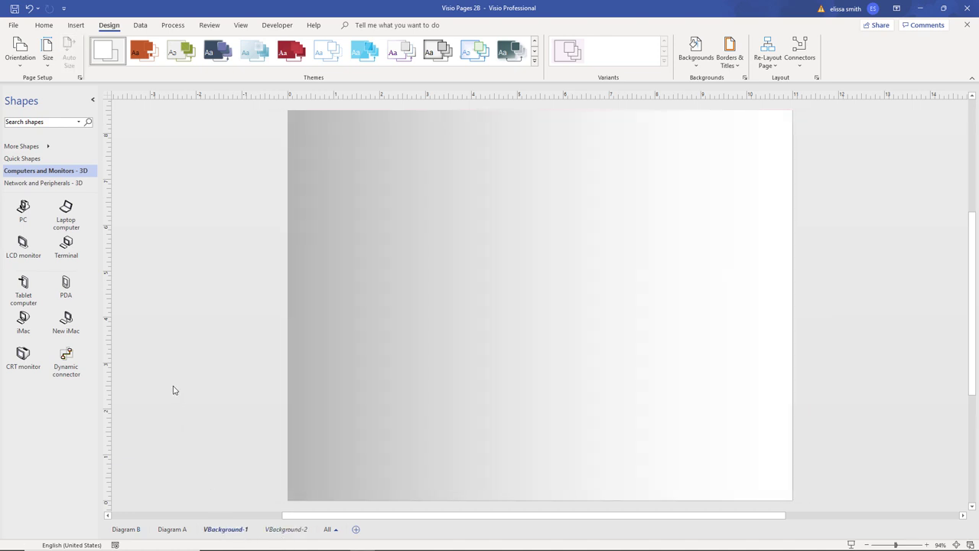
pyautogui.click(128, 531)
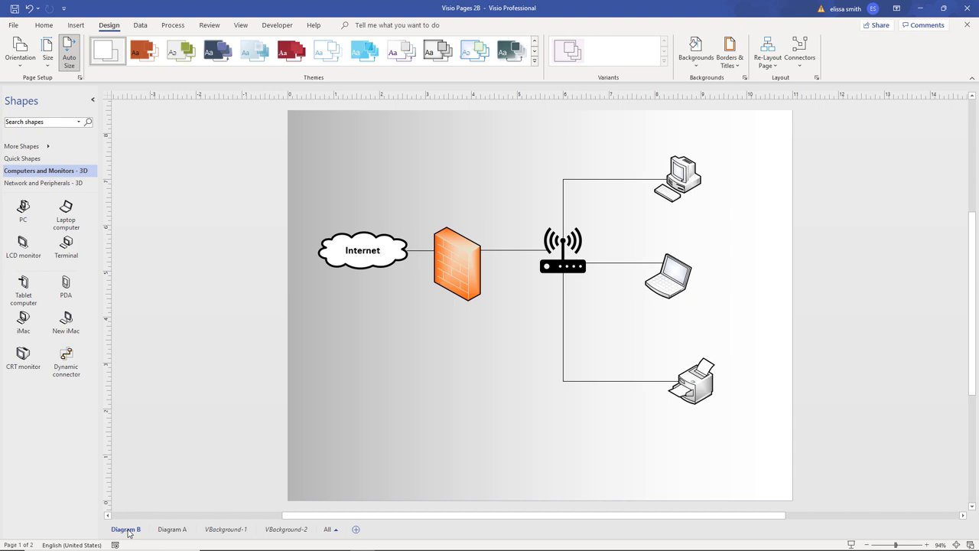
pyautogui.click(224, 531)
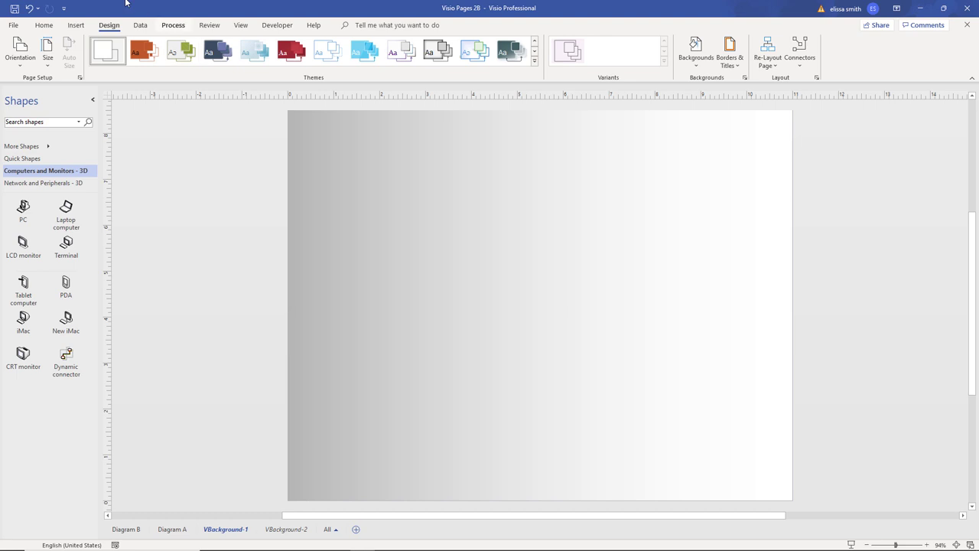
pyautogui.click(119, 29)
# - Apply a theme with its purple variant and Slice colours, turning VBackground-1's gradient green
pyautogui.click(253, 52)
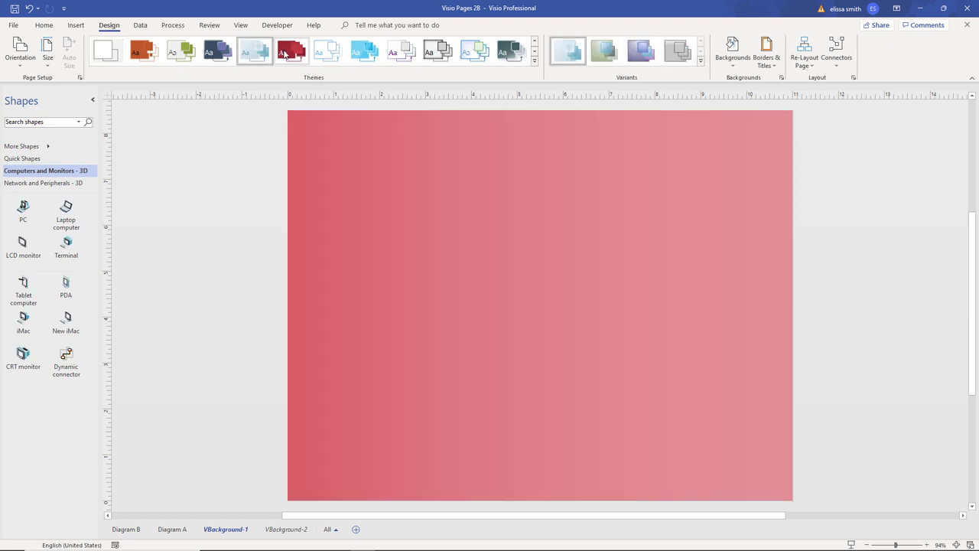
pyautogui.click(286, 52)
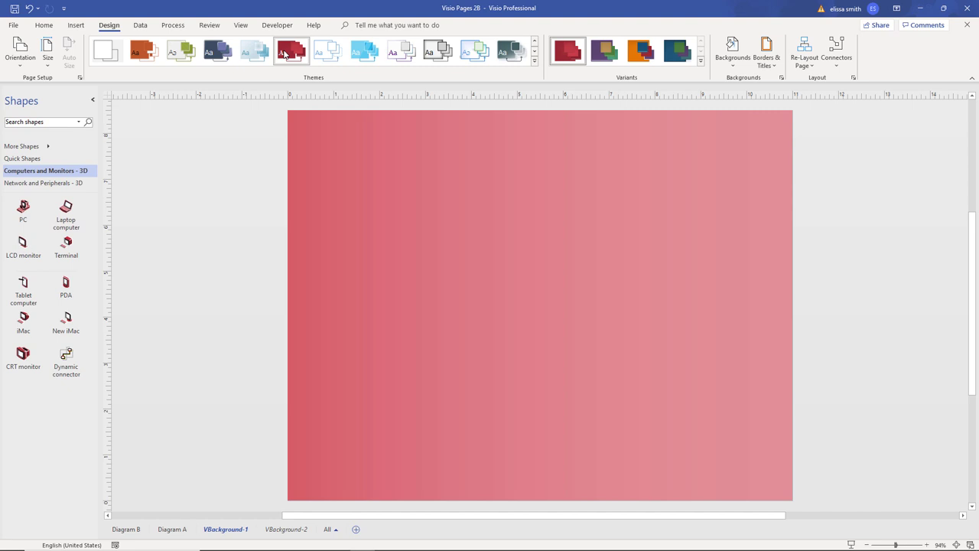
pyautogui.click(608, 51)
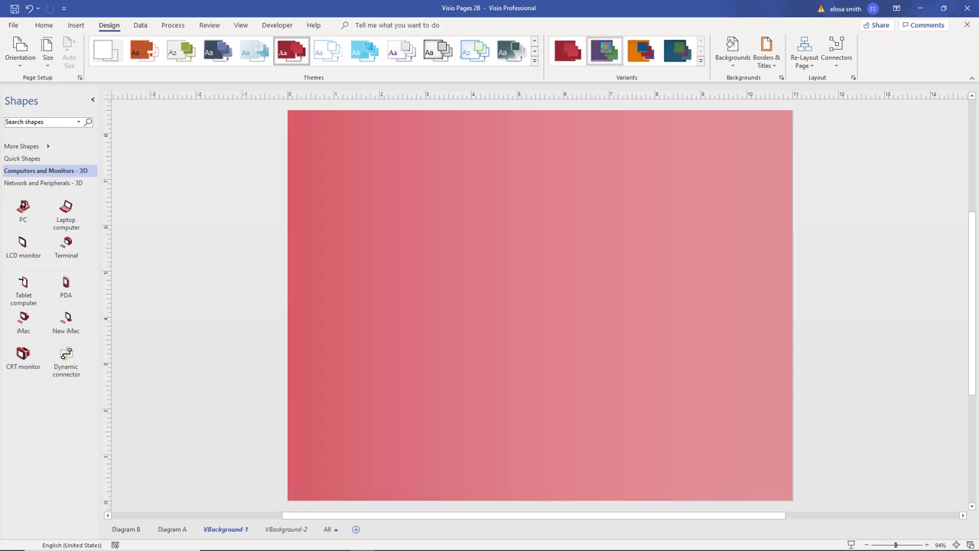
pyautogui.click(702, 62)
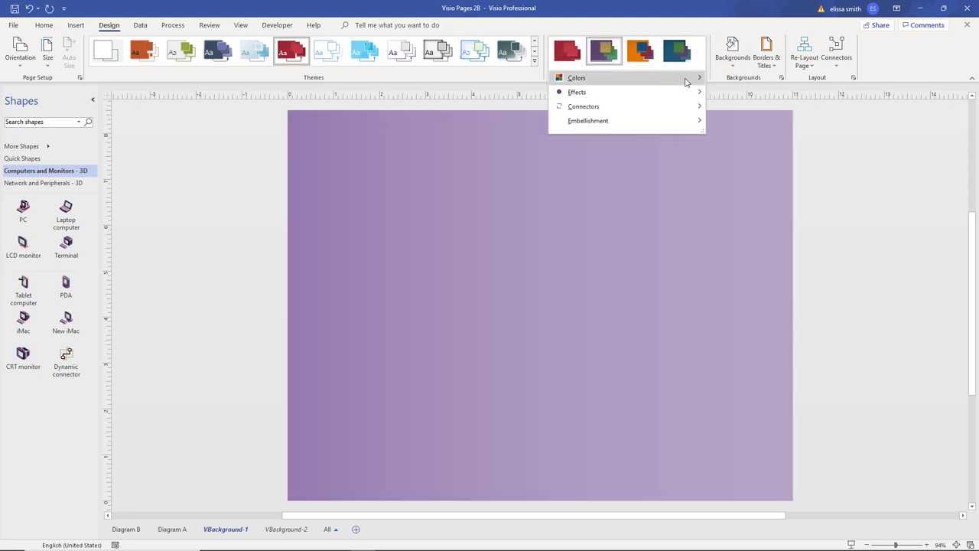
pyautogui.moveTo(686, 81)
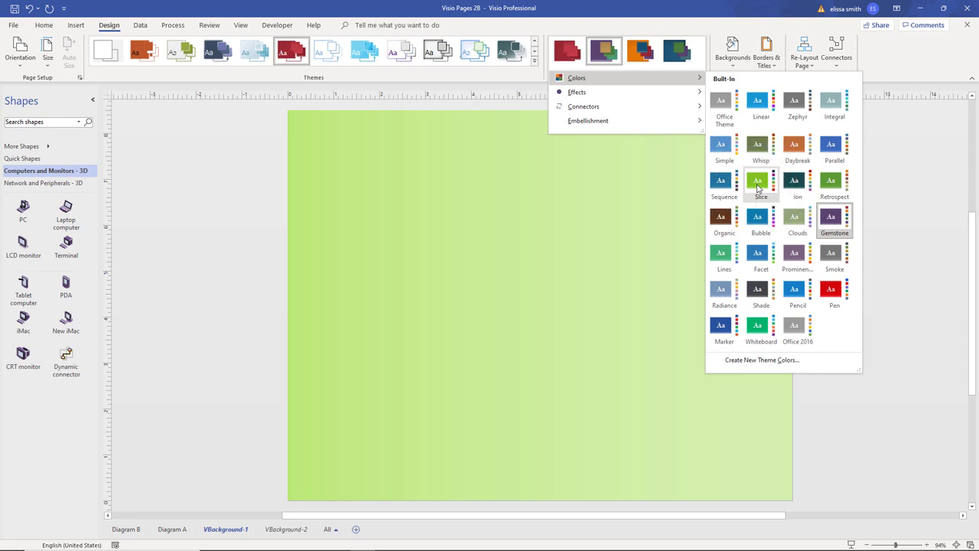
pyautogui.click(759, 188)
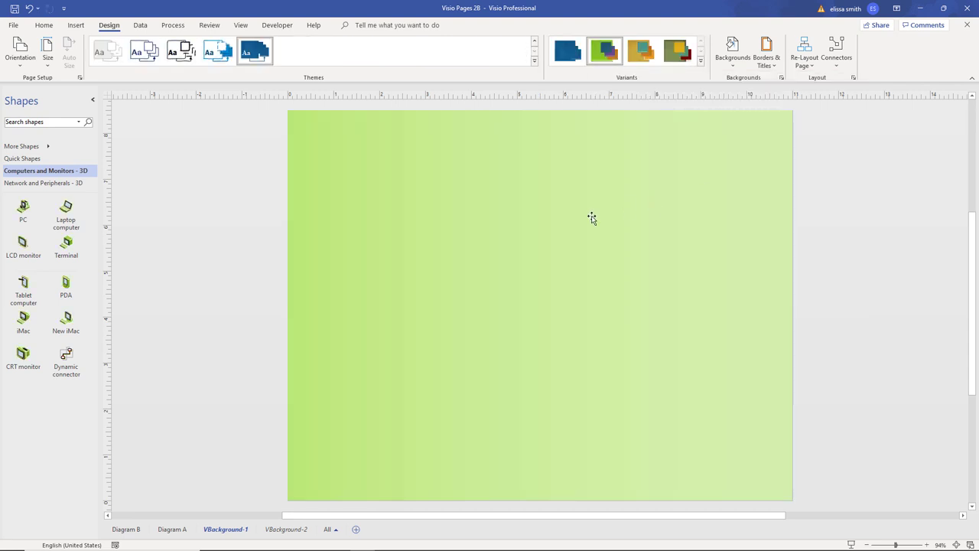
pyautogui.click(592, 219)
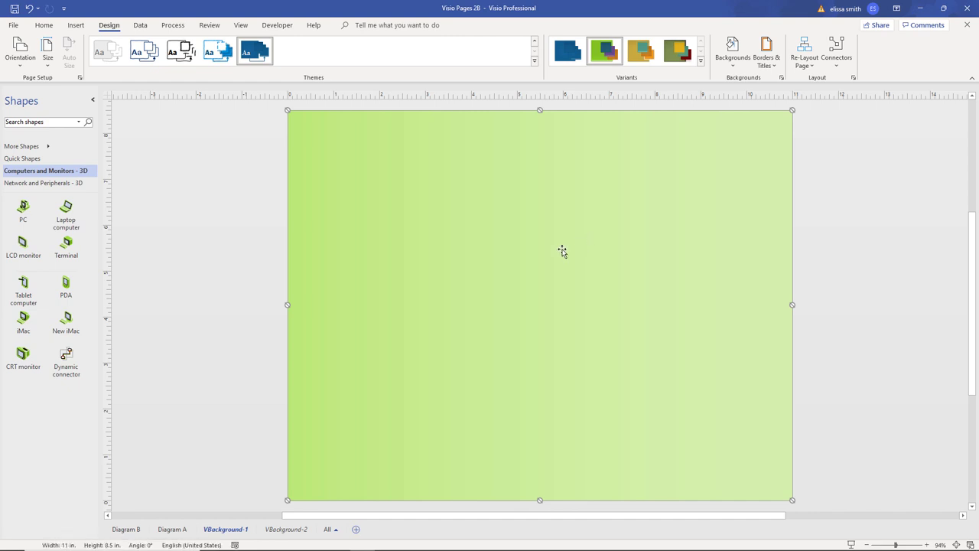
# - Compare the Diagram B drawing with the pink VBackground-2 background page
pyautogui.click(124, 530)
pyautogui.click(330, 462)
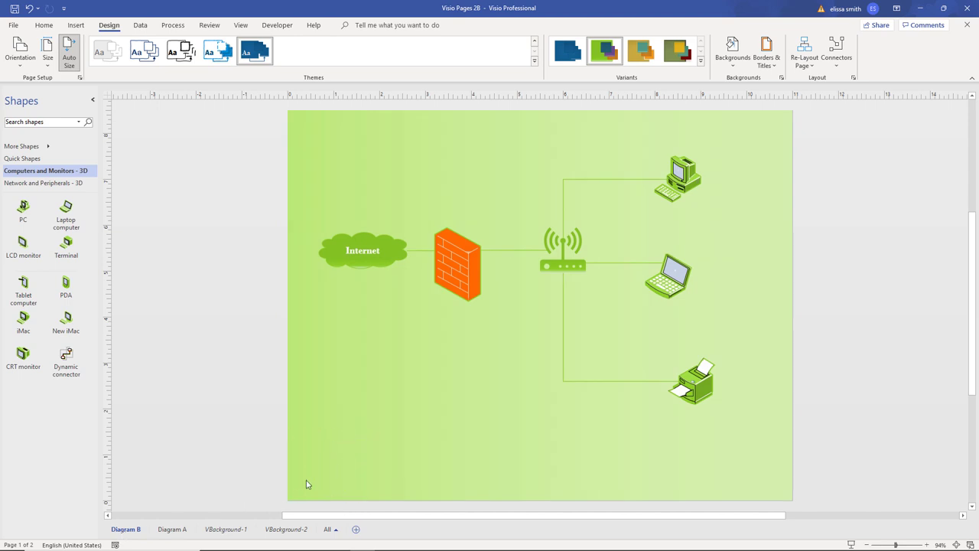
pyautogui.click(283, 530)
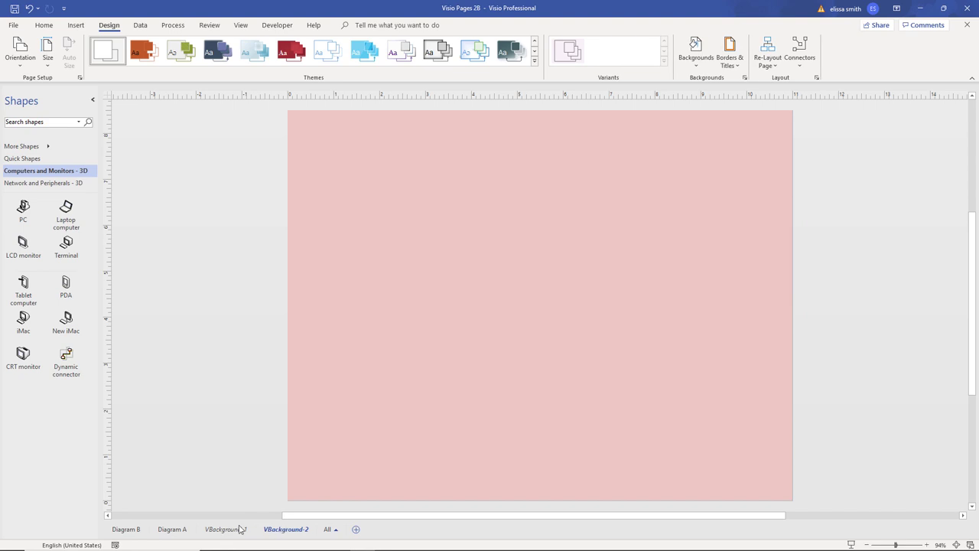
pyautogui.click(115, 531)
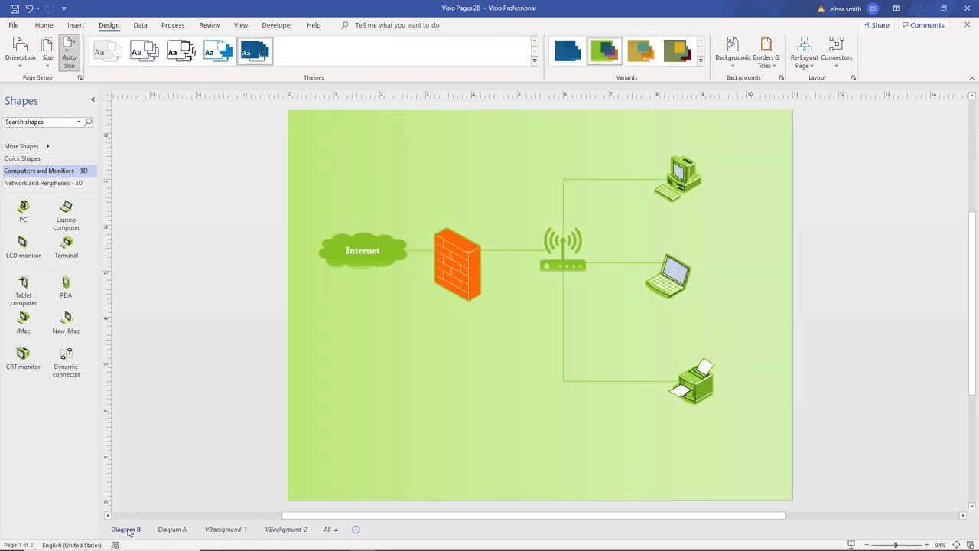
# - Set Diagram B's background page to VBackground-2 in Page Setup and apply it
pyautogui.rightClick(129, 530)
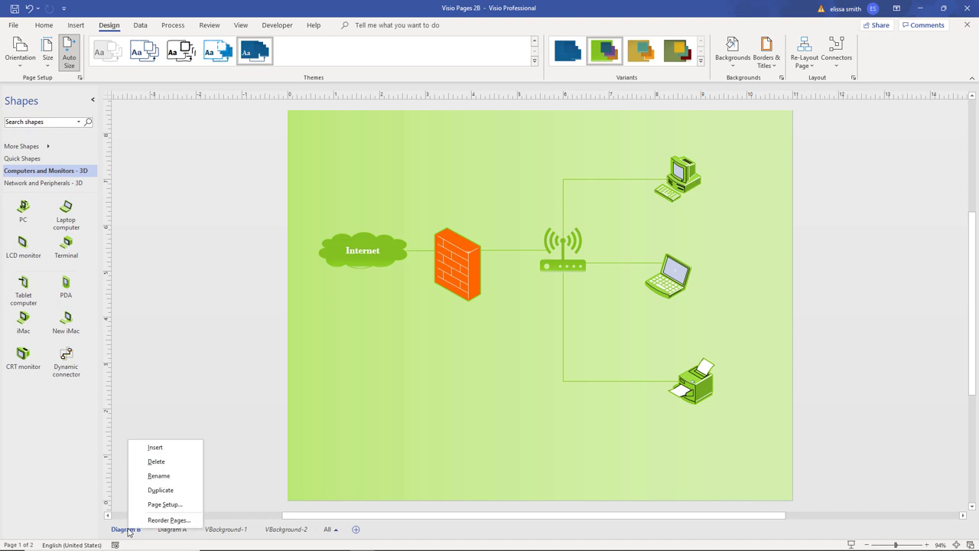
pyautogui.click(157, 504)
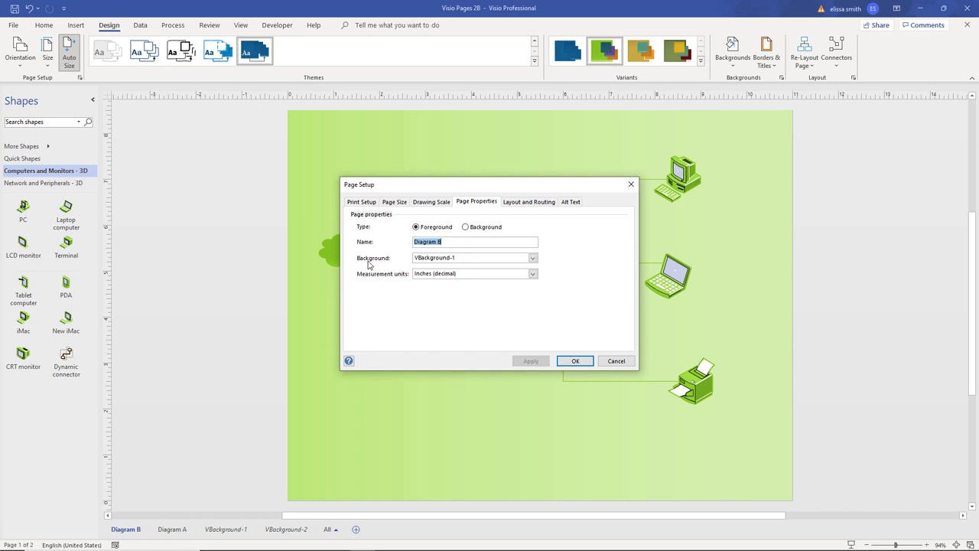
pyautogui.click(534, 258)
pyautogui.click(461, 281)
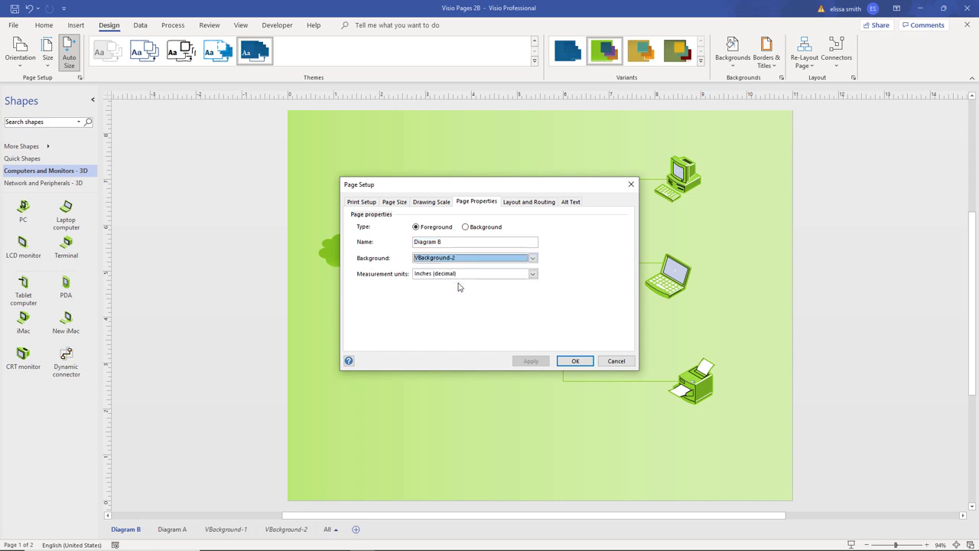
pyautogui.click(531, 361)
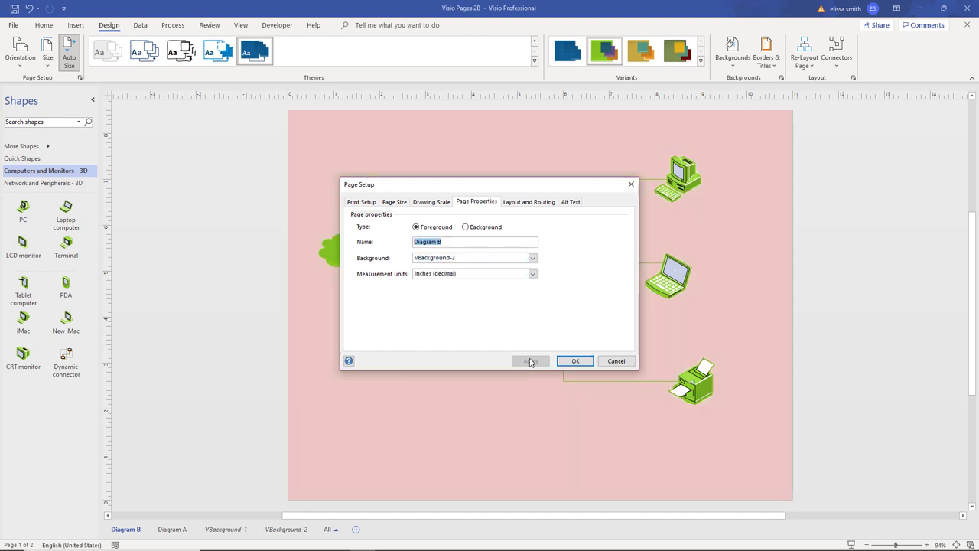
pyautogui.click(572, 361)
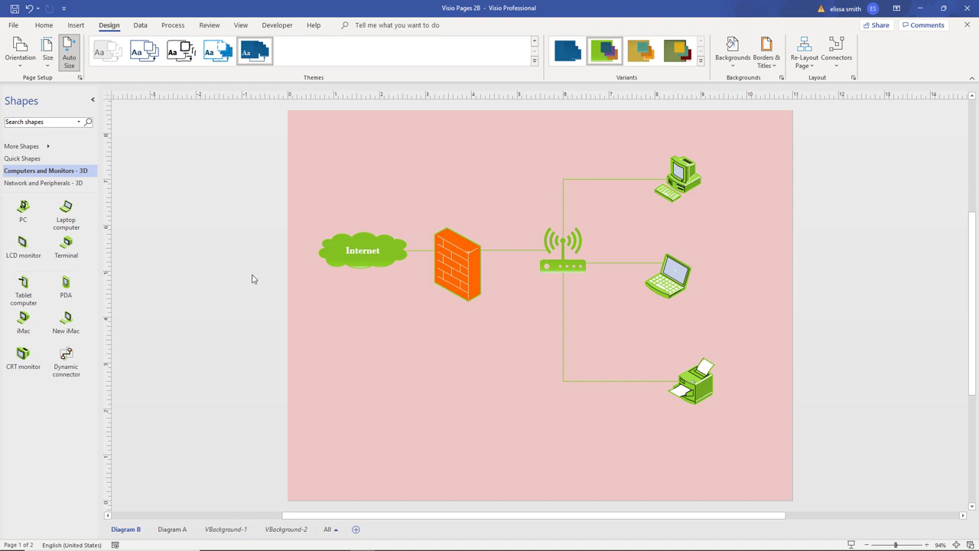
# - Insert a new background page, Background-3, with its own background set to None
pyautogui.click(70, 27)
pyautogui.click(19, 66)
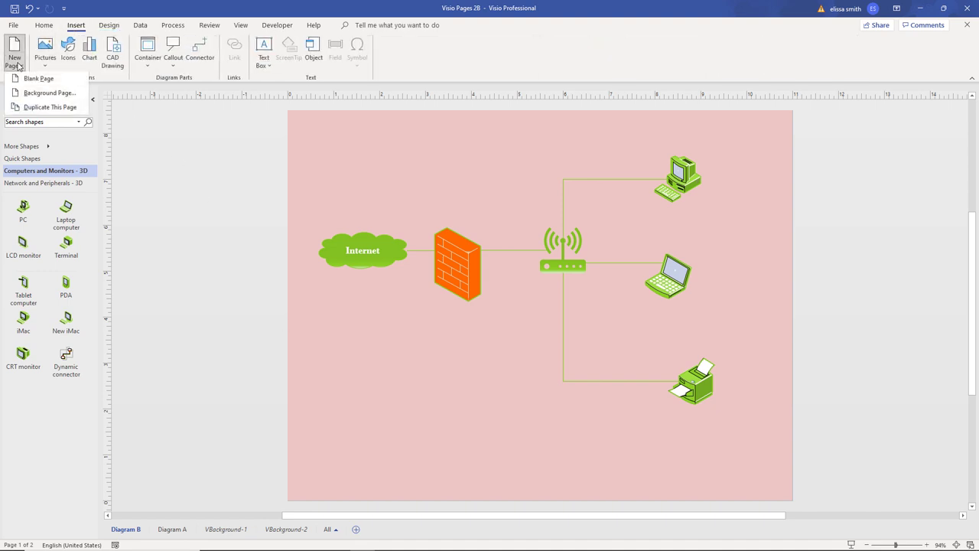
pyautogui.click(40, 96)
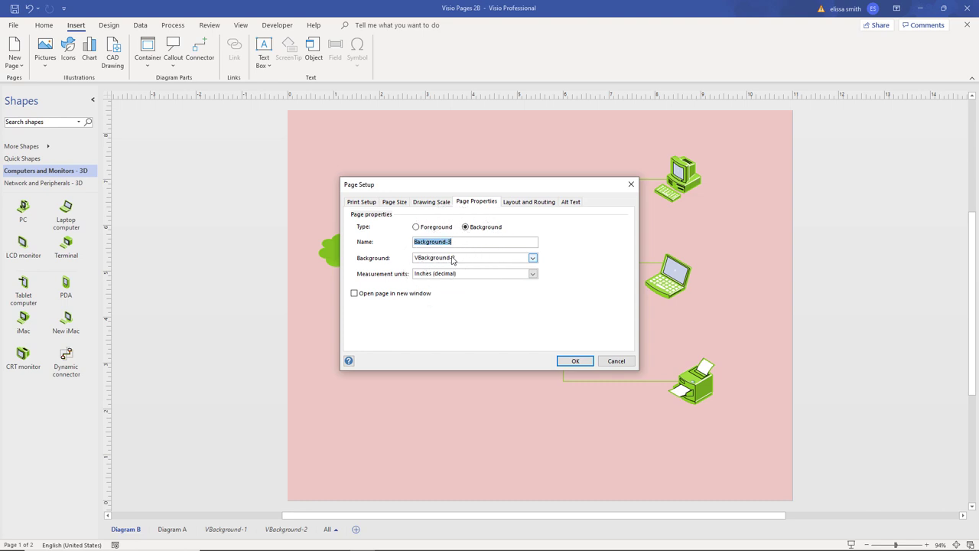
pyautogui.click(534, 258)
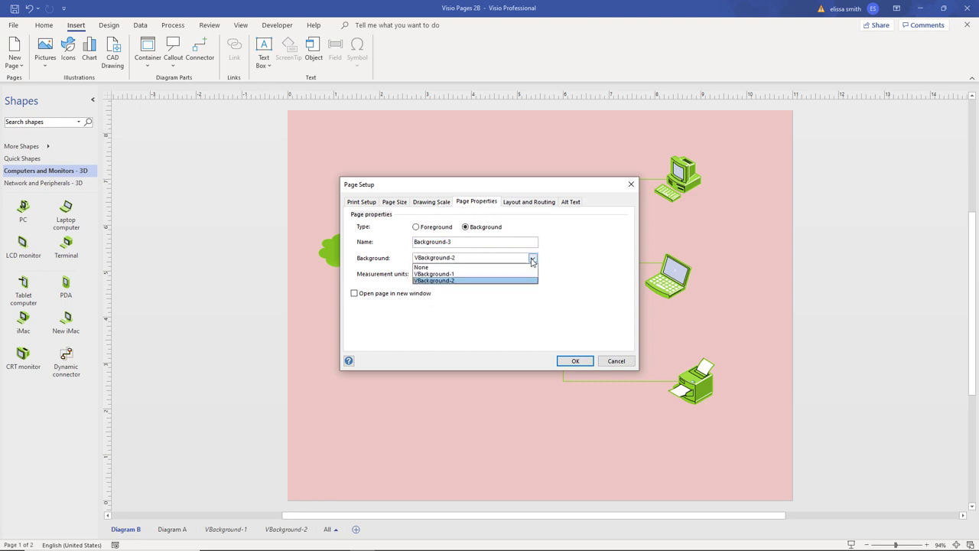
pyautogui.click(458, 267)
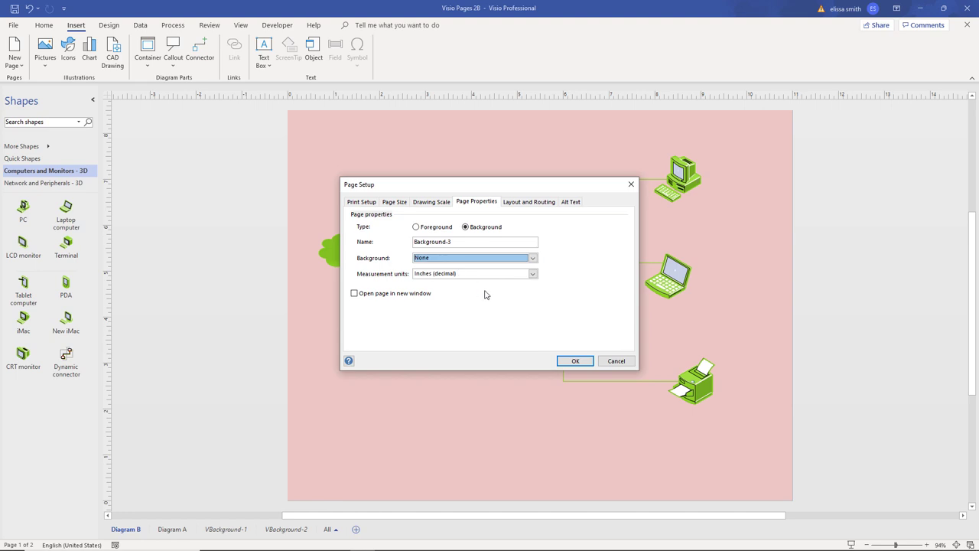
pyautogui.click(573, 361)
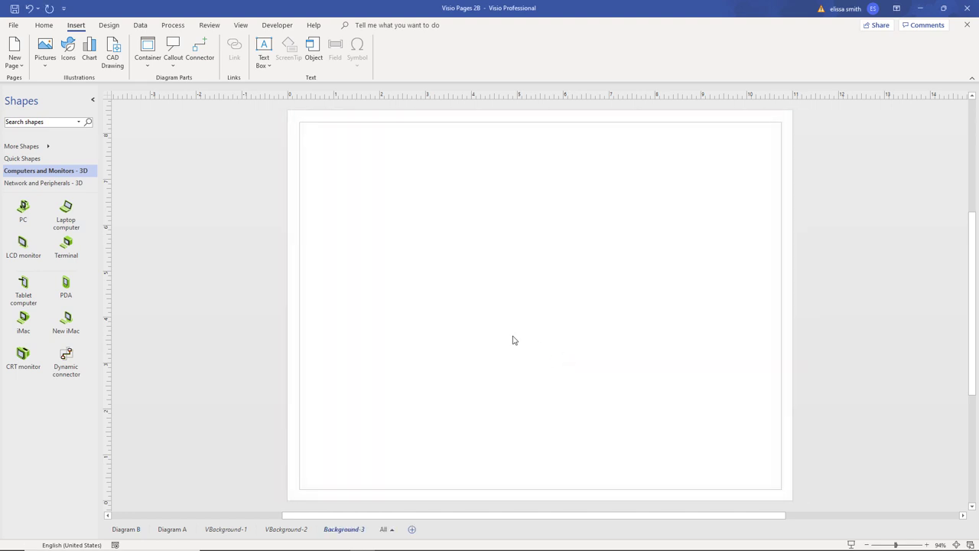
# - Give Background-3 the blue theme and first backdrop, then switch it to the green variant
pyautogui.click(105, 29)
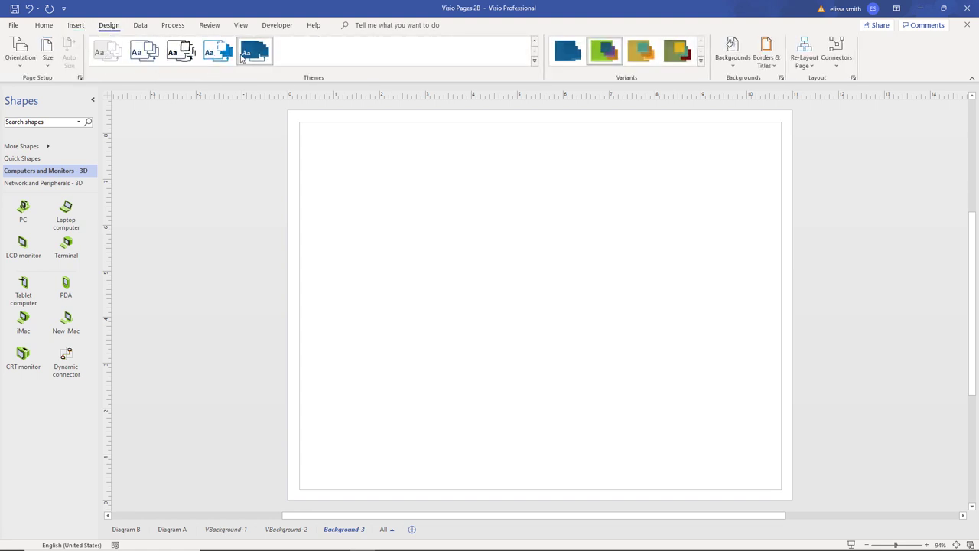
pyautogui.click(254, 51)
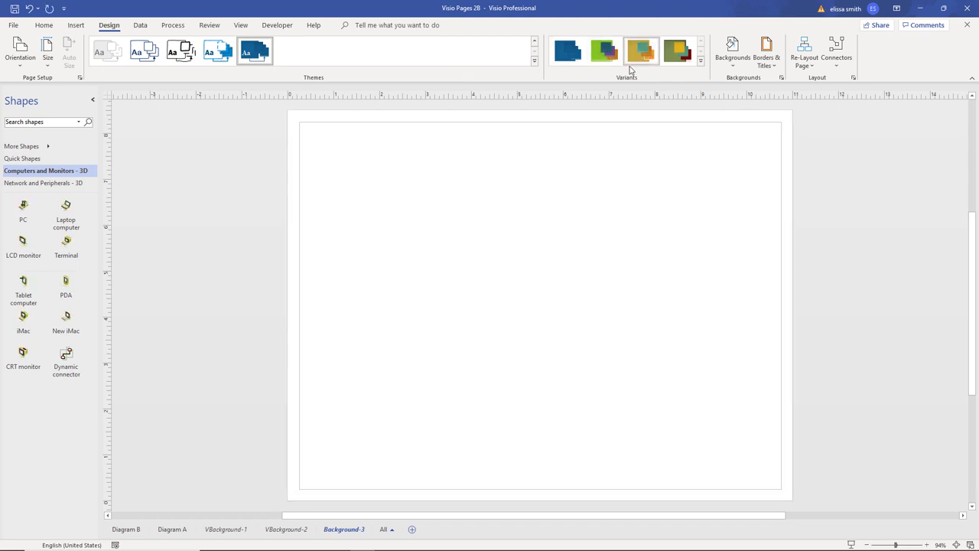
pyautogui.click(636, 60)
pyautogui.click(731, 68)
pyautogui.click(736, 189)
pyautogui.click(599, 54)
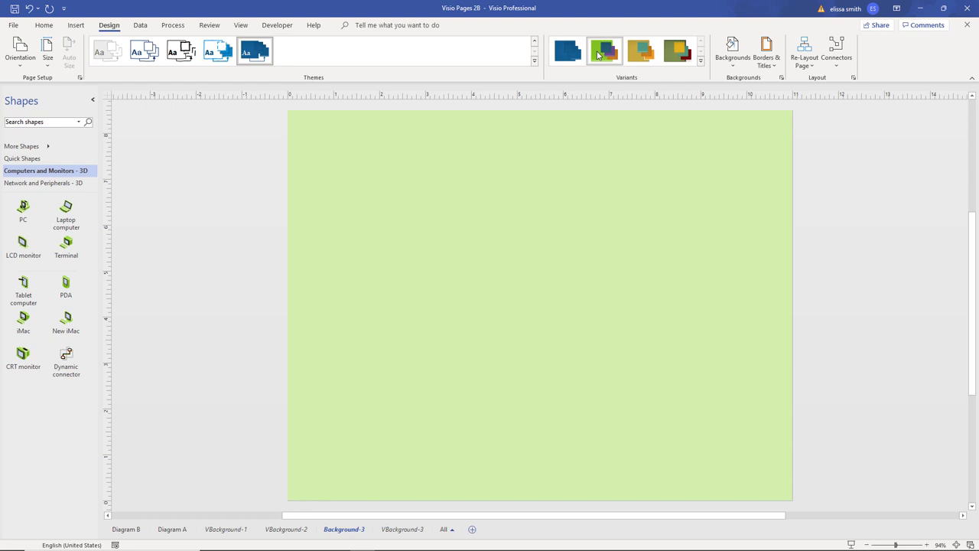
pyautogui.click(73, 26)
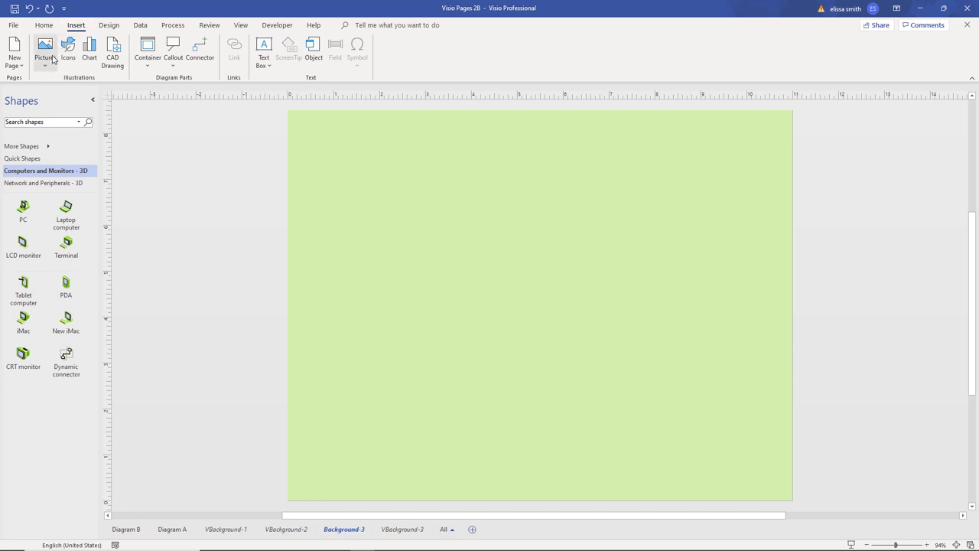
# - Insert the lightbulb-in-head icon found by searching 'lea' and shrink it to 0.812 × 0.95 in
pyautogui.click(69, 50)
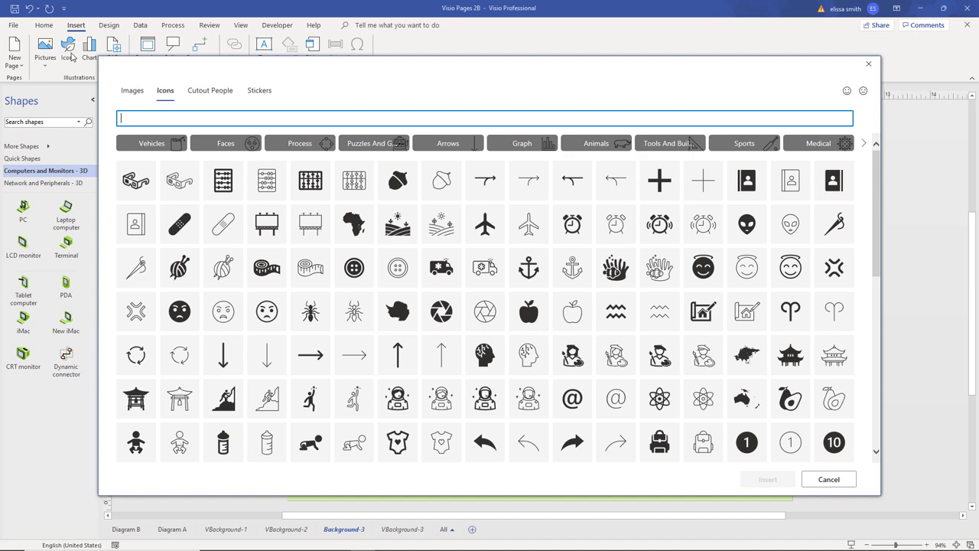
pyautogui.write('i')
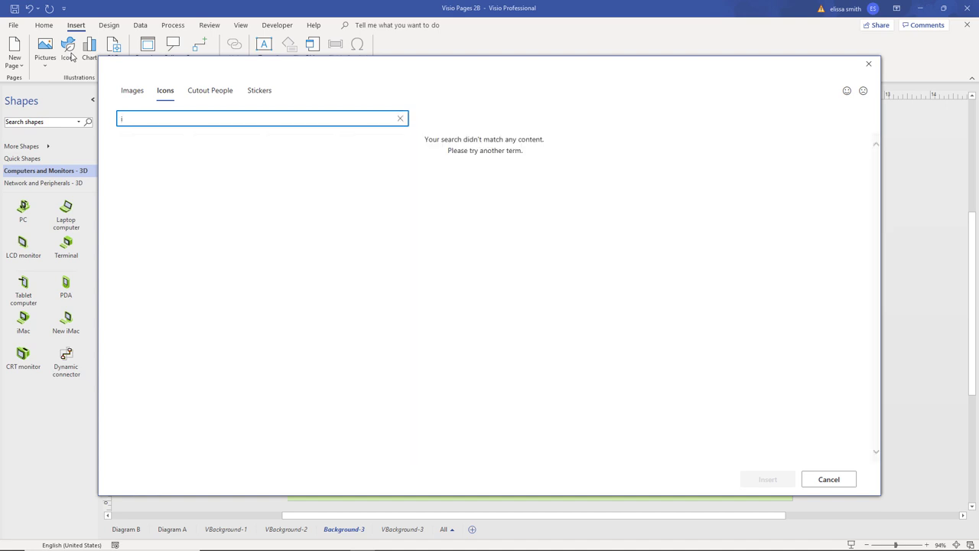
pyautogui.press('BackSpace')
pyautogui.write('learning')
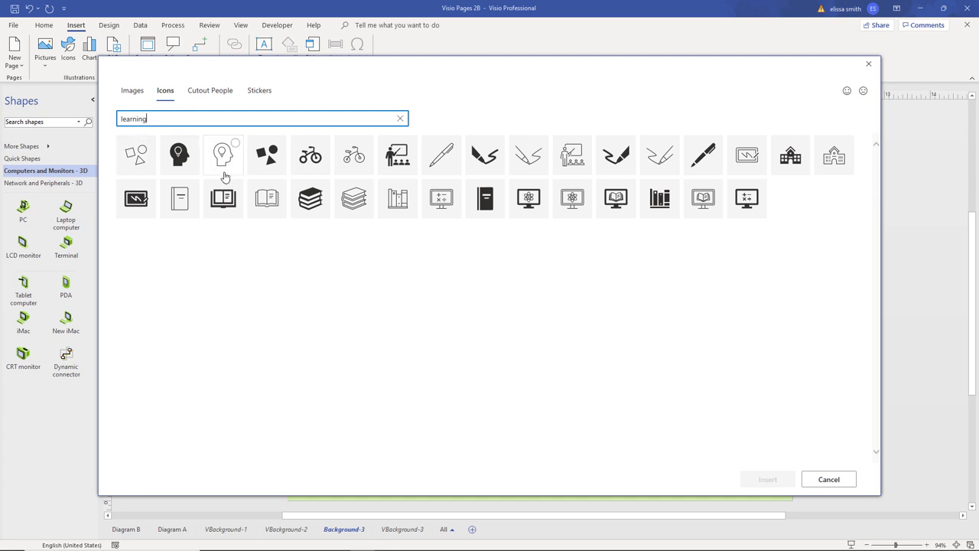
pyautogui.click(170, 160)
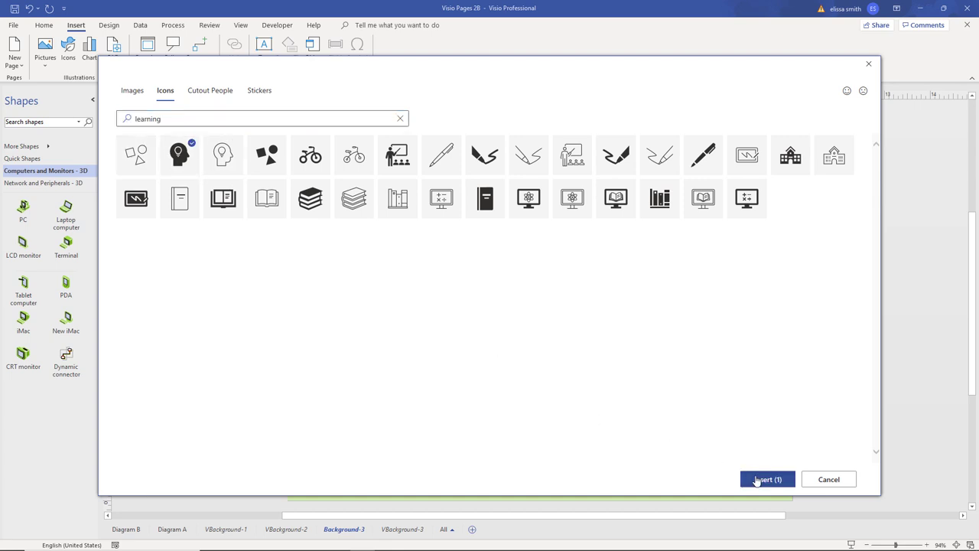
pyautogui.click(755, 479)
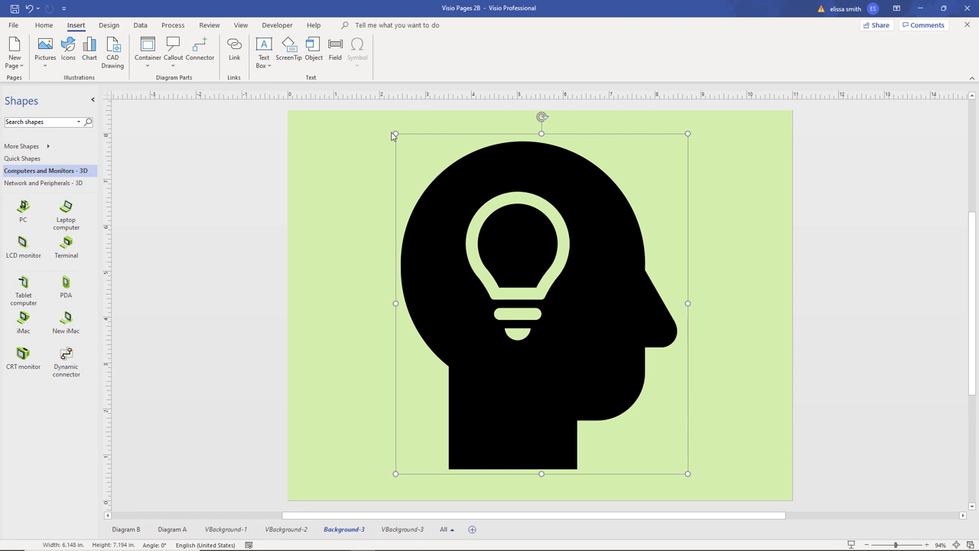
pyautogui.moveTo(394, 133); pyautogui.dragTo(325, 138)
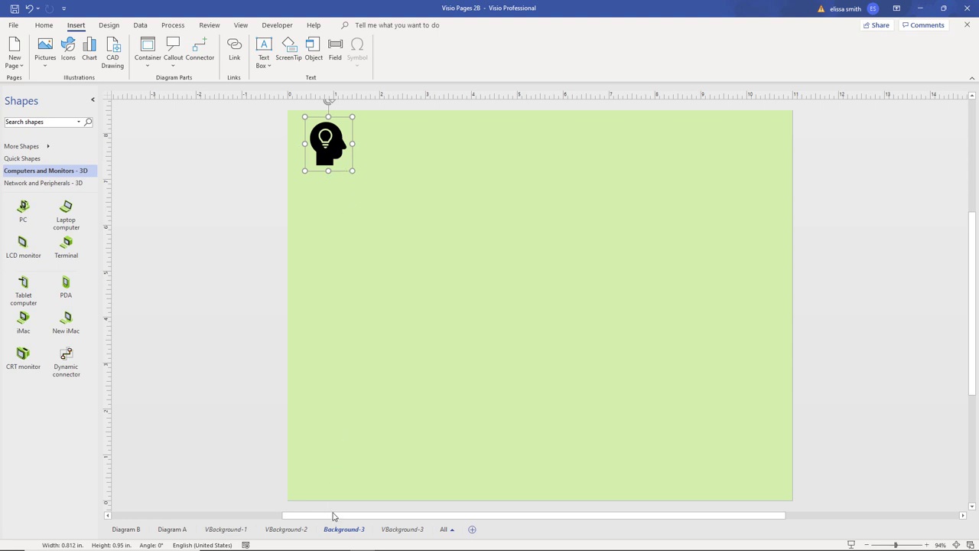
# - Set Diagram B's background page to Background-3 in Page Setup
pyautogui.rightClick(131, 530)
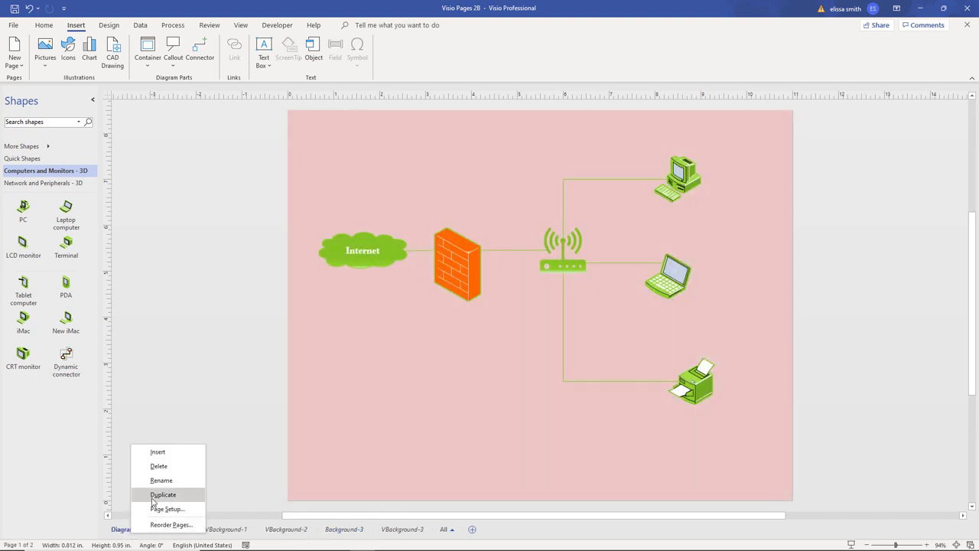
pyautogui.click(161, 509)
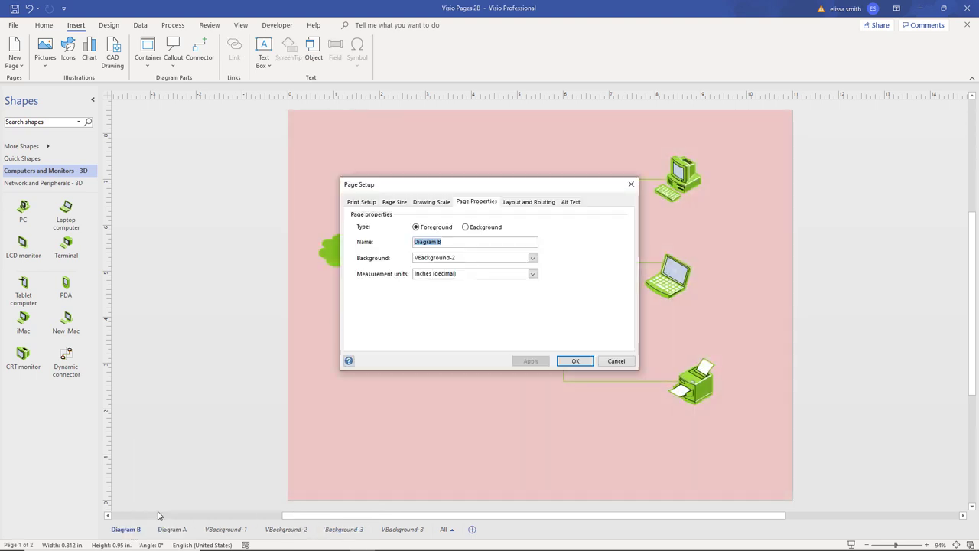
pyautogui.click(533, 259)
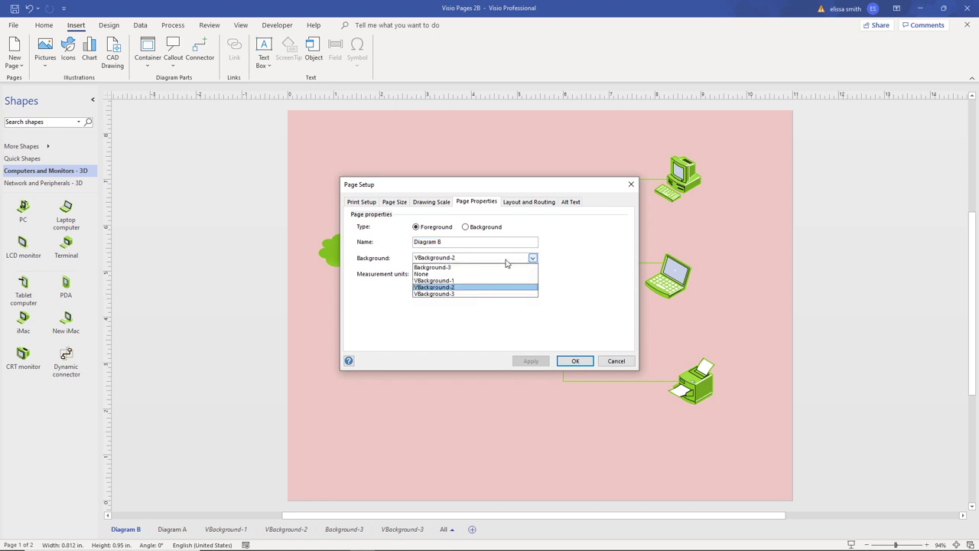
pyautogui.click(454, 268)
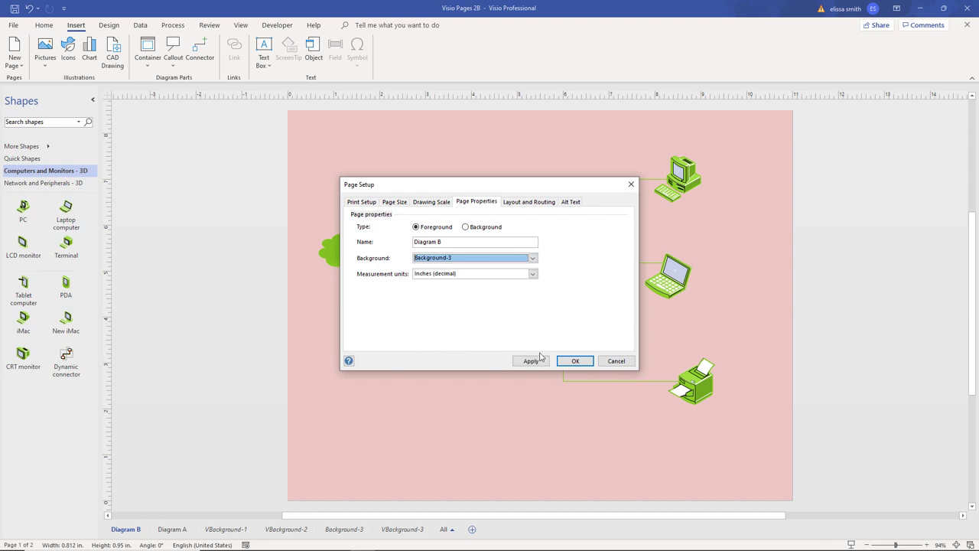
pyautogui.click(536, 362)
pyautogui.click(576, 362)
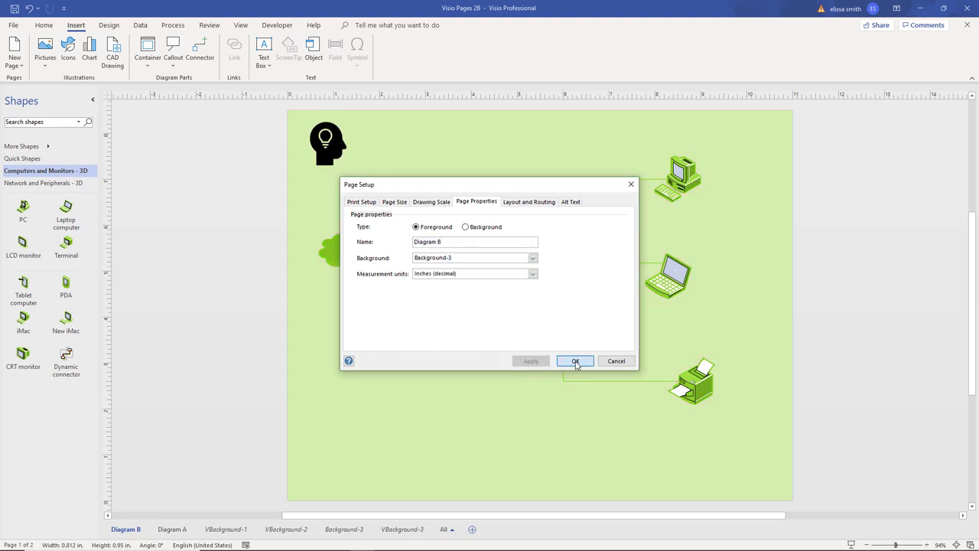
# - Set Diagram A's background page to Background-3 in Page Setup
pyautogui.rightClick(174, 529)
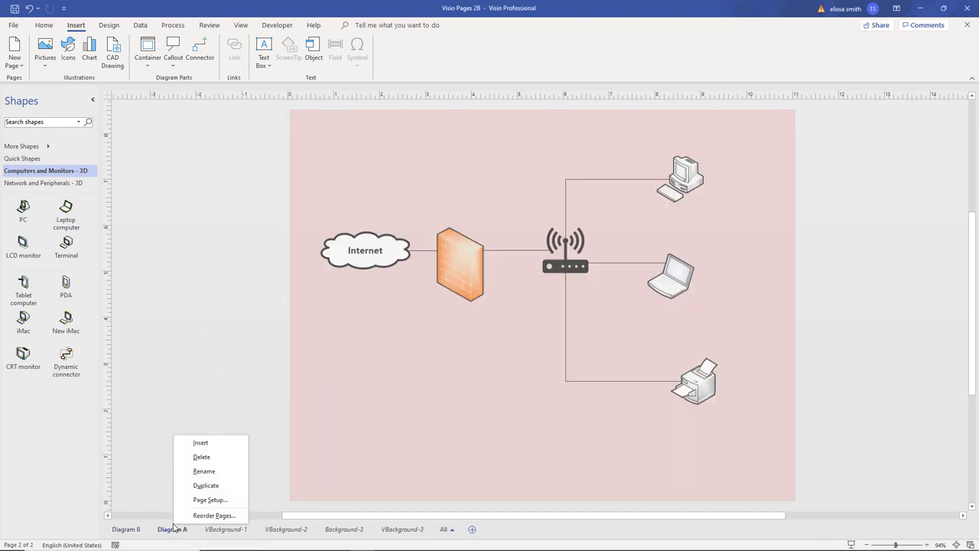
pyautogui.click(210, 500)
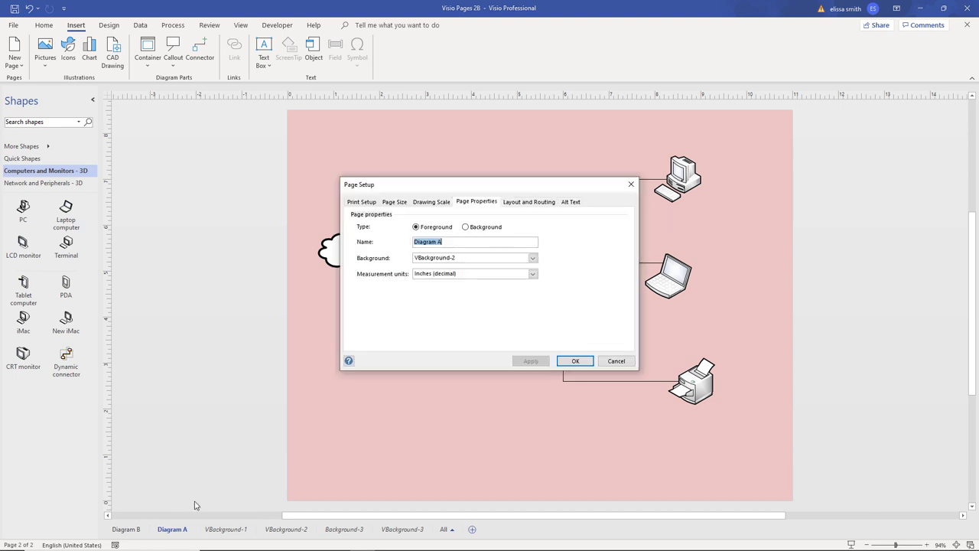
pyautogui.click(449, 259)
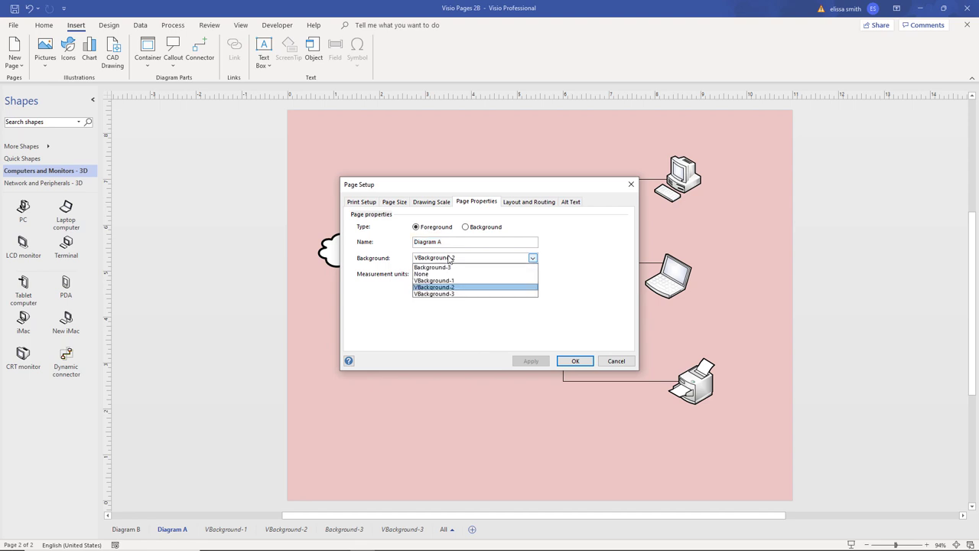
pyautogui.click(452, 272)
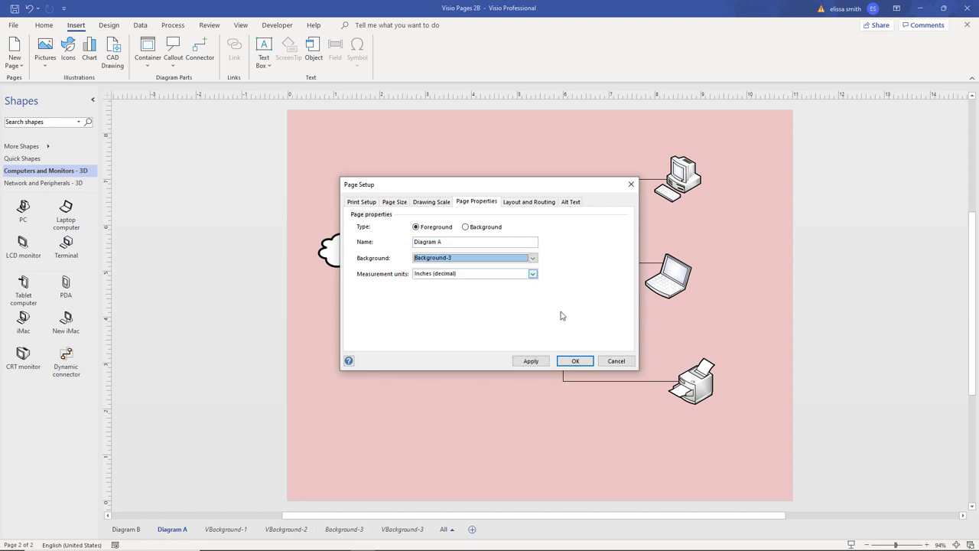
pyautogui.click(531, 361)
pyautogui.click(576, 360)
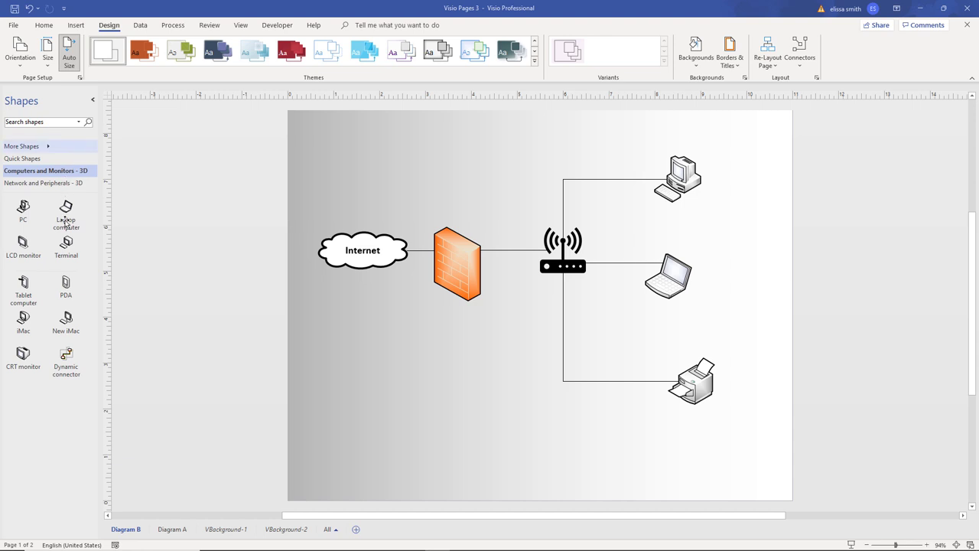
# - Switch from Diagram B to the grey-gradient VBackground-1 background page
pyautogui.click(121, 527)
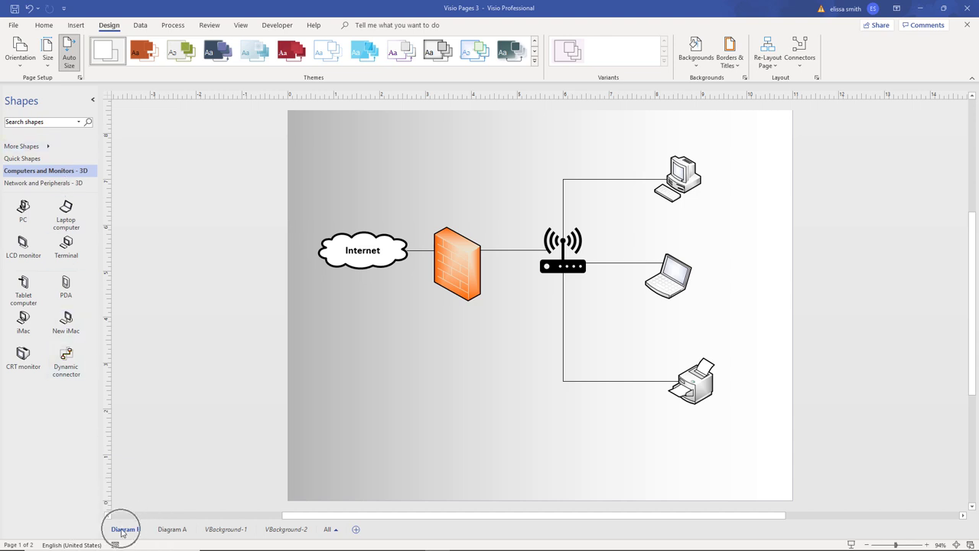
pyautogui.click(213, 533)
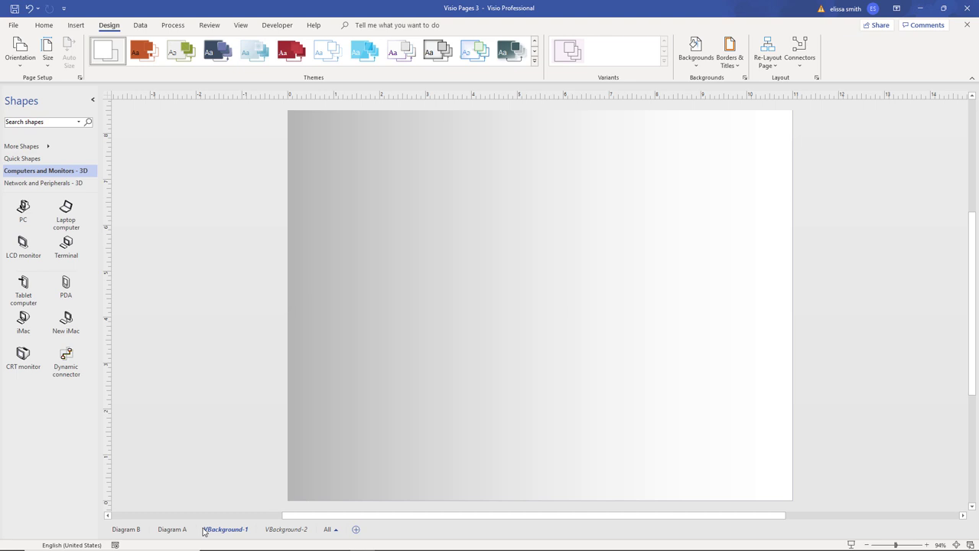
# - Add a title-bar border with date and page number to VBackground-1, then view it on Diagram B
pyautogui.click(100, 29)
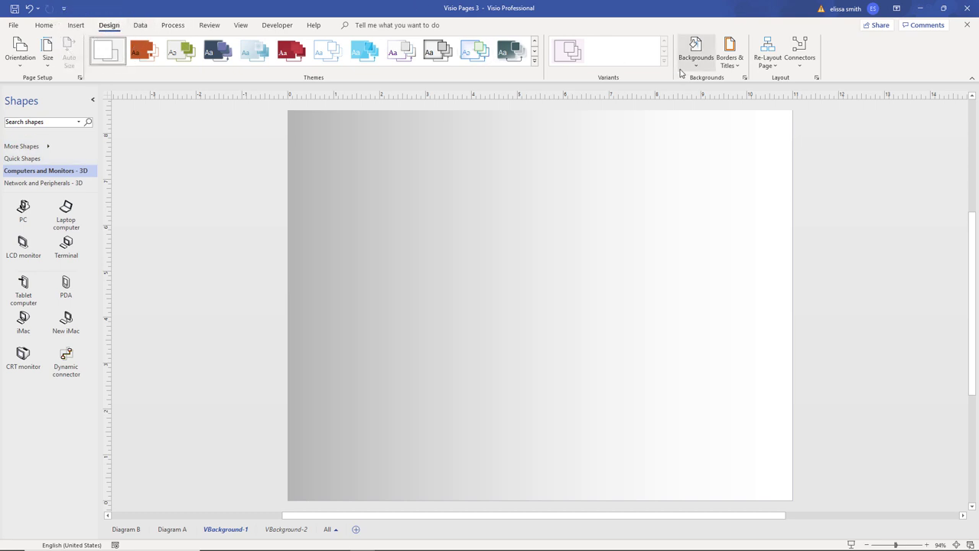
pyautogui.click(737, 68)
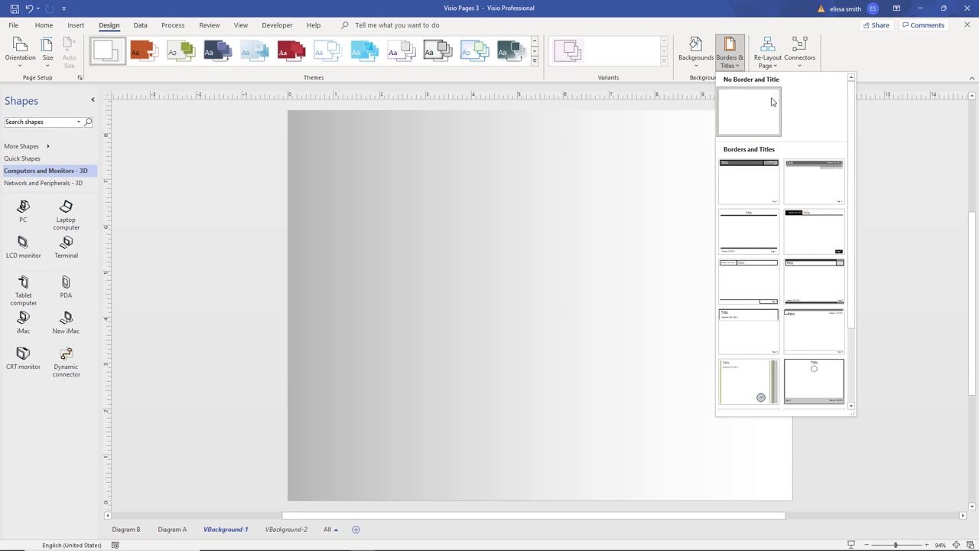
pyautogui.moveTo(855, 192); pyautogui.dragTo(856, 300)
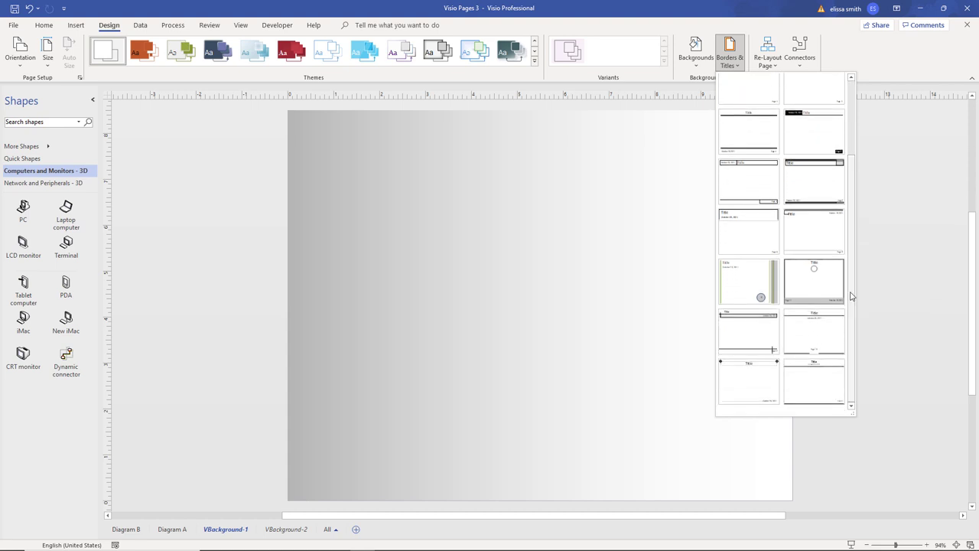
pyautogui.click(815, 187)
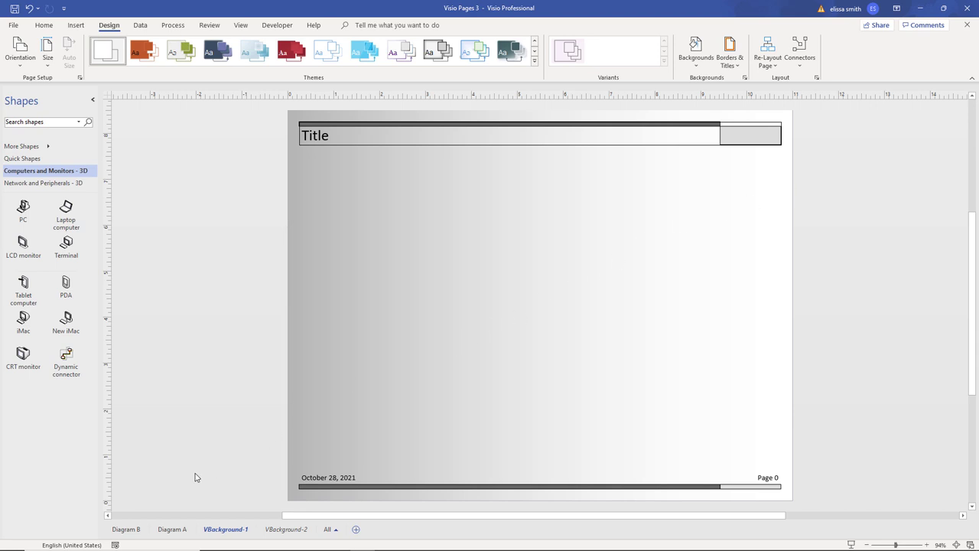
pyautogui.click(122, 528)
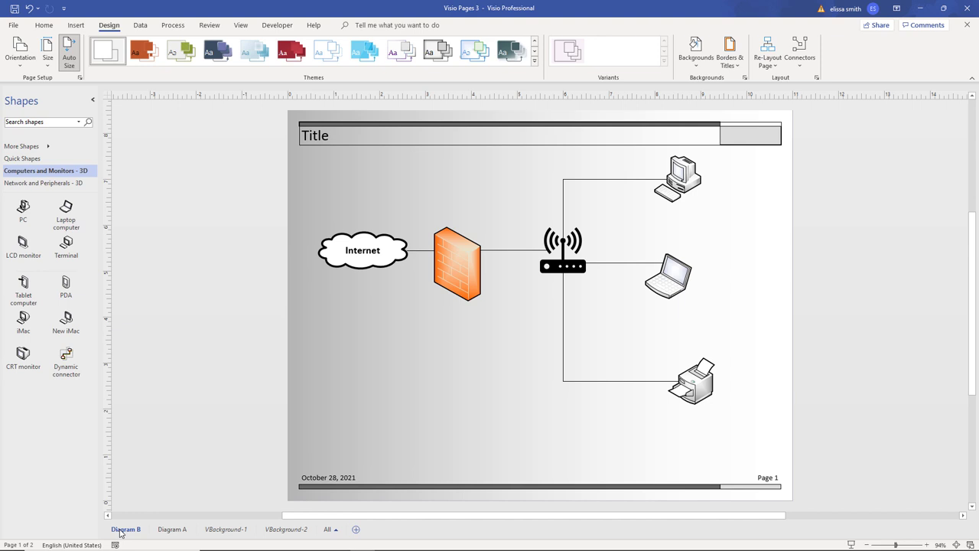
# - Retitle the VBackground-1 border 'Diagram B' and return to the Diagram B page
pyautogui.click(213, 531)
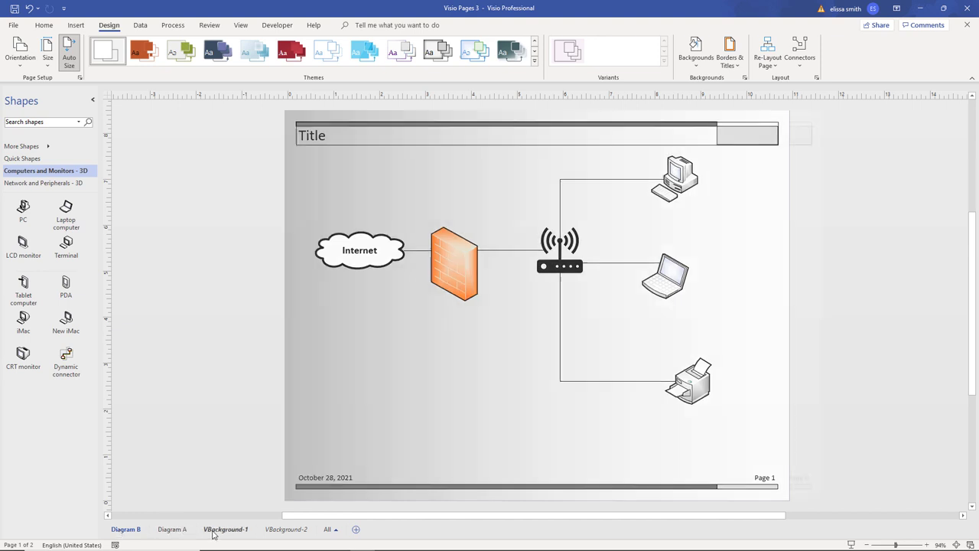
pyautogui.doubleClick(318, 136)
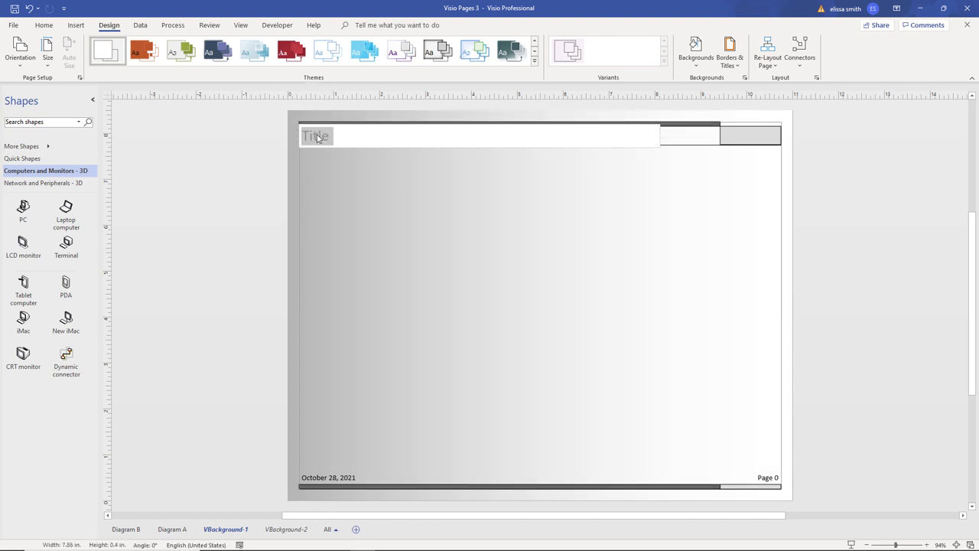
pyautogui.write('Diagra')
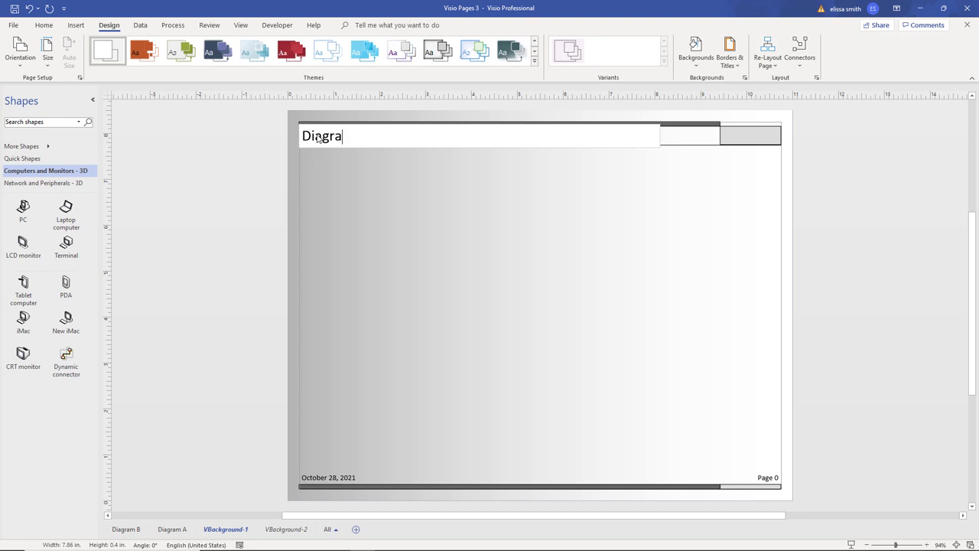
pyautogui.write('m B')
pyautogui.click(127, 530)
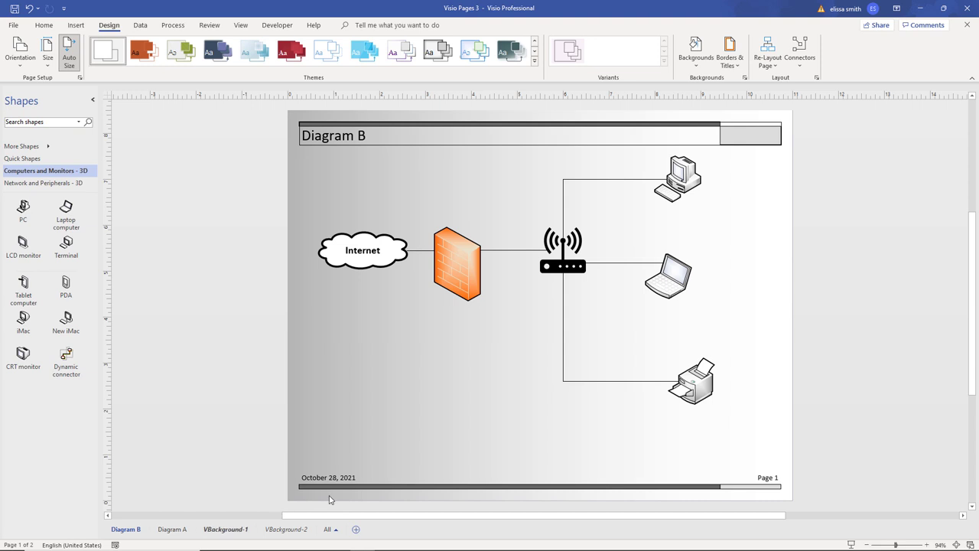
pyautogui.click(775, 482)
# - Add a title border to the VBackground-2 background page
pyautogui.click(180, 531)
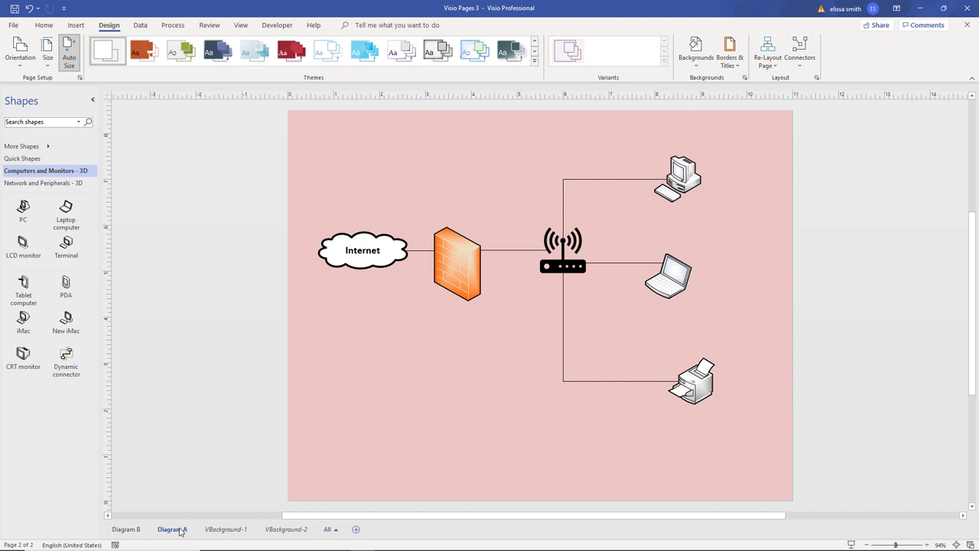
pyautogui.click(280, 530)
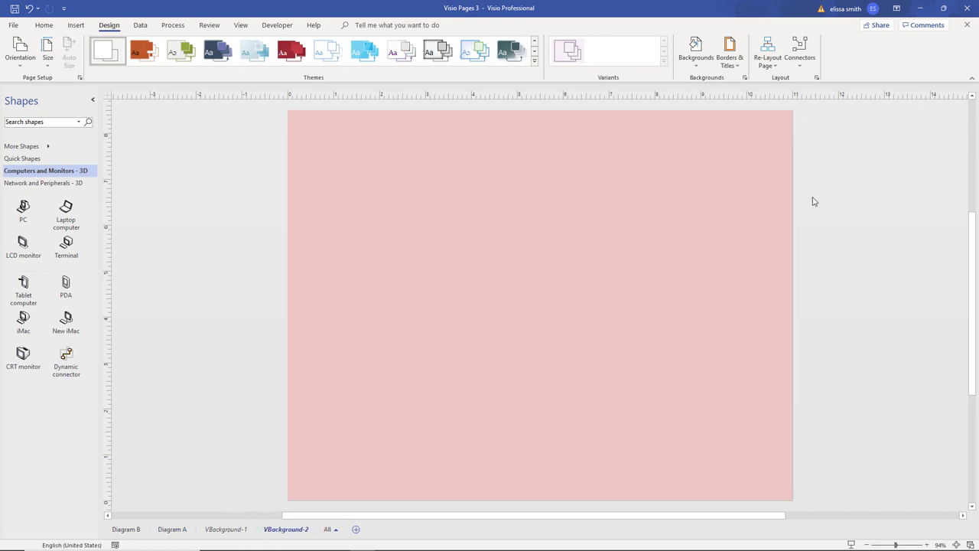
pyautogui.click(731, 64)
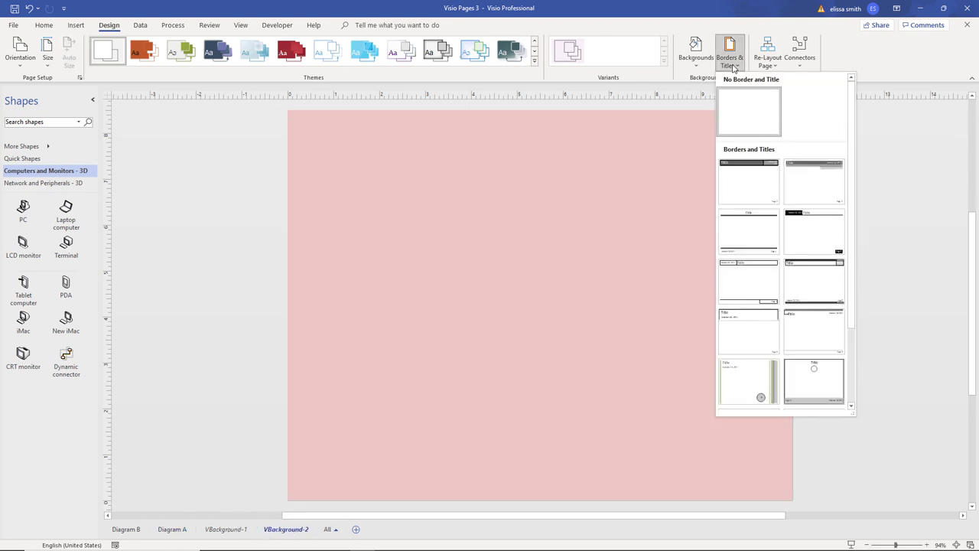
pyautogui.click(810, 238)
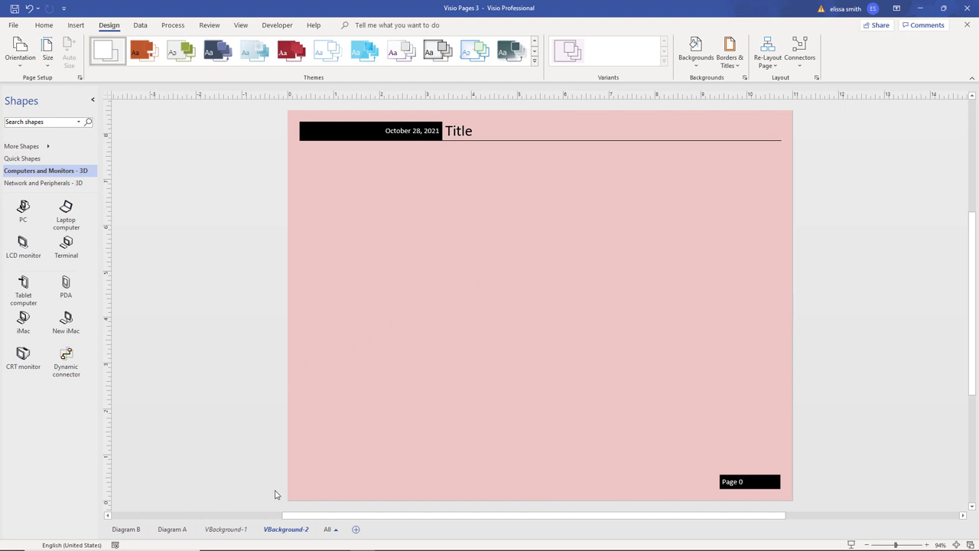
# - Set the border's title text to 'Diagram A' and return to the Diagram A page
pyautogui.click(295, 536)
pyautogui.doubleClick(456, 133)
pyautogui.write('Diagram')
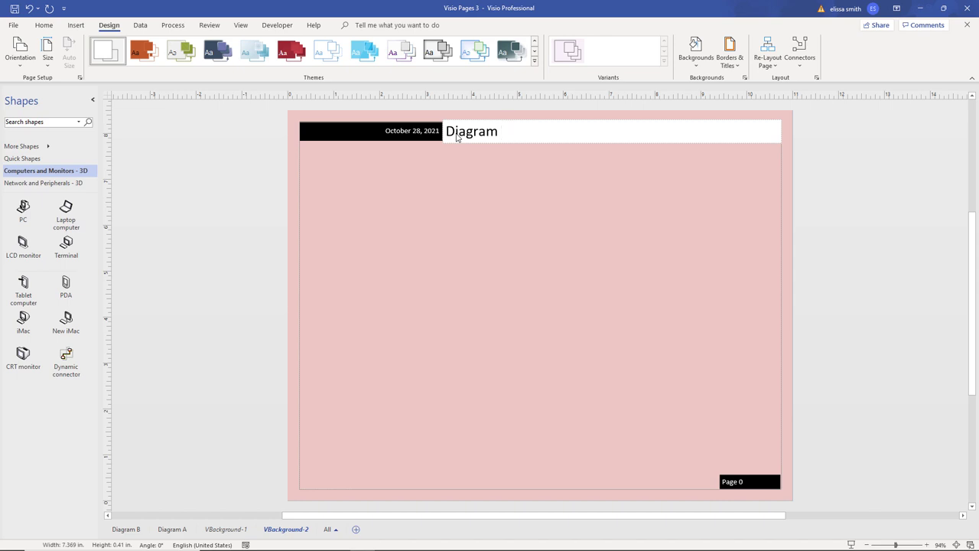
pyautogui.write(' A')
pyautogui.click(173, 530)
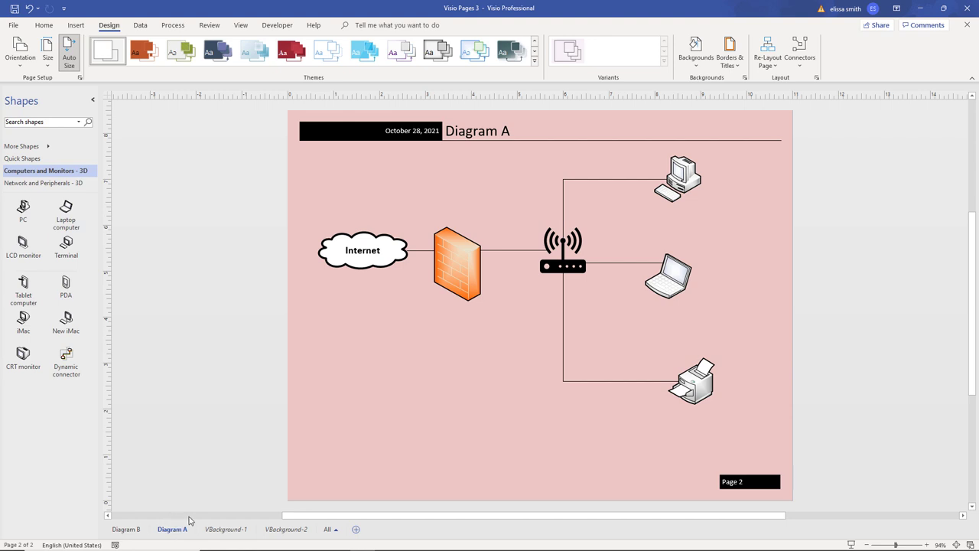
# - Remove the border and title from VBackground-1, then go back to the Diagram B page
pyautogui.click(213, 533)
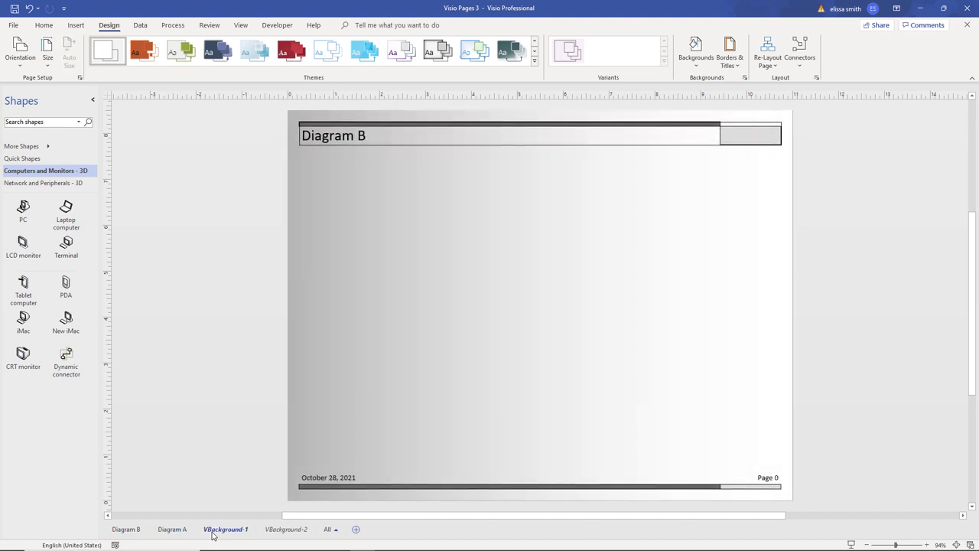
pyautogui.click(731, 66)
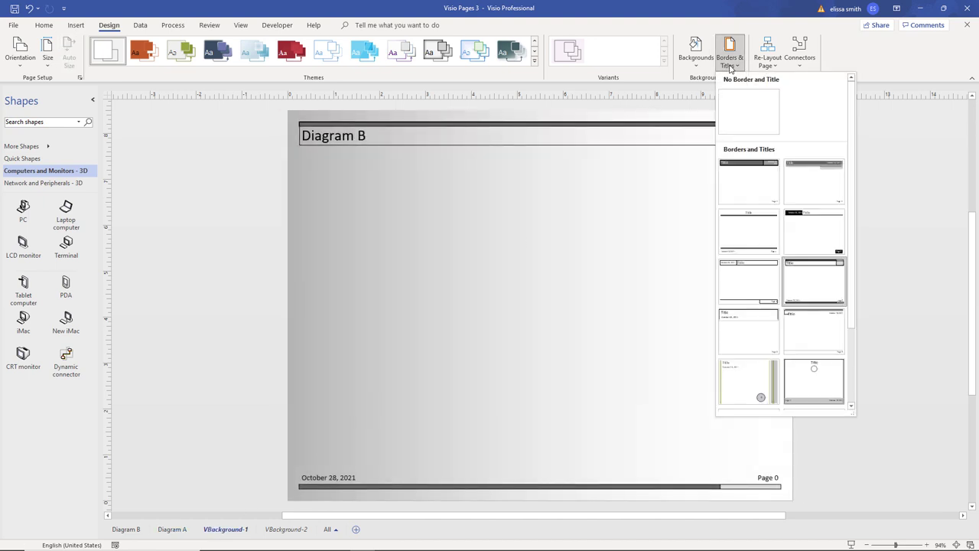
pyautogui.click(746, 112)
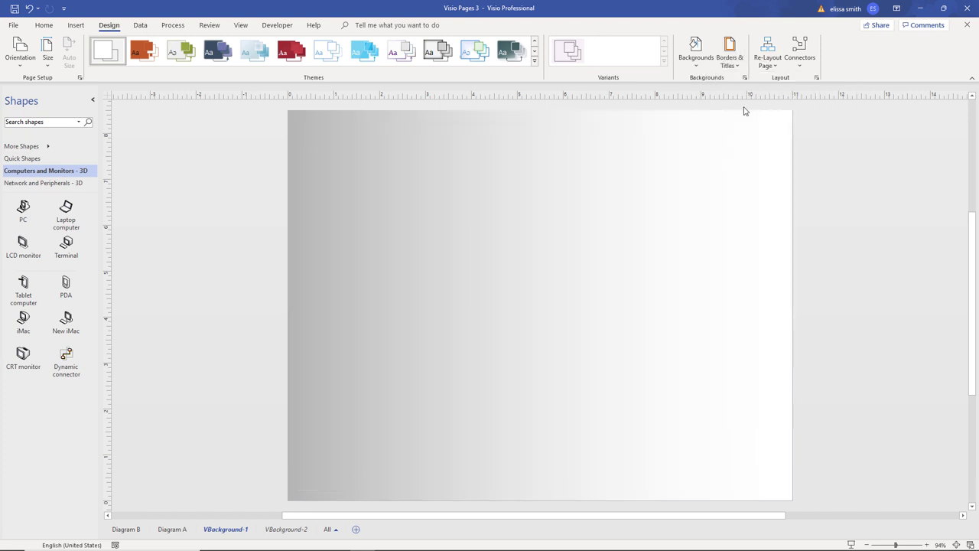
pyautogui.click(124, 529)
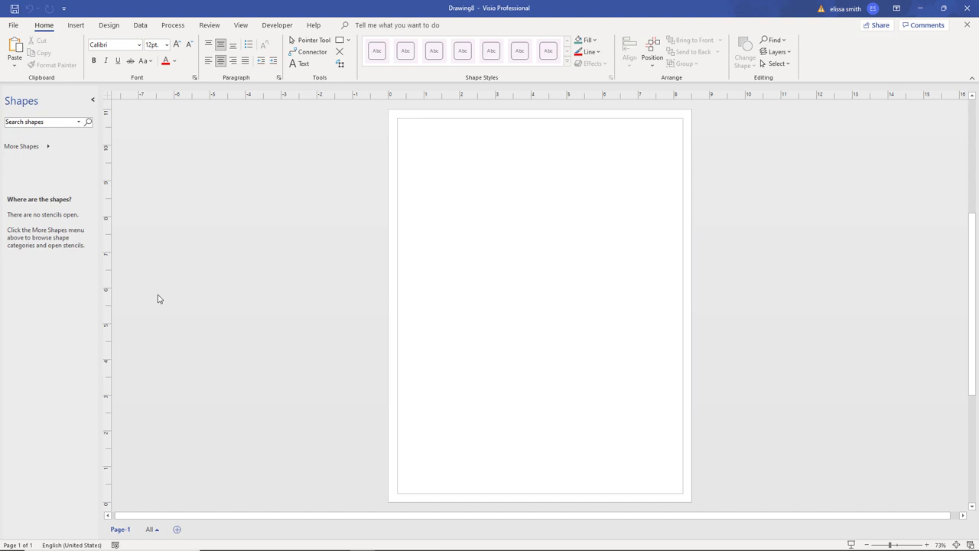
# - Draw an ellipse near the top of the blank page with the Ellipse tool
pyautogui.click(460, 9)
pyautogui.click(48, 28)
pyautogui.click(299, 78)
pyautogui.click(347, 41)
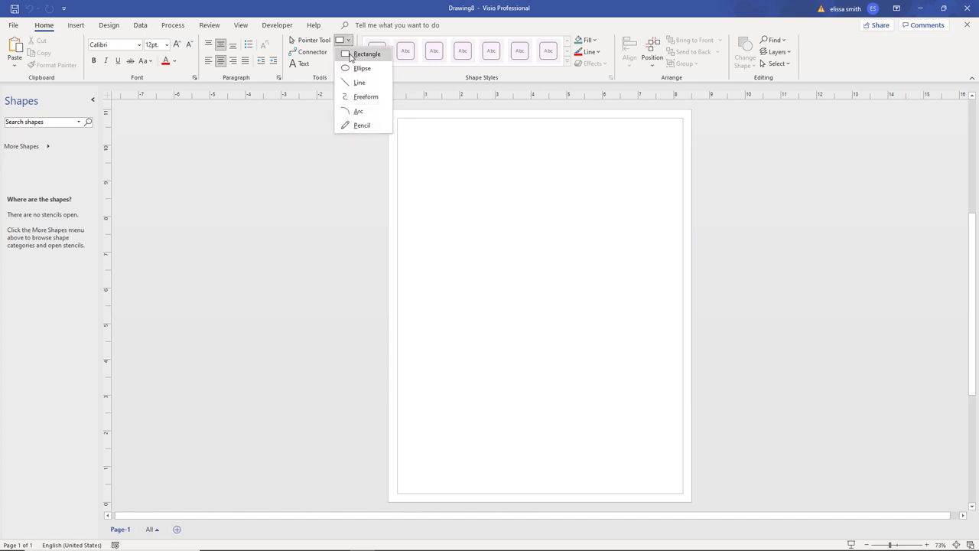
pyautogui.click(351, 70)
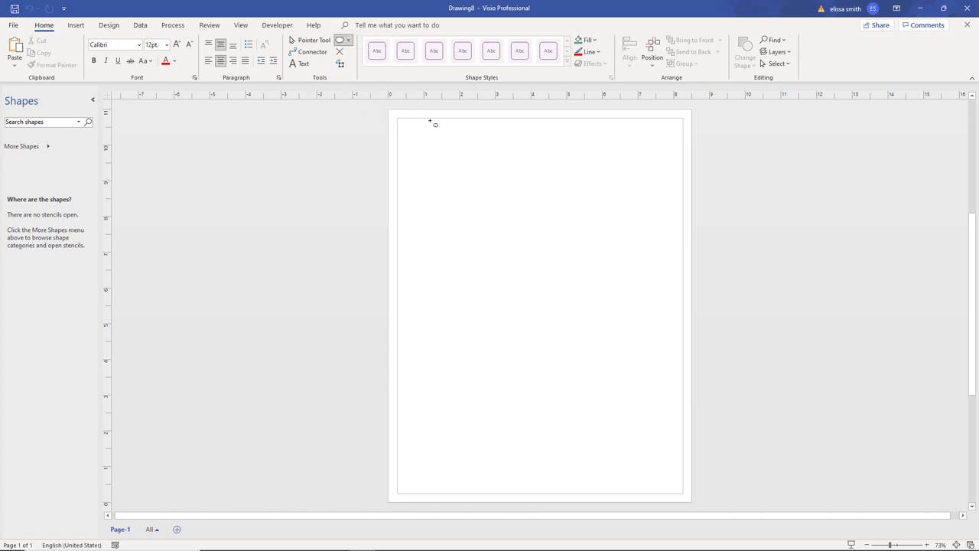
pyautogui.moveTo(477, 180); pyautogui.dragTo(567, 237)
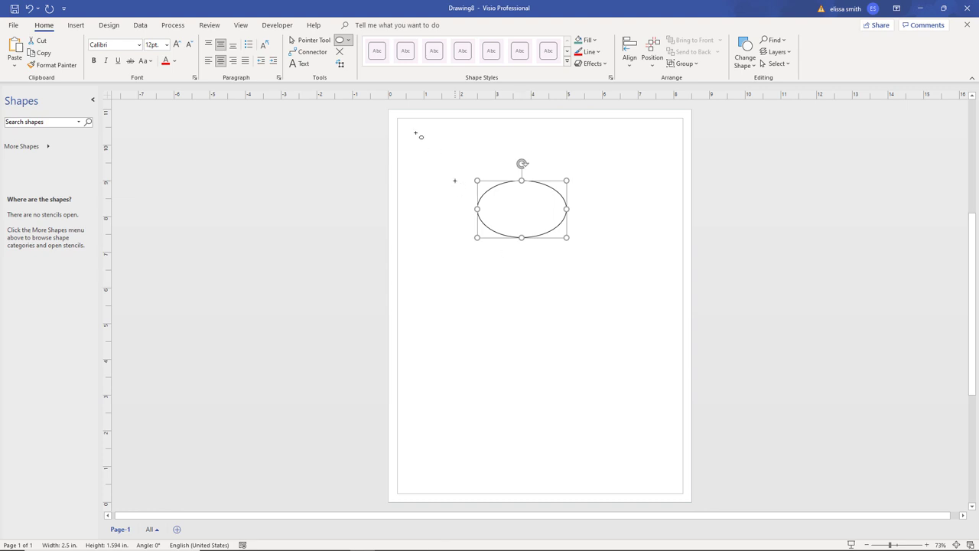
# - Draw a tall rectangle over the middle of the ellipse
pyautogui.click(349, 40)
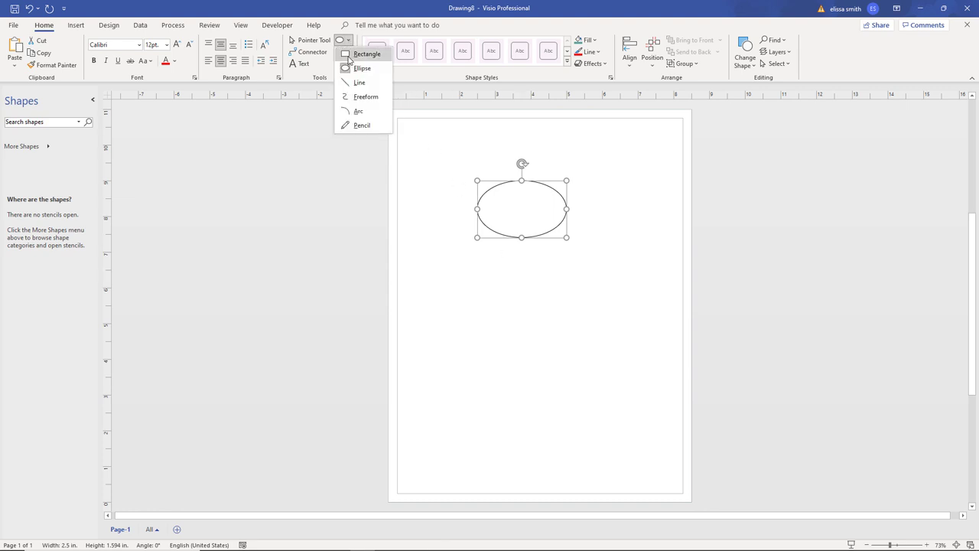
pyautogui.click(350, 58)
pyautogui.moveTo(495, 163)
pyautogui.mouseDown()
pyautogui.moveTo(502, 237)
pyautogui.moveTo(549, 251)
pyautogui.mouseUp()
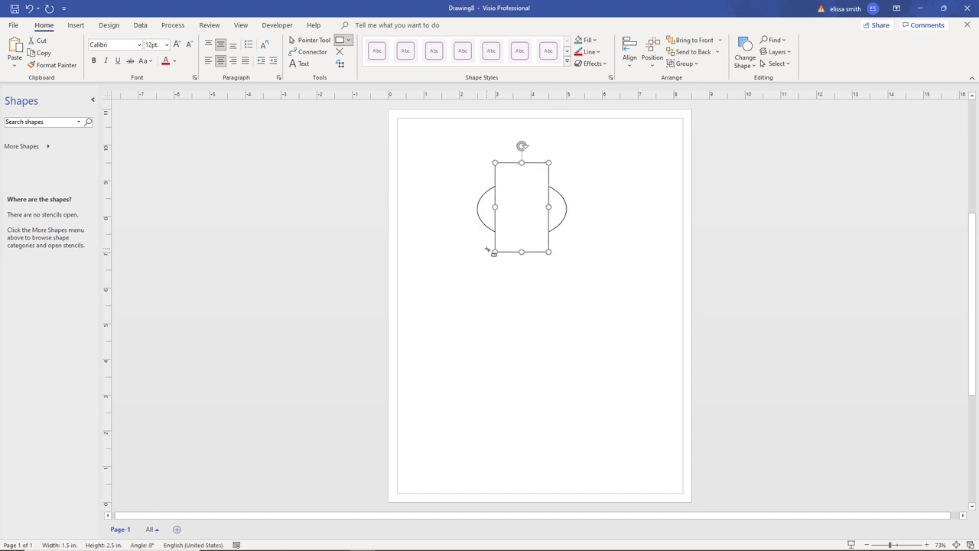
# - Shrink the rectangle to about 1.25 × 2.083 in using its corner handles
pyautogui.click(303, 43)
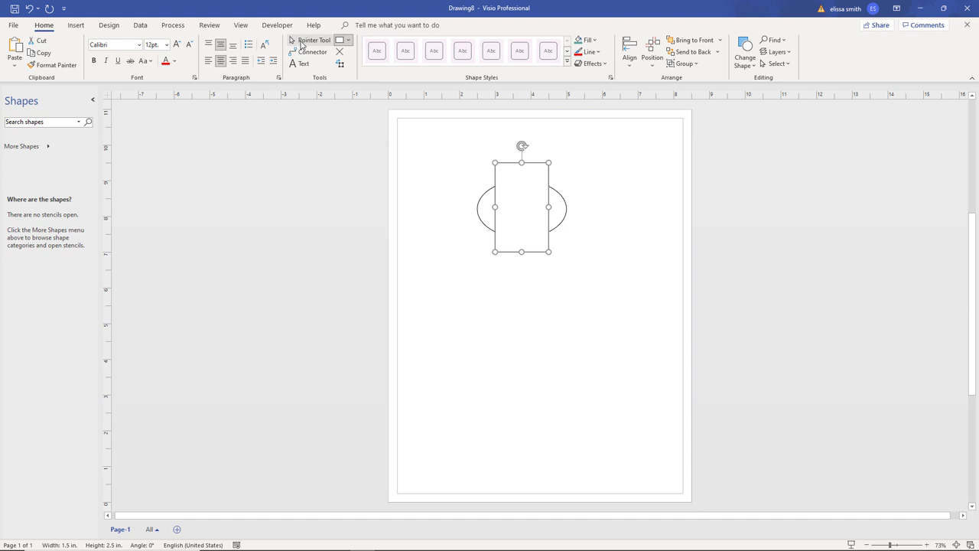
pyautogui.click(302, 43)
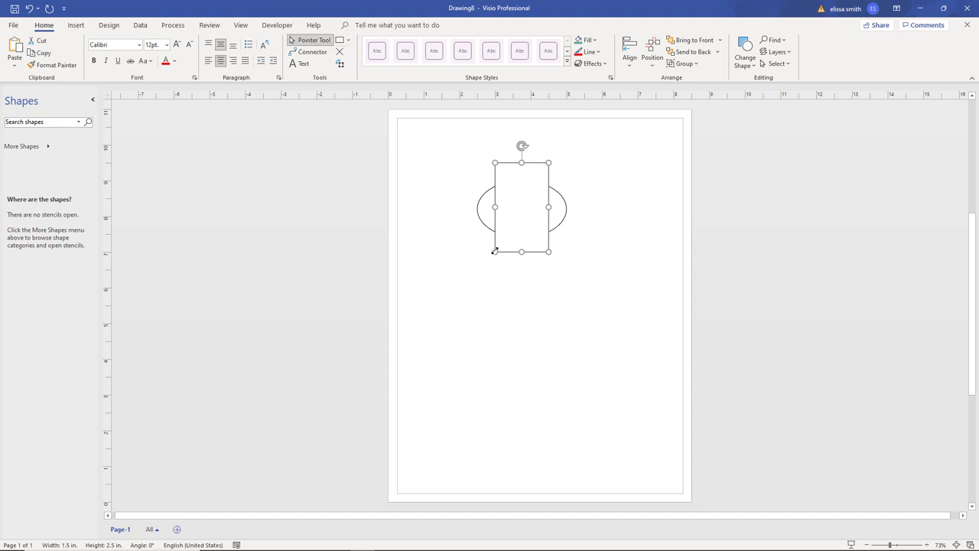
pyautogui.moveTo(495, 251); pyautogui.dragTo(501, 242)
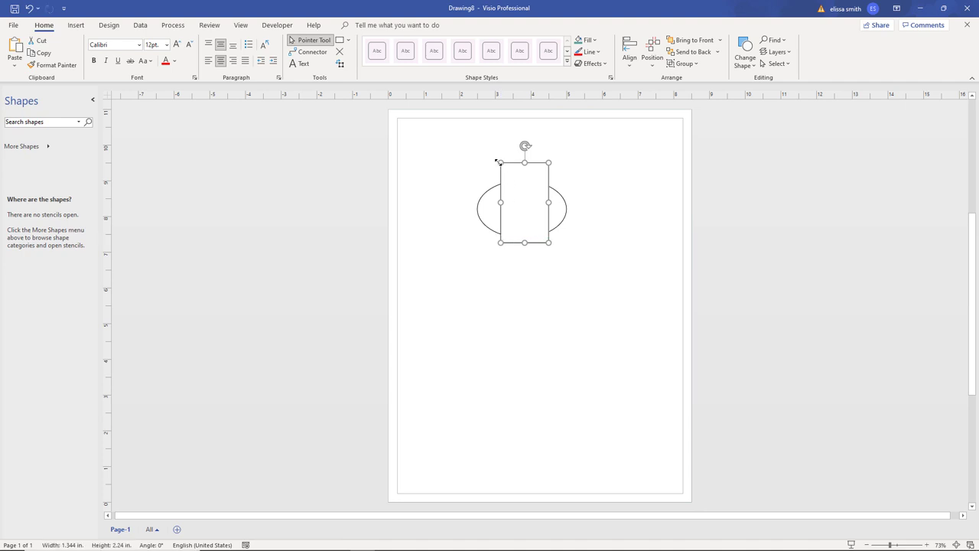
pyautogui.moveTo(497, 161); pyautogui.dragTo(507, 179)
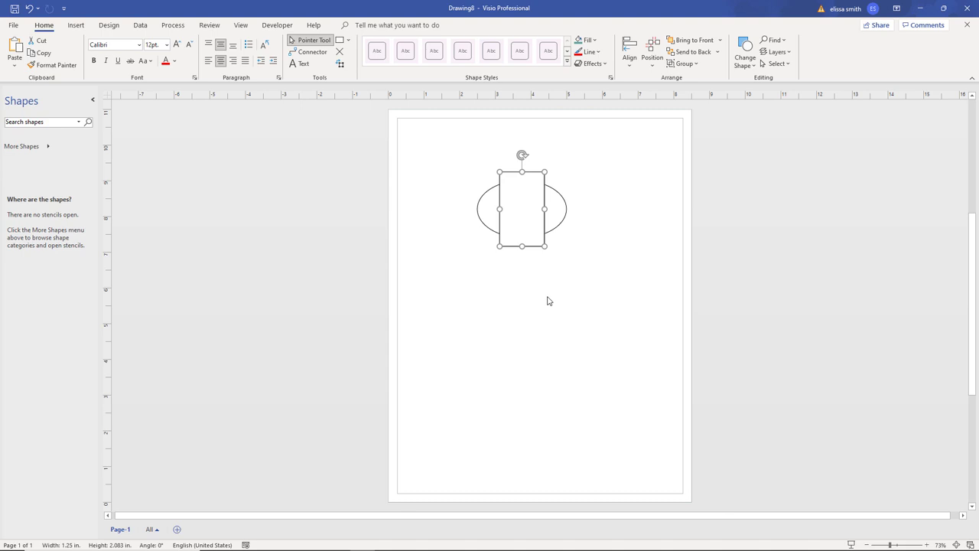
# - Label the rectangle 'Great Job'
pyautogui.write('Great')
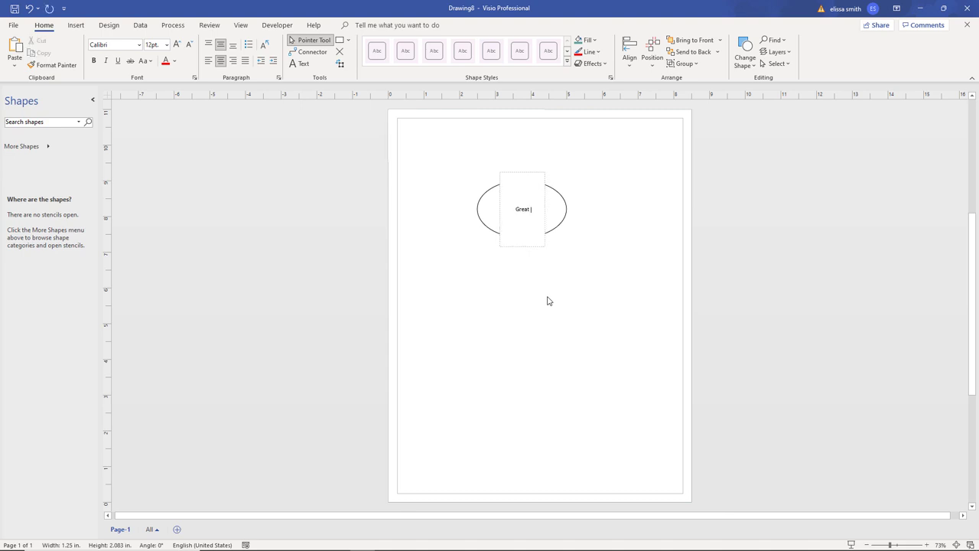
pyautogui.write(' jo')
pyautogui.press('BackSpace')
pyautogui.press('BackSpace')
pyautogui.write('Job')
pyautogui.click(609, 297)
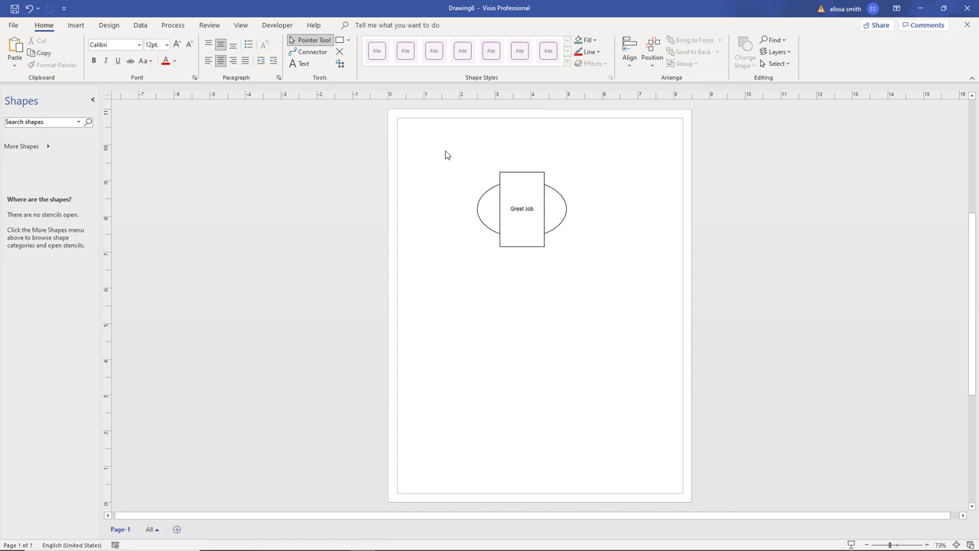
# - Give both shapes an orange fill and thick 4½ pt red outlines
pyautogui.moveTo(446, 152); pyautogui.dragTo(633, 315)
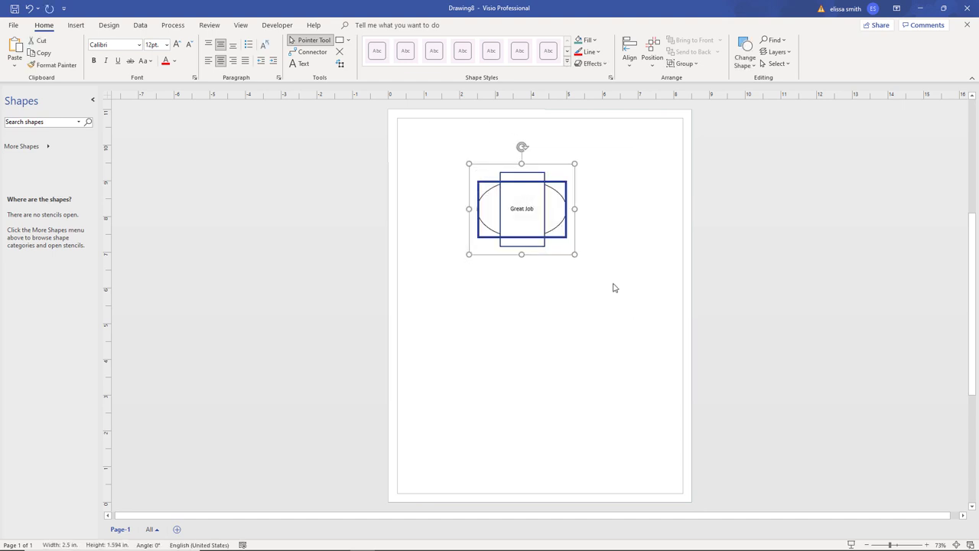
pyautogui.click(480, 82)
pyautogui.click(594, 40)
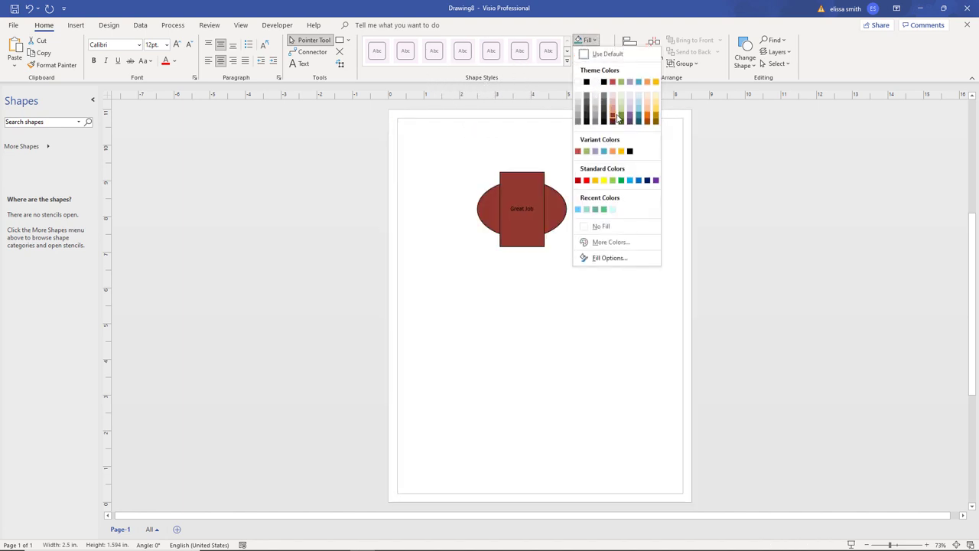
pyautogui.press('Escape')
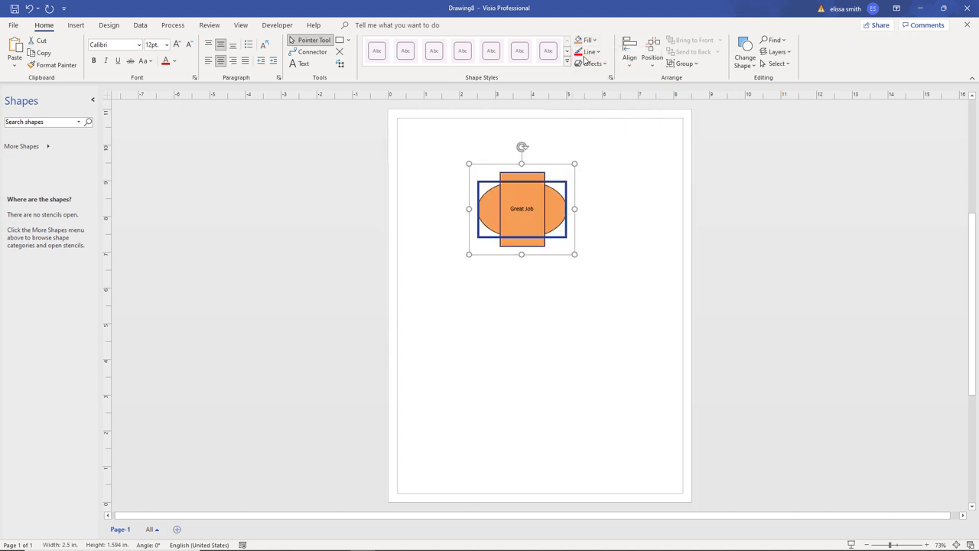
pyautogui.click(590, 51)
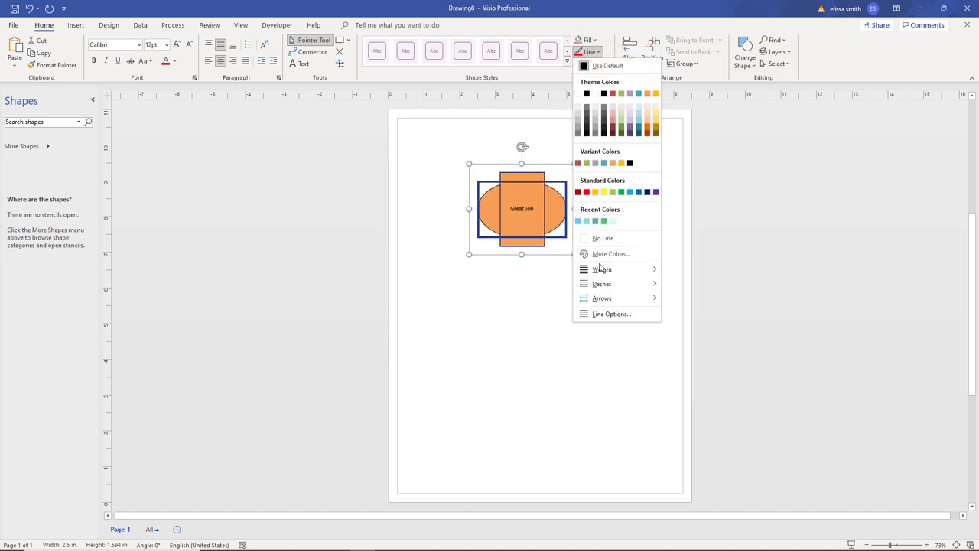
pyautogui.moveTo(603, 270)
pyautogui.click(682, 380)
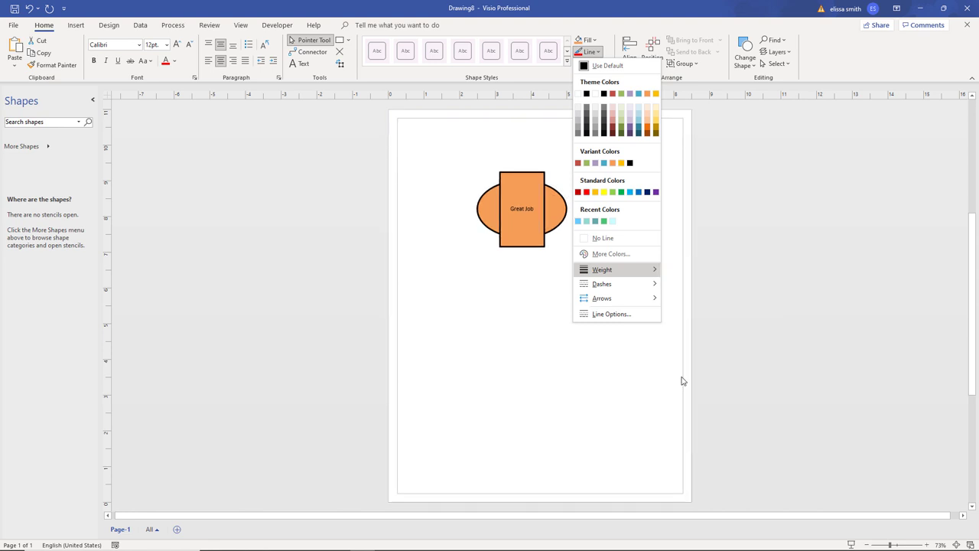
pyautogui.click(591, 51)
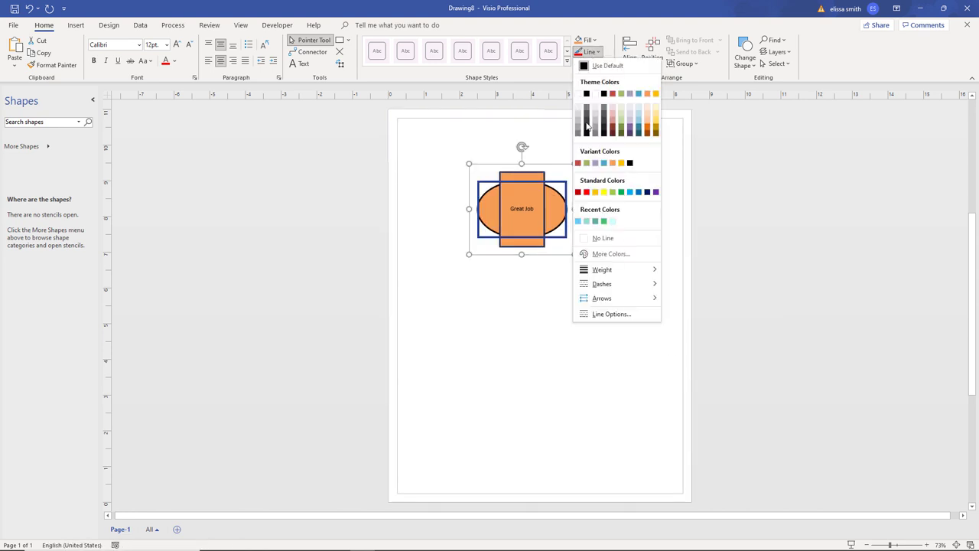
pyautogui.moveTo(589, 271)
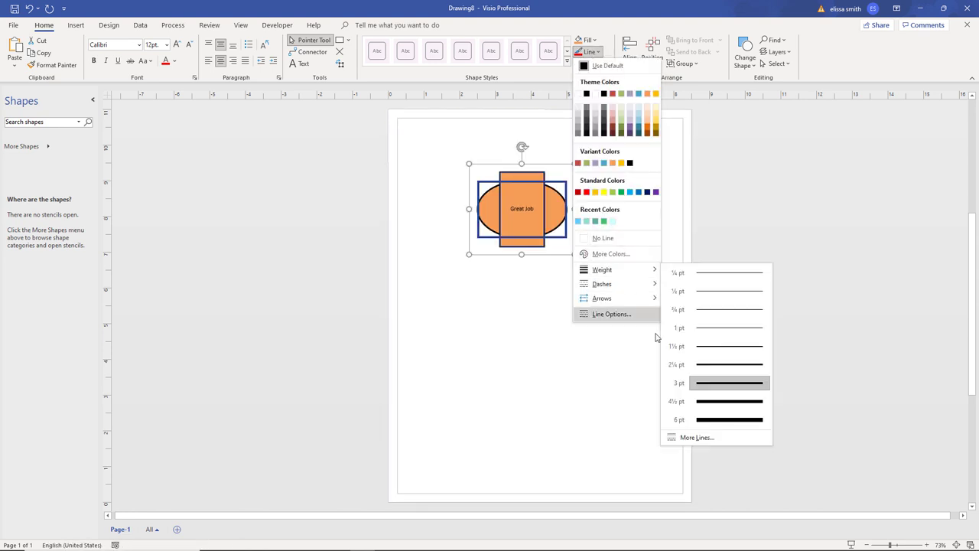
pyautogui.click(681, 402)
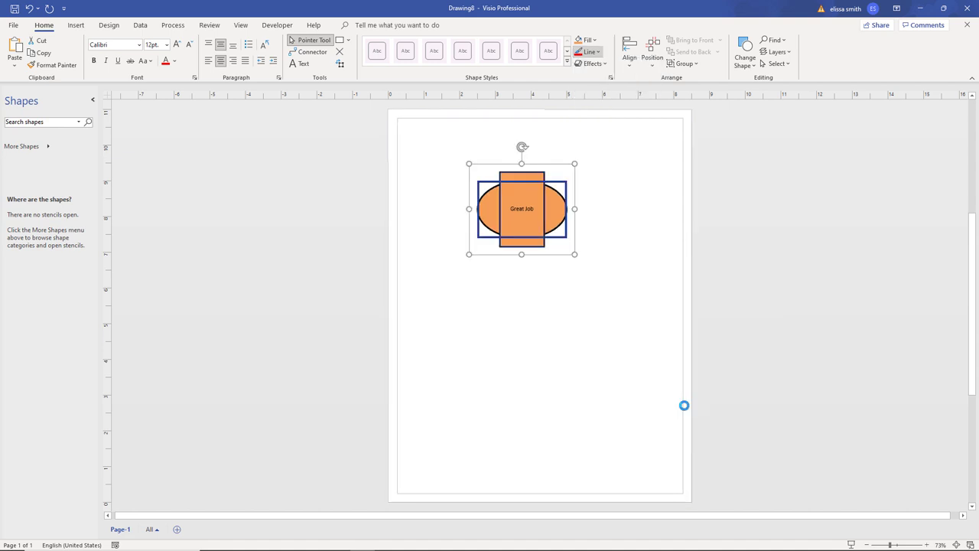
pyautogui.click(591, 51)
pyautogui.click(586, 192)
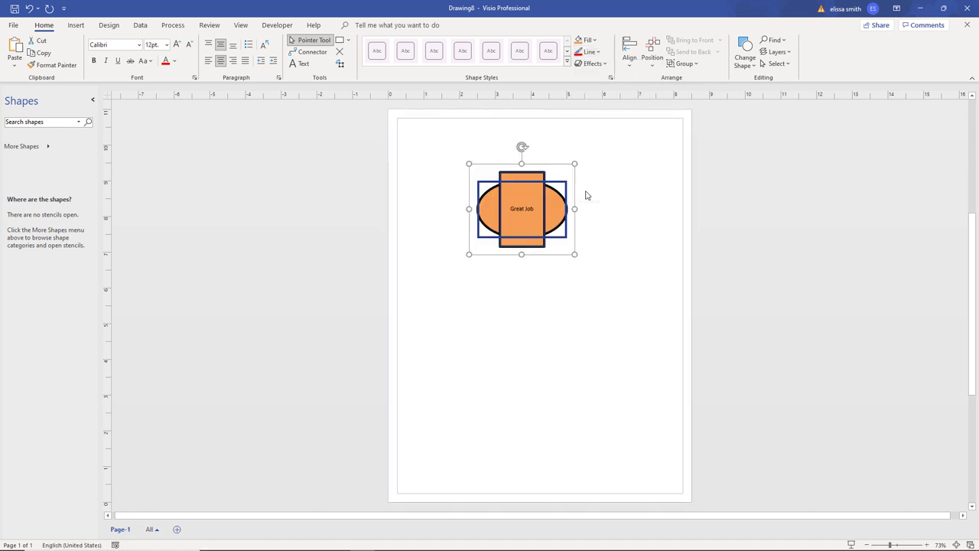
# - Fill the ellipse yellow, leaving shape effects unchanged
pyautogui.click(602, 64)
pyautogui.moveTo(604, 134)
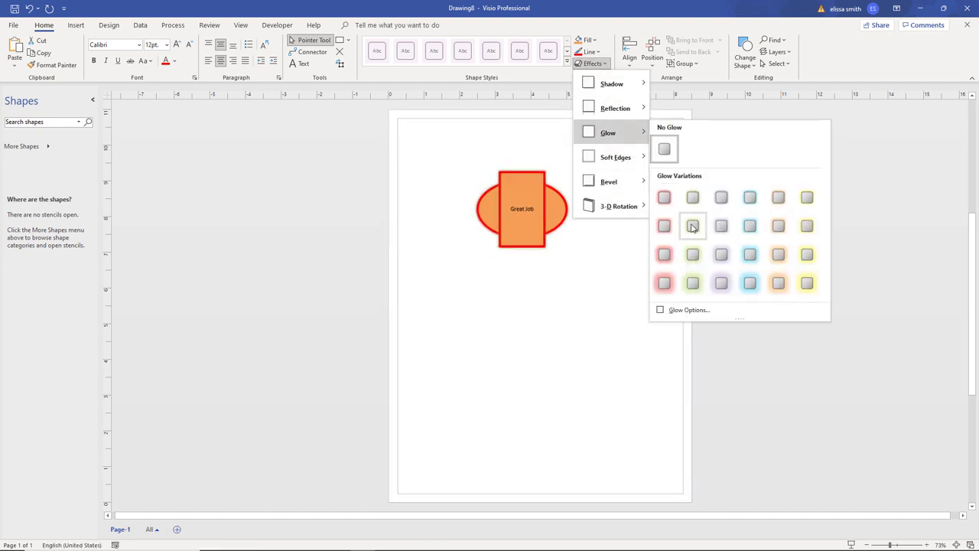
pyautogui.press('Escape')
pyautogui.click(648, 271)
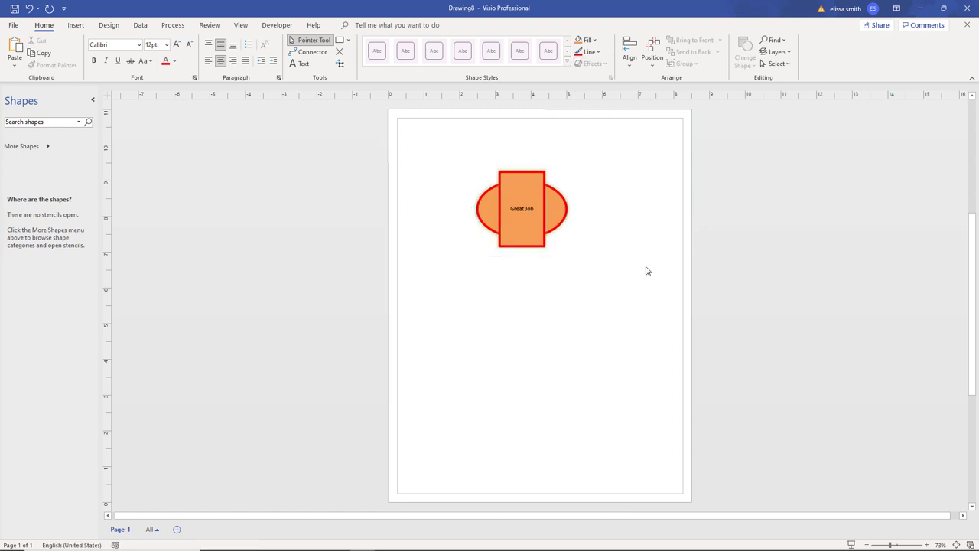
pyautogui.click(557, 213)
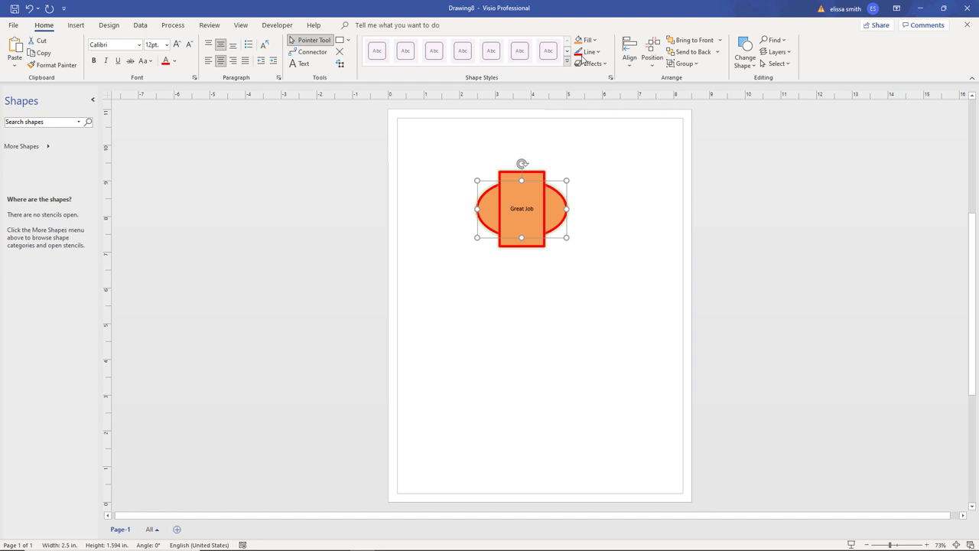
pyautogui.click(587, 40)
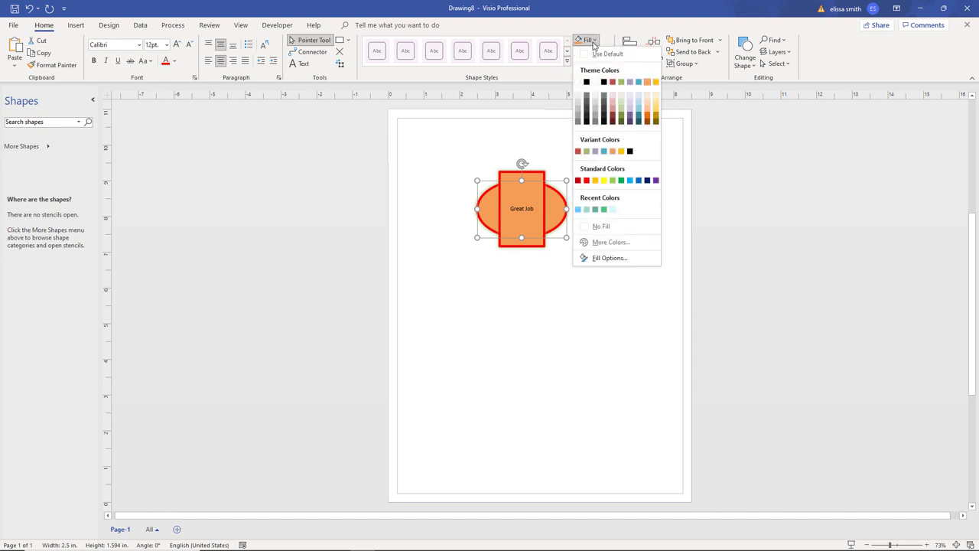
pyautogui.click(604, 179)
pyautogui.click(600, 241)
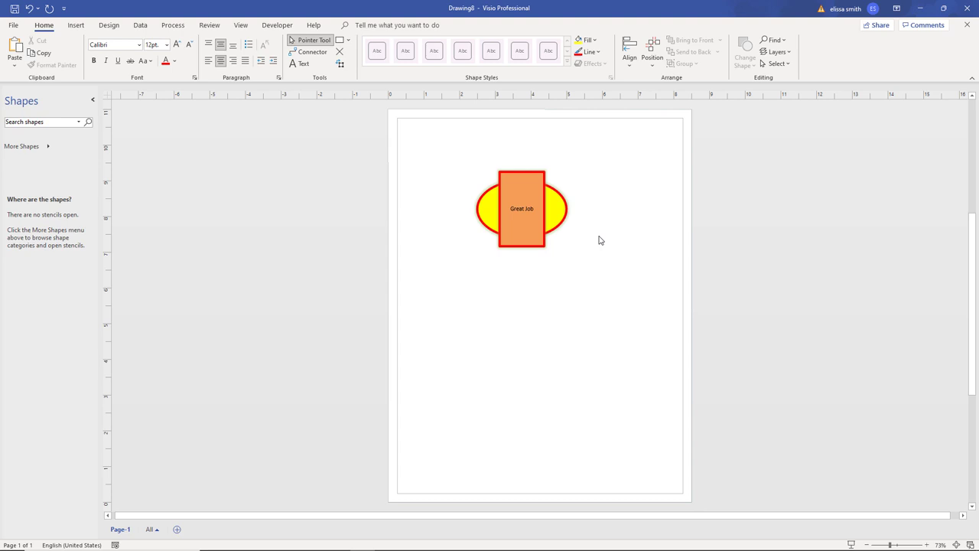
# - Group the ellipse and the Great Job rectangle into one shape
pyautogui.click(538, 236)
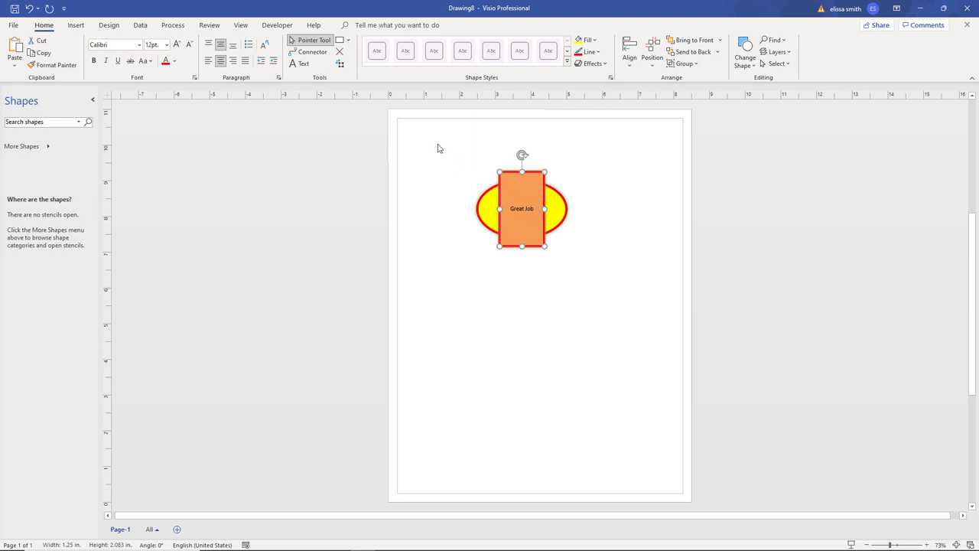
pyautogui.moveTo(439, 141); pyautogui.dragTo(628, 283)
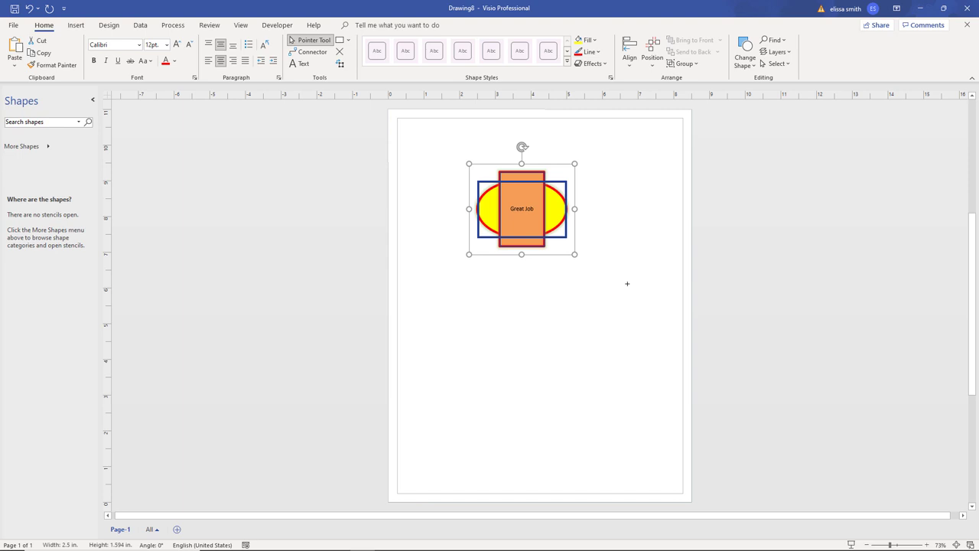
pyautogui.click(623, 76)
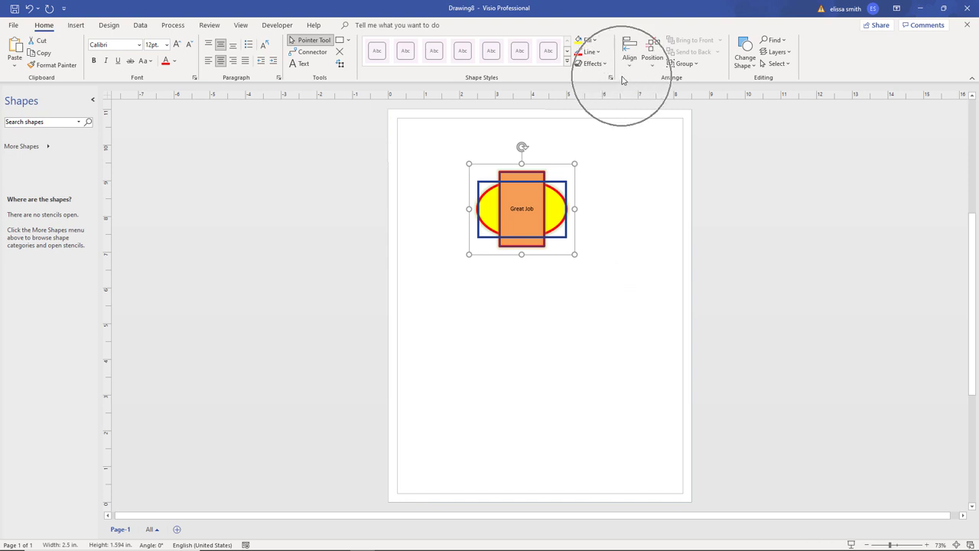
pyautogui.click(685, 64)
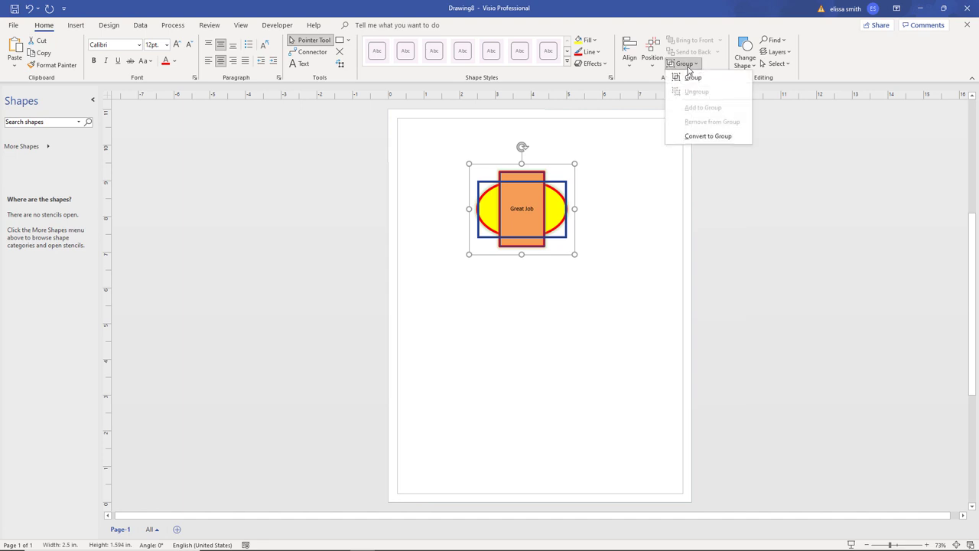
pyautogui.click(692, 77)
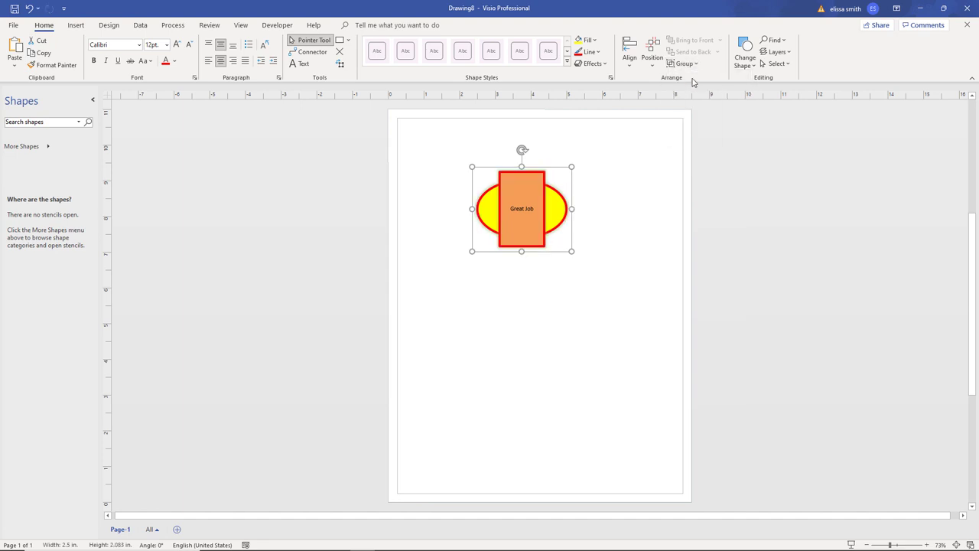
# - Nudge the grouped shape slightly up-left and reselect it
pyautogui.moveTo(508, 190); pyautogui.dragTo(543, 339)
pyautogui.moveTo(570, 209); pyautogui.dragTo(533, 253)
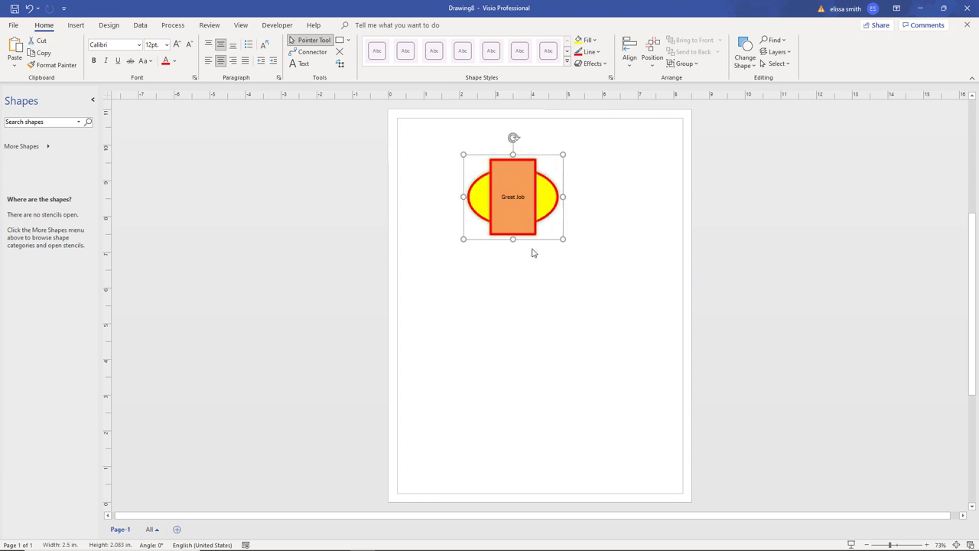
pyautogui.click(534, 310)
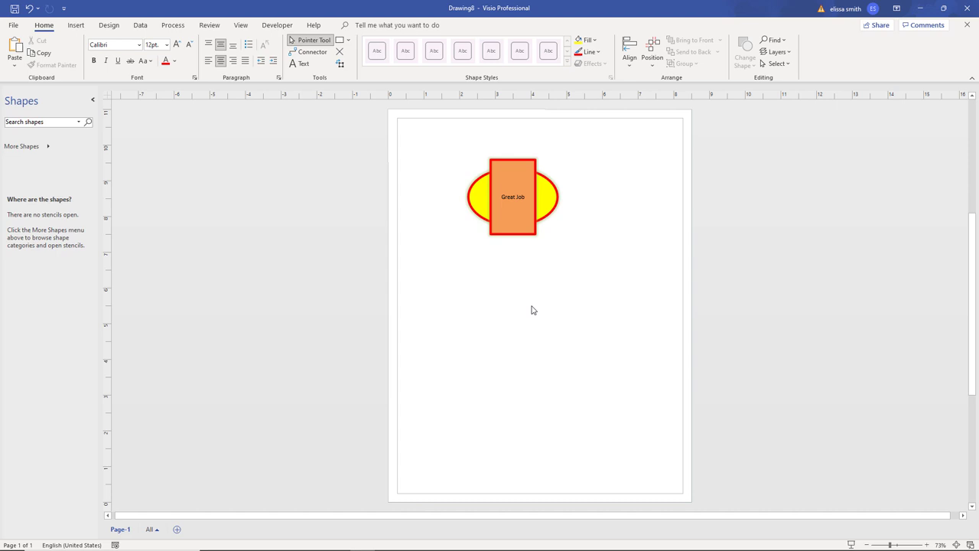
pyautogui.click(521, 214)
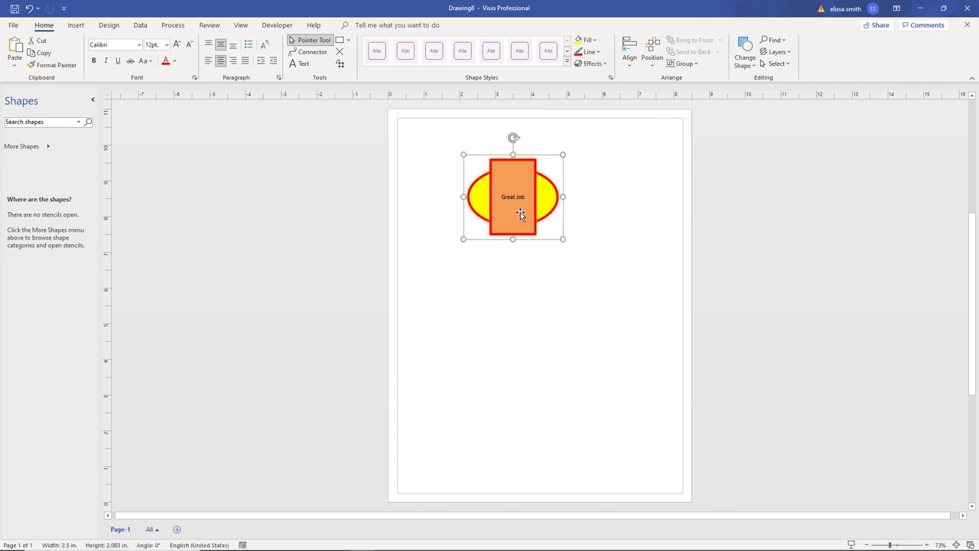
pyautogui.click(36, 97)
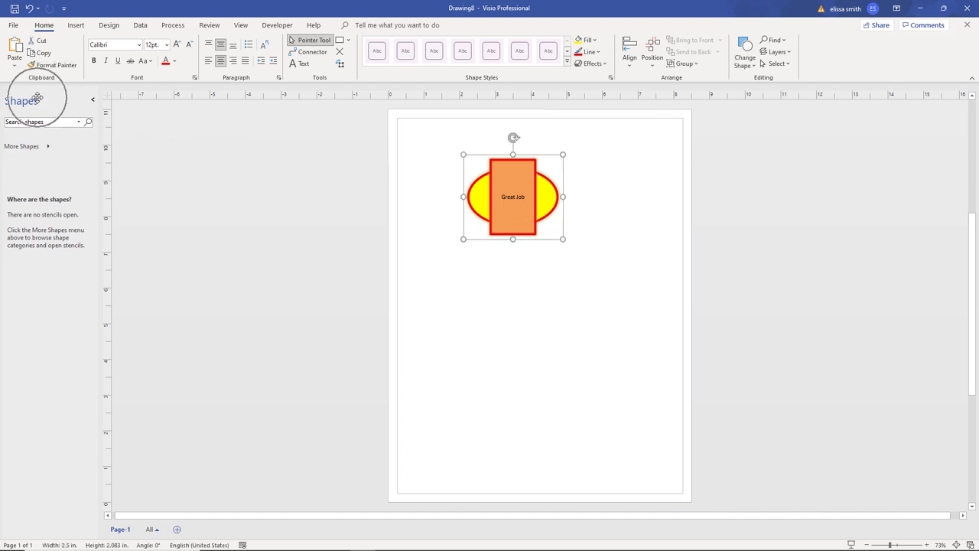
pyautogui.click(50, 151)
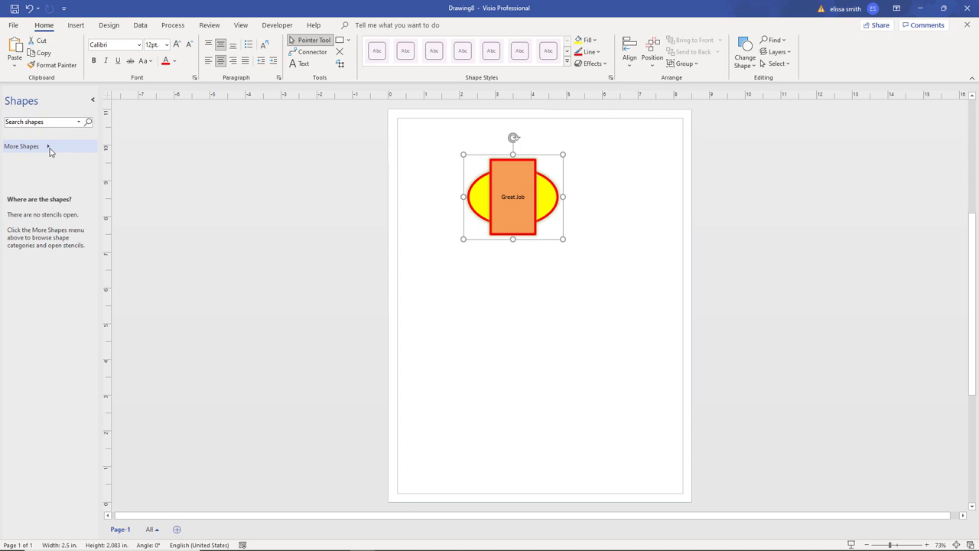
# - Open the Favorites stencil and drag the grouped Great Job shape into it as Master.14
pyautogui.click(50, 151)
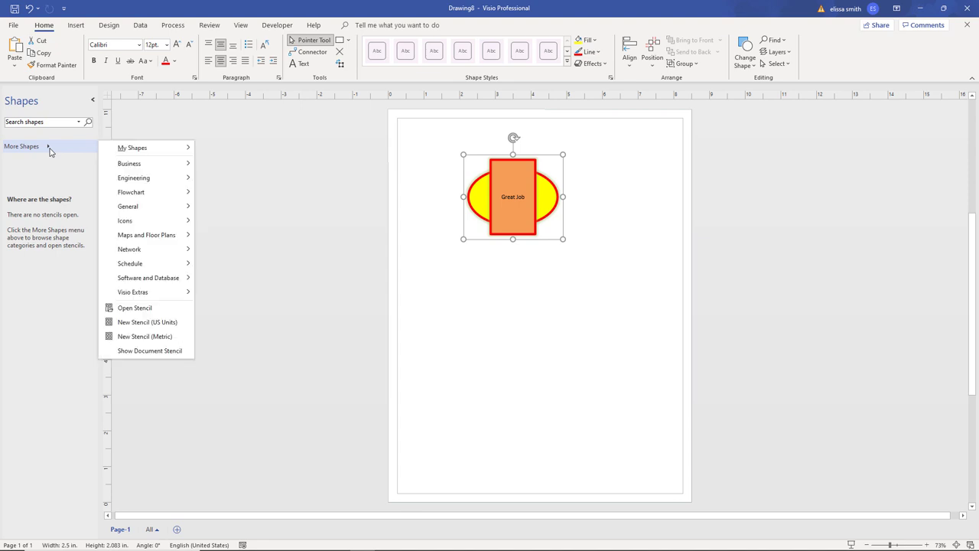
pyautogui.moveTo(137, 150)
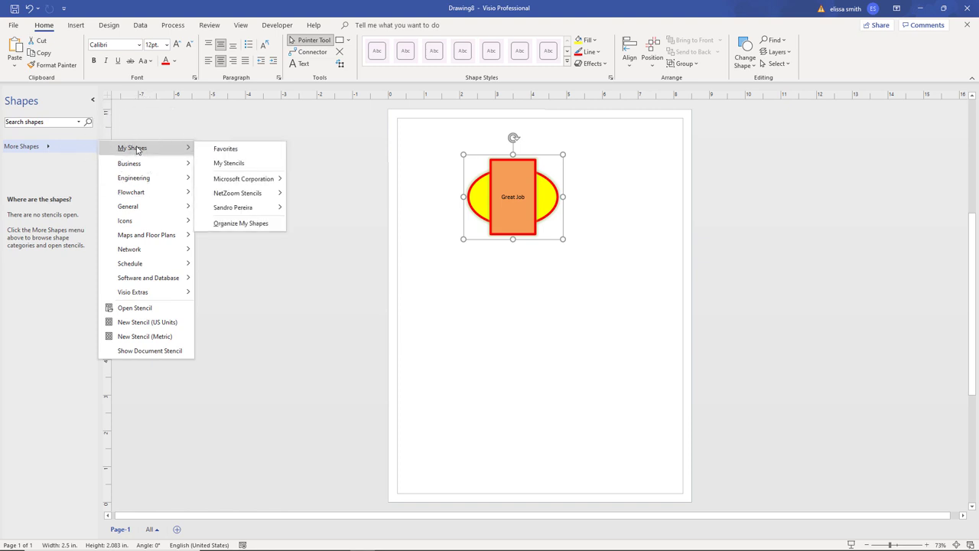
pyautogui.click(225, 155)
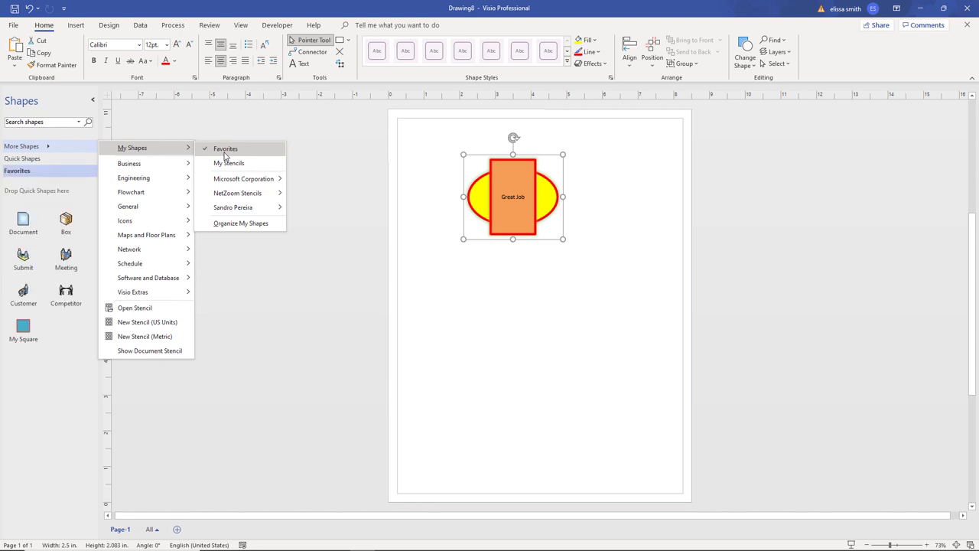
pyautogui.click(246, 295)
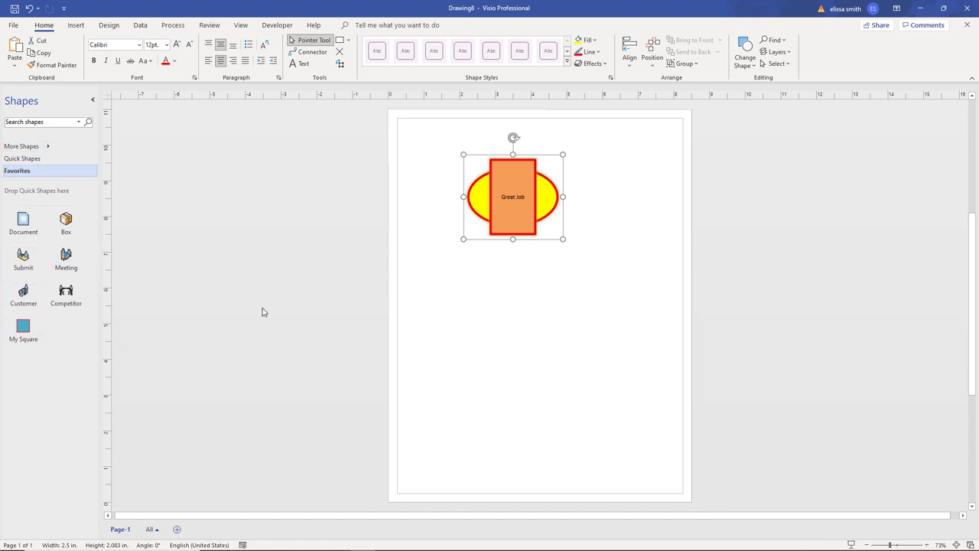
pyautogui.click(525, 182)
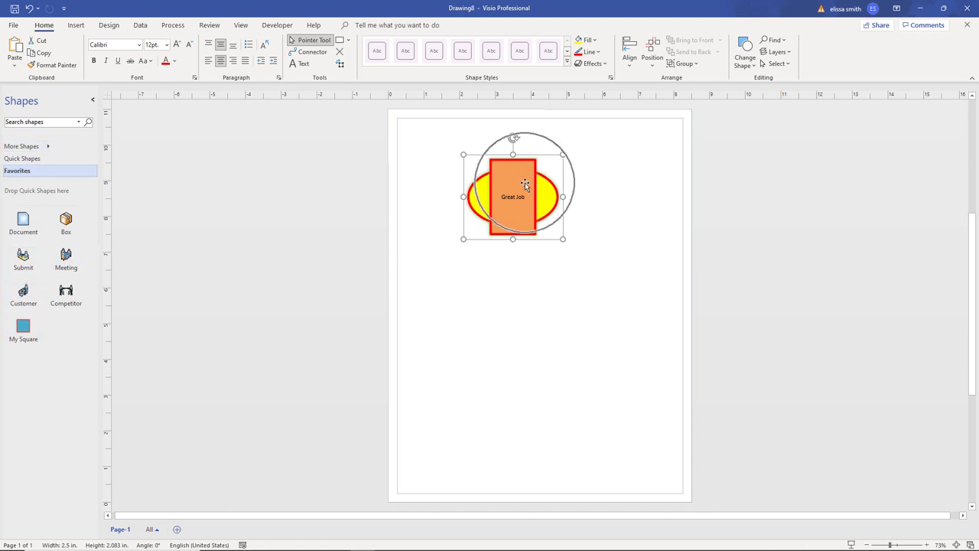
pyautogui.moveTo(525, 183); pyautogui.dragTo(65, 330)
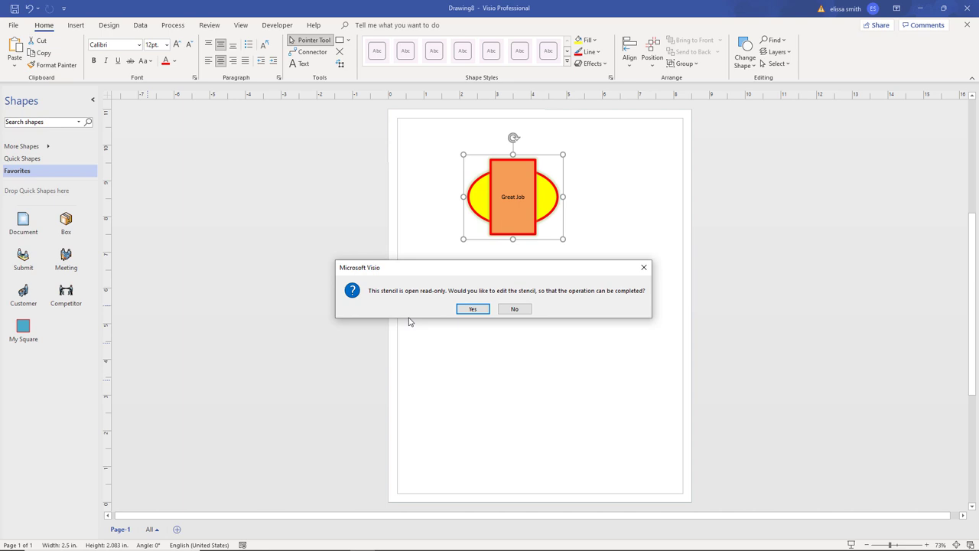
pyautogui.click(465, 310)
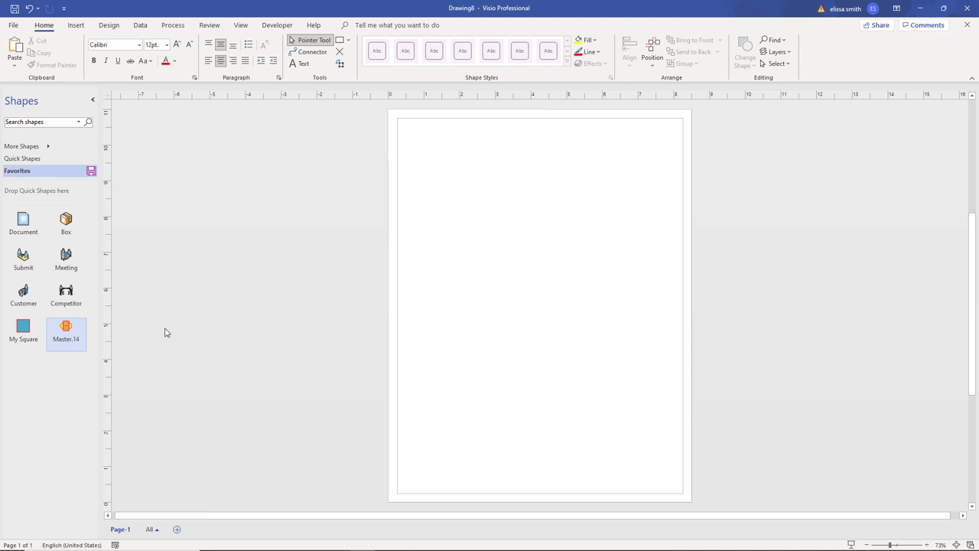
# - Save the Favorites stencil containing the new Master.14 master
pyautogui.click(70, 339)
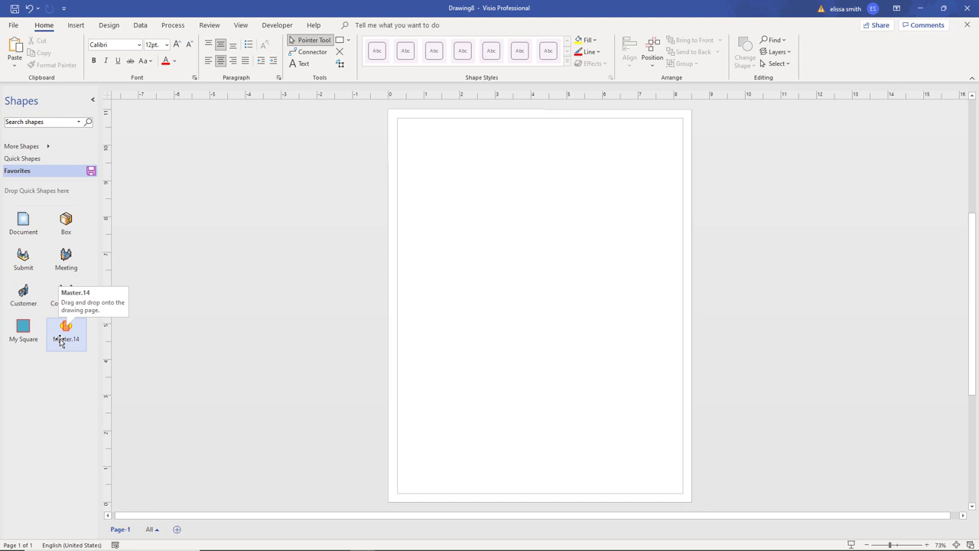
pyautogui.rightClick(62, 342)
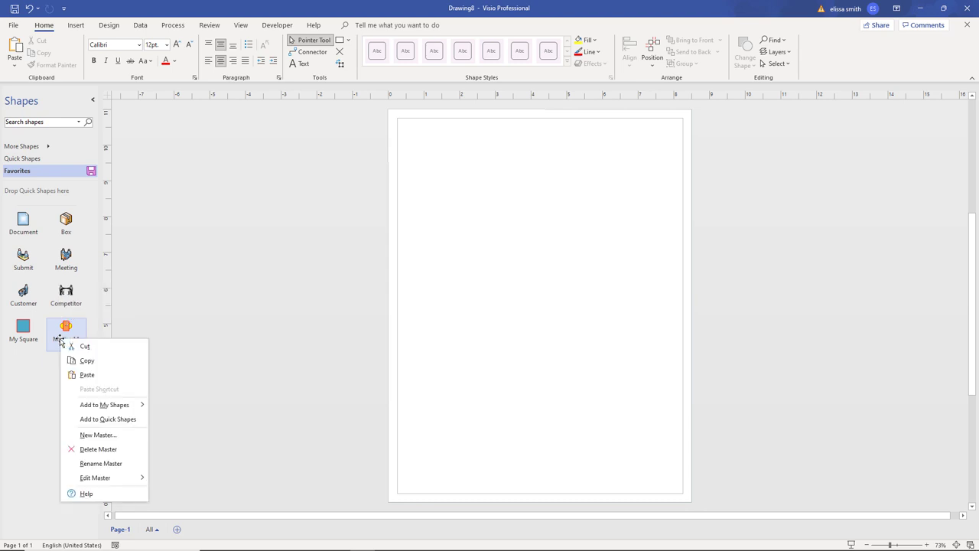
pyautogui.click(44, 382)
pyautogui.rightClick(62, 340)
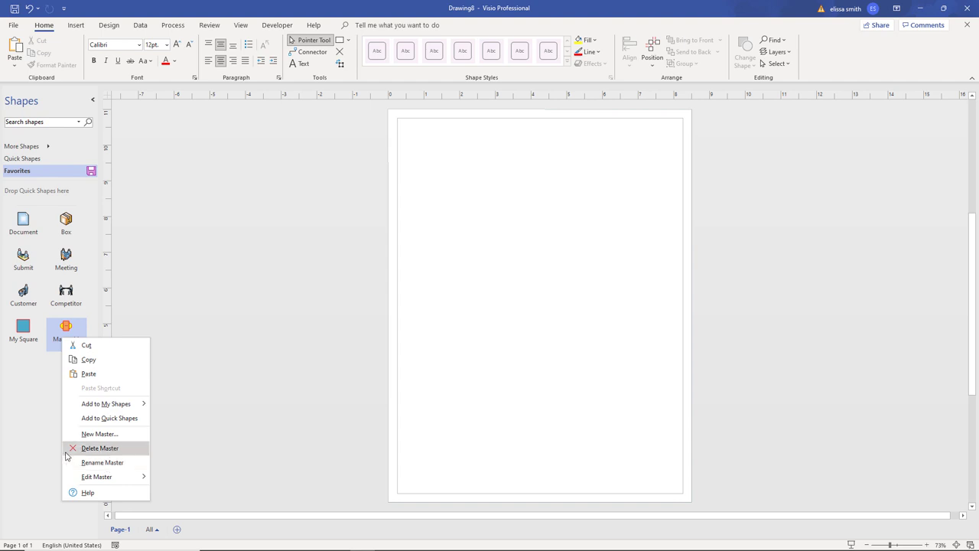
pyautogui.click(37, 425)
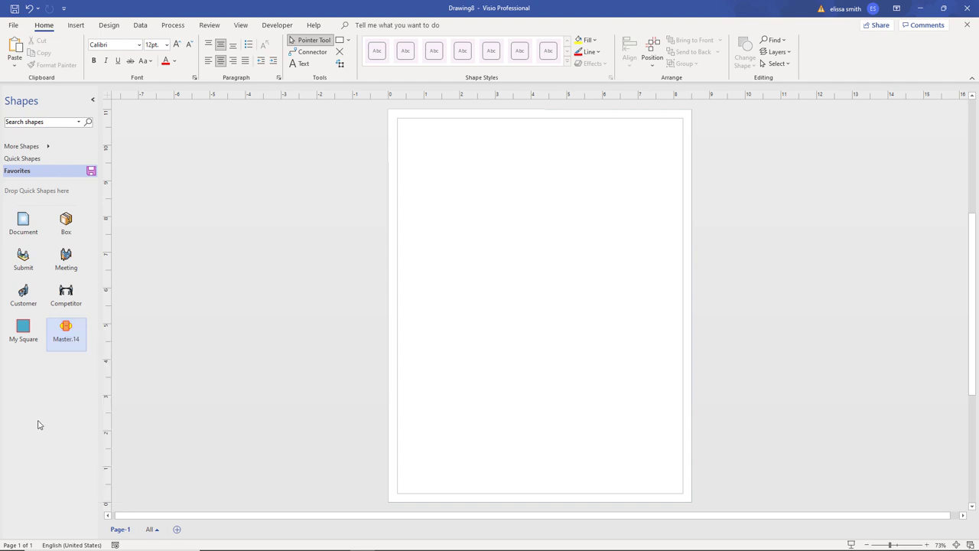
pyautogui.click(90, 173)
# - Place a smaller copy of the Master.14 Great Job shape on the page
pyautogui.moveTo(64, 334); pyautogui.dragTo(494, 205)
pyautogui.moveTo(447, 232); pyautogui.dragTo(486, 218)
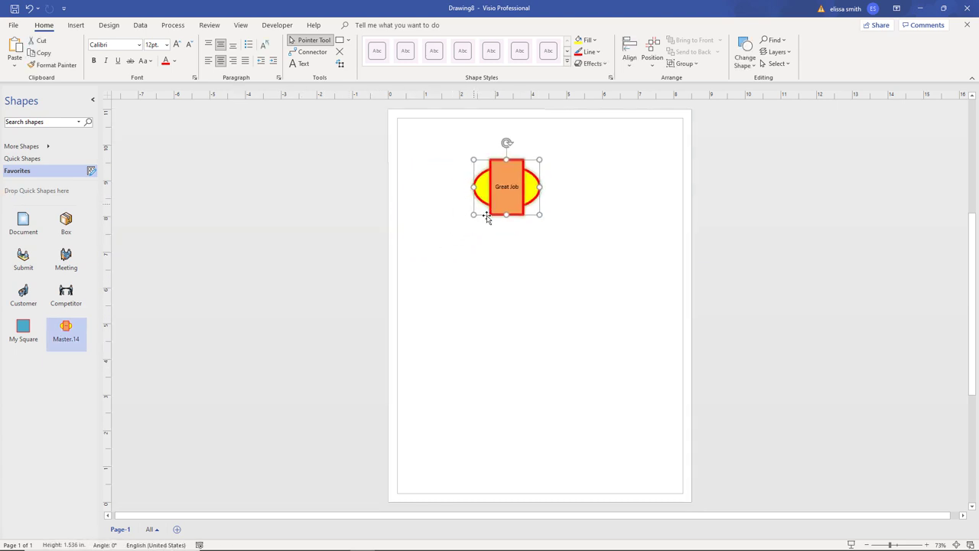
pyautogui.click(467, 261)
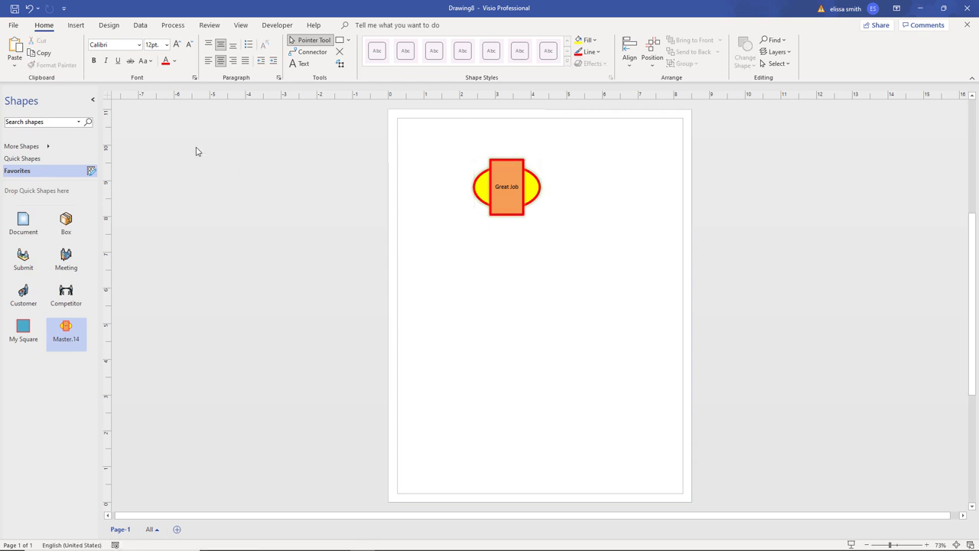
pyautogui.click(40, 173)
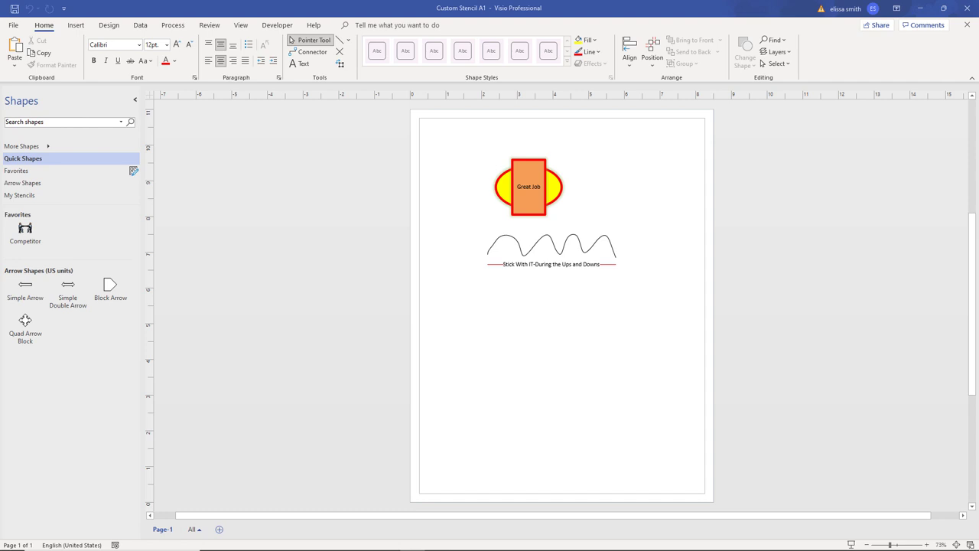
# - Switch to the Custom Stencil A1 drawing and show the More Shapes menu
pyautogui.click(76, 114)
pyautogui.press('ctrl')
pyautogui.press('ctrl')
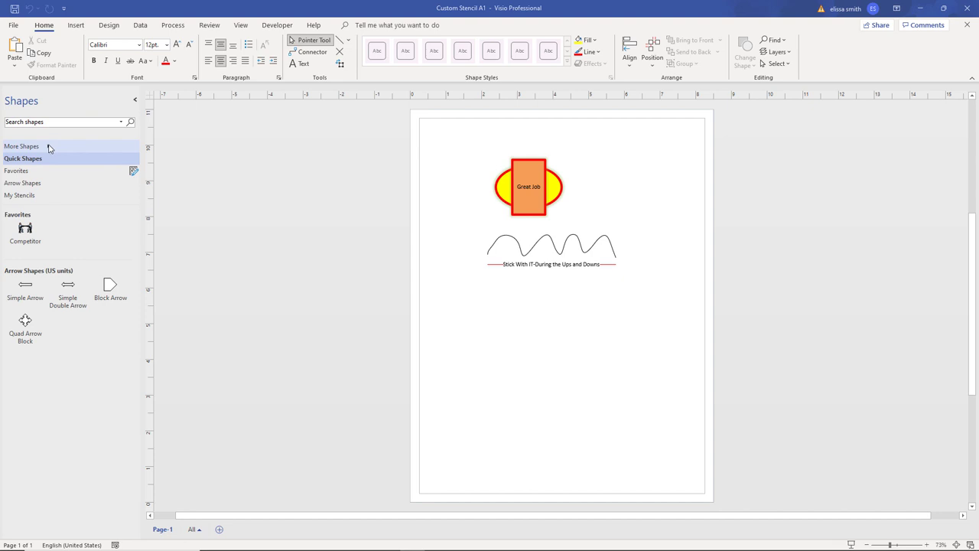
pyautogui.press('ctrl')
pyautogui.click(48, 149)
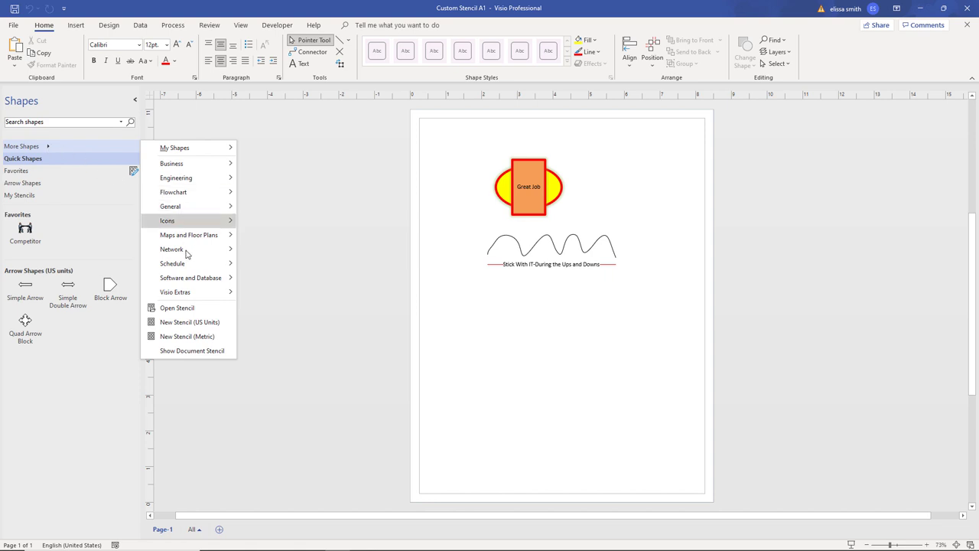
# - Create a new empty stencil, Stencil12, in US units
pyautogui.click(177, 325)
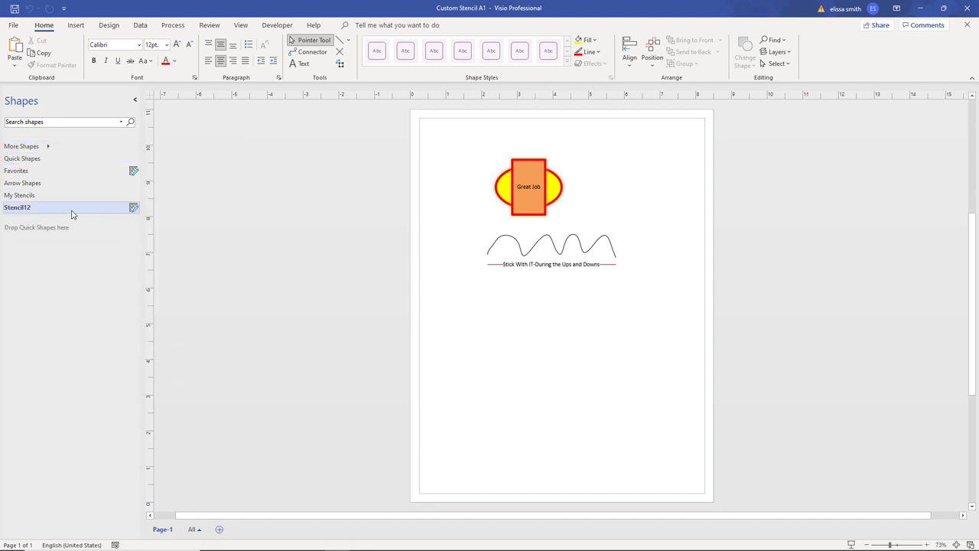
pyautogui.click(71, 214)
pyautogui.click(71, 215)
pyautogui.click(132, 212)
# - Copy the Quad Arrow Block shape from Arrow Shapes into Stencil12
pyautogui.click(44, 186)
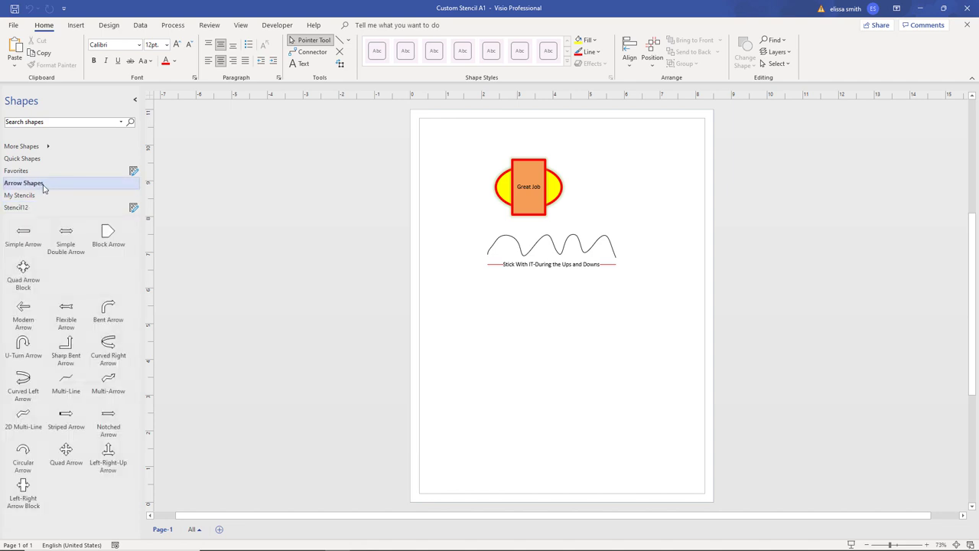
pyautogui.click(23, 283)
pyautogui.moveTo(23, 285); pyautogui.dragTo(27, 229)
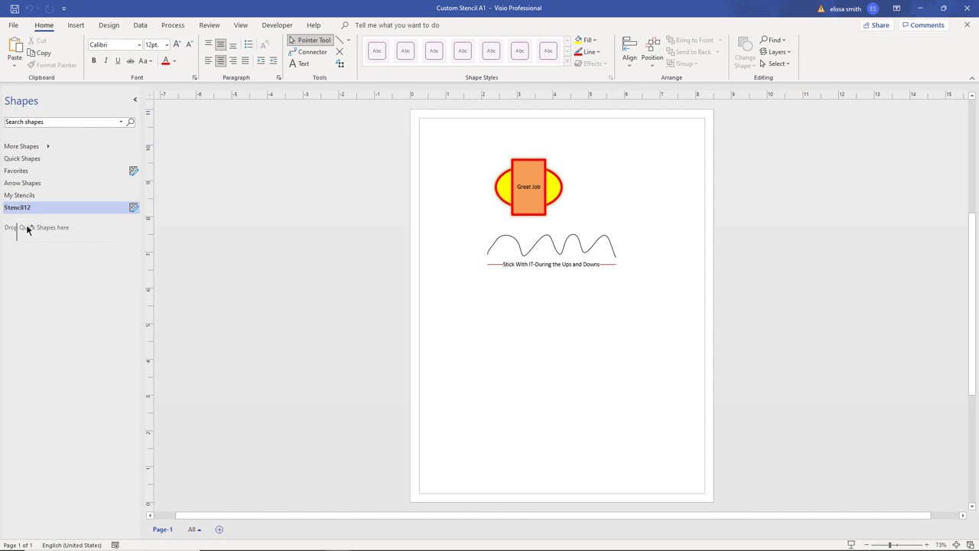
pyautogui.moveTo(27, 229); pyautogui.dragTo(28, 228)
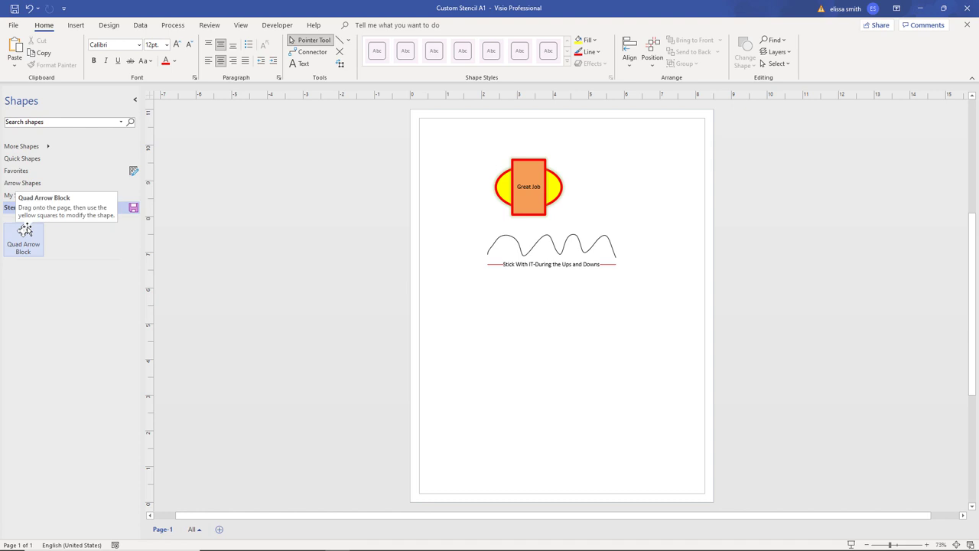
# - Copy the Competitor master and the Quad Arrow Block into Stencil12
pyautogui.click(19, 173)
pyautogui.moveTo(23, 235); pyautogui.dragTo(54, 242)
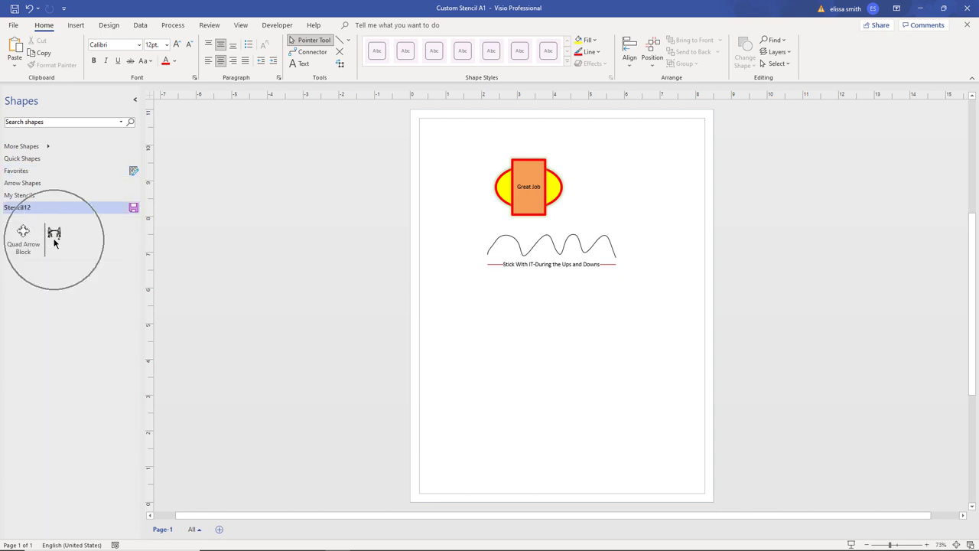
pyautogui.click(23, 158)
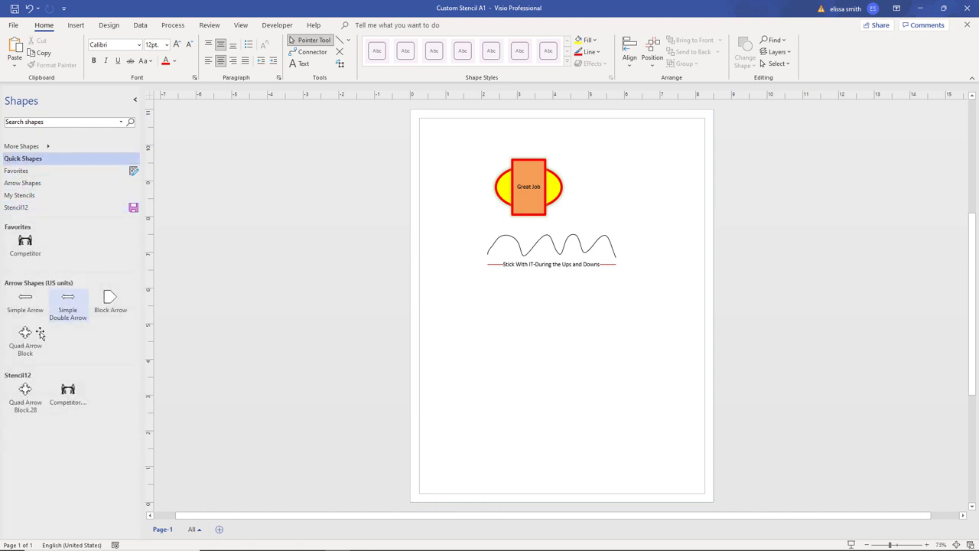
pyautogui.moveTo(24, 402); pyautogui.dragTo(109, 247)
# - Show Stencil12's masters and start saving it under a new name
pyautogui.click(31, 207)
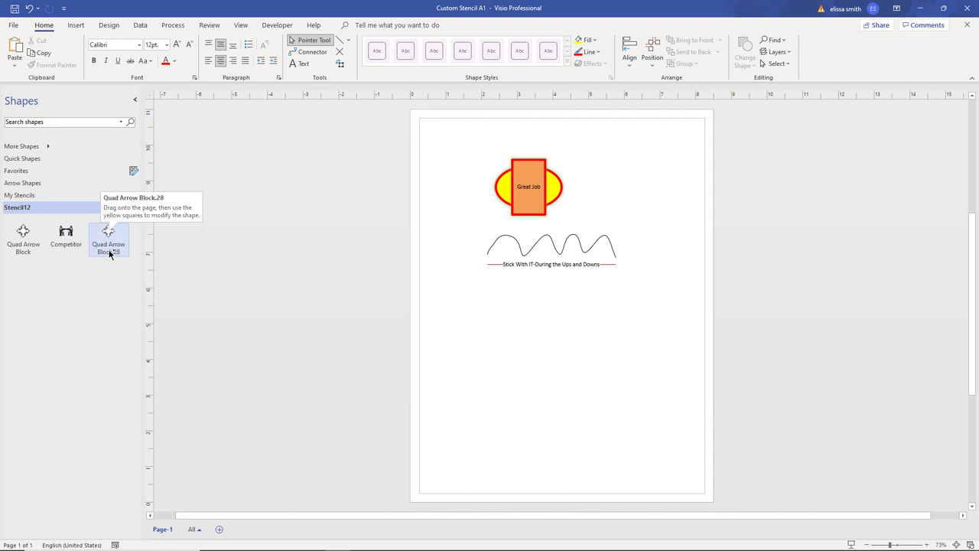
pyautogui.click(43, 213)
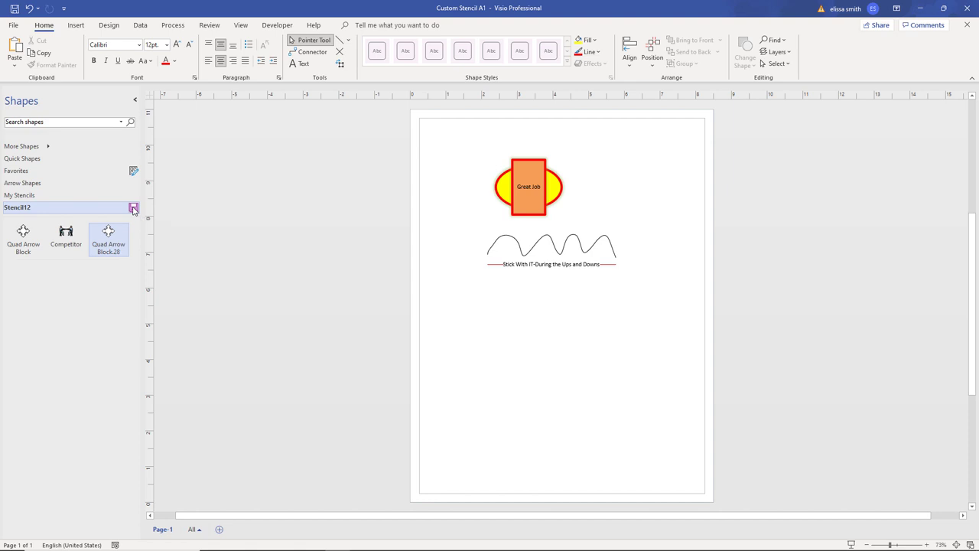
pyautogui.click(133, 208)
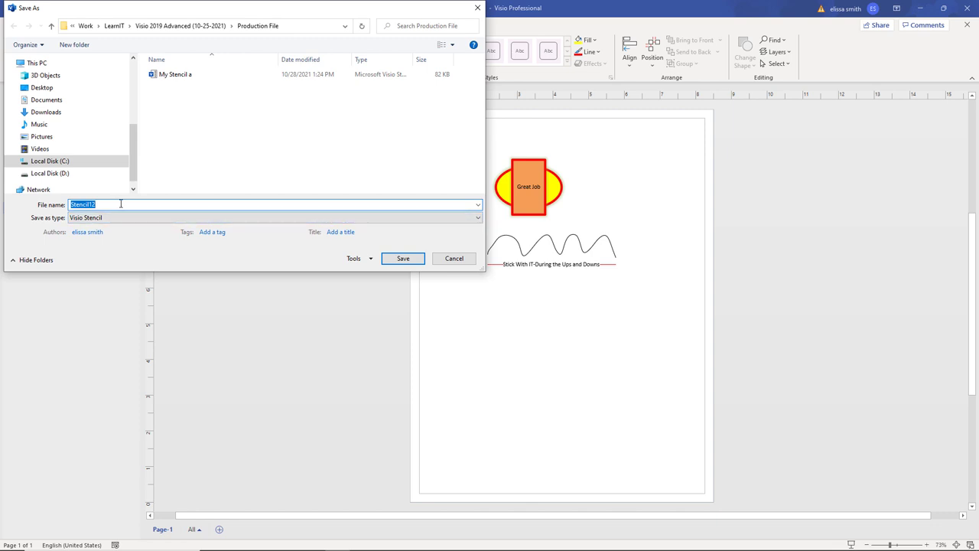
# - Save the stencil with the file name 'My Custom', then bring up its header menu
pyautogui.write('M')
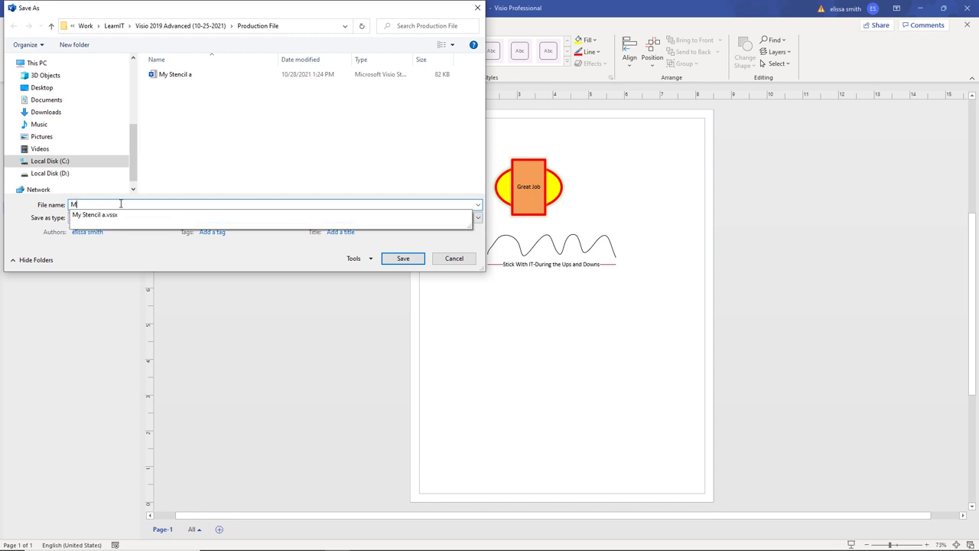
pyautogui.write('y Csis')
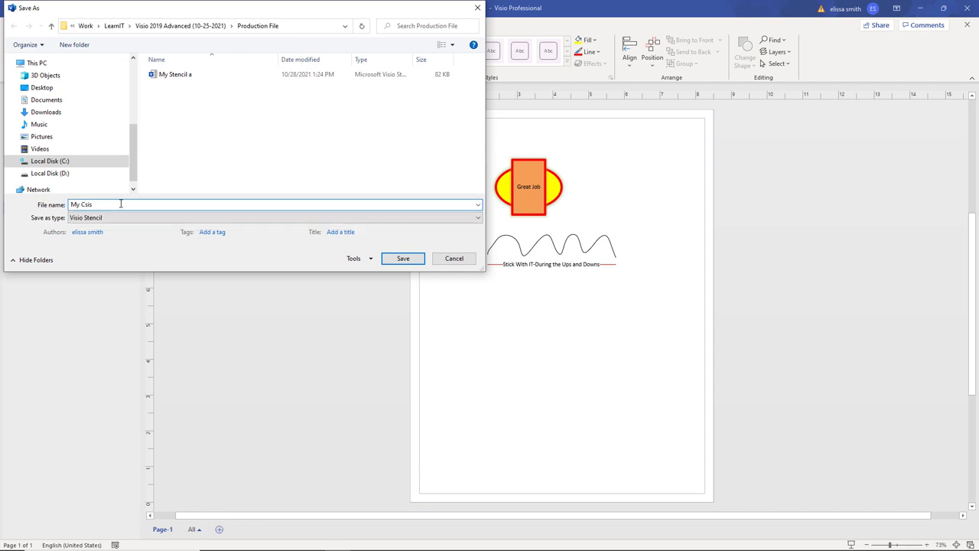
pyautogui.press('BackSpace')
pyautogui.press('BackSpace')
pyautogui.press('BackSpace')
pyautogui.write('ustom')
pyautogui.click(402, 257)
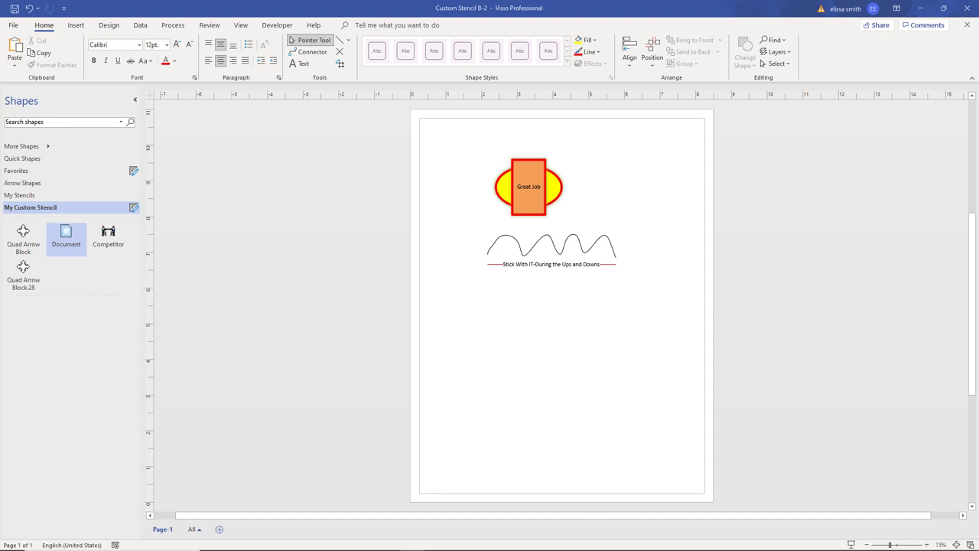
pyautogui.click(65, 213)
pyautogui.rightClick(66, 212)
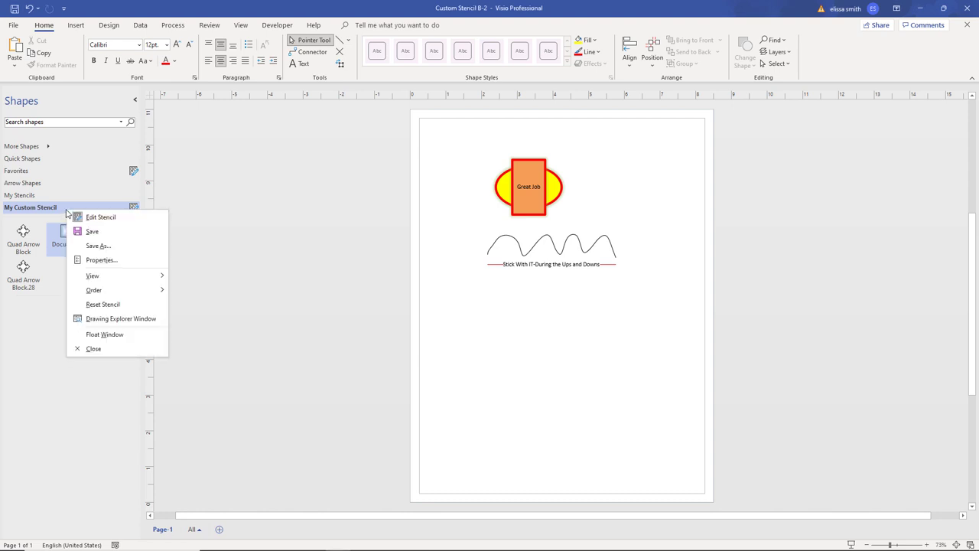
# - Close My Custom, then reopen the My Custom stencil file through More Shapes > Open Stencil
pyautogui.click(83, 349)
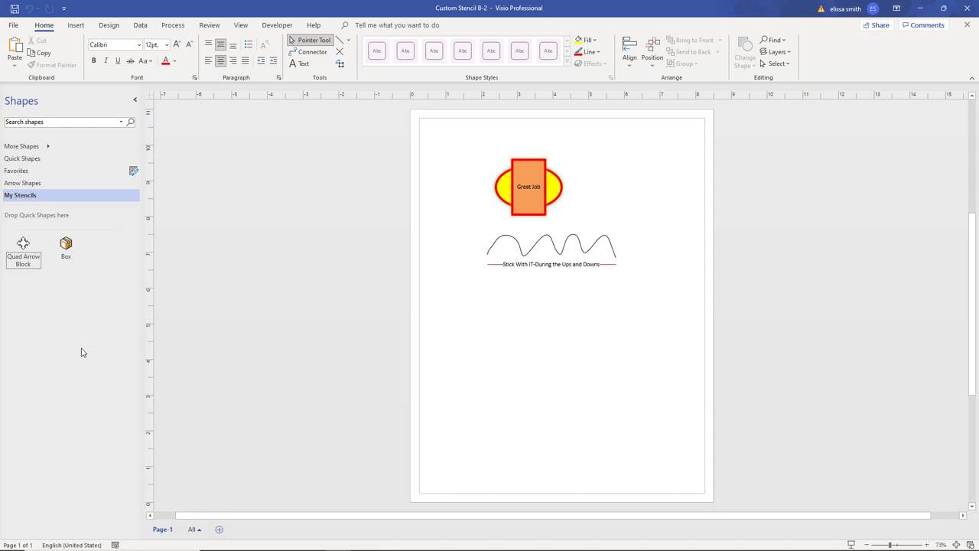
pyautogui.click(48, 150)
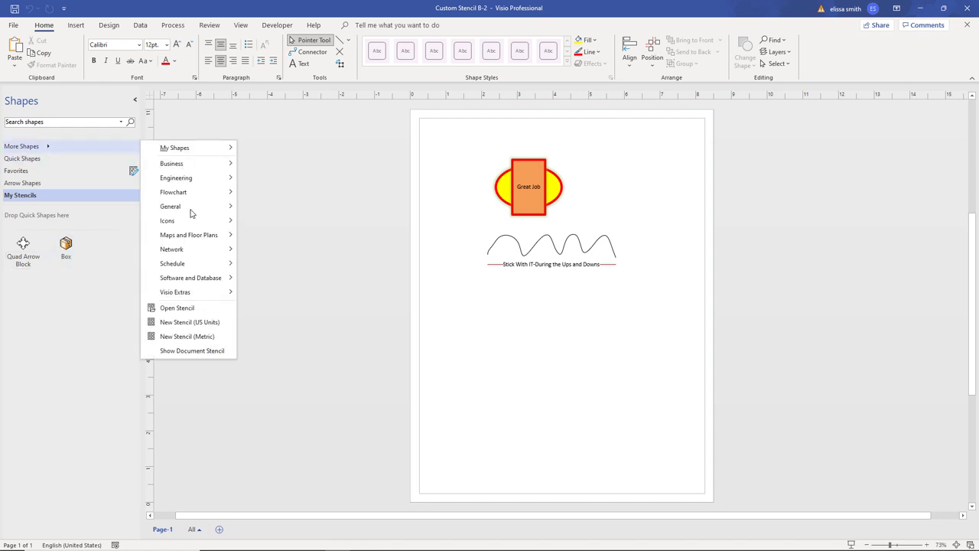
pyautogui.click(181, 312)
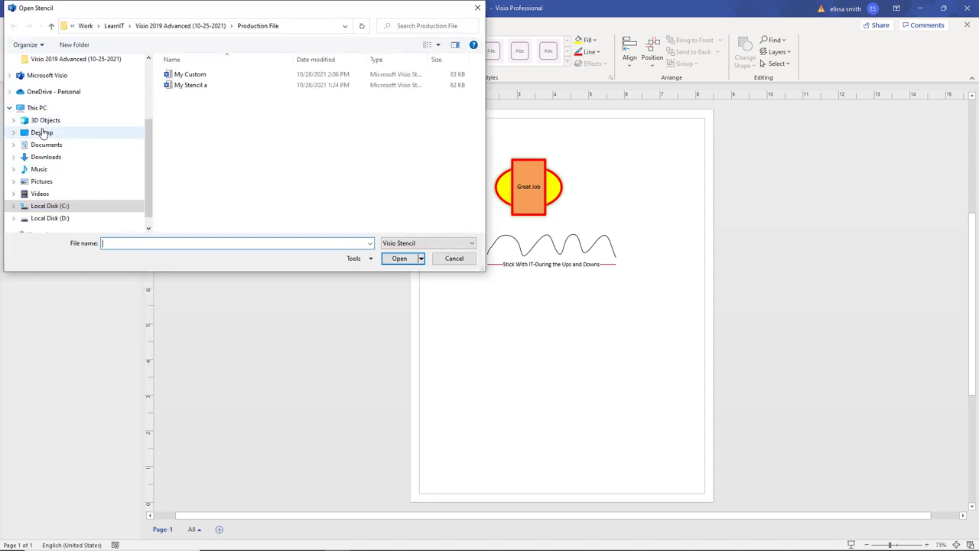
pyautogui.click(174, 76)
pyautogui.click(388, 260)
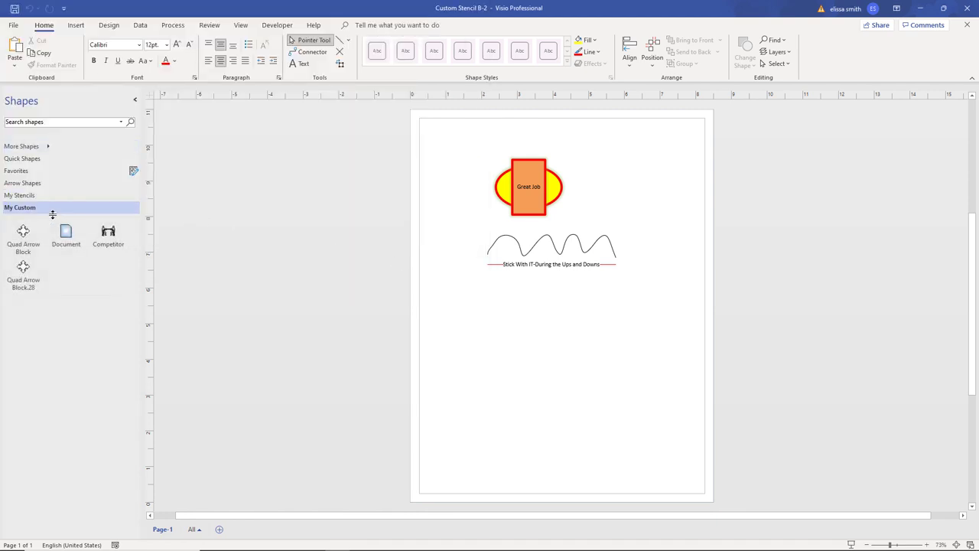
pyautogui.click(49, 212)
# - Put the My Custom stencil into Edit Stencil mode
pyautogui.click(104, 210)
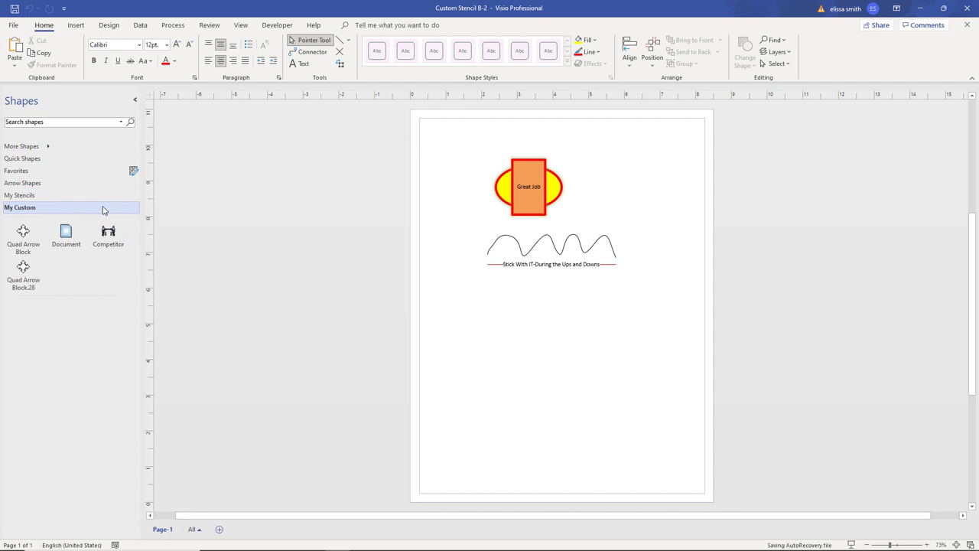
pyautogui.rightClick(104, 210)
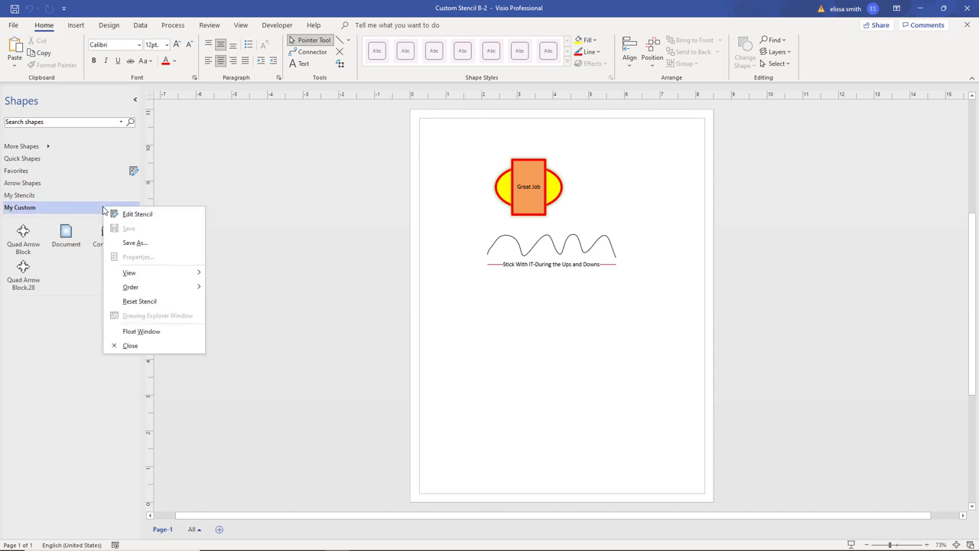
pyautogui.click(127, 219)
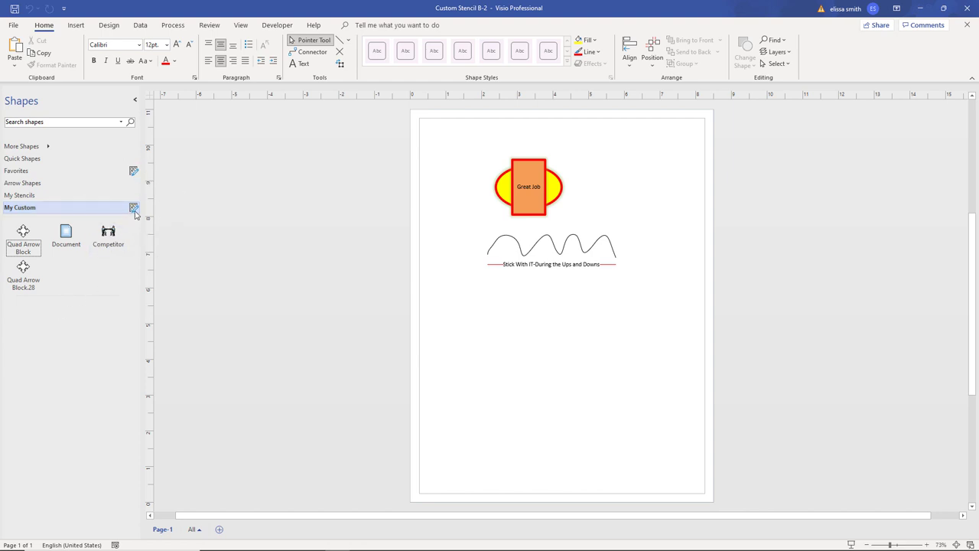
pyautogui.click(134, 208)
# - Drag the Great Job and wave slogan shapes into My Custom and save the stencil
pyautogui.click(511, 192)
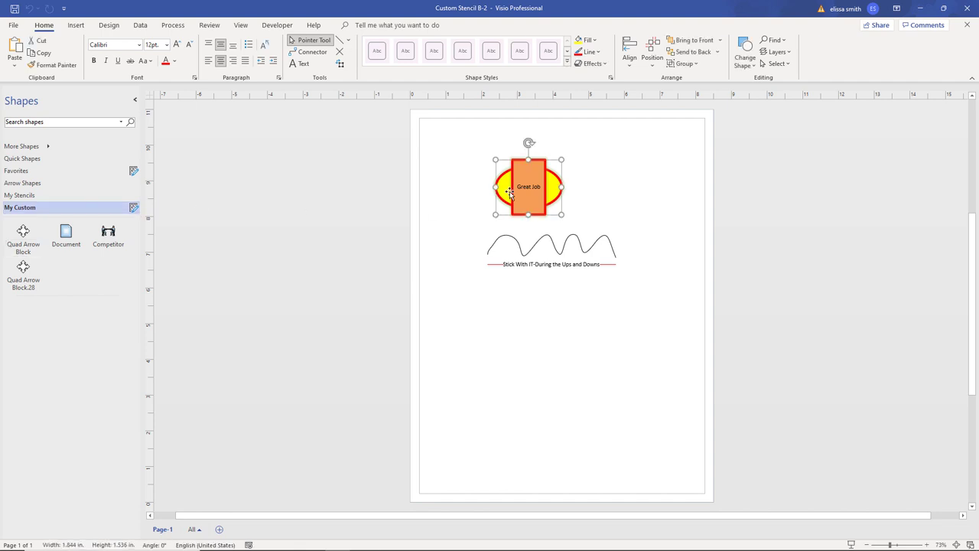
pyautogui.moveTo(510, 193); pyautogui.dragTo(78, 274)
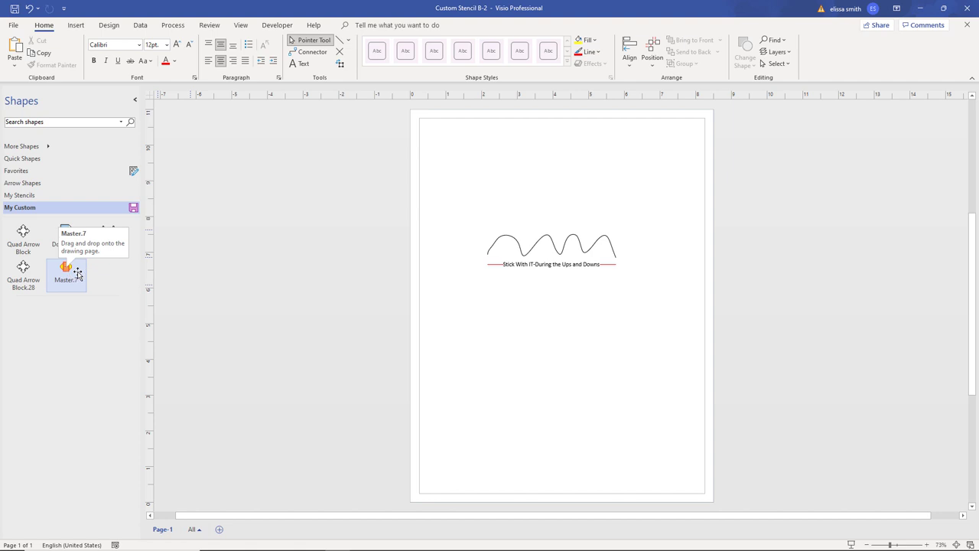
pyautogui.click(525, 260)
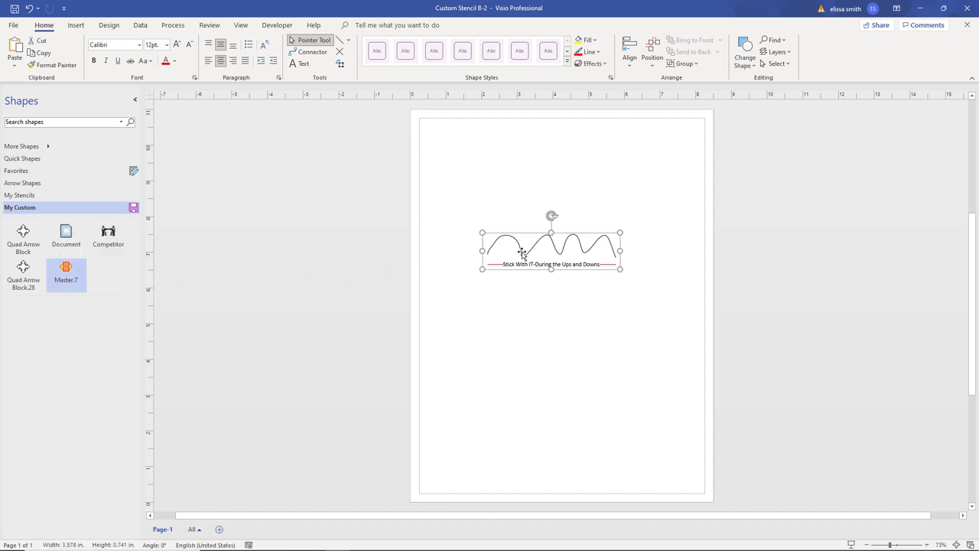
pyautogui.moveTo(522, 252); pyautogui.dragTo(107, 280)
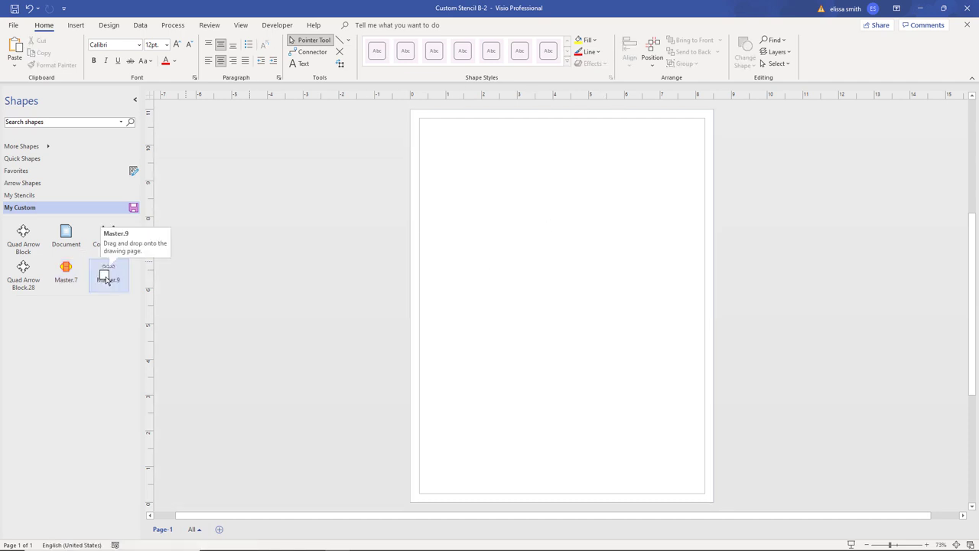
pyautogui.click(133, 208)
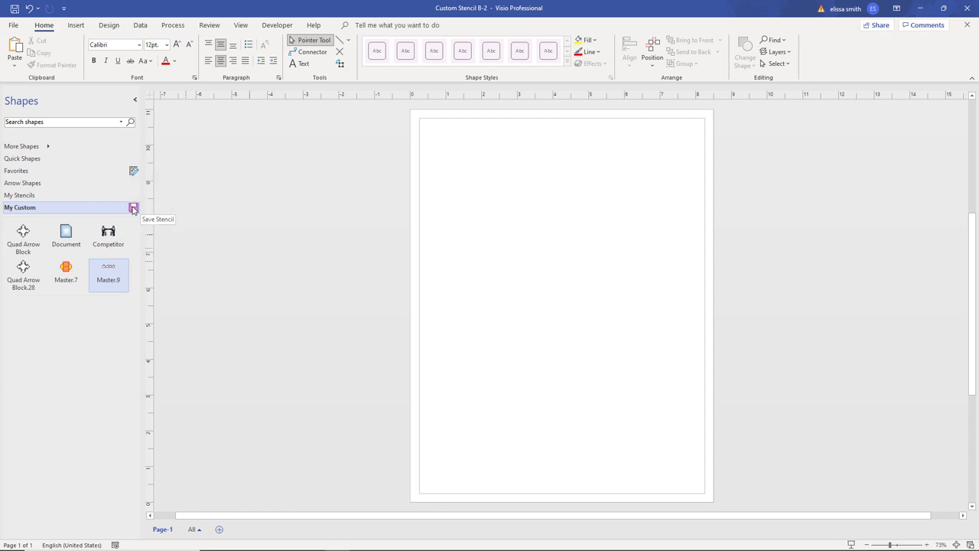
pyautogui.click(134, 208)
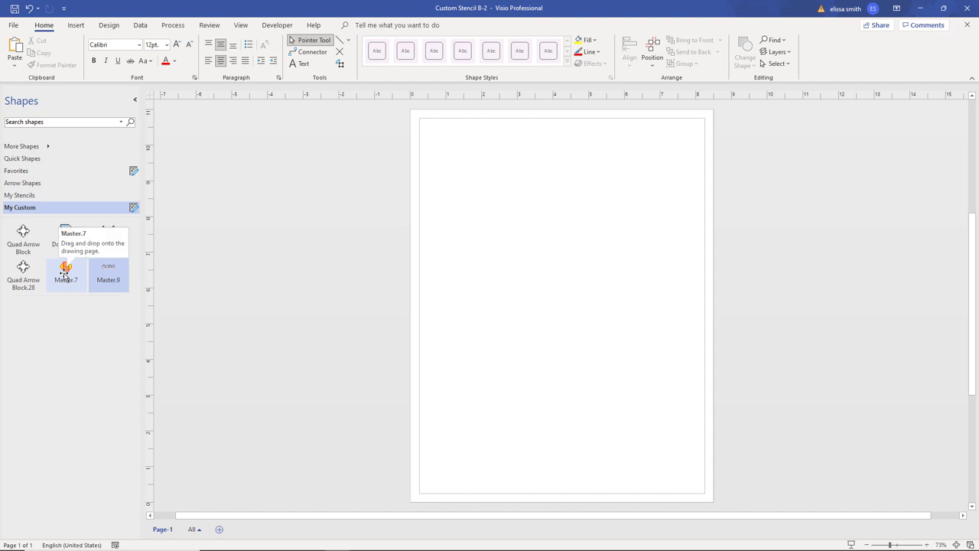
pyautogui.moveTo(65, 276)
pyautogui.mouseDown()
pyautogui.moveTo(153, 270)
pyautogui.moveTo(546, 186)
pyautogui.moveTo(596, 188)
pyautogui.moveTo(559, 191)
pyautogui.mouseUp()
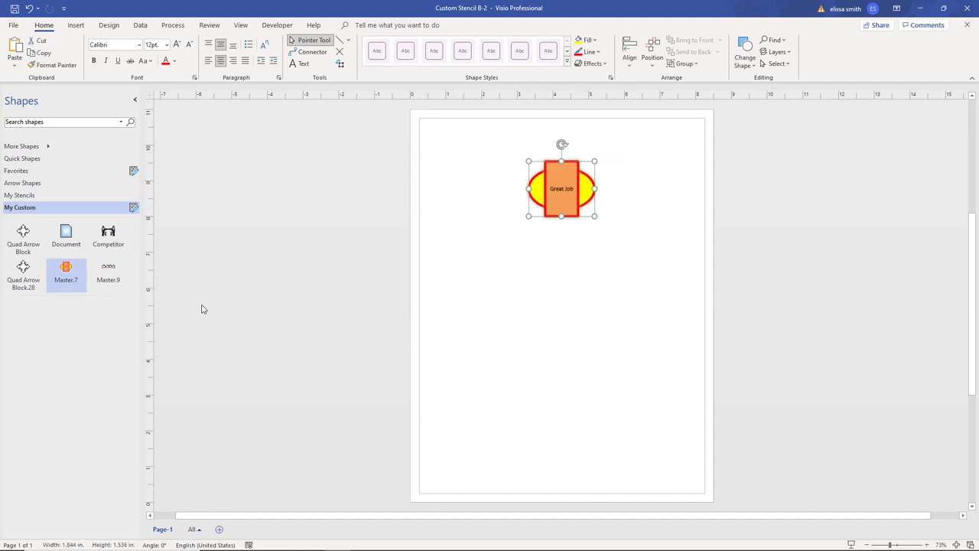
pyautogui.moveTo(120, 279); pyautogui.dragTo(551, 282)
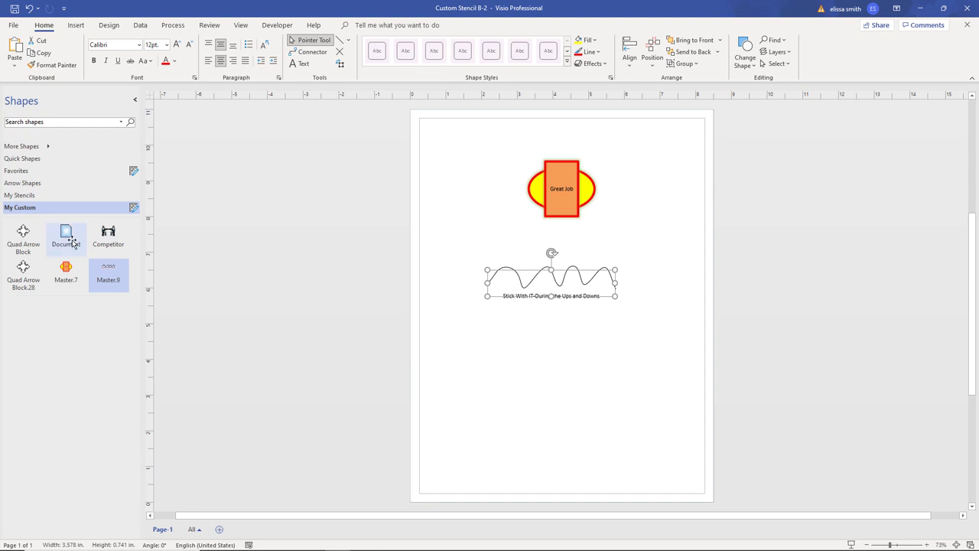
pyautogui.moveTo(66, 236); pyautogui.dragTo(560, 354)
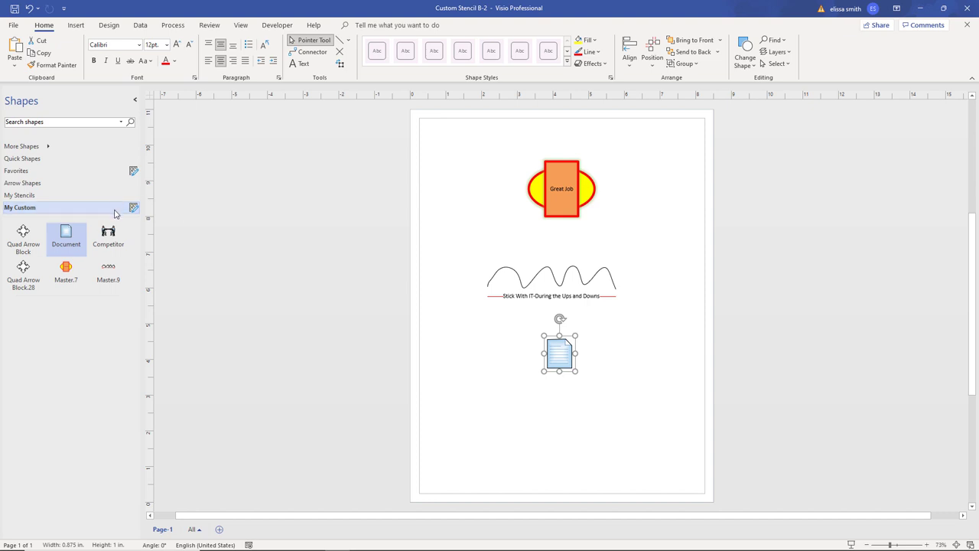
pyautogui.click(115, 213)
pyautogui.click(135, 208)
pyautogui.rightClick(119, 210)
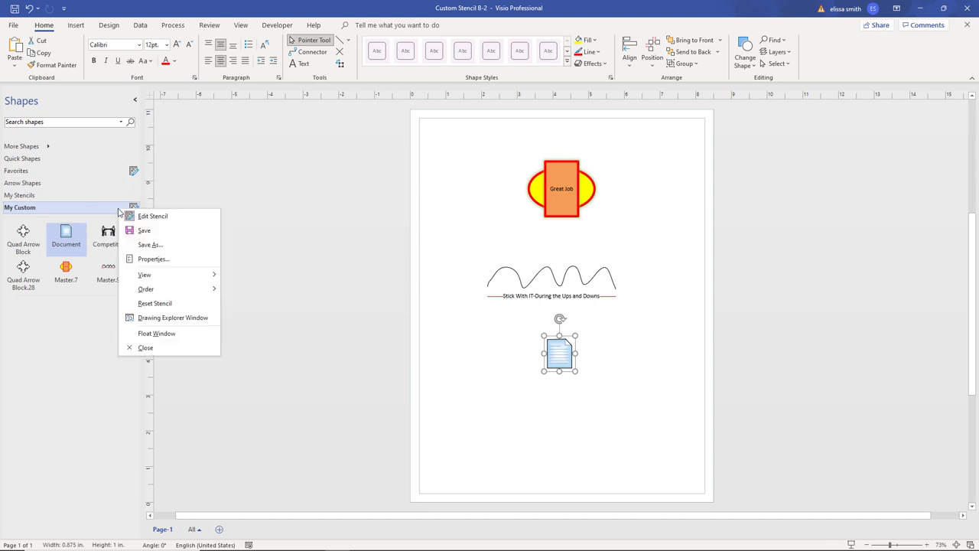
pyautogui.click(142, 349)
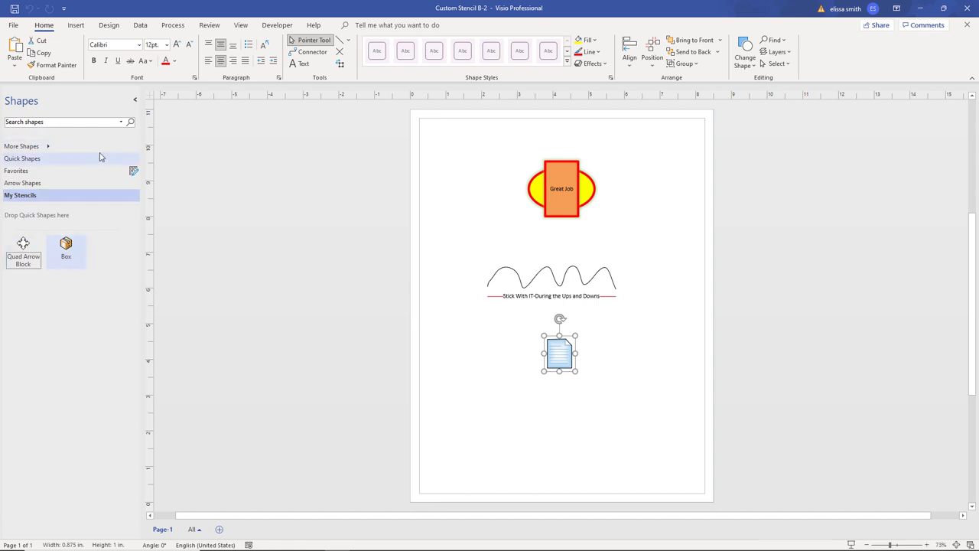
pyautogui.click(48, 149)
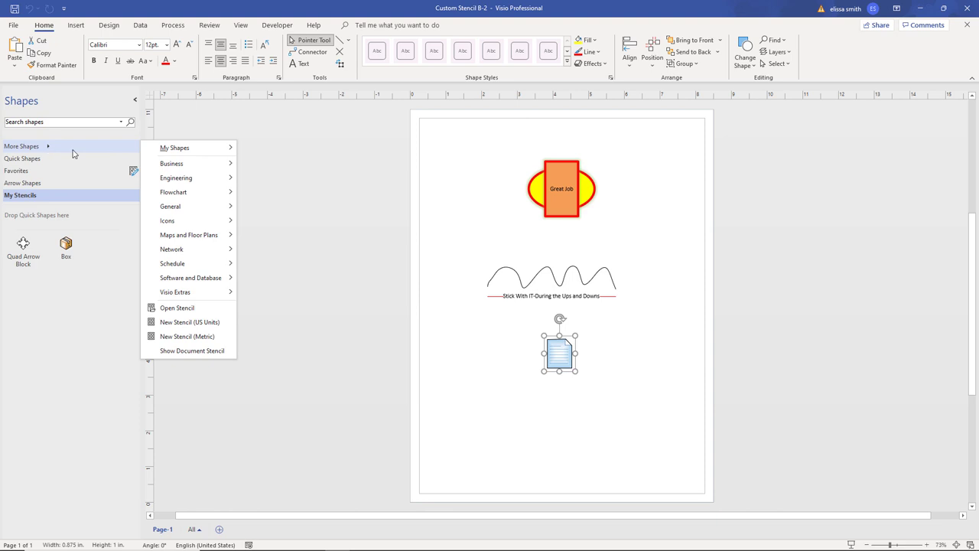
pyautogui.click(197, 307)
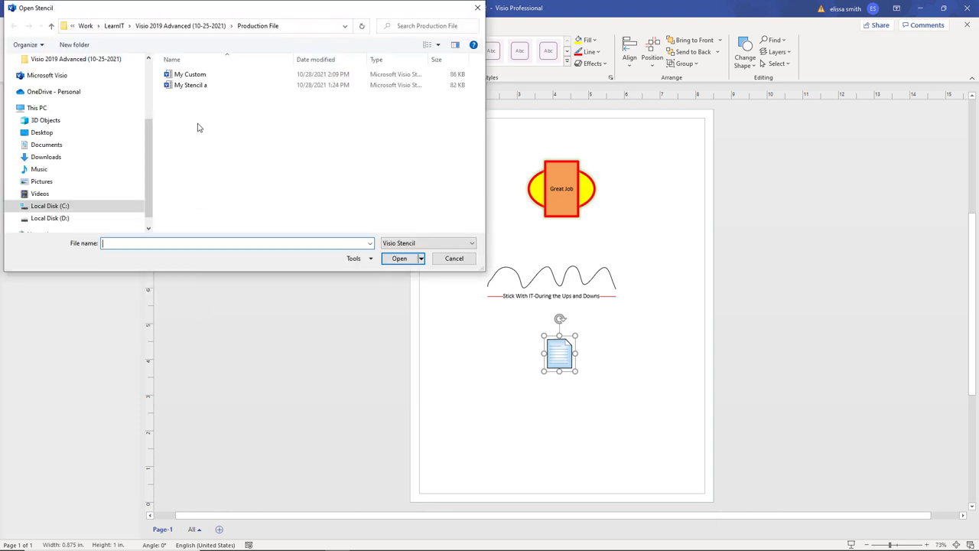
pyautogui.click(193, 75)
pyautogui.doubleClick(193, 75)
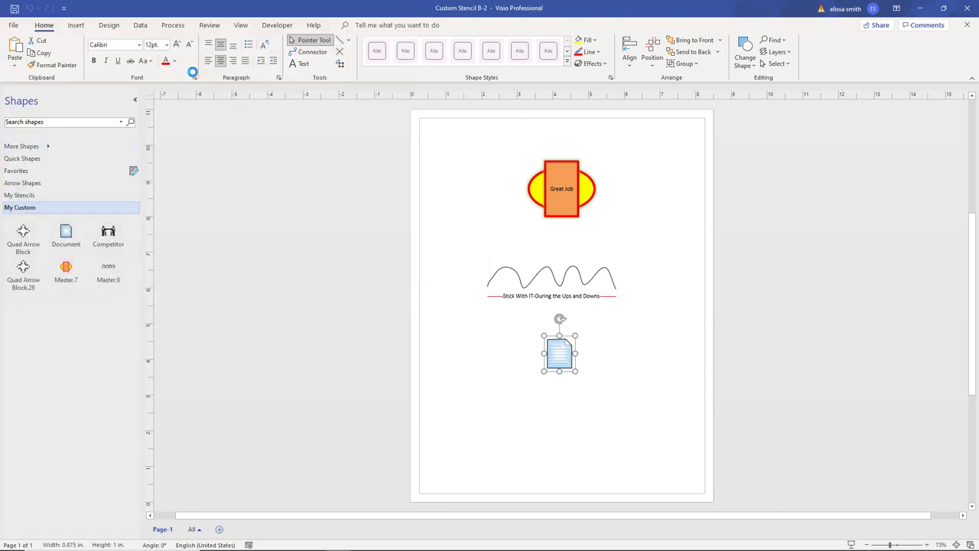
pyautogui.rightClick(103, 207)
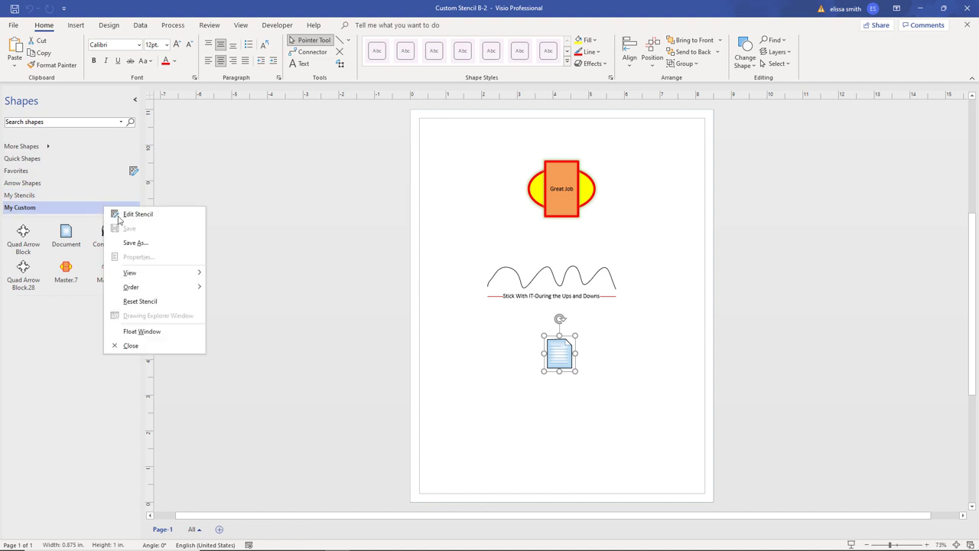
pyautogui.click(120, 214)
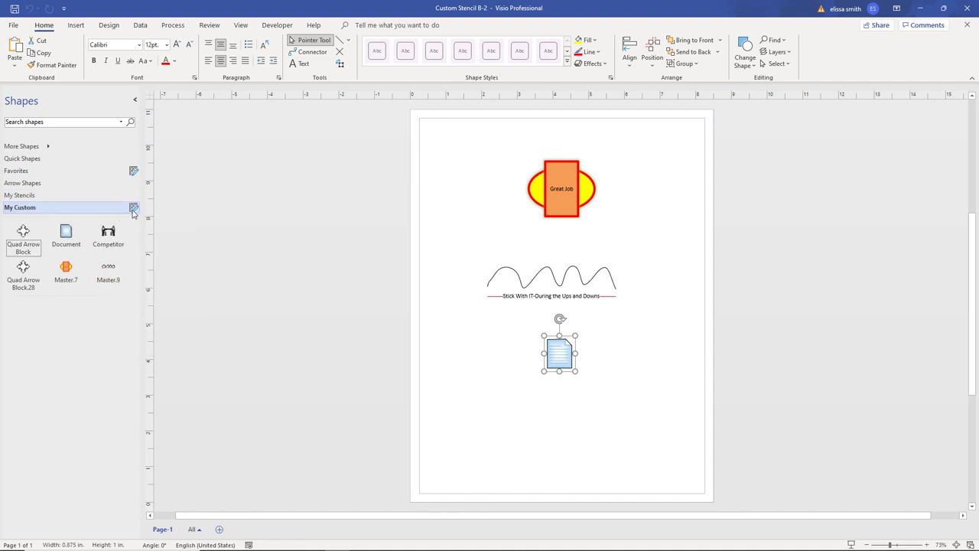
pyautogui.click(133, 208)
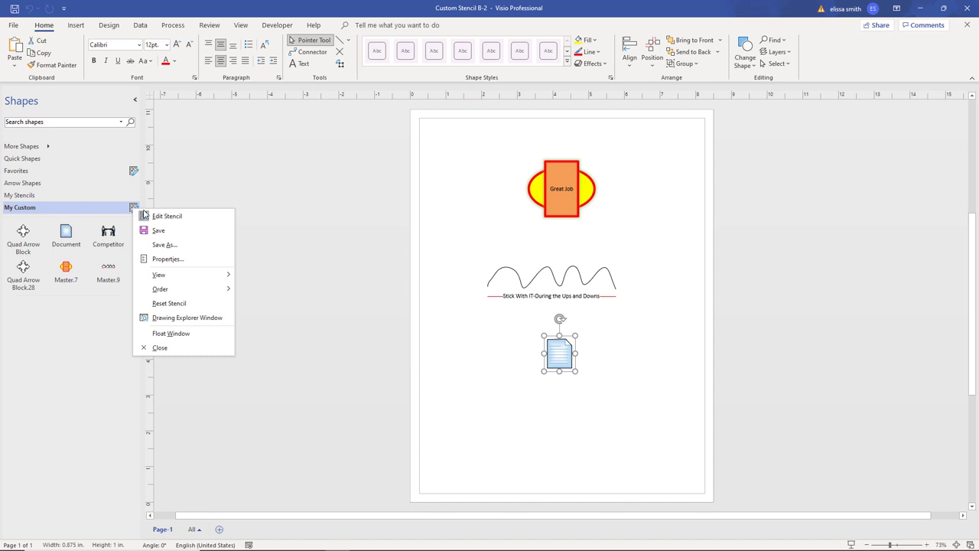
pyautogui.click(148, 219)
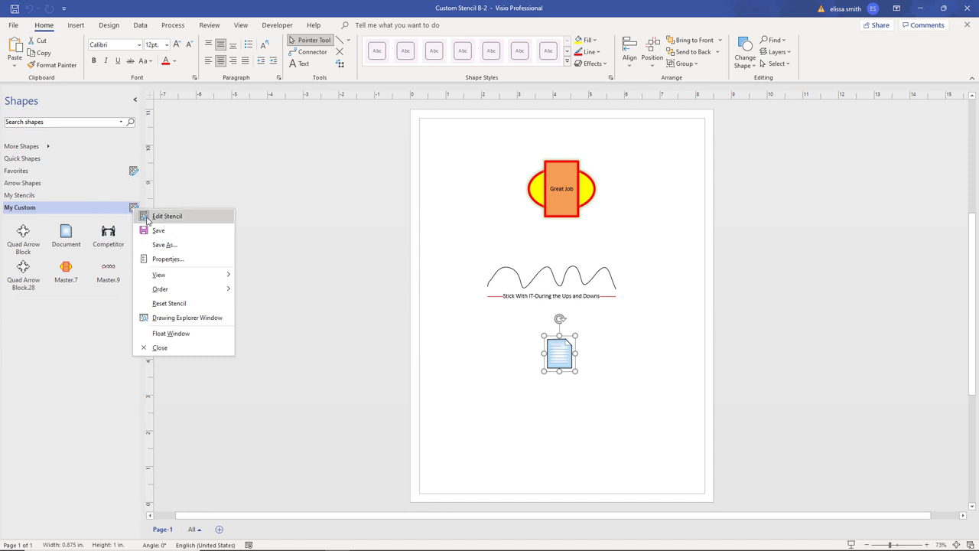
pyautogui.click(151, 219)
pyautogui.click(149, 218)
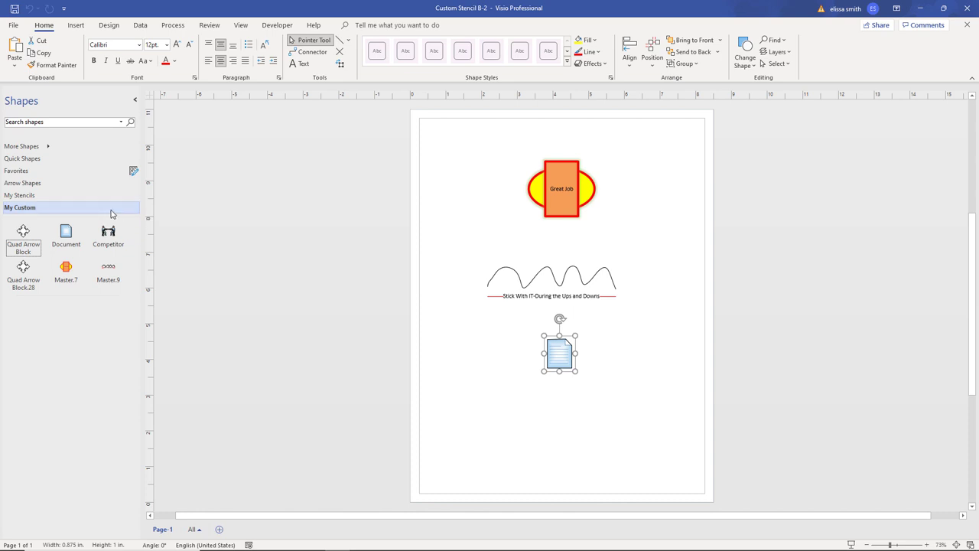
# - Bring the Template Drawing A network diagram window to the front
pyautogui.moveTo(109, 230); pyautogui.dragTo(560, 440)
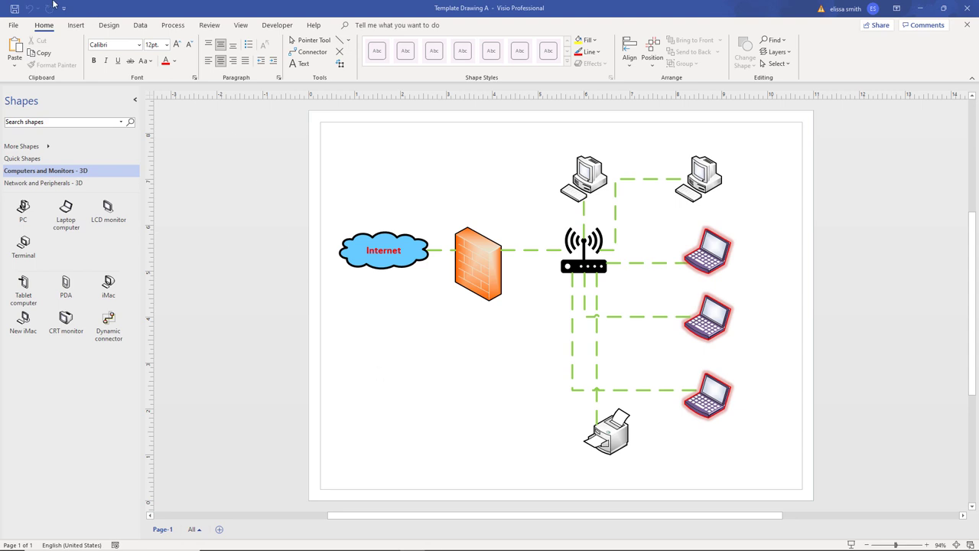
# - In Save As, set the type to Visio Template and the location to Desktop
pyautogui.click(14, 26)
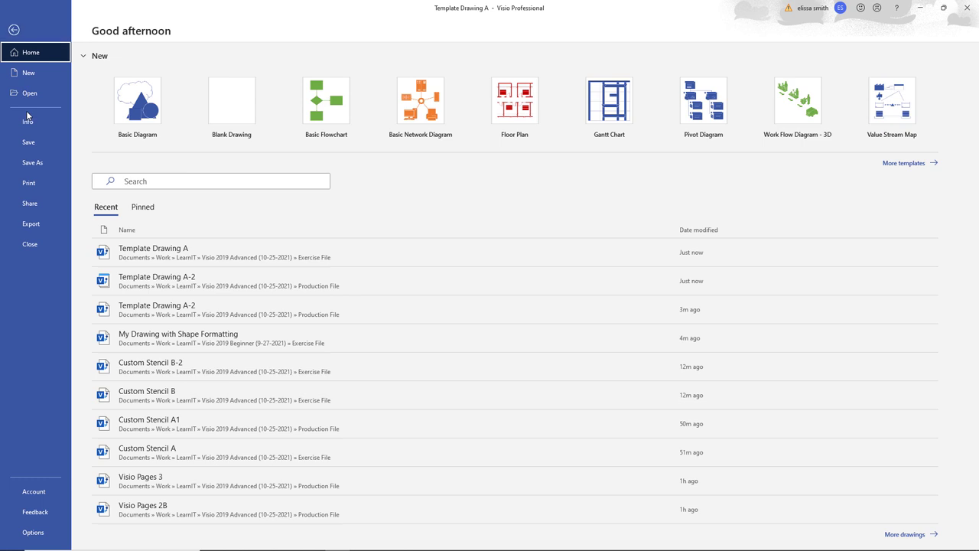
pyautogui.click(34, 163)
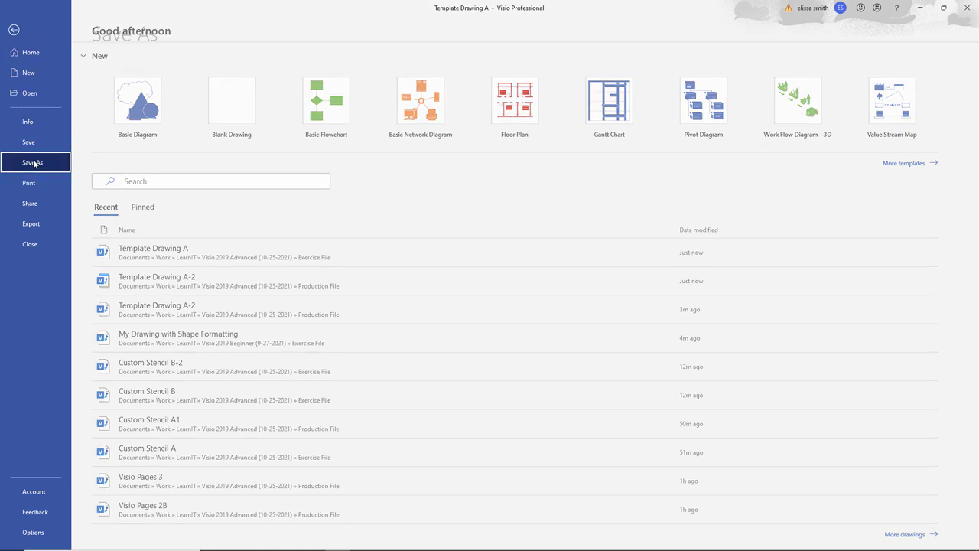
pyautogui.click(116, 309)
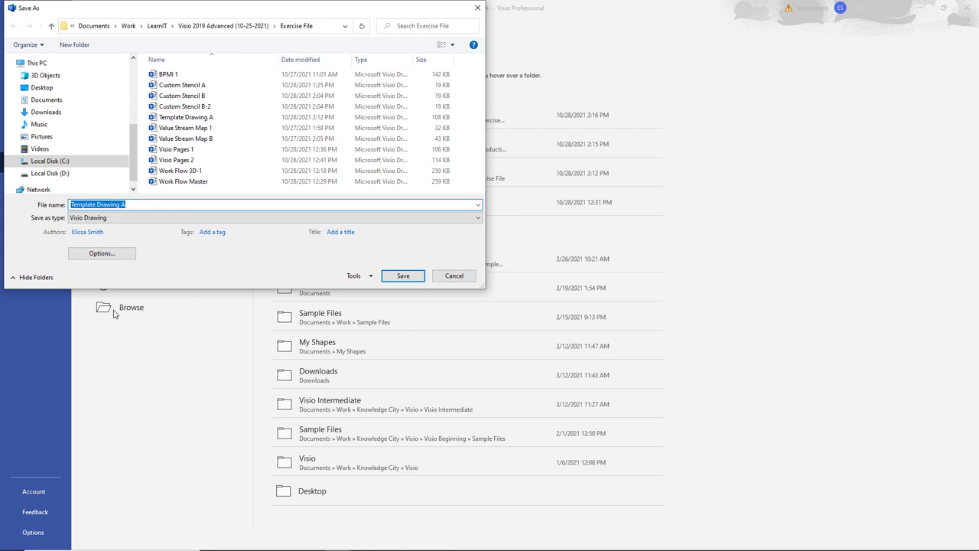
pyautogui.click(116, 218)
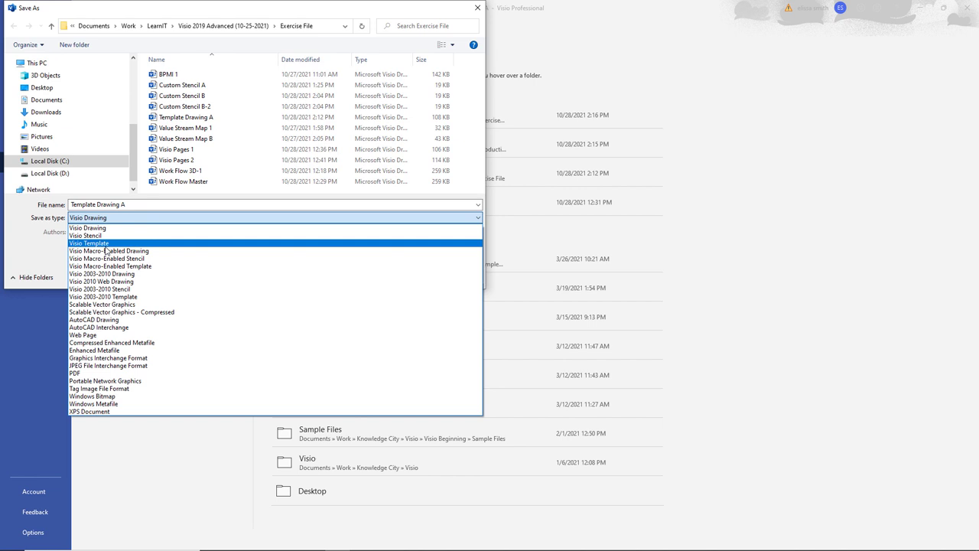
pyautogui.click(105, 245)
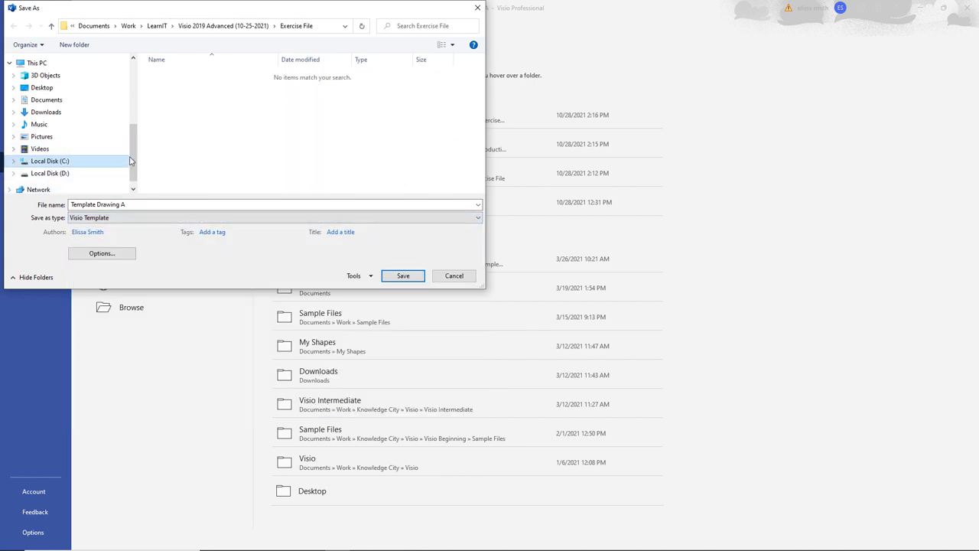
pyautogui.moveTo(132, 161); pyautogui.dragTo(132, 97)
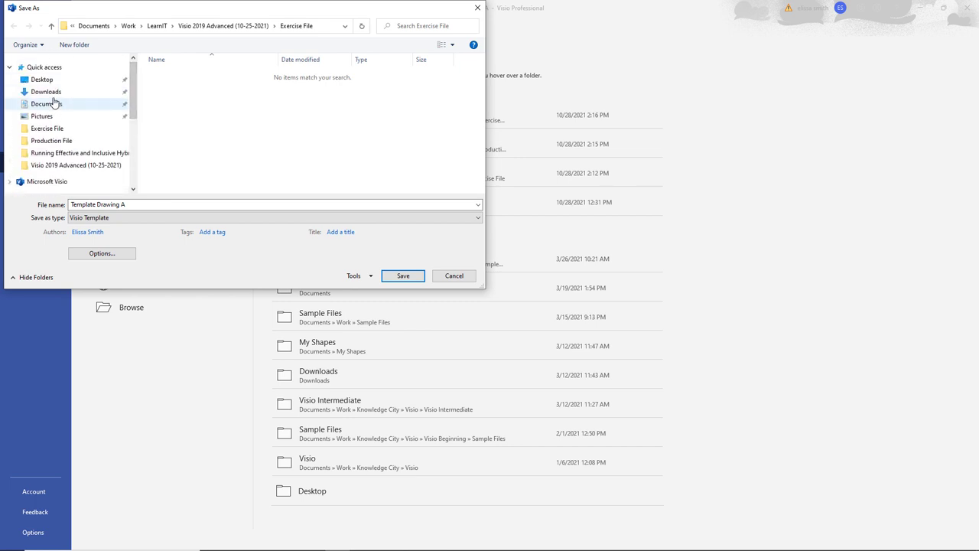
pyautogui.click(50, 82)
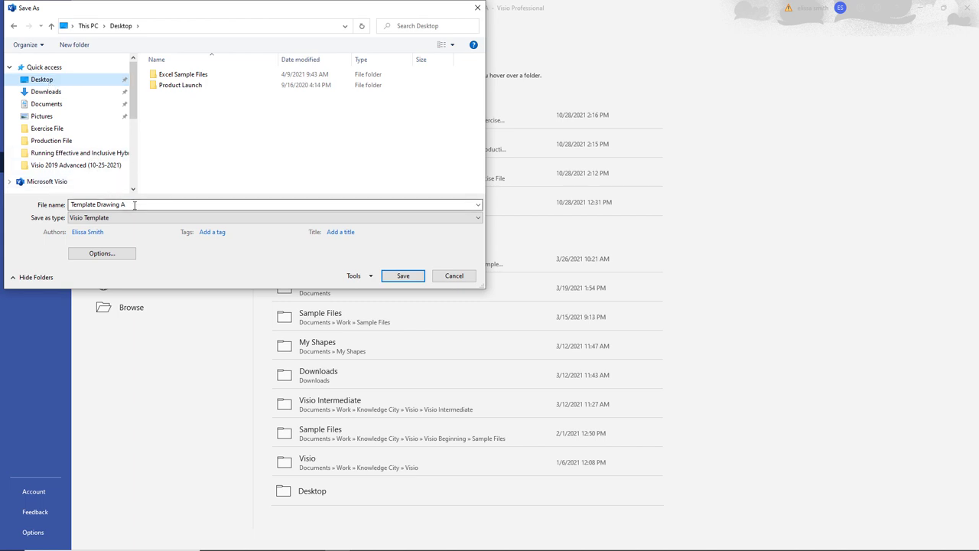
# - Rename the file to 'Template Drawing A-template' and save it
pyautogui.click(135, 205)
pyautogui.click(136, 204)
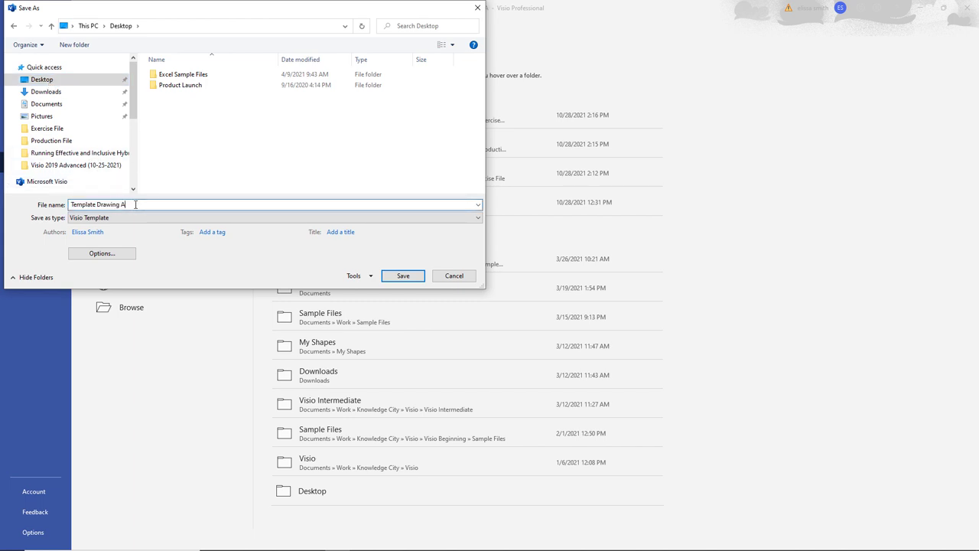
pyautogui.write('-tera')
pyautogui.press('BackSpace')
pyautogui.press('BackSpace')
pyautogui.write('mplate')
pyautogui.click(126, 220)
pyautogui.click(403, 276)
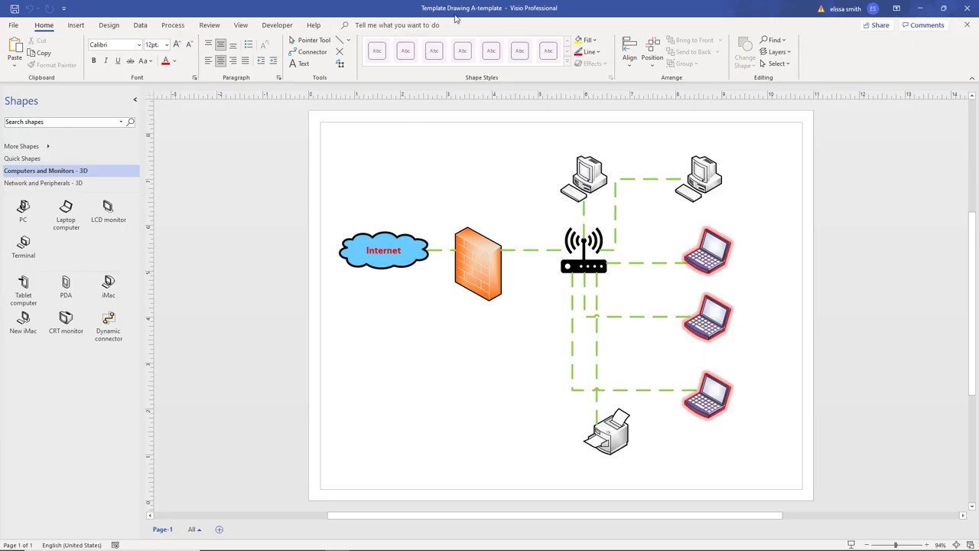
# - Close the template drawing and go to File > New
pyautogui.click(478, 16)
pyautogui.click(967, 25)
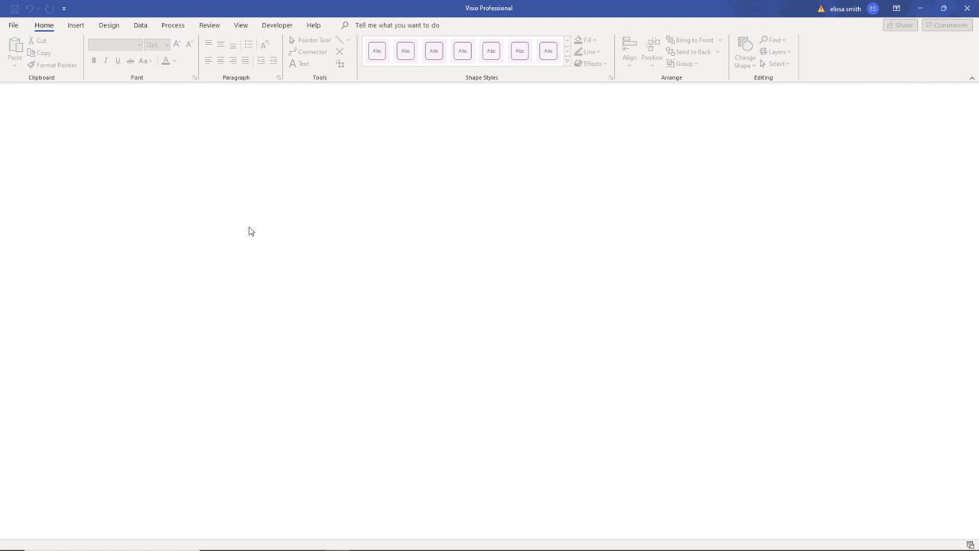
pyautogui.click(17, 27)
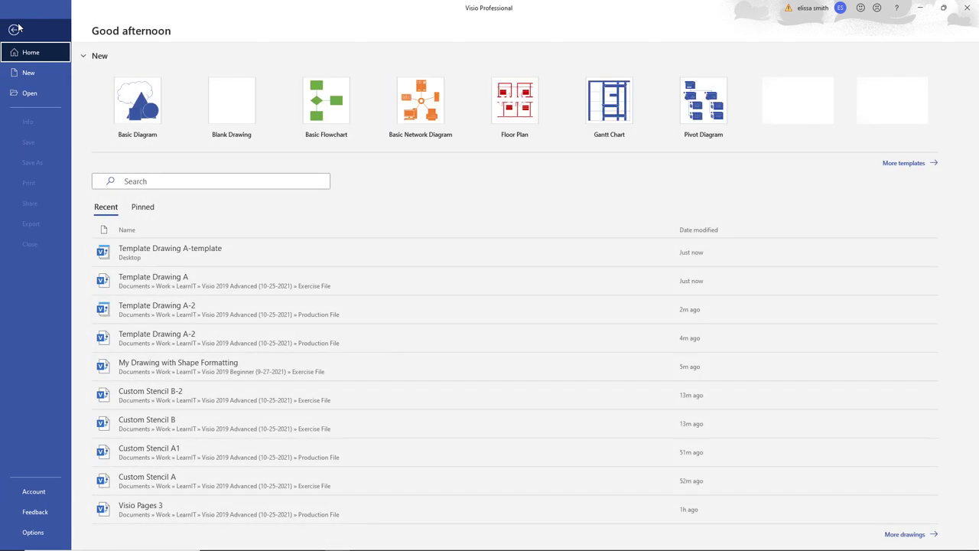
pyautogui.click(23, 74)
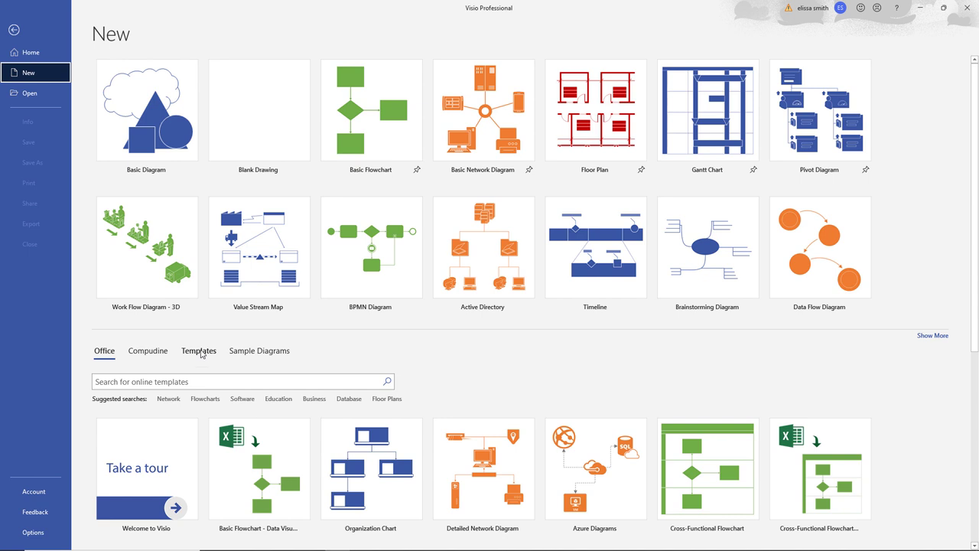
# - Show the Templates category and choose New from existing
pyautogui.click(199, 351)
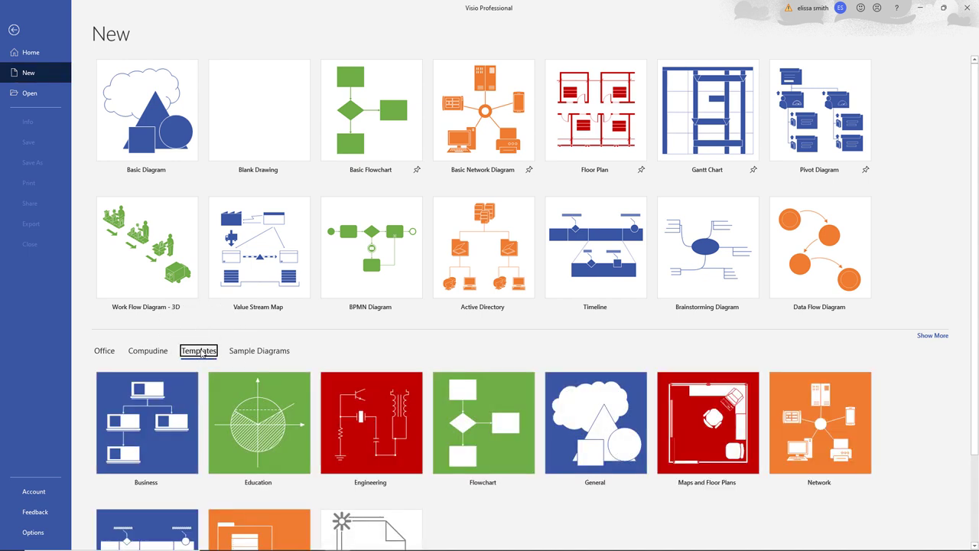
pyautogui.scroll(-2, 202, 352)
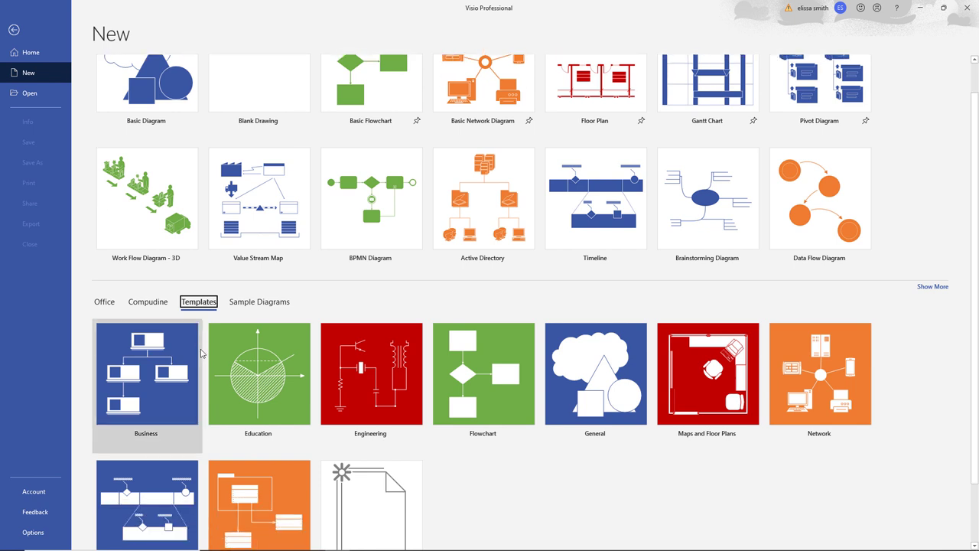
pyautogui.scroll(-1, 201, 352)
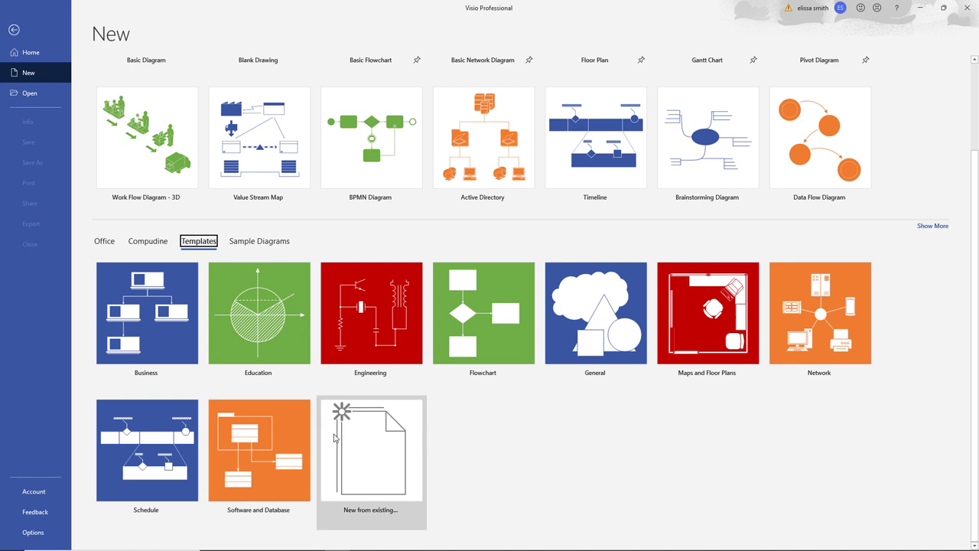
pyautogui.click(366, 460)
# - Create a new drawing from the Desktop's Template Drawing A-template file
pyautogui.click(368, 460)
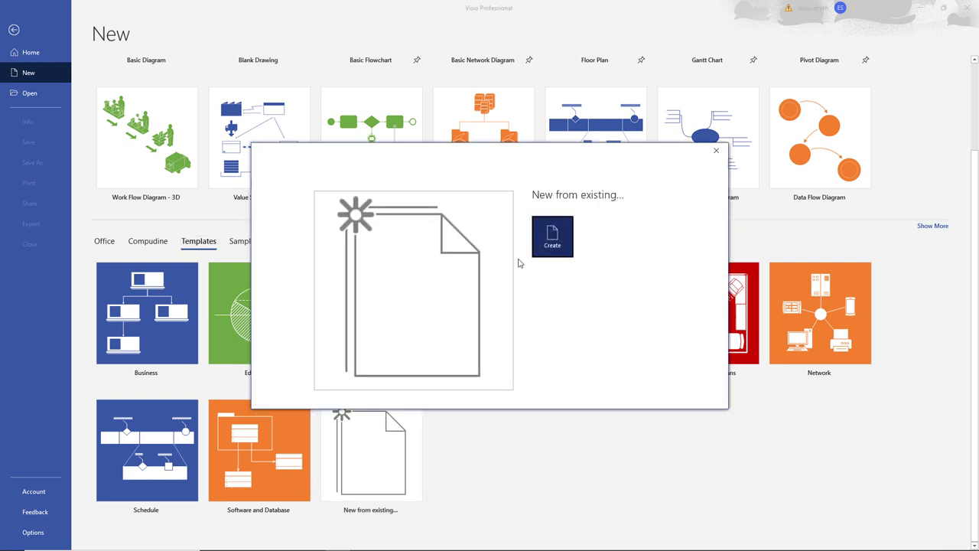
pyautogui.click(547, 251)
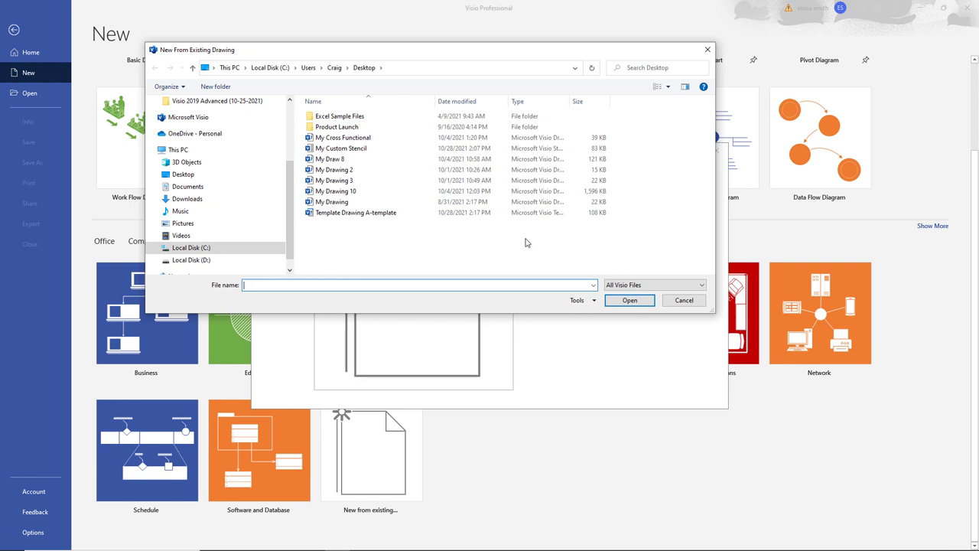
pyautogui.click(184, 176)
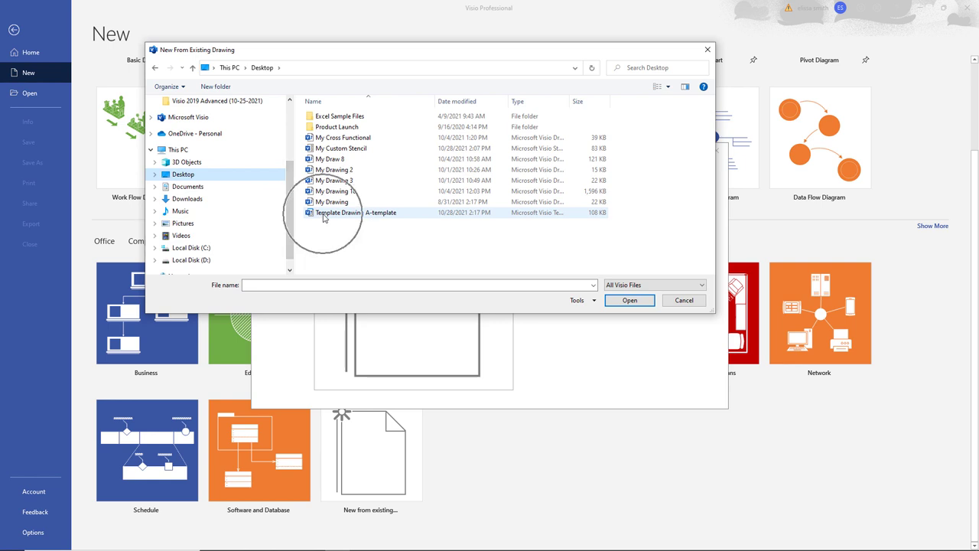
pyautogui.click(323, 215)
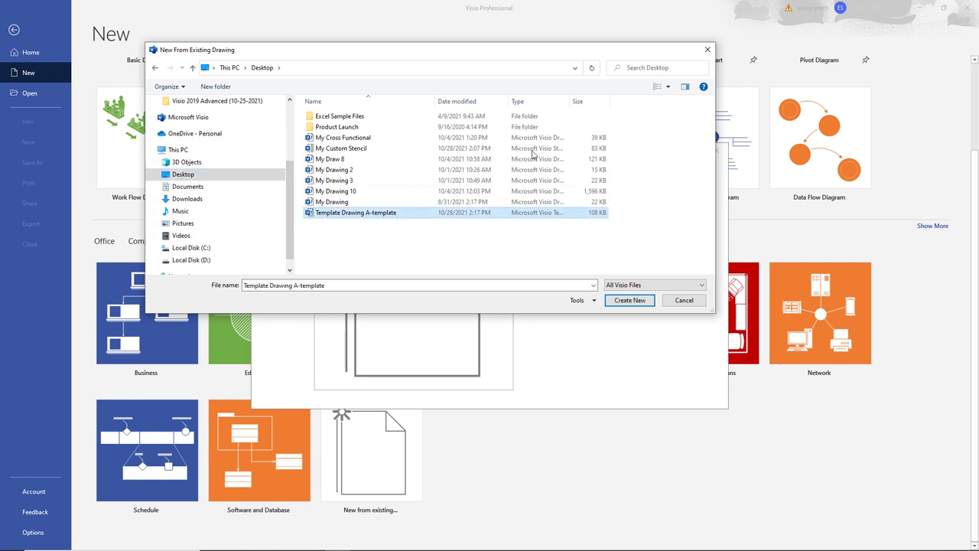
pyautogui.moveTo(572, 101); pyautogui.dragTo(597, 101)
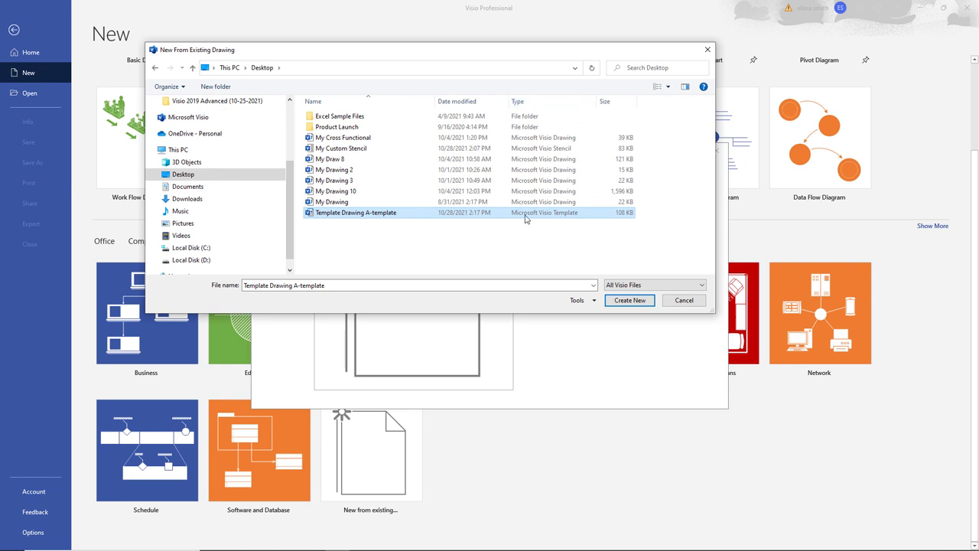
pyautogui.click(526, 216)
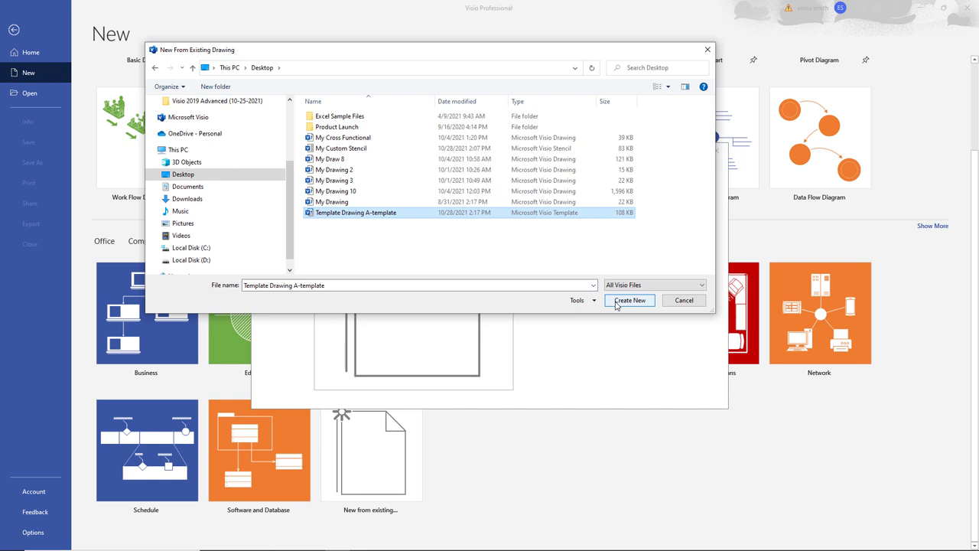
pyautogui.click(617, 304)
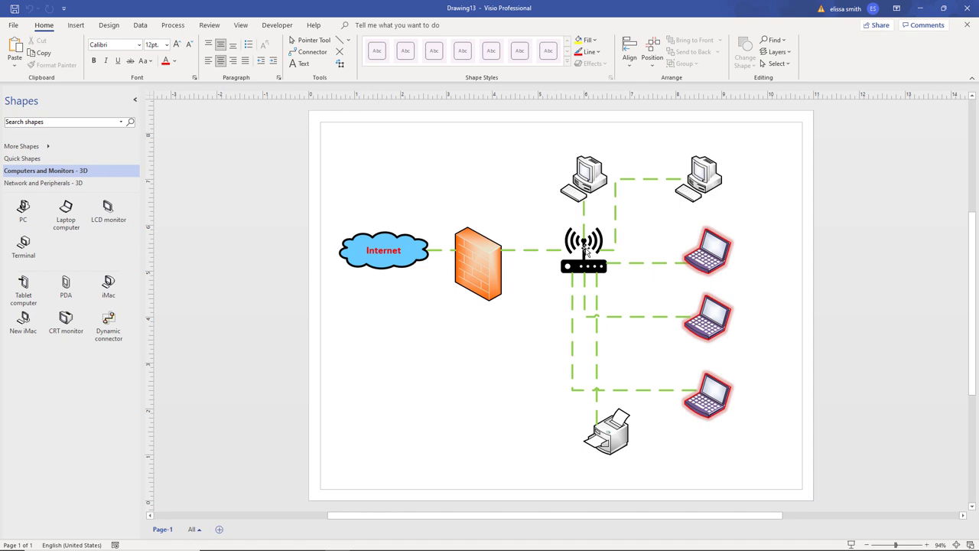
# - Switch from the new Drawing13 to the Excel Test Pivot Diagram workbook
pyautogui.click(462, 10)
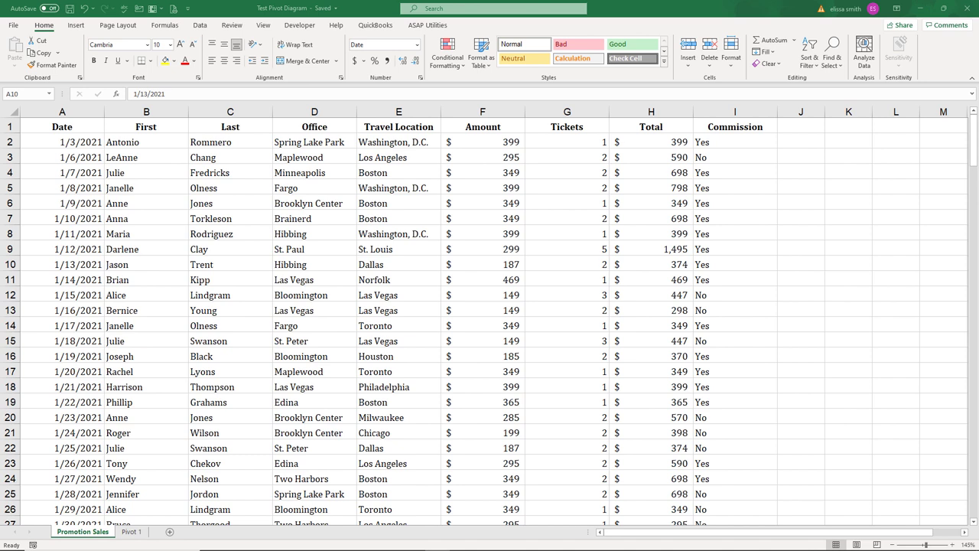
# - Select a sales data cell, then view the Pivot 1 sheet's totals by location and commission
pyautogui.click(149, 298)
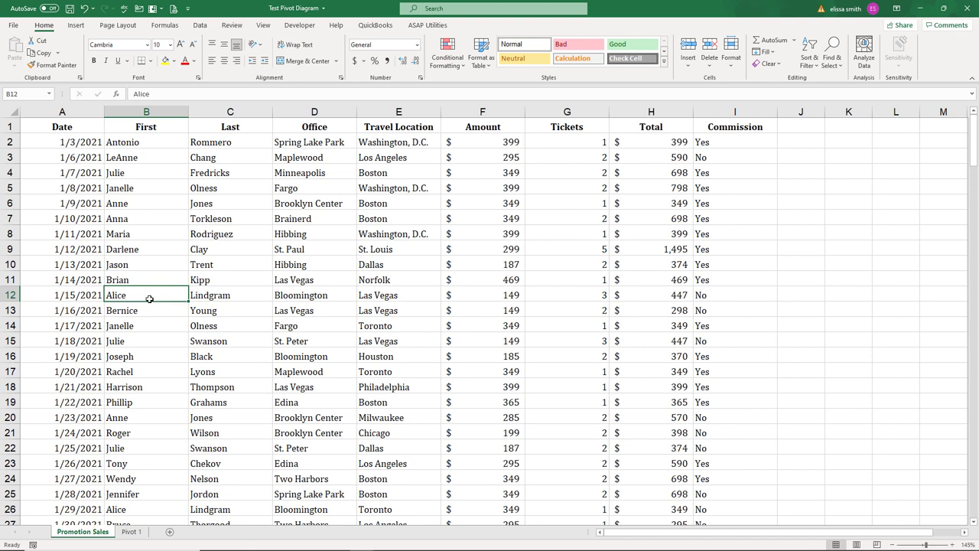
pyautogui.click(149, 298)
pyautogui.click(132, 532)
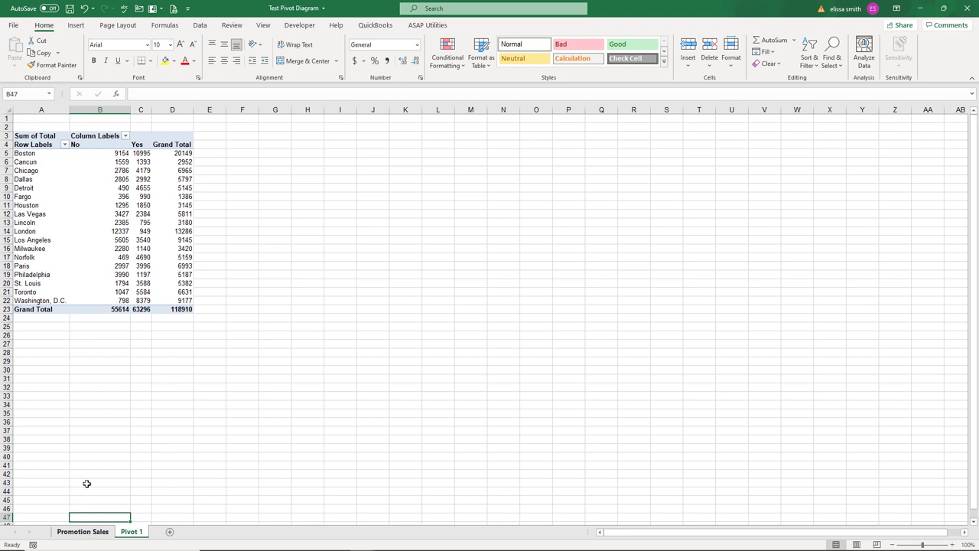
pyautogui.moveTo(77, 275)
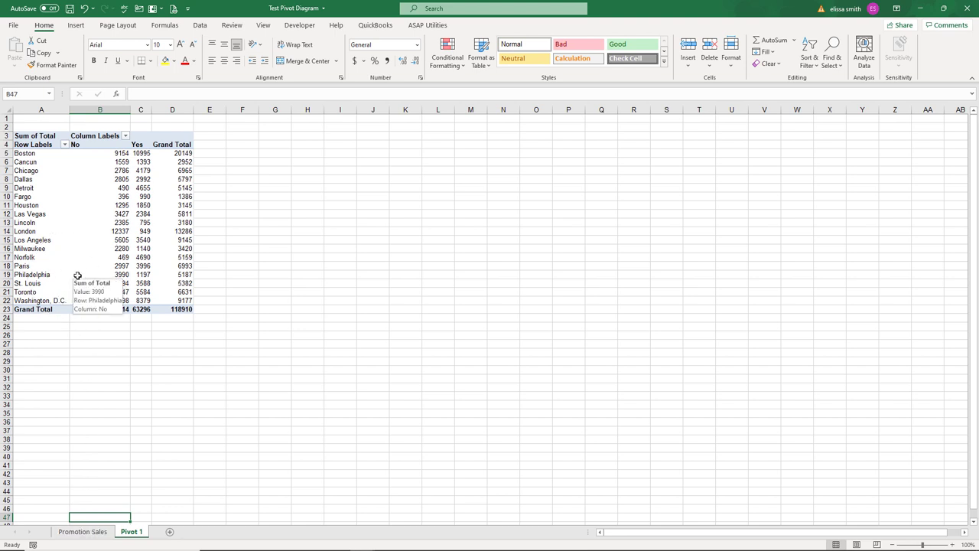
pyautogui.click(73, 533)
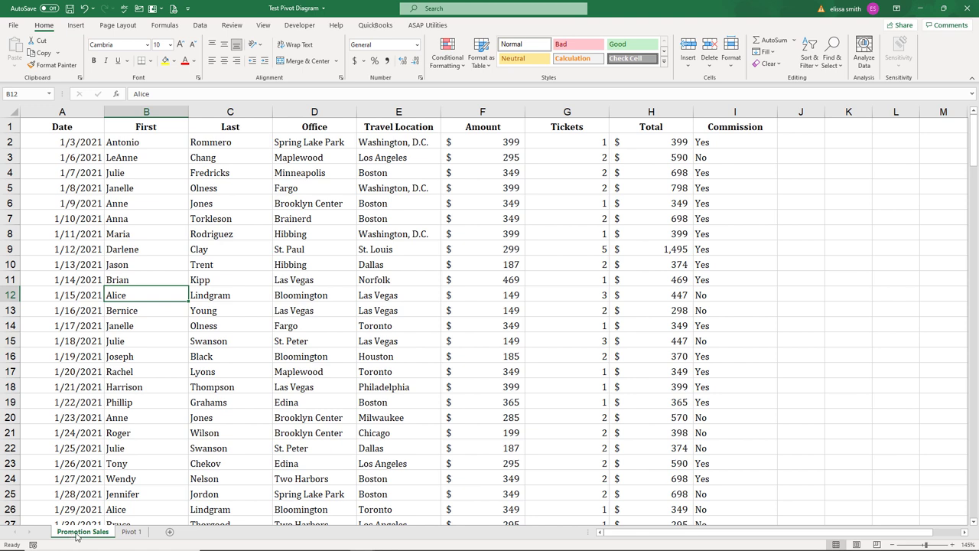
pyautogui.click(8, 126)
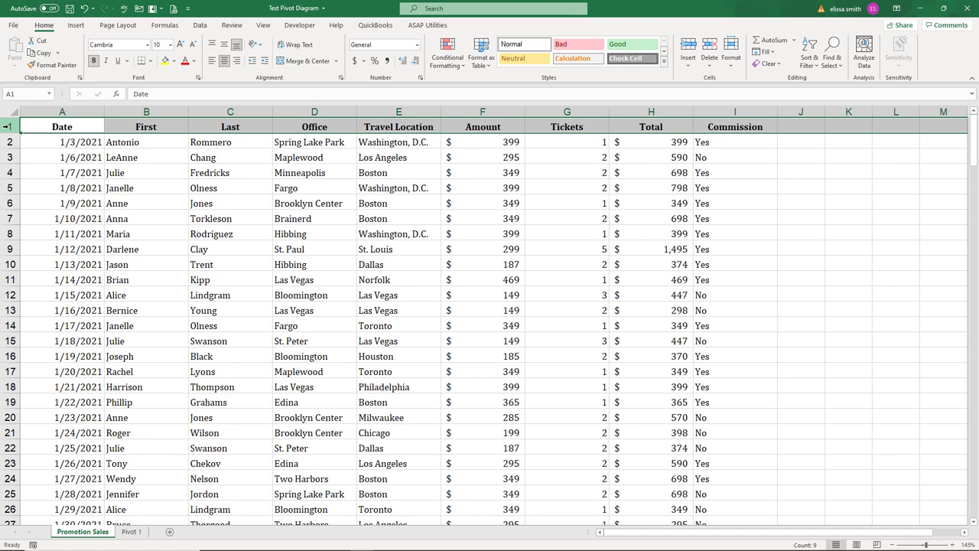
pyautogui.click(10, 295)
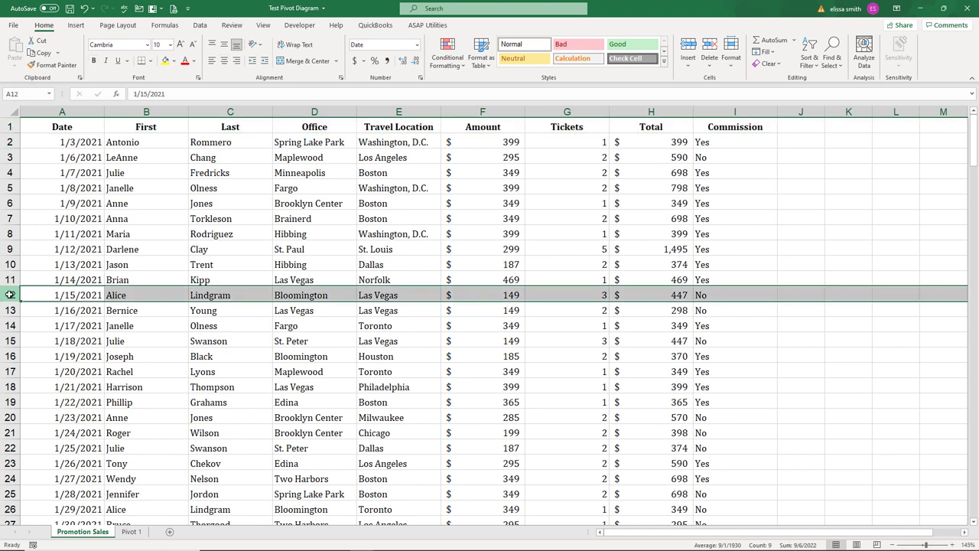
pyautogui.press('Delete')
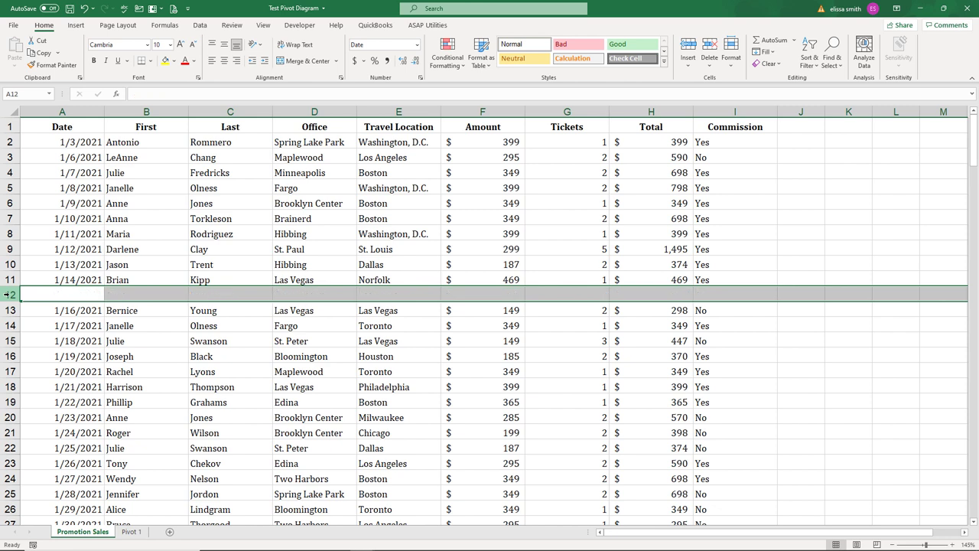
pyautogui.hotkey('ctrl', 'z')
pyautogui.click(120, 340)
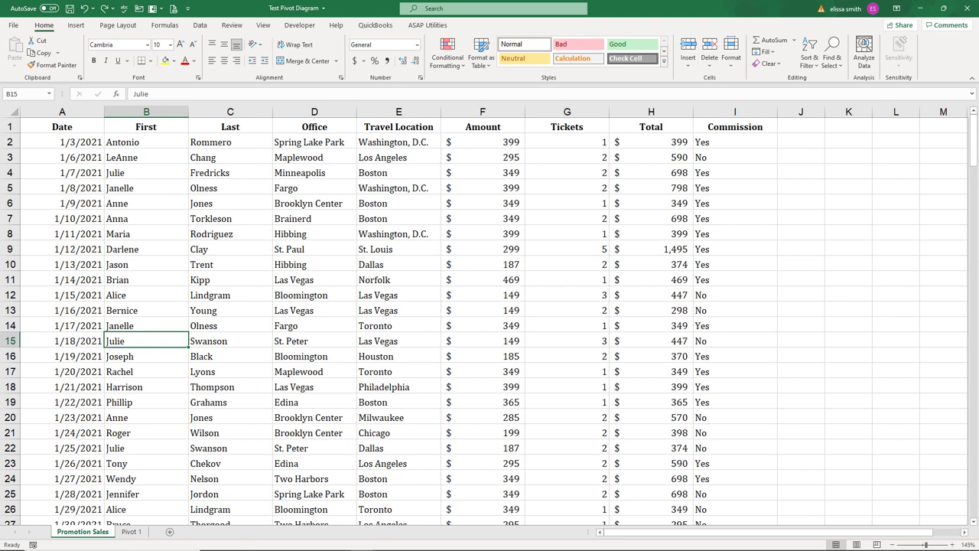
pyautogui.moveTo(269, 544)
pyautogui.moveTo(336, 541)
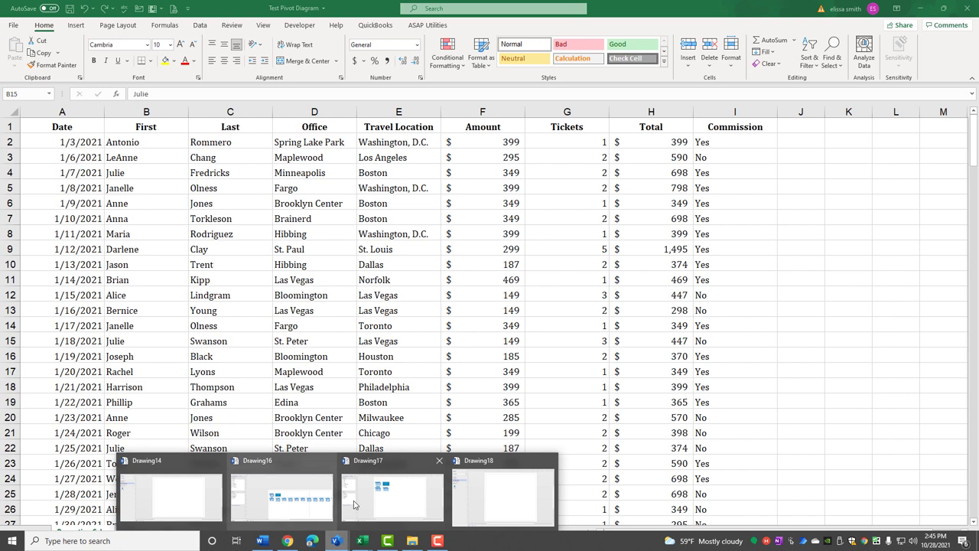
# - From Drawing18, search templates for 'pivot' and create a new drawing from the Pivot Diagram template
pyautogui.click(505, 507)
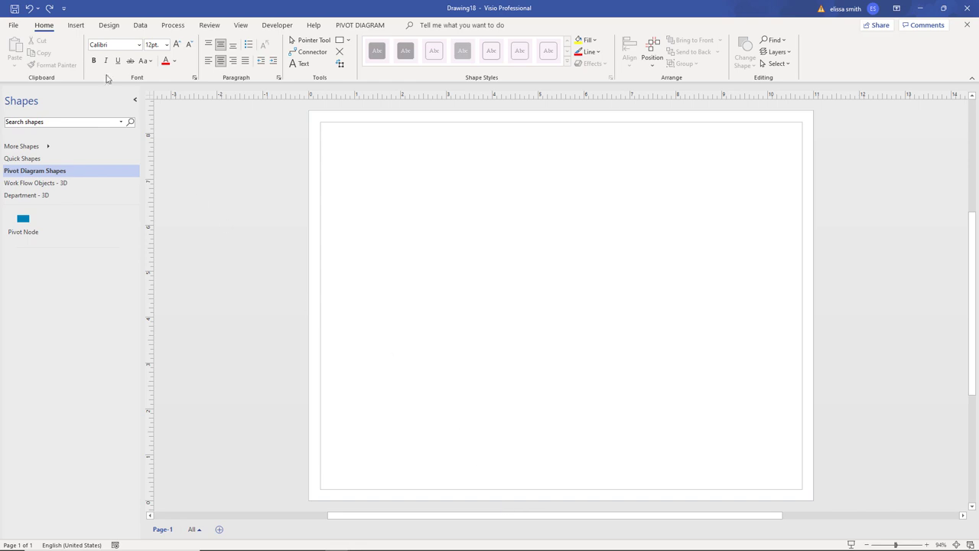
pyautogui.click(17, 26)
pyautogui.click(27, 74)
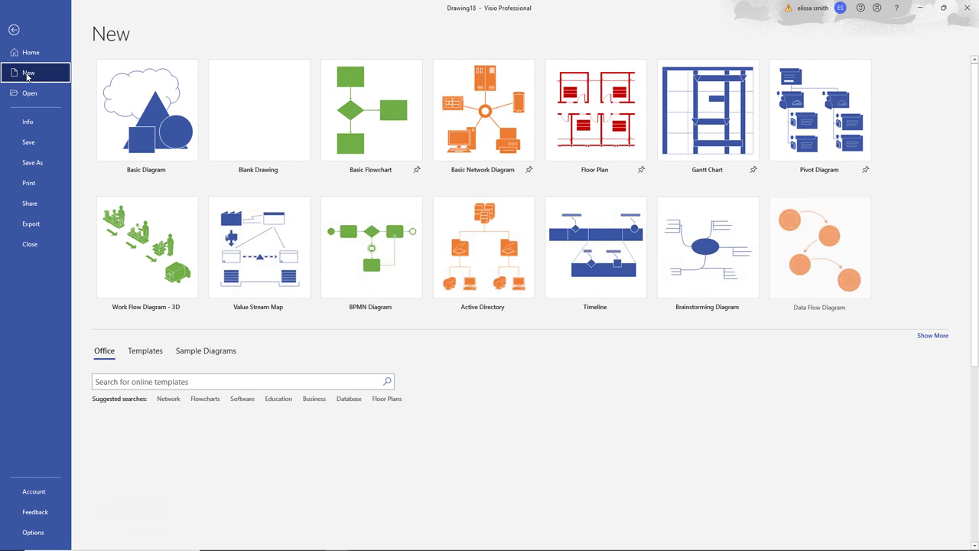
pyautogui.click(117, 385)
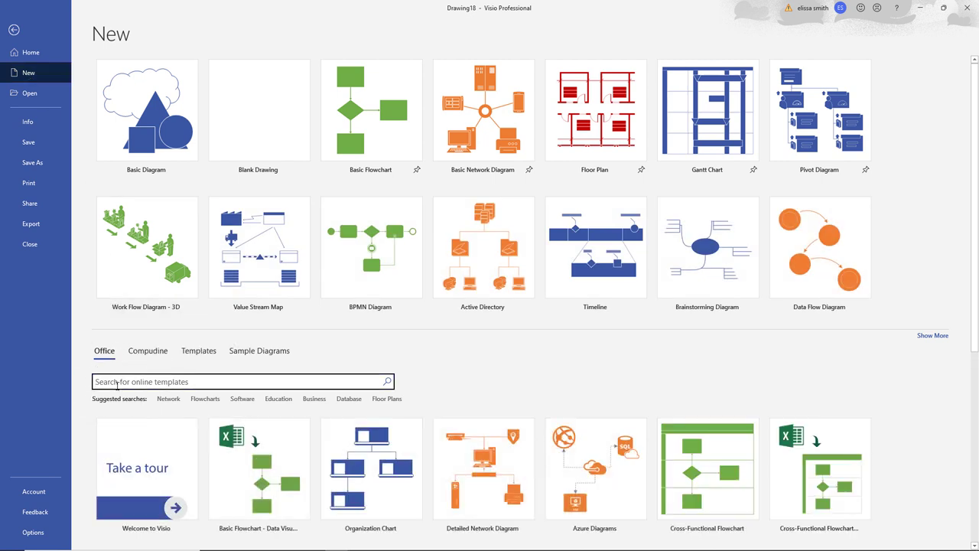
pyautogui.write('pivot')
pyautogui.press('Return')
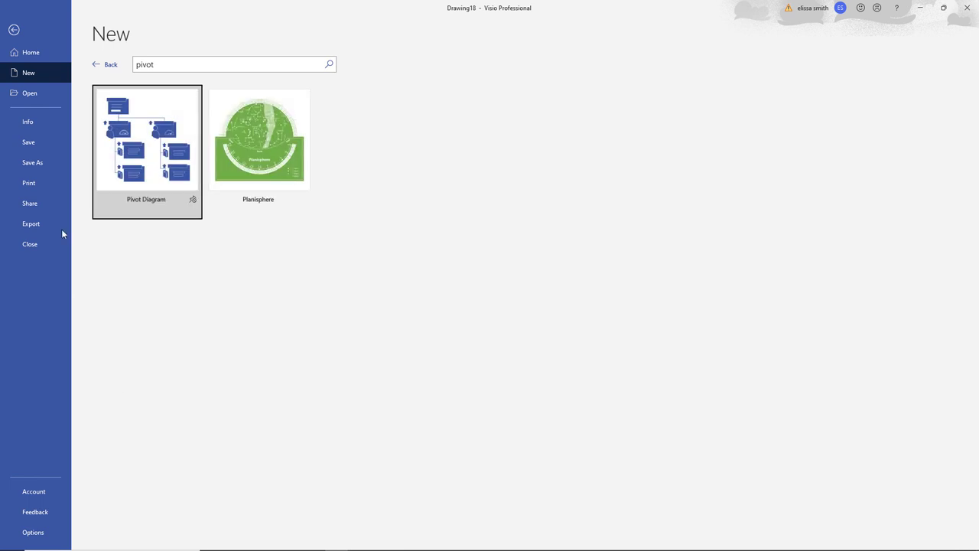
pyautogui.click(140, 153)
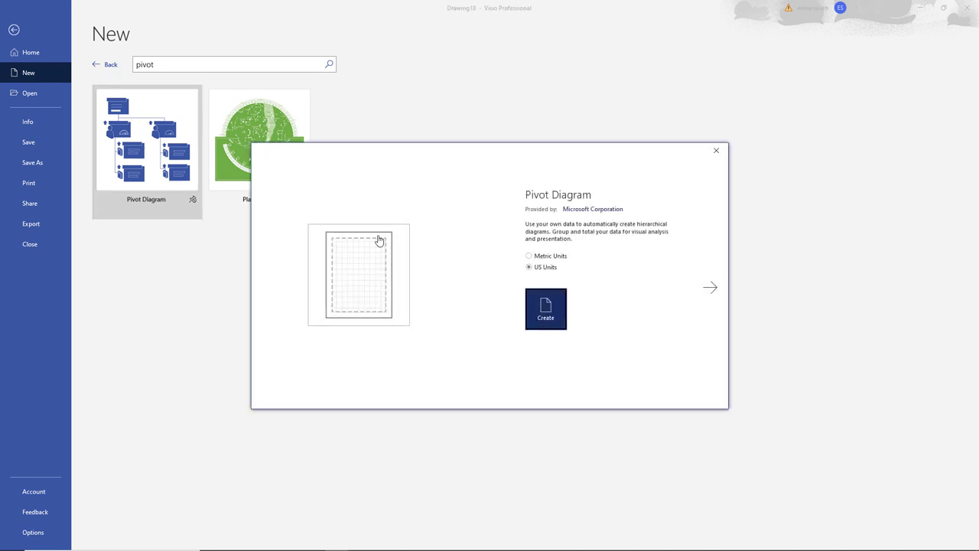
pyautogui.click(540, 327)
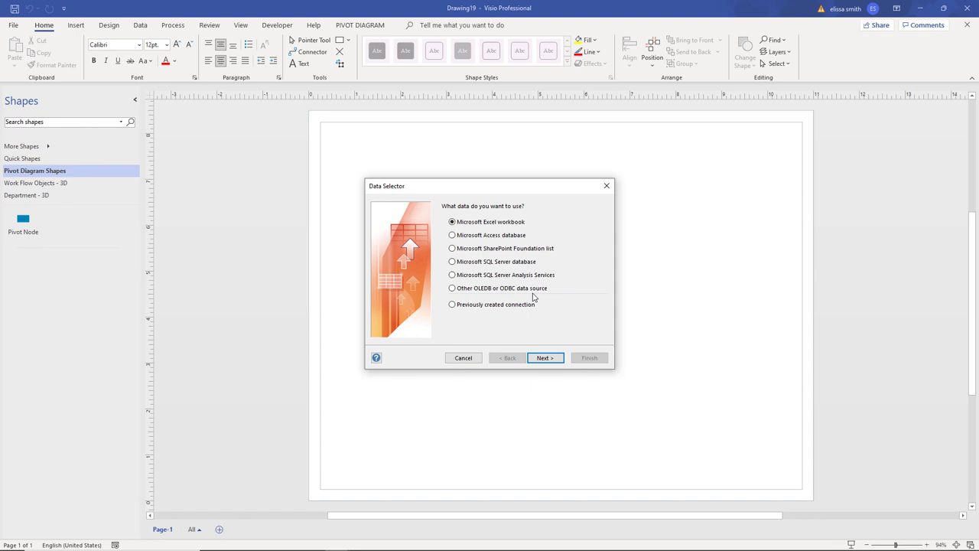
# - Choose an Excel workbook as the data source: the Test Pivot Diagram file on the Desktop
pyautogui.click(545, 358)
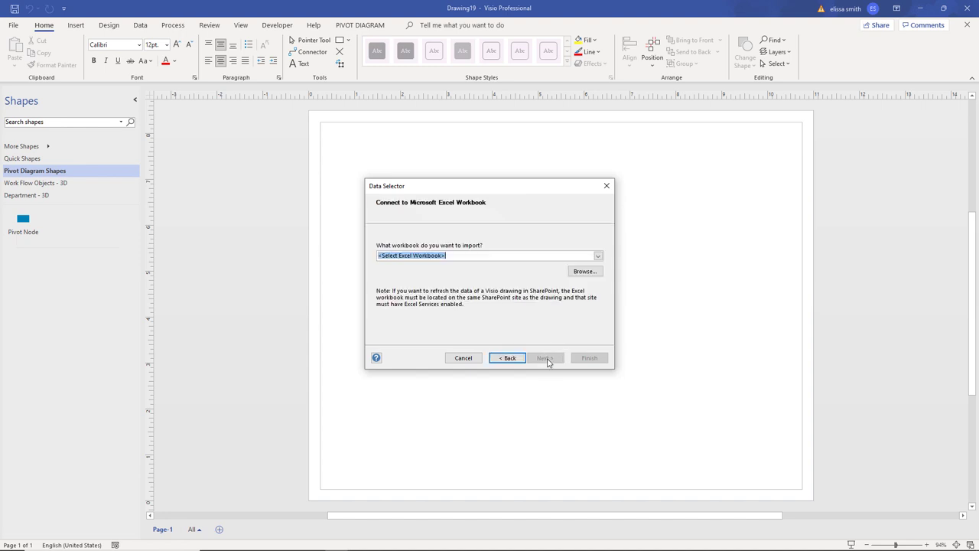
pyautogui.click(583, 272)
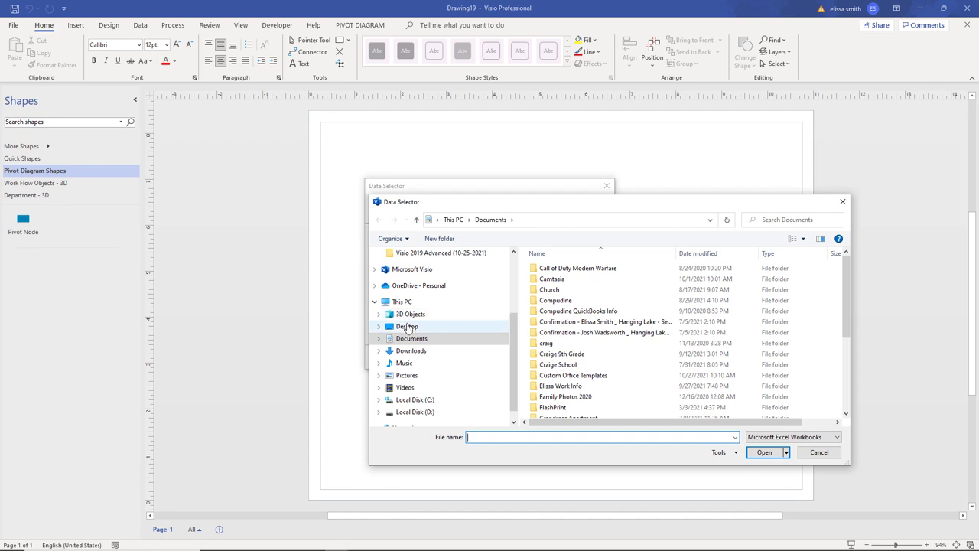
pyautogui.click(407, 326)
pyautogui.click(533, 294)
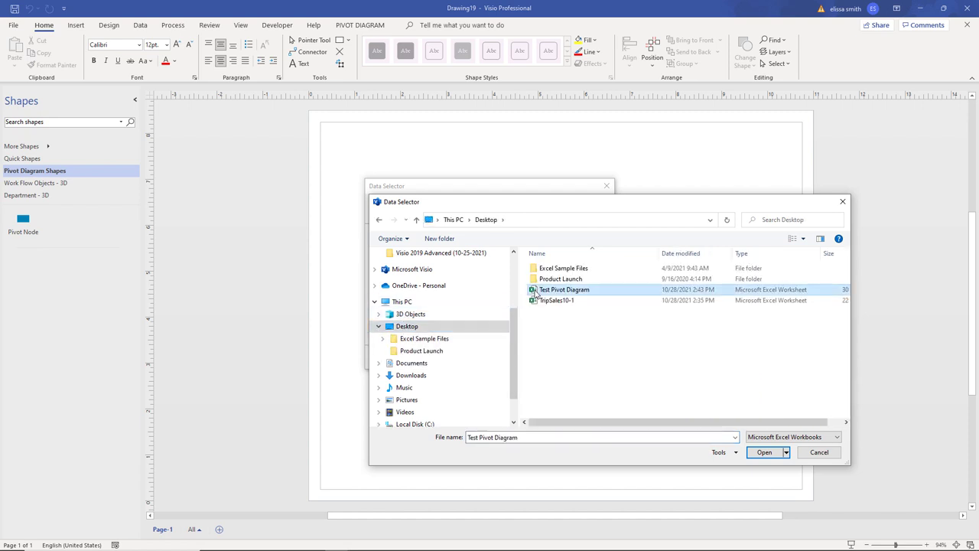
pyautogui.click(764, 452)
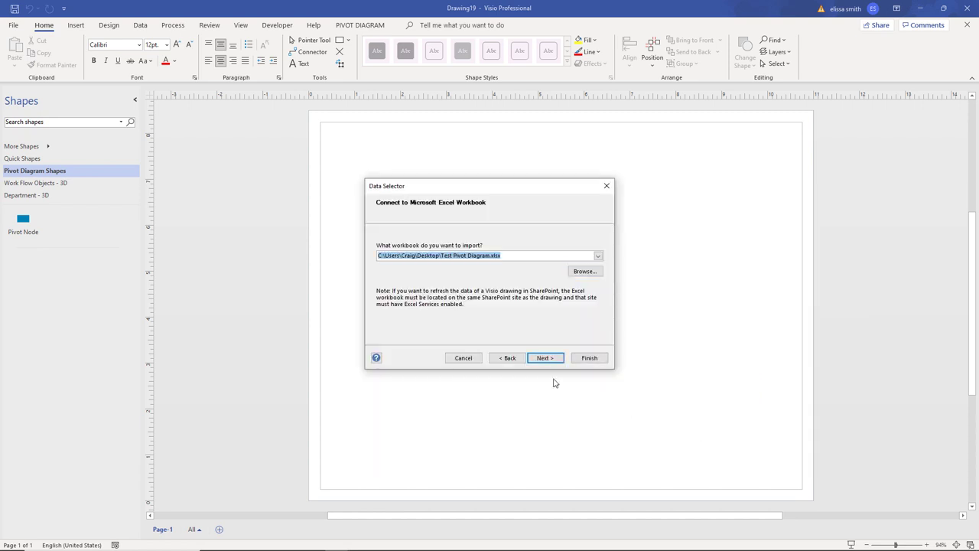
pyautogui.click(544, 358)
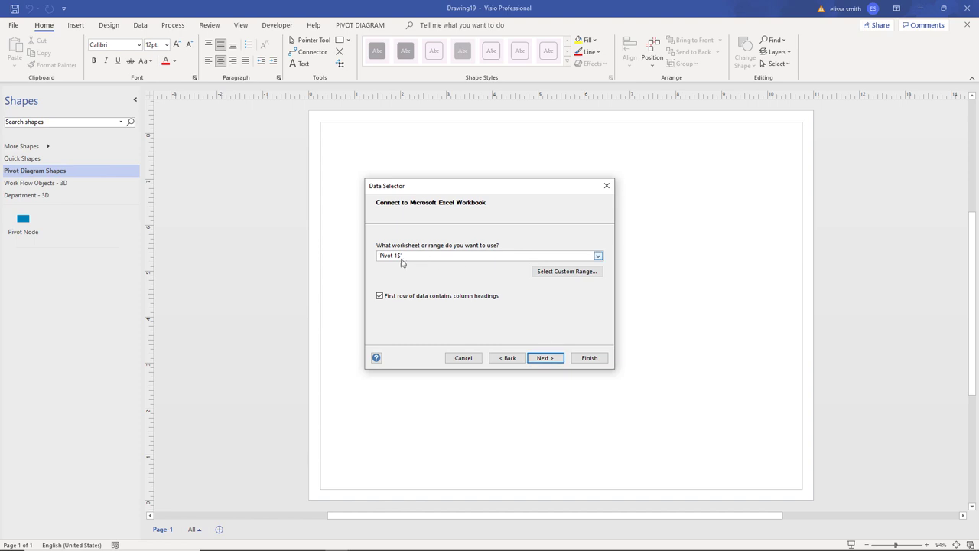
# - Use the Promotion Sales$ worksheet with all columns and rows, and finish building the diagram
pyautogui.click(597, 255)
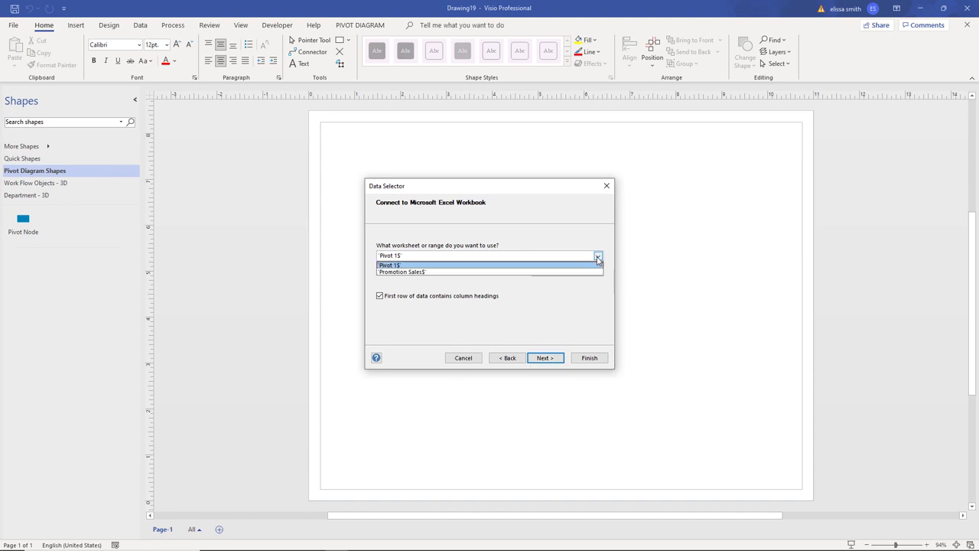
pyautogui.click(430, 273)
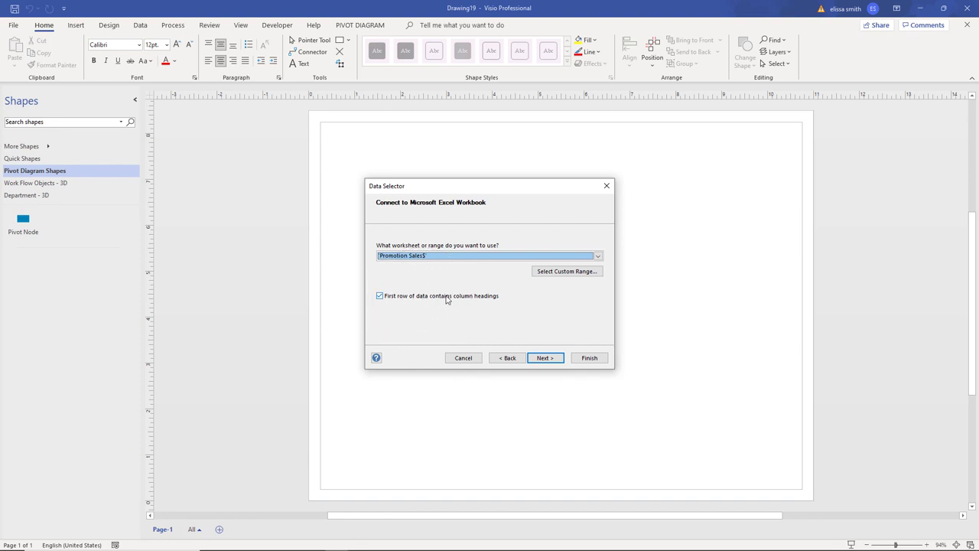
pyautogui.click(553, 358)
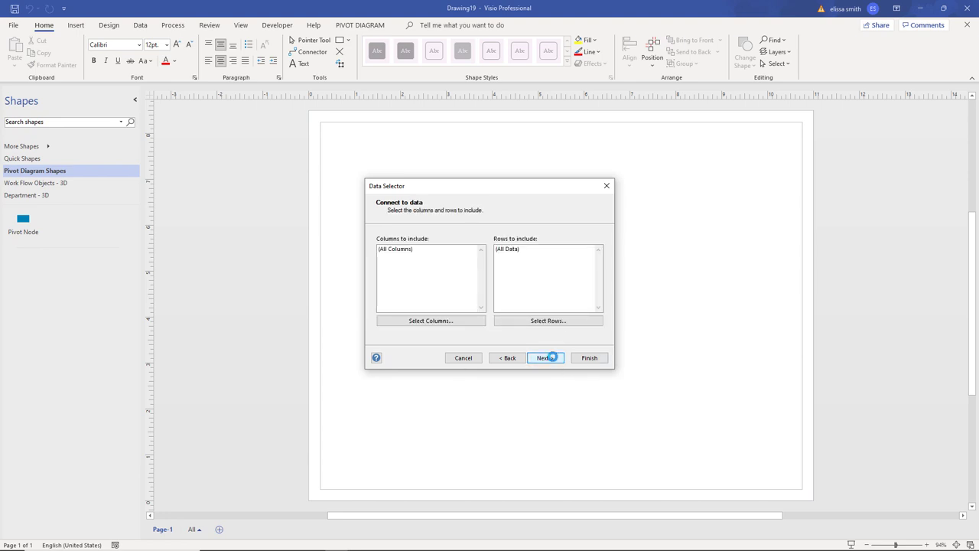
pyautogui.click(432, 321)
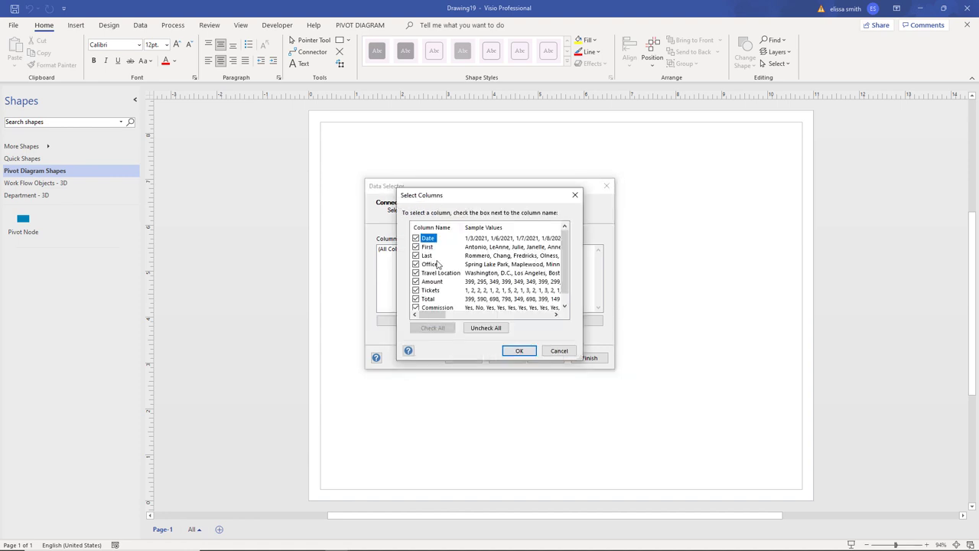
pyautogui.scroll(-1, 567, 271)
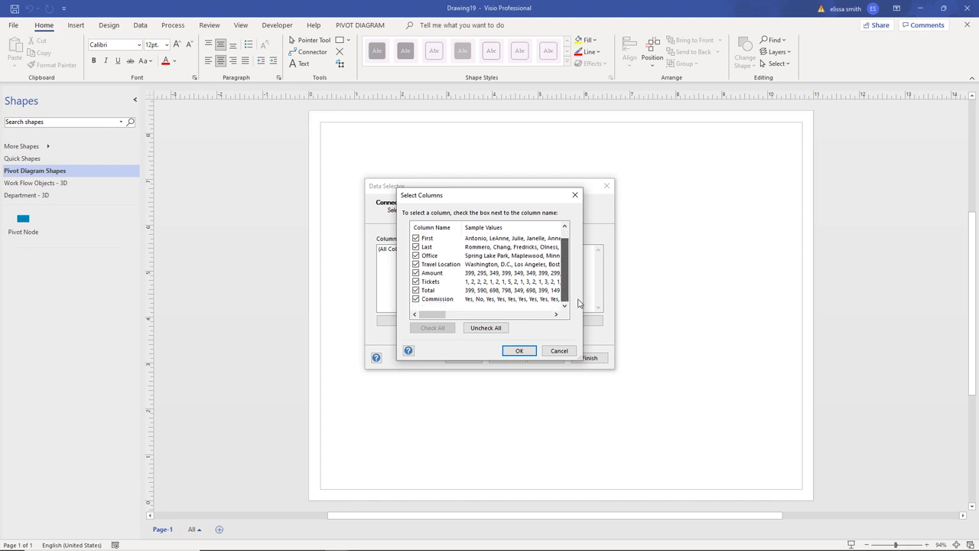
pyautogui.click(513, 352)
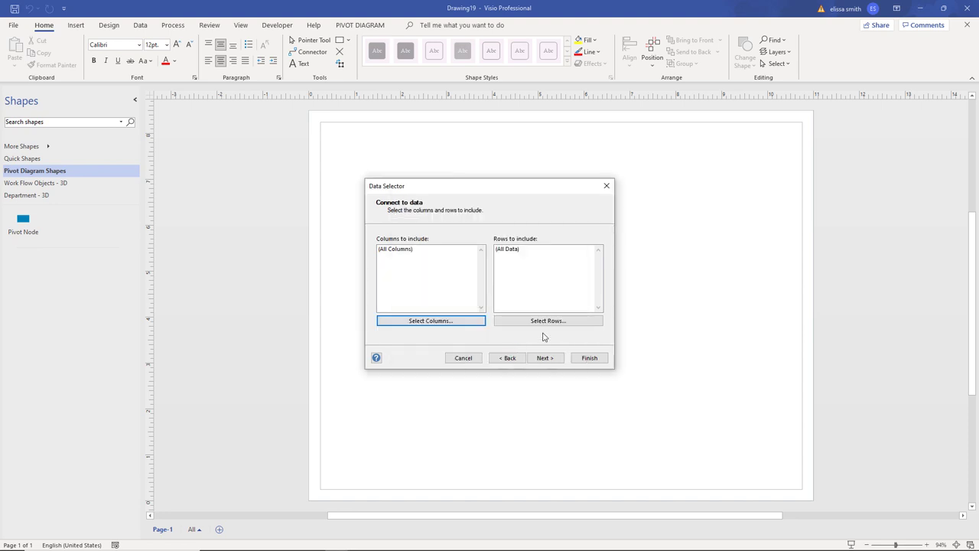
pyautogui.click(548, 324)
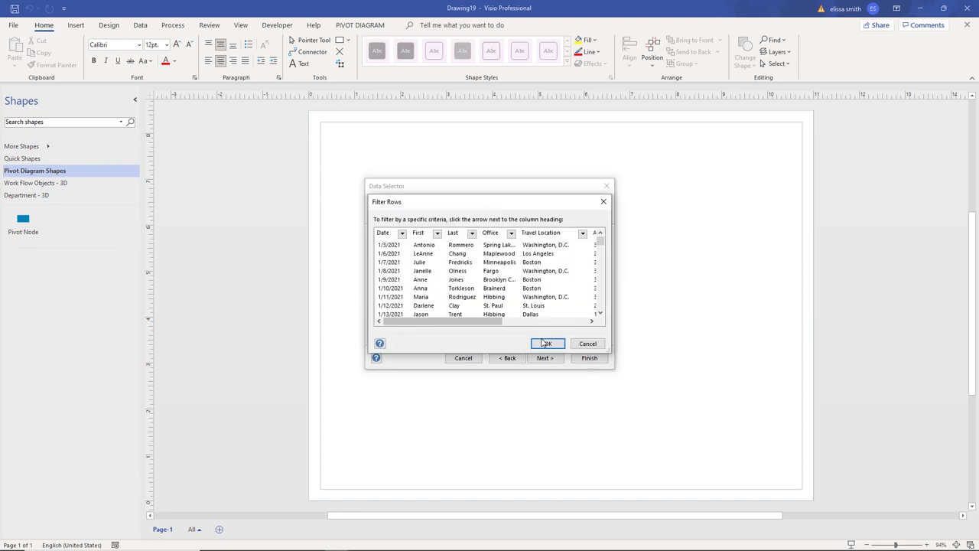
pyautogui.click(547, 344)
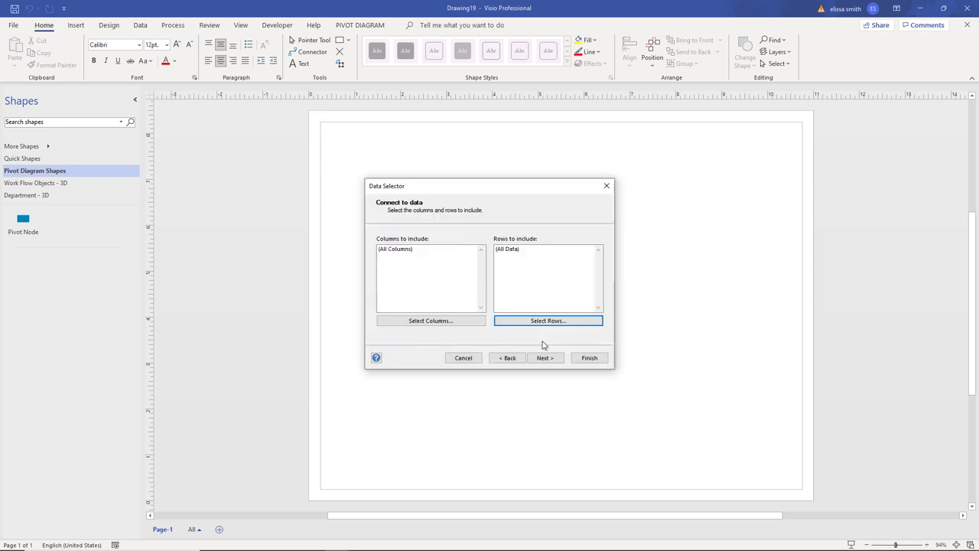
pyautogui.click(588, 358)
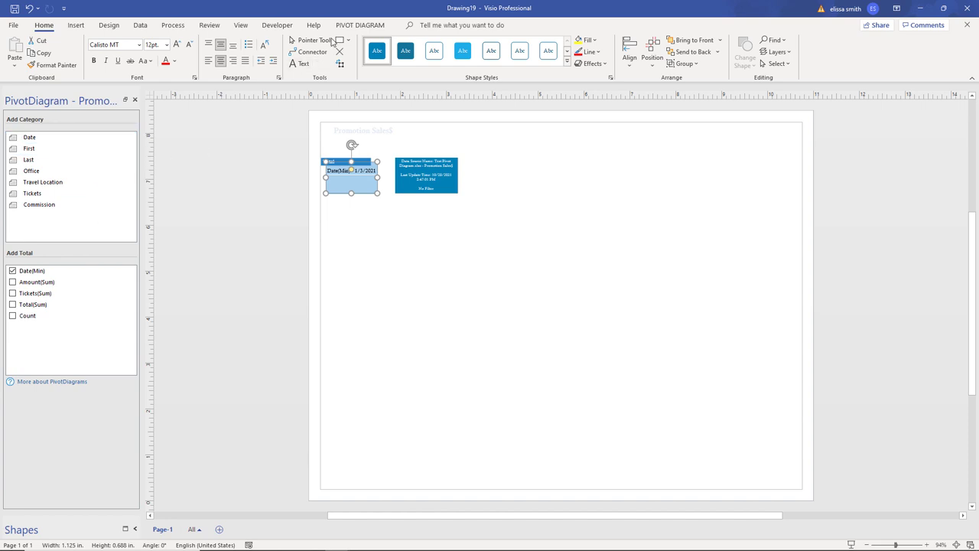
# - Break the Total node down by the Office category, adding a row of office nodes
pyautogui.click(350, 27)
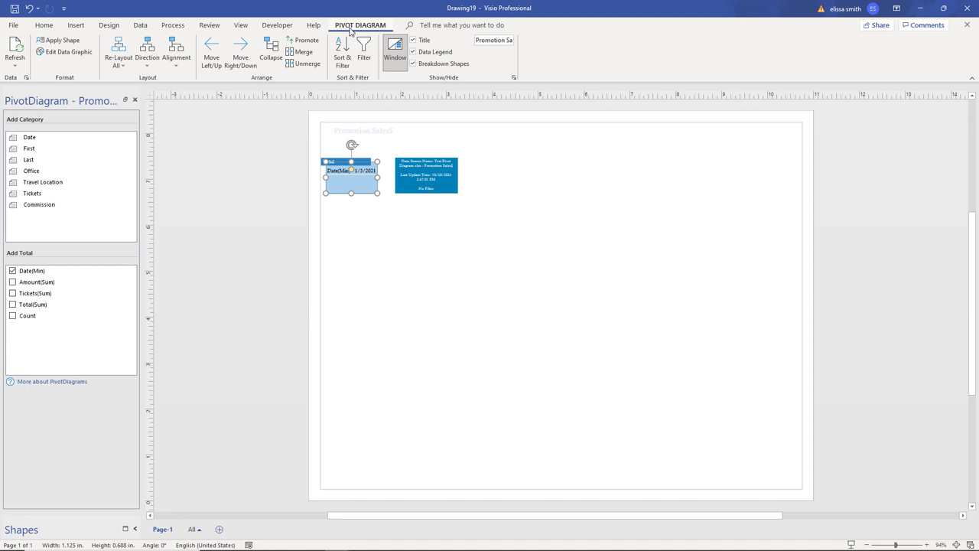
pyautogui.click(342, 159)
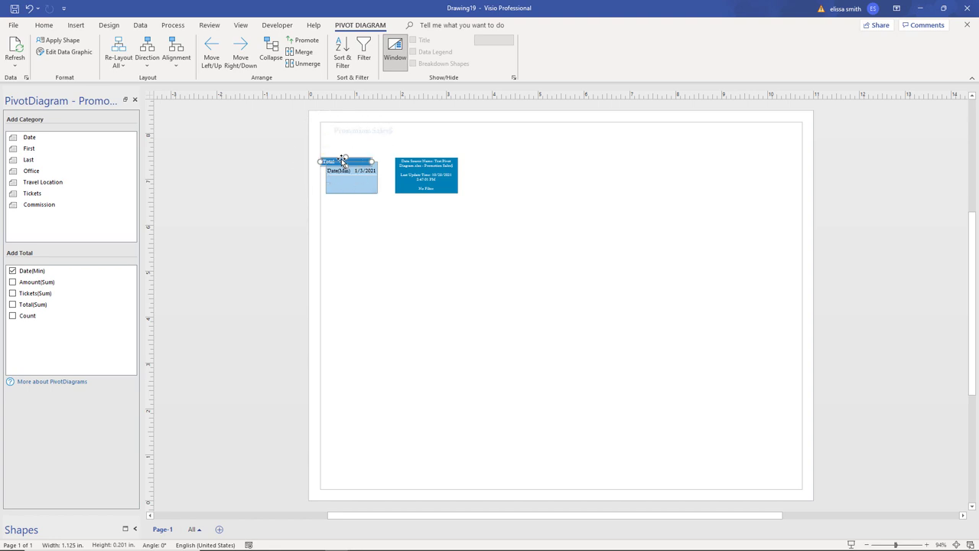
pyautogui.click(48, 171)
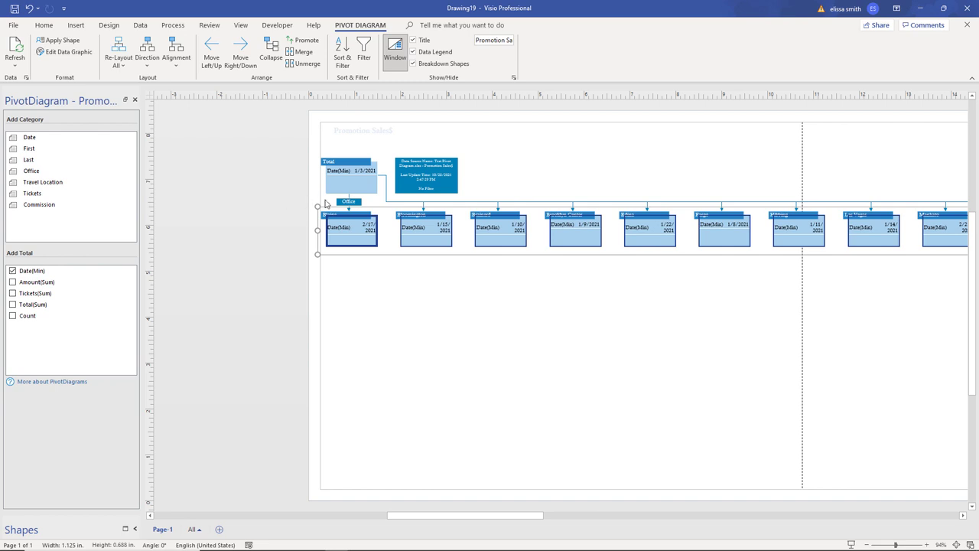
pyautogui.click(346, 202)
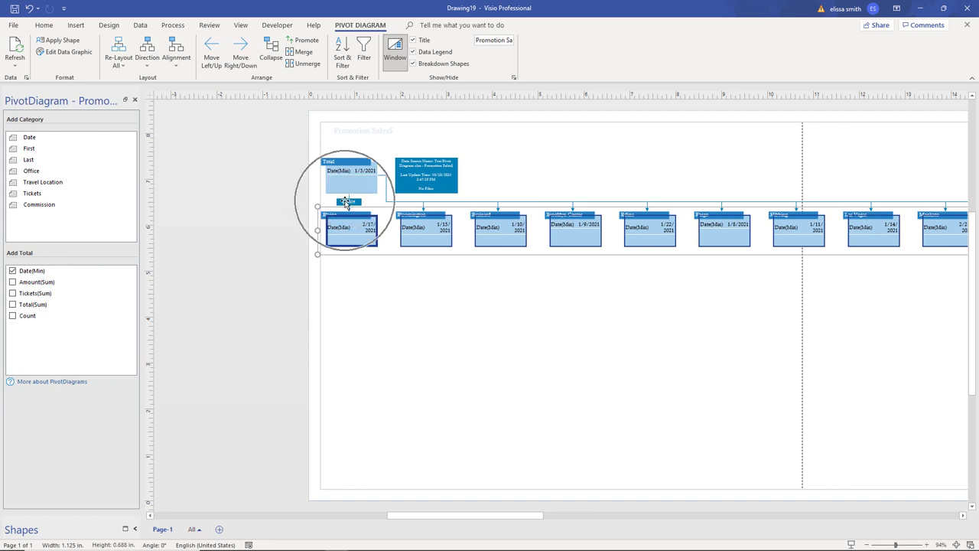
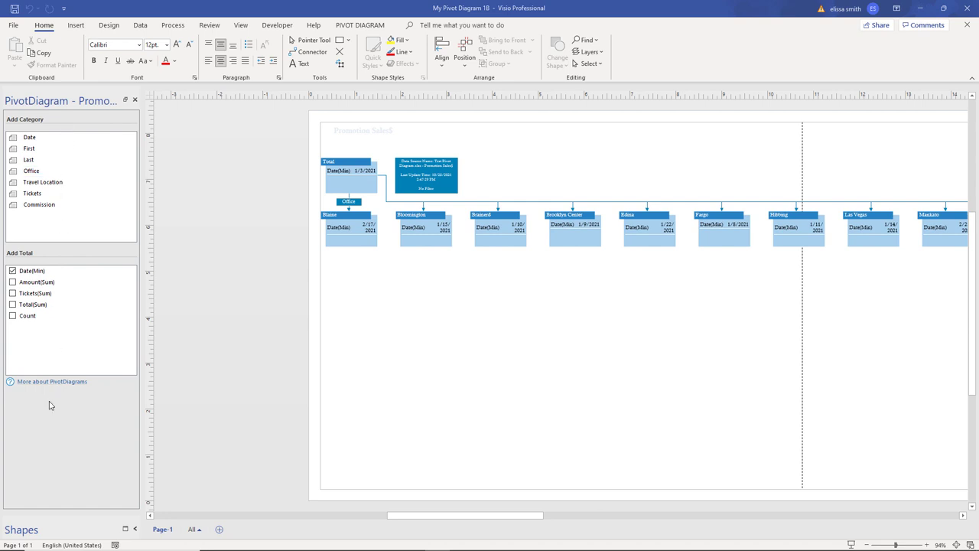
# - Switch to the PivotDiagram ribbon commands for the Promotion Sales diagram
pyautogui.click(373, 30)
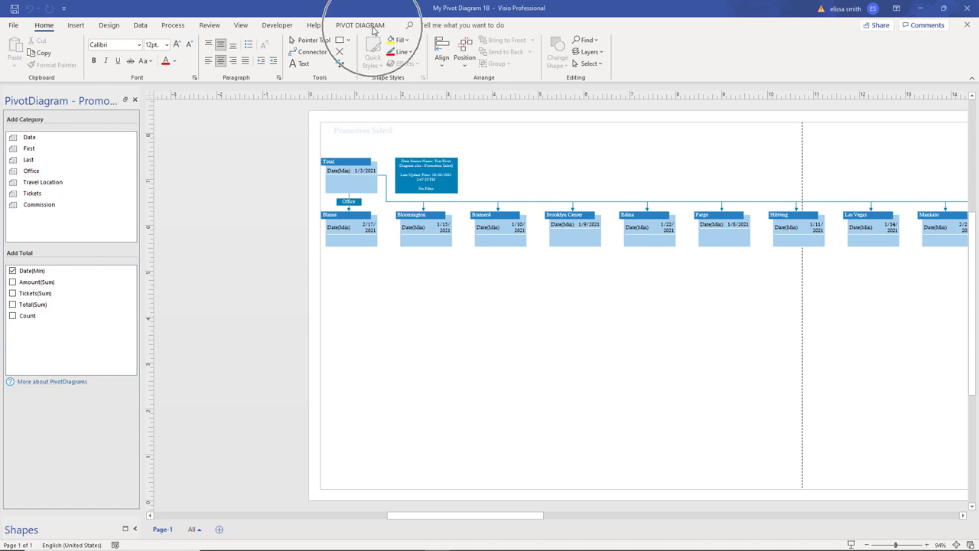
pyautogui.click(373, 28)
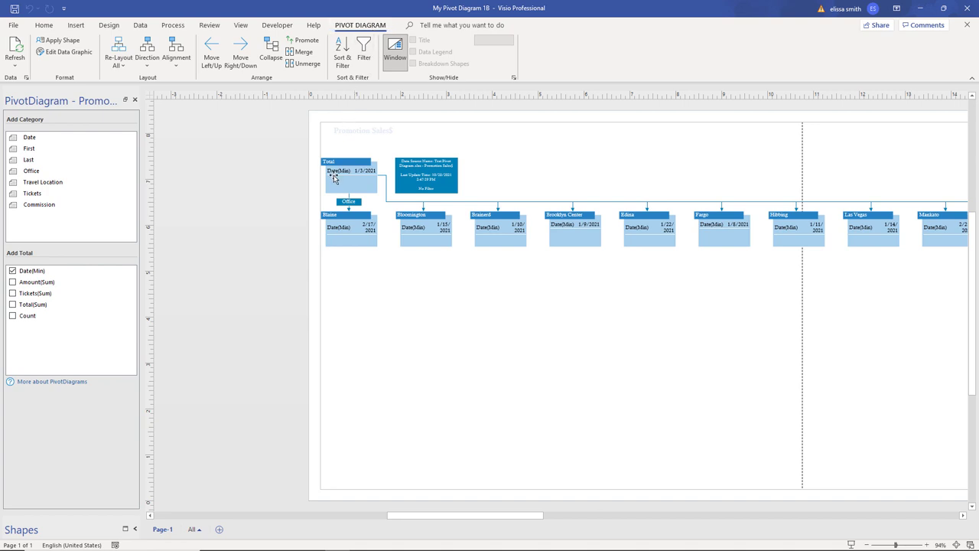
# - Add Amount(Sum) and Tickets(Sum) totals to every node, then select the Total node
pyautogui.click(12, 283)
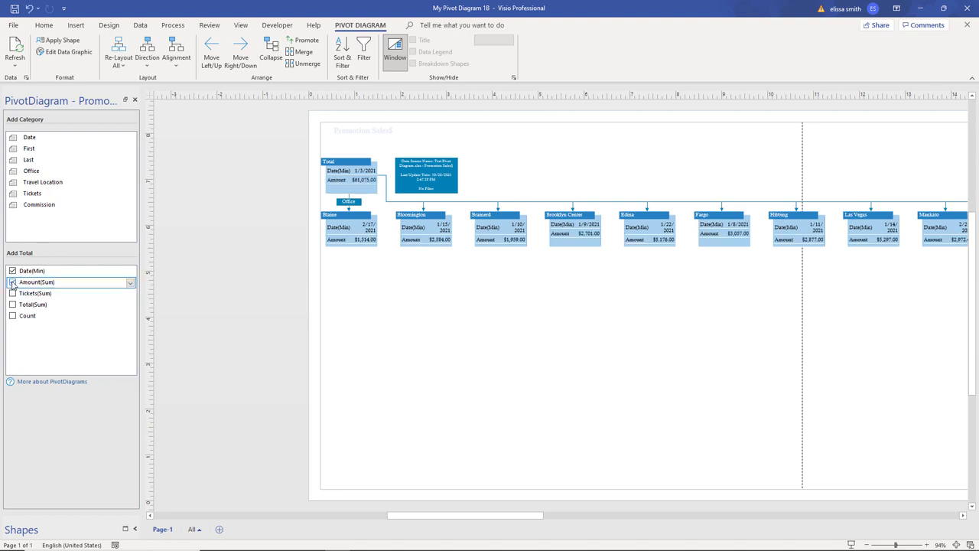
pyautogui.click(12, 294)
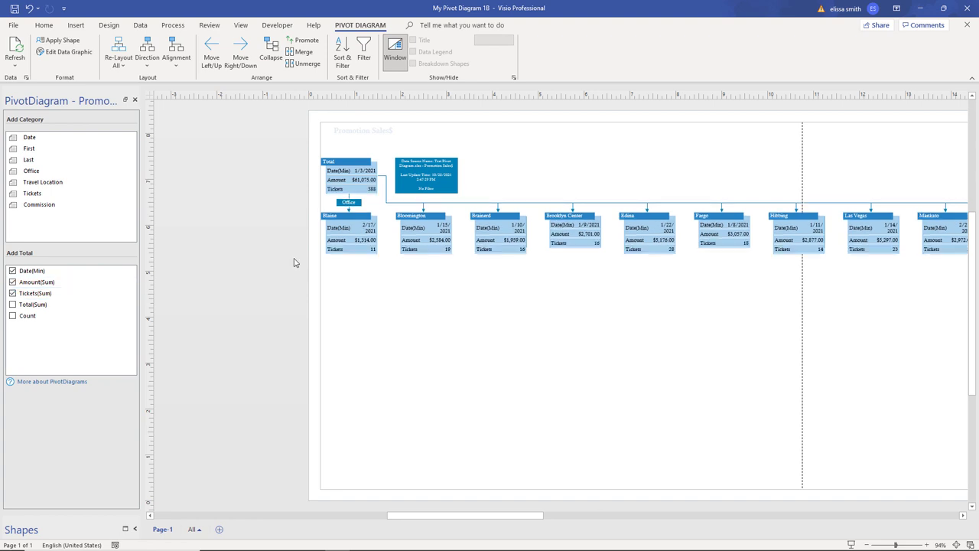
pyautogui.click(349, 256)
pyautogui.click(342, 244)
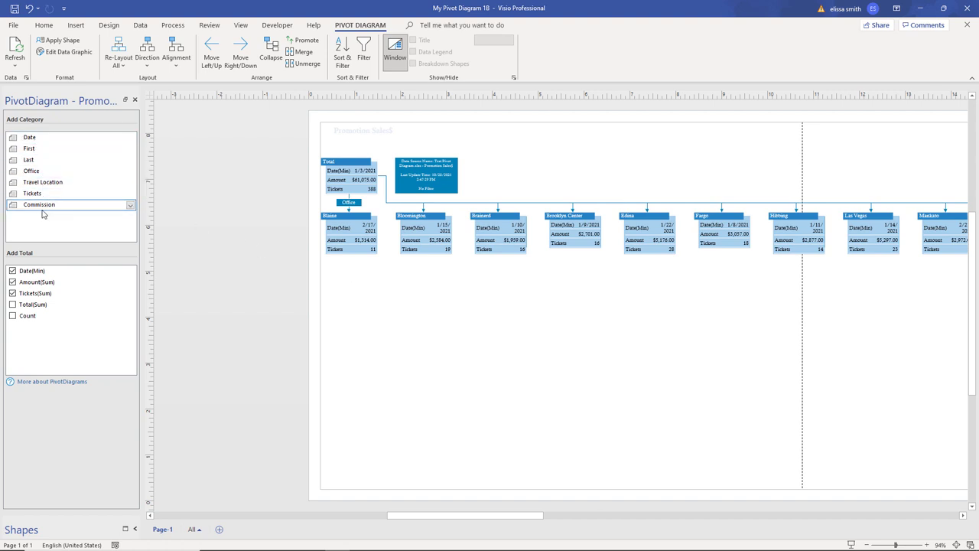
pyautogui.click(347, 175)
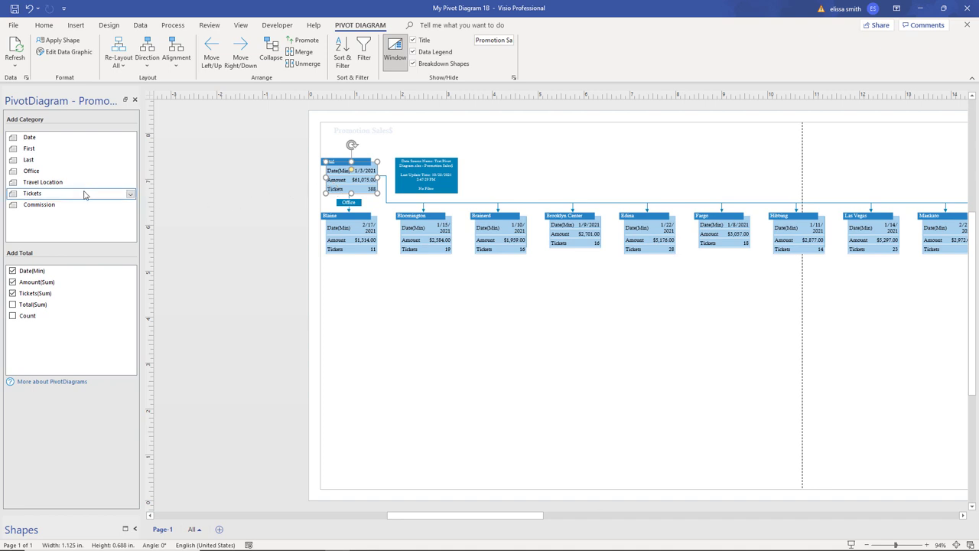
# - Break the Total node down by Date instead of Travel Location
pyautogui.click(62, 186)
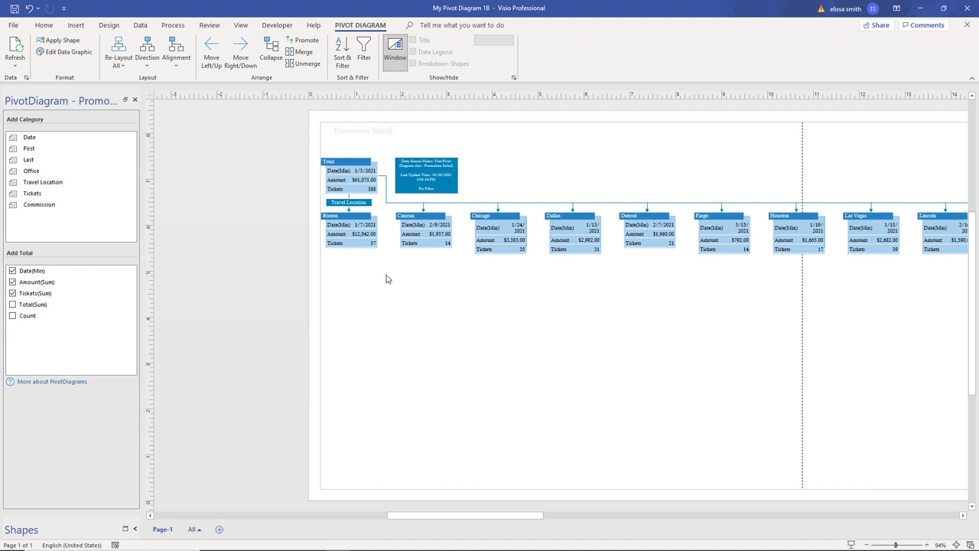
pyautogui.click(349, 180)
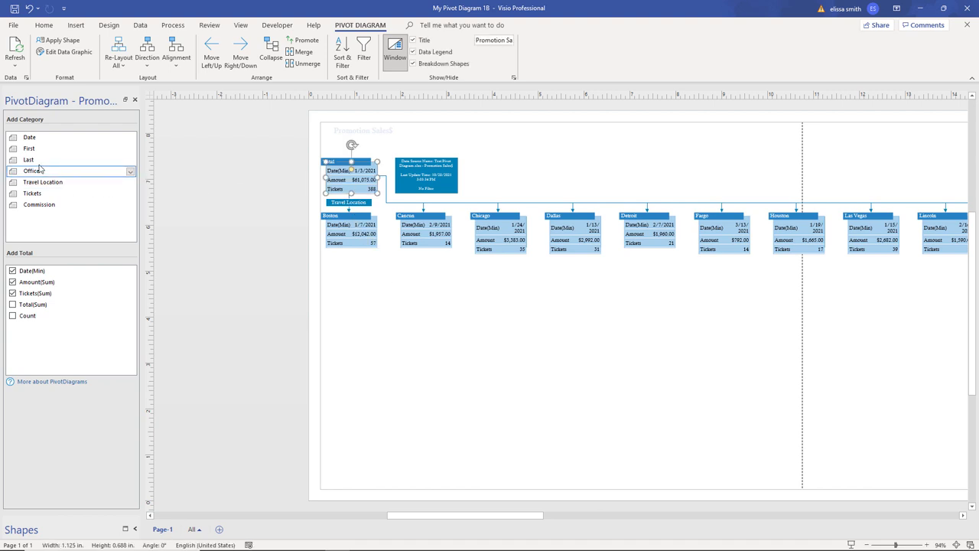
pyautogui.click(29, 139)
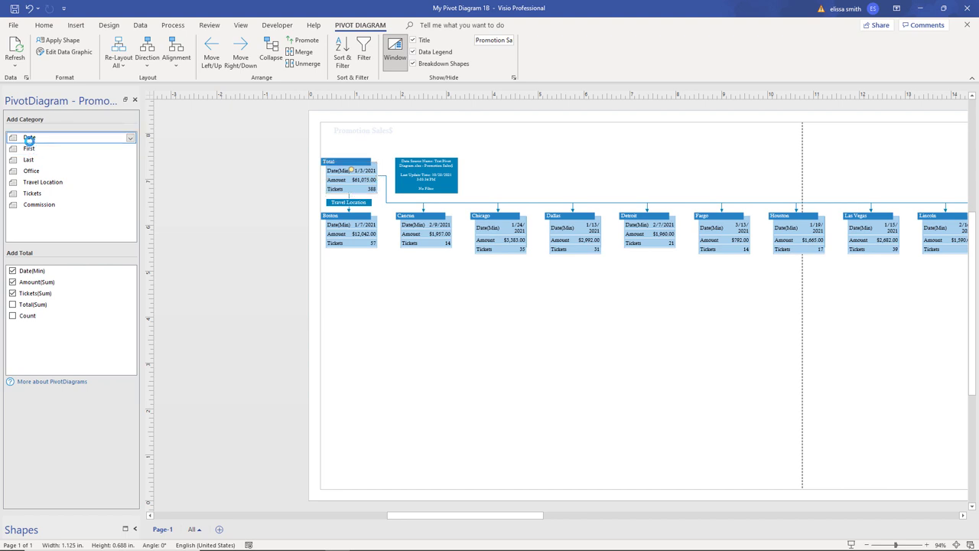
pyautogui.click(406, 293)
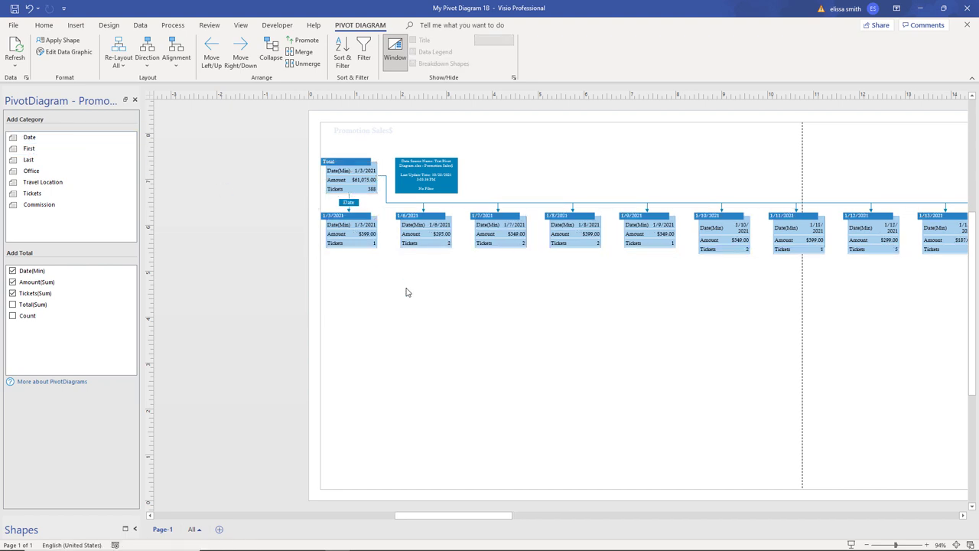
pyautogui.click(352, 203)
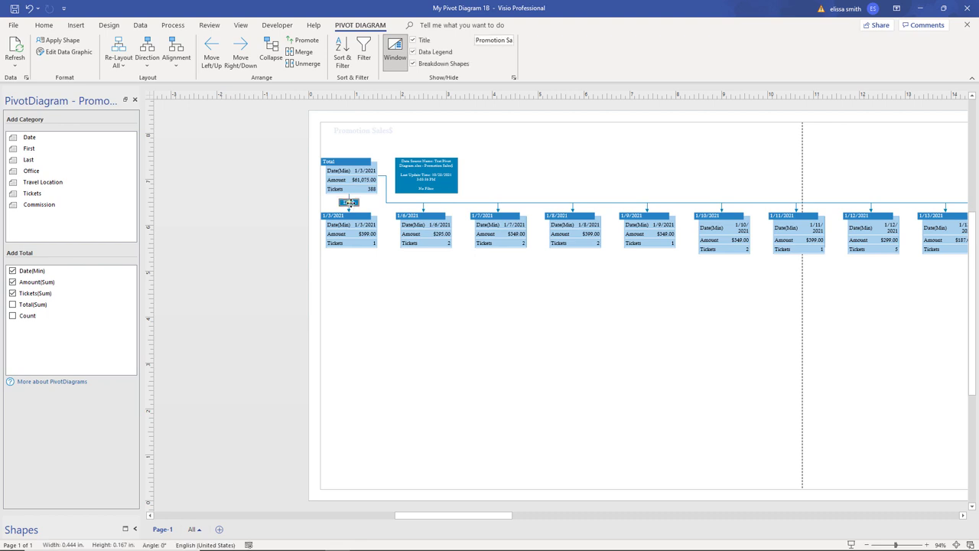
# - Try a Travel Location breakdown on the Date shape, dismiss the single-PivotDiagram warning, reselect Total
pyautogui.click(58, 183)
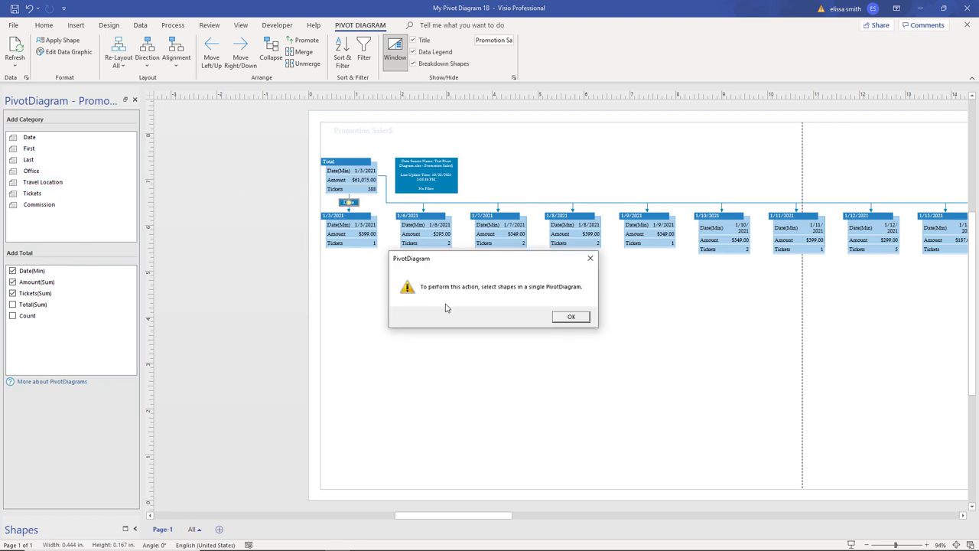
pyautogui.click(569, 317)
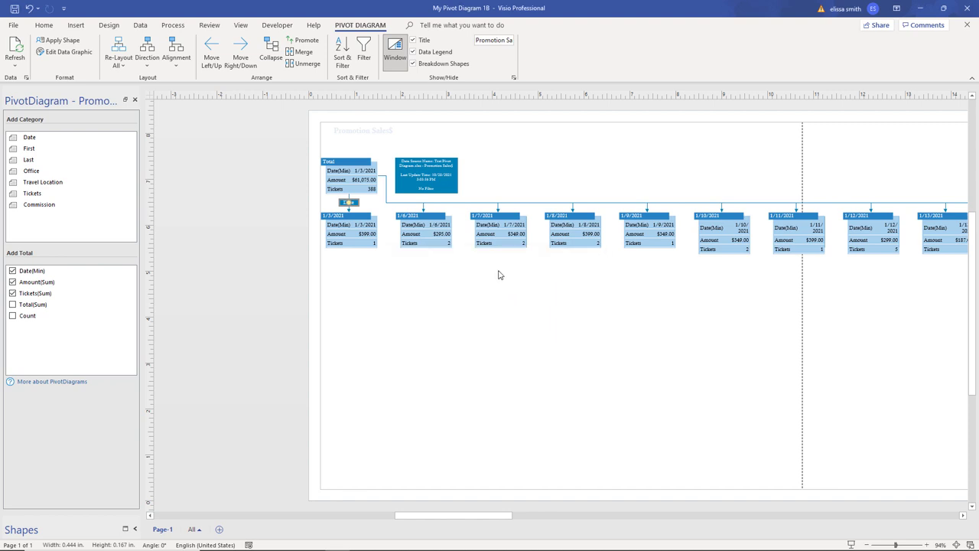
pyautogui.click(339, 183)
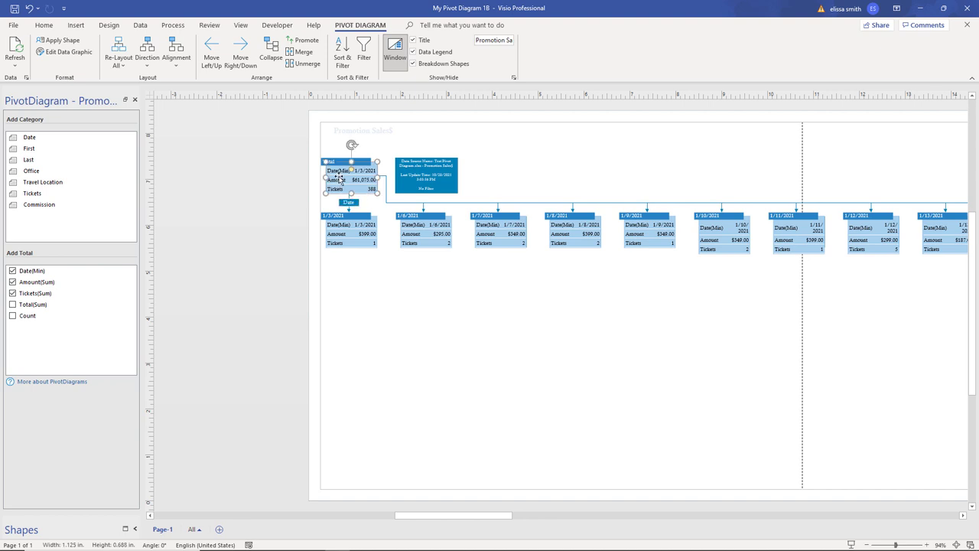
# - Re-break the Total node down by Last, one node per surname, and reselect Total
pyautogui.click(29, 159)
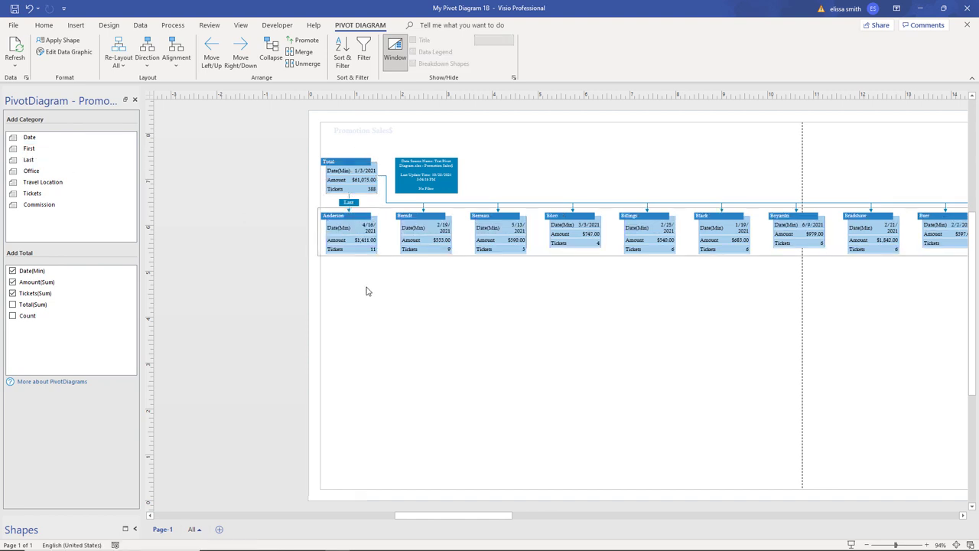
pyautogui.click(525, 330)
pyautogui.click(525, 330)
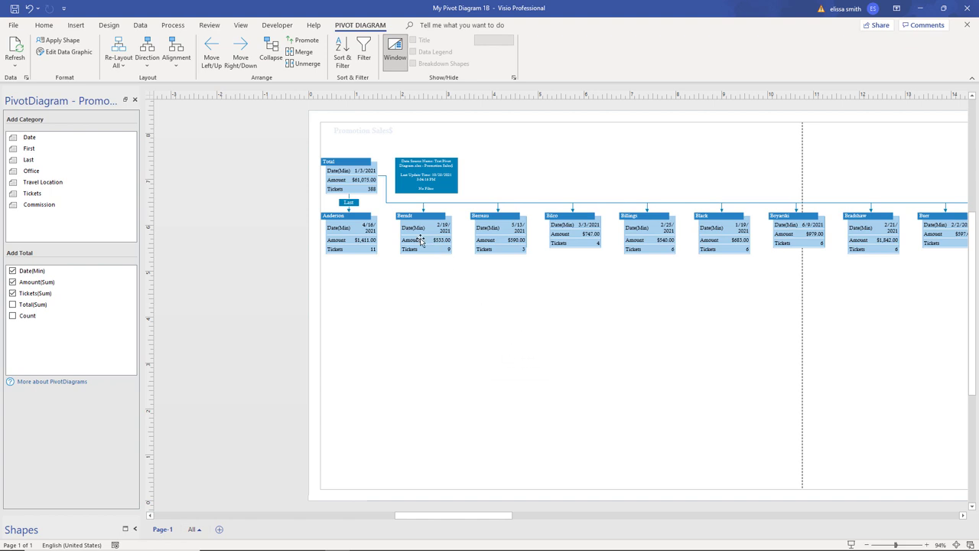
pyautogui.click(359, 191)
pyautogui.click(359, 191)
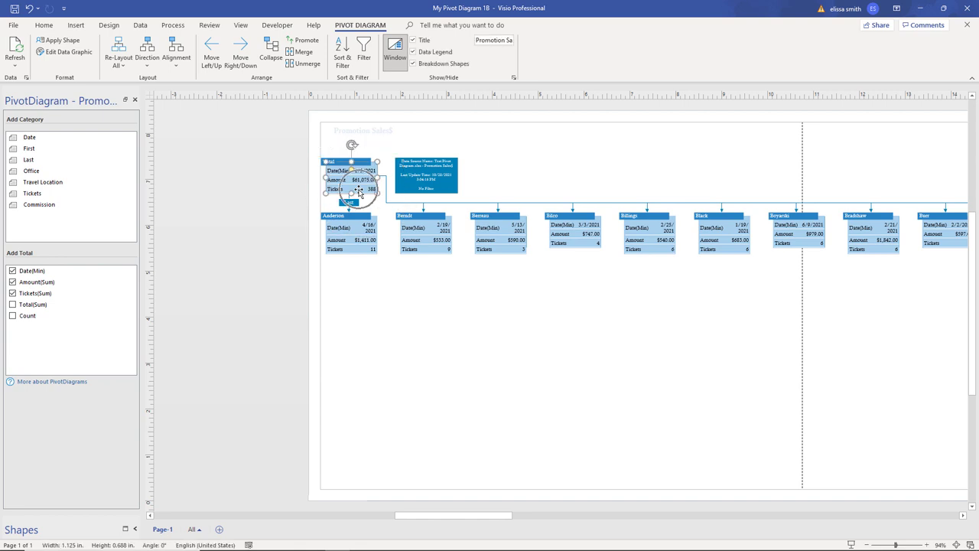
# - Align the Last nodes Right, then switch them to Center under the Total node
pyautogui.click(351, 28)
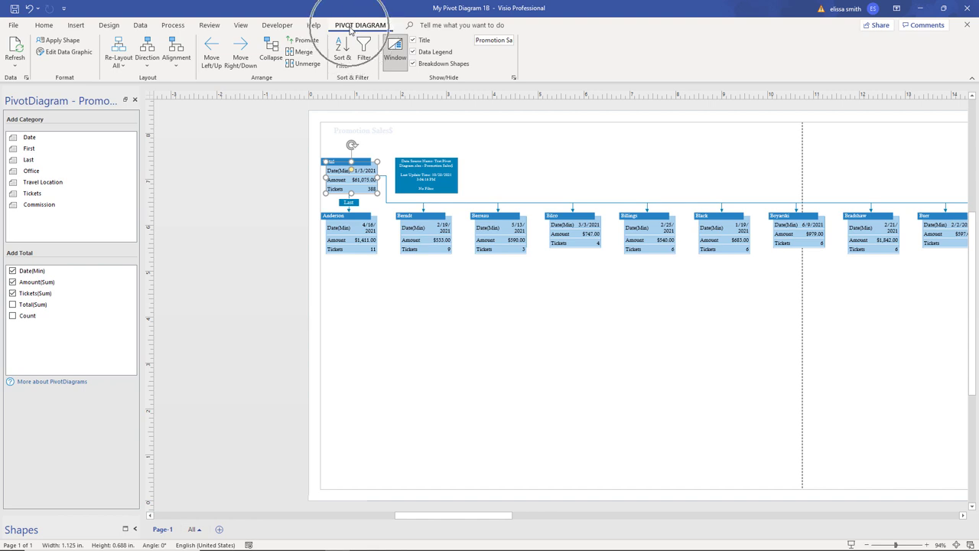
pyautogui.click(174, 73)
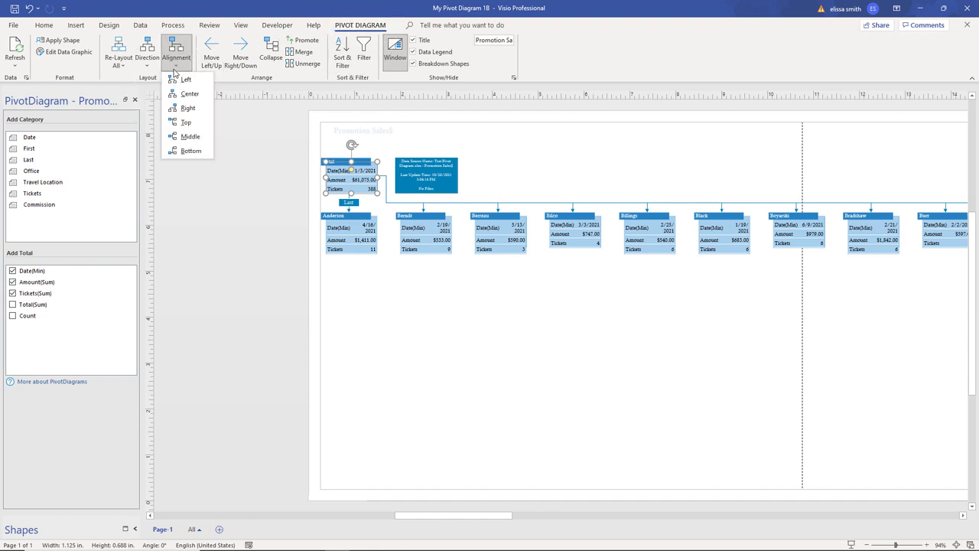
pyautogui.click(183, 109)
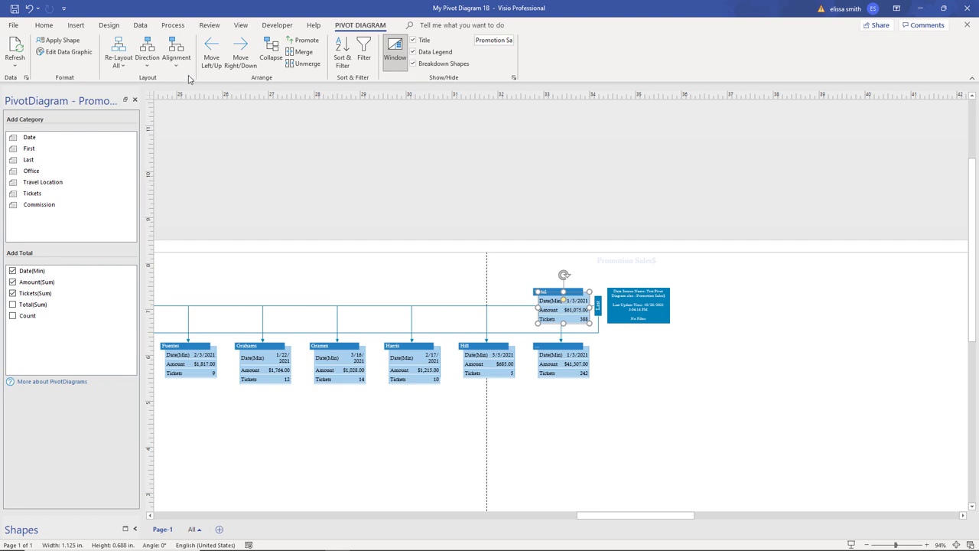
pyautogui.click(185, 66)
pyautogui.click(186, 99)
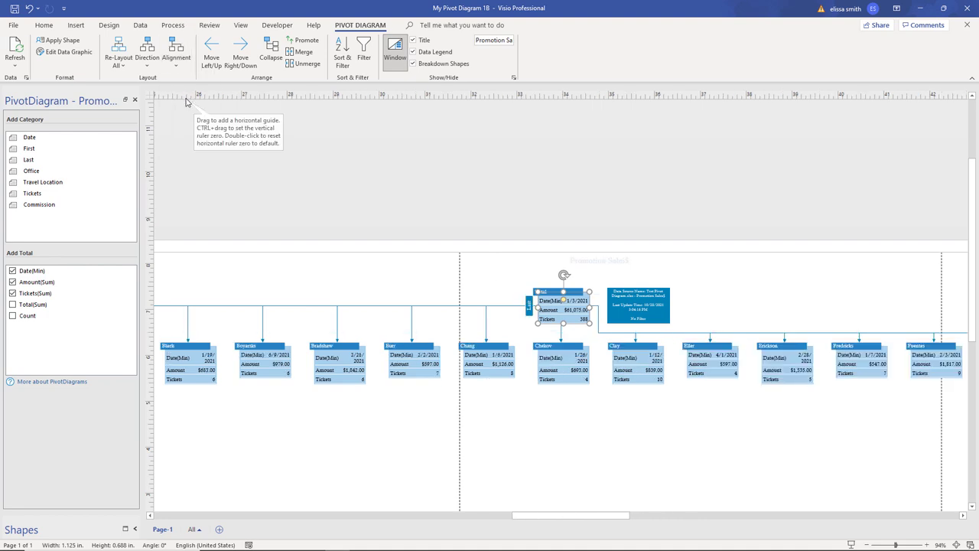
pyautogui.scroll(-2, 290, 319)
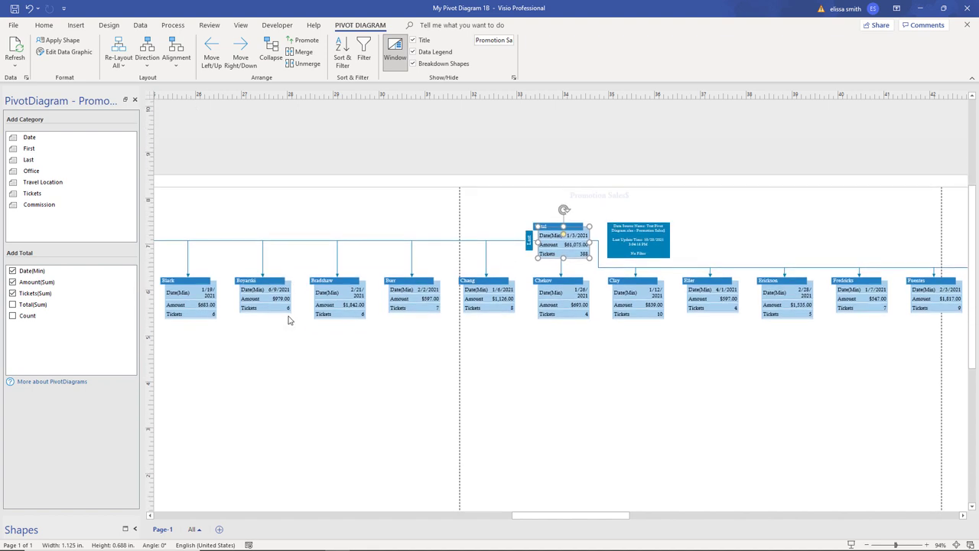
pyautogui.scroll(1, 289, 320)
pyautogui.scroll(-2, 290, 320)
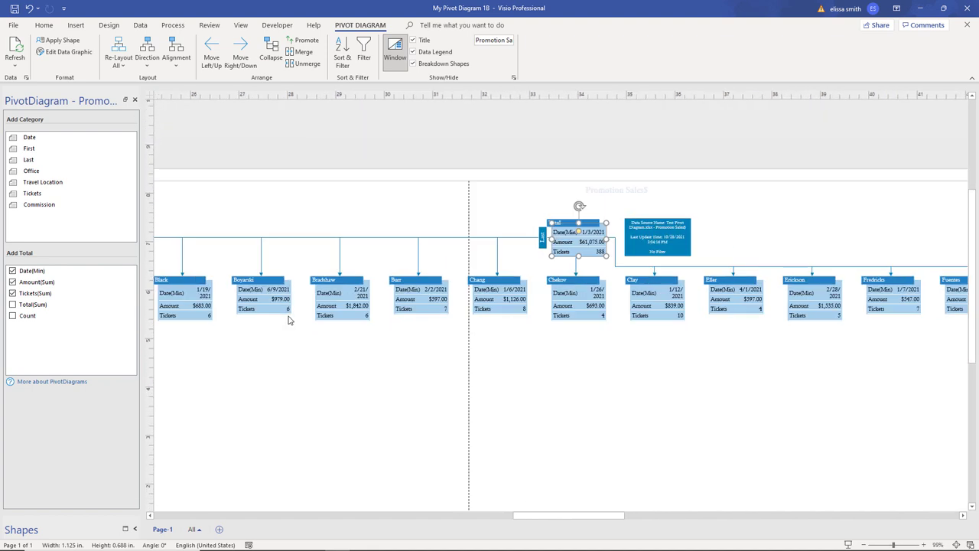
pyautogui.scroll(-3, 290, 319)
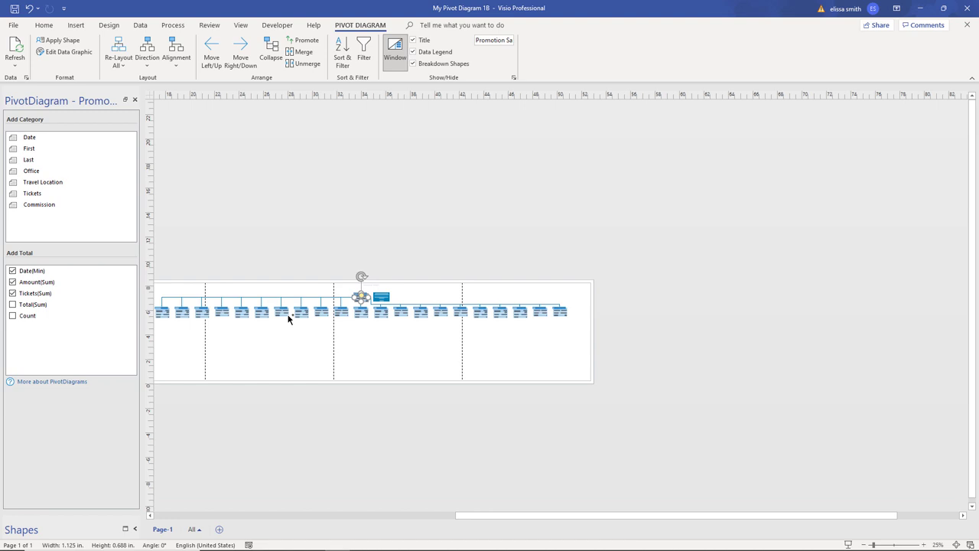
pyautogui.scroll(2, 289, 320)
pyautogui.scroll(2, 289, 320)
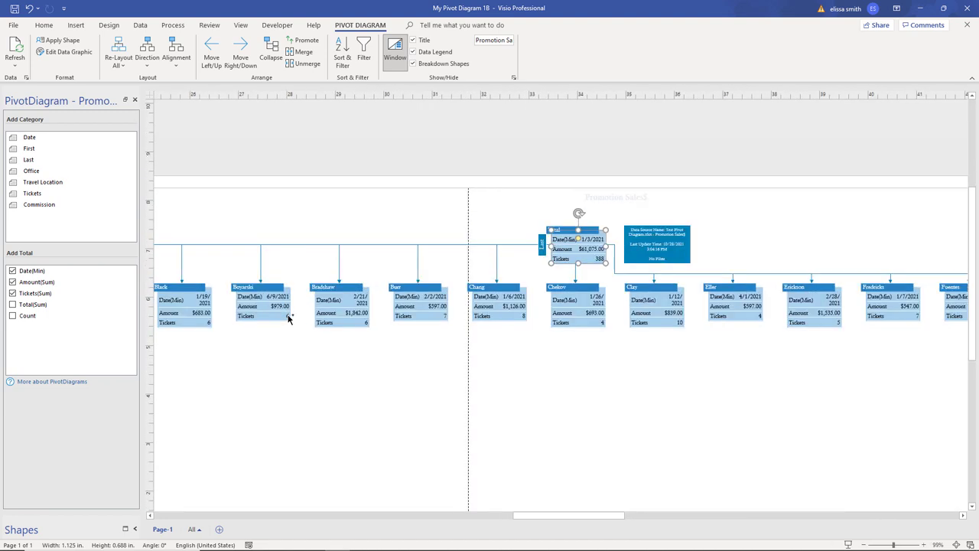
pyautogui.scroll(2, 289, 320)
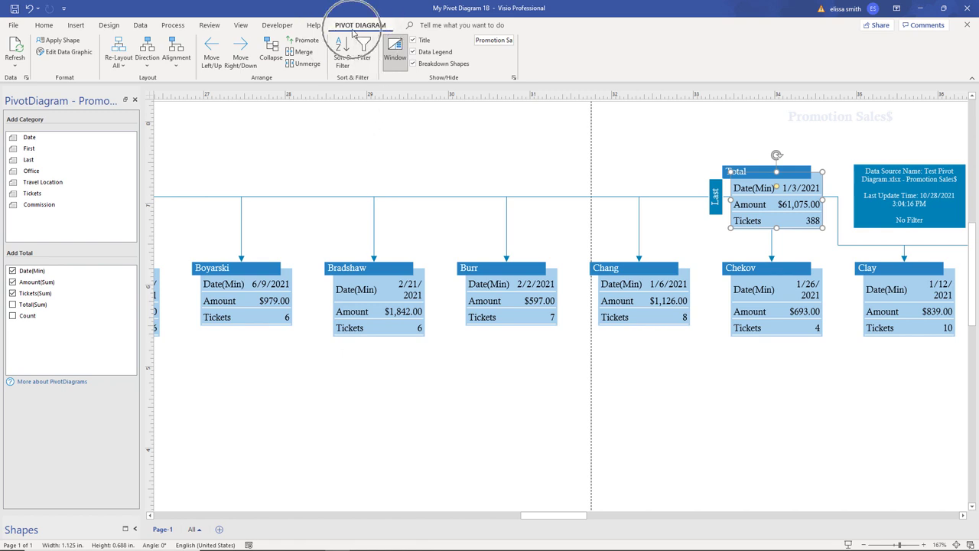
# - Refresh the pivot data, cancel a new data source connection, and open PivotDiagram Data Options
pyautogui.click(15, 65)
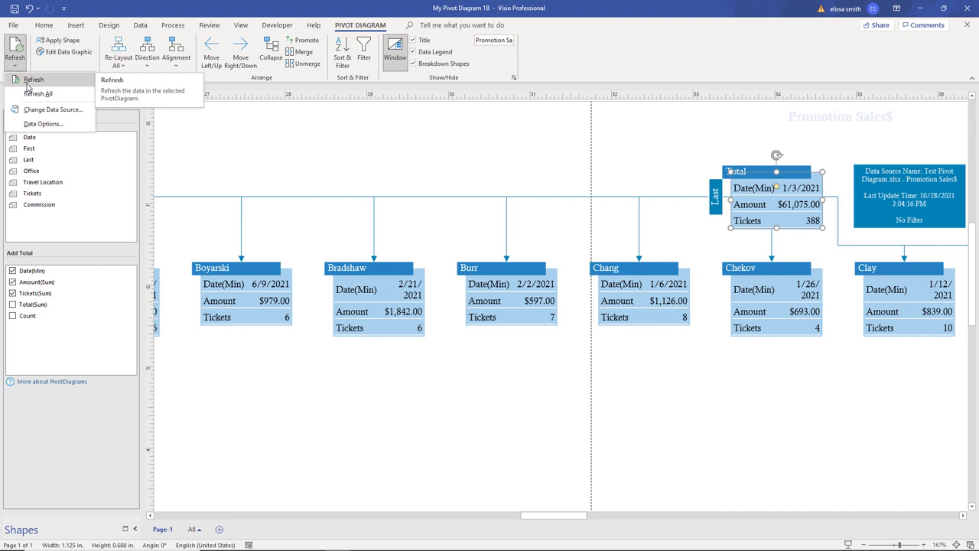
pyautogui.click(29, 80)
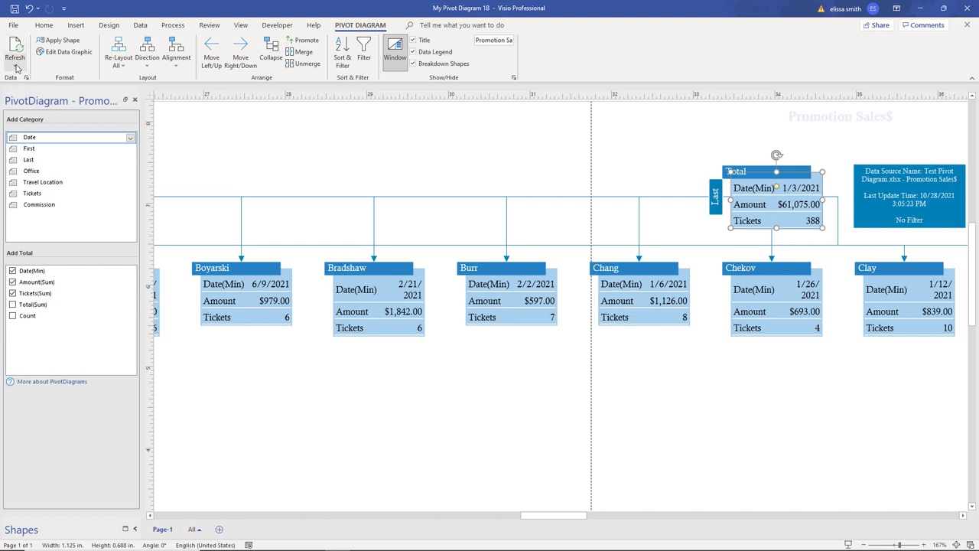
pyautogui.click(17, 67)
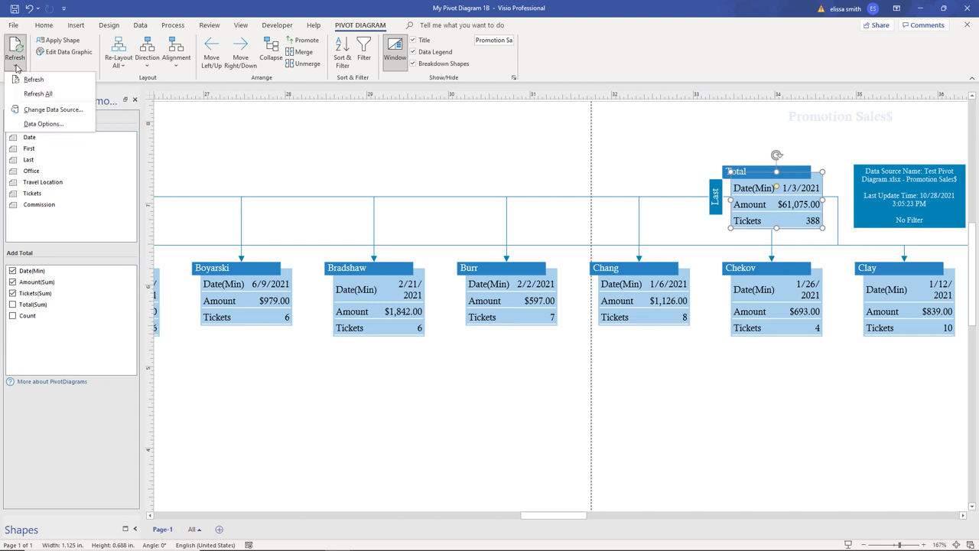
pyautogui.click(42, 110)
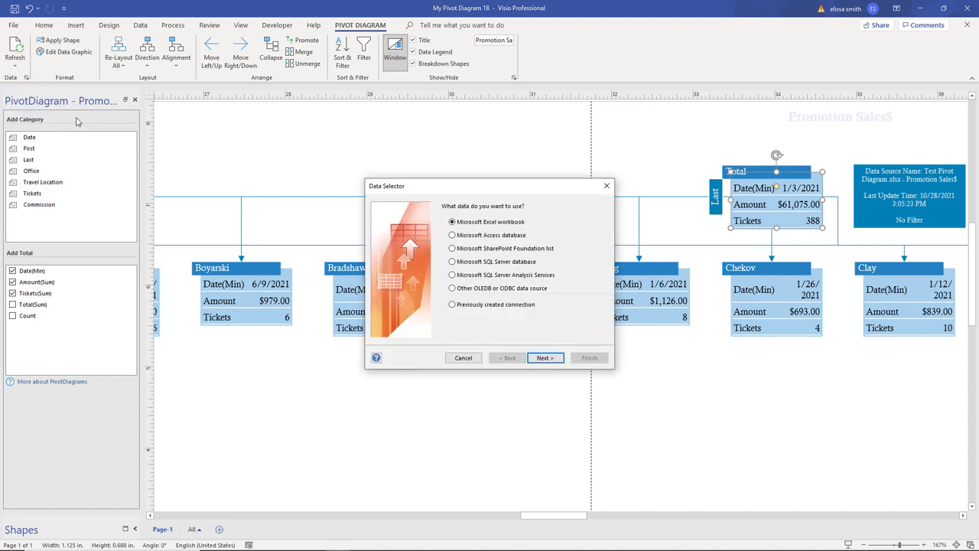
pyautogui.click(464, 358)
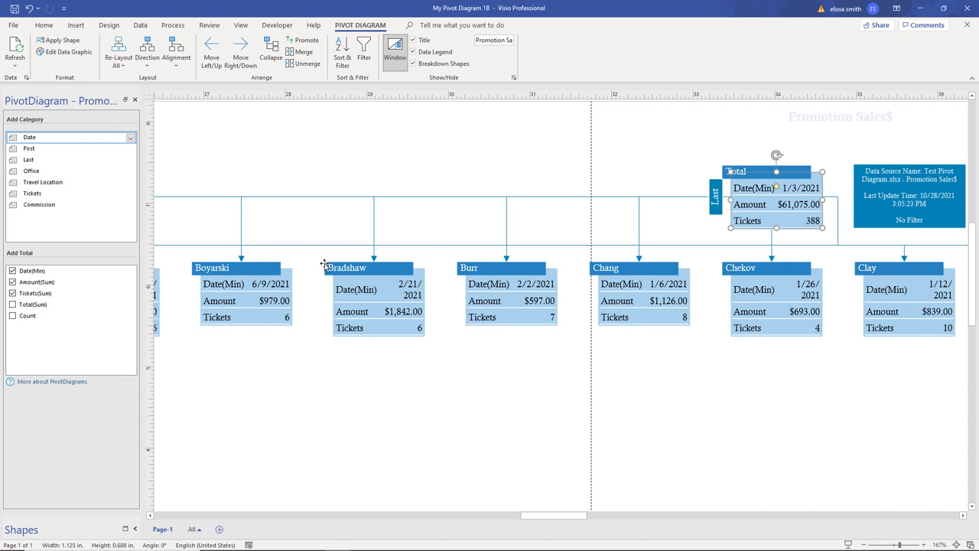
pyautogui.click(12, 66)
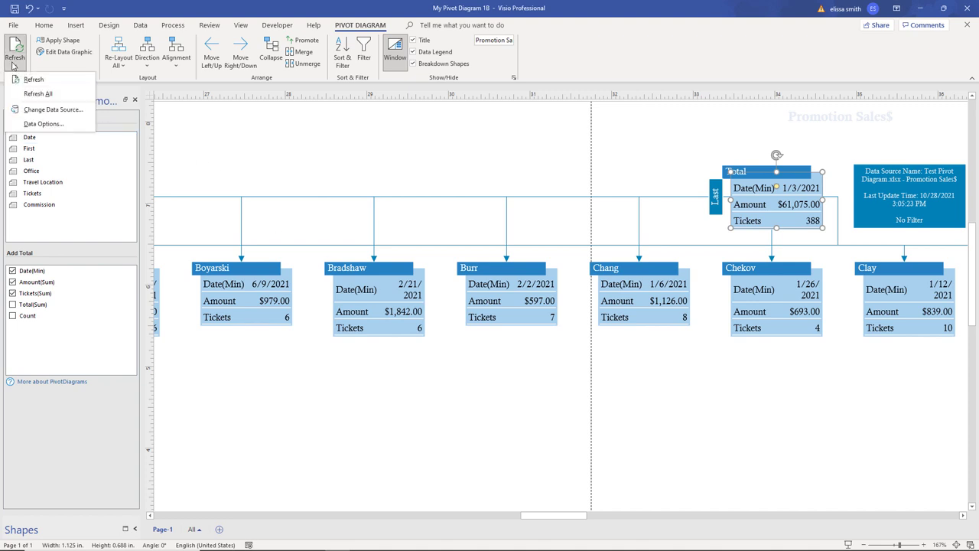
pyautogui.click(38, 124)
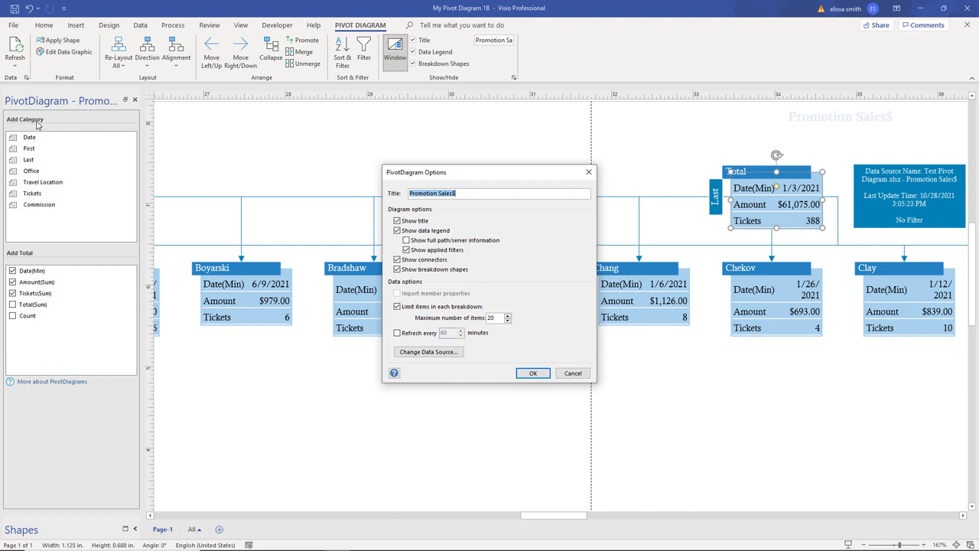
# - Toggle Show title off and back on in PivotDiagram Options, then confirm with OK
pyautogui.click(395, 199)
pyautogui.click(411, 224)
pyautogui.click(414, 228)
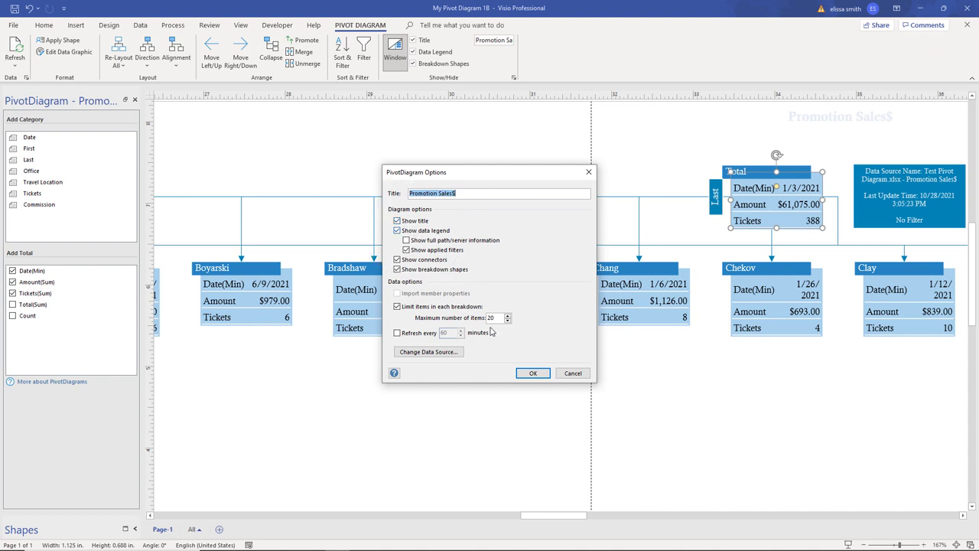
pyautogui.click(531, 373)
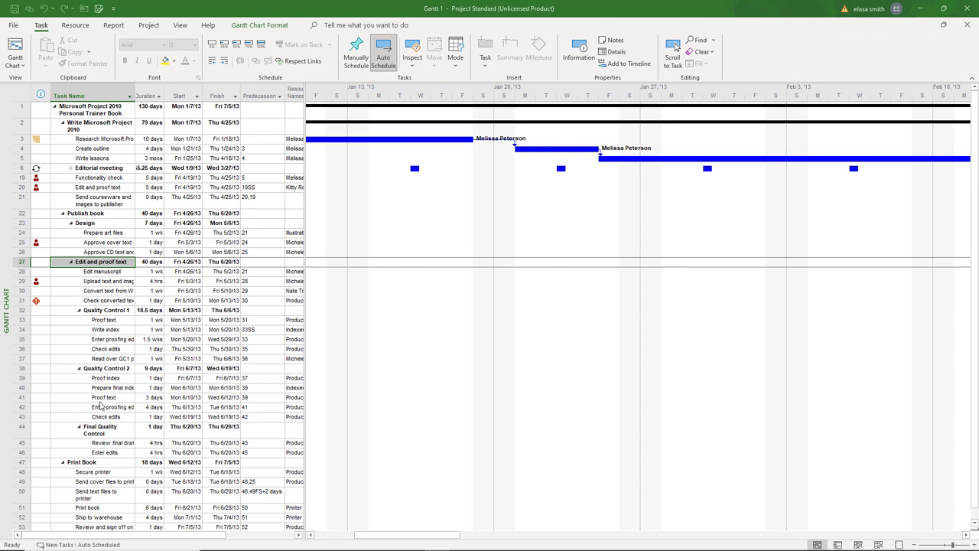
# - Review the Quality Control 2, Send courseware and Prepare art files tasks, then switch to Visio
pyautogui.click(109, 371)
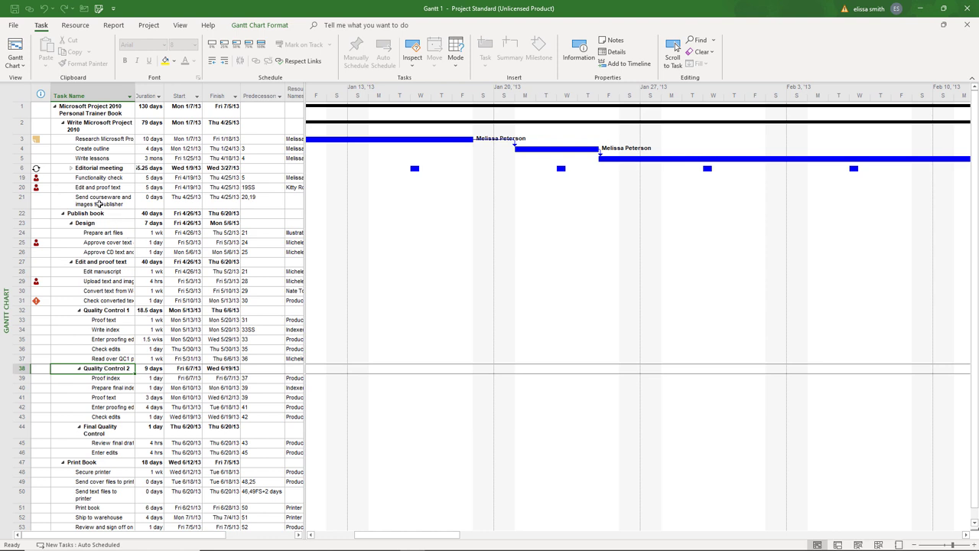
pyautogui.click(100, 203)
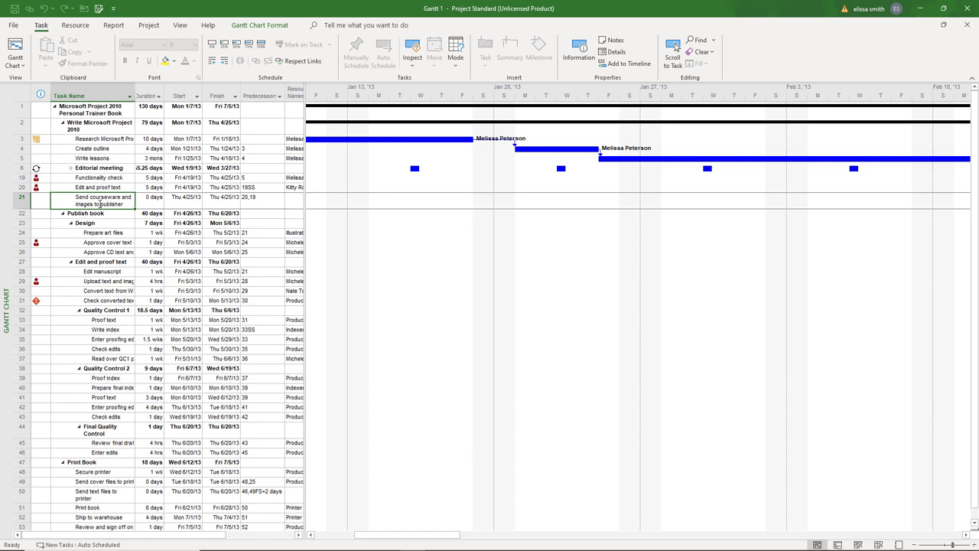
pyautogui.keyDown('ctrl'); pyautogui.scroll(-1, 335, 227); pyautogui.keyUp('ctrl')
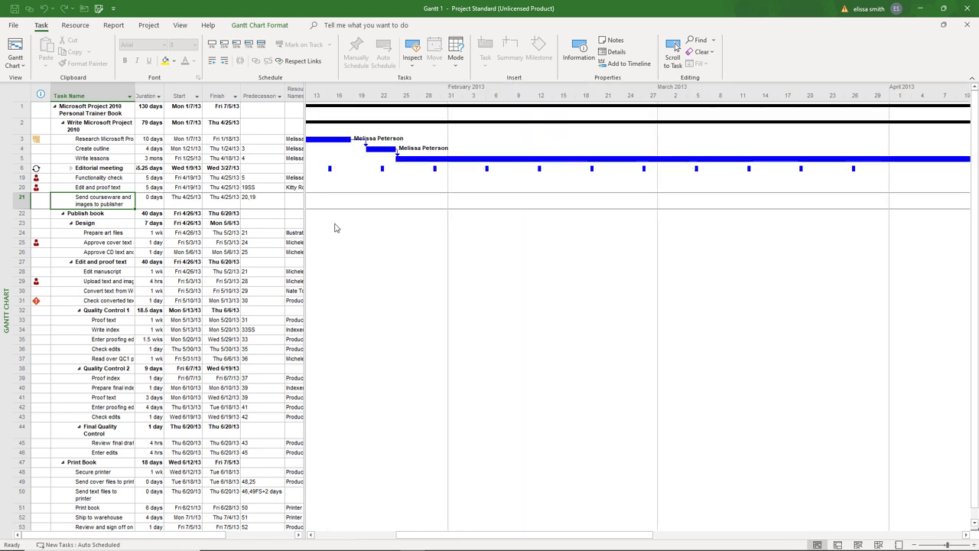
pyautogui.click(181, 232)
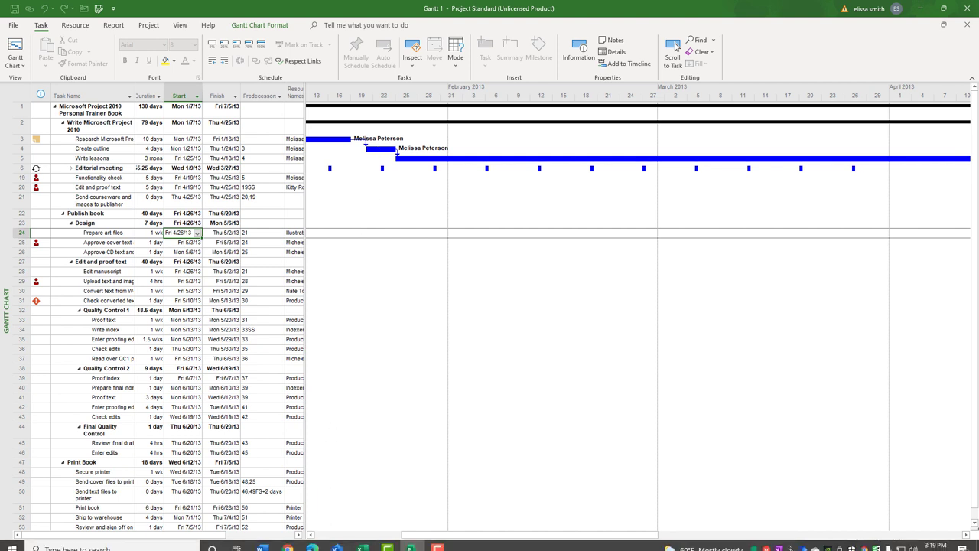
pyautogui.click(334, 542)
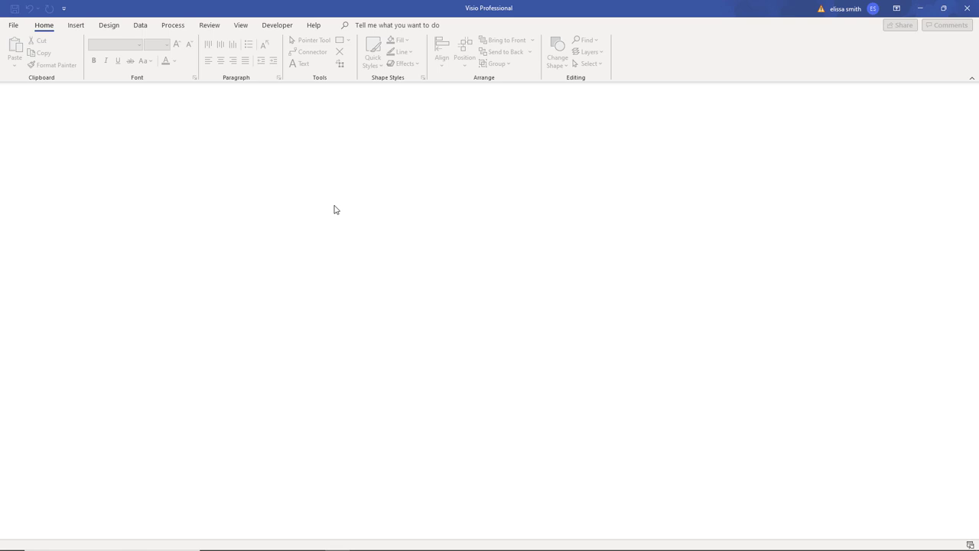
# - Search templates for 'gantt' and create a new drawing from the Gantt Chart template
pyautogui.click(13, 25)
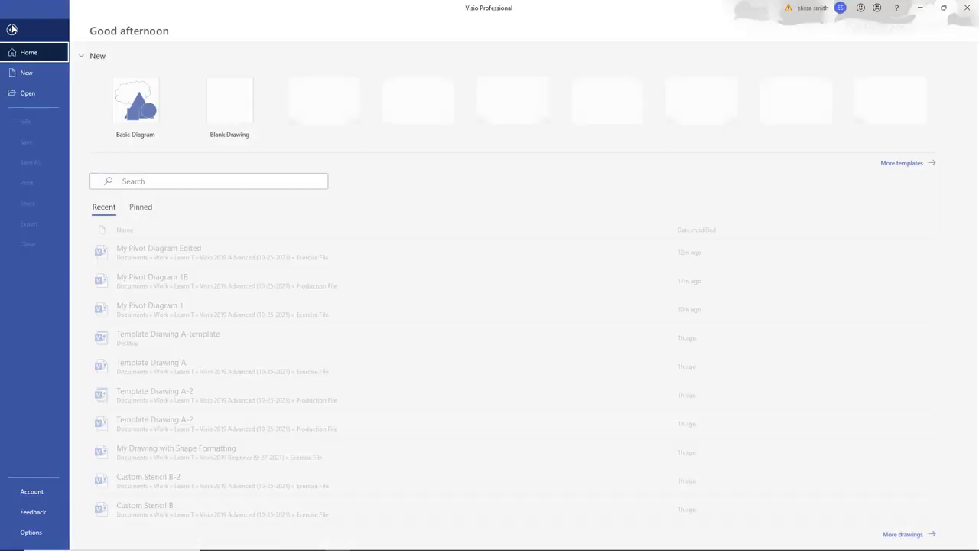
pyautogui.click(30, 73)
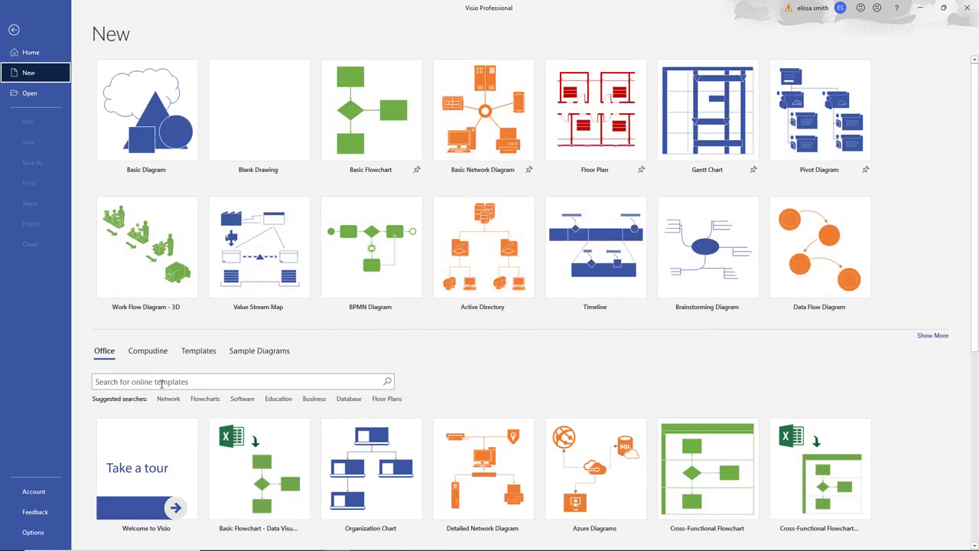
pyautogui.click(161, 382)
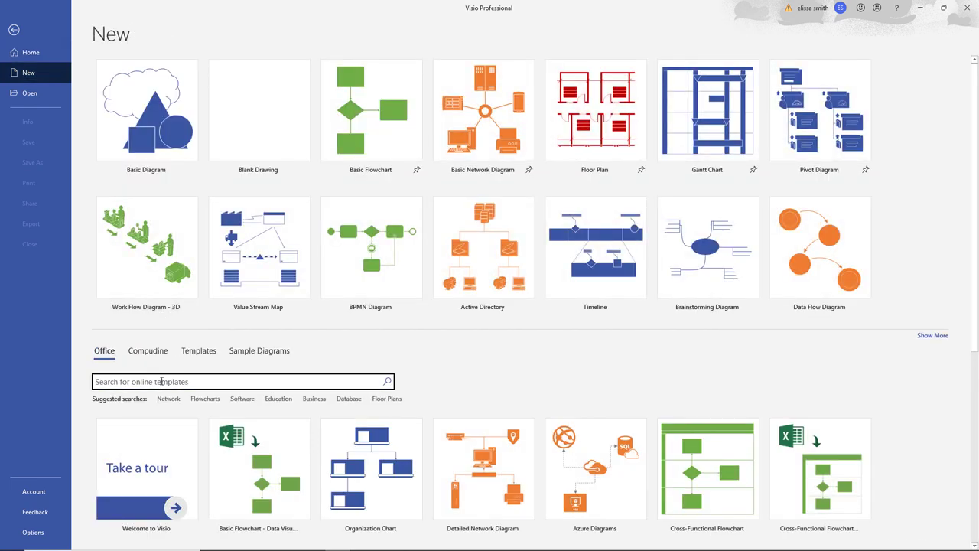
pyautogui.write('gantt')
pyautogui.press('Return')
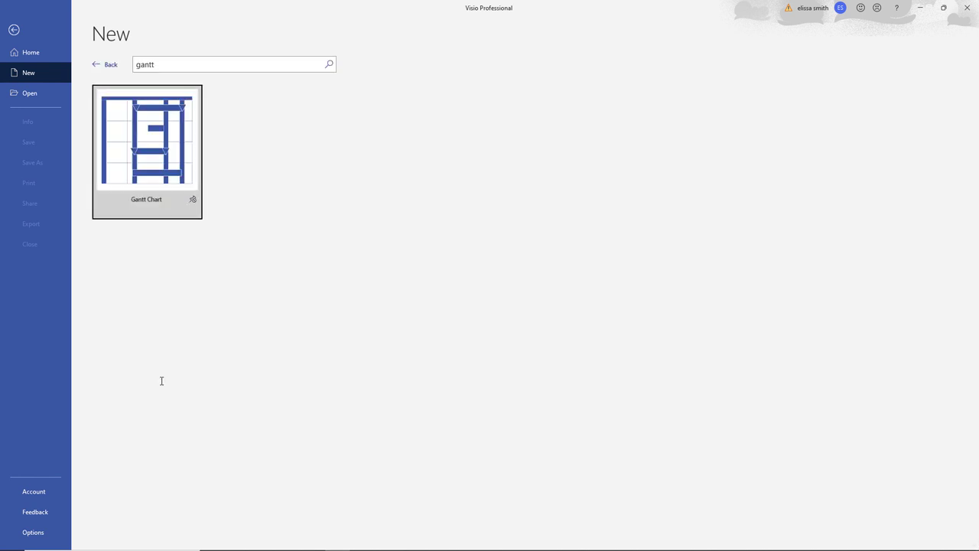
pyautogui.click(153, 143)
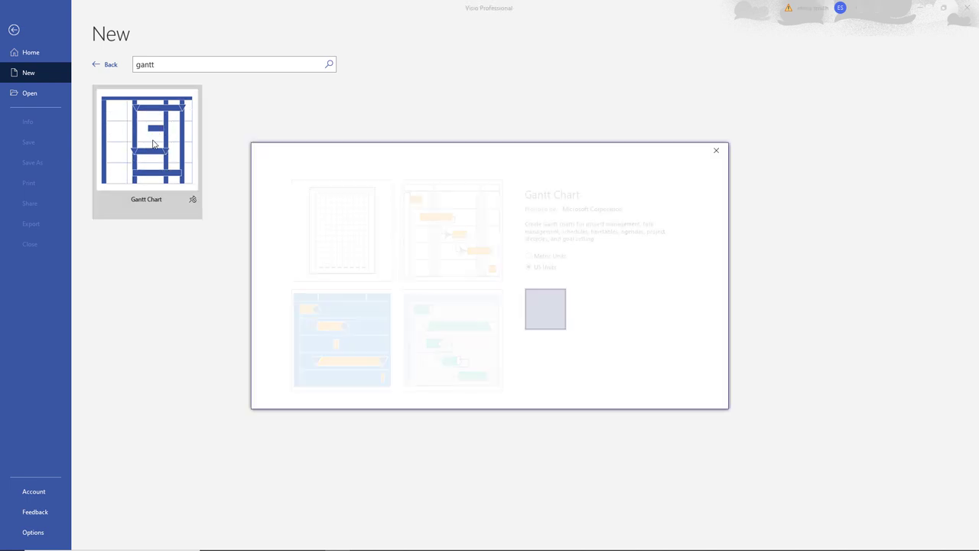
pyautogui.click(544, 307)
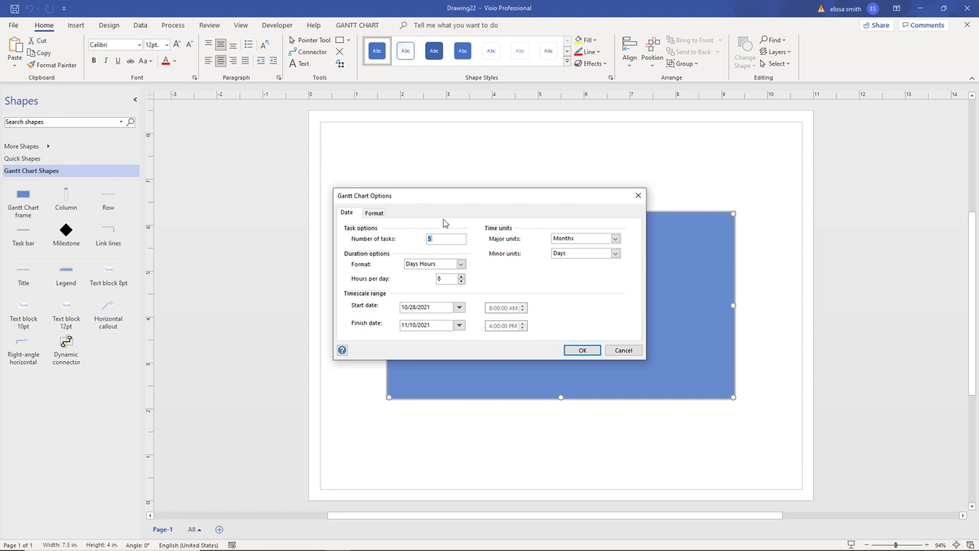
# - Set Major units to Quarters, Minor units to Weeks, and duration format to Days
pyautogui.click(405, 197)
pyautogui.write('20')
pyautogui.click(616, 240)
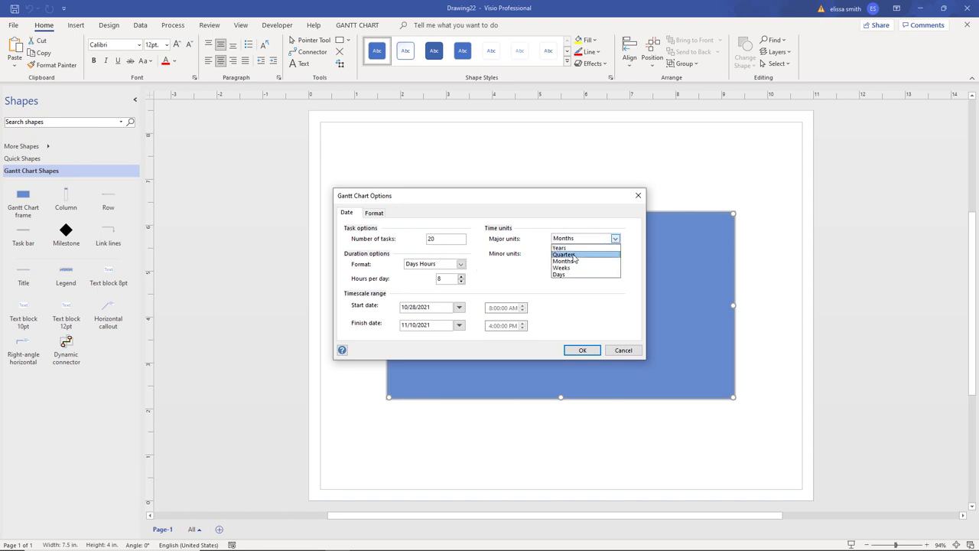
pyautogui.click(600, 253)
pyautogui.click(616, 253)
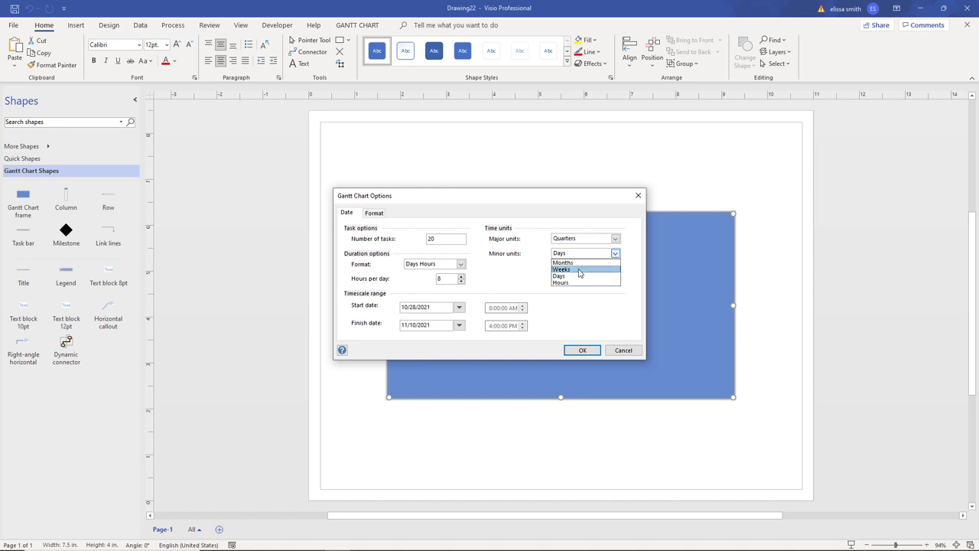
pyautogui.click(578, 272)
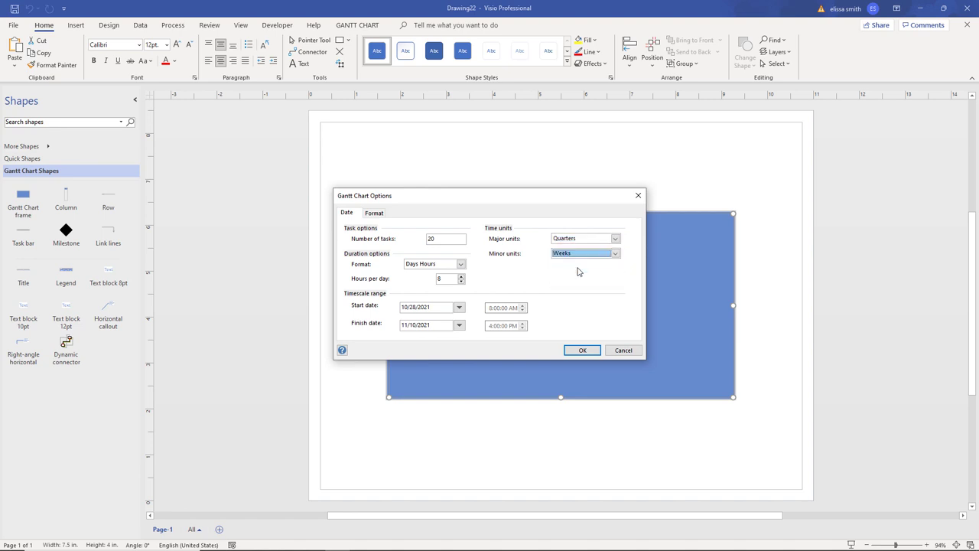
pyautogui.click(463, 265)
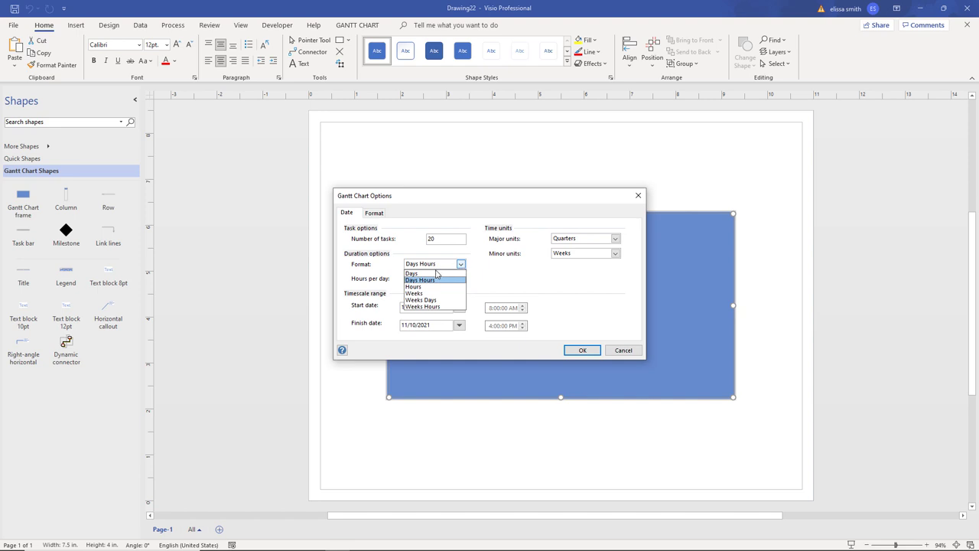
pyautogui.click(436, 274)
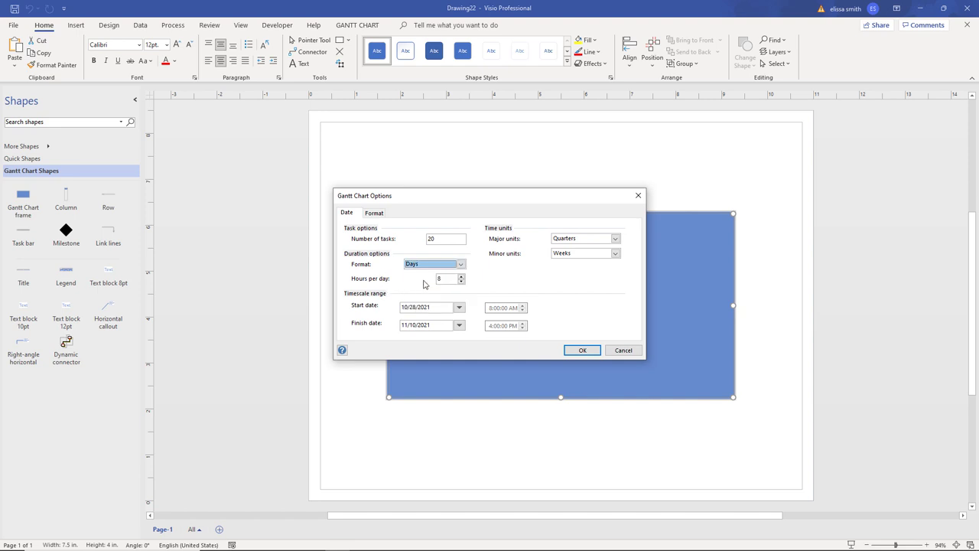
# - Set the finish date to 12/31/2021 and build the 5-task Gantt chart
pyautogui.click(459, 326)
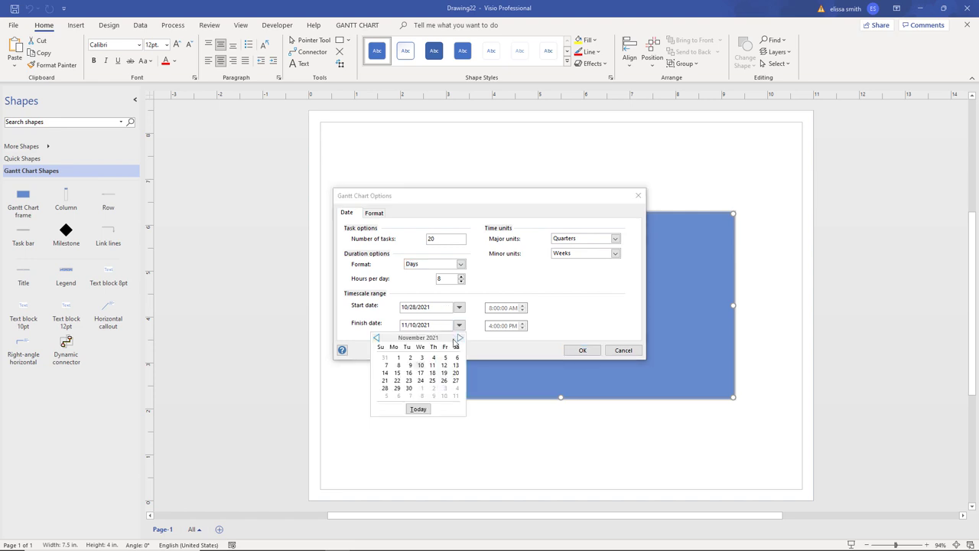
pyautogui.click(460, 338)
pyautogui.click(444, 388)
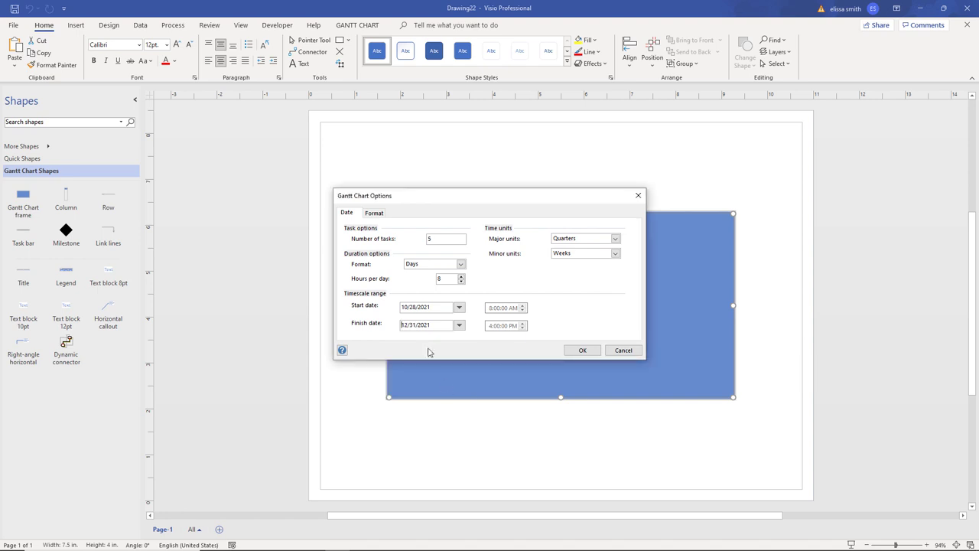
pyautogui.click(582, 351)
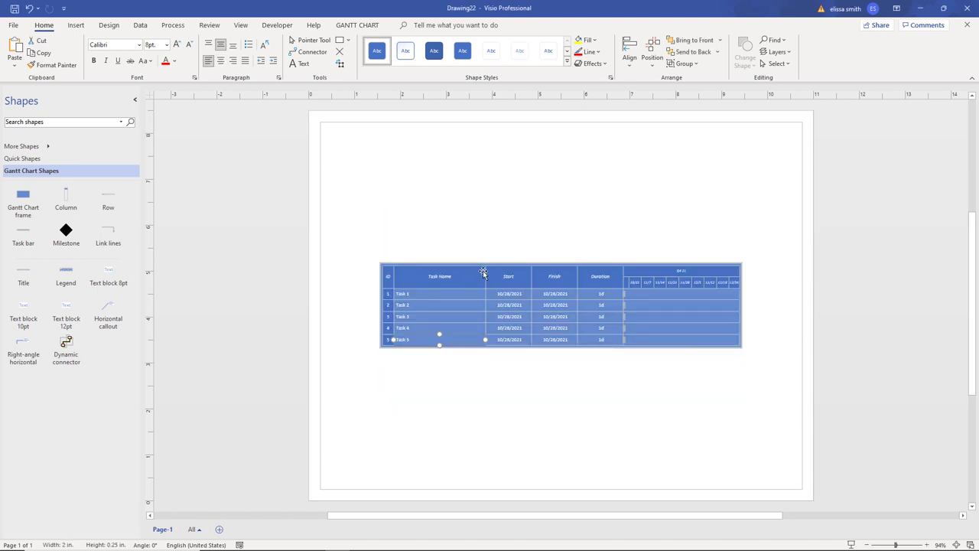
# - Move the five-task Gantt chart up near the top of the page
pyautogui.click(462, 245)
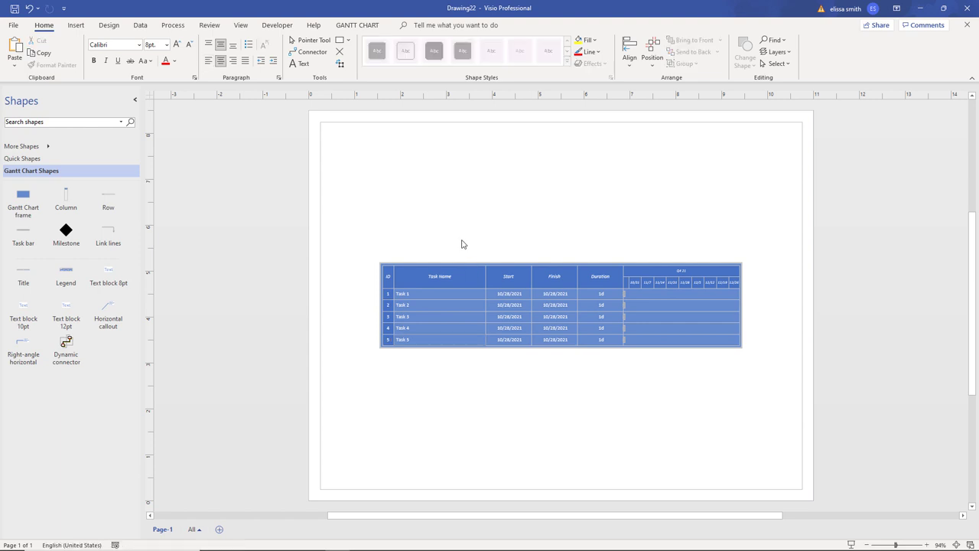
pyautogui.click(401, 294)
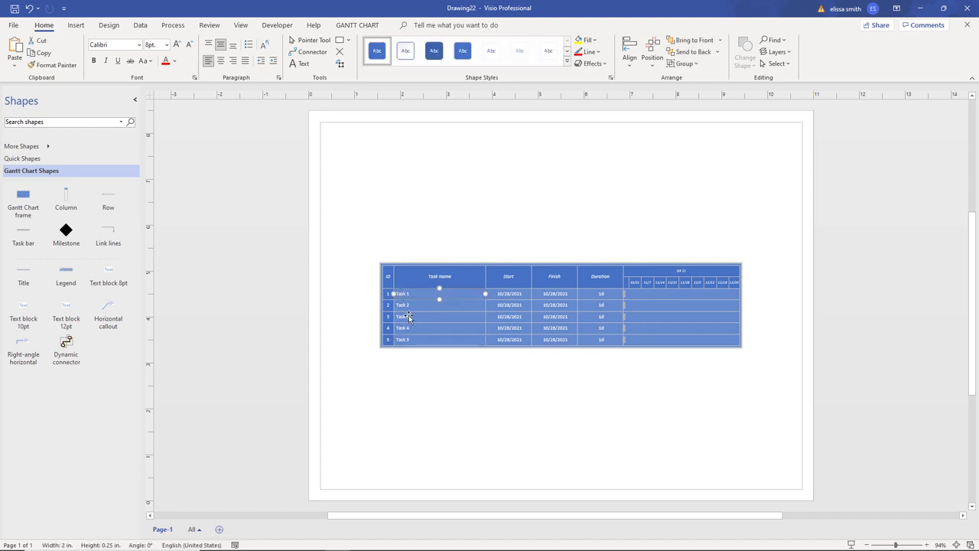
pyautogui.click(402, 305)
pyautogui.click(385, 261)
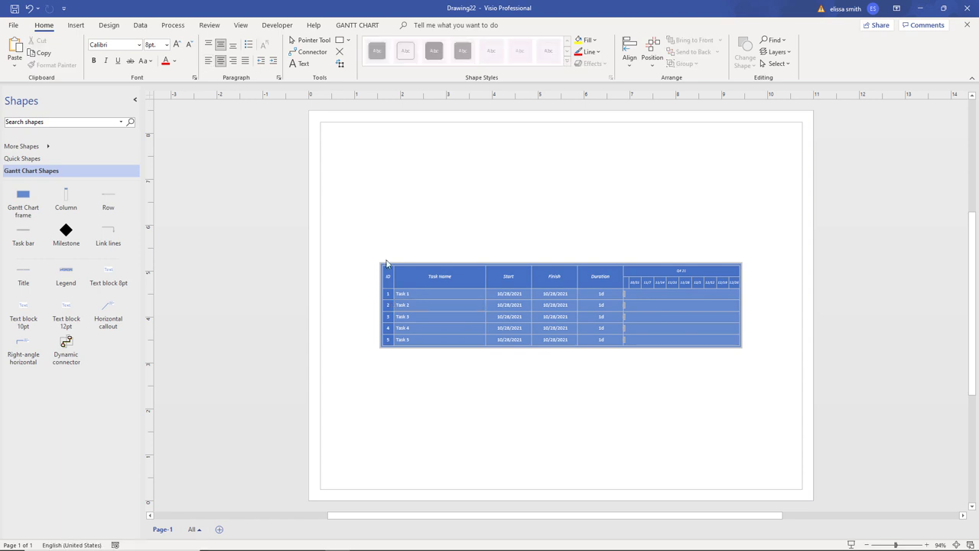
pyautogui.click(388, 263)
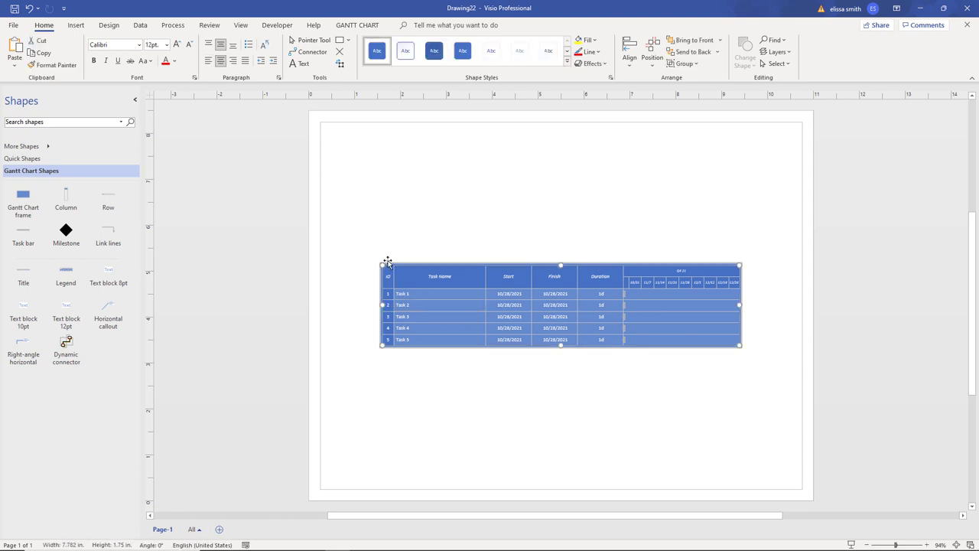
pyautogui.moveTo(388, 263); pyautogui.dragTo(347, 140)
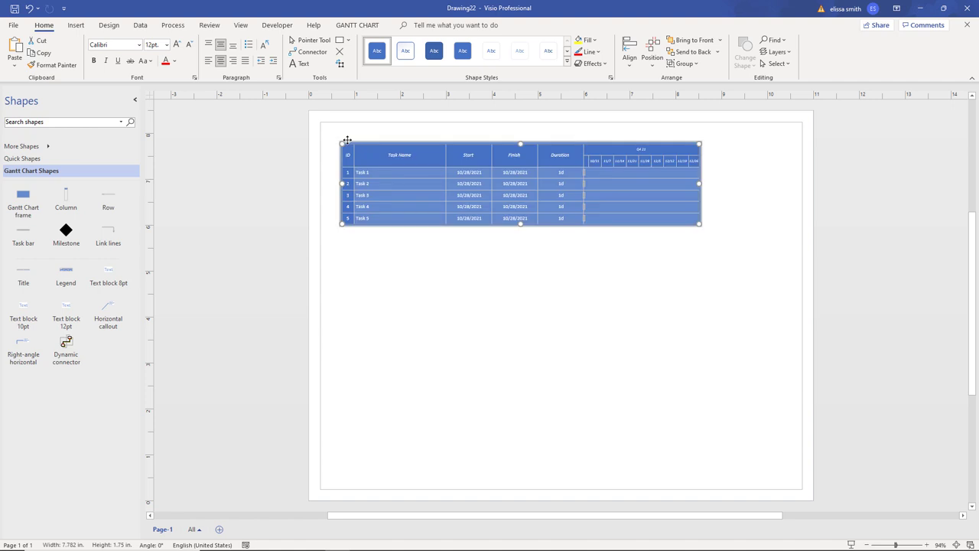
# - Deselect the chart and bring up the Gantt Chart ribbon commands
pyautogui.click(378, 286)
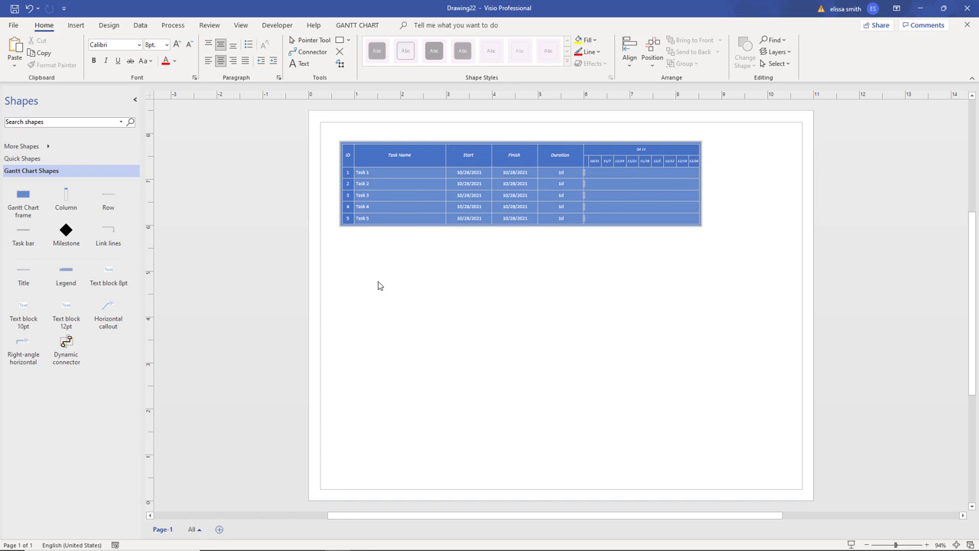
pyautogui.click(102, 175)
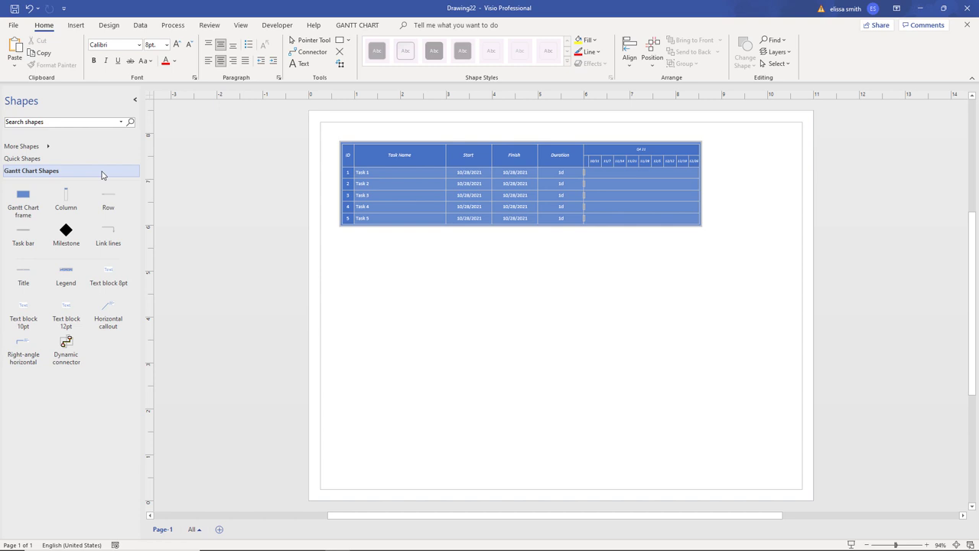
pyautogui.click(352, 29)
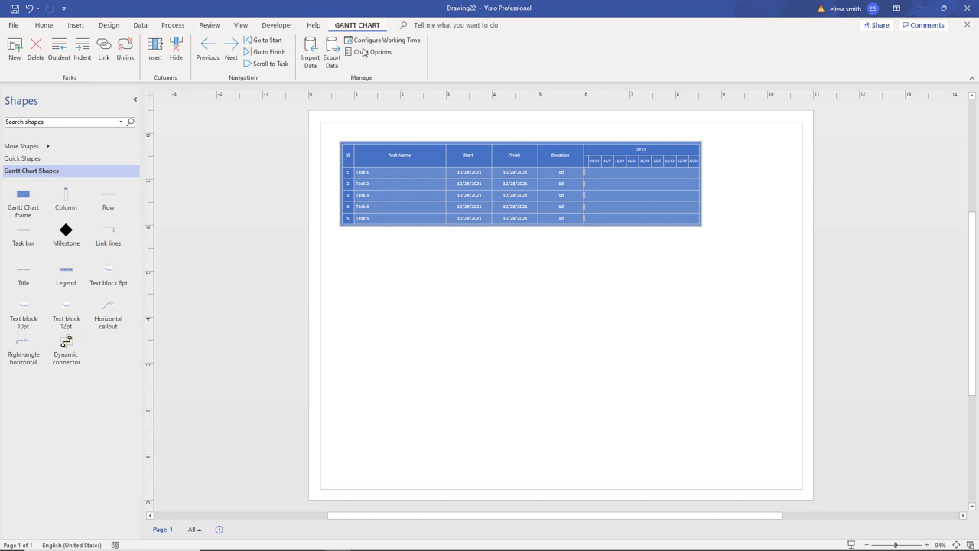
# - Review the five-task chart's Gantt Chart Options and close them with OK
pyautogui.click(372, 52)
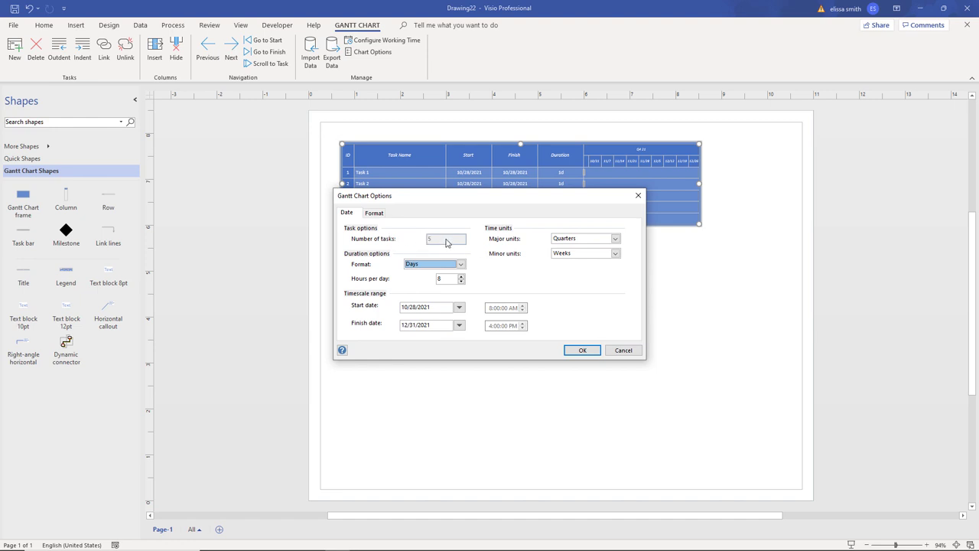
pyautogui.click(447, 242)
pyautogui.click(579, 350)
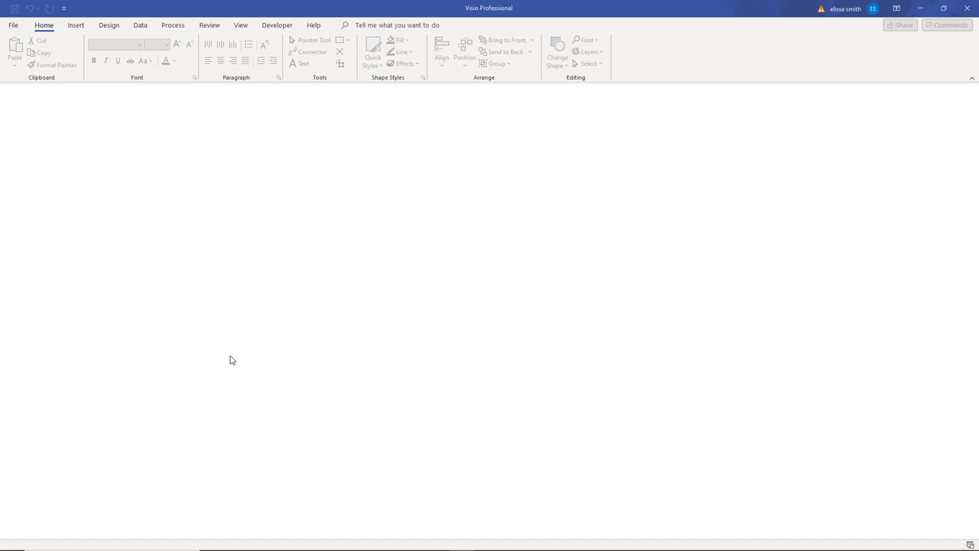
pyautogui.moveTo(398, 550)
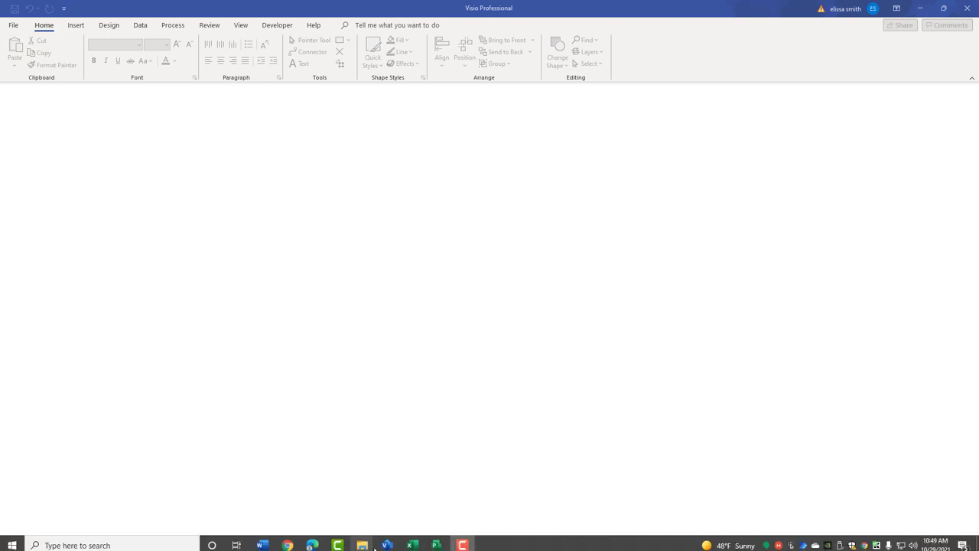
pyautogui.click(445, 545)
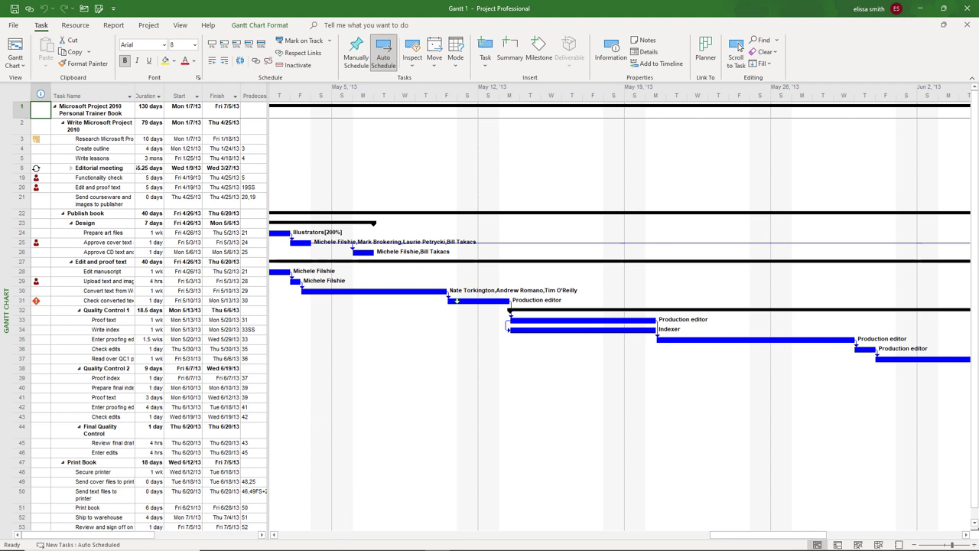
pyautogui.moveTo(340, 544)
pyautogui.click(396, 544)
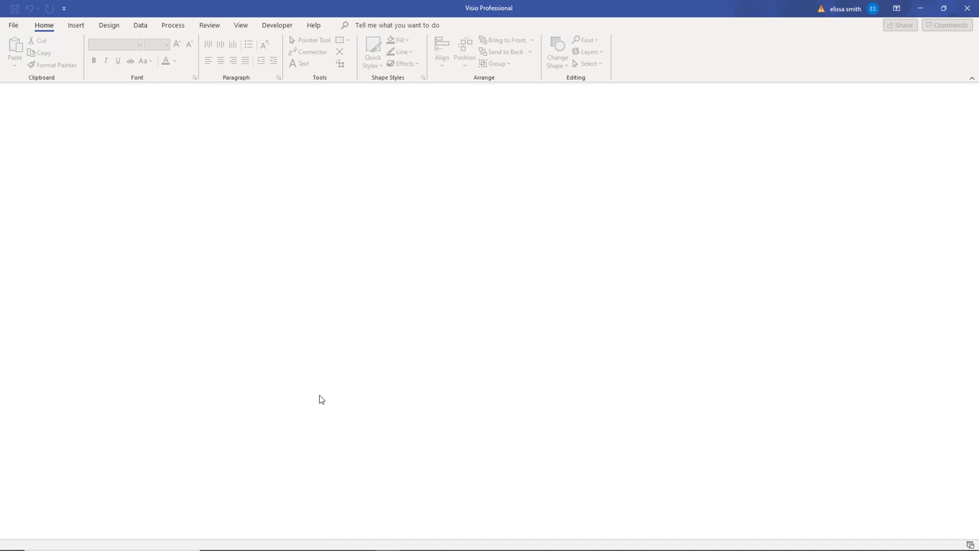
# - Search templates for 'gantt' and create a new drawing from the Gantt Chart template
pyautogui.click(13, 25)
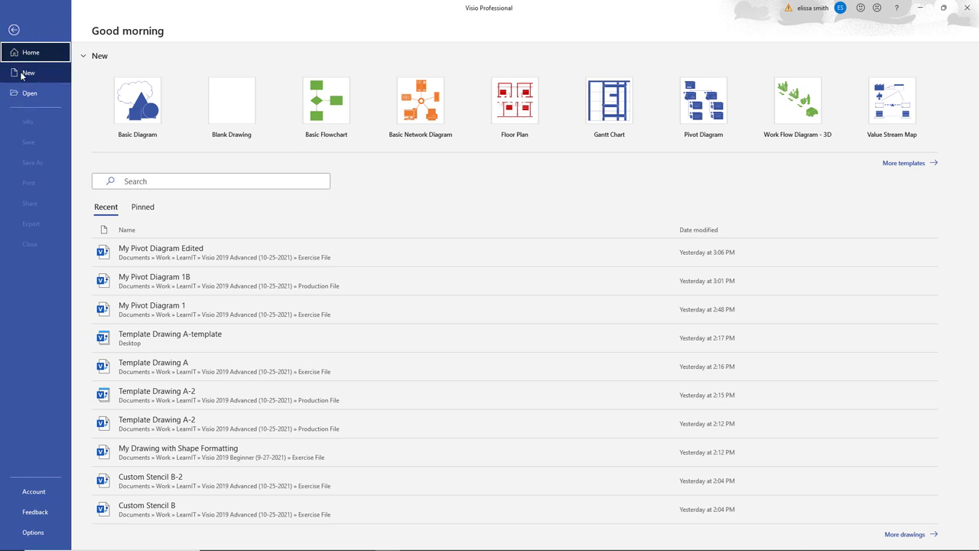
pyautogui.click(23, 74)
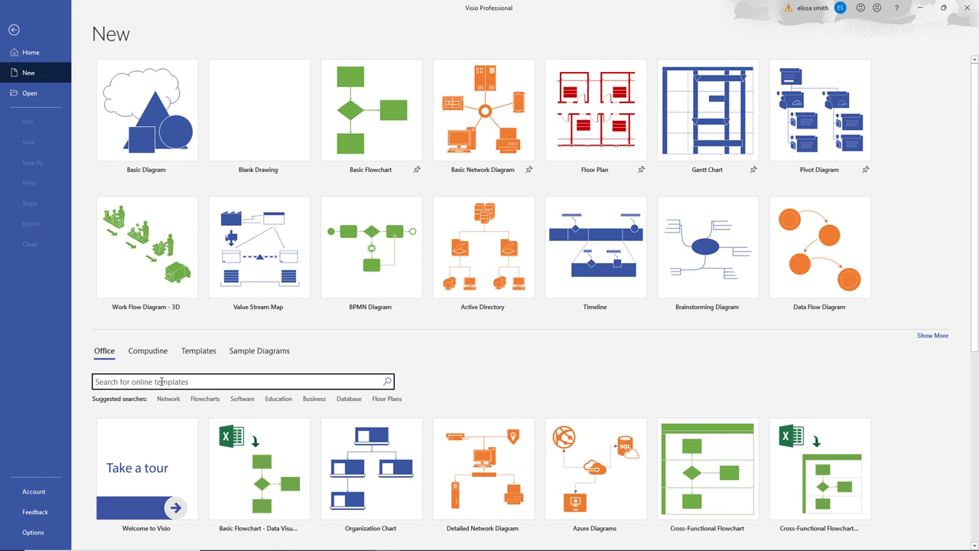
pyautogui.write('gantt')
pyautogui.press('Return')
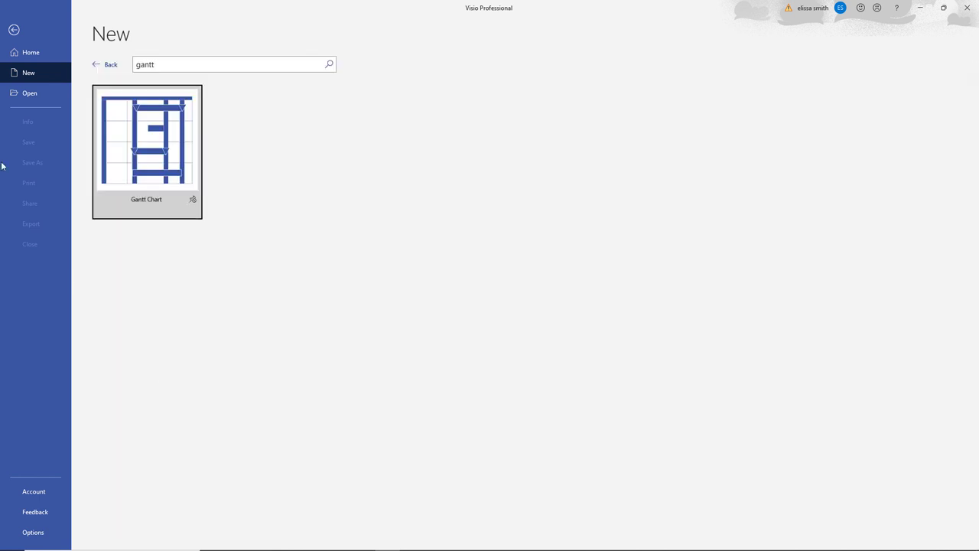
pyautogui.click(147, 145)
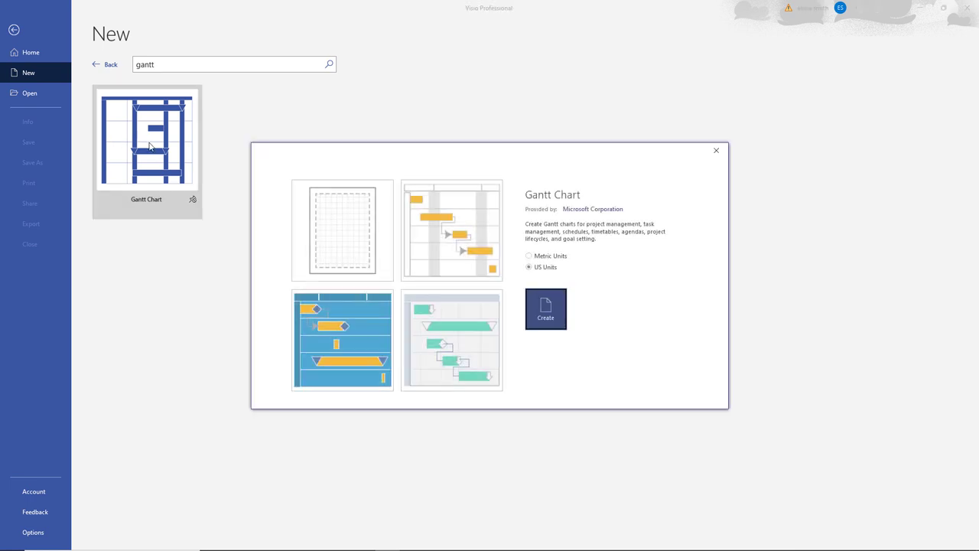
pyautogui.click(543, 309)
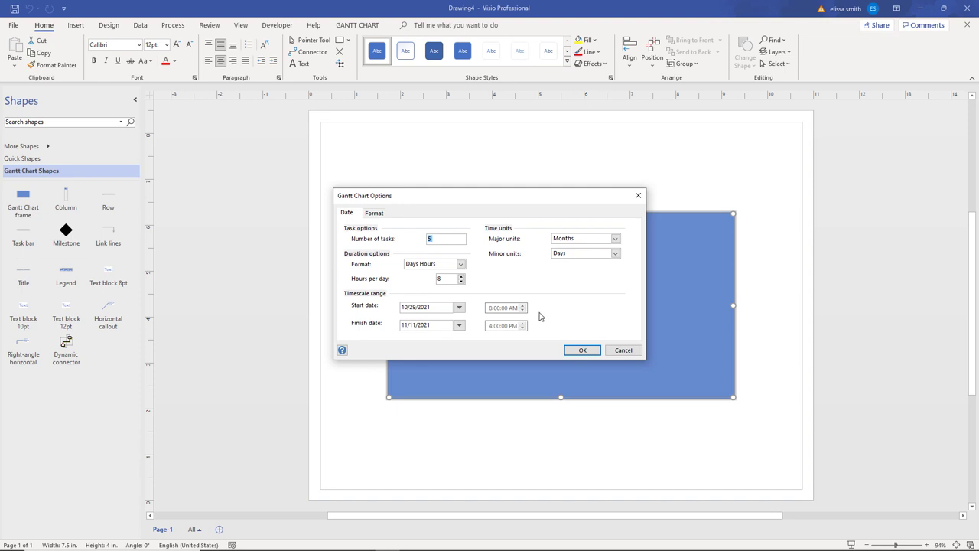
# - Cancel the Gantt Chart Options setup and show the Gantt Chart commands on the blank page
pyautogui.click(624, 351)
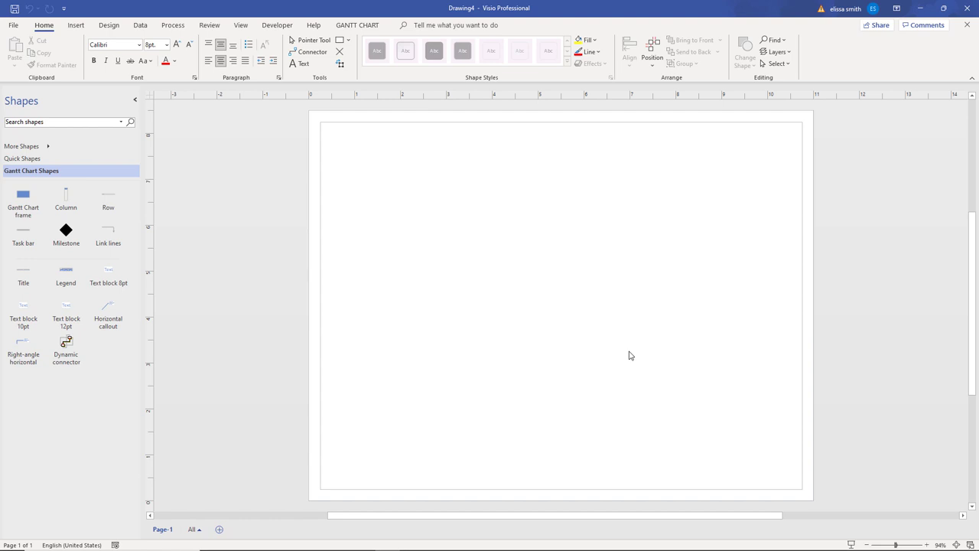
pyautogui.click(358, 31)
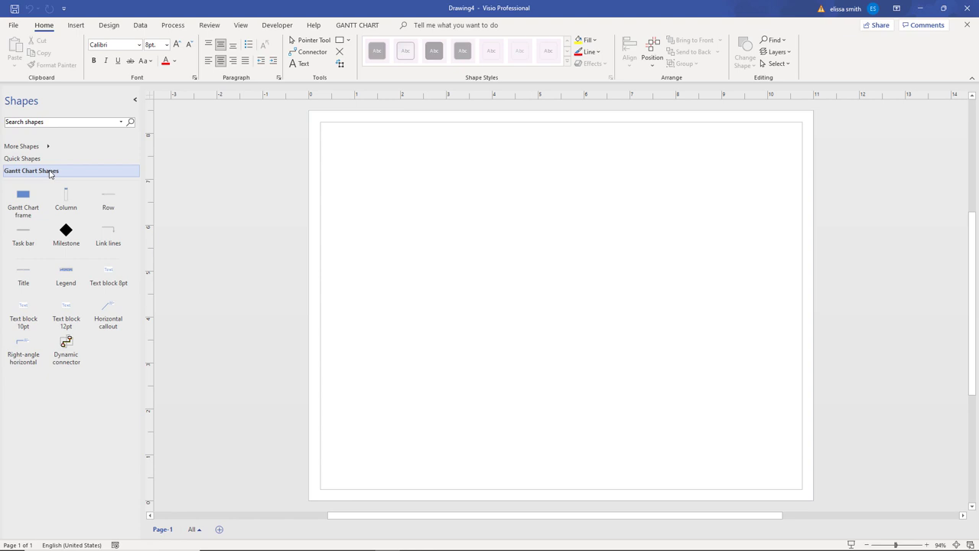
pyautogui.click(378, 29)
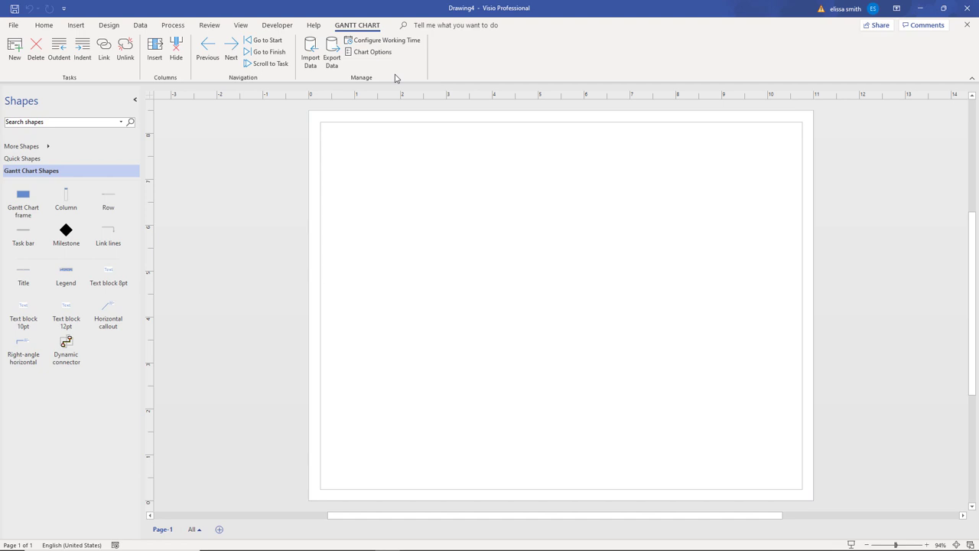
# - Import data from an existing Microsoft Project file, choosing Gantt 1 on the Desktop
pyautogui.click(311, 61)
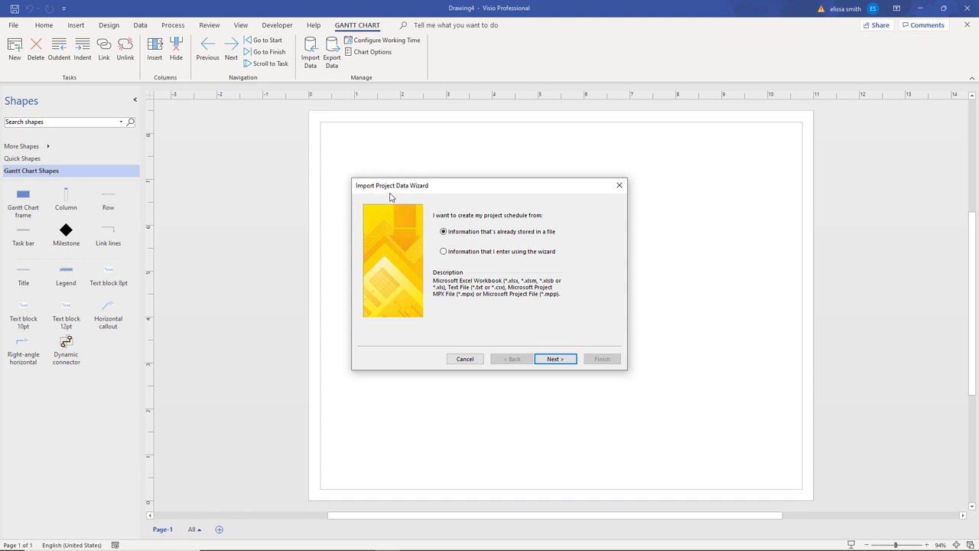
pyautogui.click(471, 235)
pyautogui.click(564, 363)
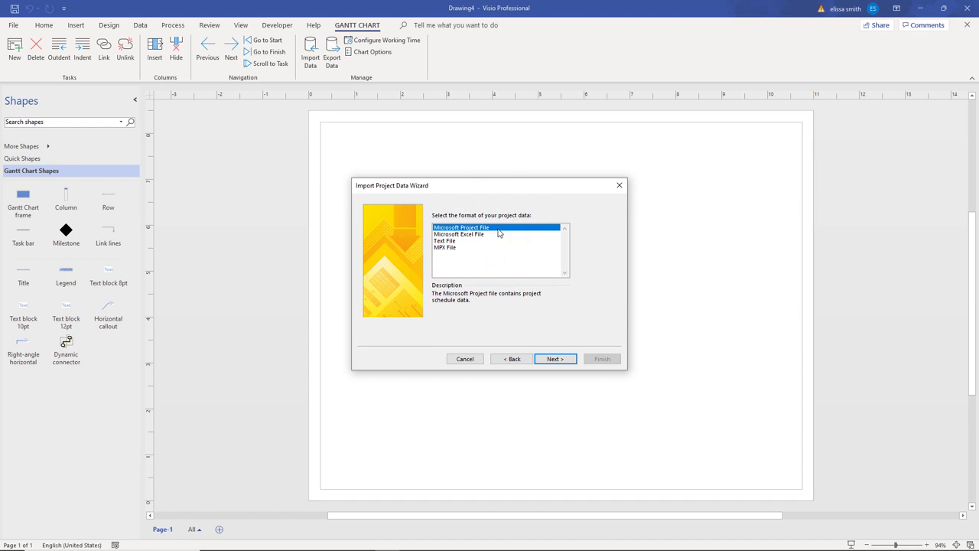
pyautogui.click(552, 363)
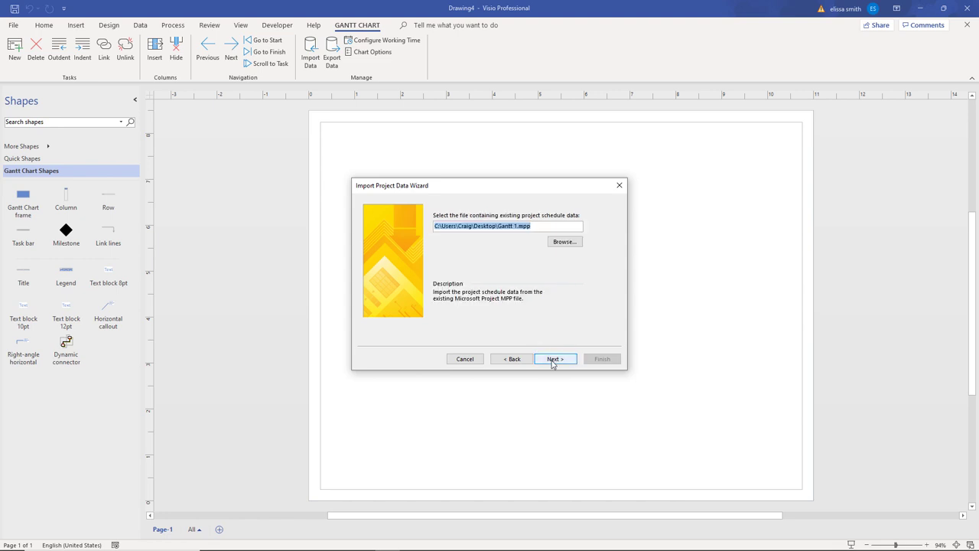
pyautogui.click(561, 243)
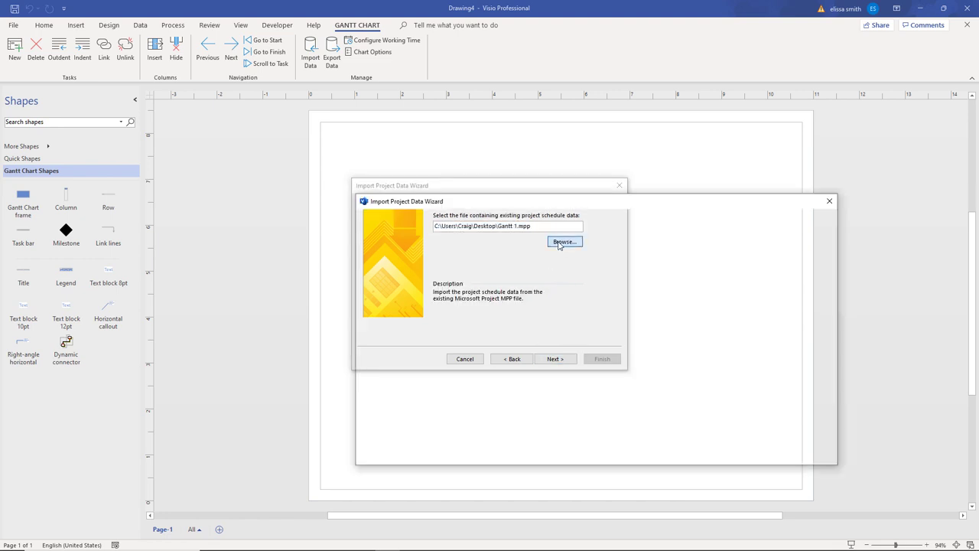
pyautogui.click(535, 294)
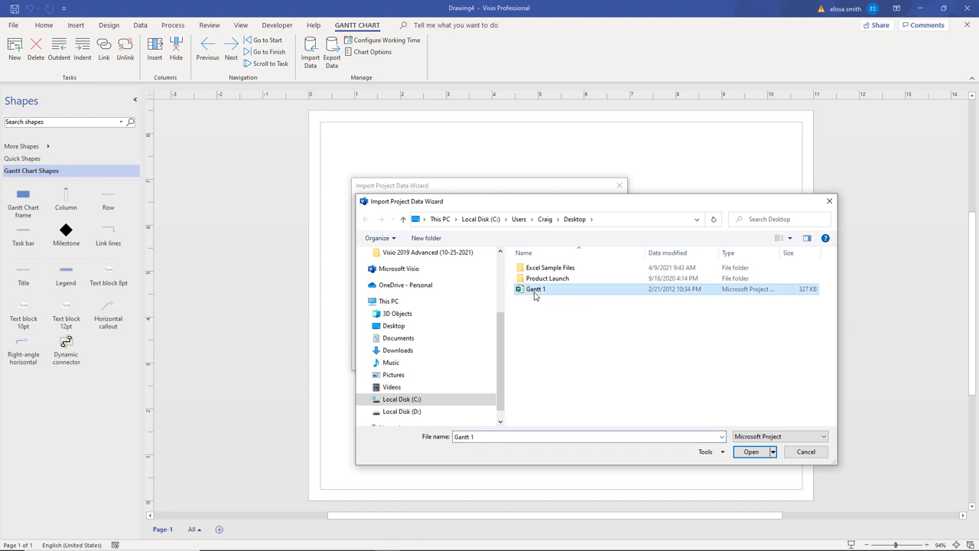
pyautogui.click(535, 295)
pyautogui.click(752, 452)
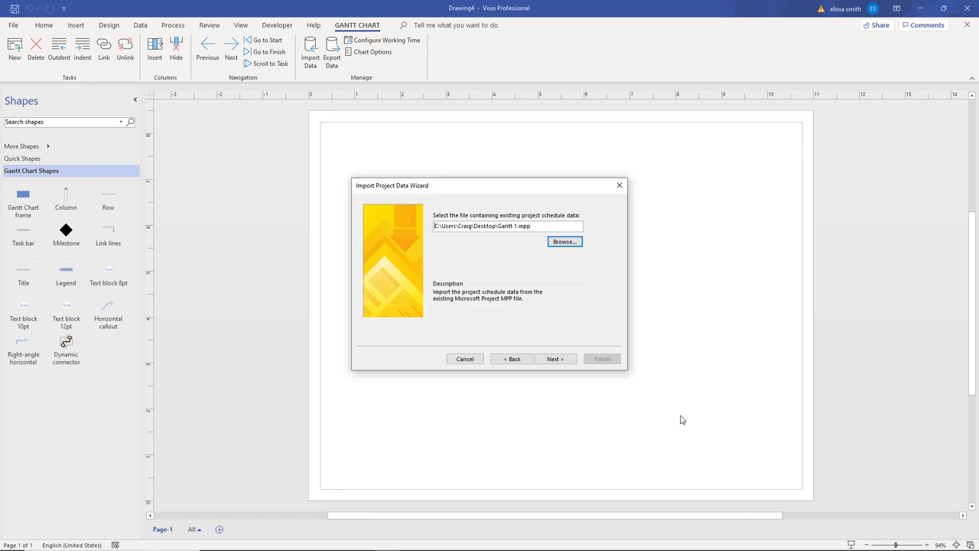
# - Keep Months as the major time unit and all task types, then finish the import
pyautogui.click(563, 361)
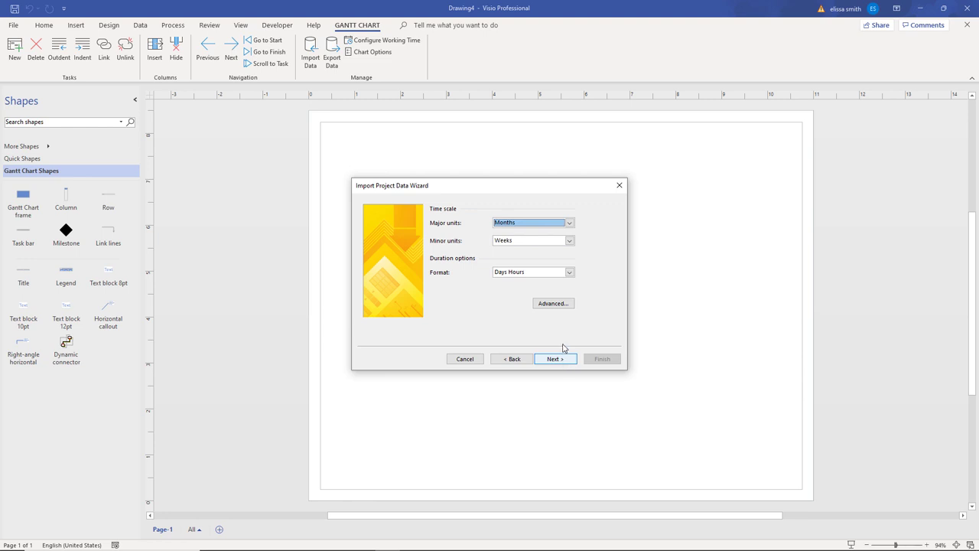
pyautogui.click(569, 223)
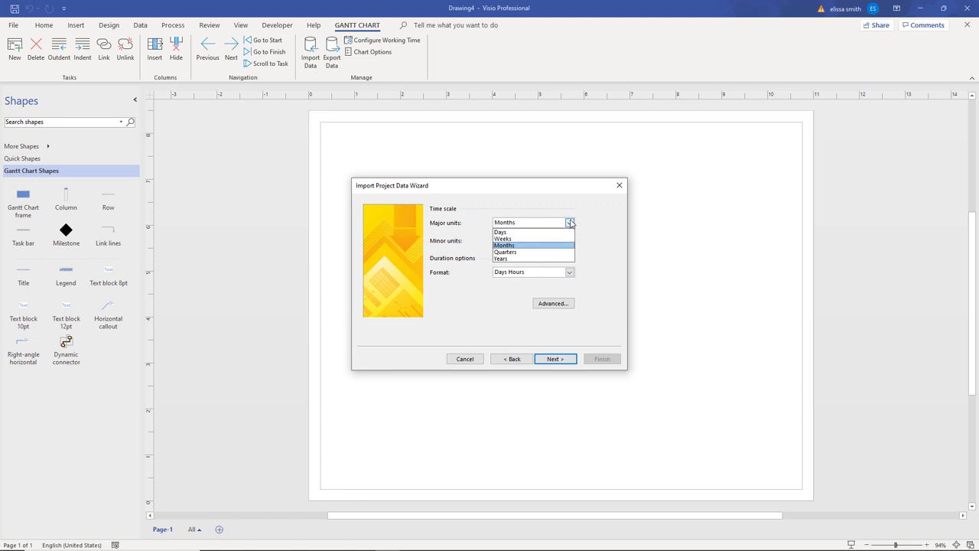
pyautogui.click(570, 223)
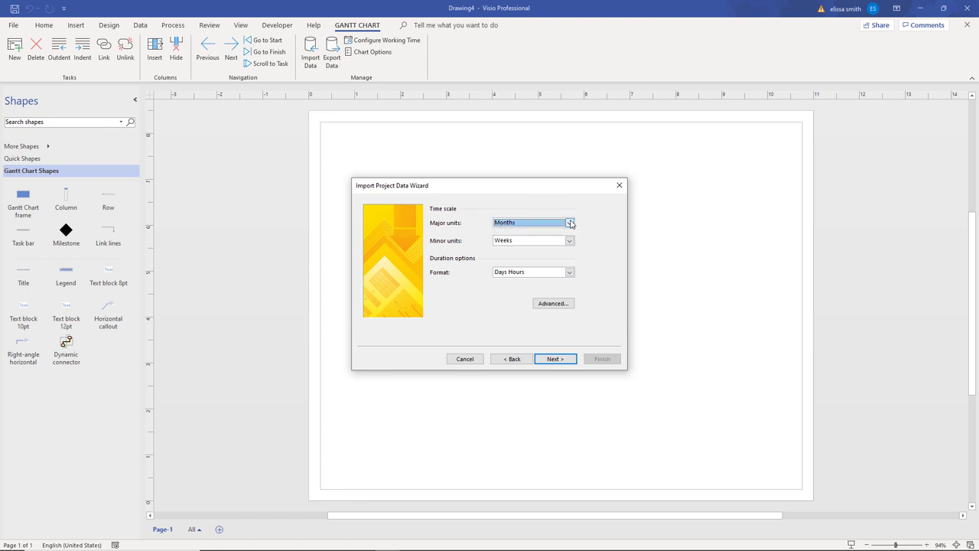
pyautogui.click(543, 359)
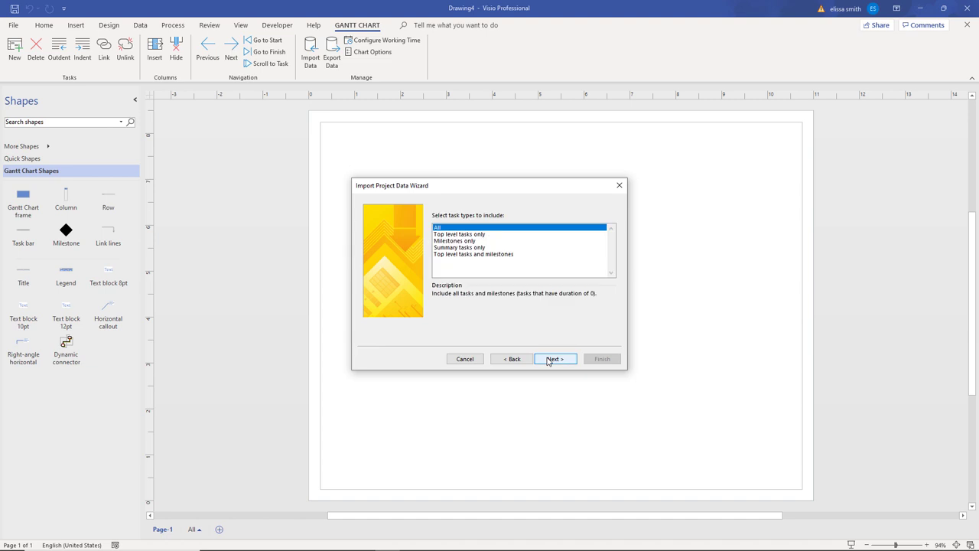
pyautogui.click(547, 359)
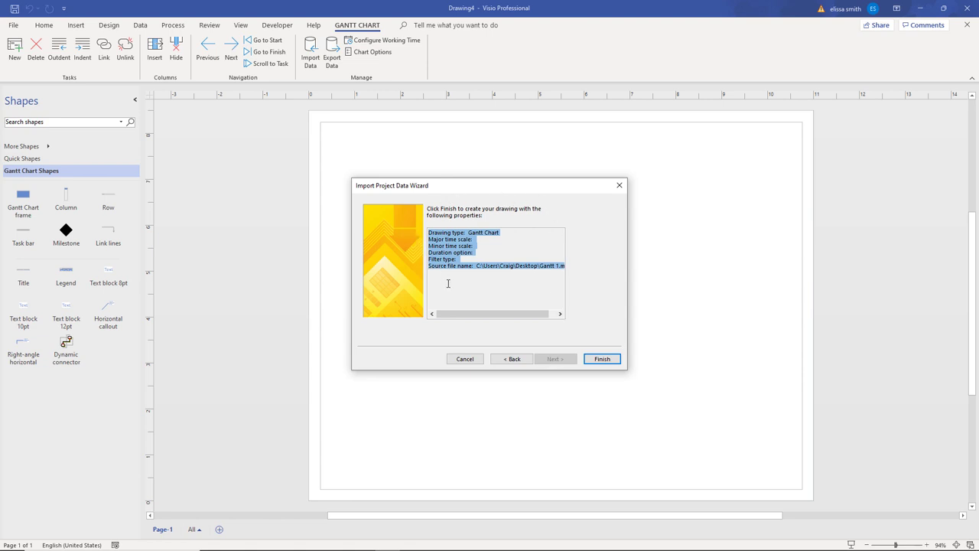
pyautogui.click(603, 363)
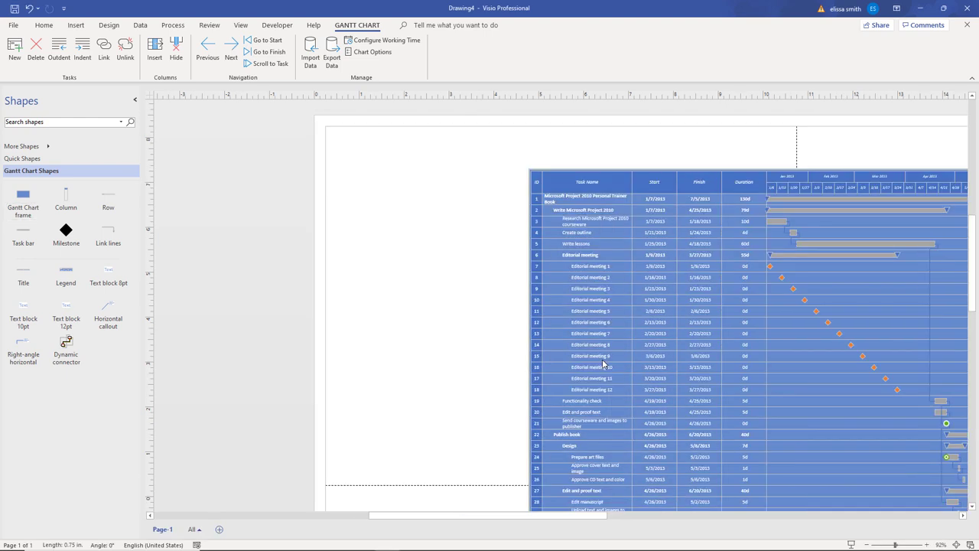
# - Select the whole Gantt chart frame and drag it up and left onto the page
pyautogui.click(561, 173)
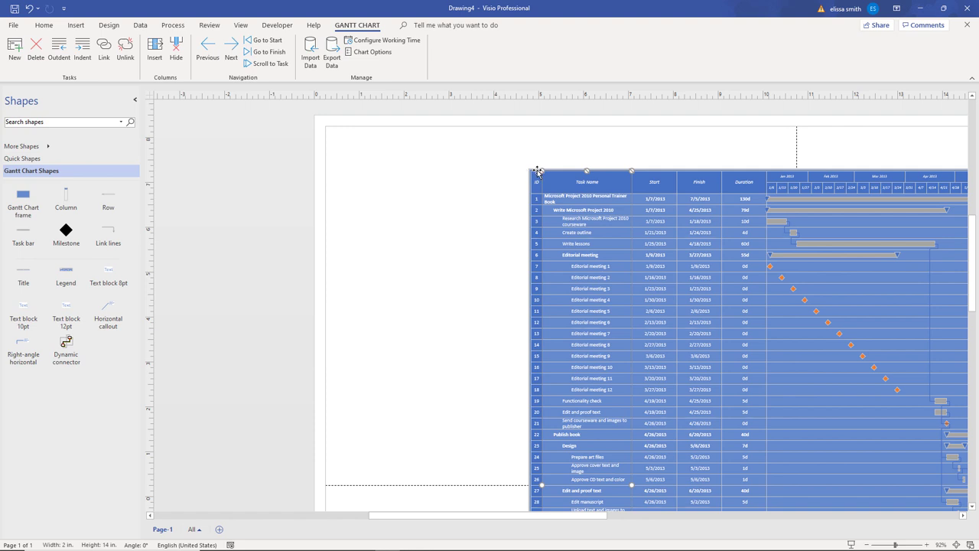
pyautogui.click(538, 172)
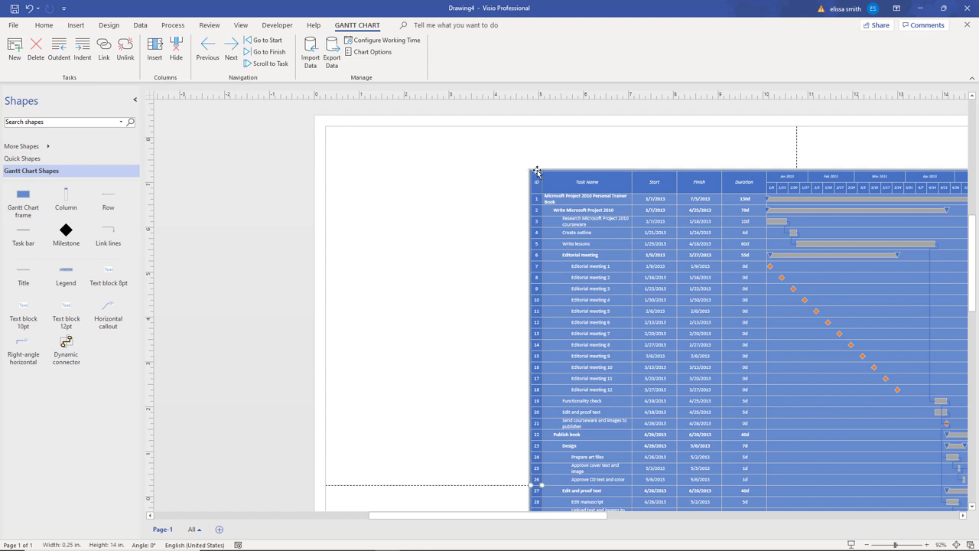
pyautogui.click(608, 170)
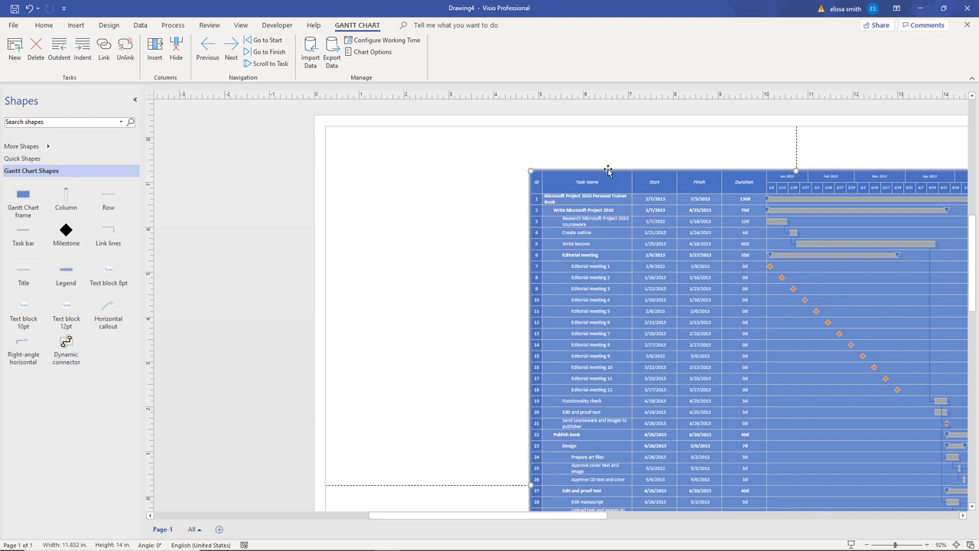
pyautogui.click(538, 175)
pyautogui.moveTo(538, 172); pyautogui.dragTo(344, 153)
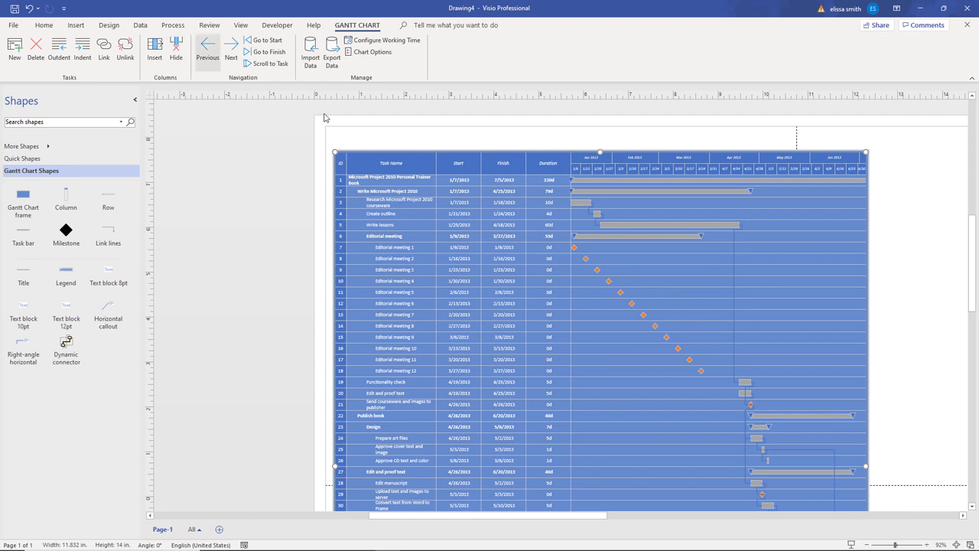
# - Try several Design themes and apply the white theme that gives the task bars orange
pyautogui.click(110, 28)
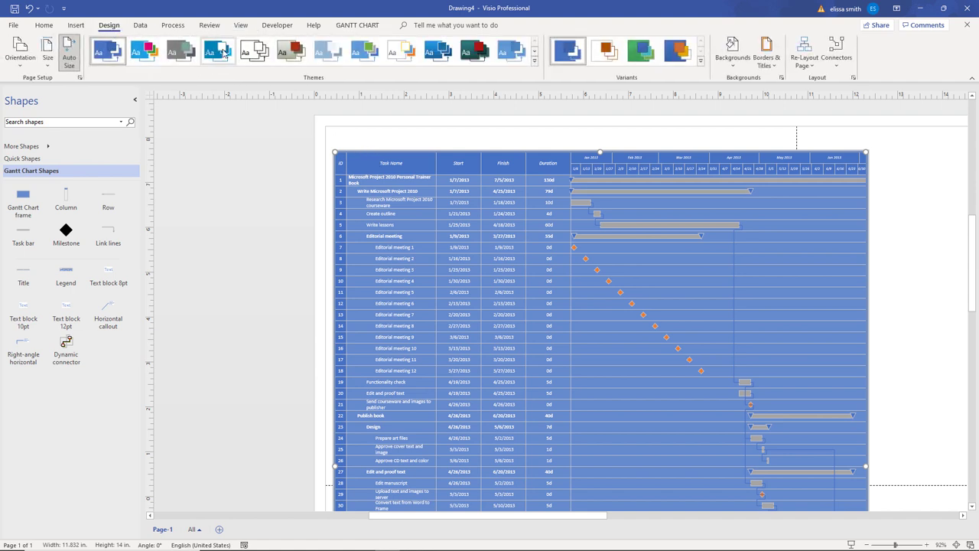
pyautogui.click(255, 52)
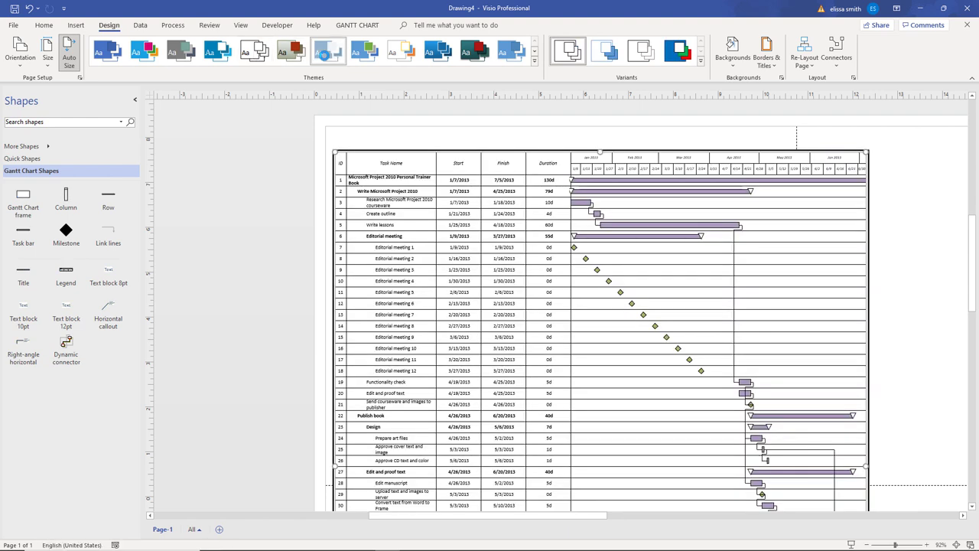
pyautogui.click(324, 54)
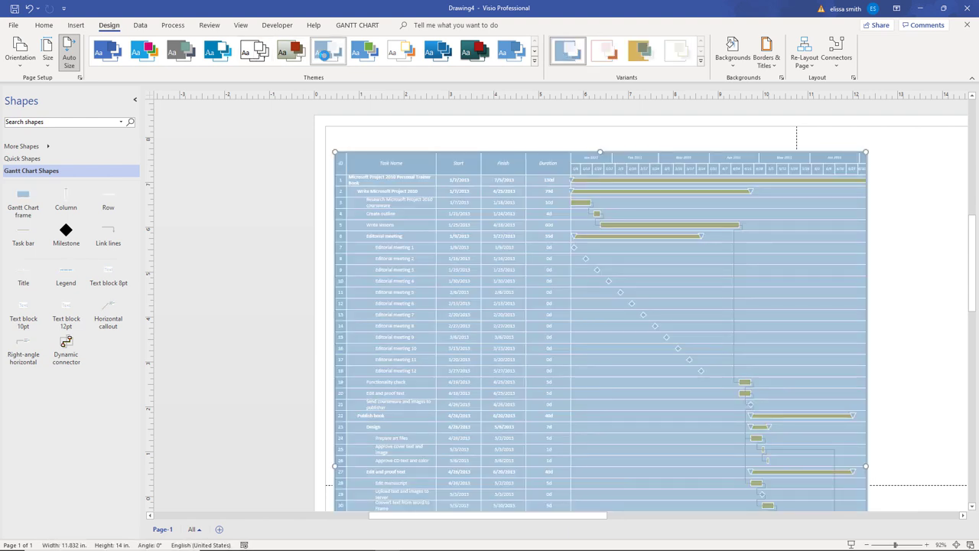
pyautogui.click(392, 53)
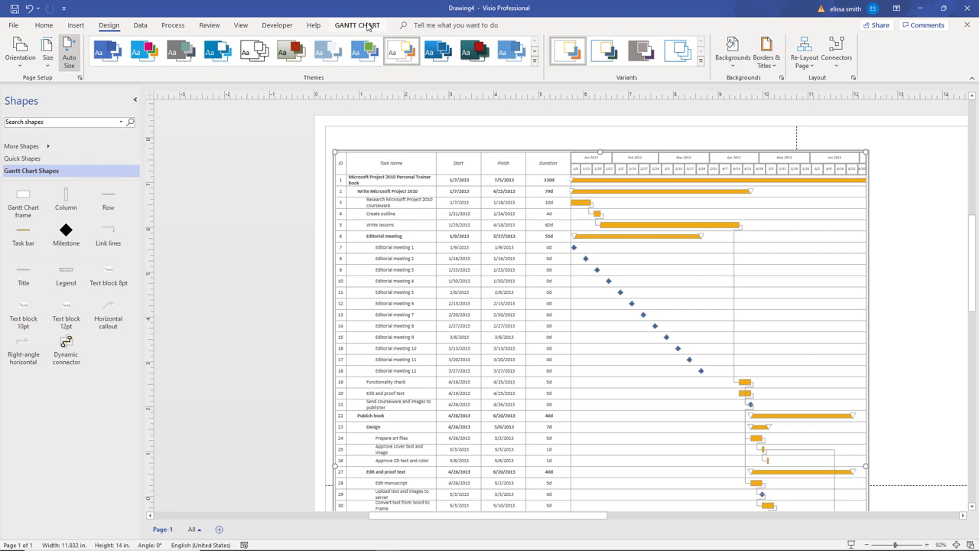
pyautogui.click(370, 27)
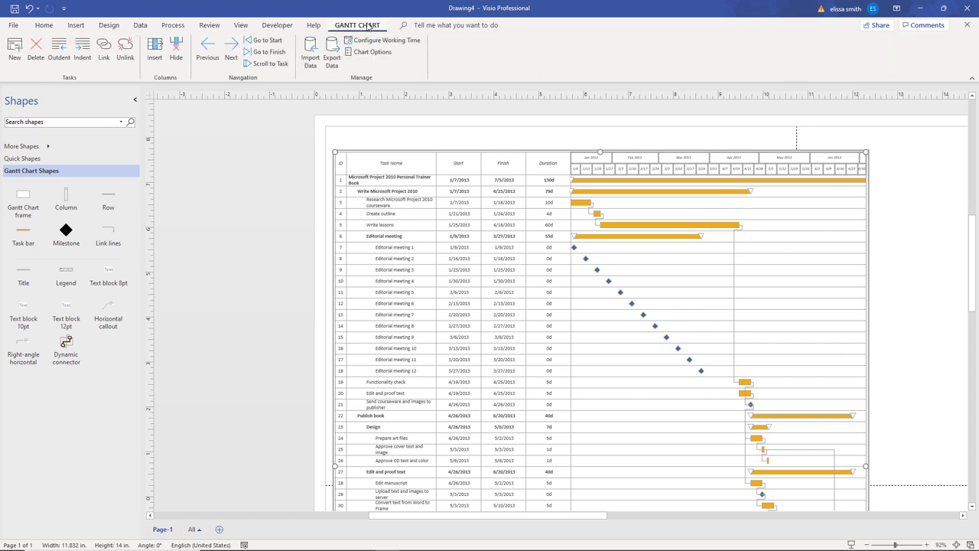
pyautogui.click(449, 157)
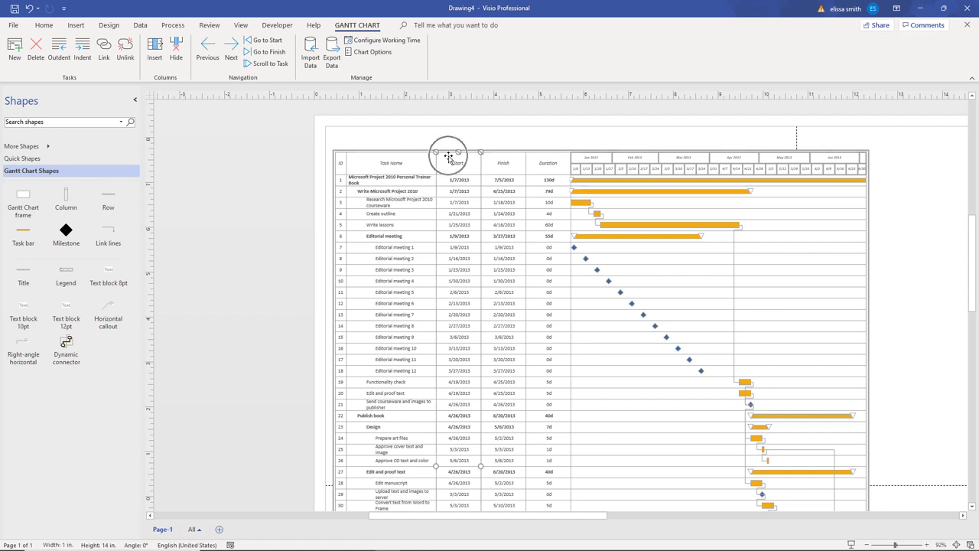
# - Insert an Actual Start column at the Duration column of the Gantt chart
pyautogui.click(542, 160)
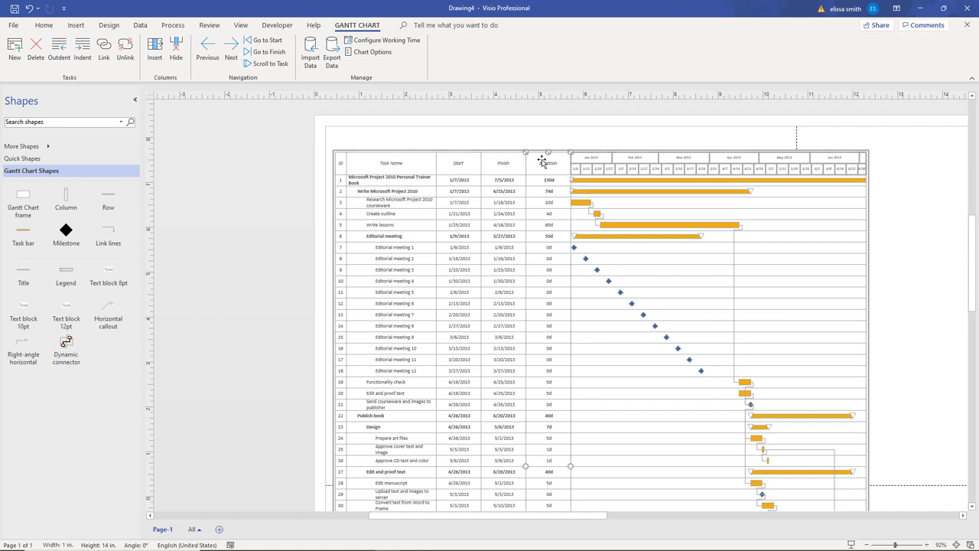
pyautogui.rightClick(544, 163)
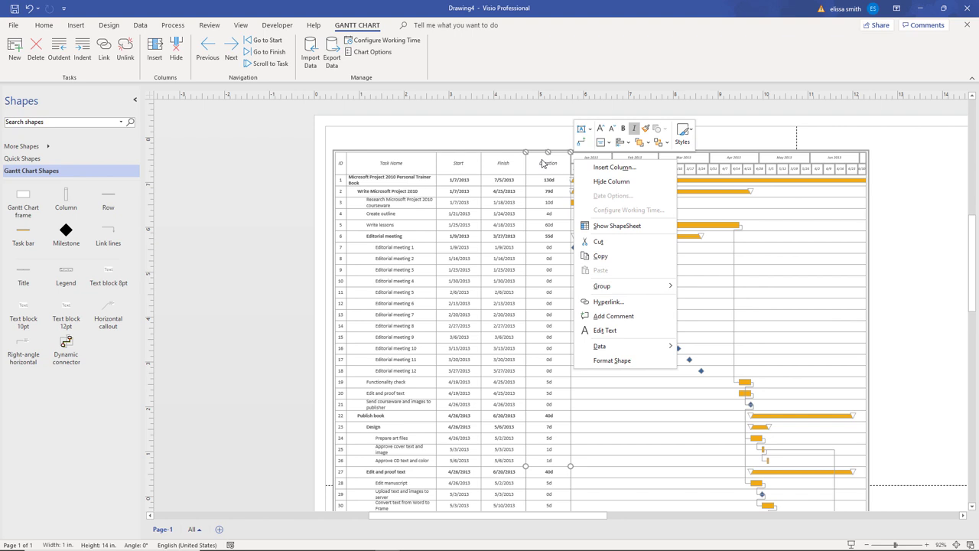
pyautogui.click(606, 169)
pyautogui.click(534, 280)
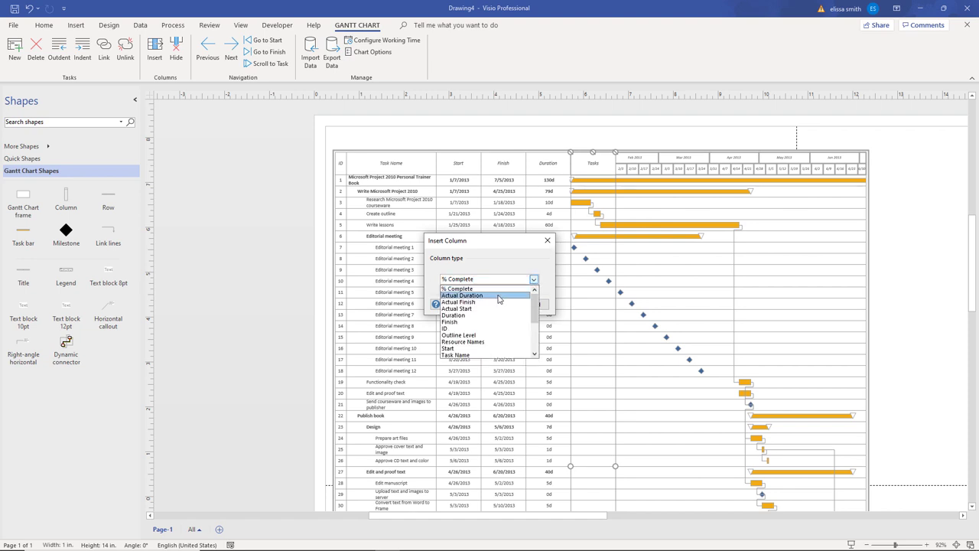
pyautogui.moveTo(536, 306)
pyautogui.mouseDown()
pyautogui.moveTo(538, 324)
pyautogui.moveTo(532, 306)
pyautogui.mouseUp()
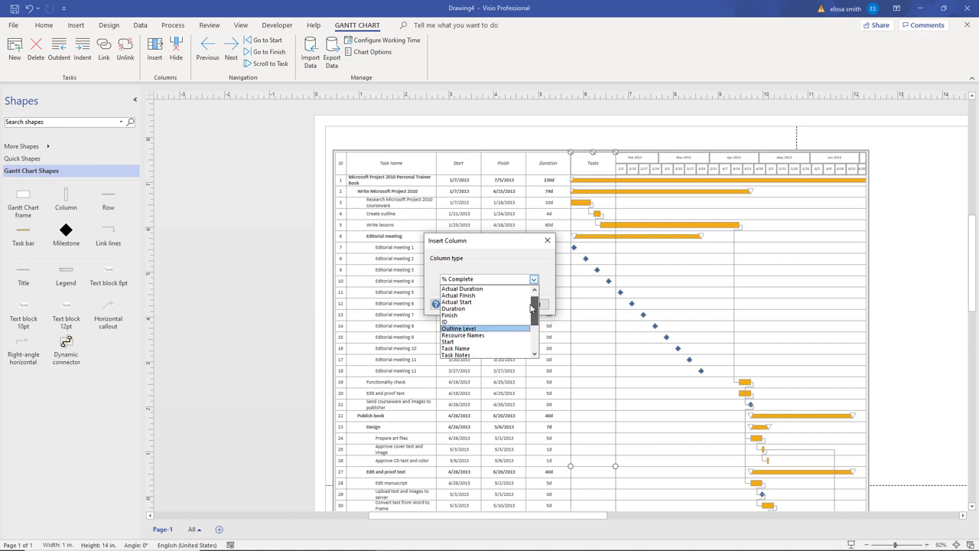
pyautogui.click(477, 303)
pyautogui.click(490, 305)
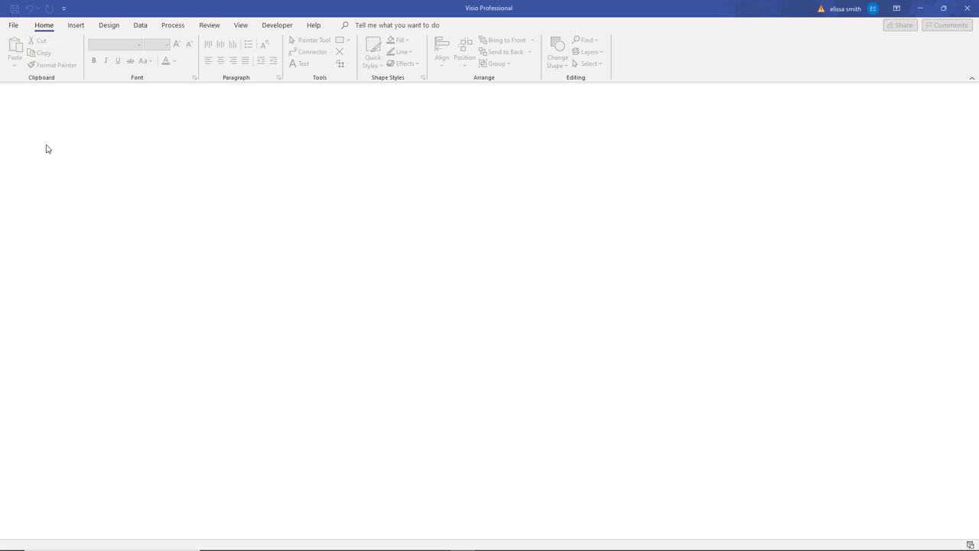
# - Search online templates for 'timeline' and create a drawing from Project Timeline
pyautogui.click(14, 25)
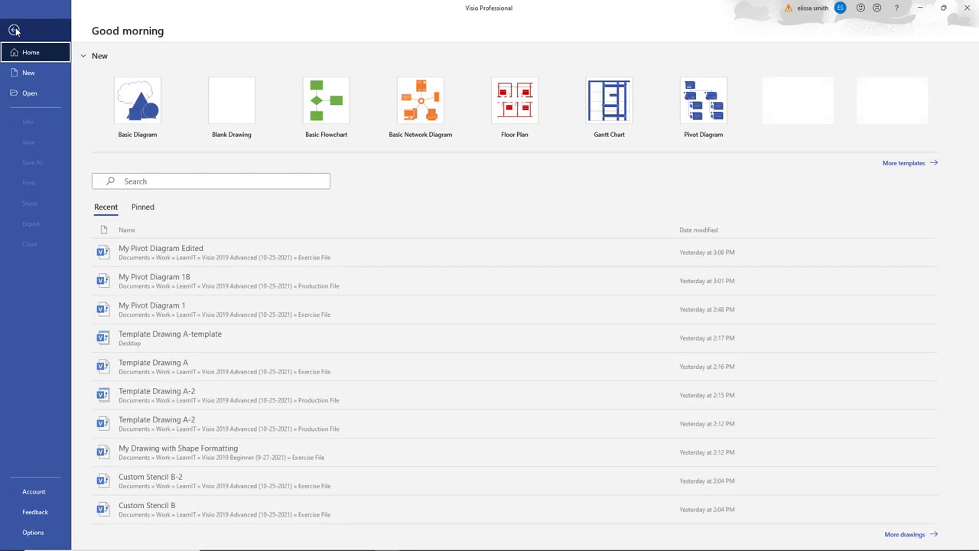
pyautogui.click(27, 74)
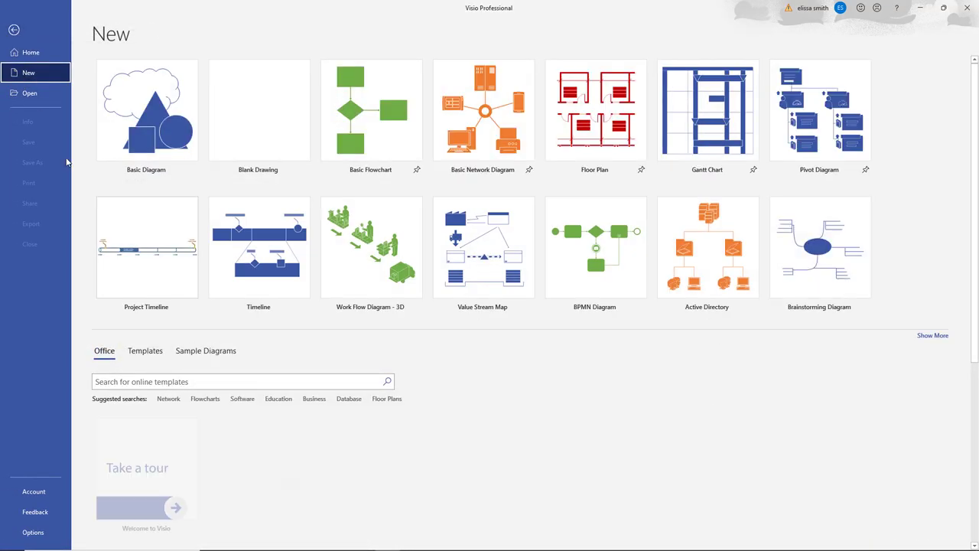
pyautogui.click(142, 382)
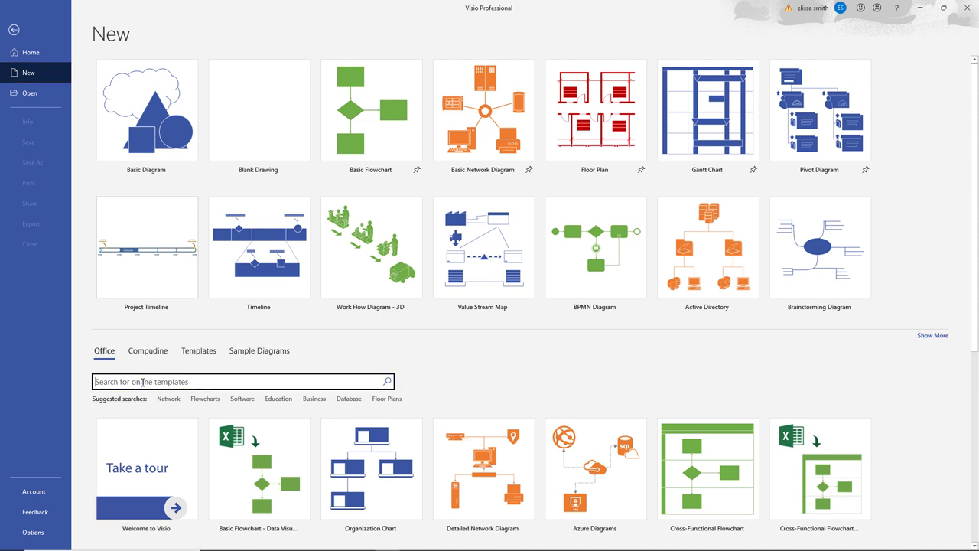
pyautogui.write('timeline')
pyautogui.press('Return')
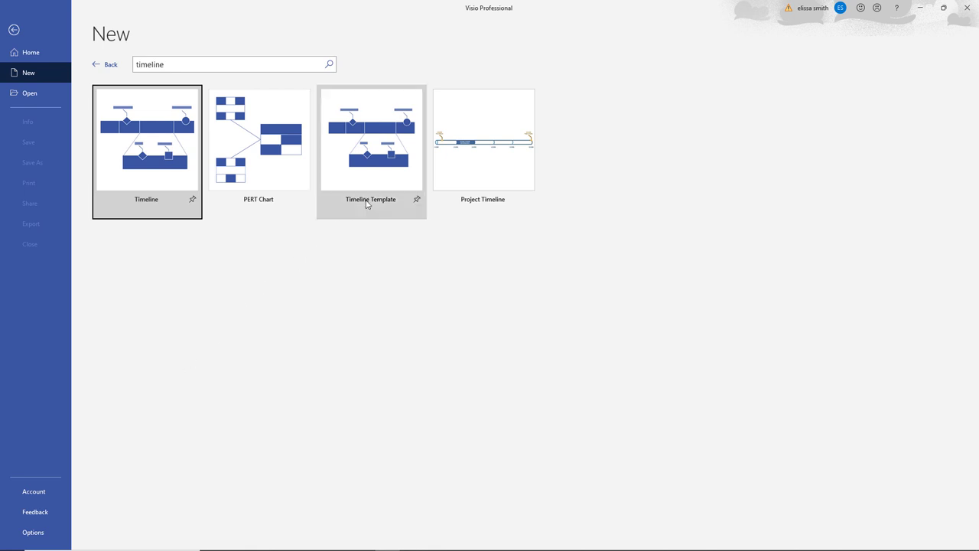
pyautogui.click(472, 169)
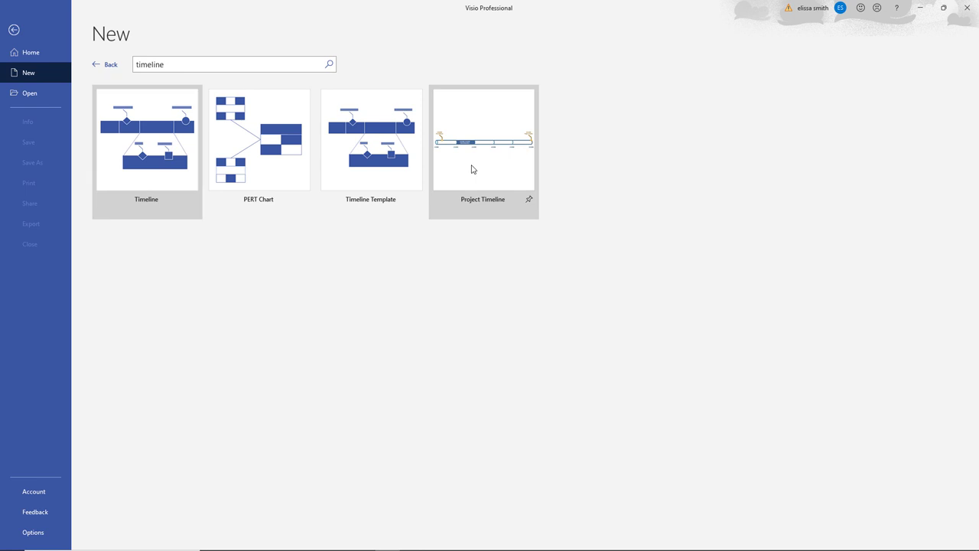
pyautogui.doubleClick(472, 169)
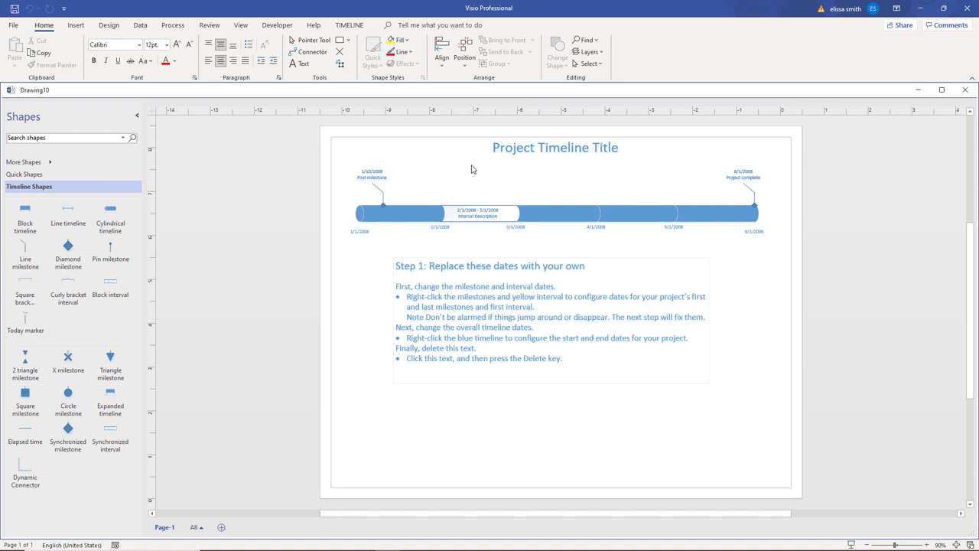
# - Display the Timeline ribbon commands above the Drawing10 project timeline template
pyautogui.click(105, 191)
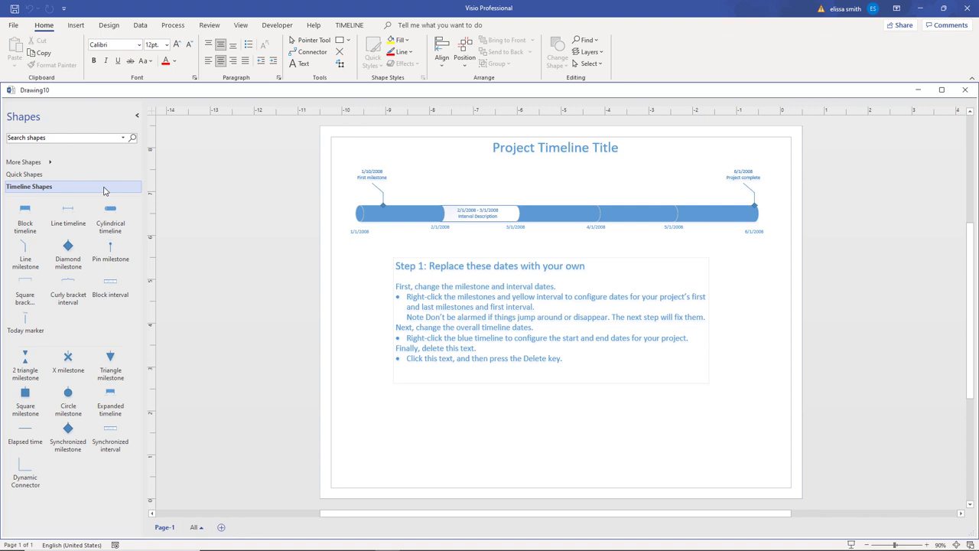
pyautogui.click(349, 25)
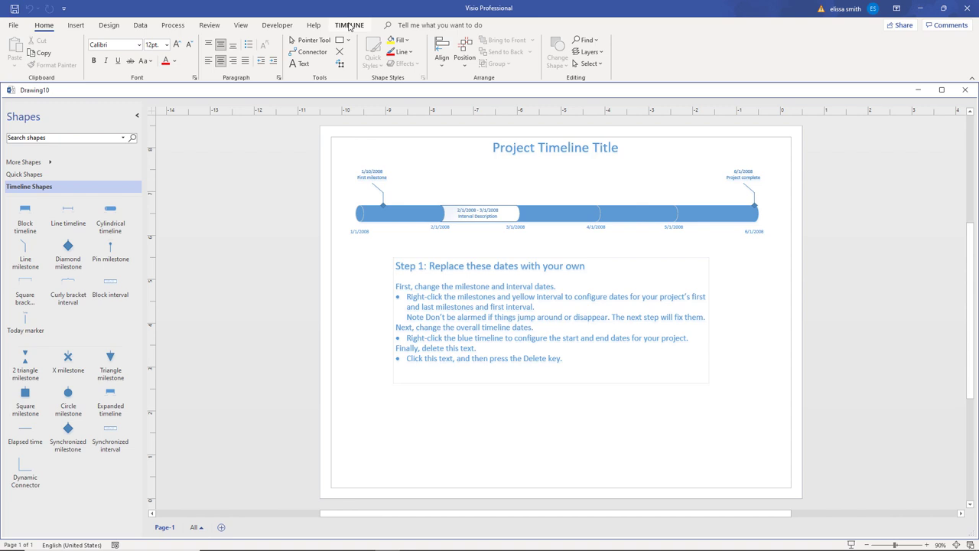
pyautogui.rightClick(384, 217)
pyautogui.click(351, 26)
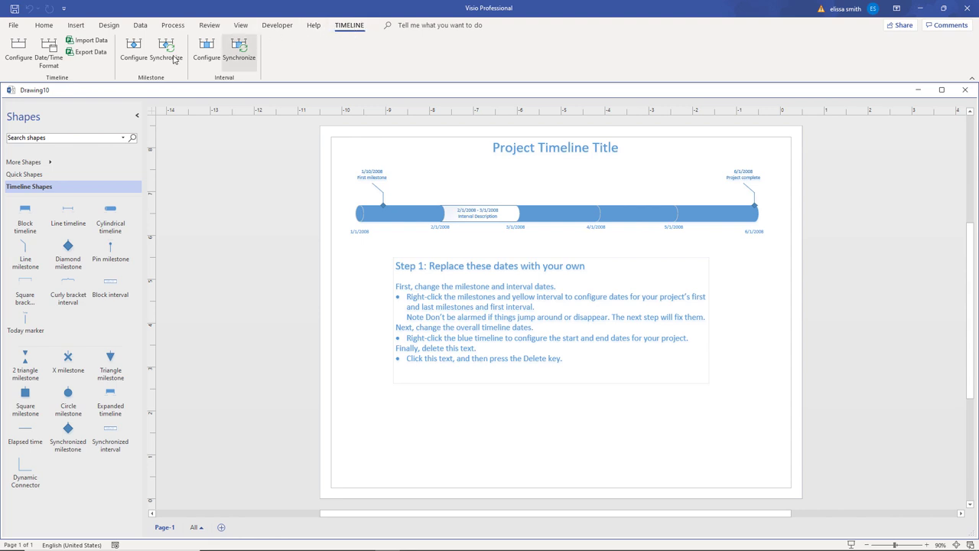
# - Start a timeline import from the 'TimeLine 1' Project file on the Desktop
pyautogui.click(88, 42)
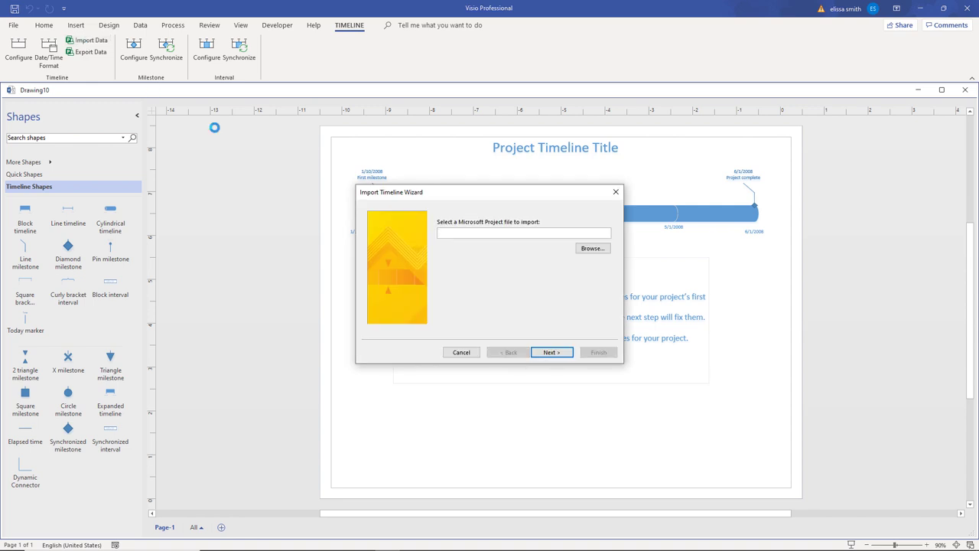
pyautogui.click(592, 248)
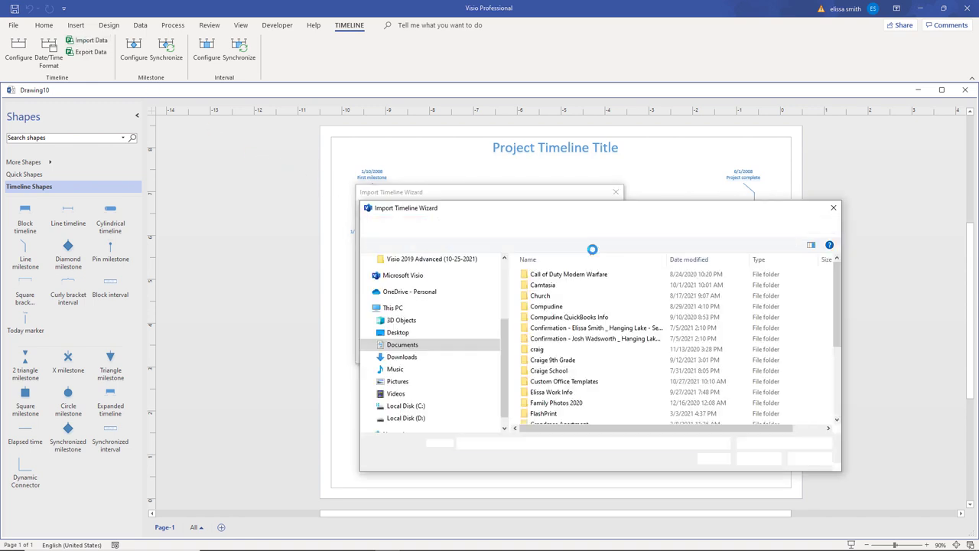
pyautogui.click(401, 334)
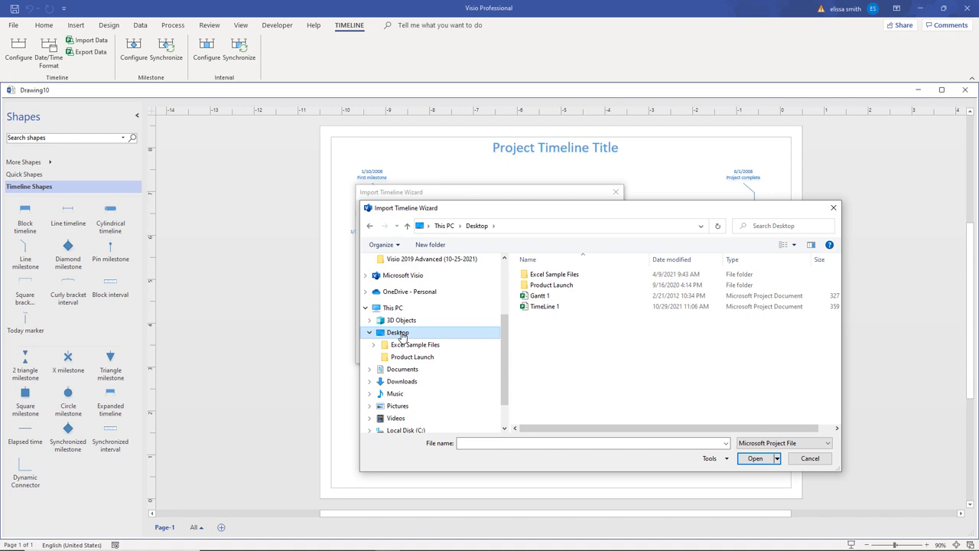
pyautogui.click(539, 308)
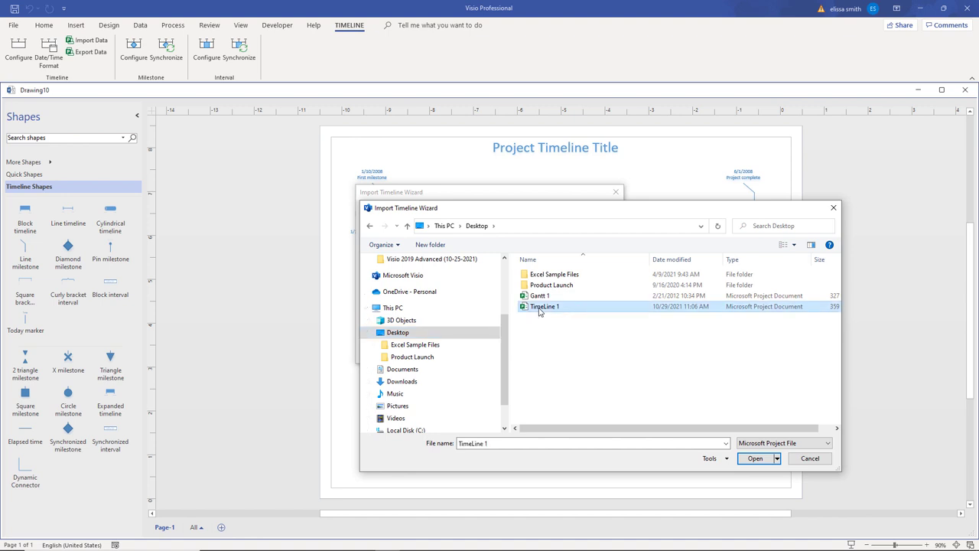
pyautogui.click(746, 459)
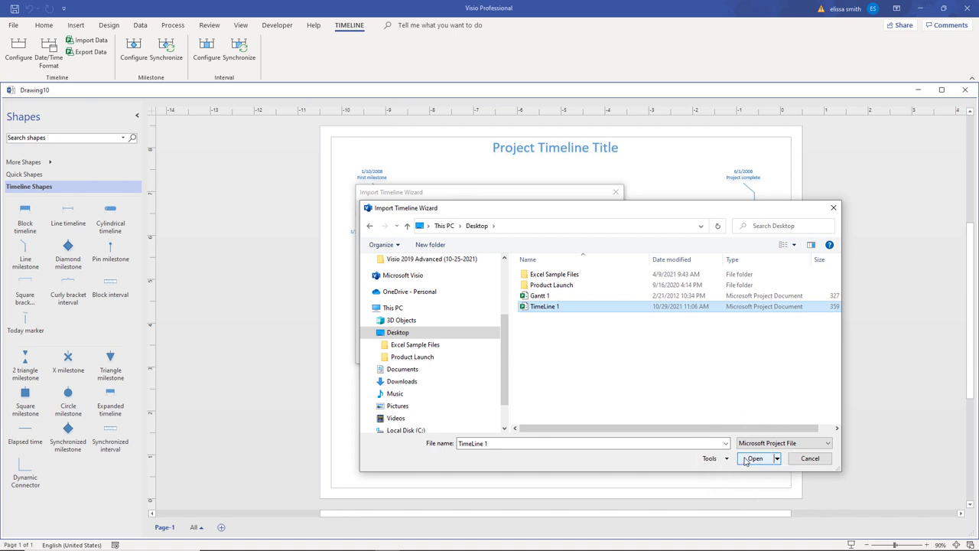
pyautogui.click(746, 459)
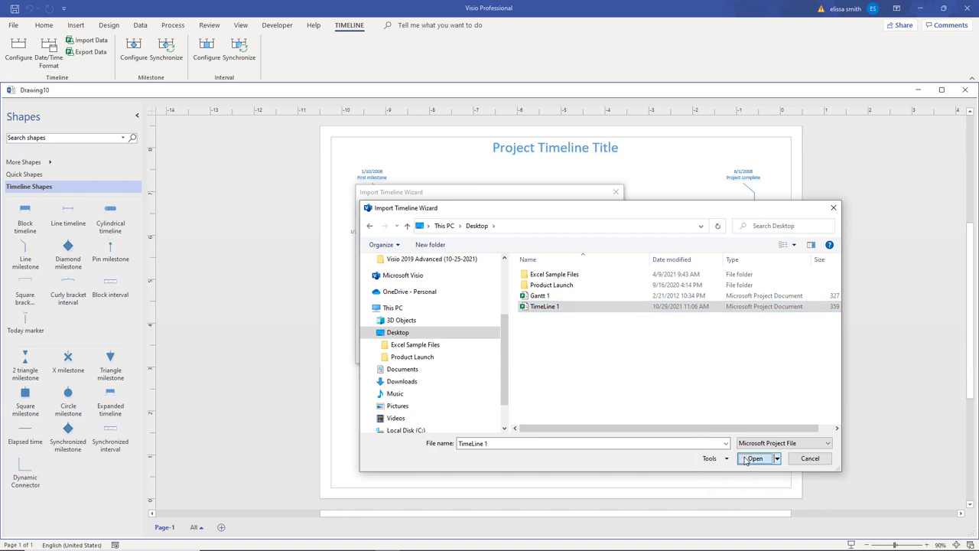
# - Import only summary tasks as a Block timeline with diamond milestones, then finish
pyautogui.click(552, 354)
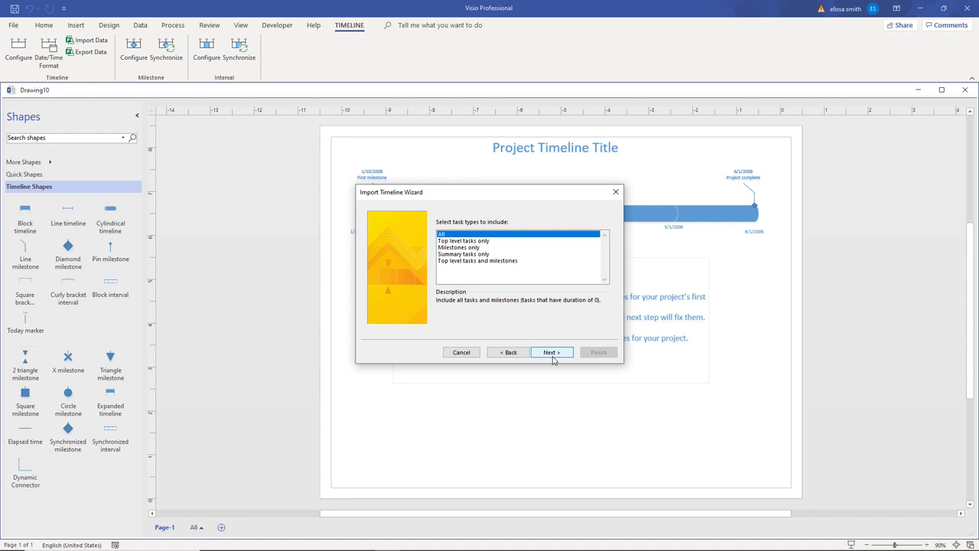
pyautogui.click(480, 255)
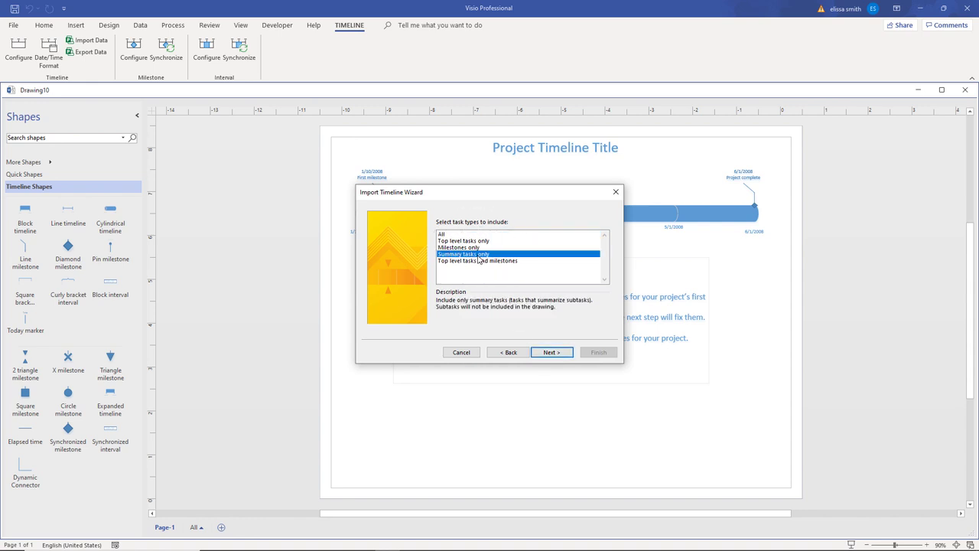
pyautogui.click(548, 354)
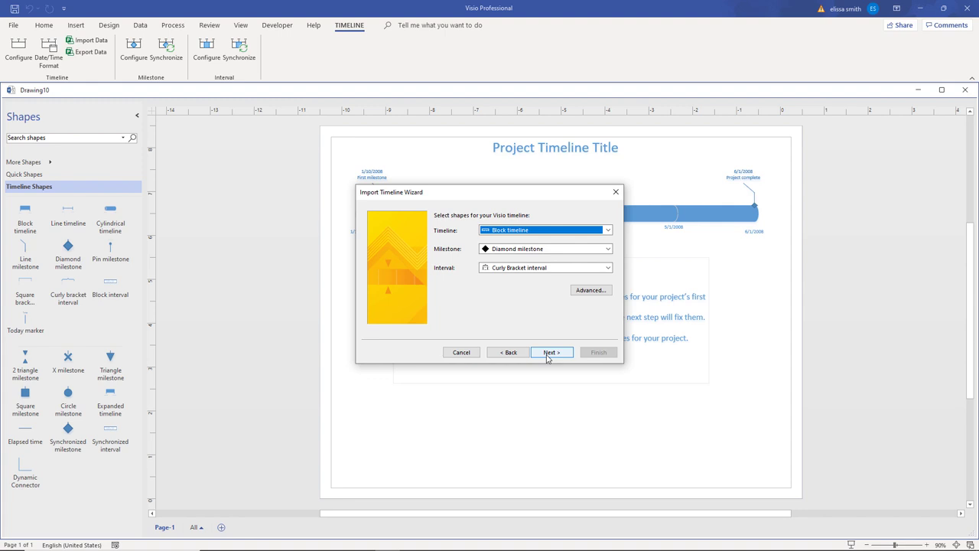
pyautogui.click(531, 231)
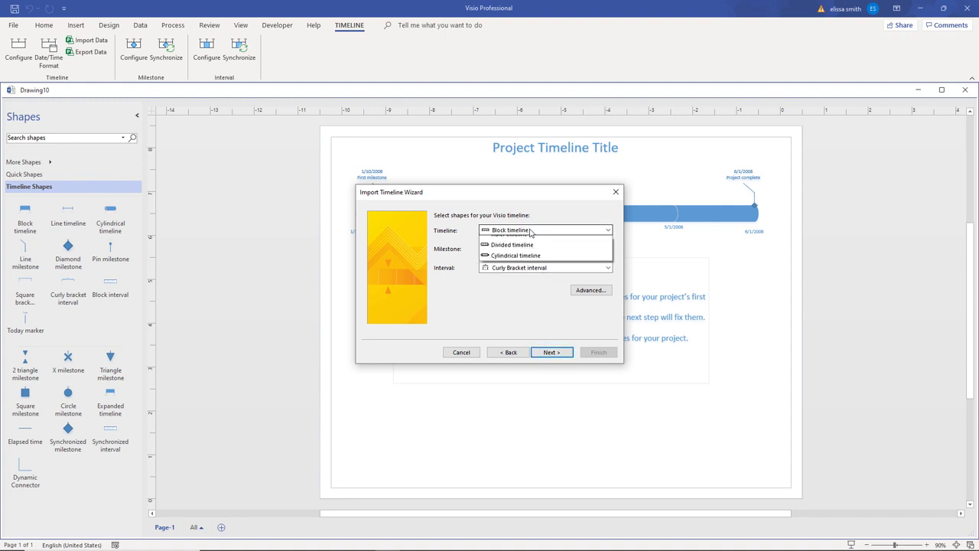
pyautogui.click(532, 232)
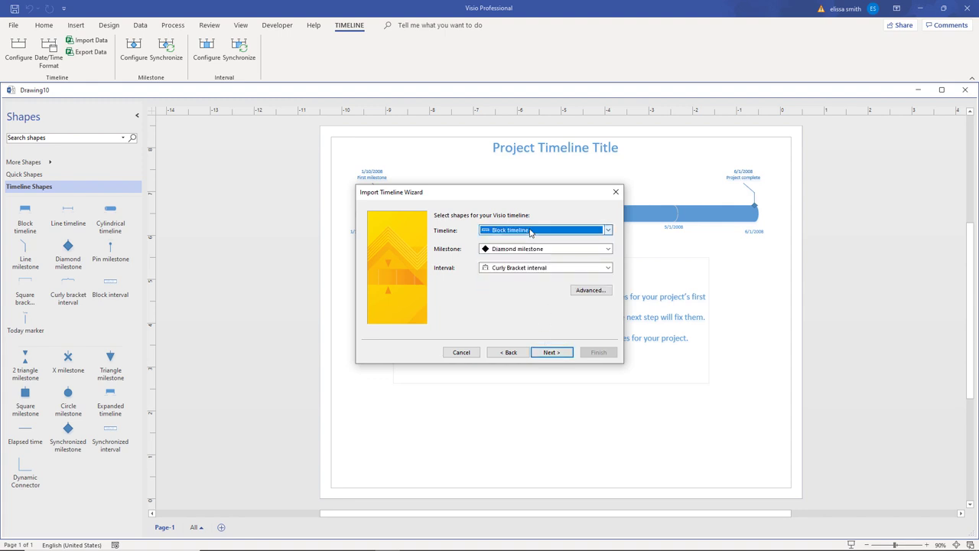
pyautogui.click(559, 353)
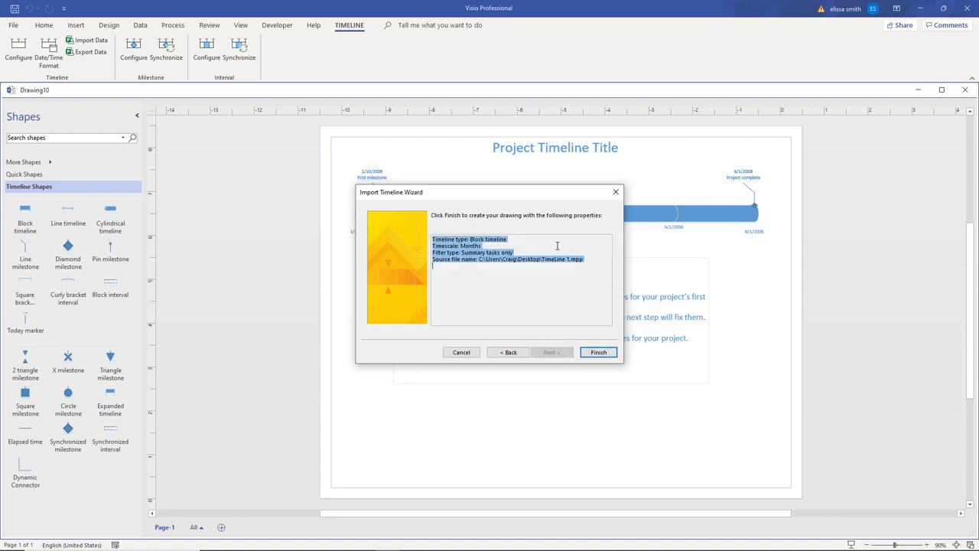
pyautogui.click(601, 354)
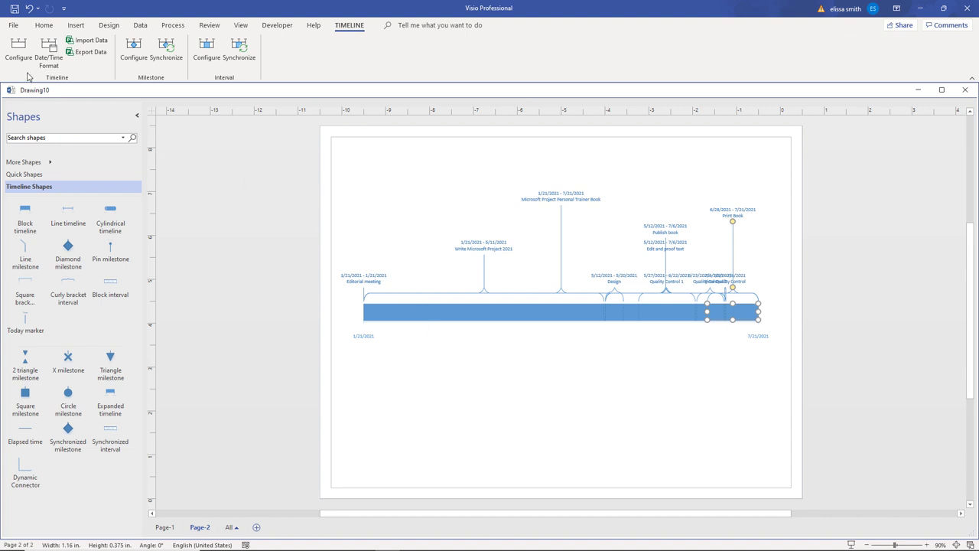
pyautogui.click(20, 50)
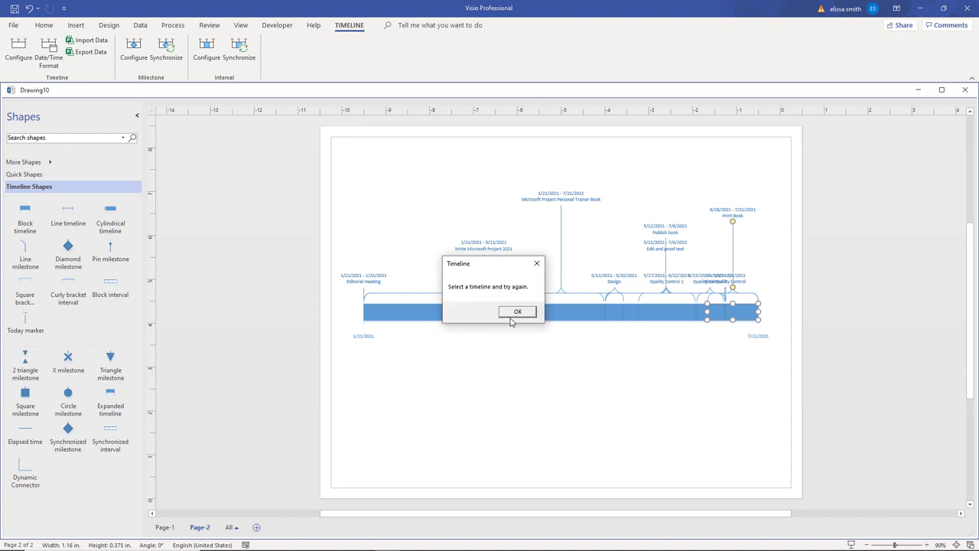
pyautogui.click(518, 313)
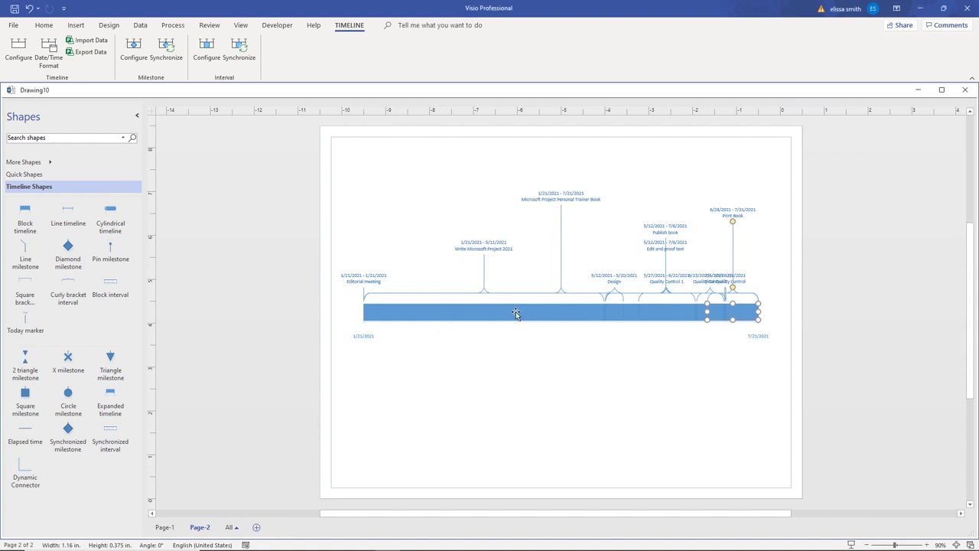
pyautogui.click(48, 63)
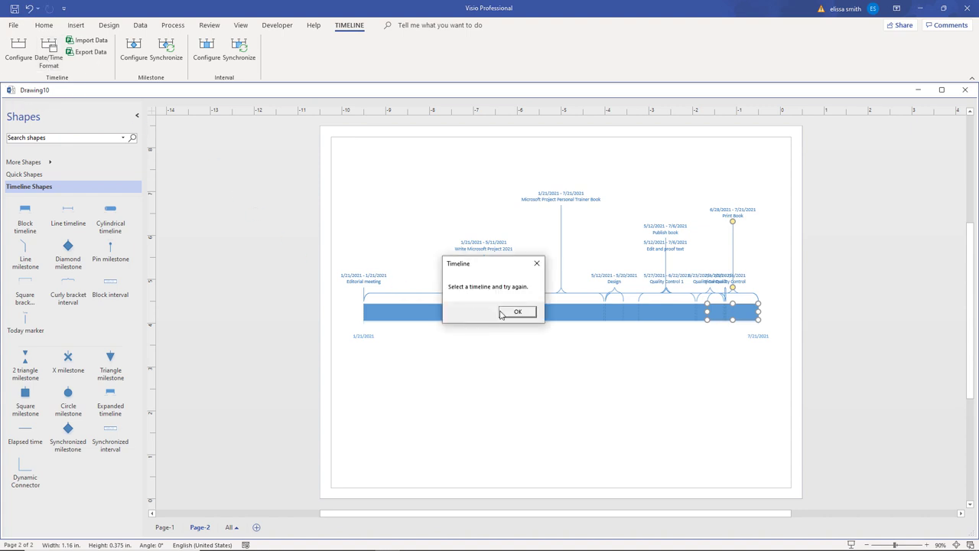
pyautogui.click(517, 312)
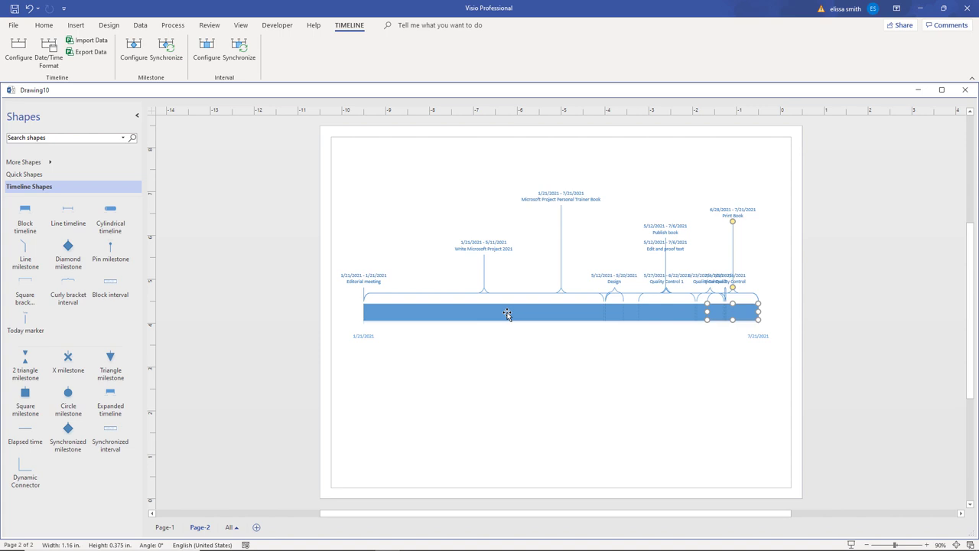
# - Apply the second Design theme, the light blue first background and the first Borders & Titles style
pyautogui.click(107, 29)
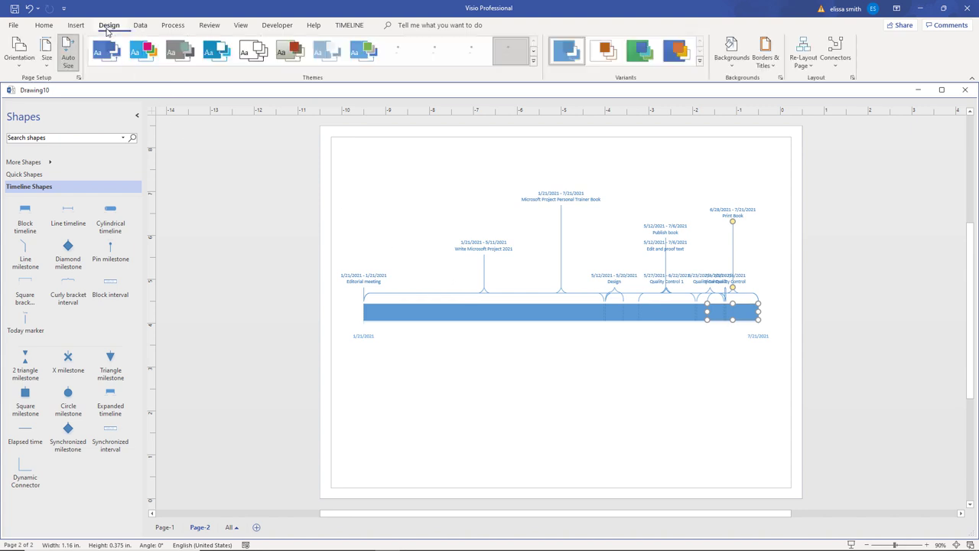
pyautogui.click(144, 51)
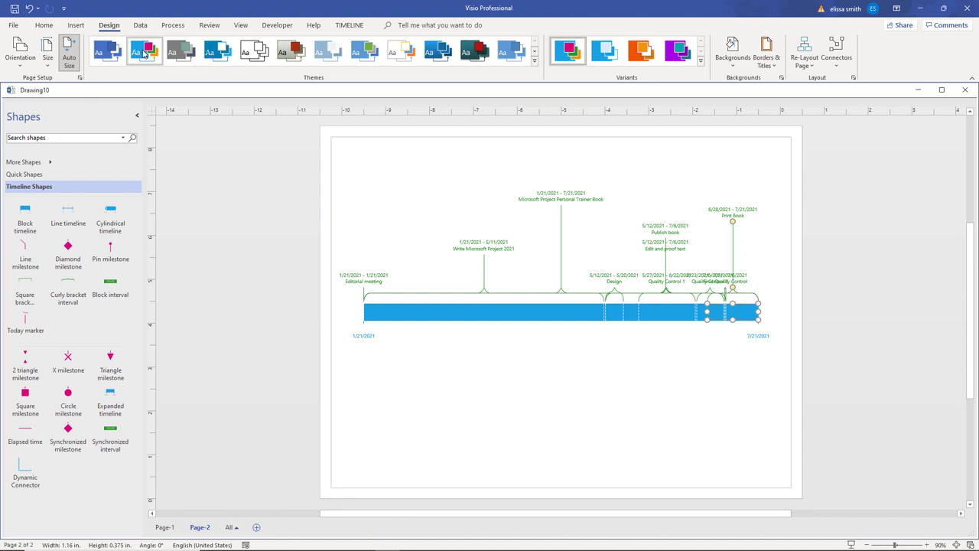
pyautogui.click(732, 51)
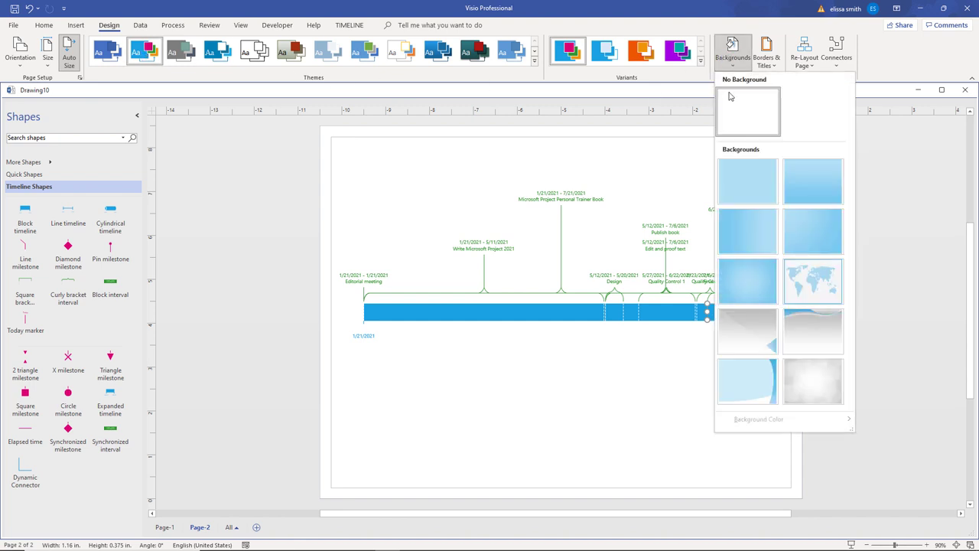
pyautogui.click(737, 179)
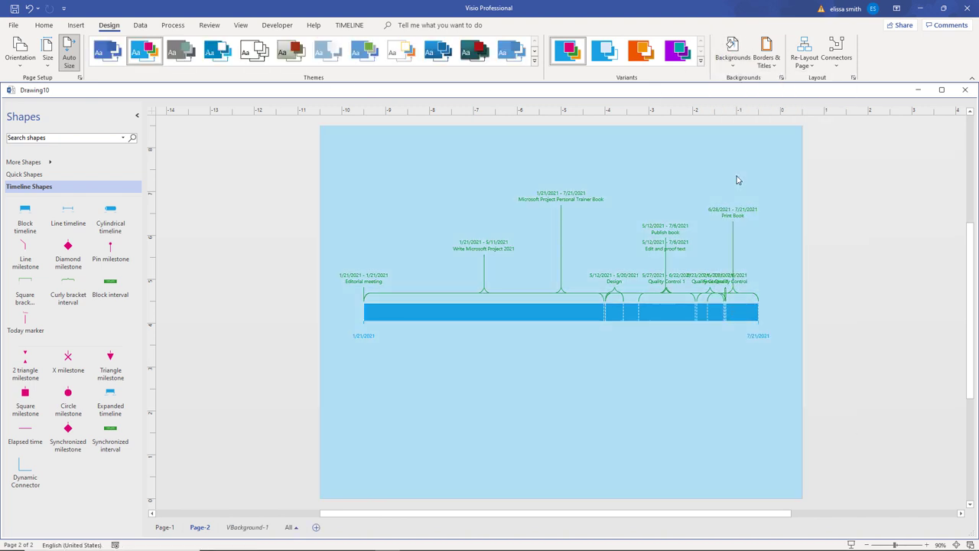
pyautogui.click(762, 64)
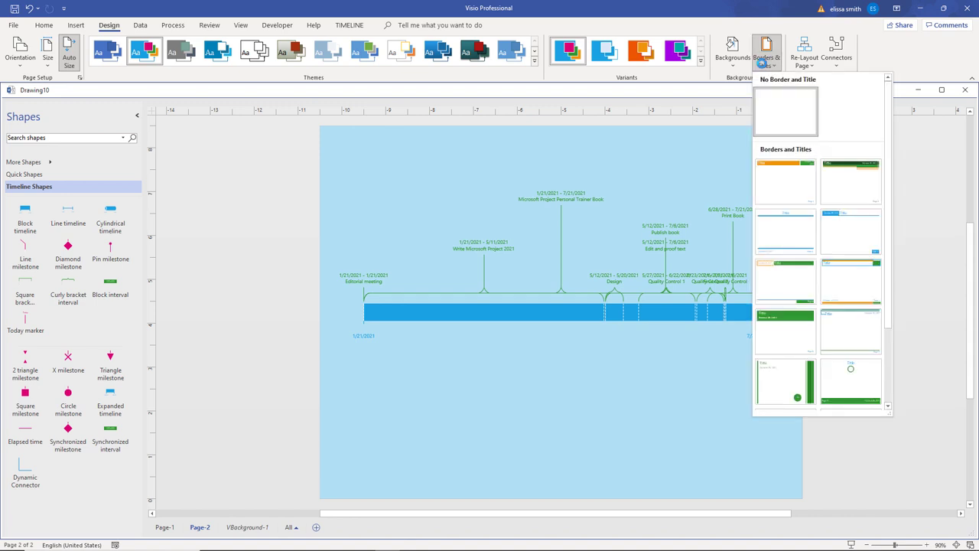
pyautogui.click(804, 189)
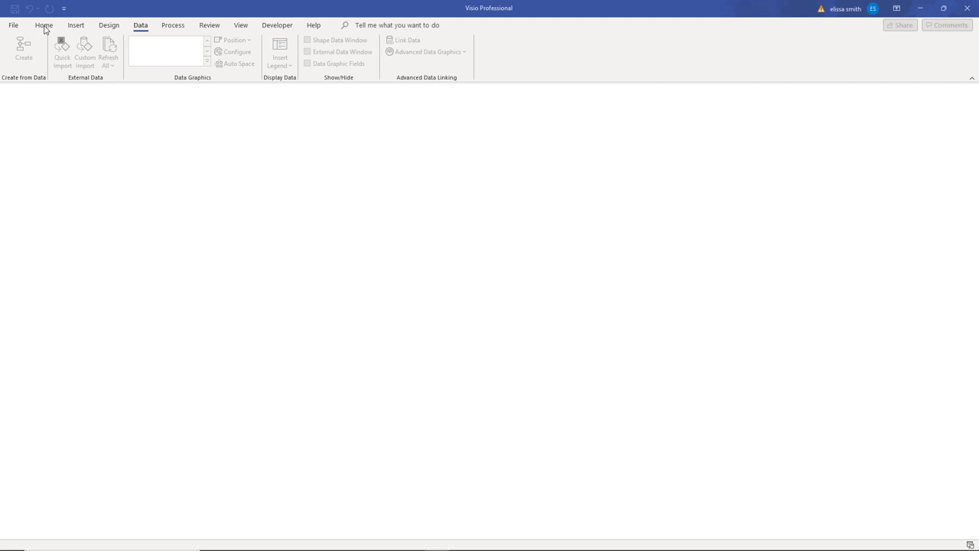
# - Create a new Blank Drawing from File > New, keeping US Units
pyautogui.click(14, 27)
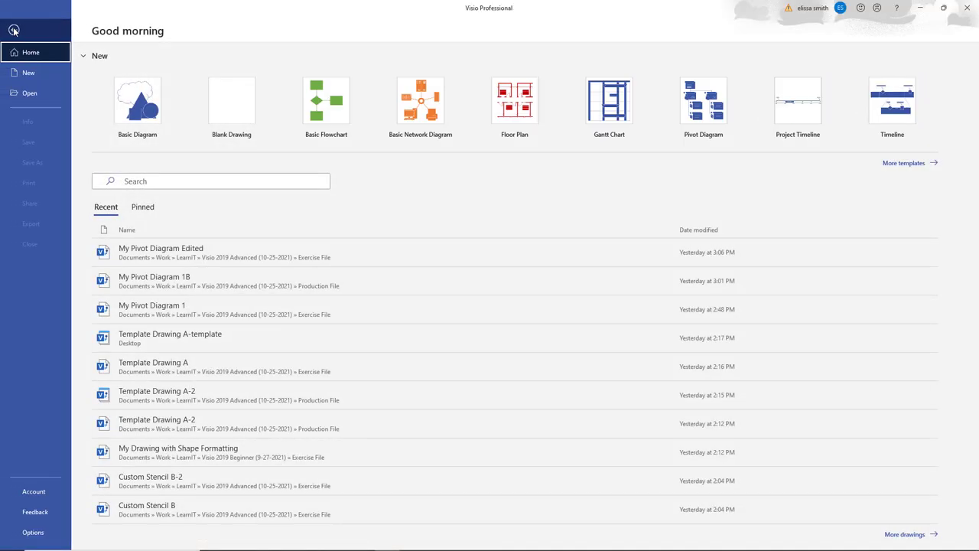
pyautogui.click(31, 74)
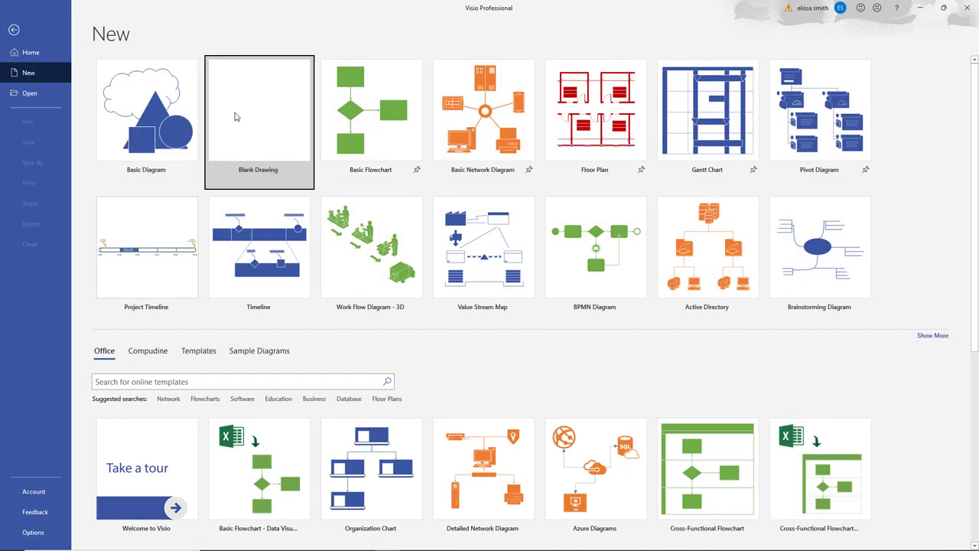
pyautogui.click(236, 119)
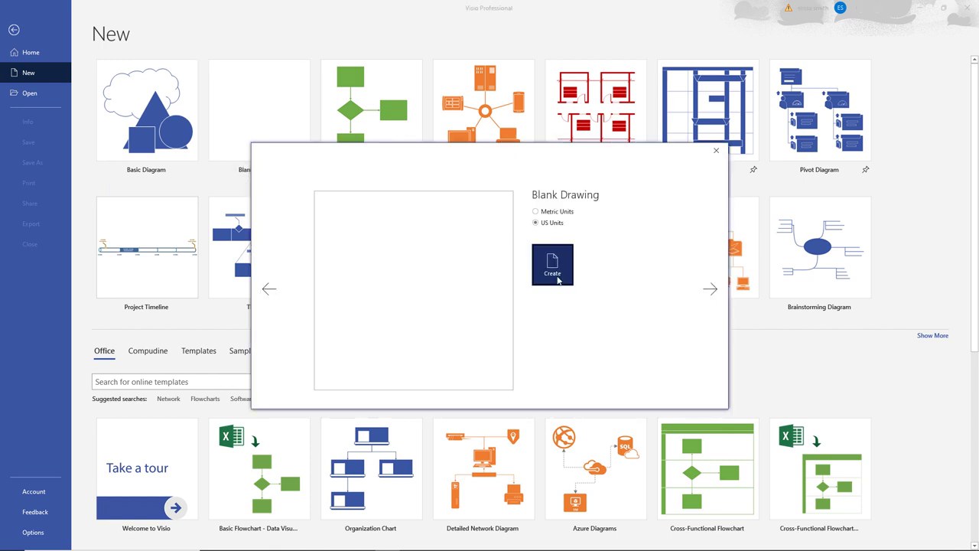
pyautogui.click(560, 280)
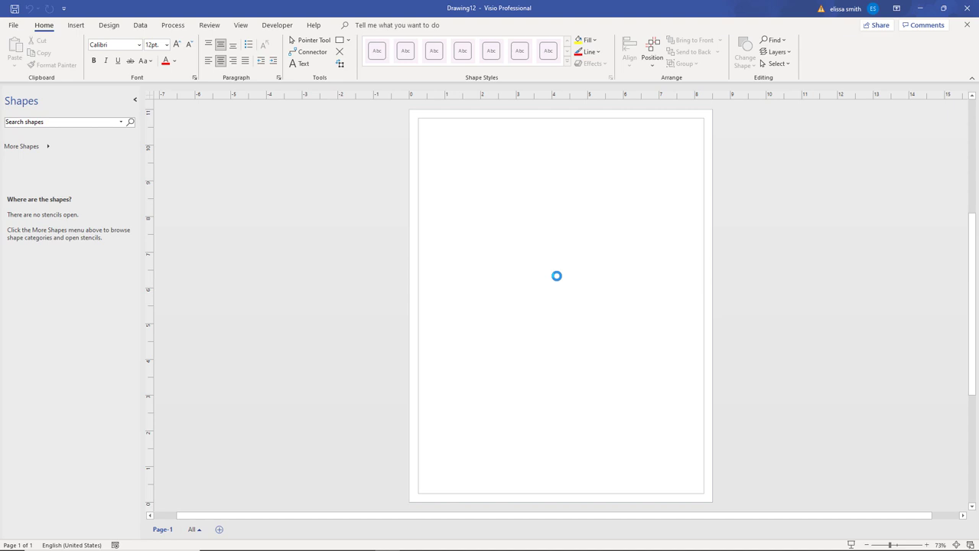
# - Connect a custom data import to the My Customers Access database on the Desktop
pyautogui.click(141, 26)
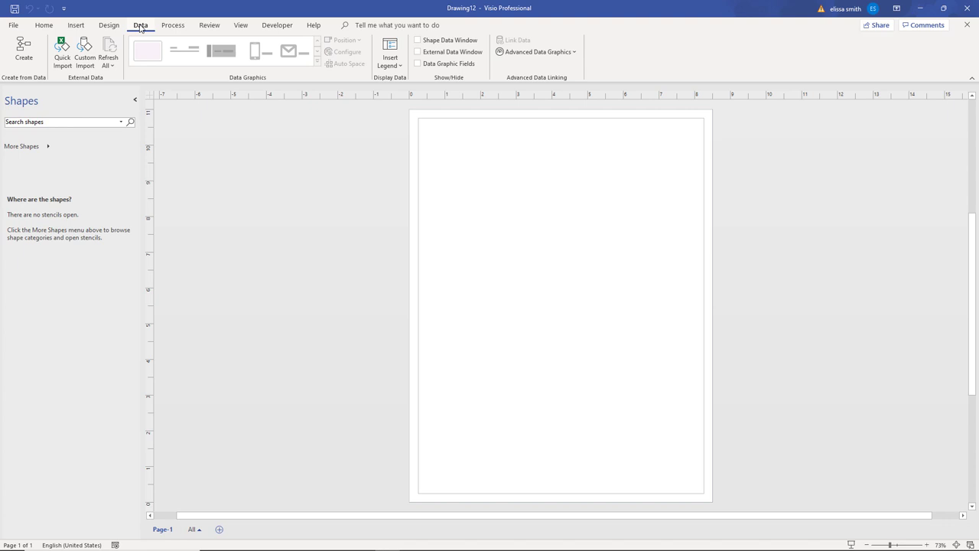
pyautogui.click(86, 61)
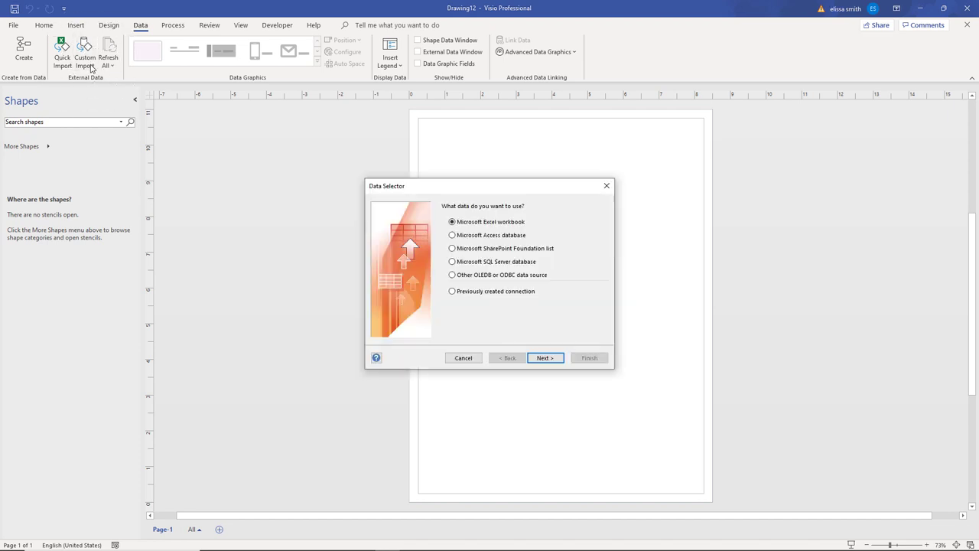
pyautogui.click(453, 235)
pyautogui.click(545, 359)
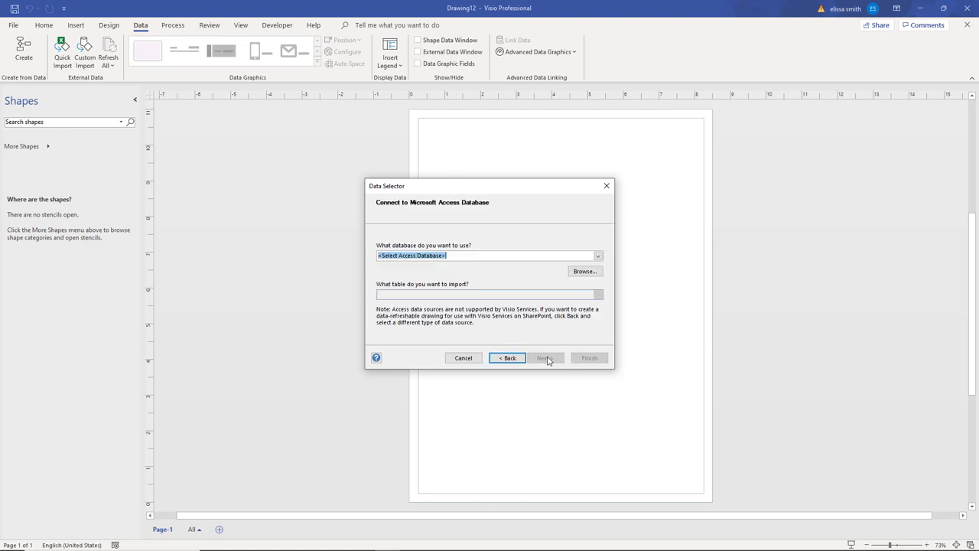
pyautogui.click(585, 271)
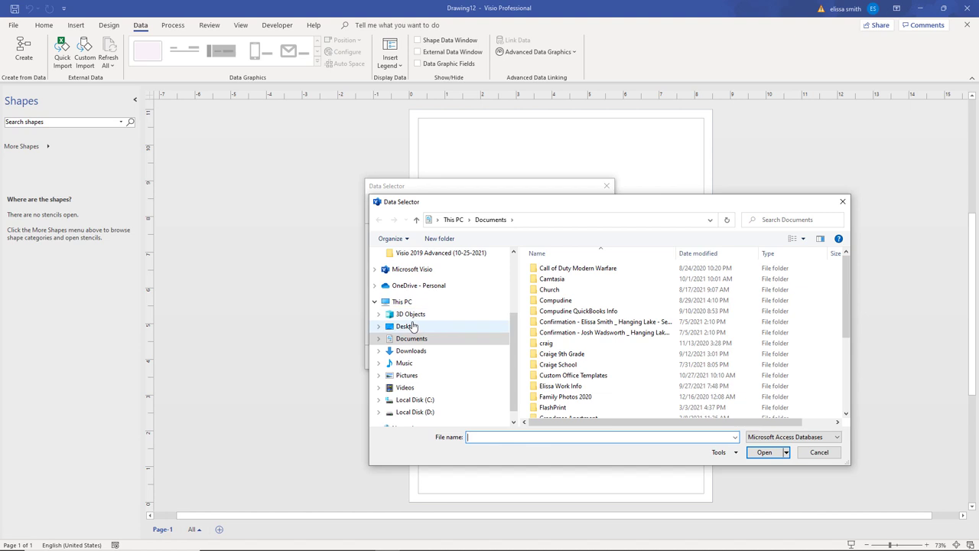
pyautogui.click(451, 326)
pyautogui.click(537, 291)
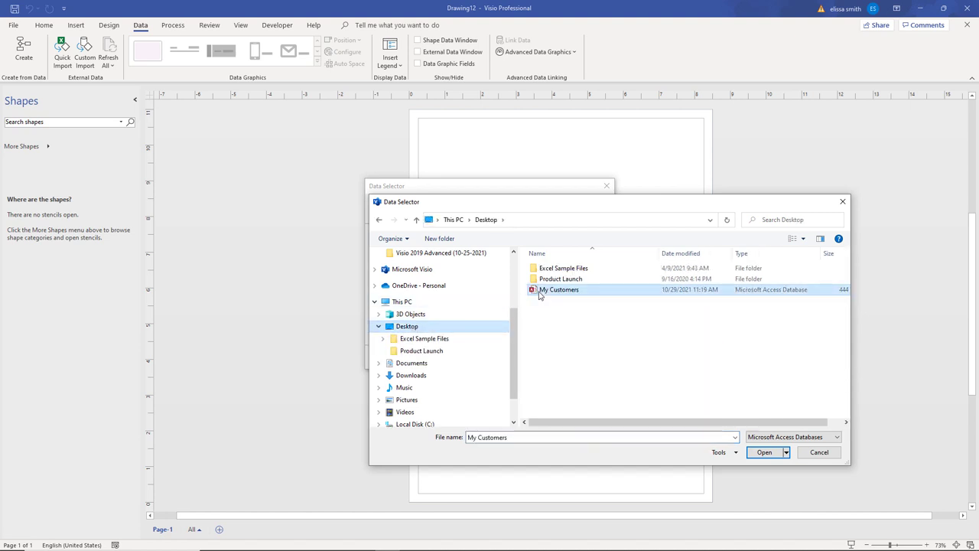
pyautogui.click(765, 452)
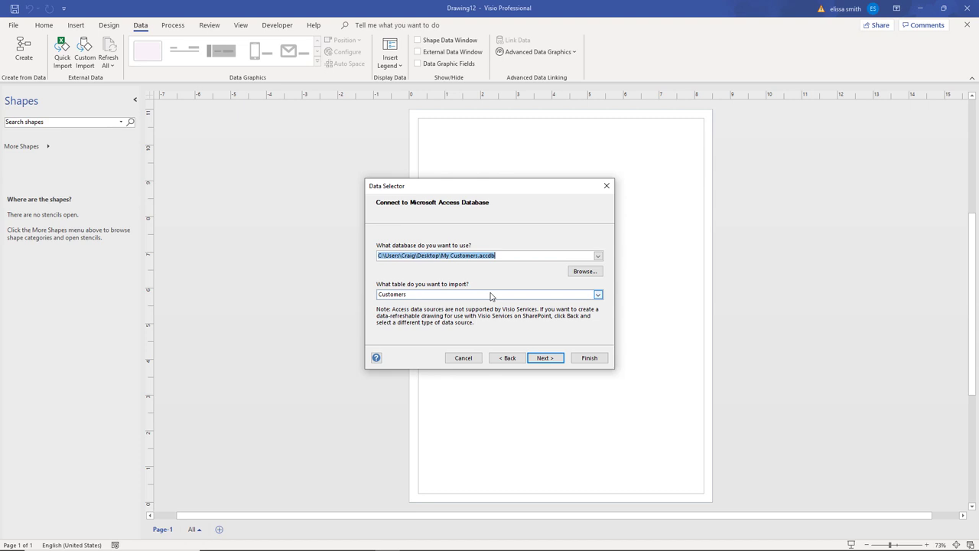
# - Import the Customers table with all columns and all rows into External Data
pyautogui.click(598, 296)
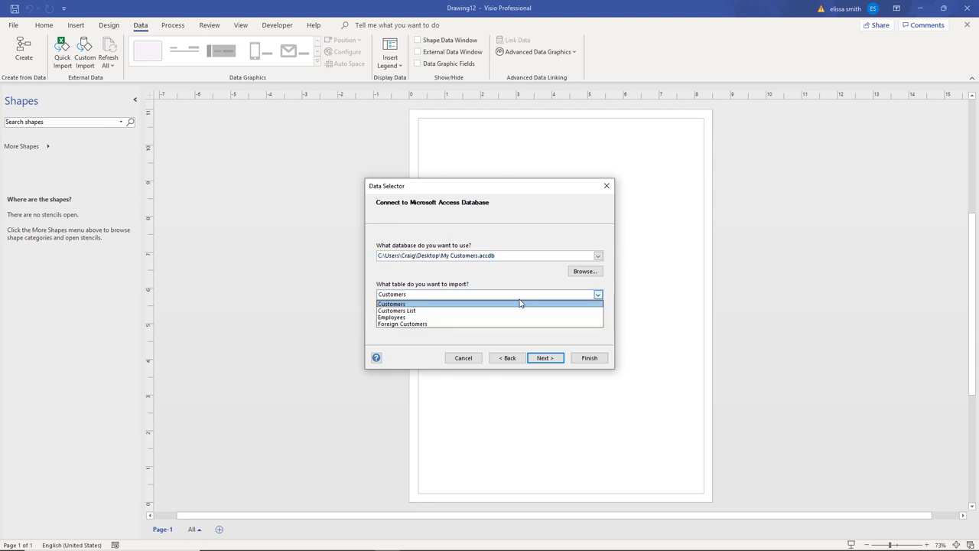
pyautogui.click(404, 305)
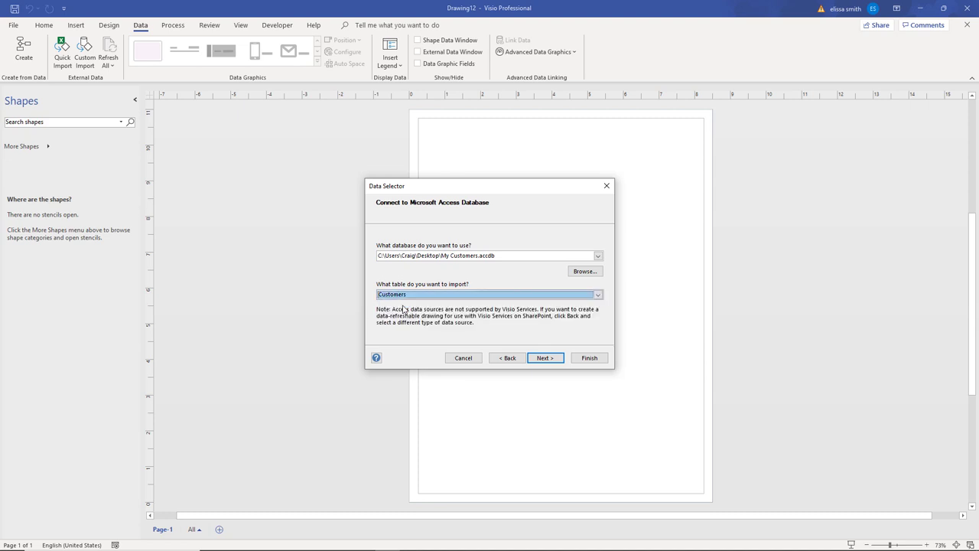
pyautogui.click(540, 358)
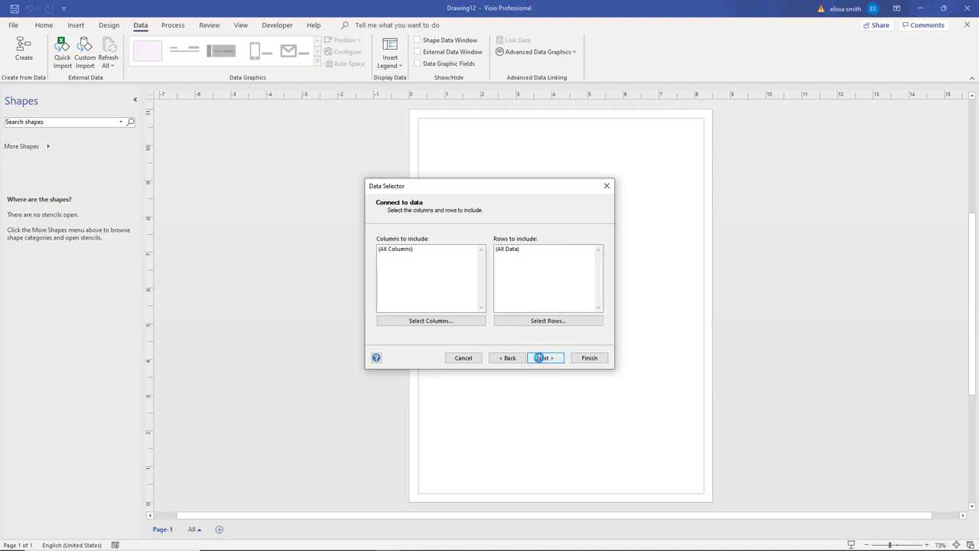
pyautogui.click(405, 321)
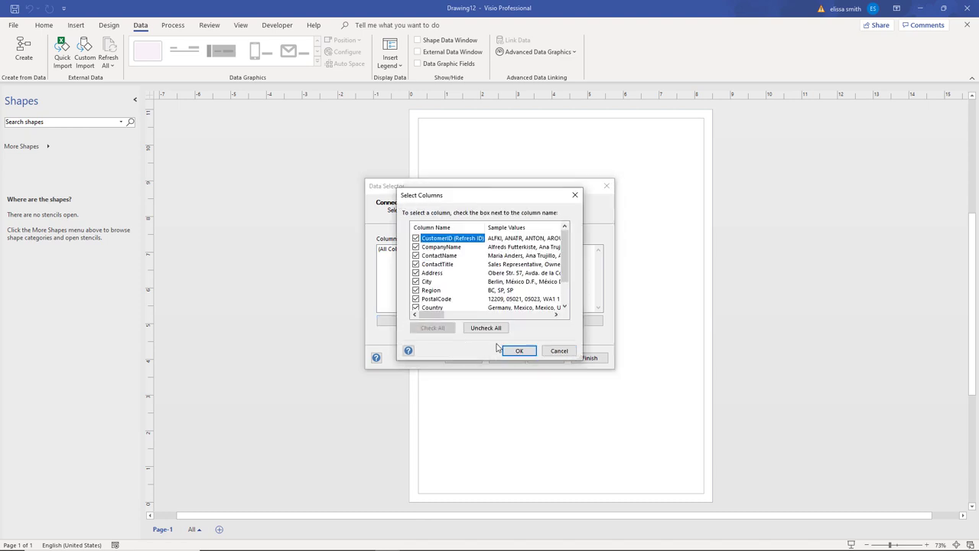
pyautogui.click(520, 351)
pyautogui.click(542, 321)
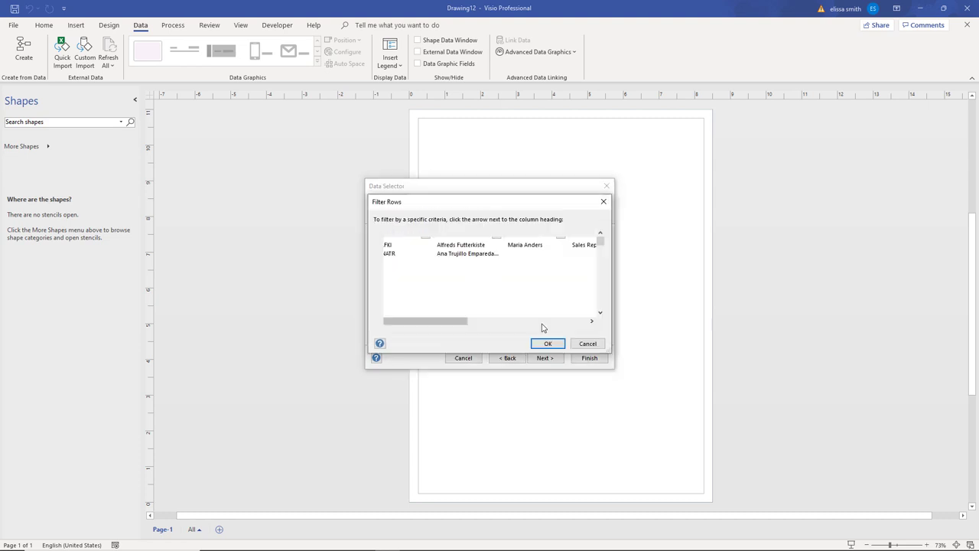
pyautogui.click(548, 345)
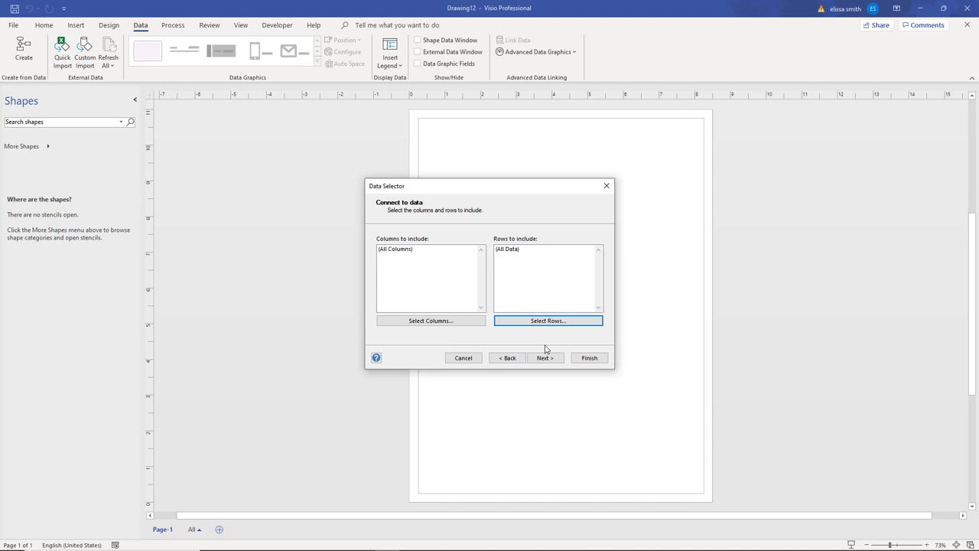
pyautogui.click(545, 358)
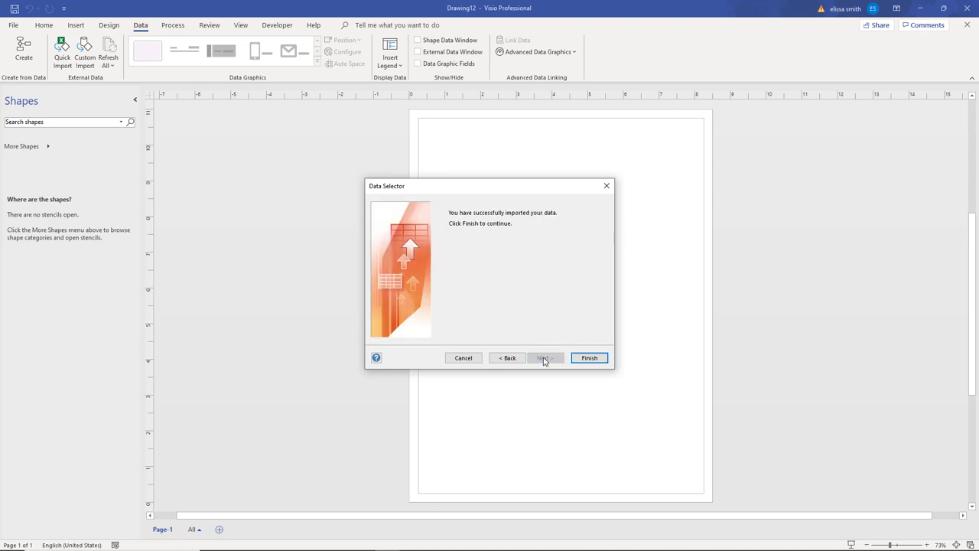
pyautogui.click(587, 360)
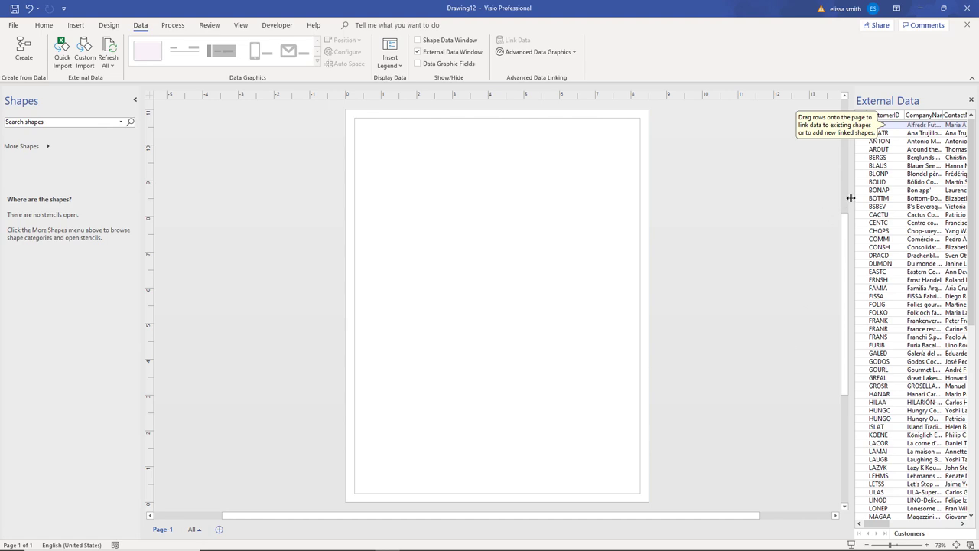
# - Widen the External Data window and drag the first four customer rows onto the page, stacked vertically
pyautogui.moveTo(851, 198); pyautogui.dragTo(743, 199)
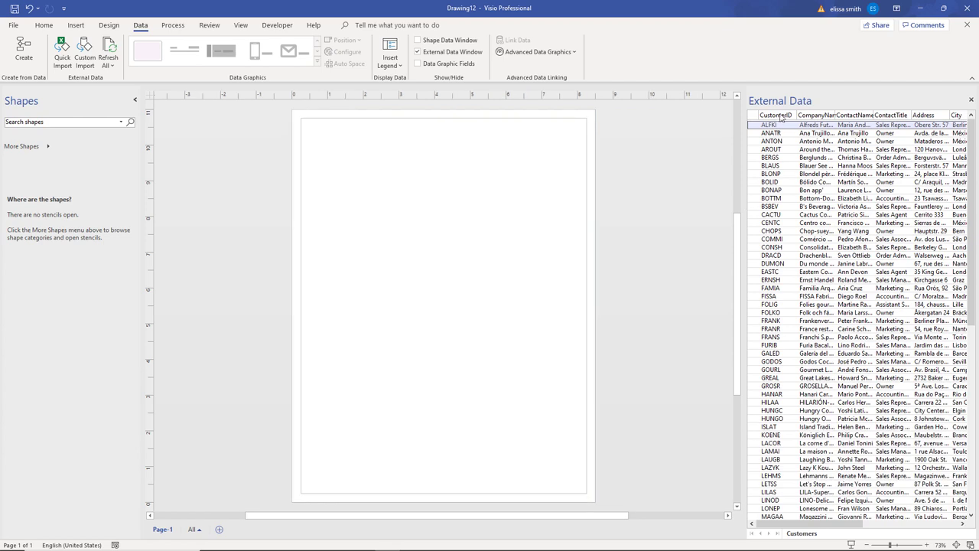
pyautogui.click(779, 102)
pyautogui.click(779, 103)
pyautogui.moveTo(752, 130); pyautogui.dragTo(358, 153)
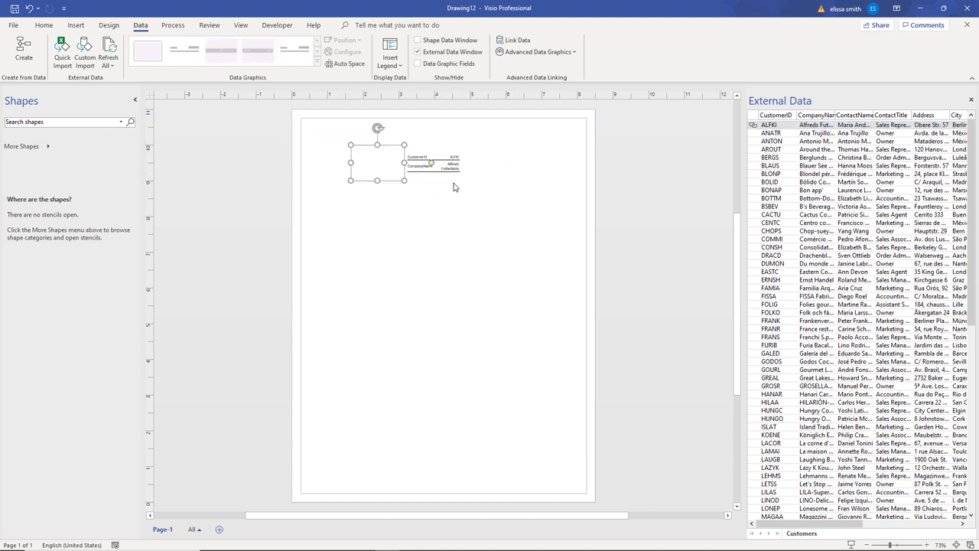
pyautogui.moveTo(767, 135); pyautogui.dragTo(381, 221)
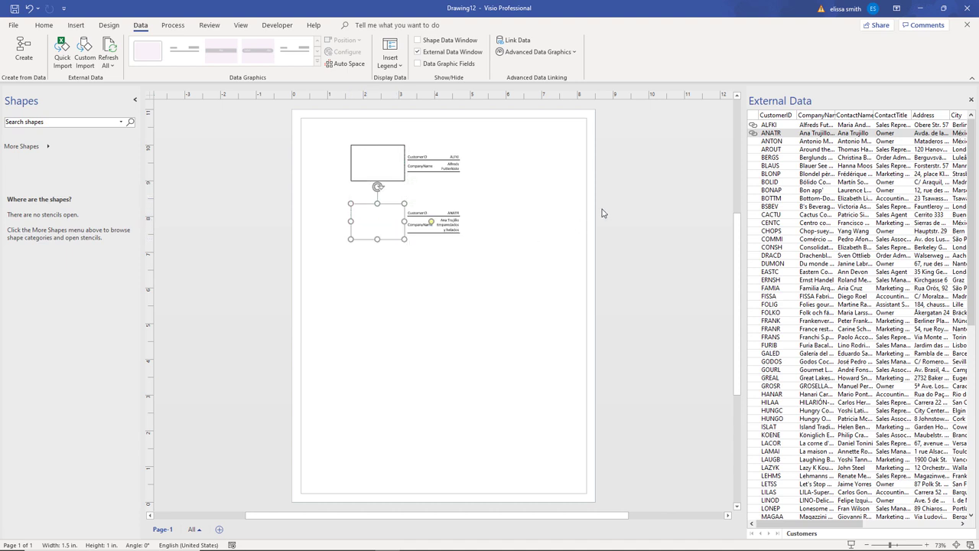
pyautogui.moveTo(770, 142); pyautogui.dragTo(379, 284)
pyautogui.moveTo(774, 149); pyautogui.dragTo(377, 337)
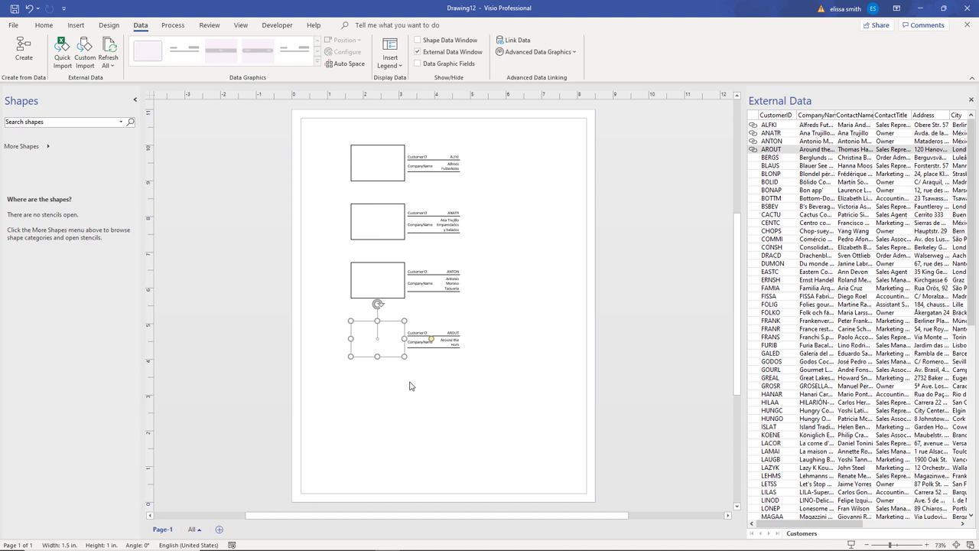
# - Refresh the Customers data source with Refresh All and close the refresh summary
pyautogui.click(108, 51)
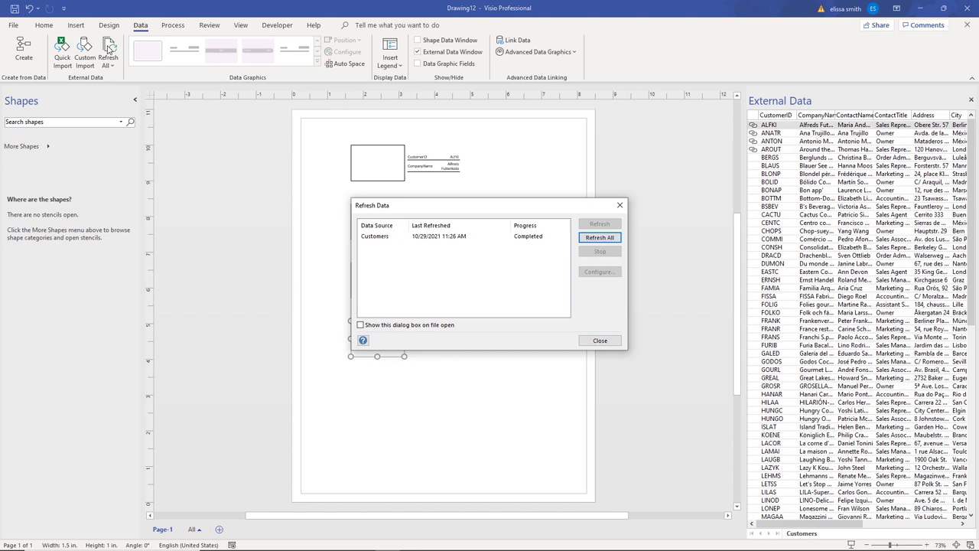
pyautogui.click(378, 238)
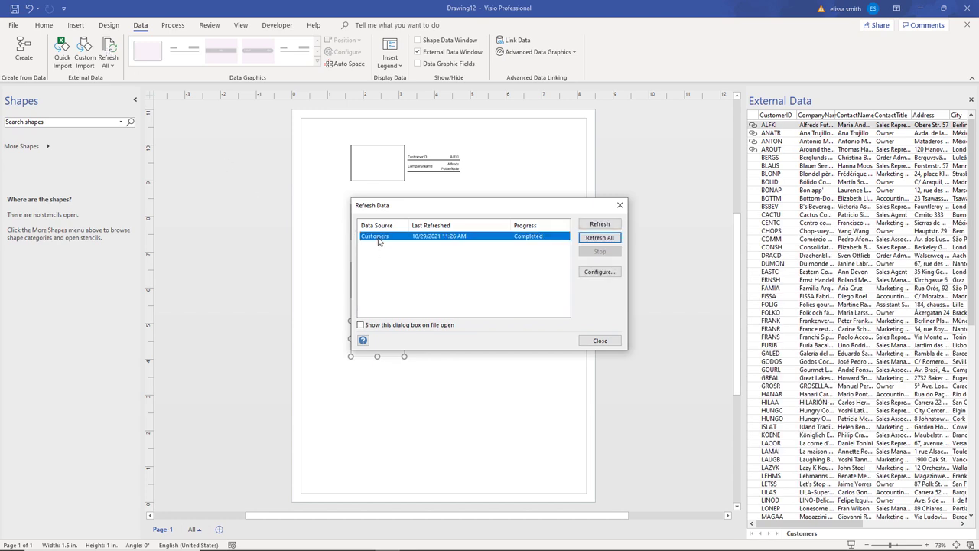
pyautogui.click(595, 227)
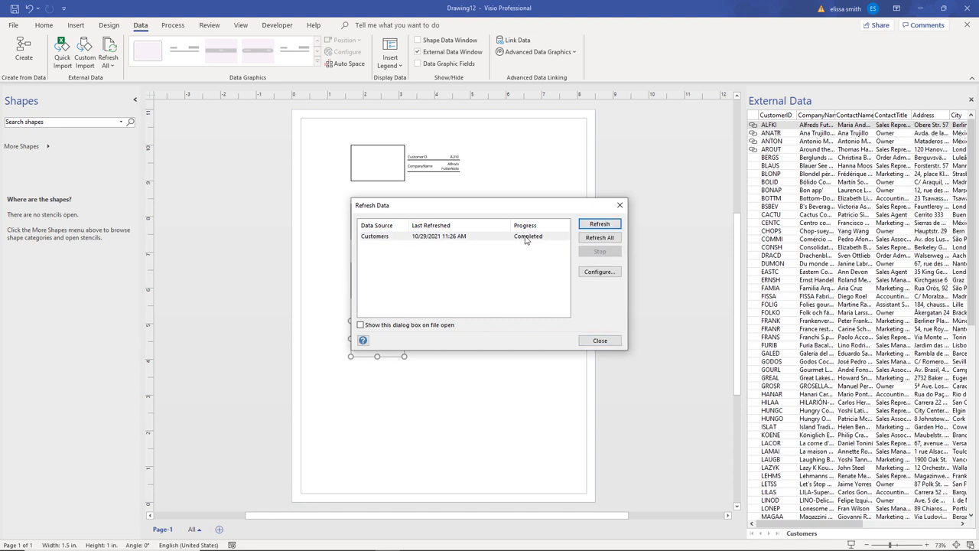
pyautogui.click(600, 340)
pyautogui.click(494, 418)
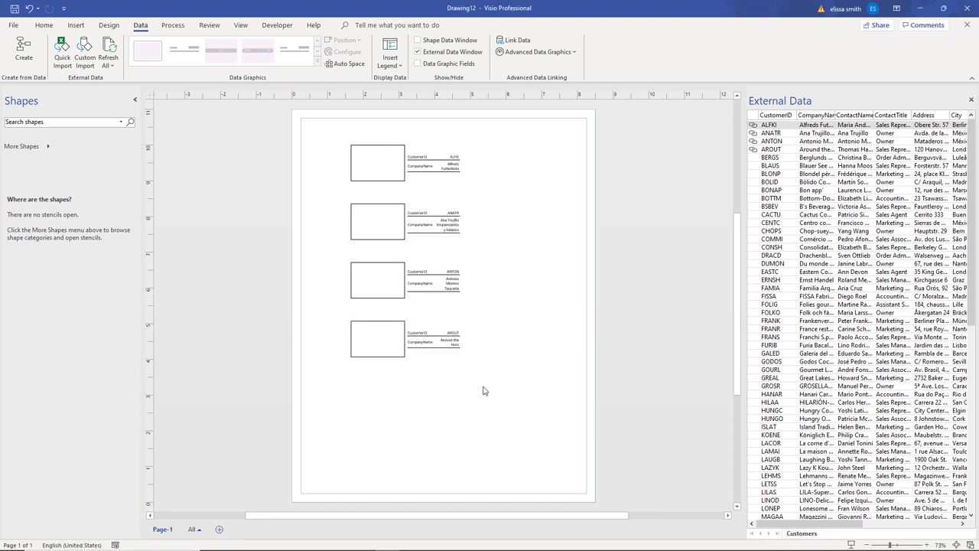
# - Give the four selected customer shapes a yellow fill and a Standard Colors outline
pyautogui.moveTo(498, 398); pyautogui.dragTo(327, 127)
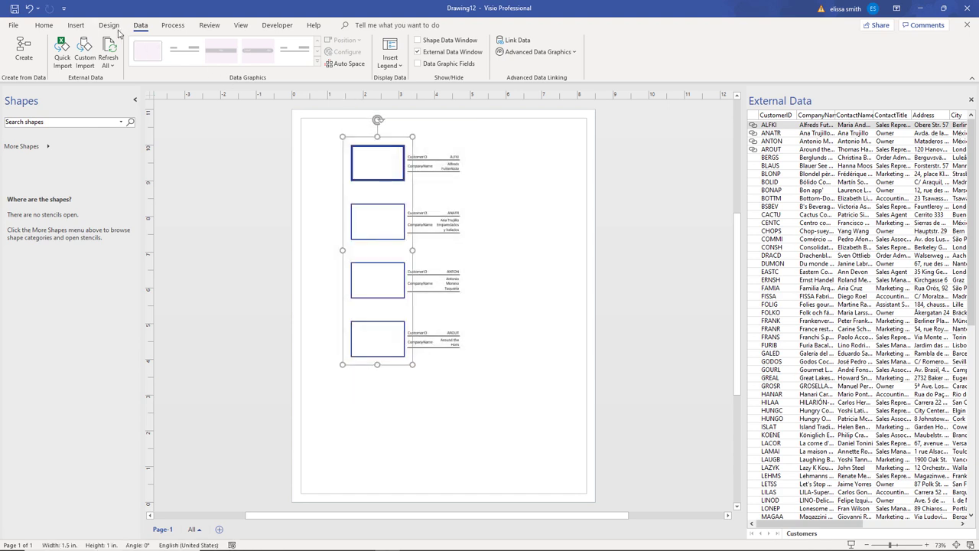
pyautogui.click(44, 26)
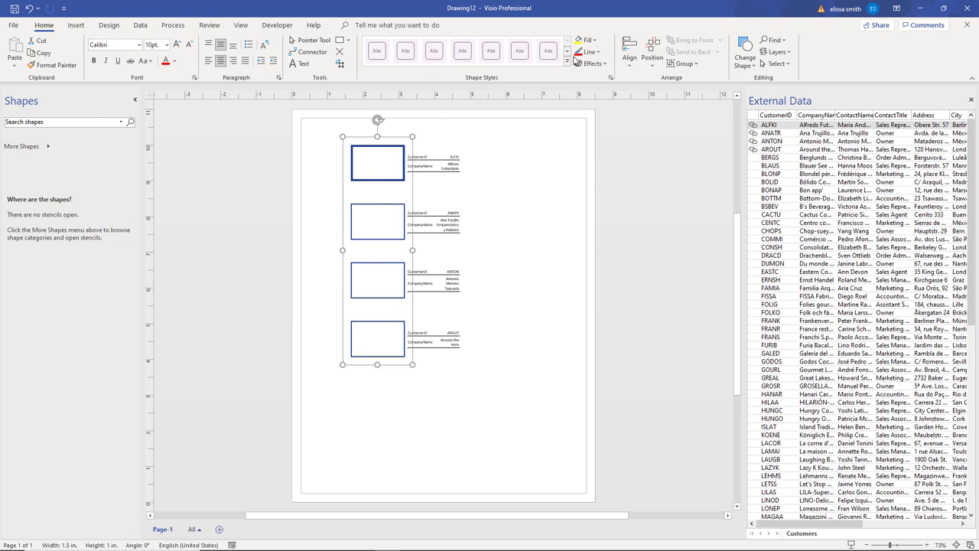
pyautogui.click(578, 42)
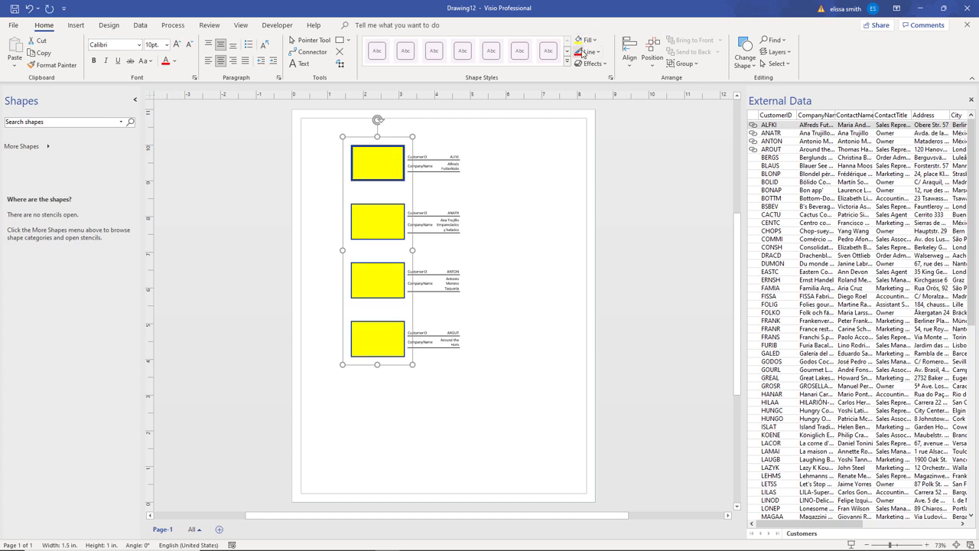
pyautogui.click(586, 52)
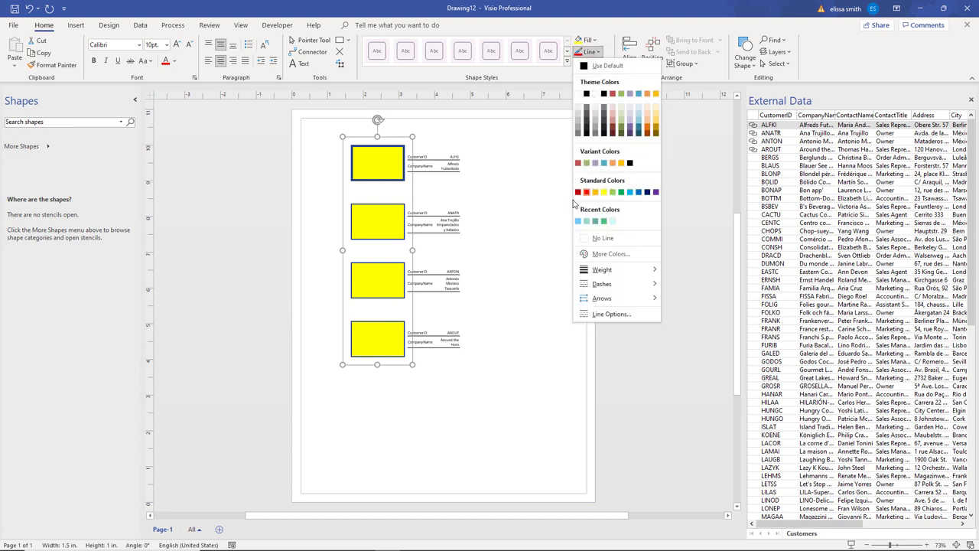
pyautogui.click(585, 192)
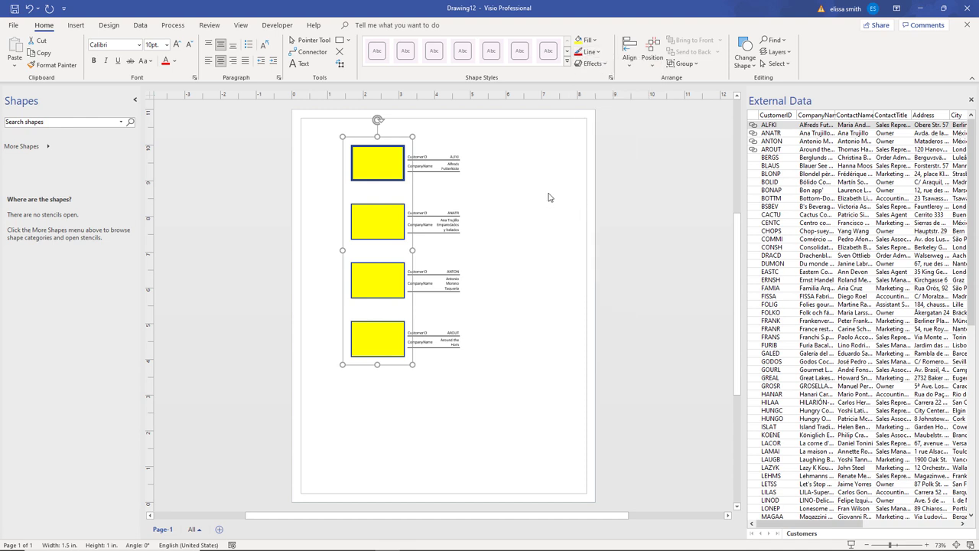
pyautogui.click(501, 204)
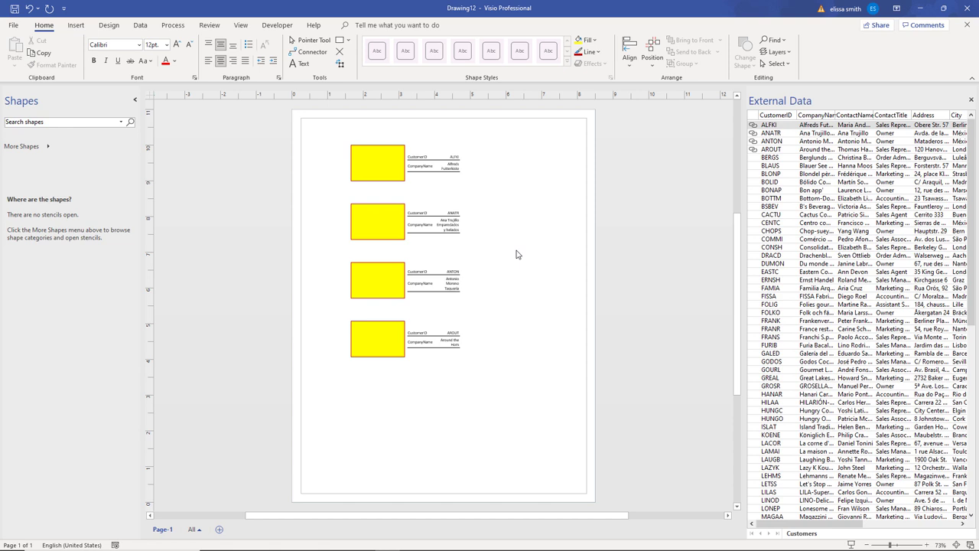
pyautogui.click(141, 25)
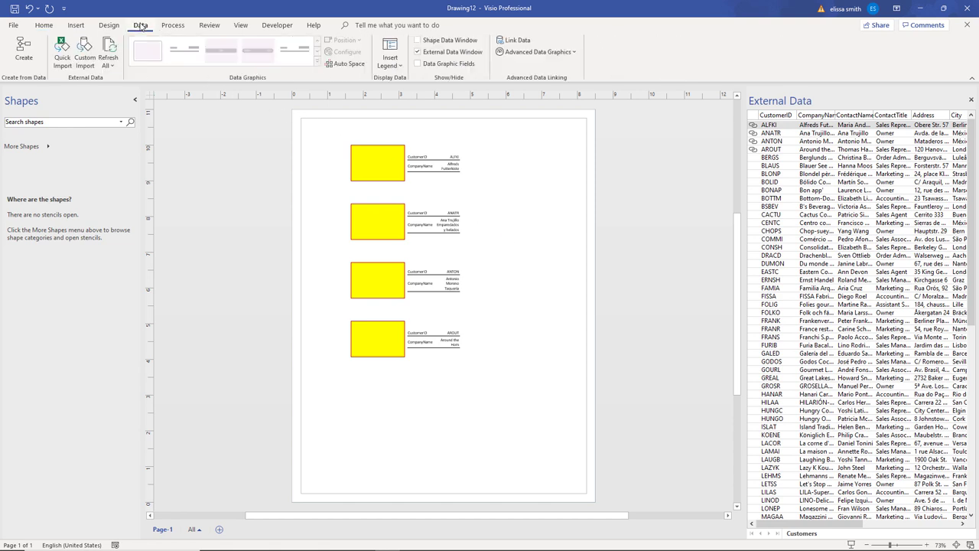
# - Apply the second Advanced Data Graphics style with green header bars to all four customer shapes
pyautogui.click(542, 54)
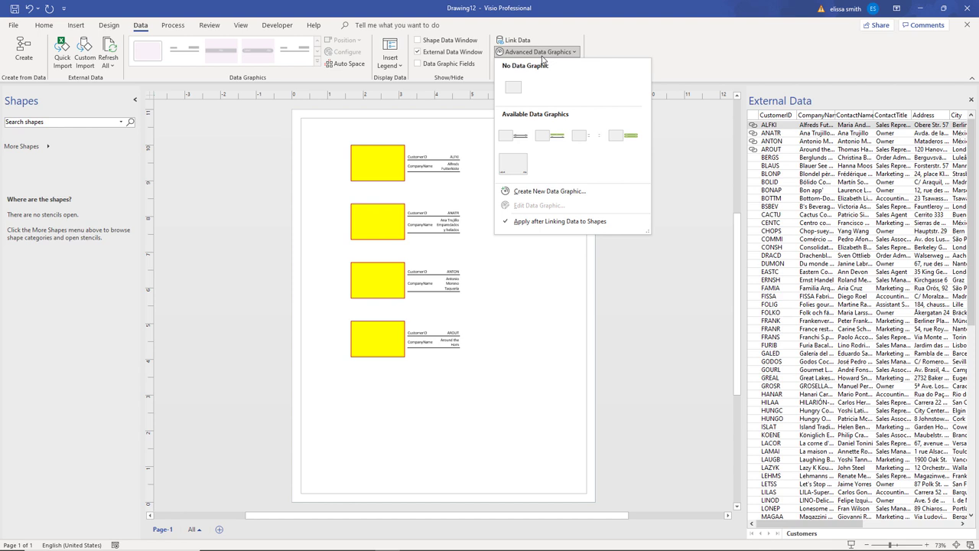
pyautogui.click(548, 136)
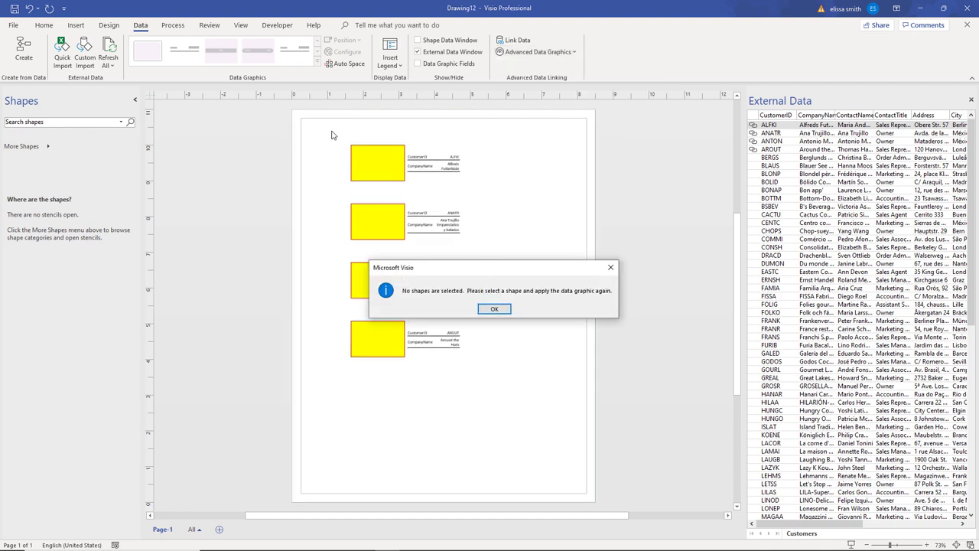
pyautogui.click(399, 198)
pyautogui.click(494, 309)
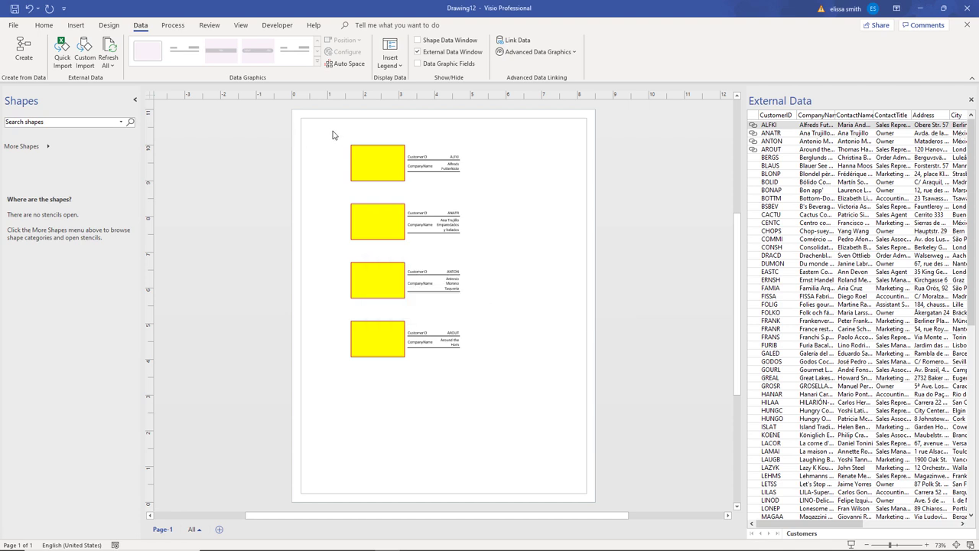
pyautogui.moveTo(330, 126); pyautogui.dragTo(531, 411)
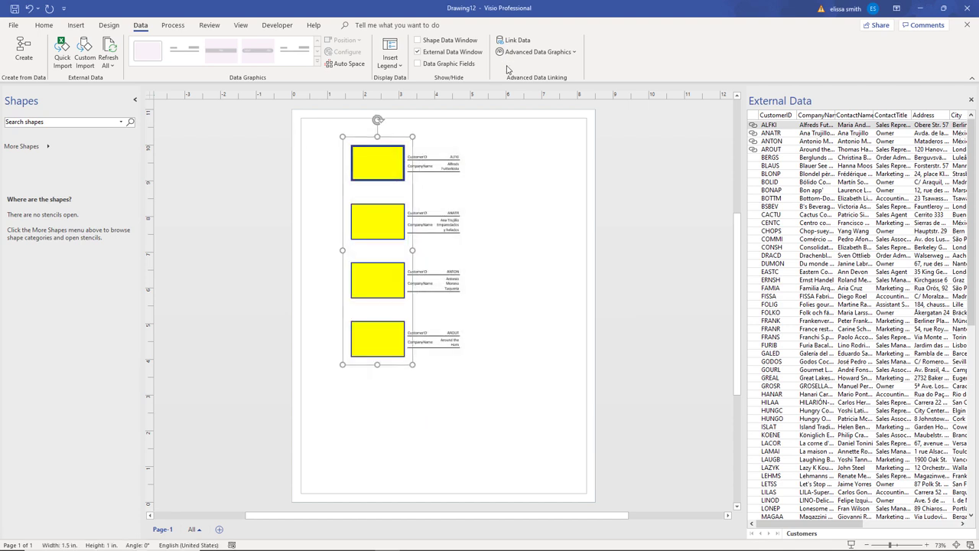
pyautogui.click(528, 51)
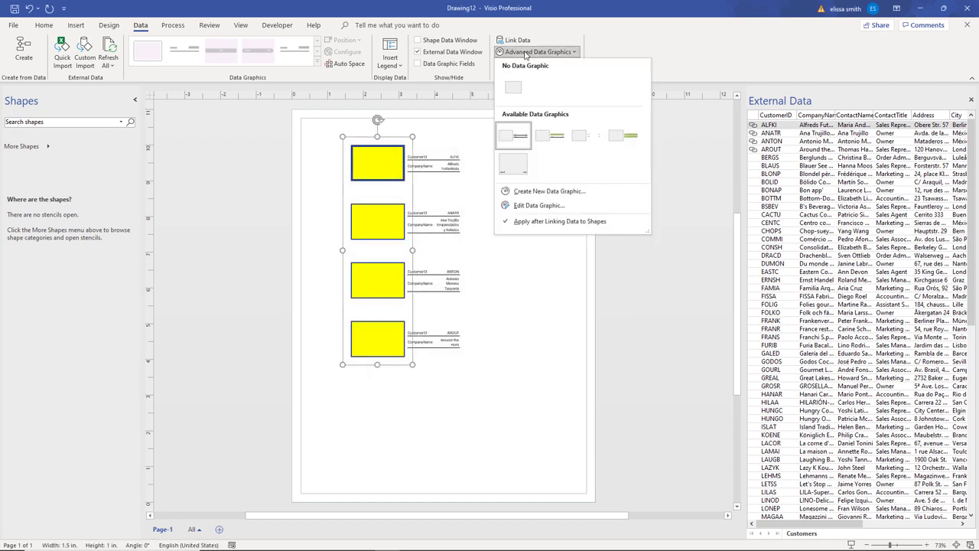
pyautogui.click(553, 136)
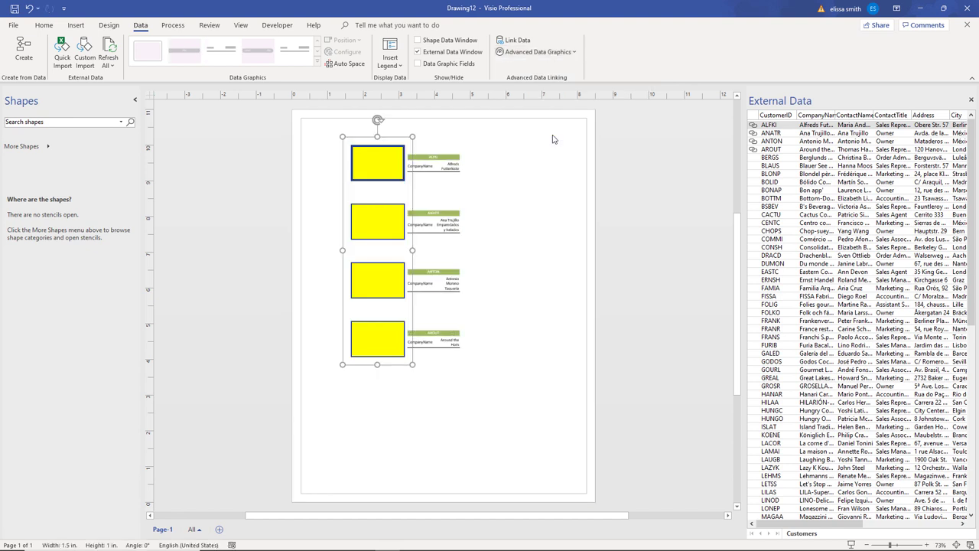
pyautogui.click(516, 176)
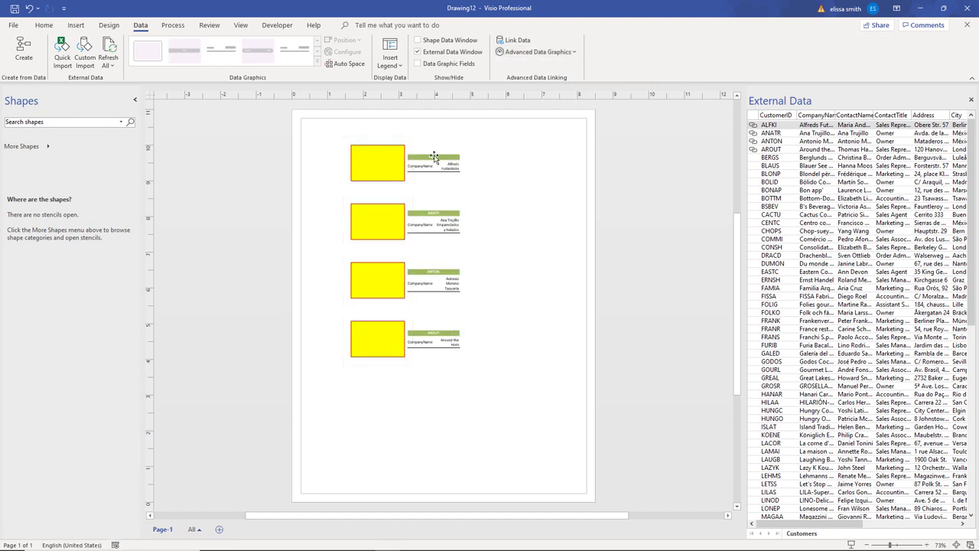
# - Label the first customer shape 'Shape 1'
pyautogui.click(373, 170)
pyautogui.doubleClick(373, 170)
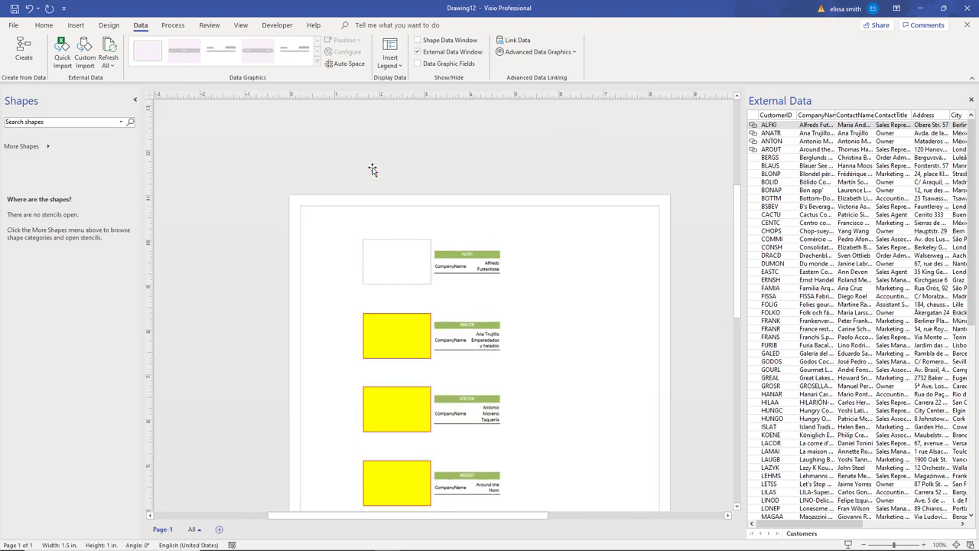
pyautogui.write('Shape 1')
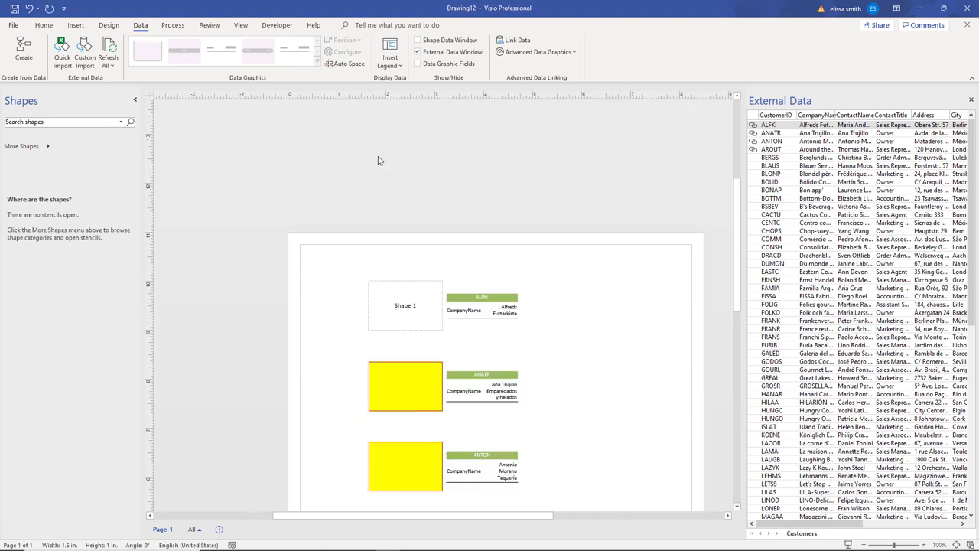
pyautogui.click(433, 271)
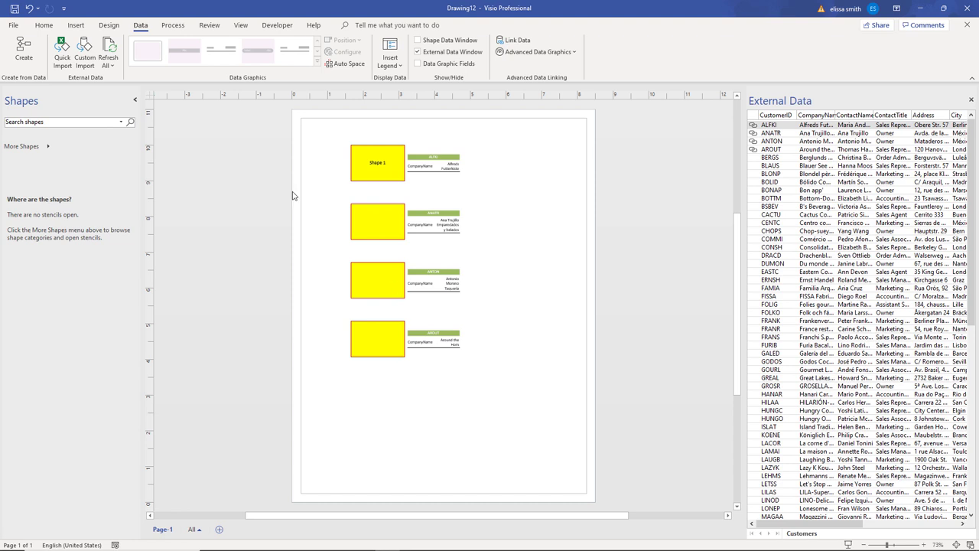
pyautogui.click(84, 61)
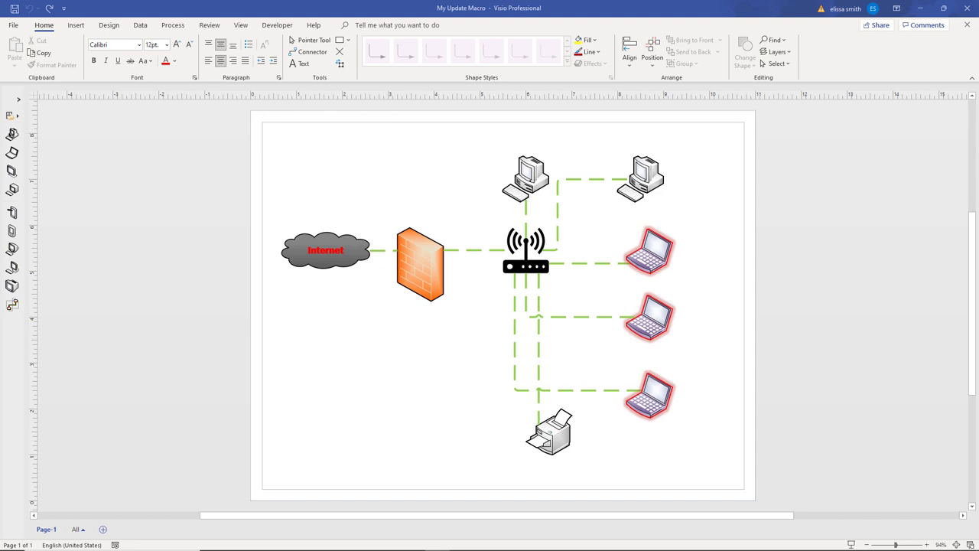
# - Begin recording macro 'UpdateConnectors' with shortcut Ctrl+w, stored in the Active Document
pyautogui.click(272, 28)
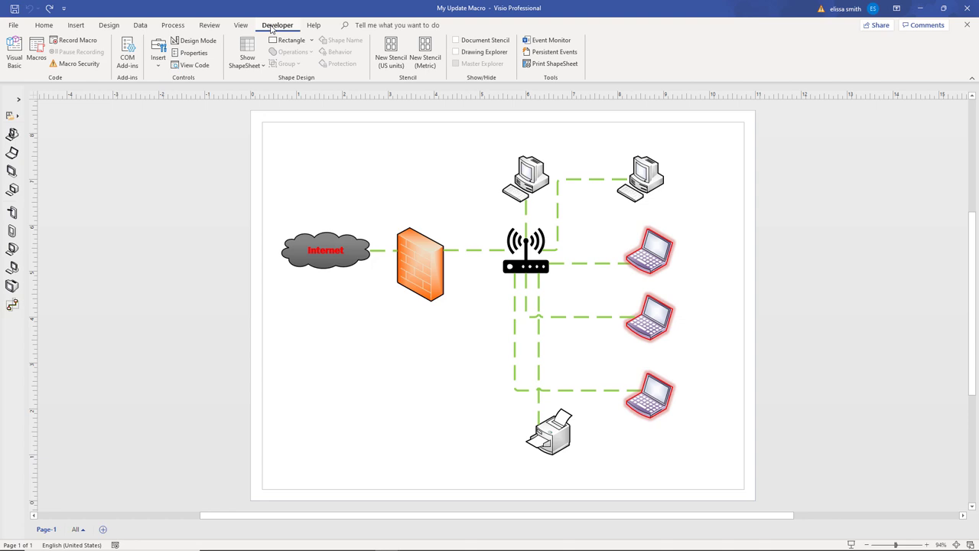
pyautogui.click(272, 29)
pyautogui.click(92, 43)
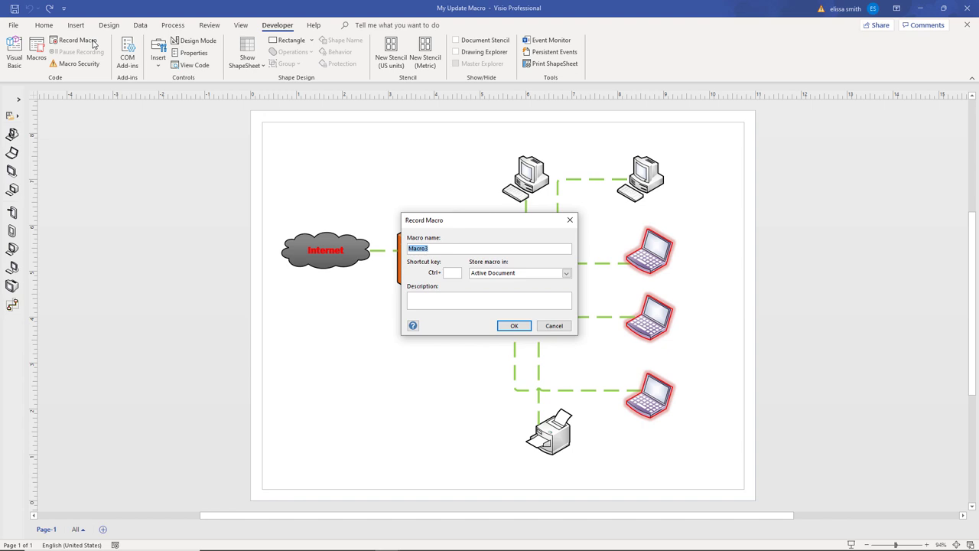
pyautogui.write('UpdateConnectors')
pyautogui.press('super')
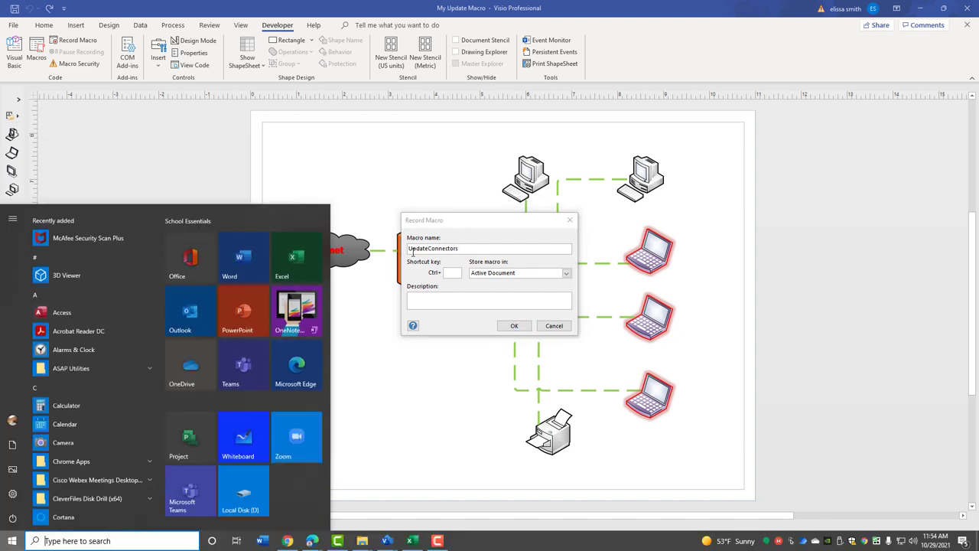
pyautogui.press('super')
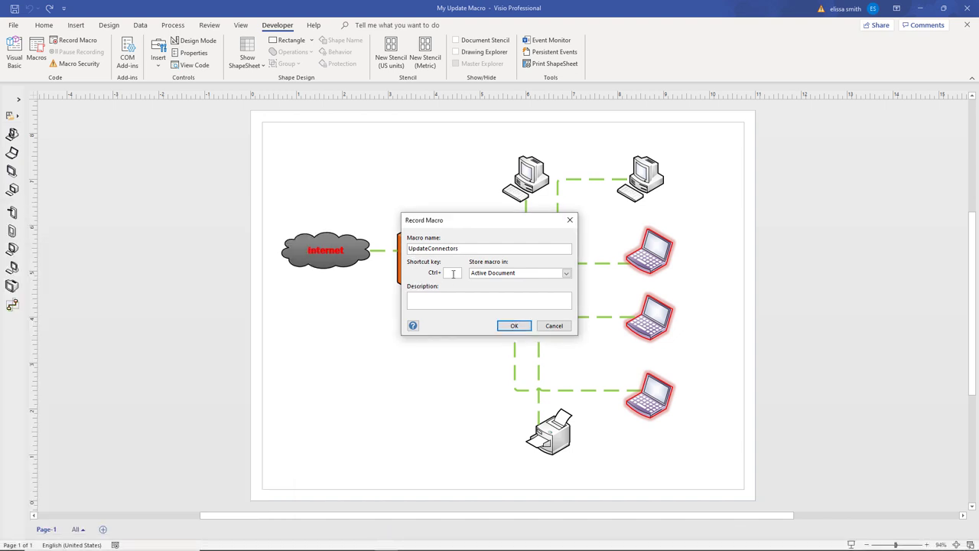
pyautogui.click(453, 274)
pyautogui.write('w')
pyautogui.click(509, 326)
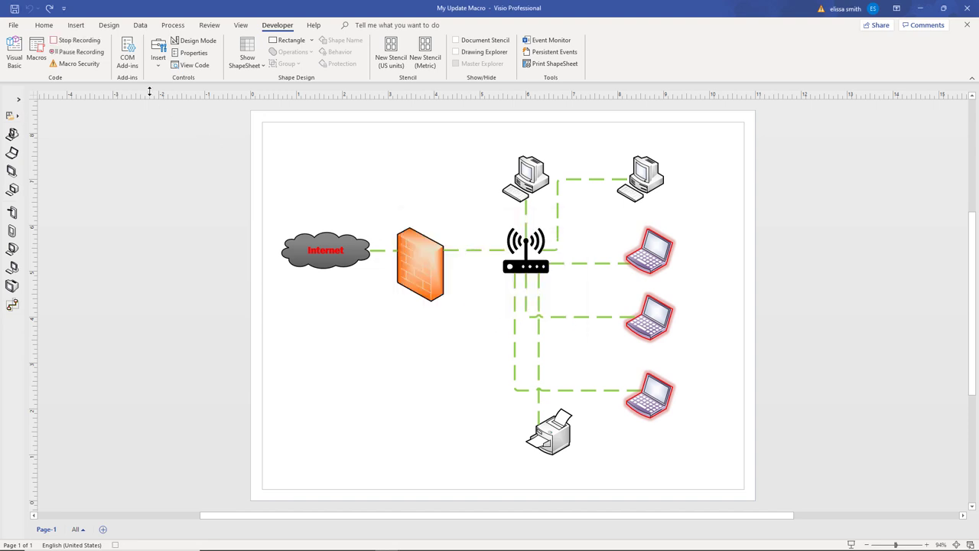
# - Point out the Pause Recording and Stop Recording buttons, then go back to the Home tab
pyautogui.click(77, 53)
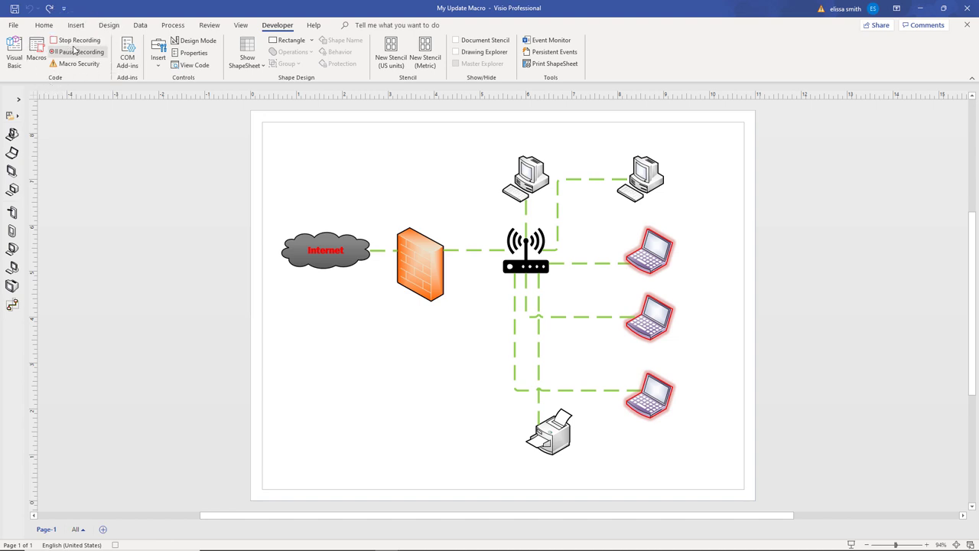
pyautogui.click(73, 42)
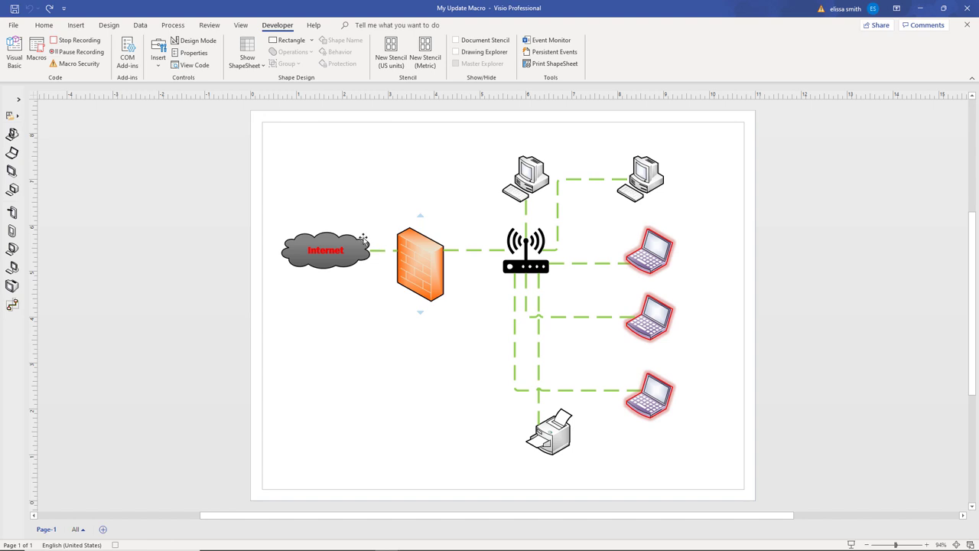
pyautogui.click(46, 26)
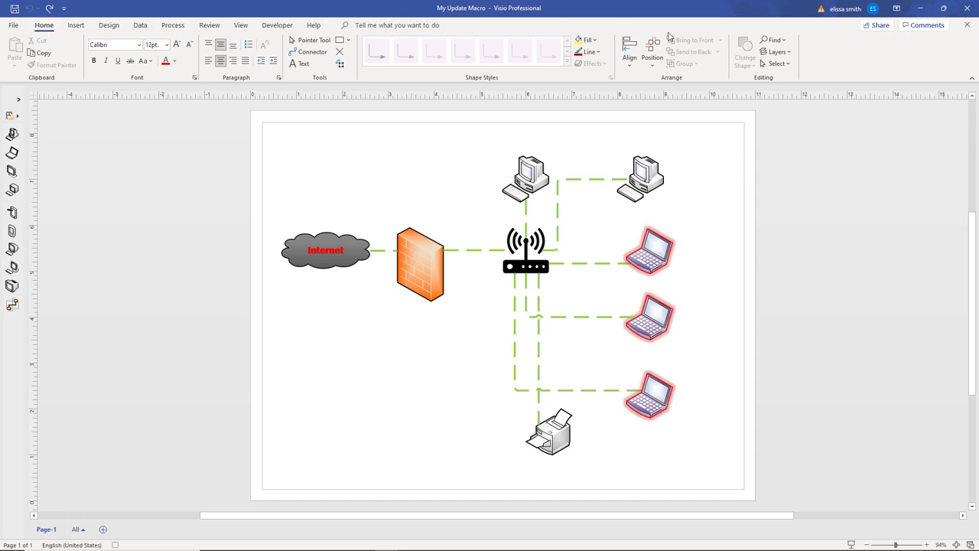
# - Select all connectors by their Connectors shape role and apply the red theme style
pyautogui.click(776, 64)
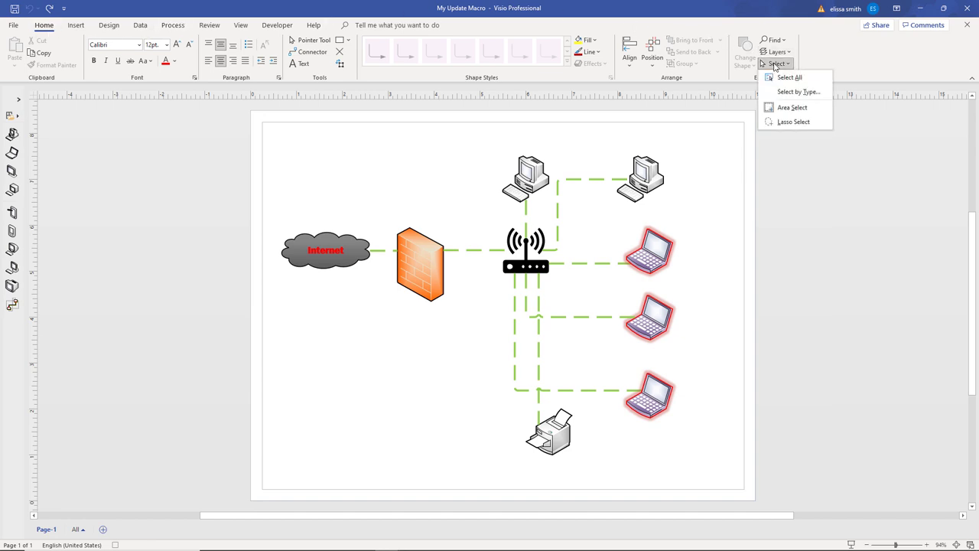
pyautogui.click(779, 93)
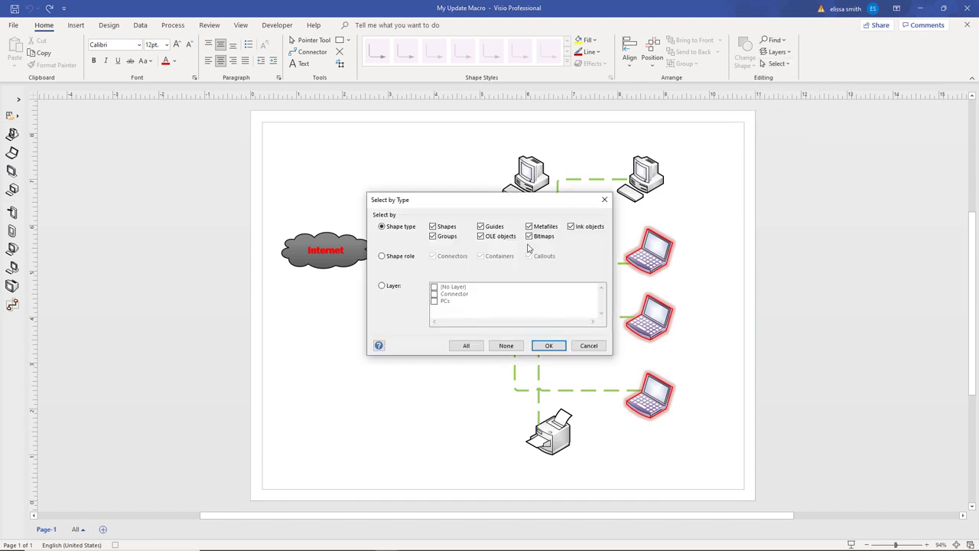
pyautogui.click(382, 256)
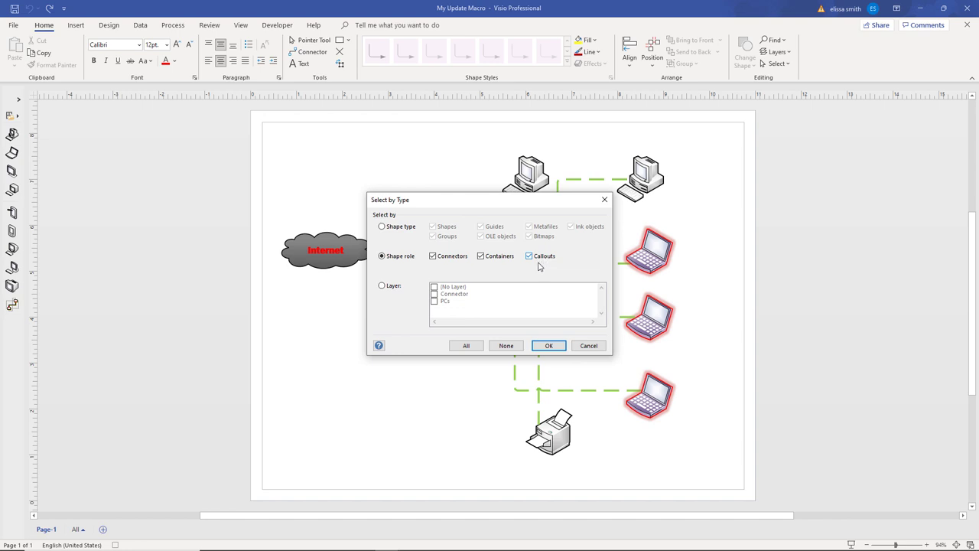
pyautogui.click(553, 346)
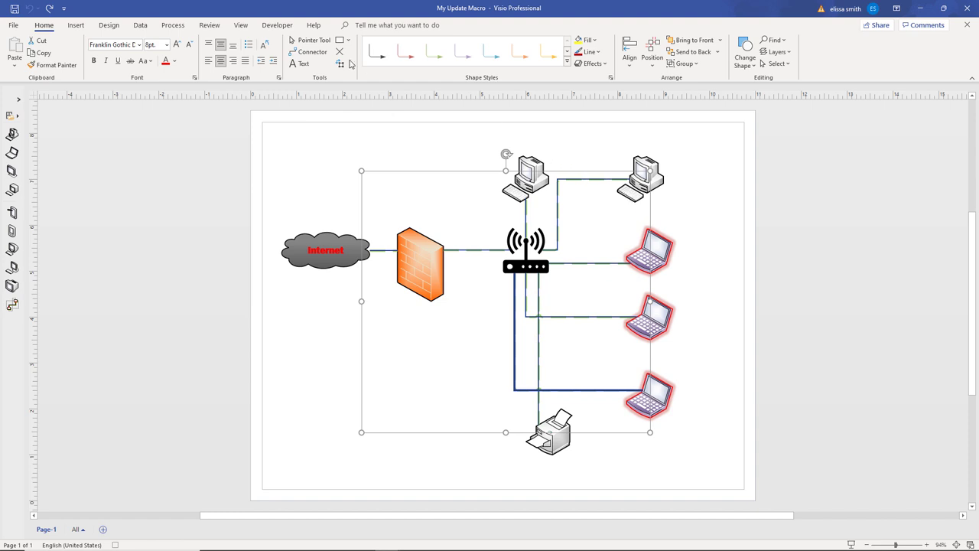
pyautogui.click(566, 65)
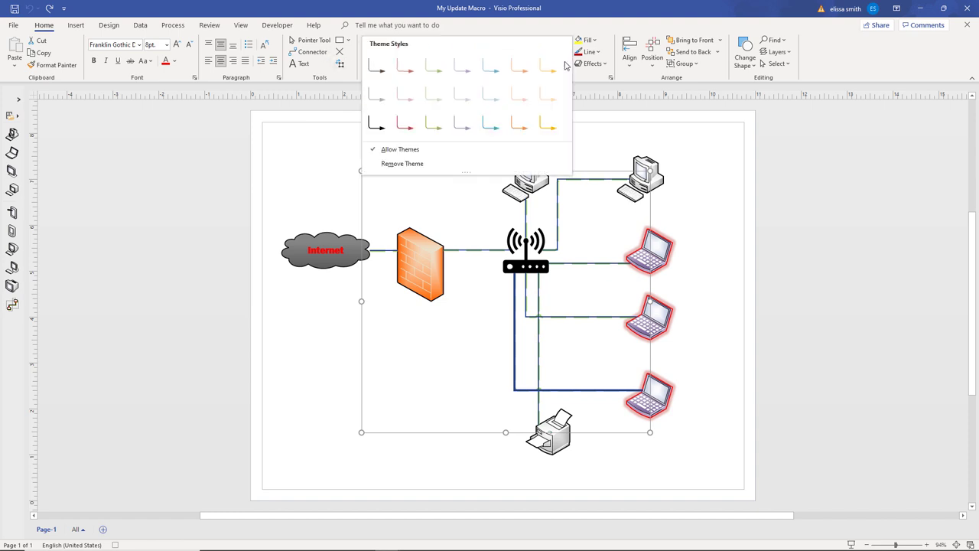
pyautogui.click(404, 127)
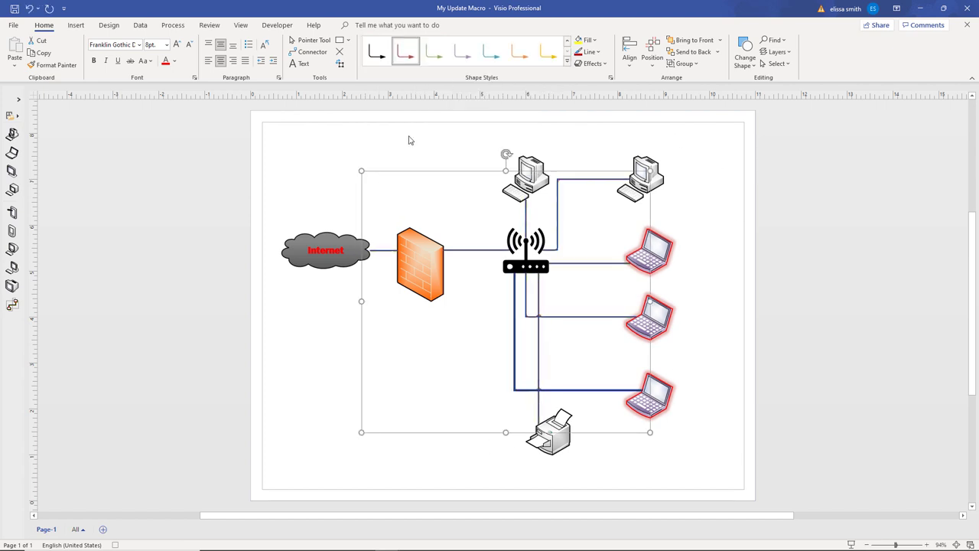
# - Deselect the connectors and add a horizontal text box reading 'Networking Diagram' at the top left
pyautogui.click(299, 120)
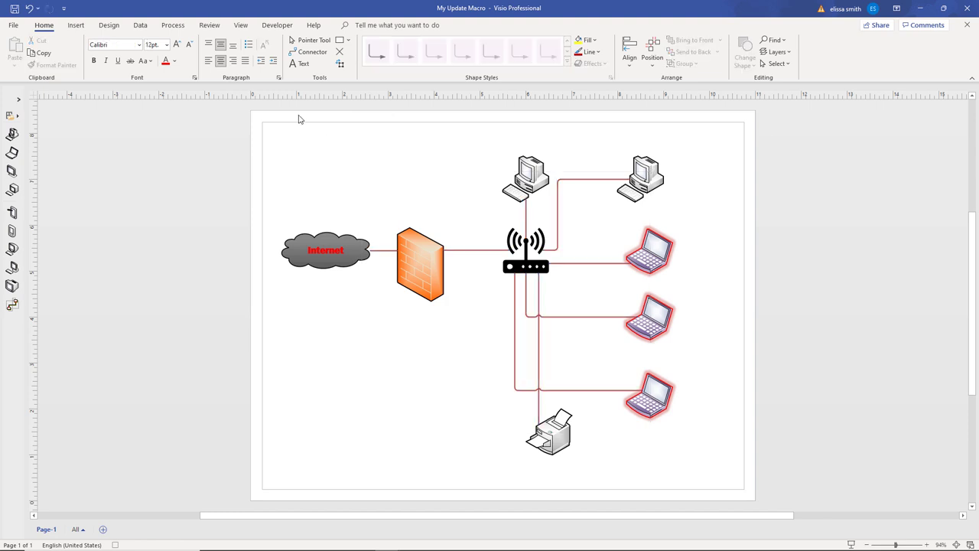
pyautogui.click(75, 26)
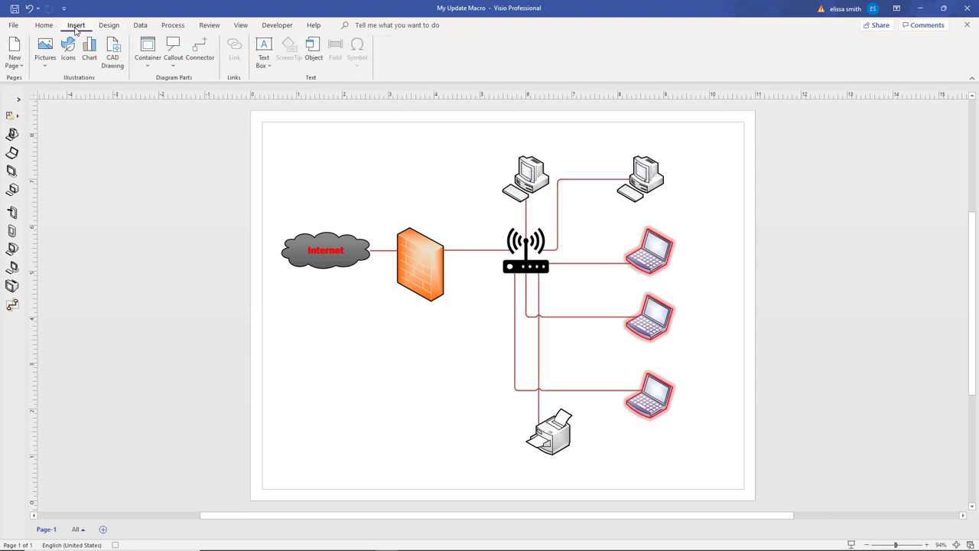
pyautogui.click(269, 65)
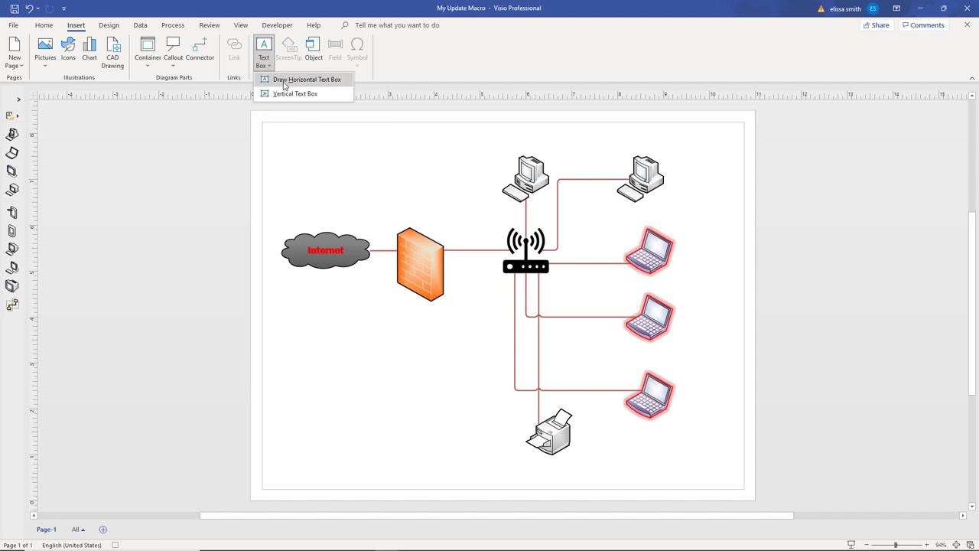
pyautogui.click(285, 81)
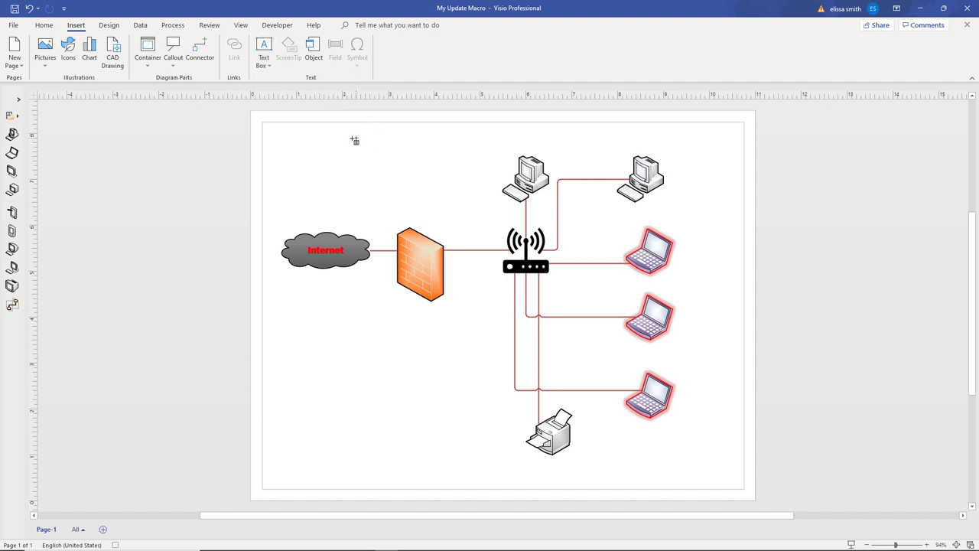
pyautogui.moveTo(343, 142); pyautogui.dragTo(474, 168)
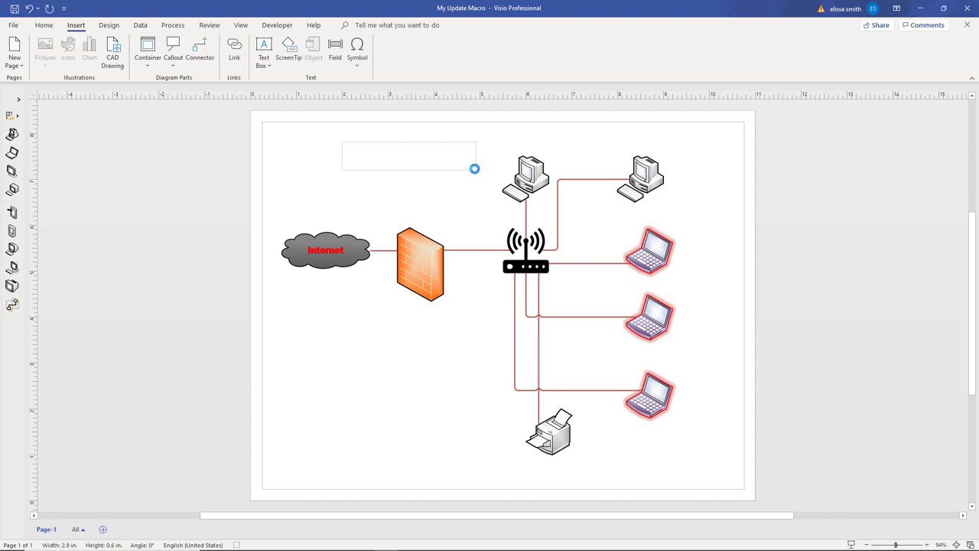
pyautogui.write('Networking Diagram')
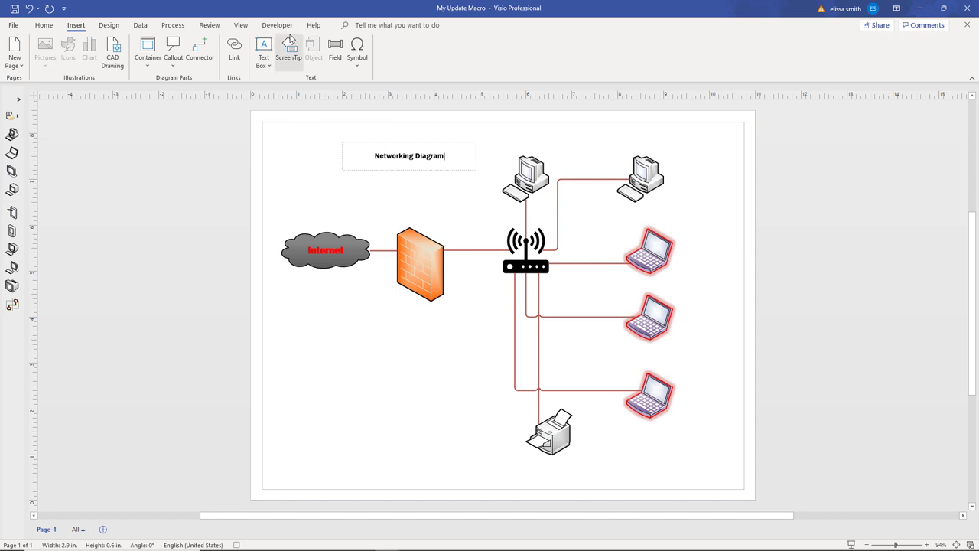
pyautogui.click(275, 25)
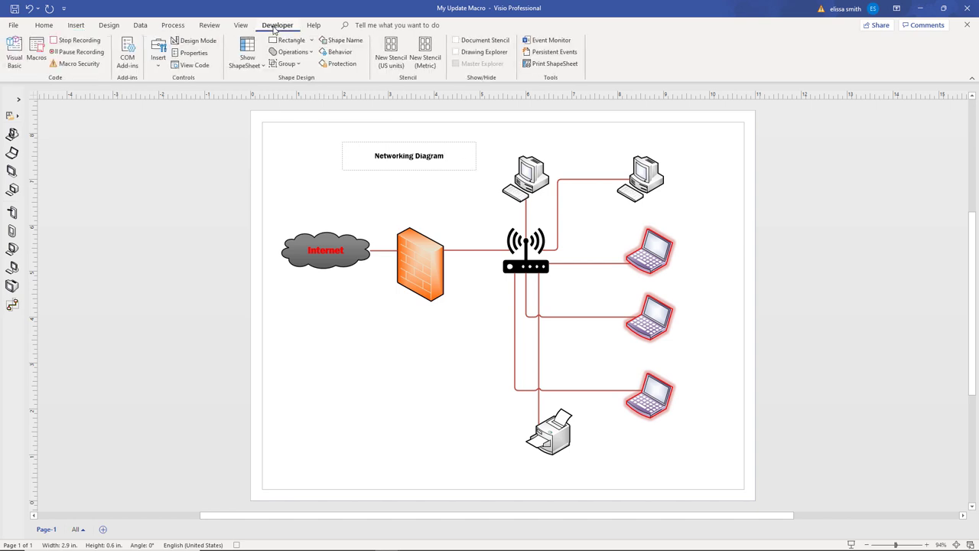
# - Stop recording and save the network diagram to the Desktop as a Visio Macro-Enabled Drawing
pyautogui.click(77, 42)
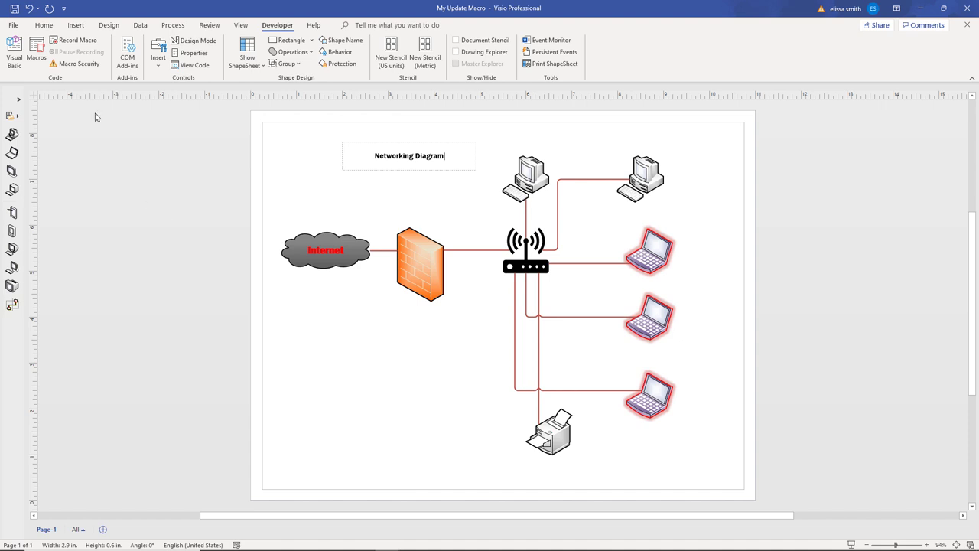
pyautogui.click(15, 27)
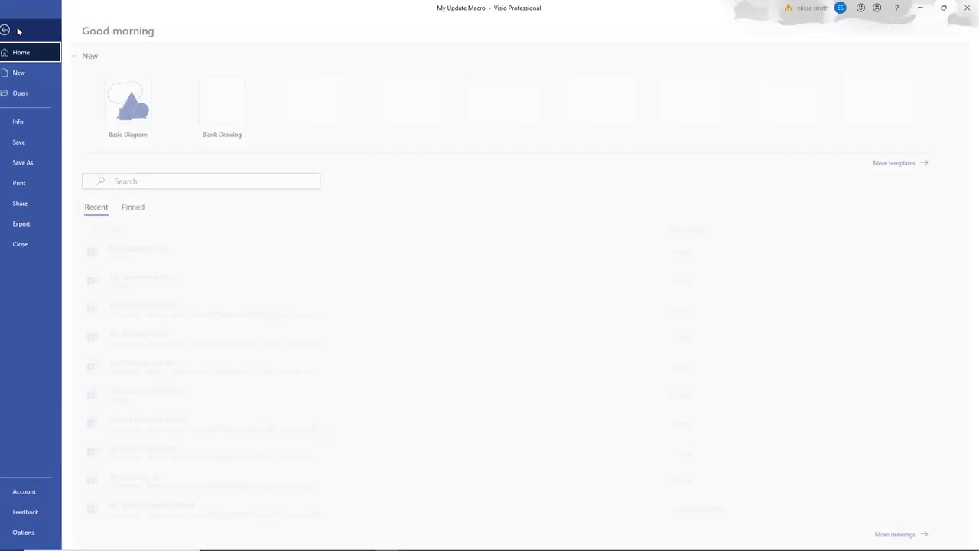
pyautogui.click(20, 162)
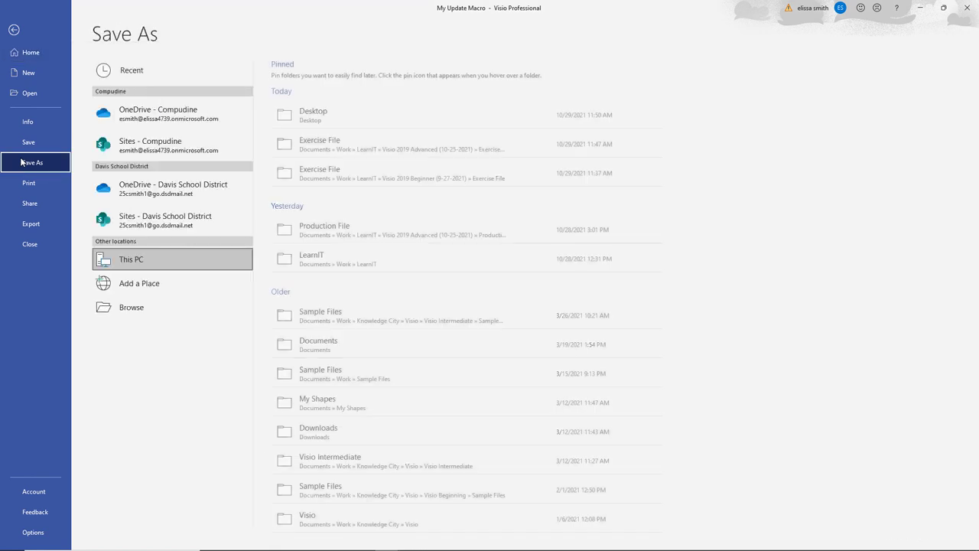
pyautogui.click(125, 310)
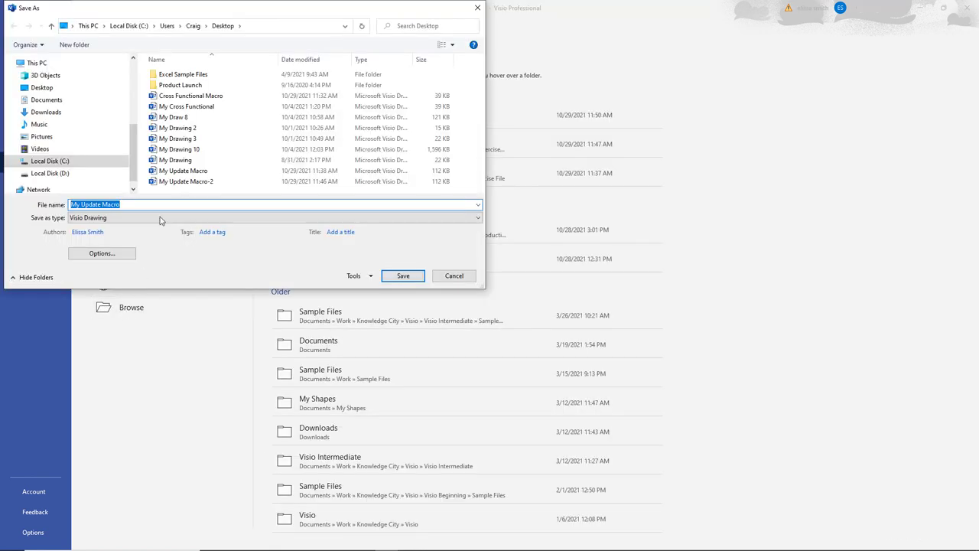
pyautogui.click(41, 88)
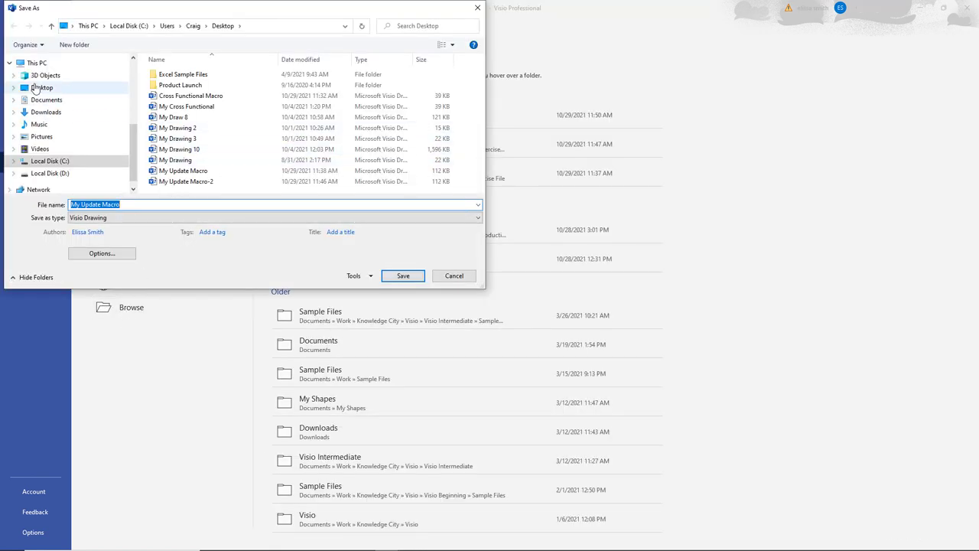
pyautogui.click(108, 218)
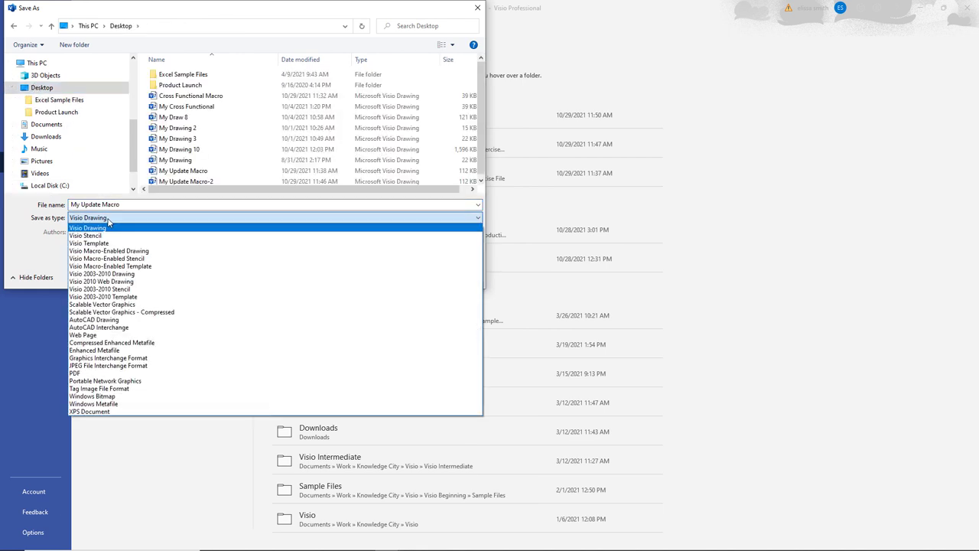
pyautogui.click(115, 254)
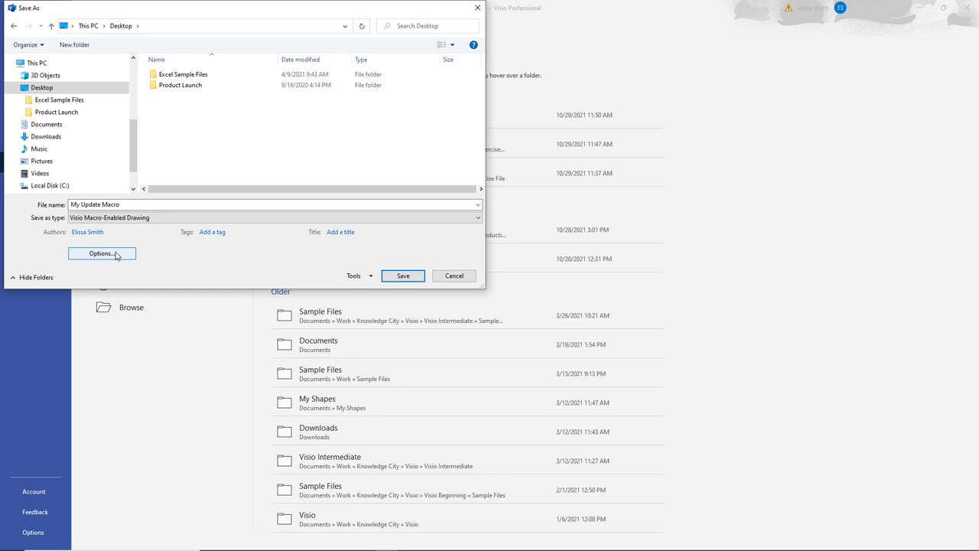
pyautogui.click(403, 275)
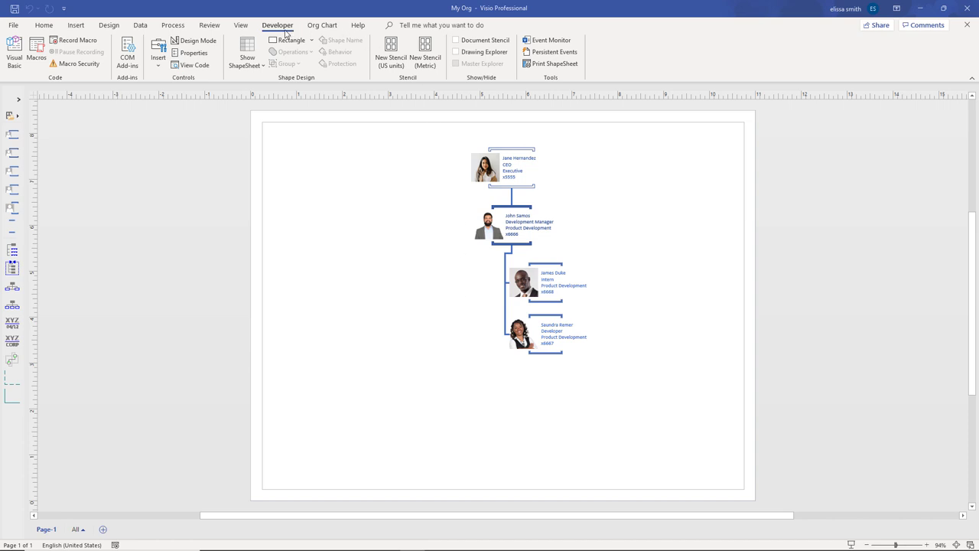
# - Record a new macro named OrgUpdate in the My Org document
pyautogui.click(77, 40)
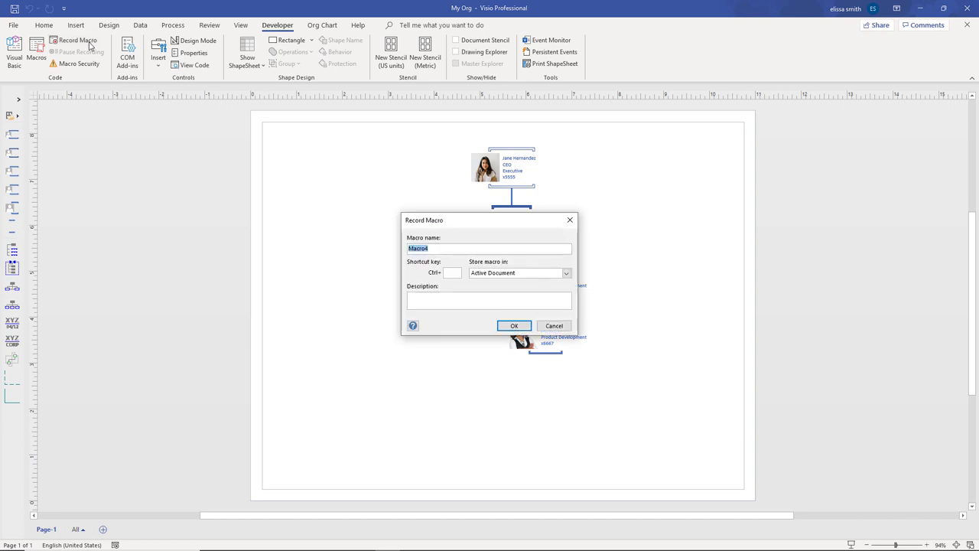
pyautogui.write('OrgUpdate')
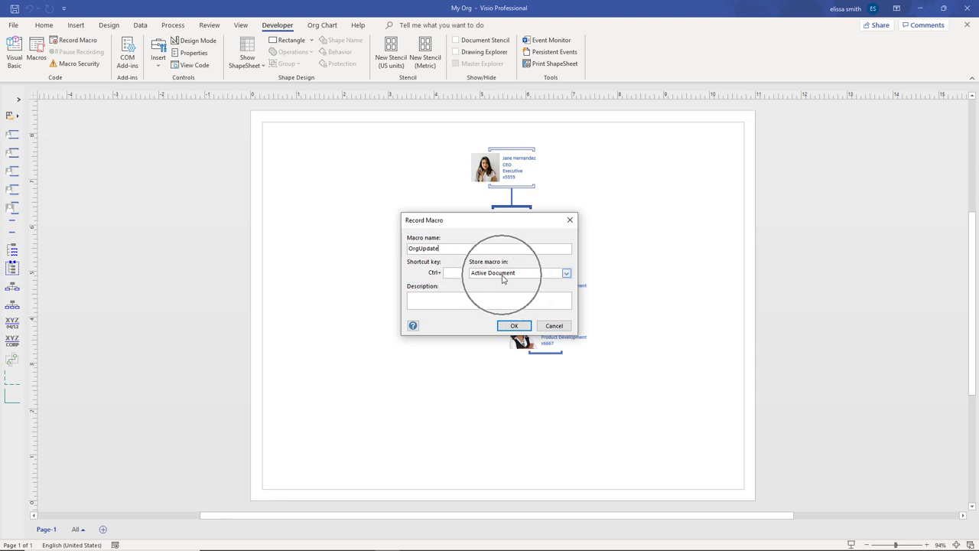
pyautogui.click(514, 326)
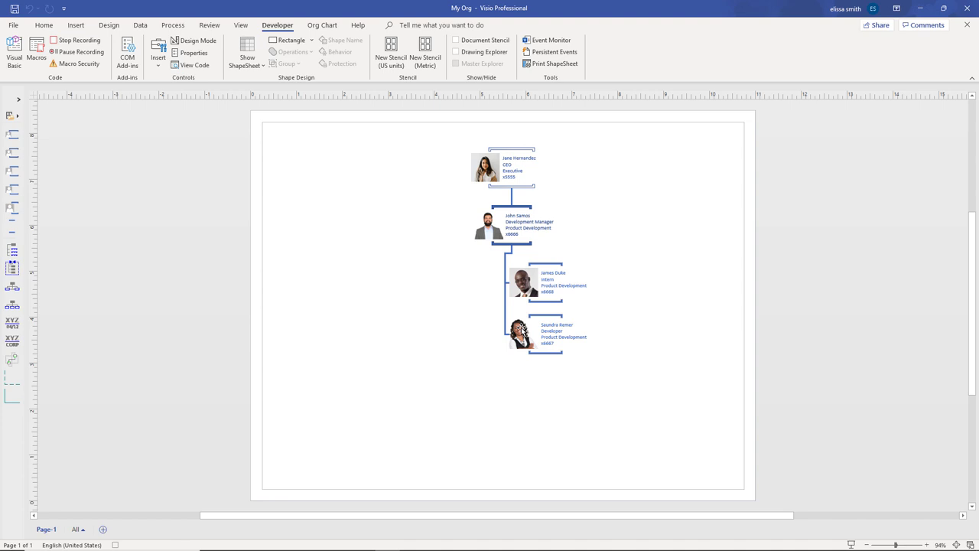
# - Apply a new Design theme and add the title bar border with date and page number
pyautogui.click(109, 26)
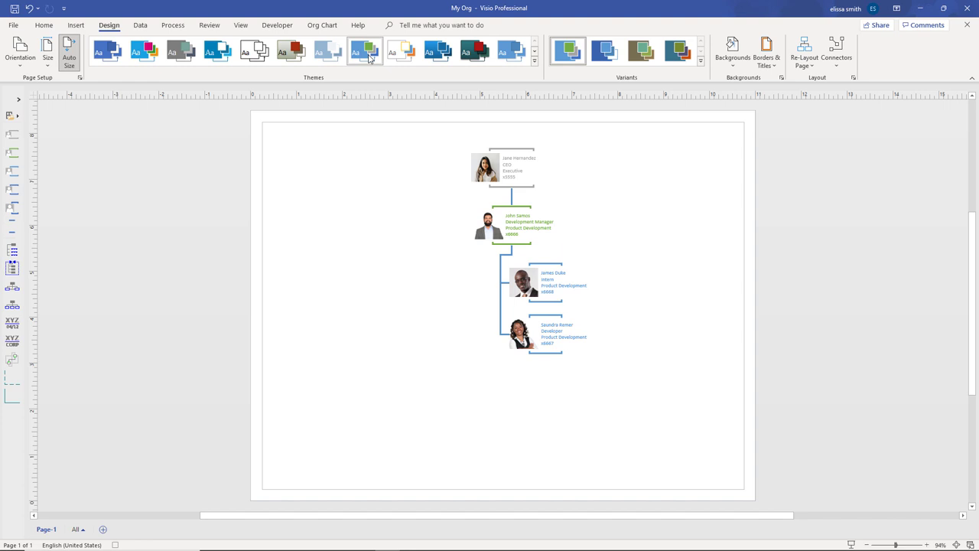
pyautogui.click(367, 56)
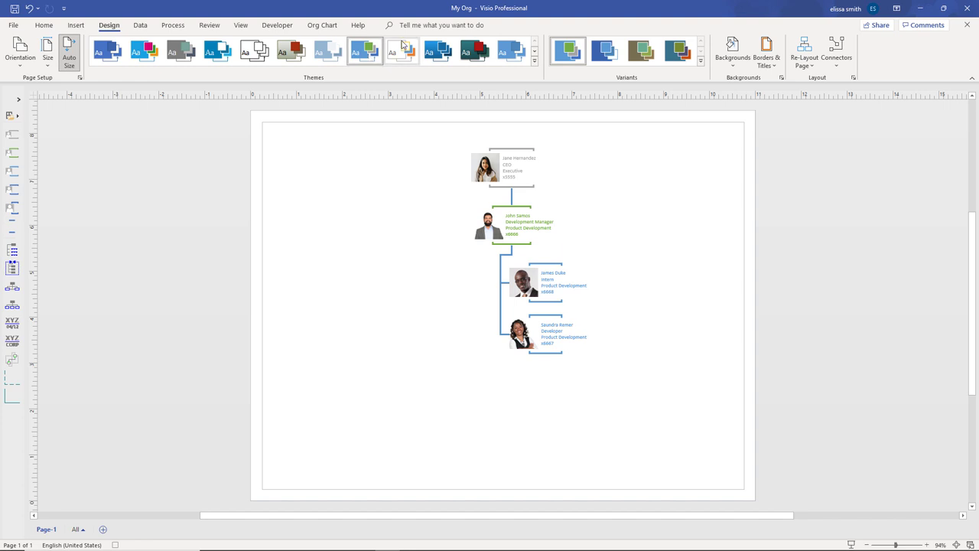
pyautogui.click(109, 27)
pyautogui.click(766, 65)
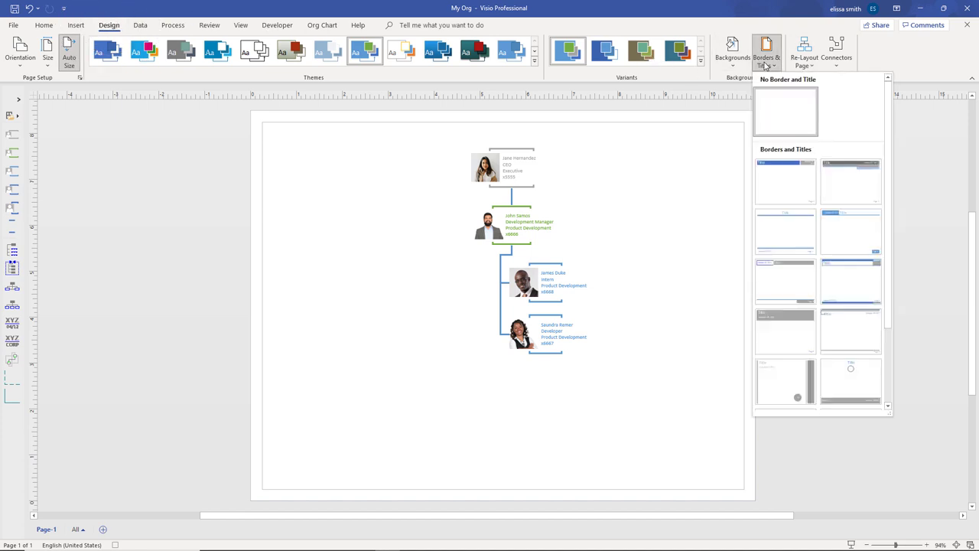
pyautogui.click(771, 182)
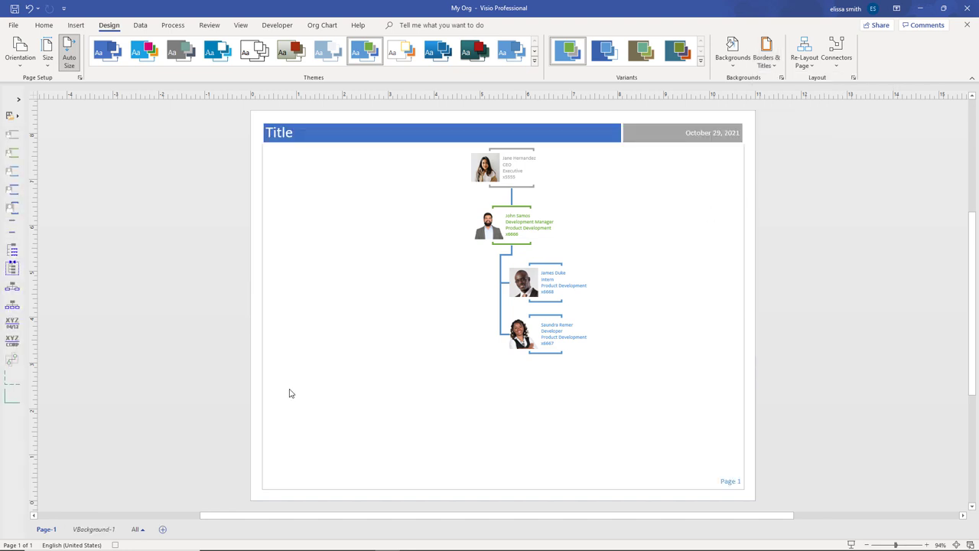
# - Change the title on VBackground-1 to 'Org Updates' and return to Page-1
pyautogui.click(90, 529)
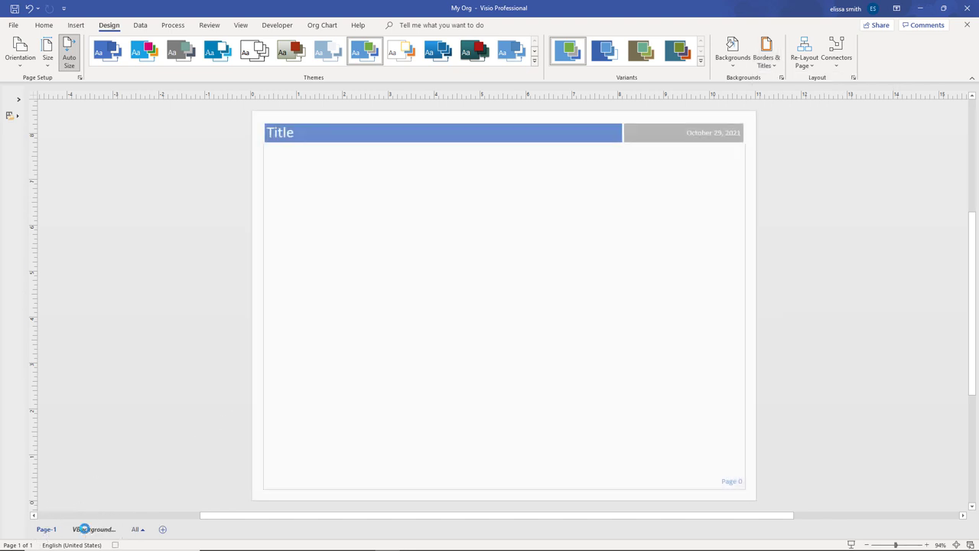
pyautogui.doubleClick(279, 133)
pyautogui.write('Org Updates')
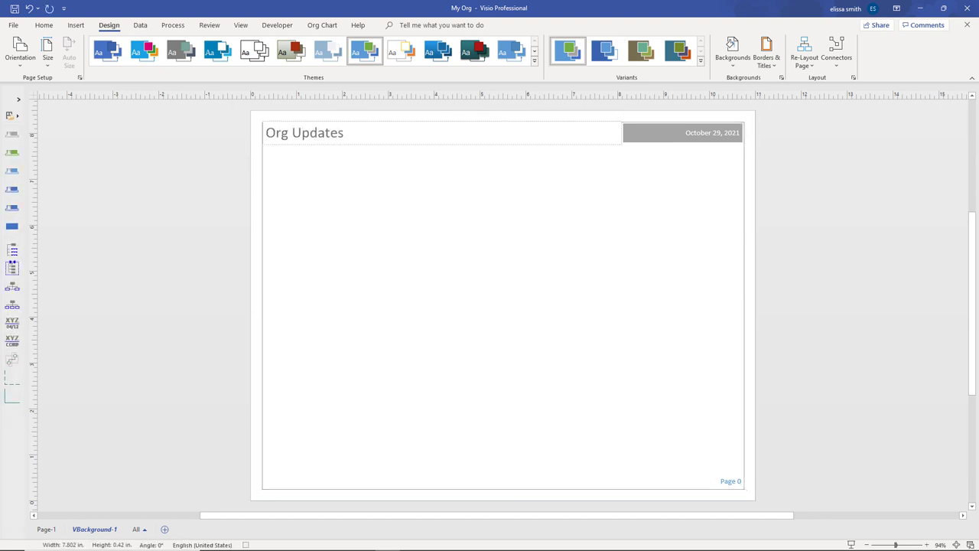
pyautogui.click(46, 529)
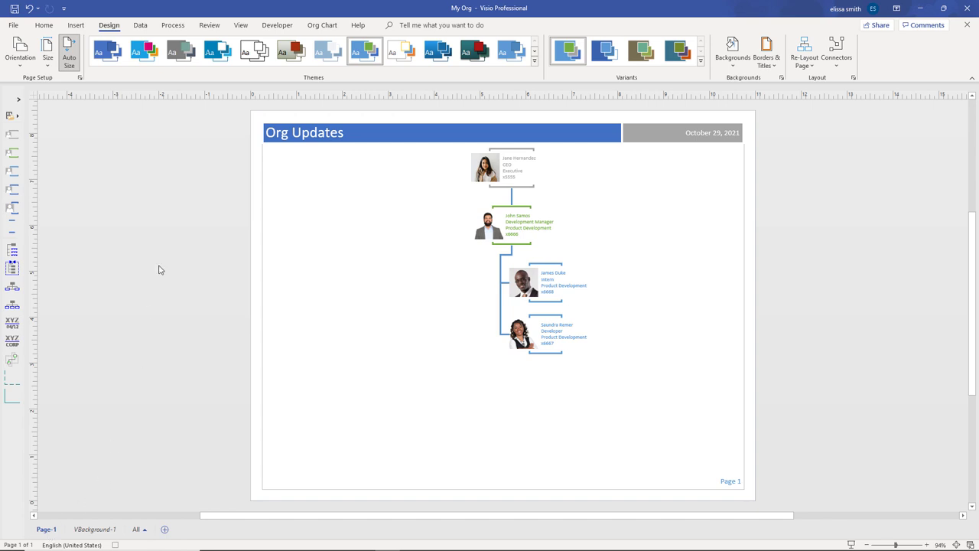
pyautogui.click(277, 26)
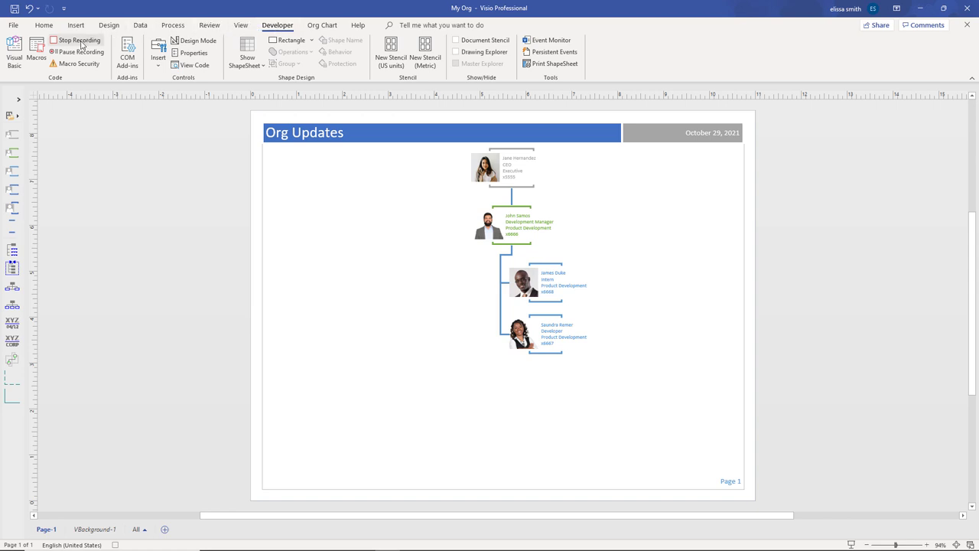
# - Stop recording the OrgUpdate macro and check the macro list without running anything
pyautogui.click(80, 42)
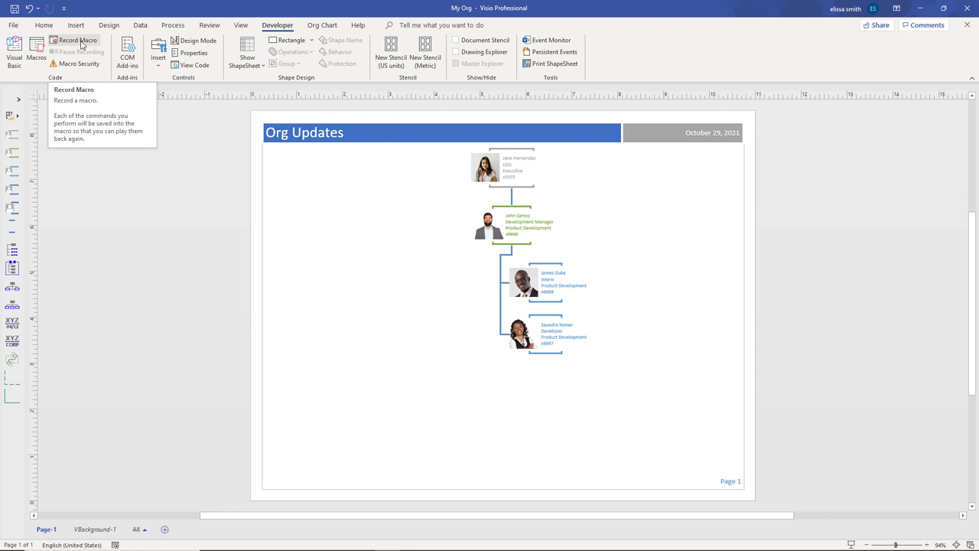
pyautogui.click(36, 49)
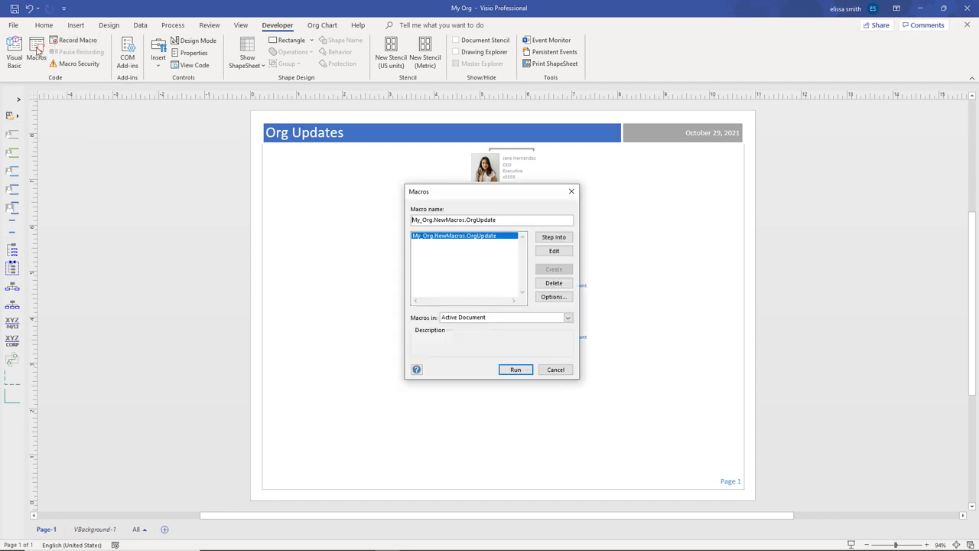
pyautogui.click(554, 372)
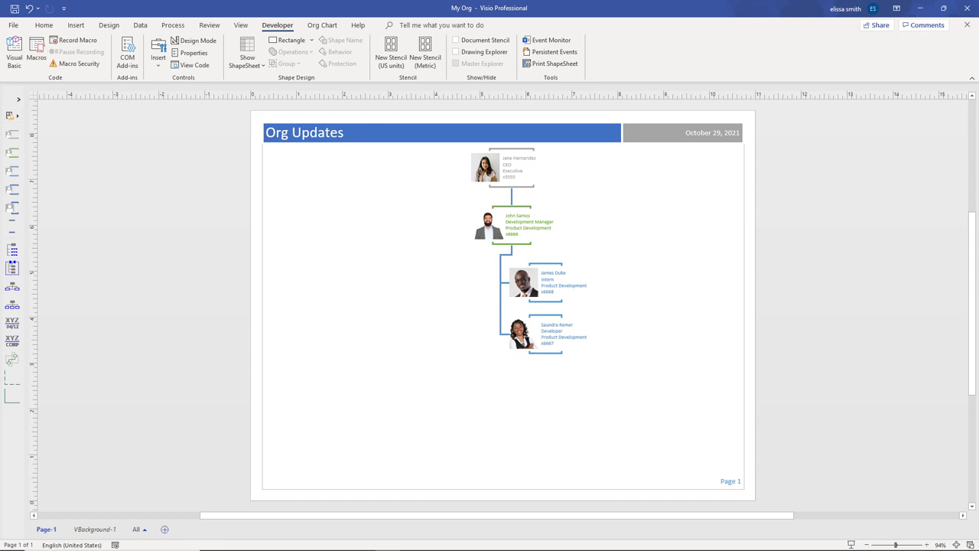
# - Undo the Org Updates title, the title border and the theme changes
pyautogui.click(31, 10)
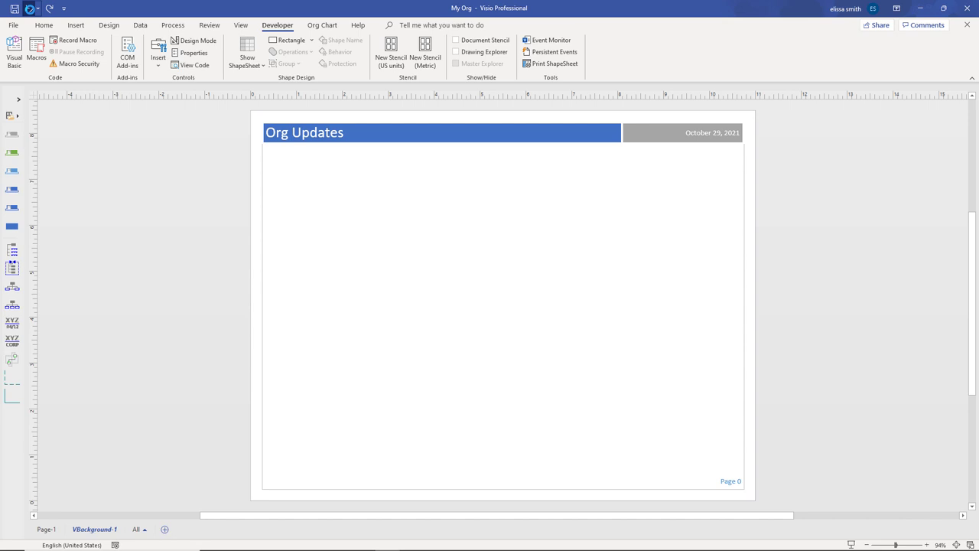
pyautogui.click(31, 9)
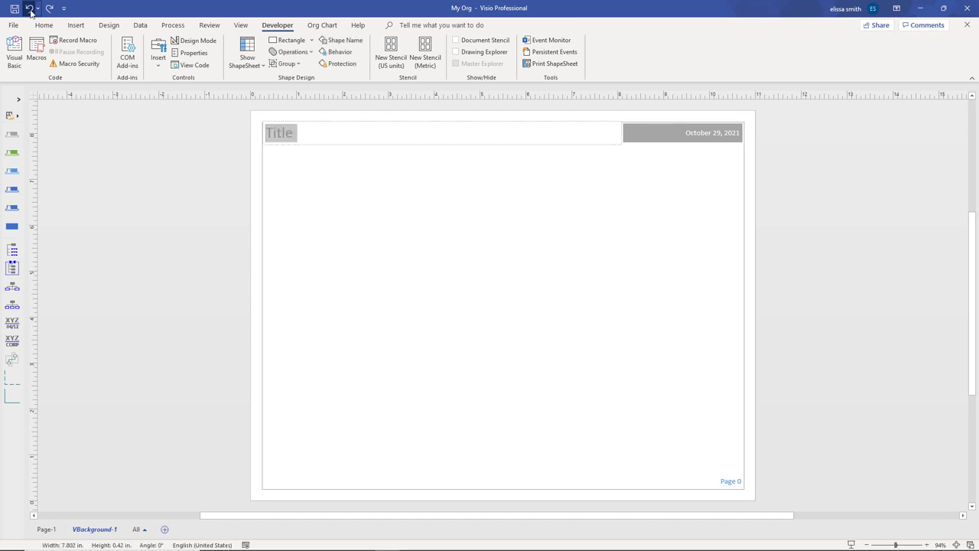
pyautogui.click(30, 9)
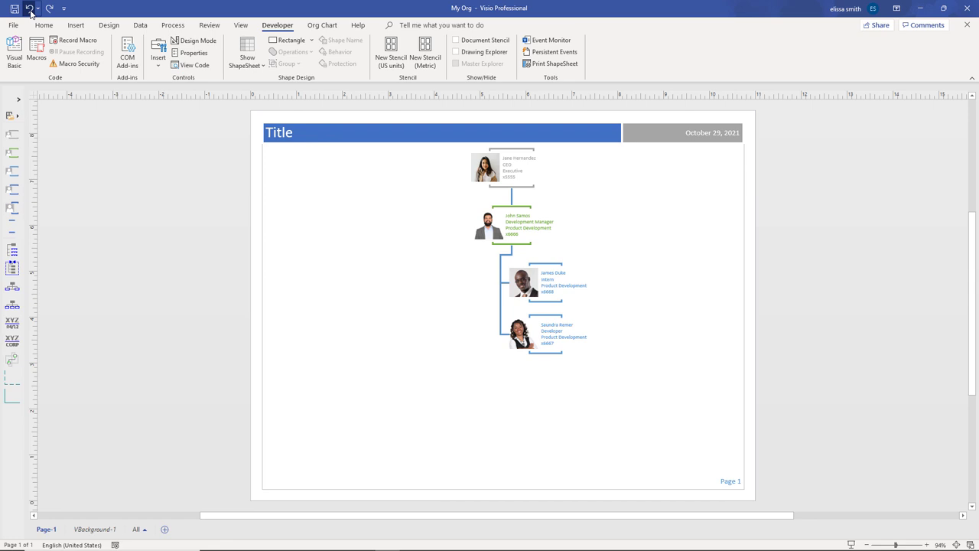
pyautogui.click(31, 9)
pyautogui.click(31, 9)
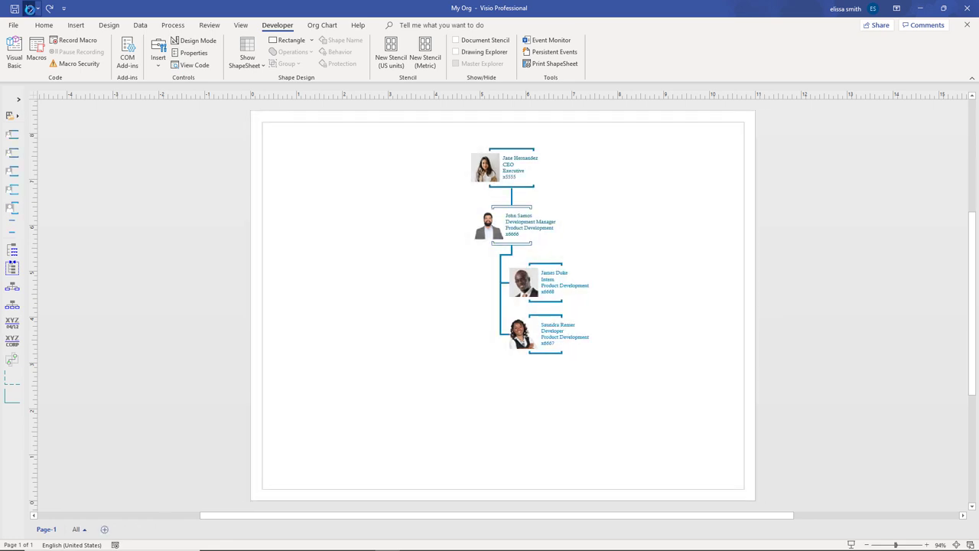
pyautogui.click(30, 9)
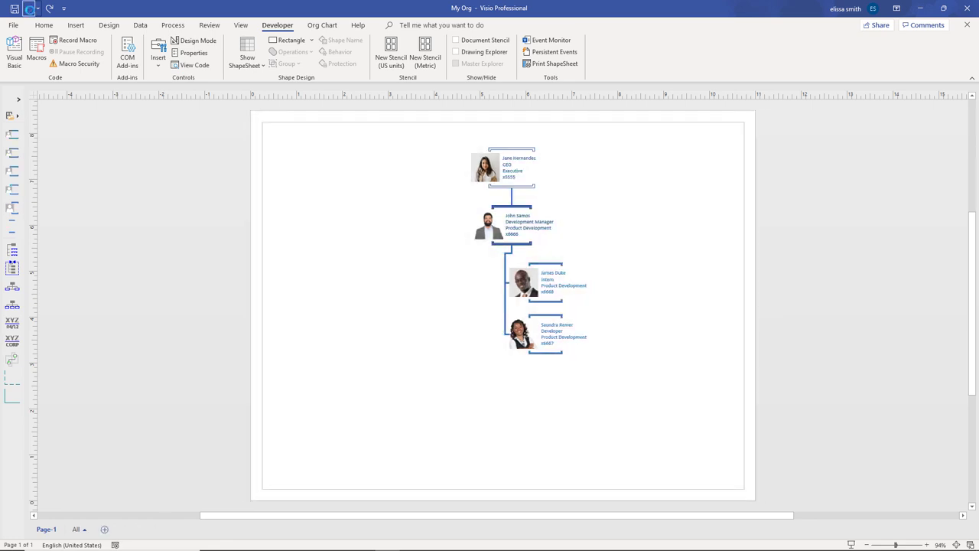
pyautogui.click(31, 9)
# - Run the OrgUpdate macro to reapply the theme and Org Updates title border
pyautogui.click(40, 52)
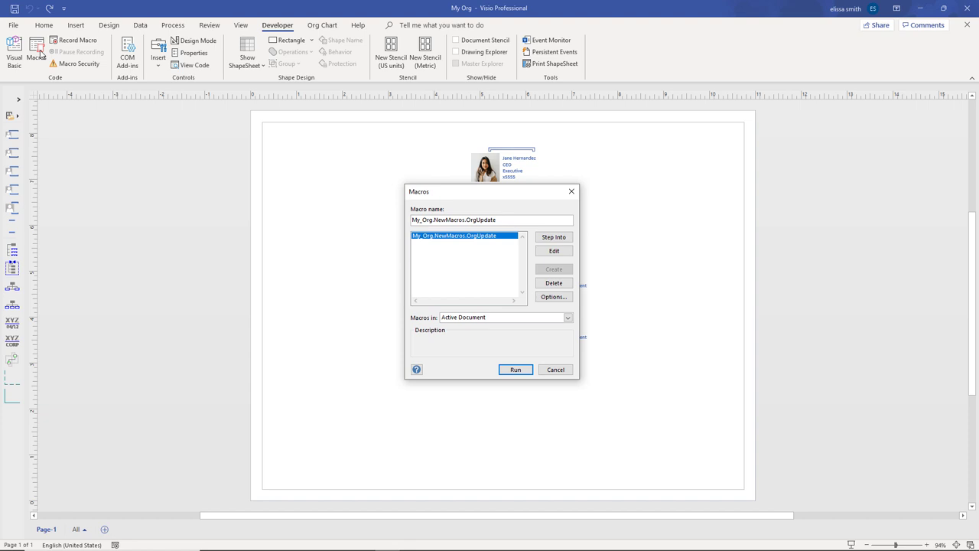
pyautogui.click(438, 241)
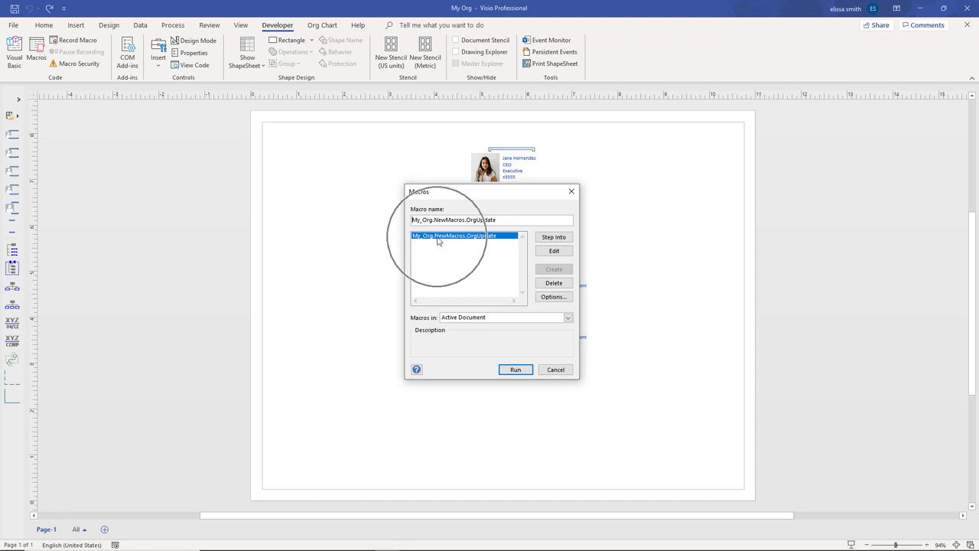
pyautogui.click(516, 370)
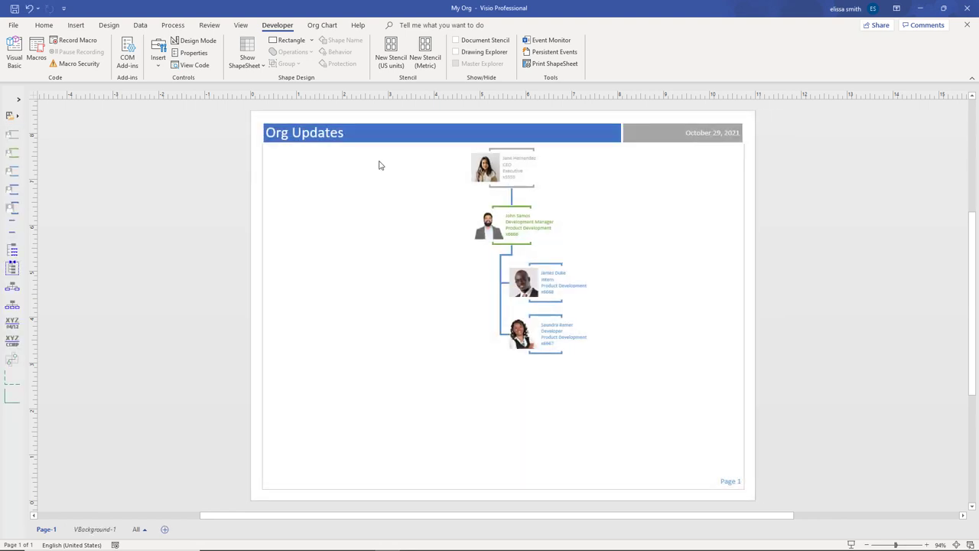
pyautogui.click(338, 133)
# - Save My Org as a Visio Macro-Enabled Drawing, correcting the file type selection
pyautogui.click(15, 25)
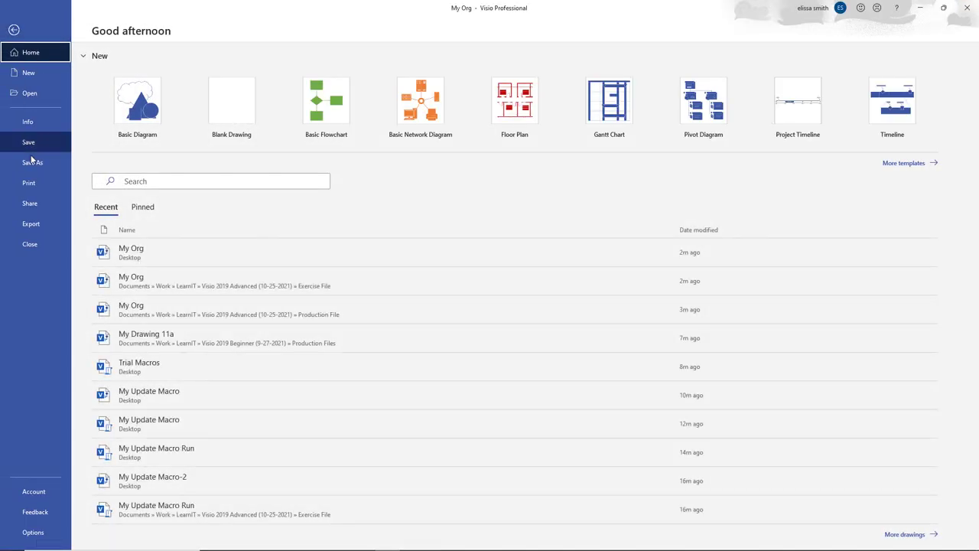
pyautogui.click(26, 162)
pyautogui.click(128, 313)
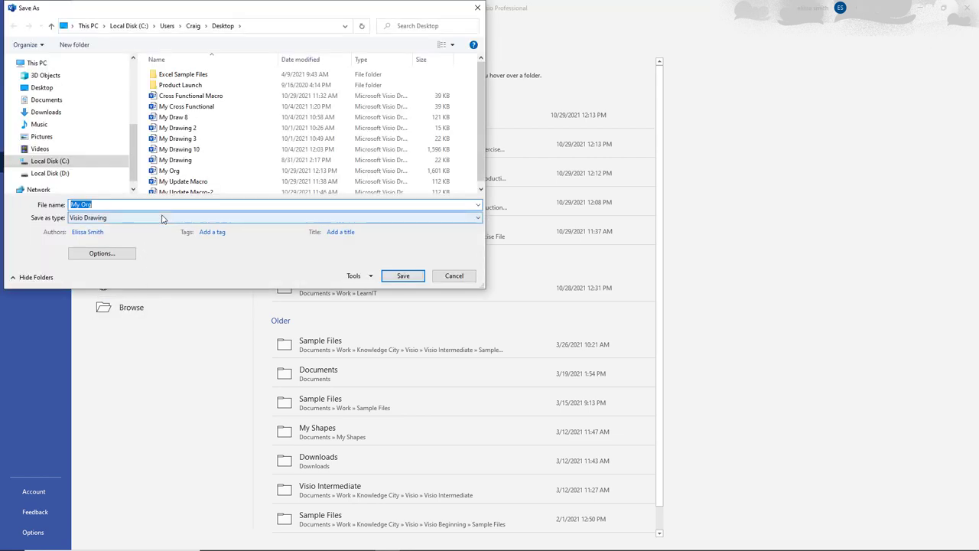
pyautogui.click(159, 218)
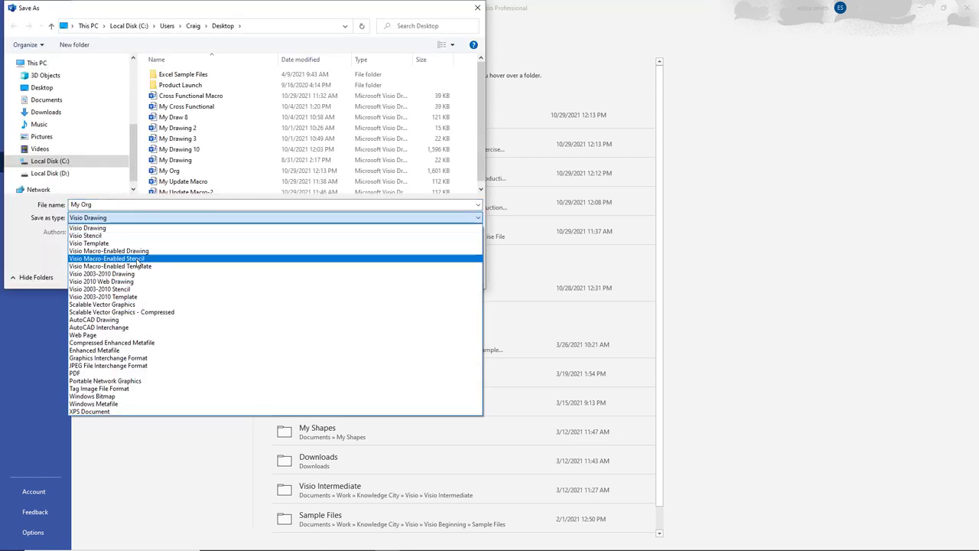
pyautogui.click(136, 267)
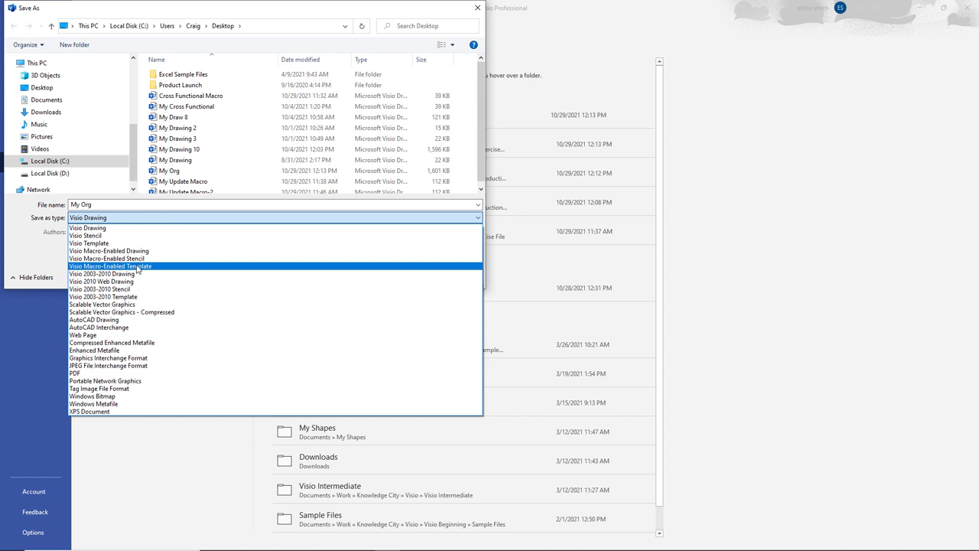
pyautogui.click(139, 220)
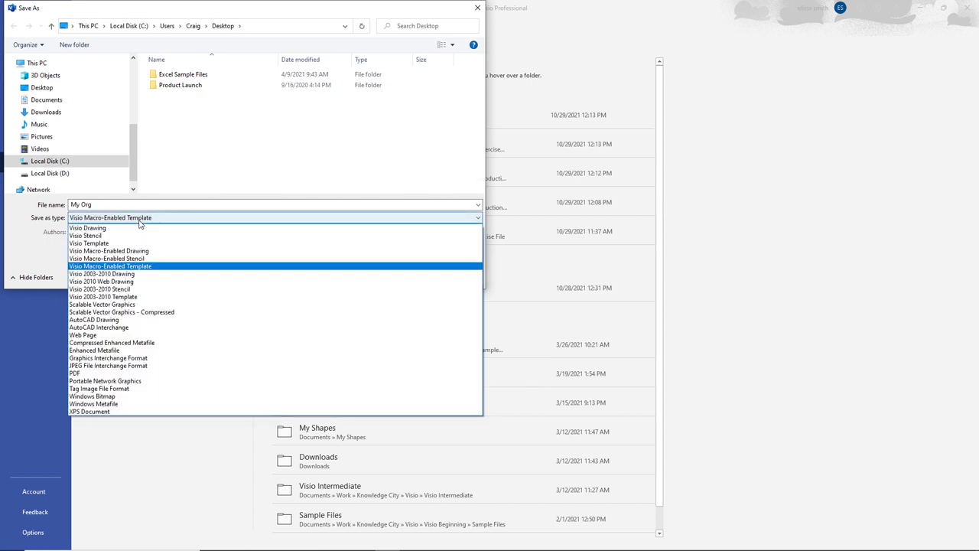
pyautogui.click(127, 253)
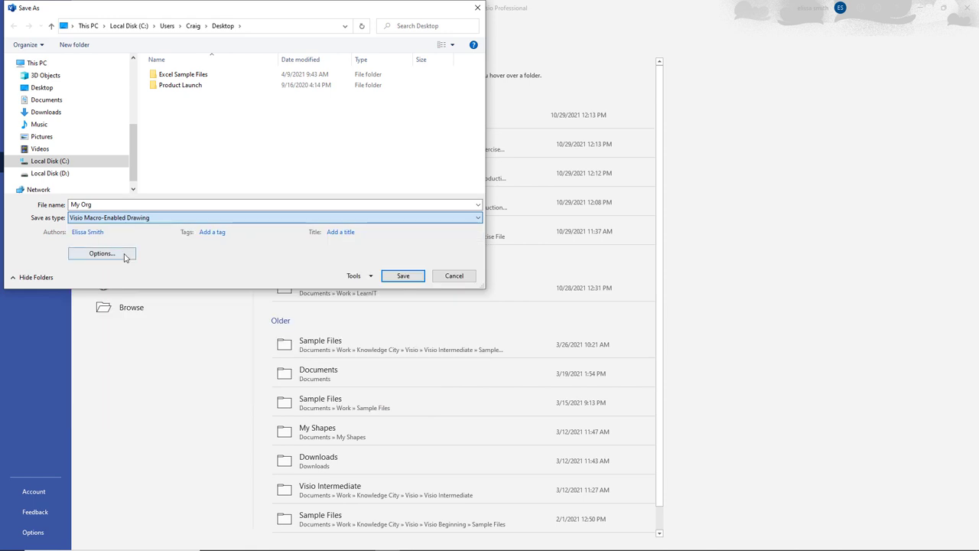
pyautogui.click(404, 277)
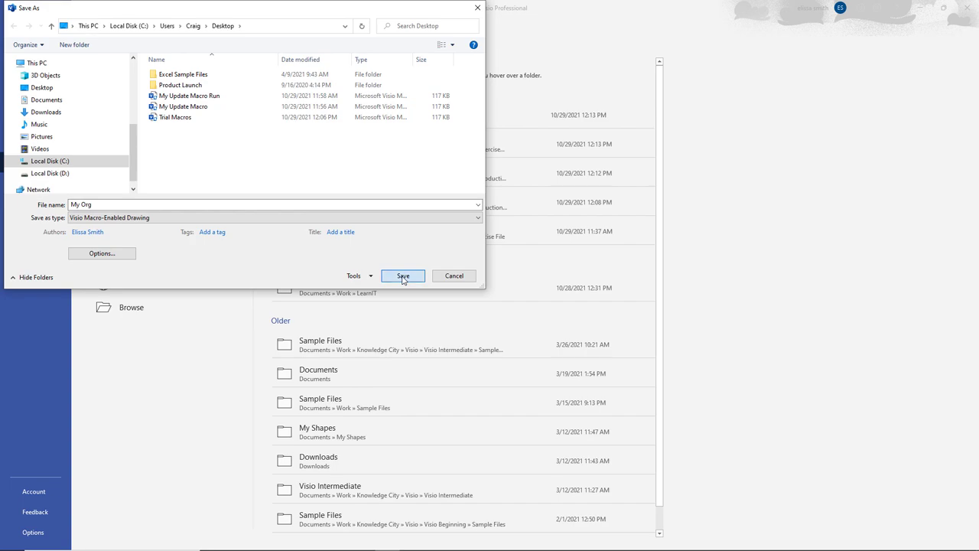
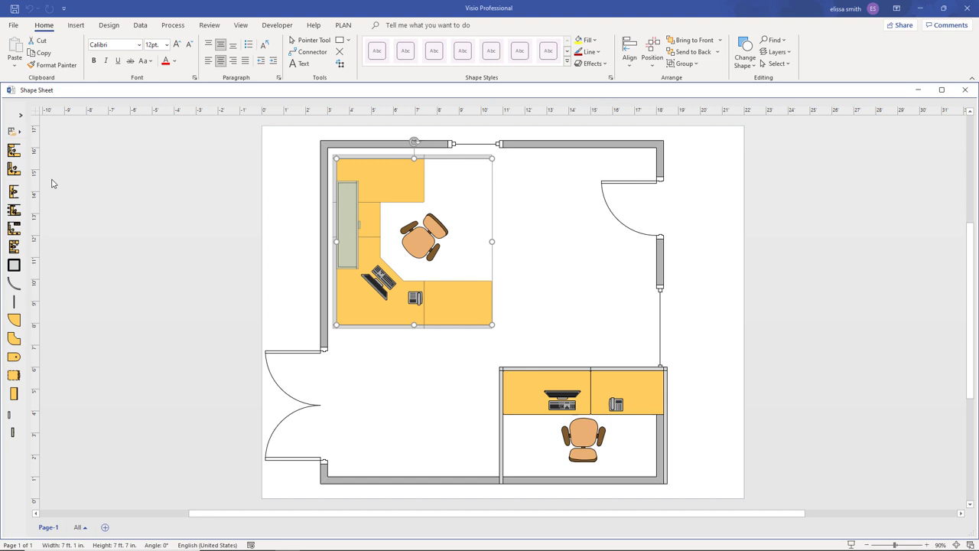
# - In Visio Options' advanced settings, toggle developer mode off and back on, leaving it enabled
pyautogui.click(18, 29)
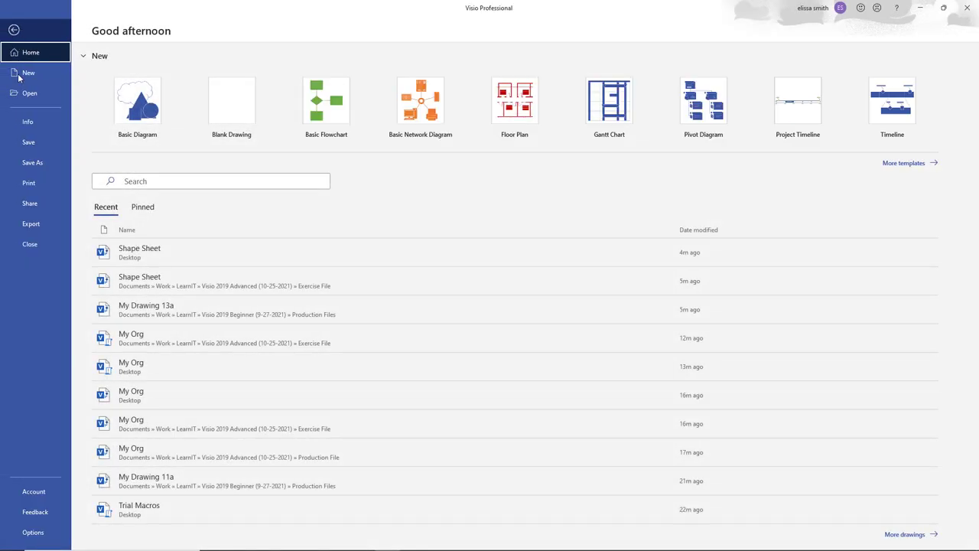
pyautogui.click(39, 532)
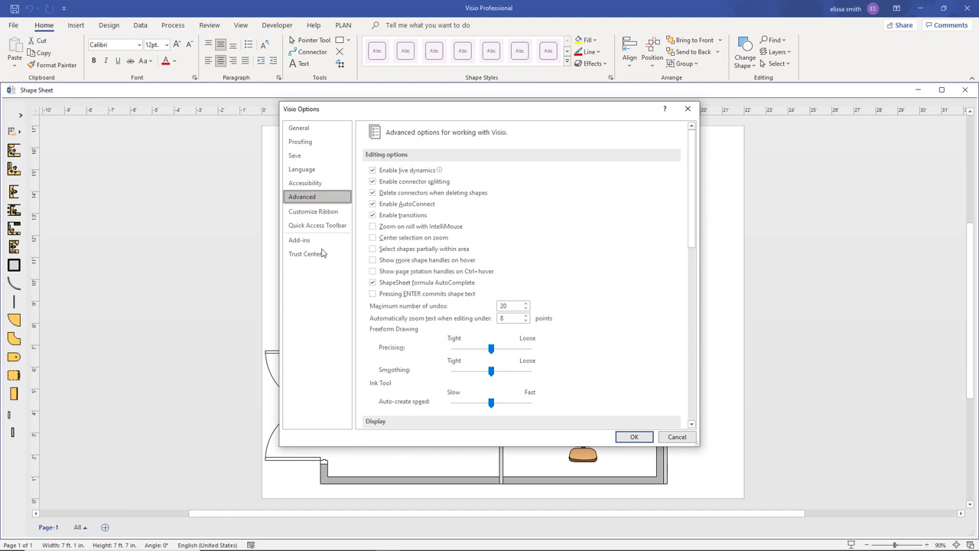
pyautogui.click(312, 199)
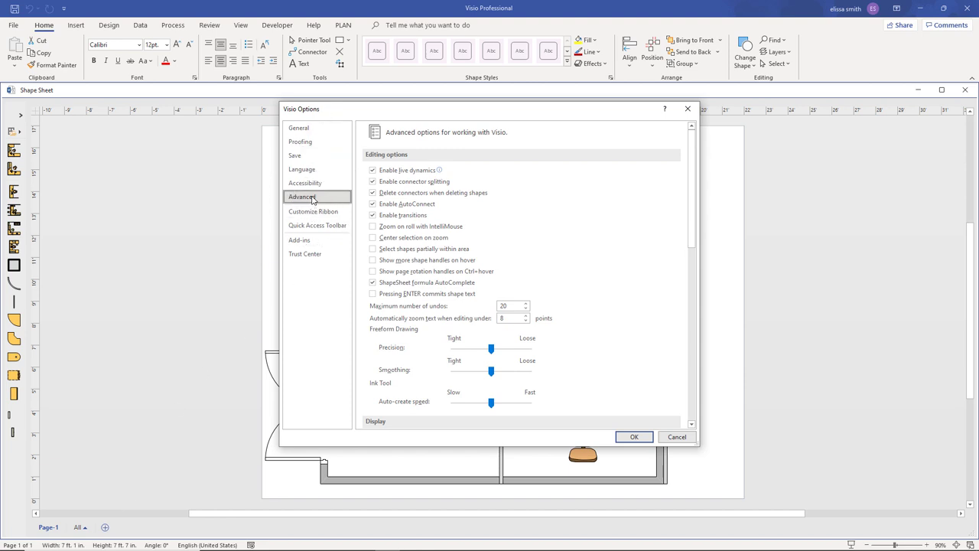
pyautogui.moveTo(687, 208); pyautogui.dragTo(695, 409)
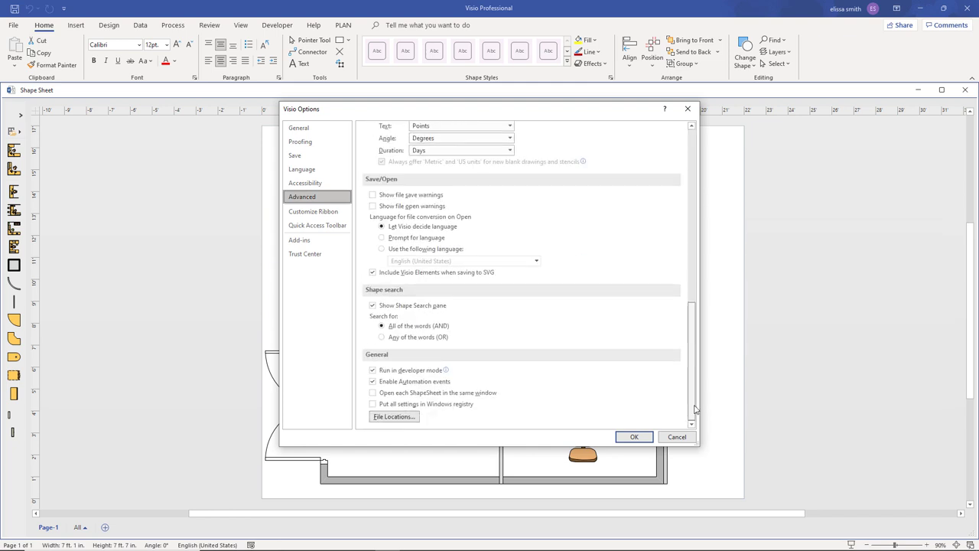
pyautogui.click(464, 358)
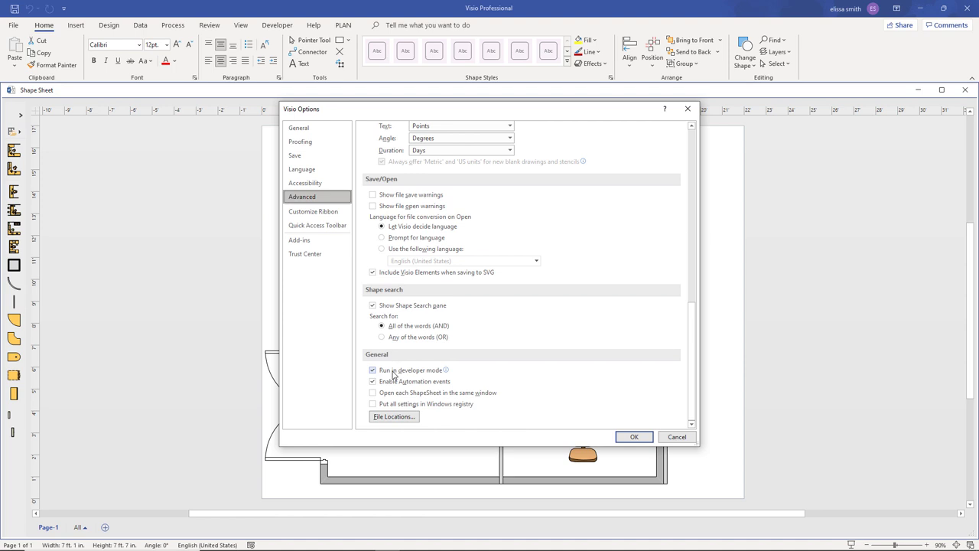
pyautogui.click(393, 372)
pyautogui.click(393, 372)
pyautogui.click(643, 438)
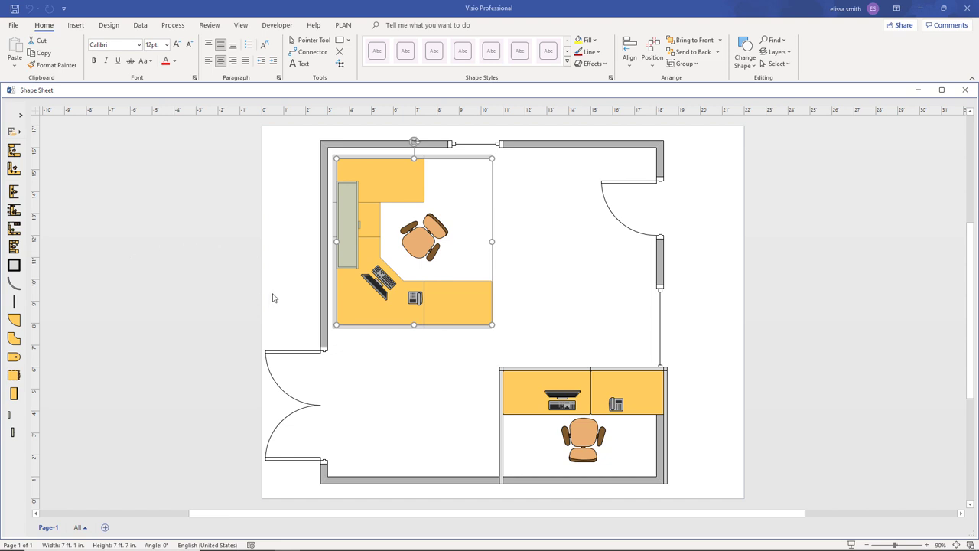
# - Inspect the lower straight workstation cubicle's ShapeSheet beside the floor plan, then close it
pyautogui.click(514, 377)
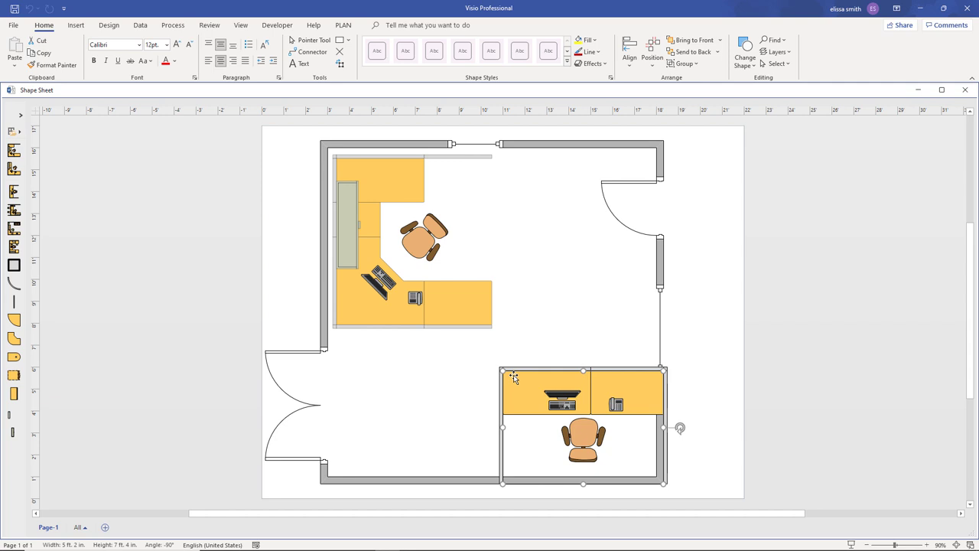
pyautogui.rightClick(513, 377)
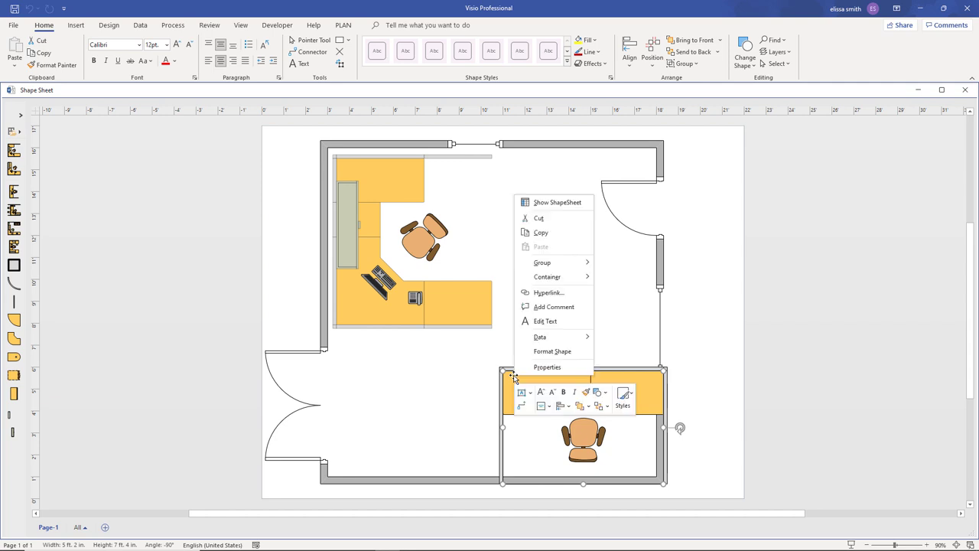
pyautogui.click(534, 202)
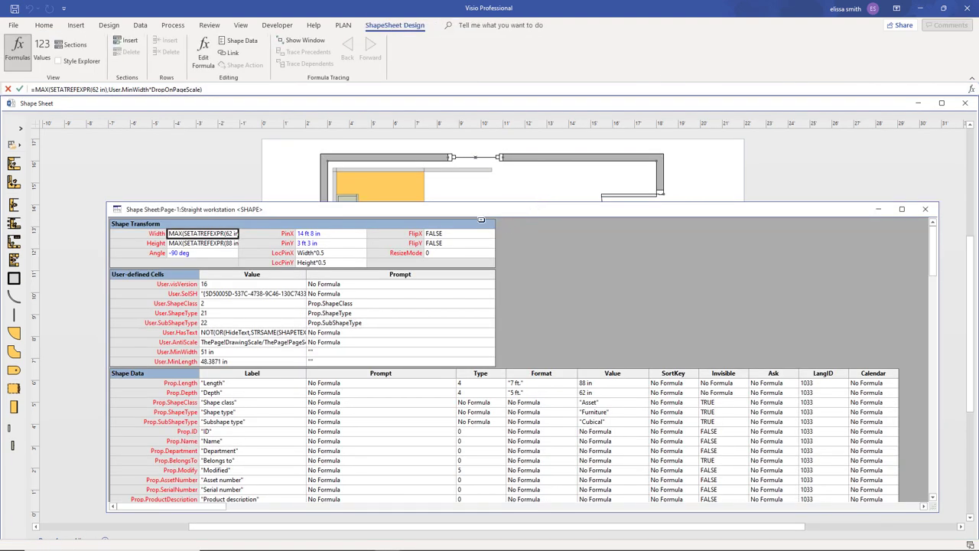
pyautogui.moveTo(477, 211)
pyautogui.mouseDown()
pyautogui.moveTo(343, 170)
pyautogui.moveTo(2, 100)
pyautogui.moveTo(62, 378)
pyautogui.moveTo(69, 507)
pyautogui.moveTo(223, 190)
pyautogui.moveTo(420, 107)
pyautogui.moveTo(472, 110)
pyautogui.mouseUp()
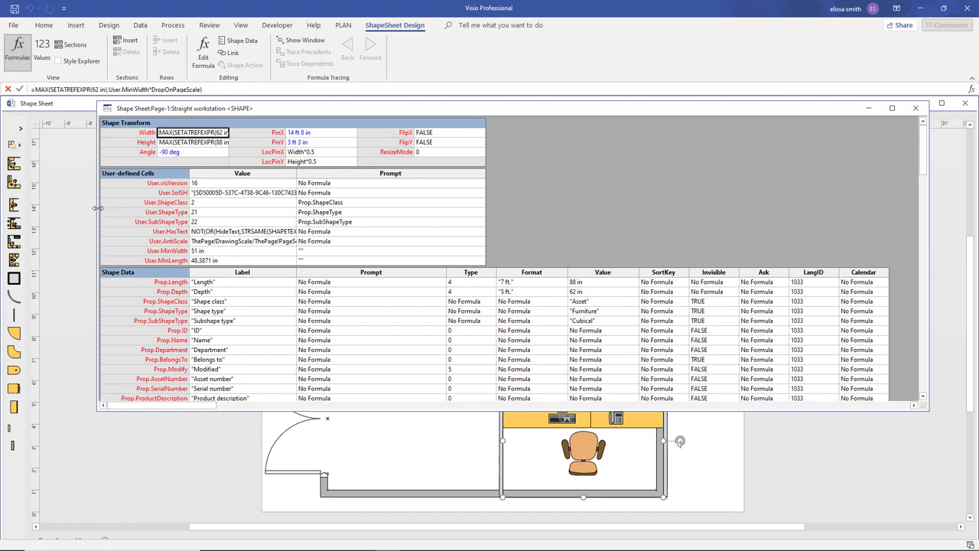
pyautogui.moveTo(98, 209); pyautogui.dragTo(697, 209)
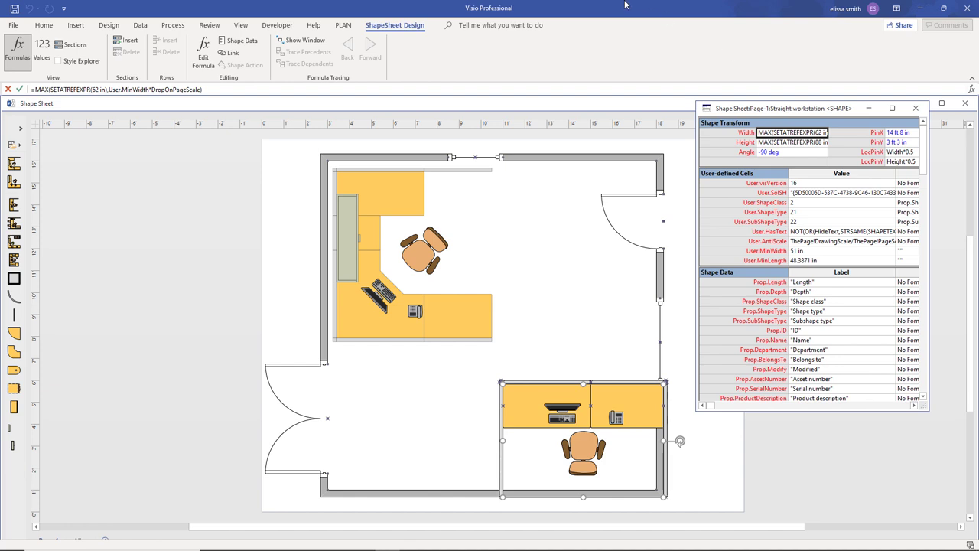
pyautogui.click(416, 26)
pyautogui.click(916, 108)
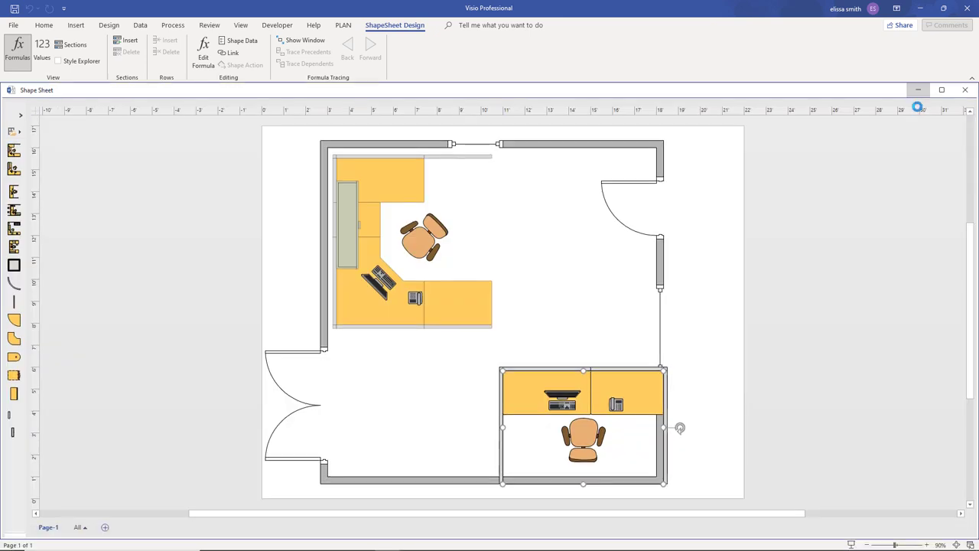
pyautogui.click(575, 287)
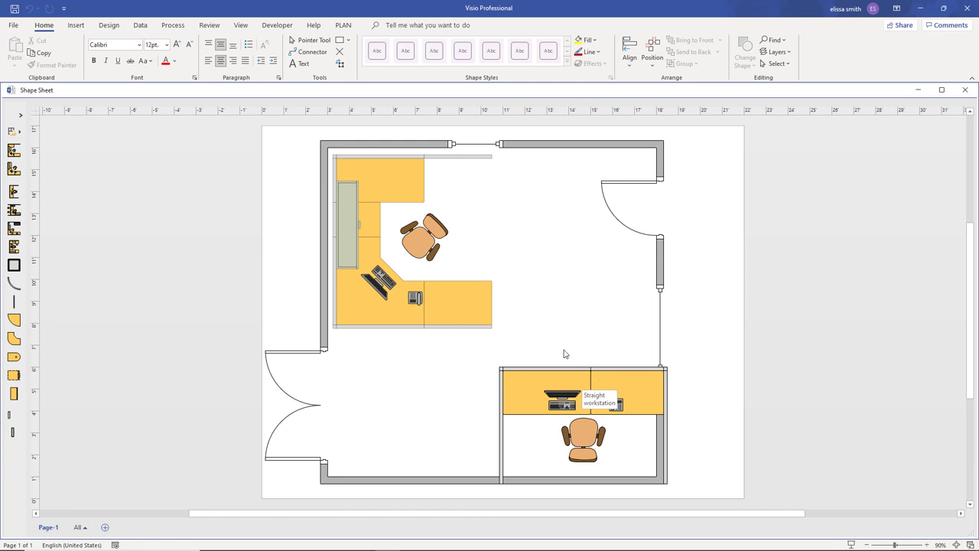
# - Open the page's ShapeSheet from the Developer tab, move it aside, then close it
pyautogui.click(276, 25)
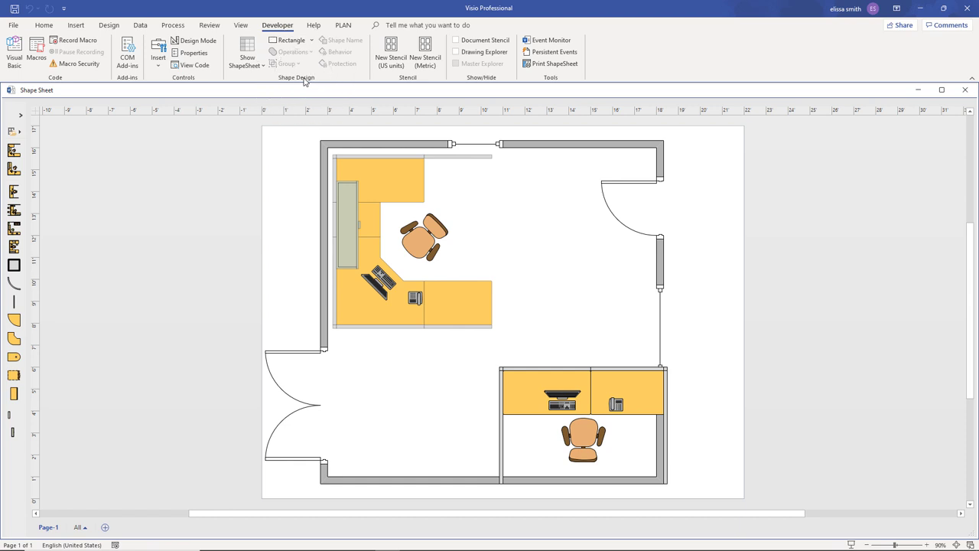
pyautogui.click(255, 70)
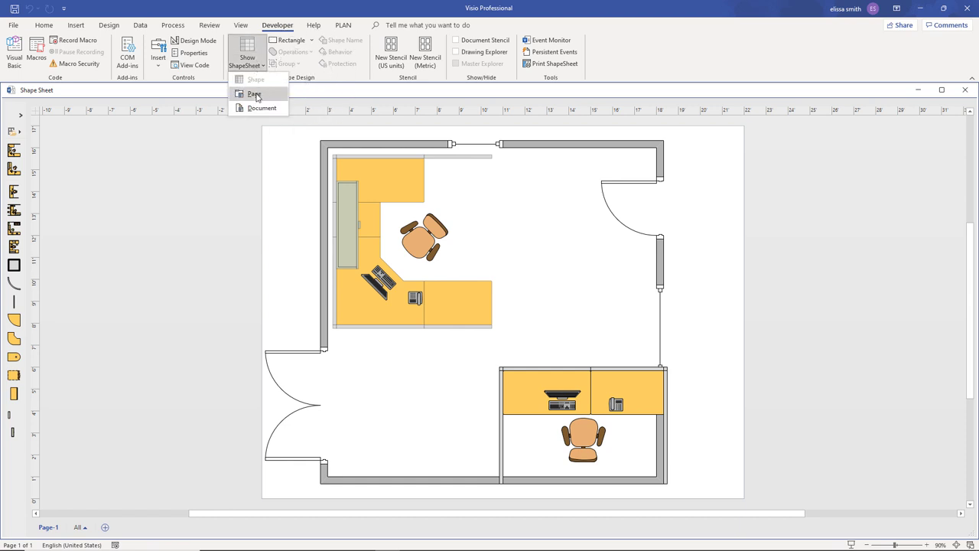
pyautogui.click(255, 94)
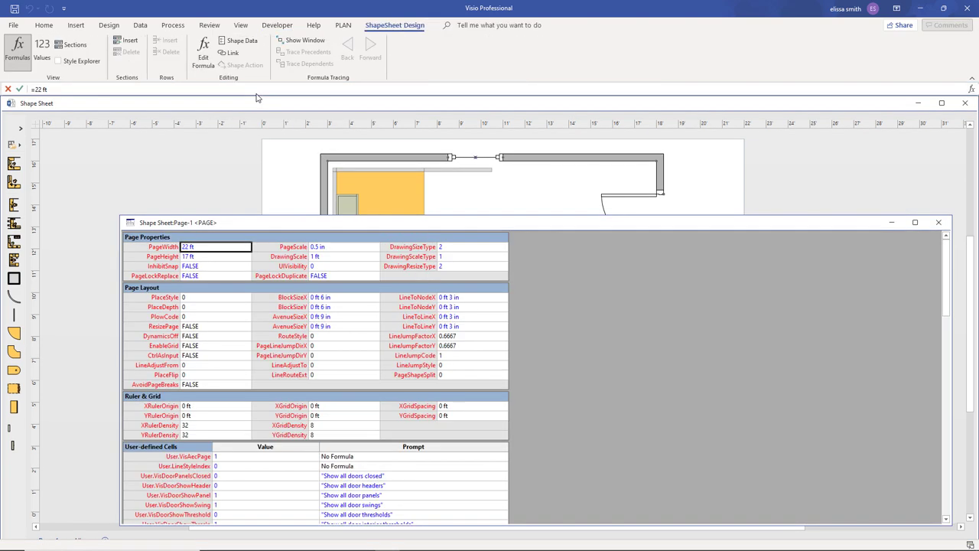
pyautogui.moveTo(292, 223); pyautogui.dragTo(364, 139)
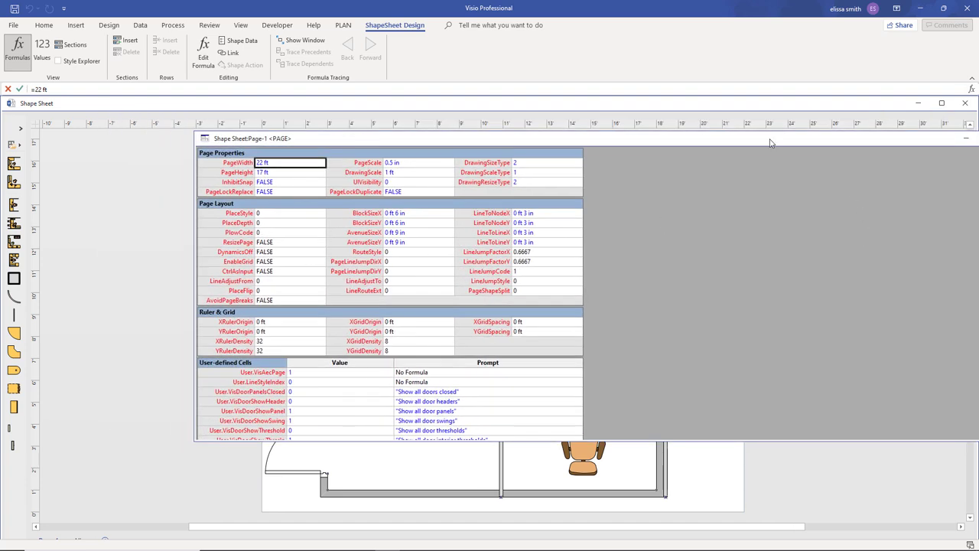
pyautogui.moveTo(763, 141); pyautogui.dragTo(645, 141)
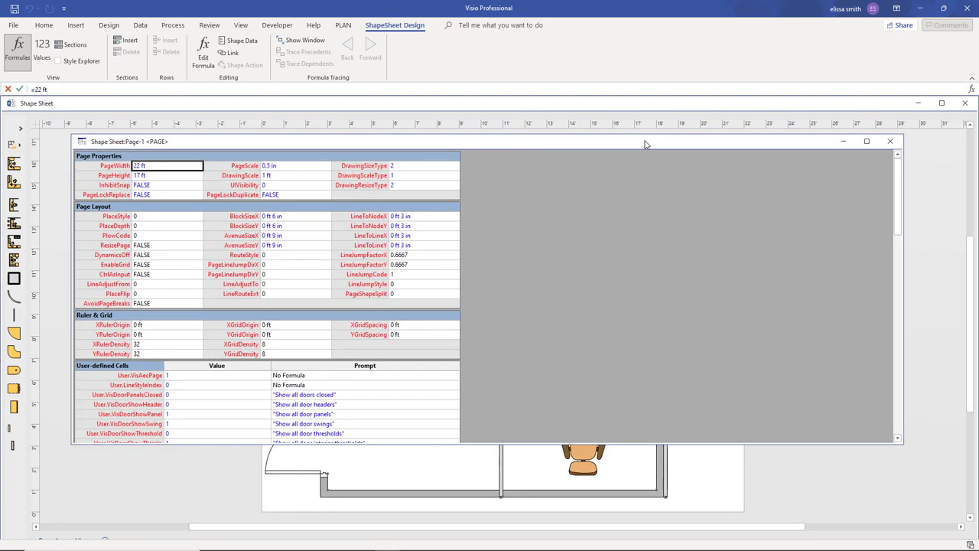
pyautogui.click(890, 141)
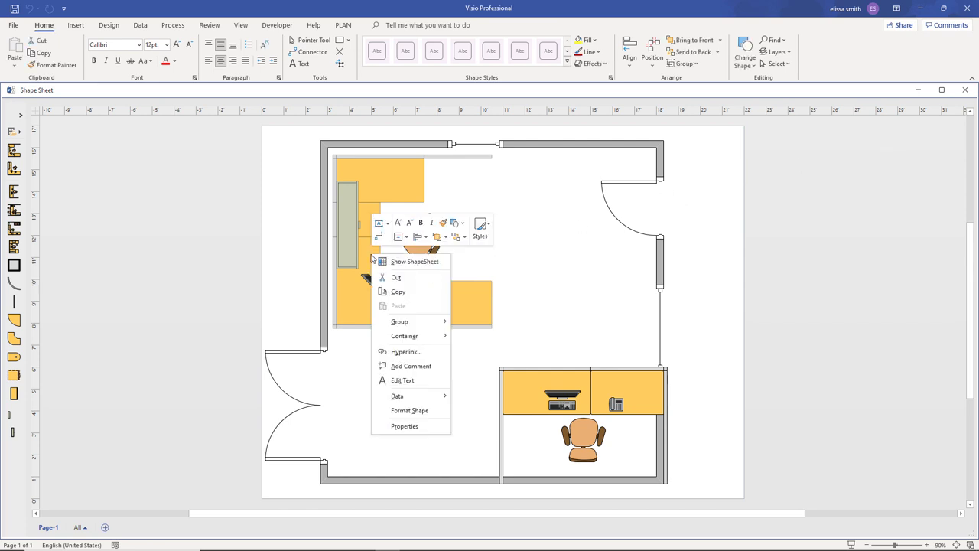
# - Review the Prop.Department row in the L-shaped Cube workstation desk's ShapeSheet, then close it
pyautogui.rightClick(371, 255)
pyautogui.click(388, 263)
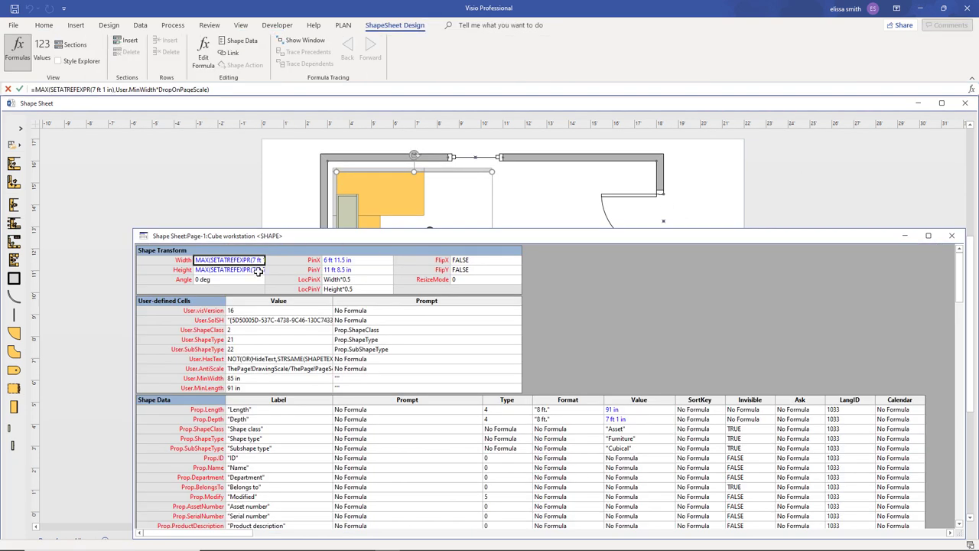
pyautogui.moveTo(965, 268); pyautogui.dragTo(550, 266)
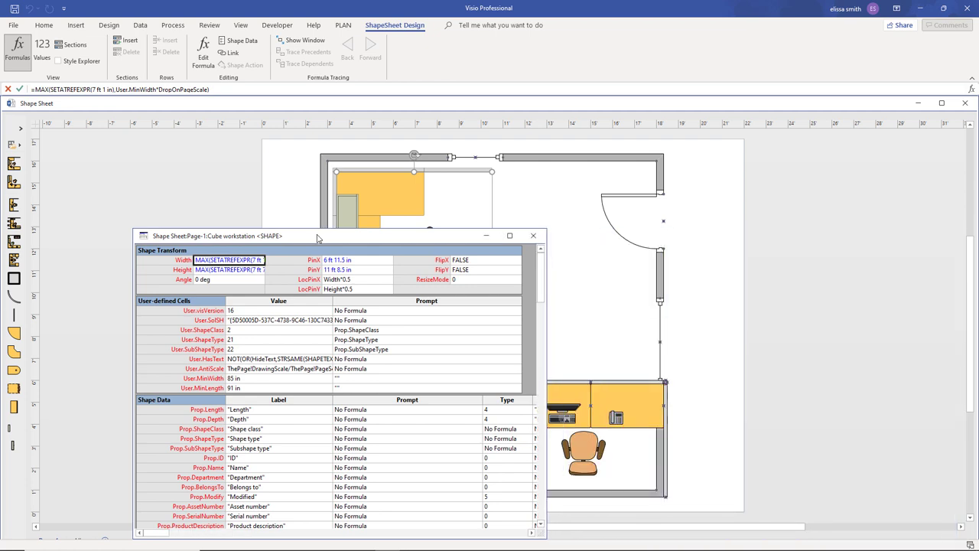
pyautogui.moveTo(387, 235)
pyautogui.mouseDown()
pyautogui.moveTo(808, 149)
pyautogui.moveTo(765, 125)
pyautogui.moveTo(706, 117)
pyautogui.mouseUp()
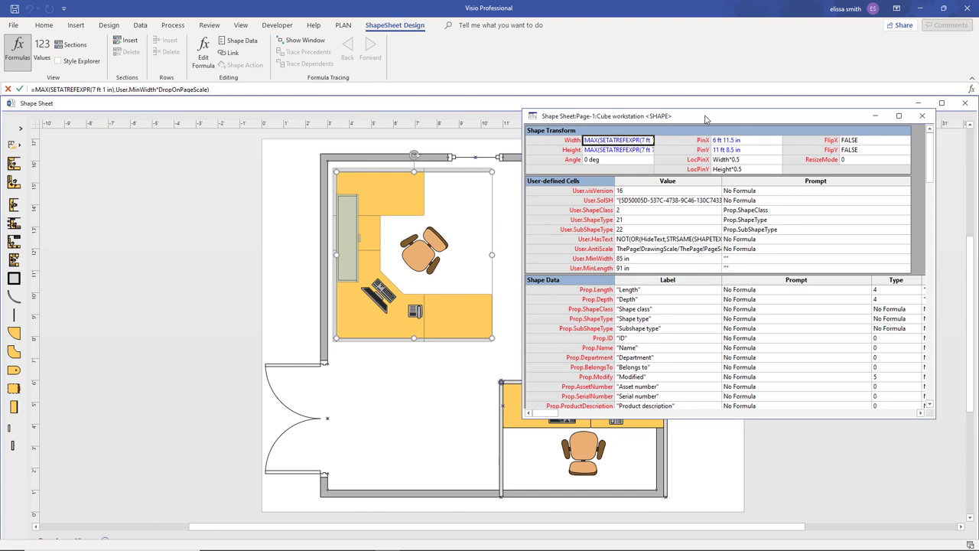
pyautogui.click(653, 357)
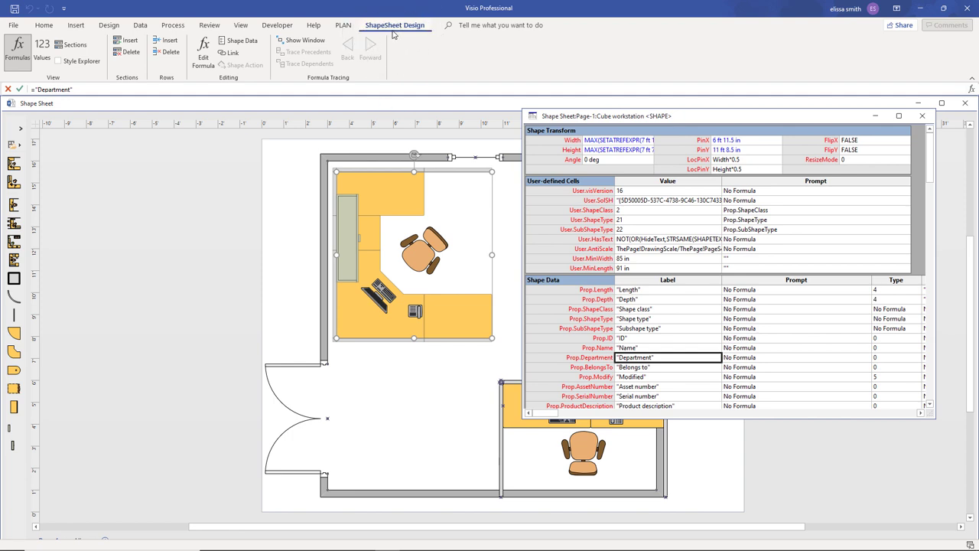
pyautogui.click(87, 90)
pyautogui.click(87, 90)
pyautogui.click(922, 115)
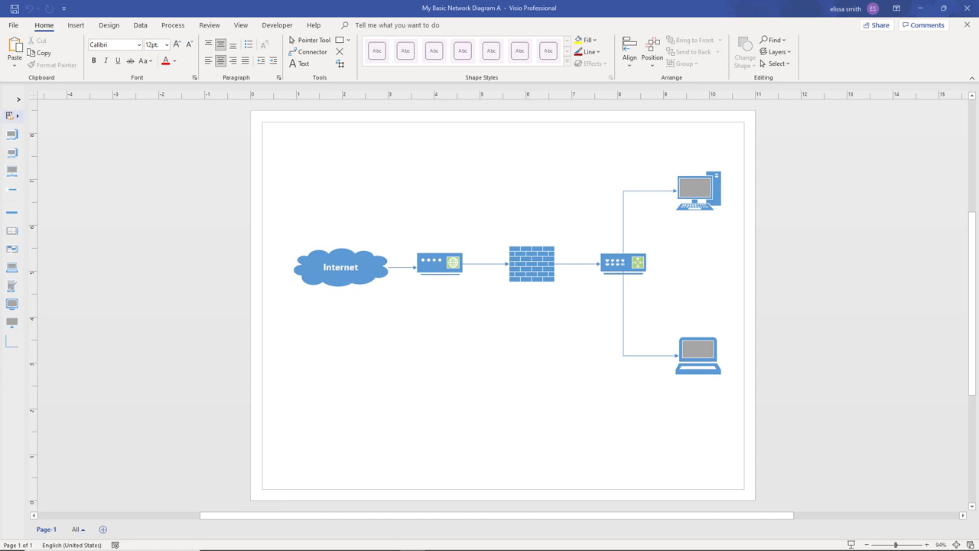
# - Preview printing the network diagram with all pages and landscape orientation
pyautogui.click(13, 25)
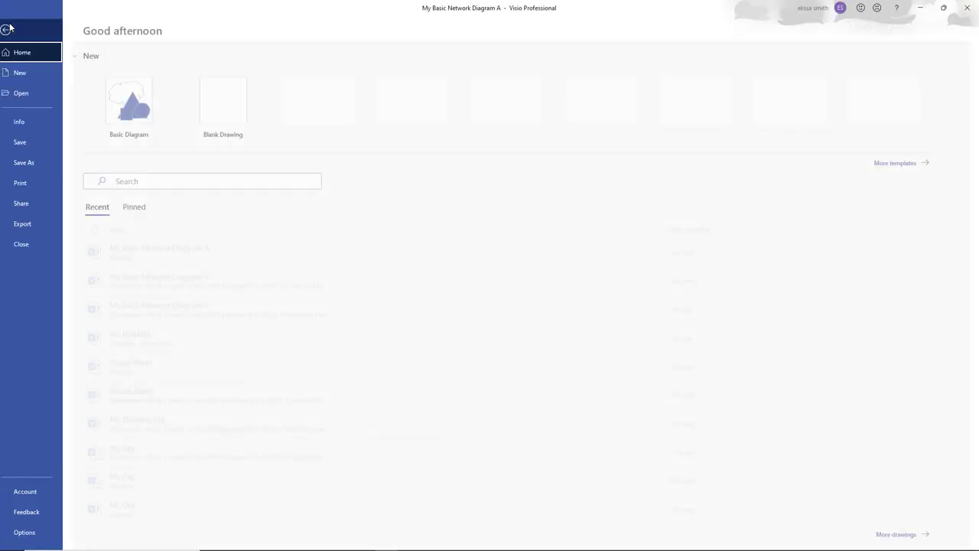
pyautogui.click(37, 183)
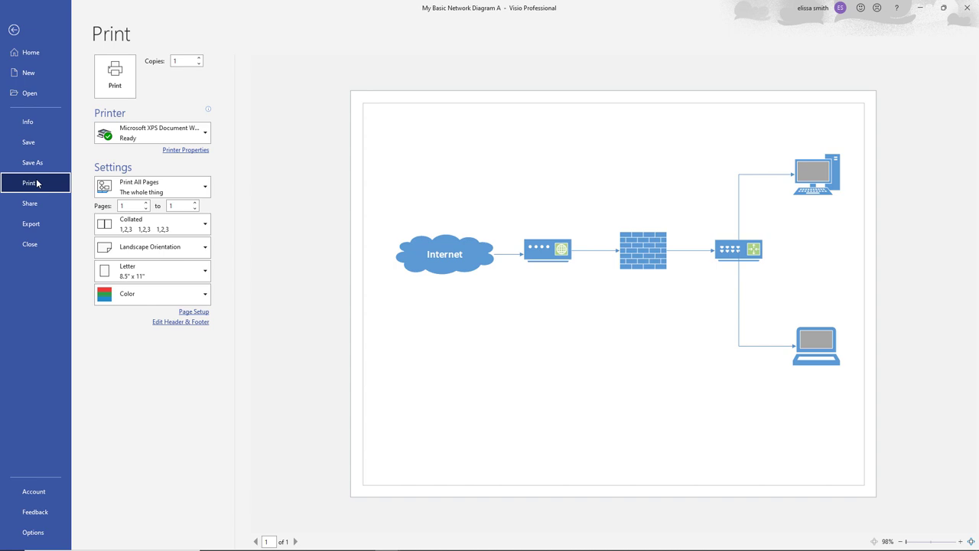
pyautogui.click(160, 192)
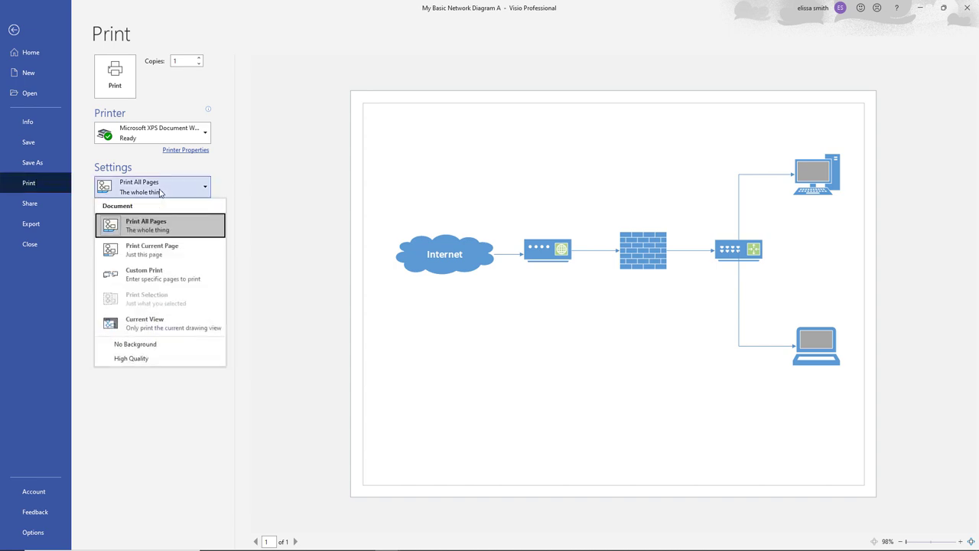
pyautogui.click(160, 192)
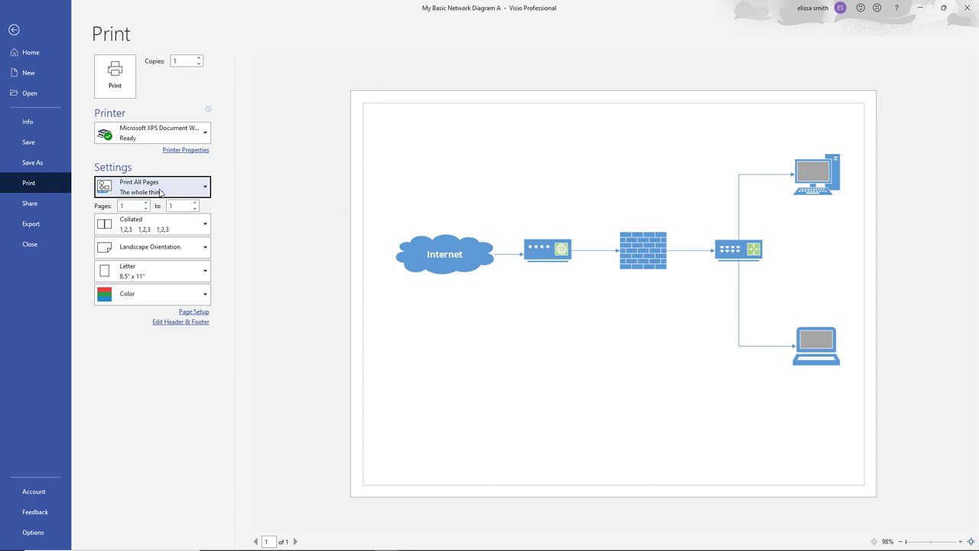
pyautogui.click(165, 247)
pyautogui.press('Escape')
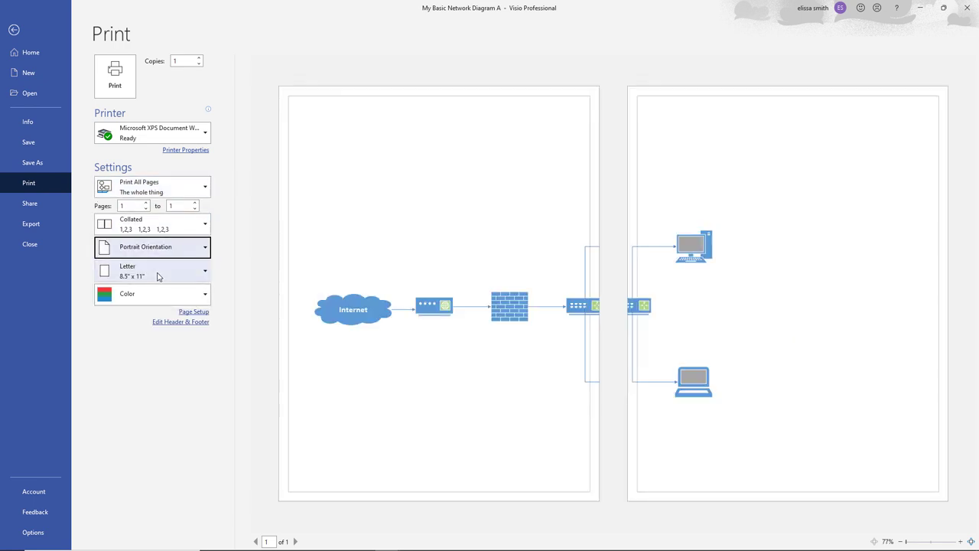
pyautogui.click(157, 246)
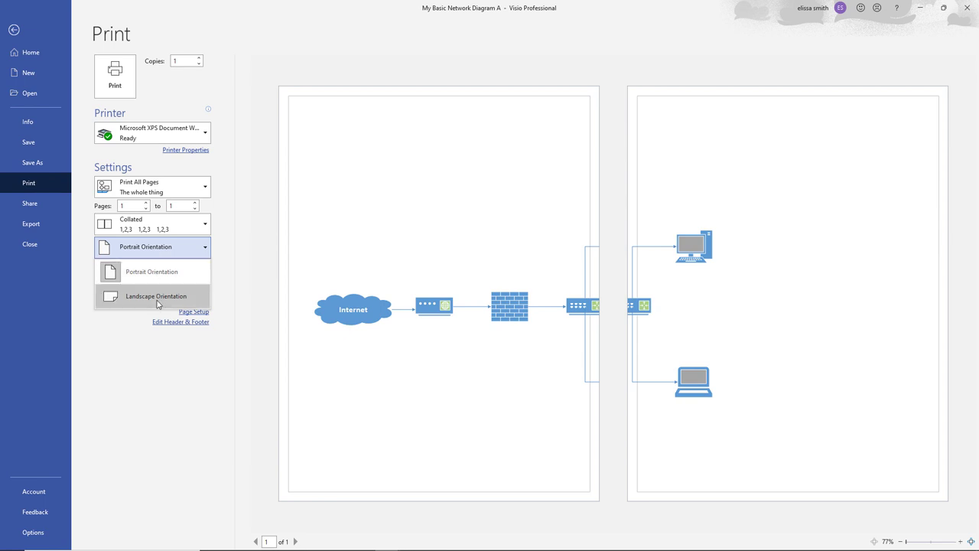
pyautogui.click(158, 297)
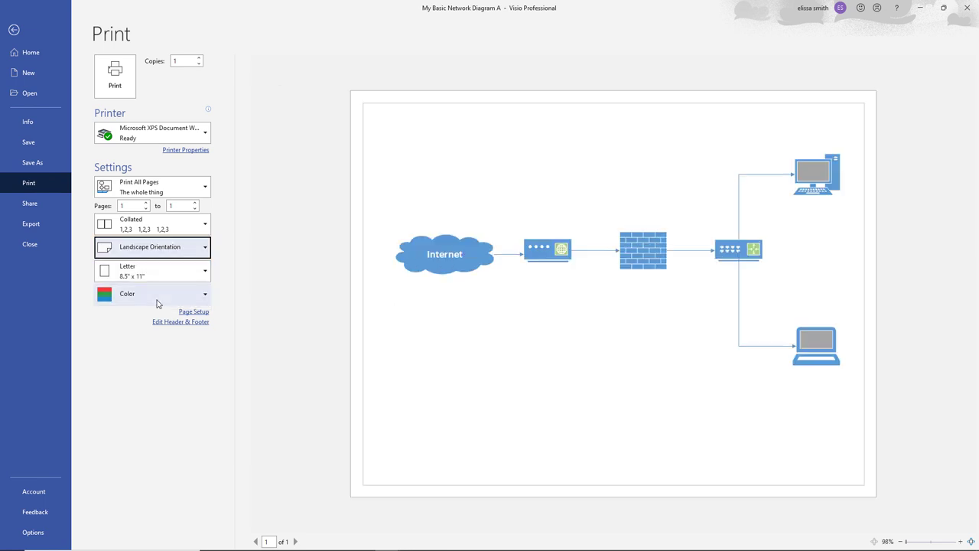
# - Insert a page number into the left header, then delete it so the header stays empty
pyautogui.click(170, 323)
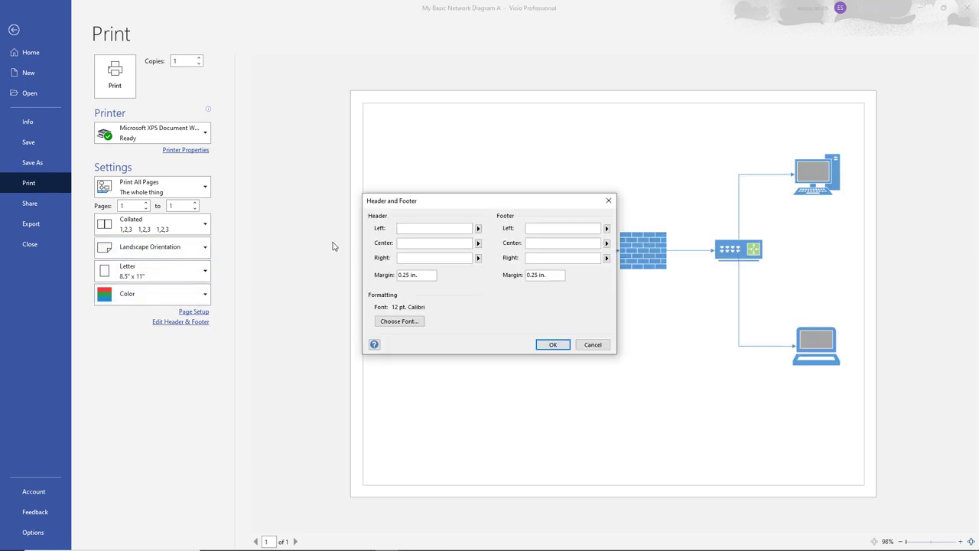
pyautogui.click(478, 229)
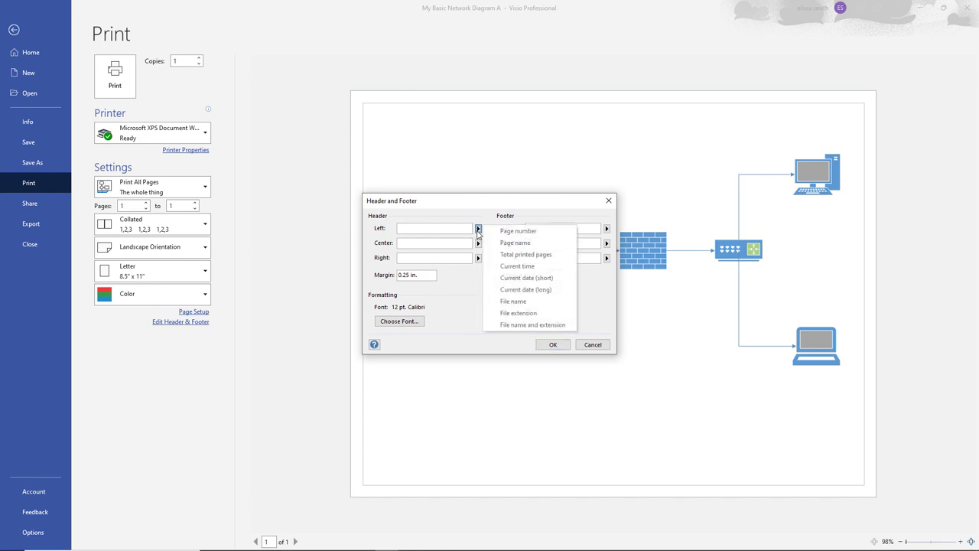
pyautogui.click(507, 233)
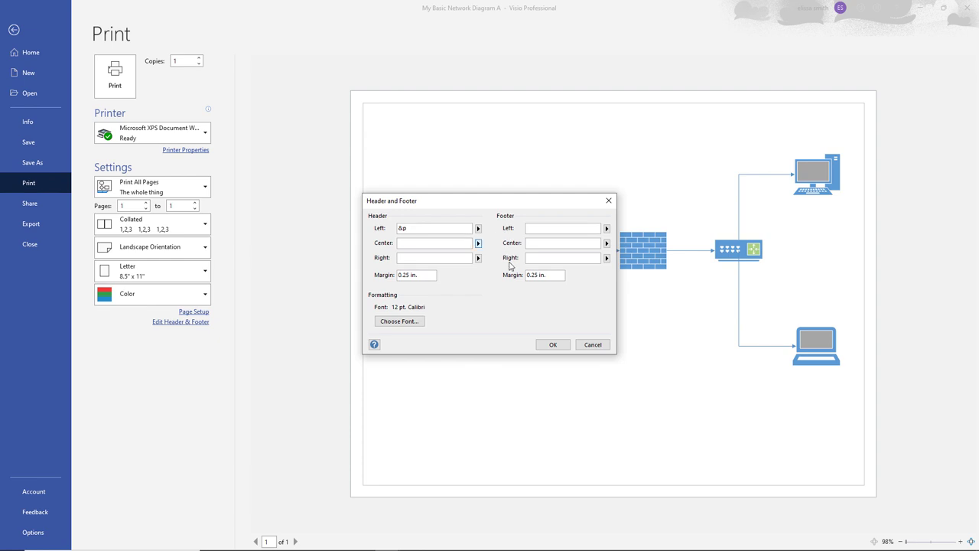
pyautogui.moveTo(420, 228); pyautogui.dragTo(374, 230)
pyautogui.press('Delete')
pyautogui.click(552, 345)
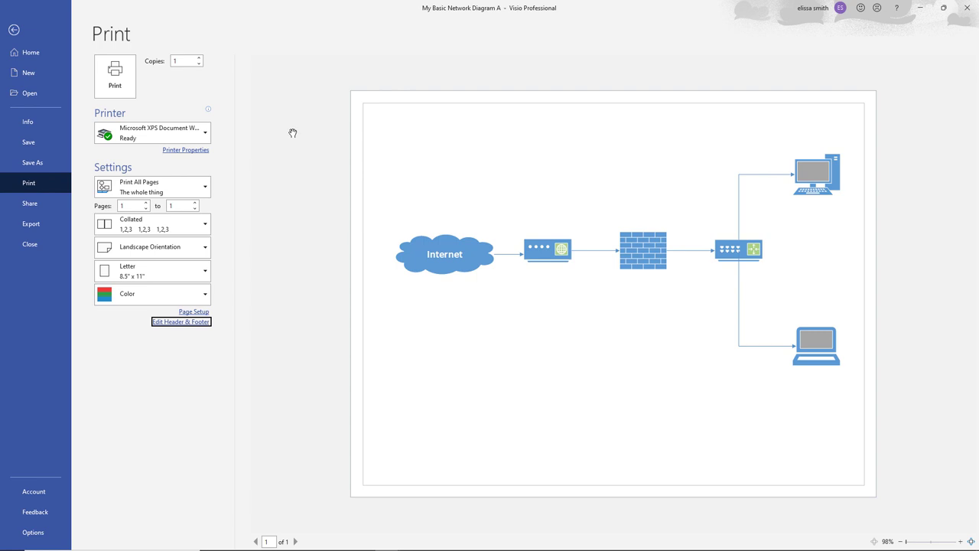
# - Keep colour printing and return to the network diagram
pyautogui.click(114, 79)
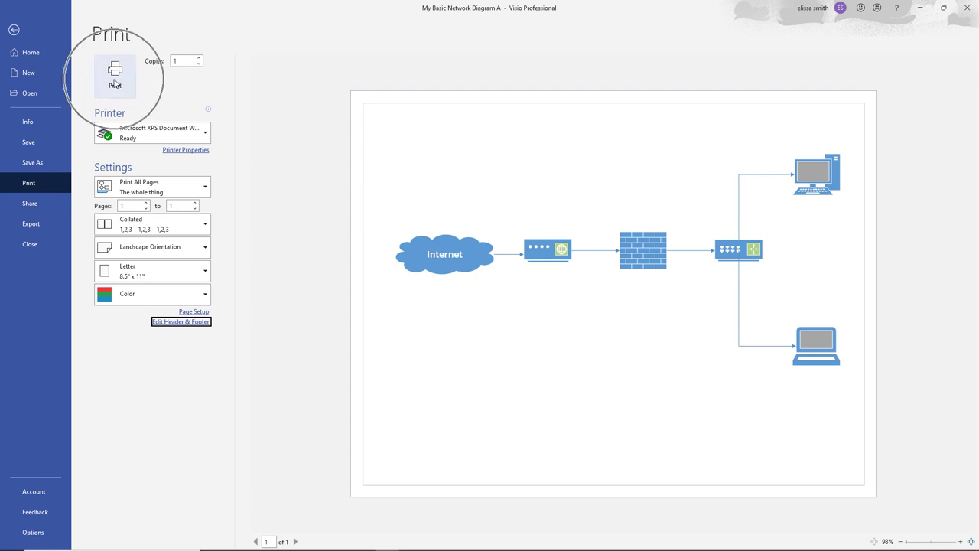
pyautogui.click(152, 294)
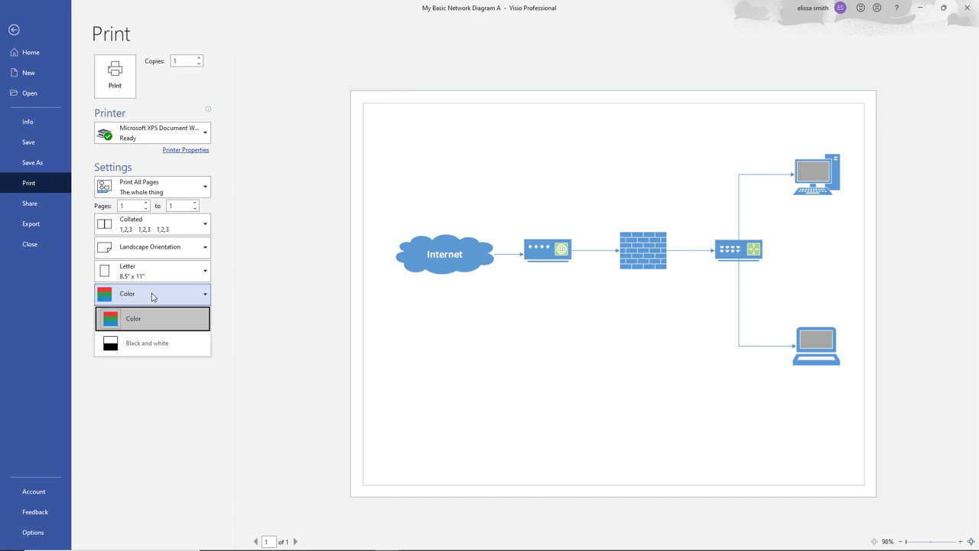
pyautogui.click(152, 297)
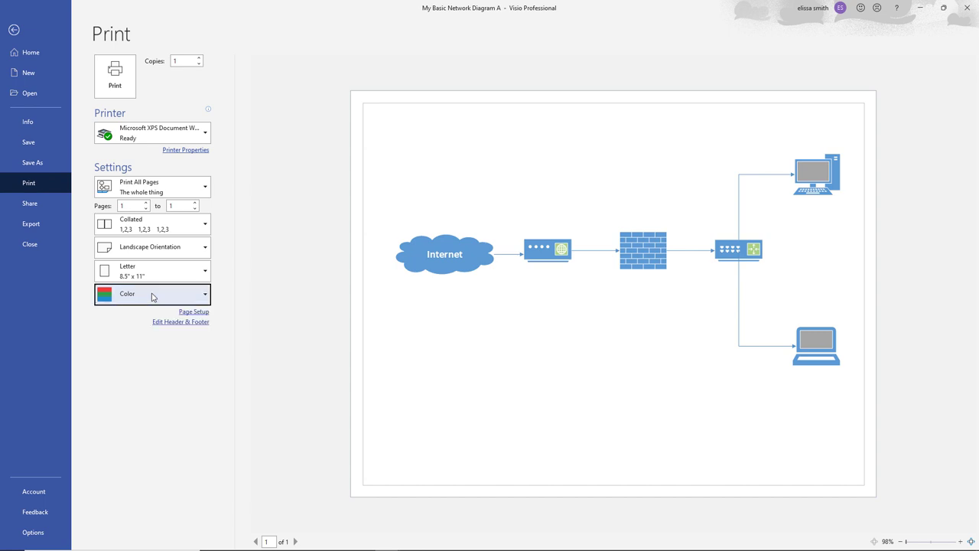
pyautogui.click(14, 30)
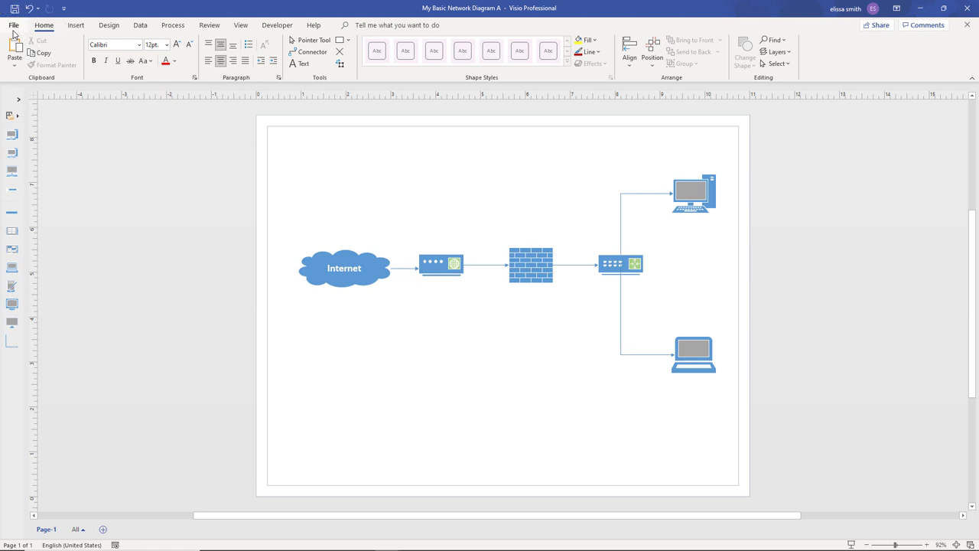
# - Save the diagram to OneDrive Documents under the name 'My Basic Network Diagram A'
pyautogui.click(13, 26)
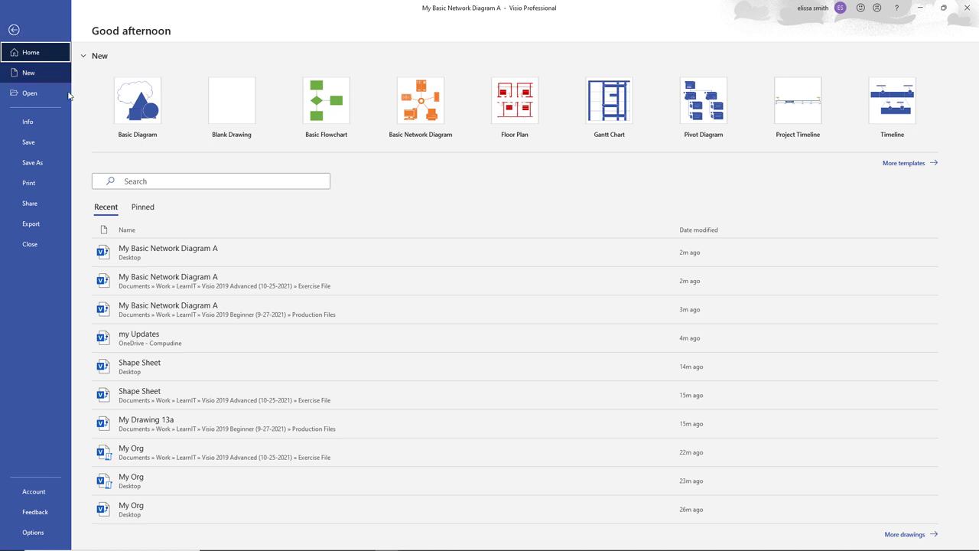
pyautogui.click(44, 160)
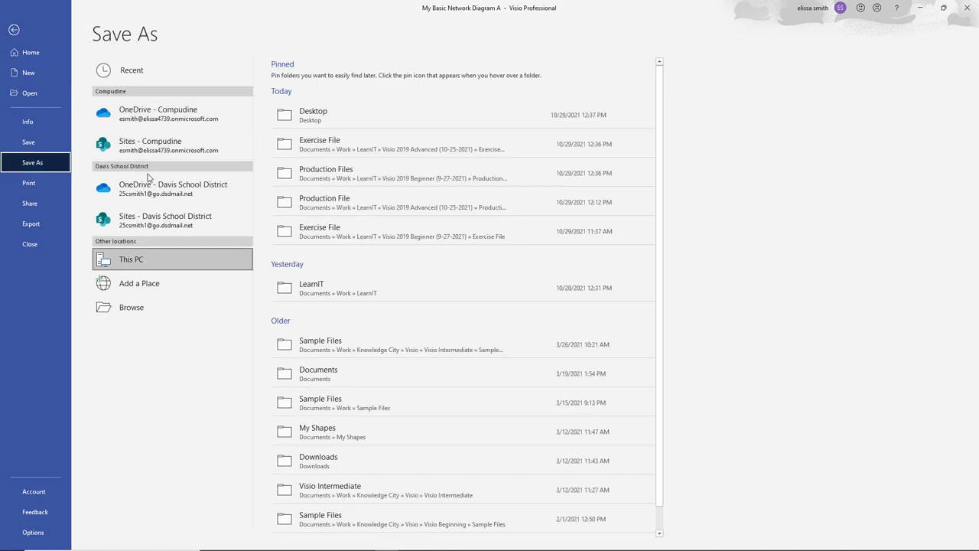
pyautogui.click(155, 122)
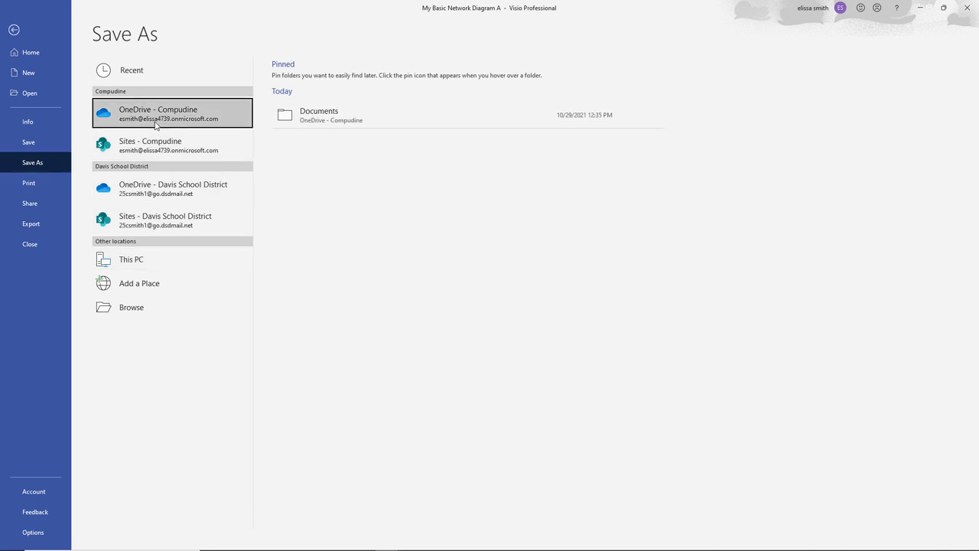
pyautogui.click(332, 121)
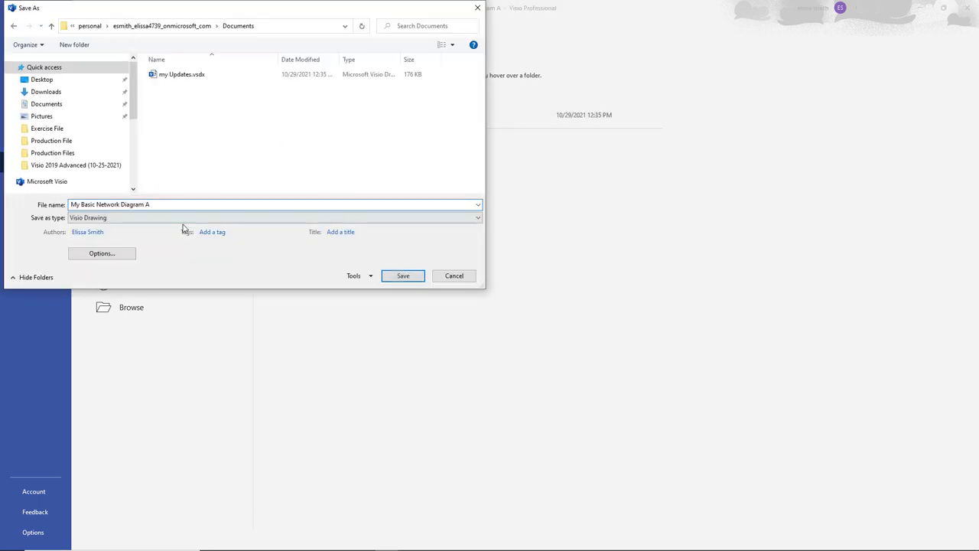
pyautogui.click(160, 205)
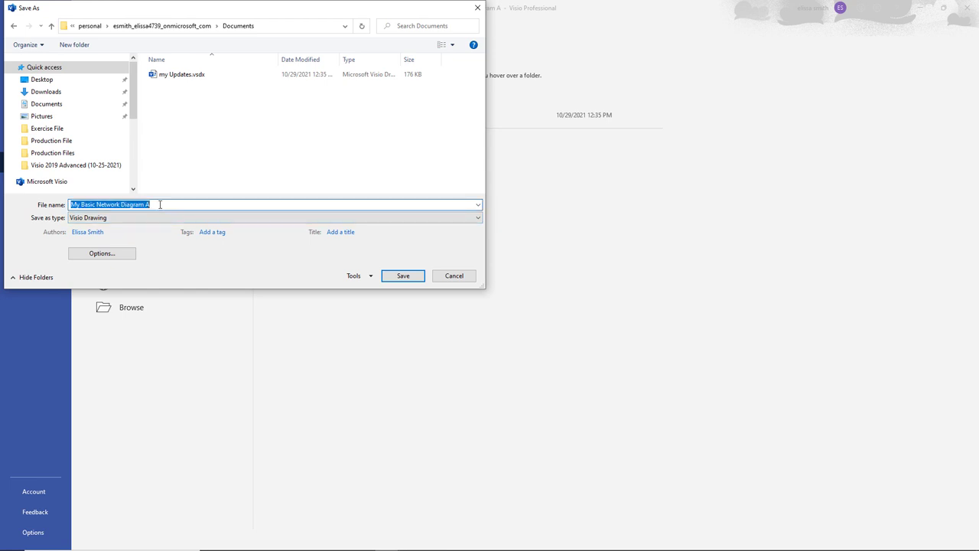
pyautogui.click(162, 204)
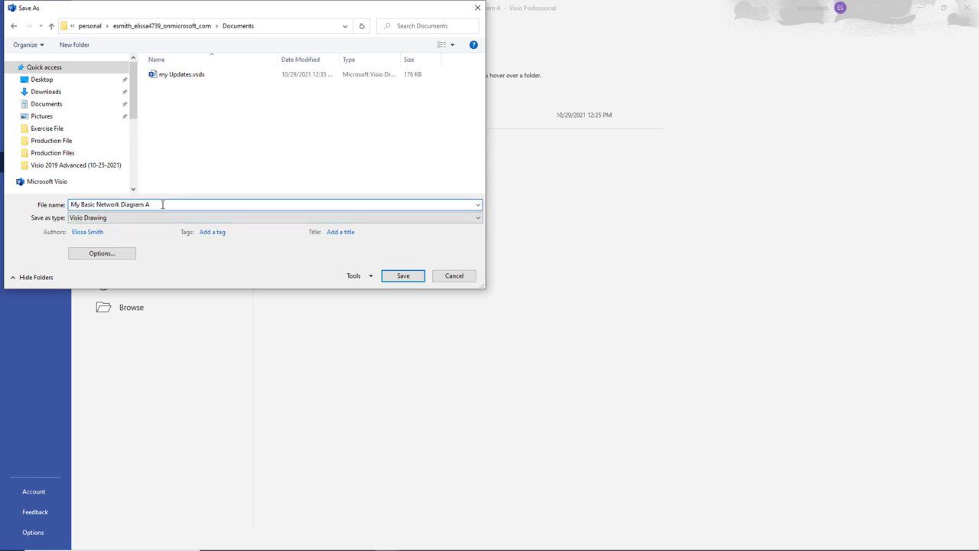
pyautogui.click(403, 278)
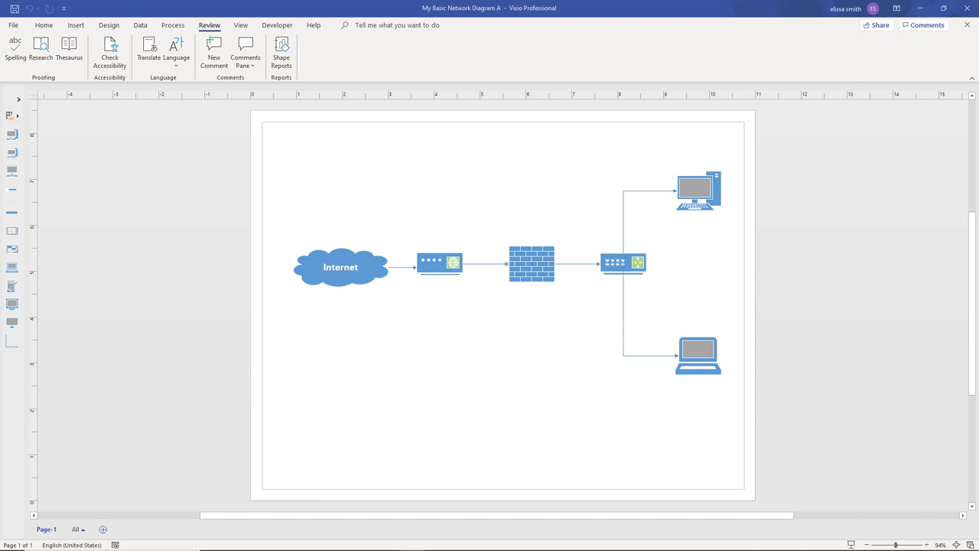
pyautogui.click(208, 29)
pyautogui.click(61, 78)
pyautogui.click(66, 52)
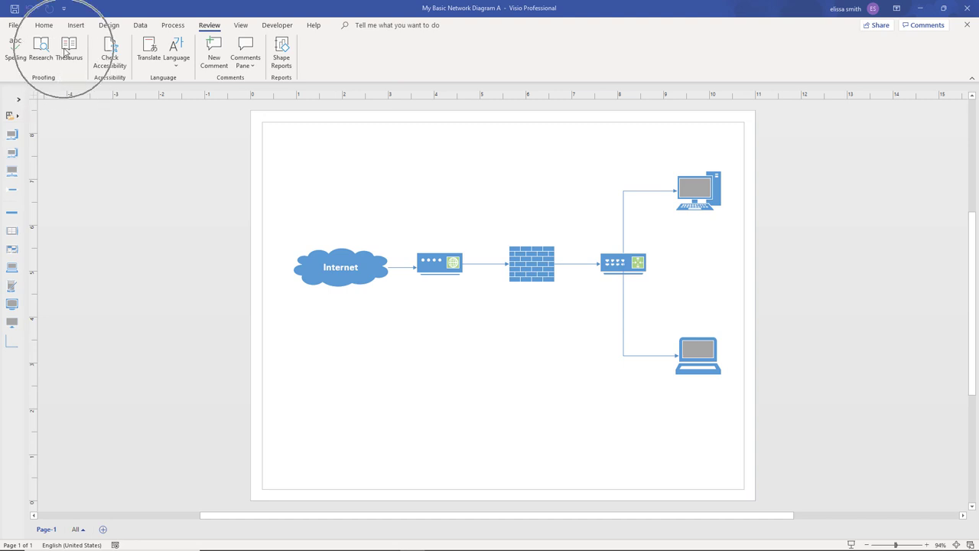
pyautogui.click(66, 52)
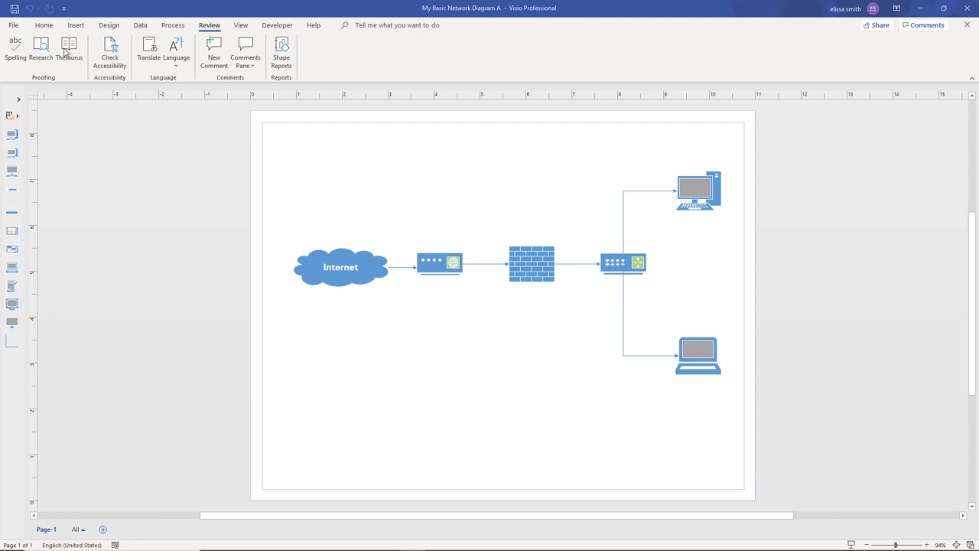
pyautogui.click(109, 60)
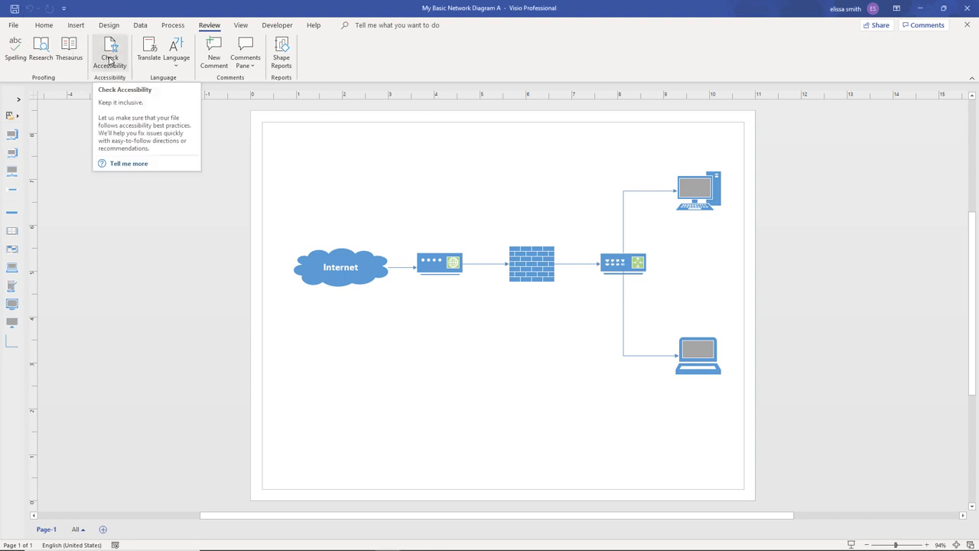
pyautogui.click(110, 60)
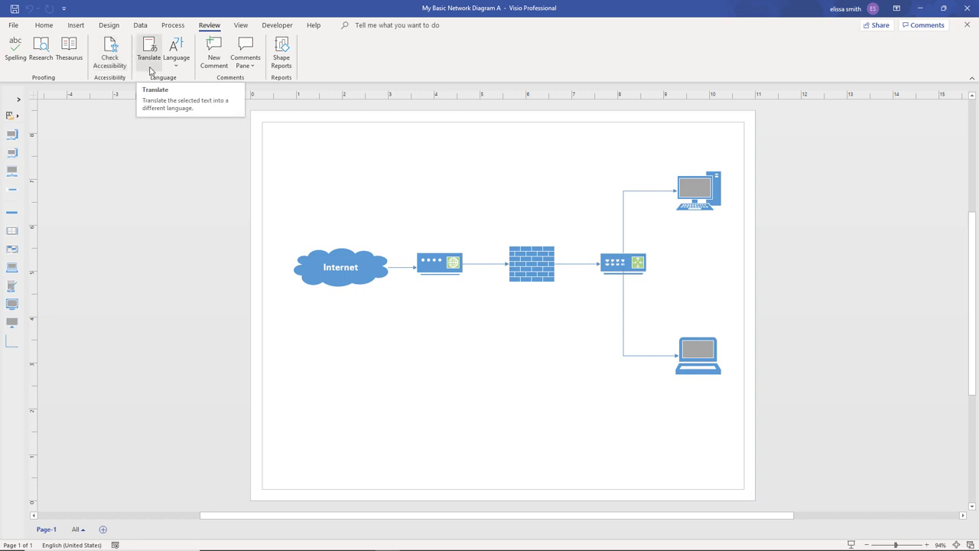
# - Run the Inventory shape report and output it as an Excel workbook
pyautogui.click(283, 61)
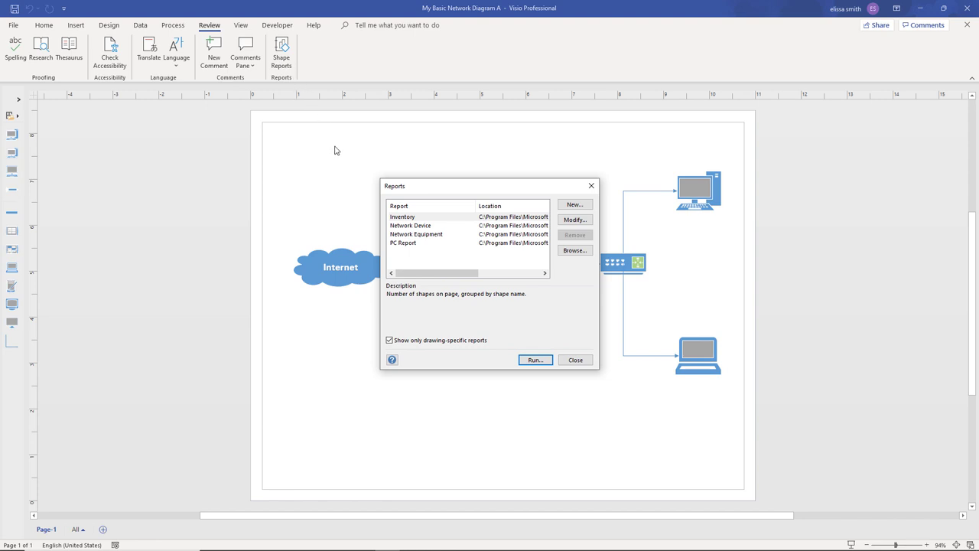
pyautogui.click(404, 219)
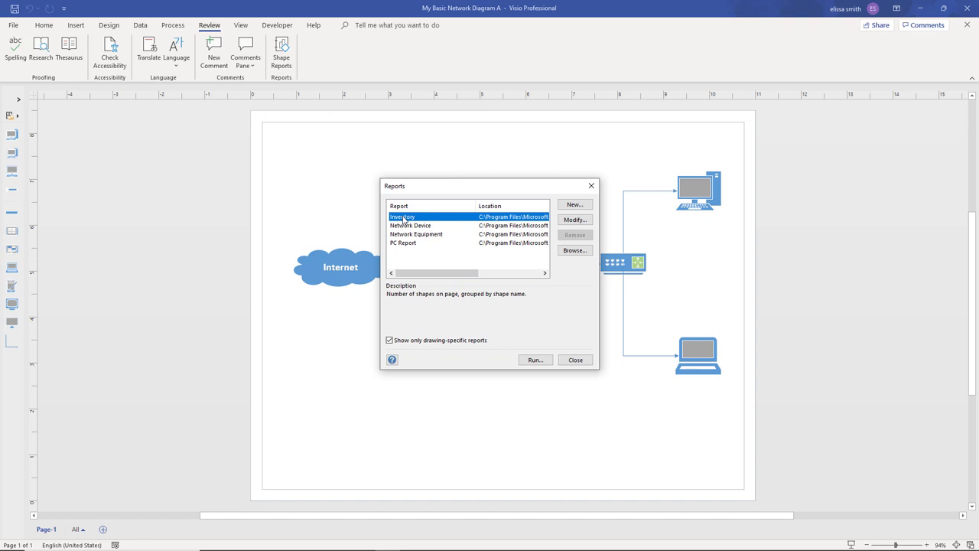
pyautogui.click(403, 219)
pyautogui.click(530, 361)
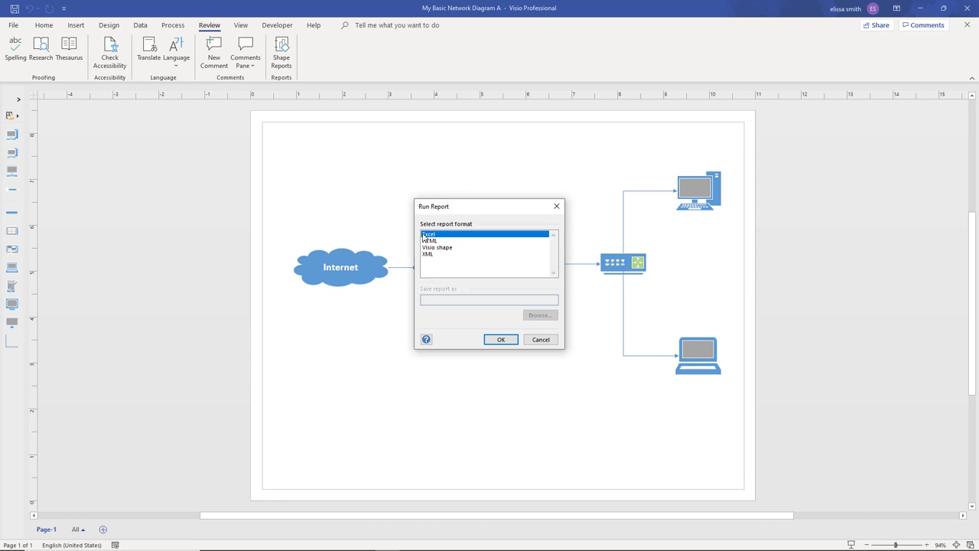
pyautogui.click(497, 339)
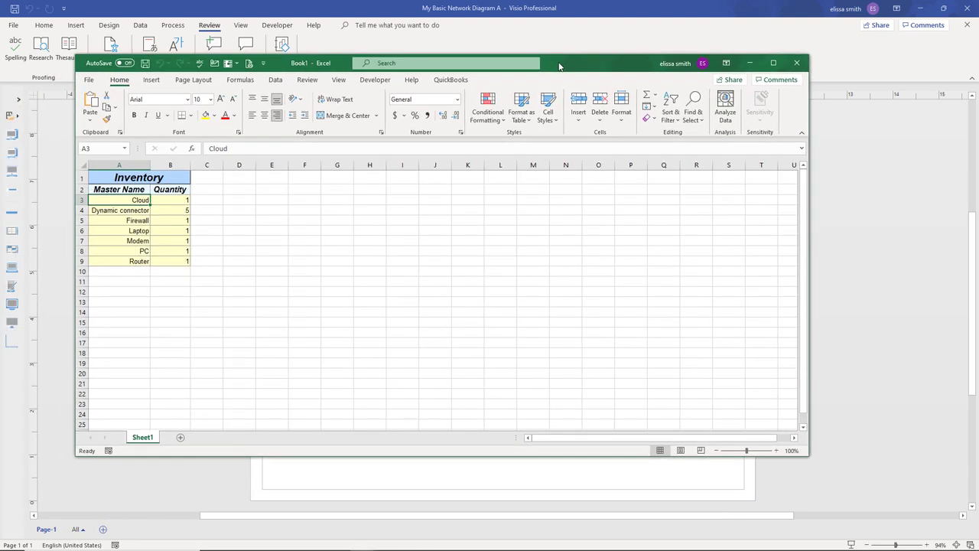
# - Maximize the Excel Inventory report window and click an empty cell off the data
pyautogui.click(774, 63)
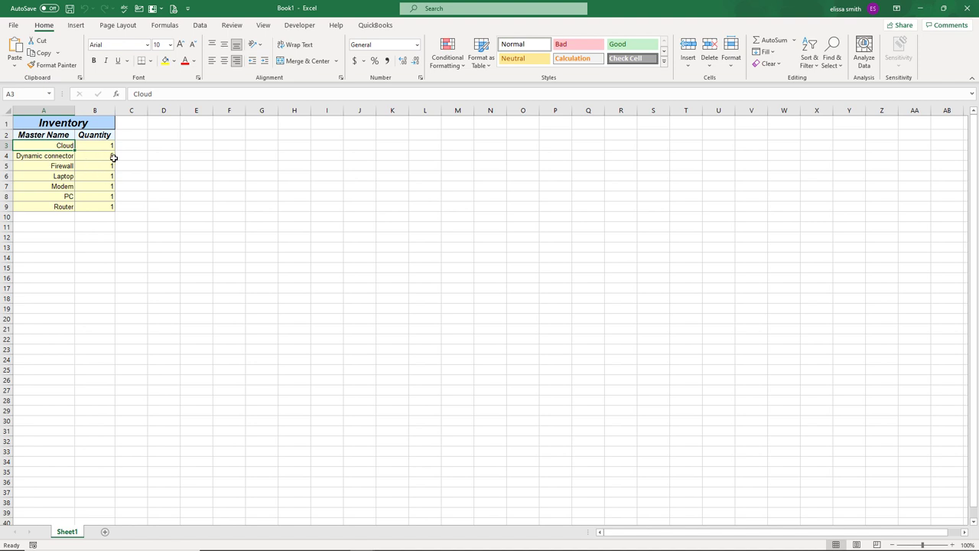
pyautogui.click(203, 203)
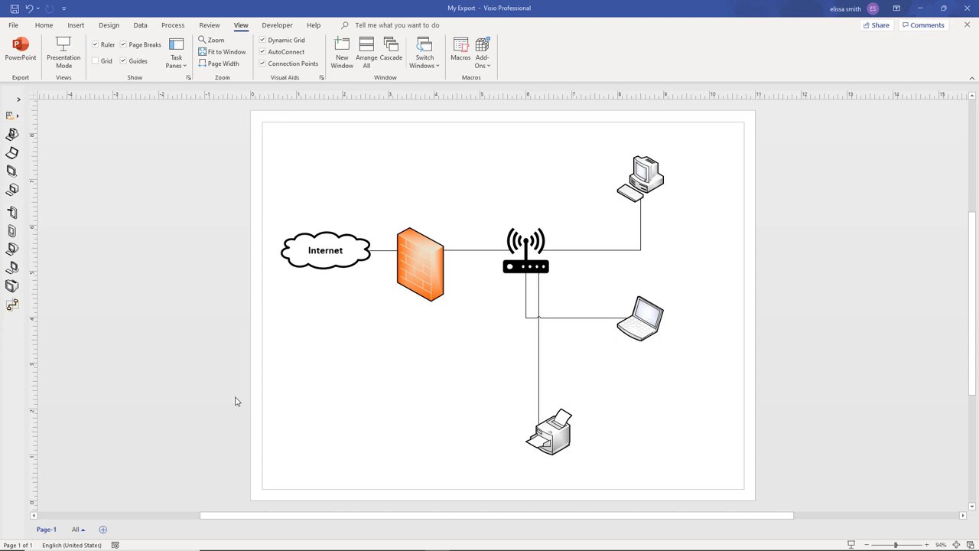
# - Create a Word document from the My Export drawing, review Export To Word settings, and export
pyautogui.click(14, 27)
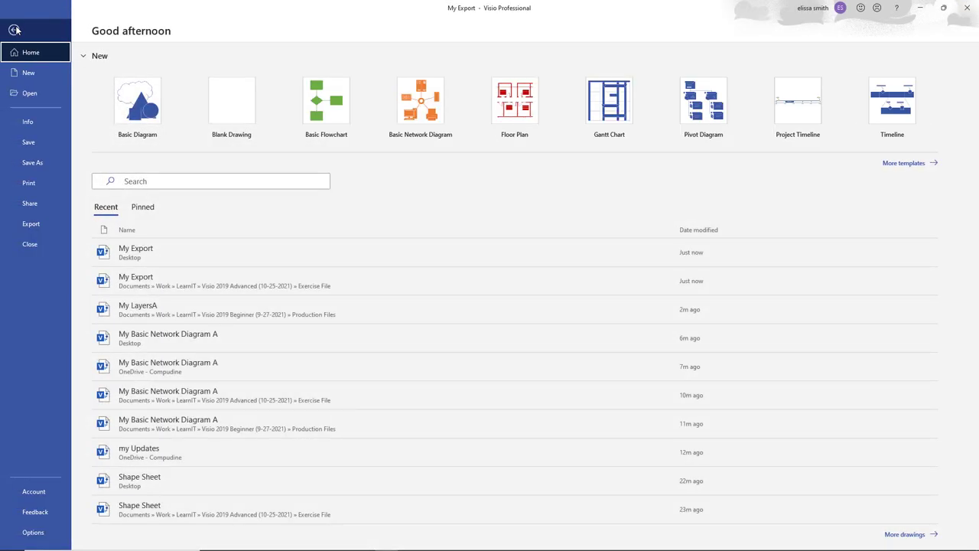
pyautogui.click(36, 224)
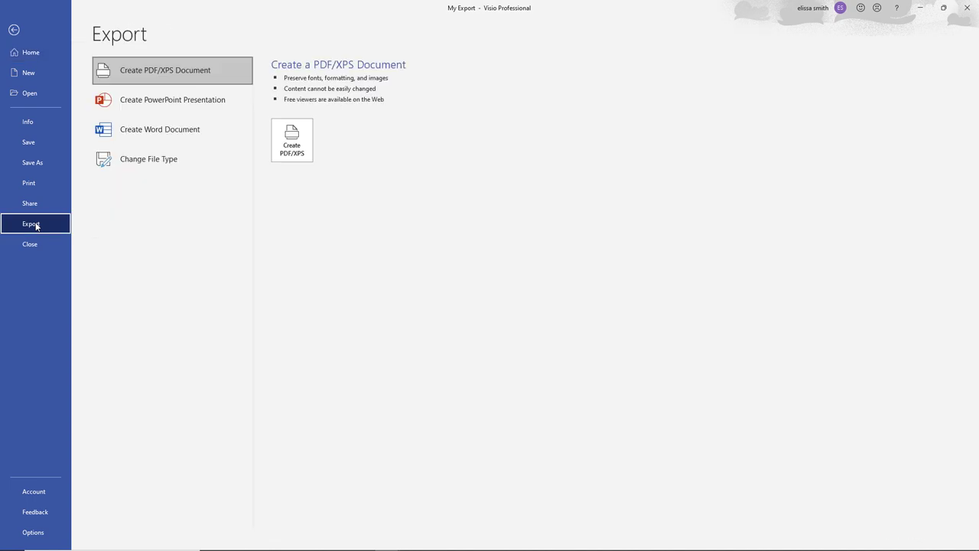
pyautogui.click(150, 134)
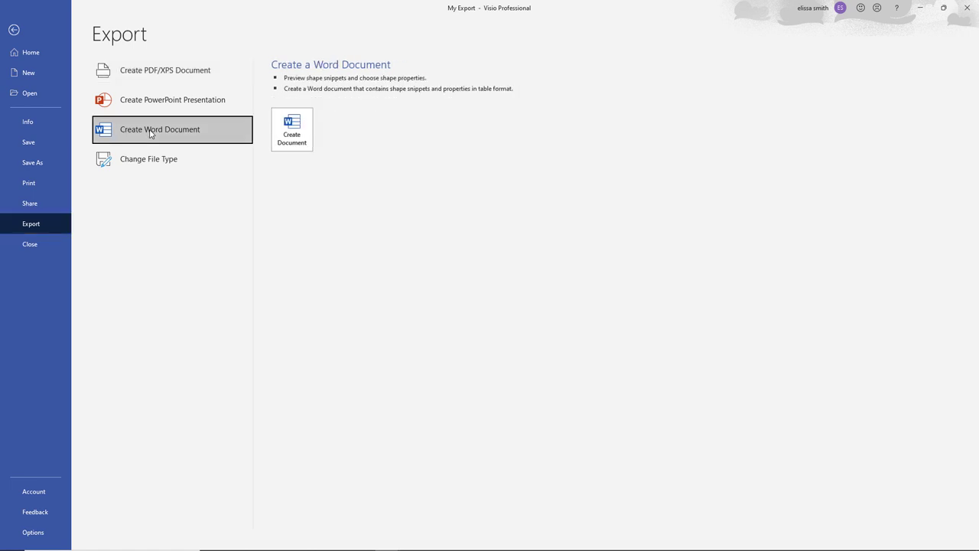
pyautogui.click(293, 132)
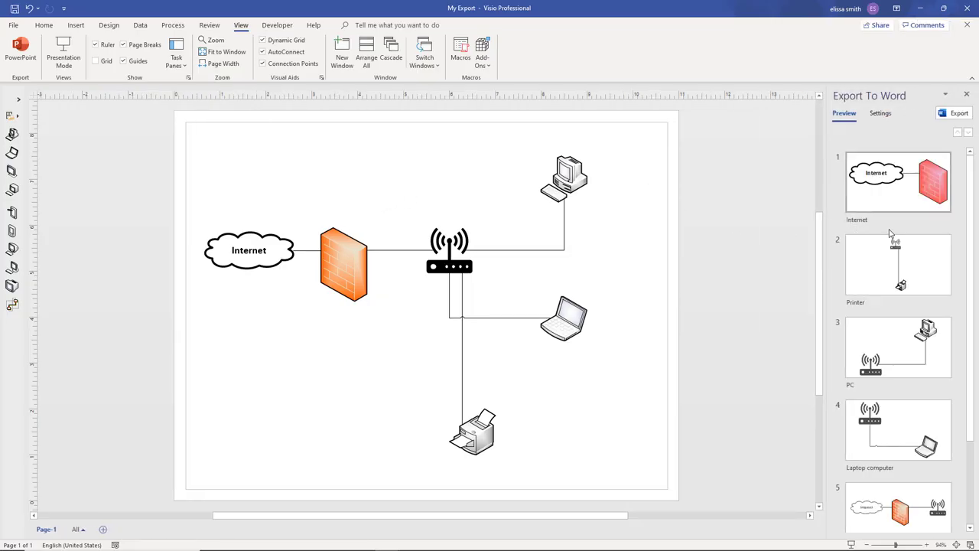
pyautogui.scroll(-1, 891, 233)
pyautogui.scroll(-3, 890, 234)
pyautogui.scroll(5, 890, 233)
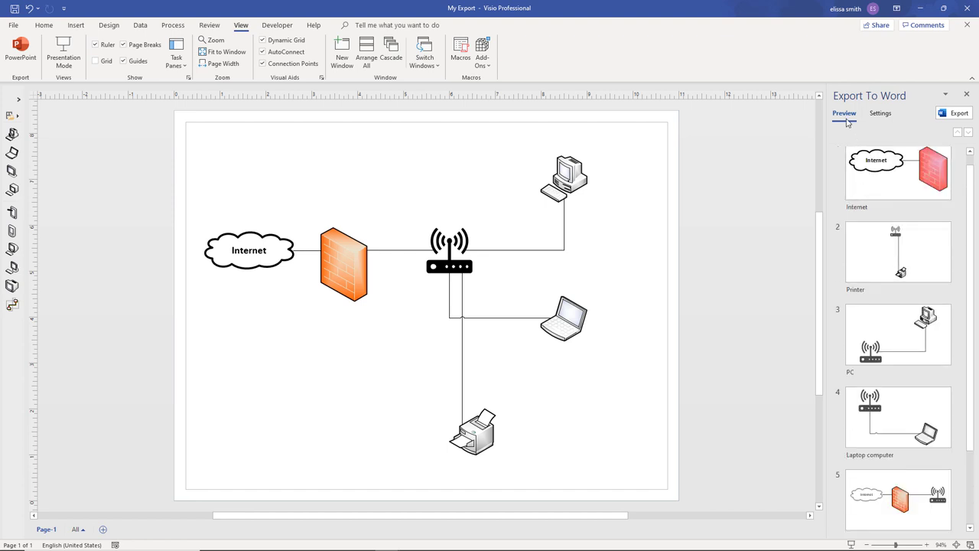
pyautogui.click(881, 115)
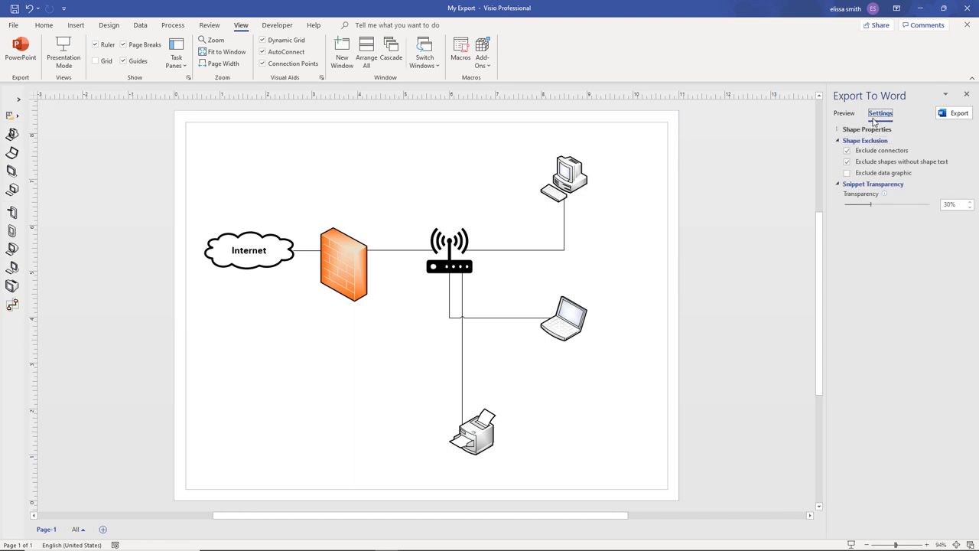
pyautogui.click(956, 116)
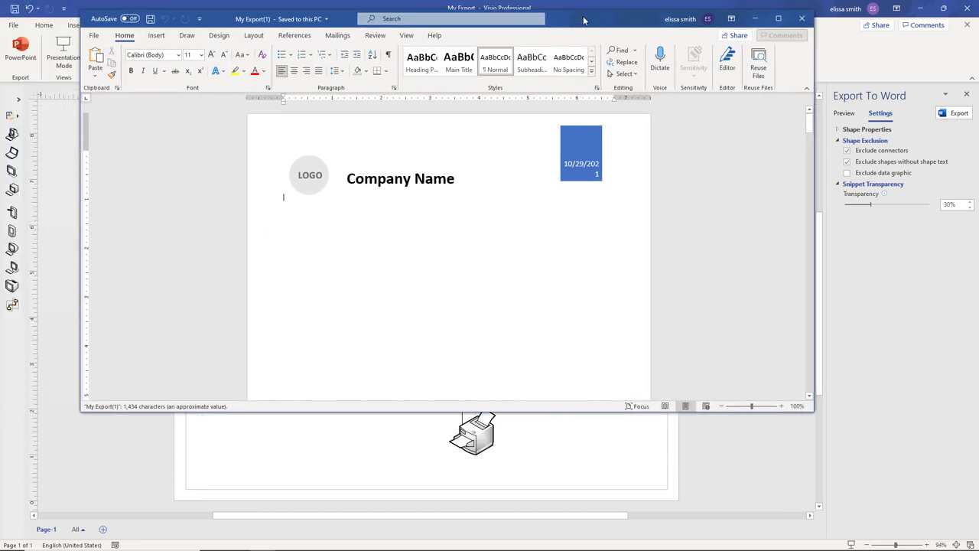
# - Maximize the exported Word report and scroll through it, selecting the overview diagram picture
pyautogui.click(799, 14)
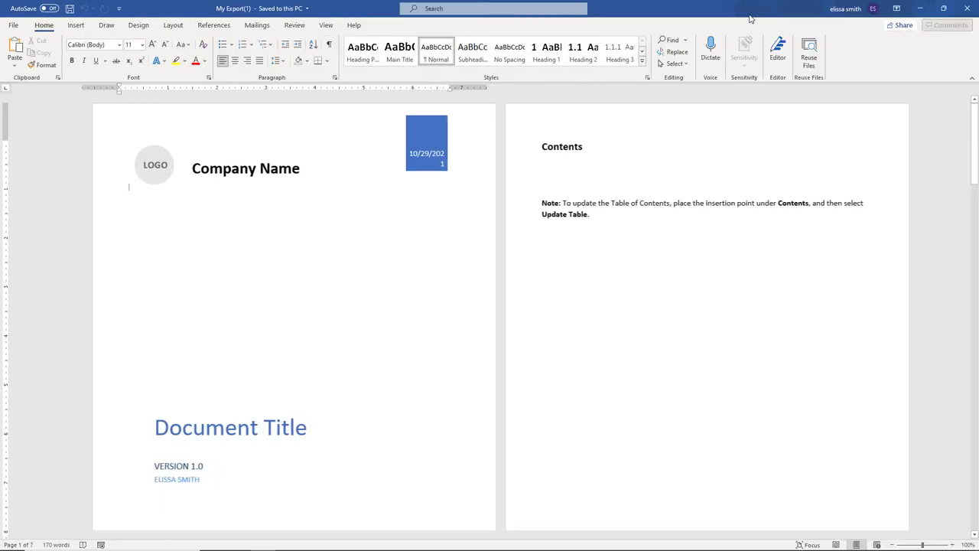
pyautogui.scroll(-5, 238, 180)
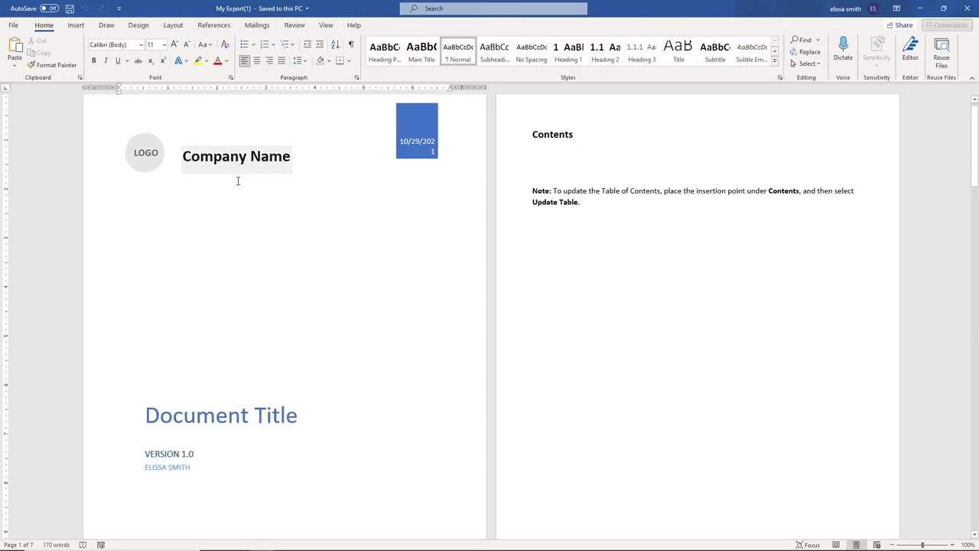
pyautogui.scroll(-12, 238, 180)
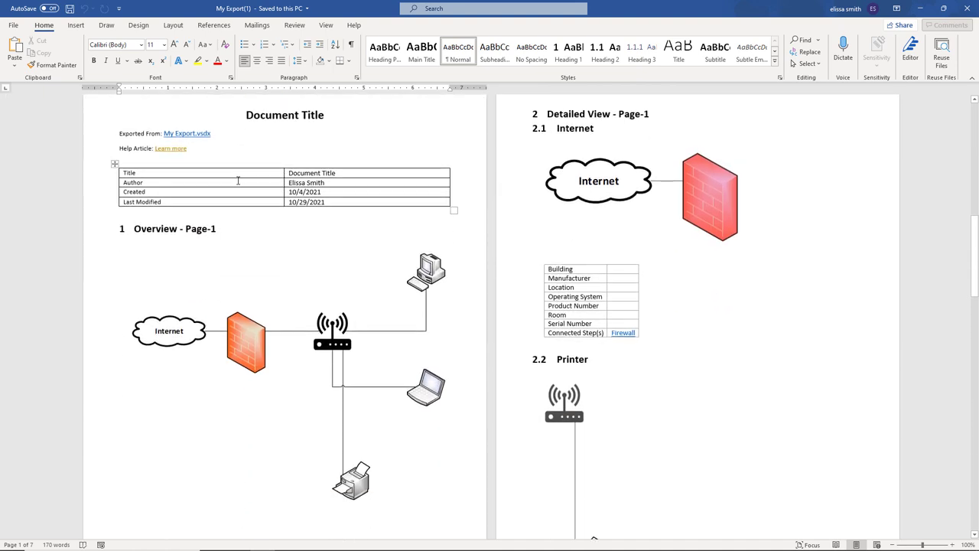
pyautogui.click(249, 300)
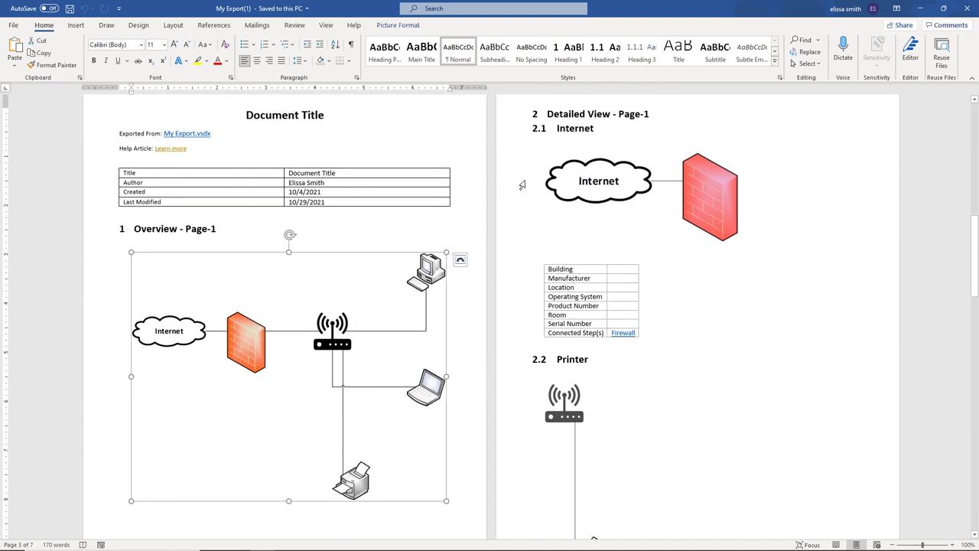
pyautogui.scroll(-15, 522, 186)
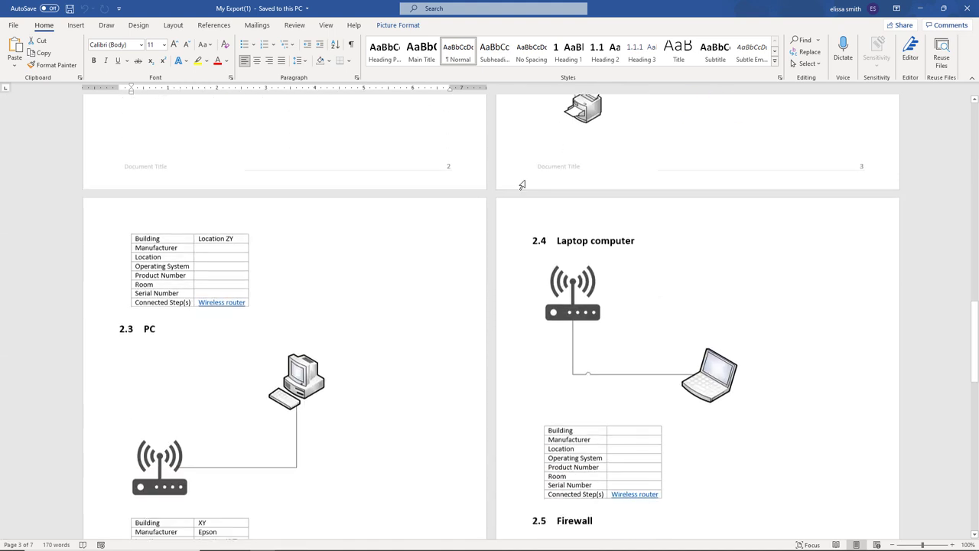
pyautogui.scroll(5, 522, 185)
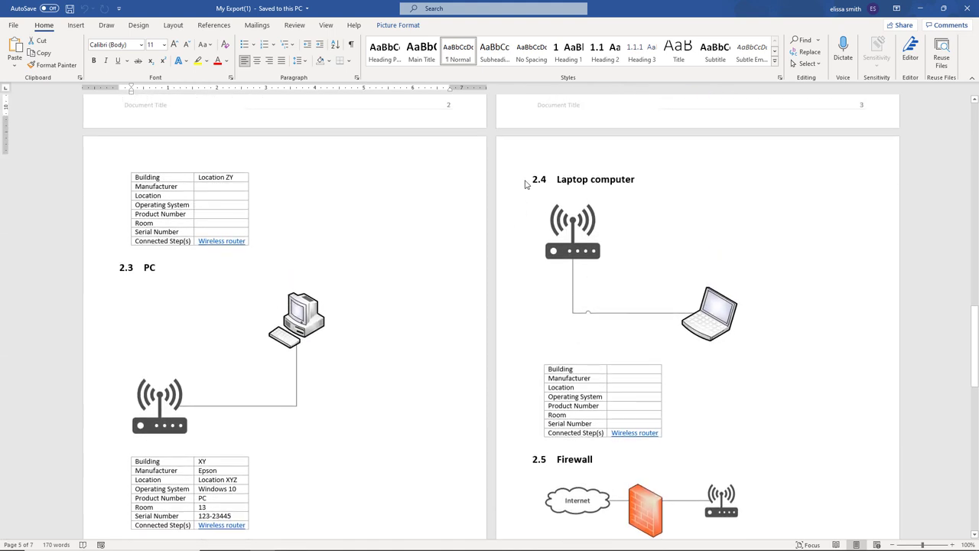
pyautogui.scroll(15, 521, 185)
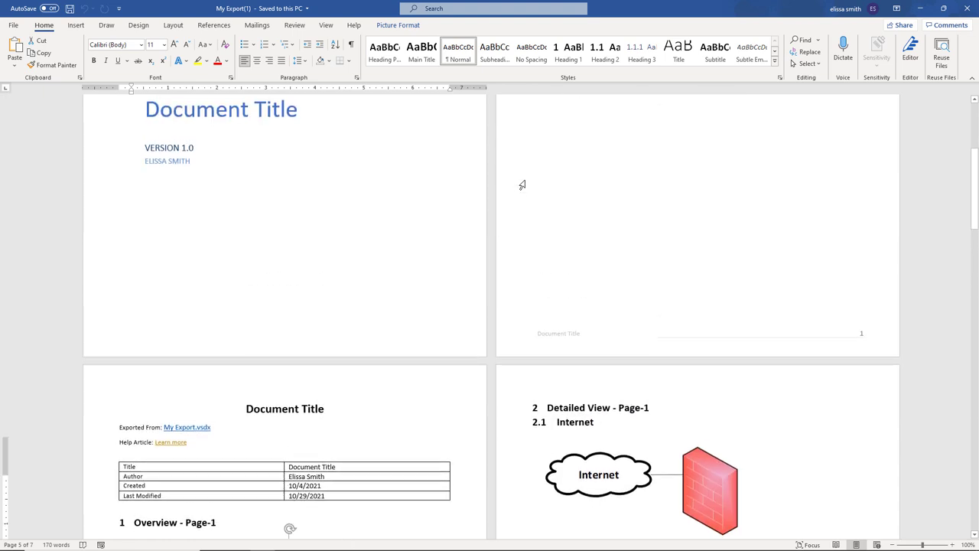
pyautogui.scroll(2, 522, 186)
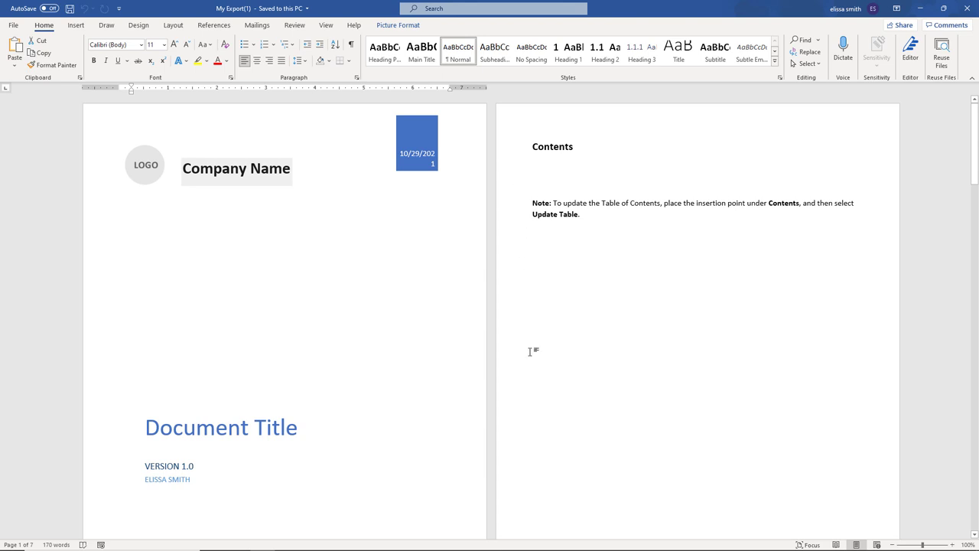
# - Return to the My Export drawing via the Visio taskbar thumbnail
pyautogui.moveTo(453, 547)
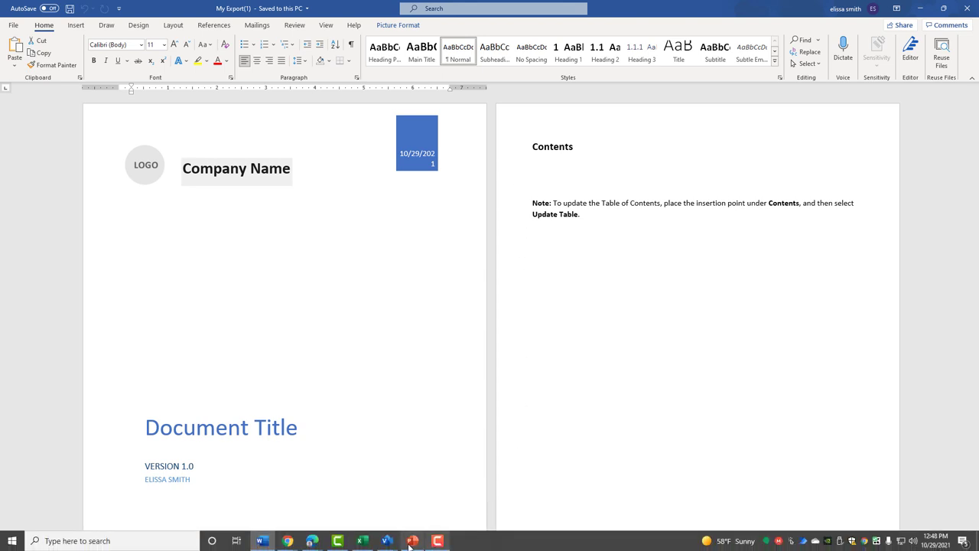
pyautogui.moveTo(386, 541)
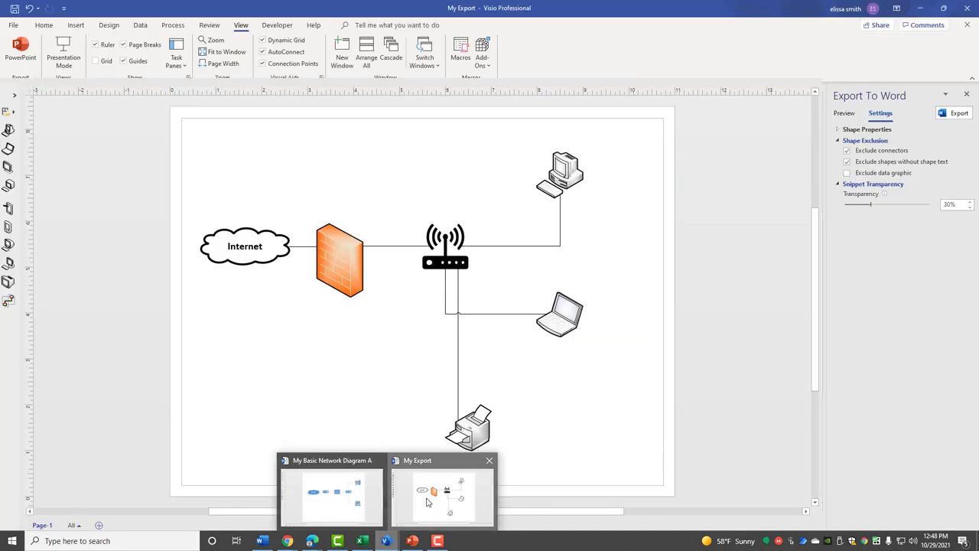
pyautogui.click(427, 502)
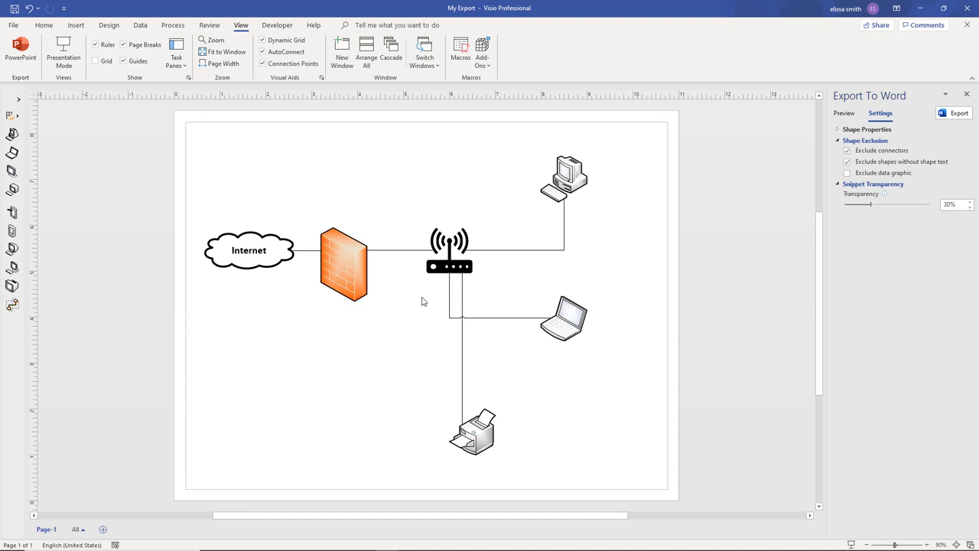
# - Export the drawing as JPEG 'My Export', keeping RGB colour in the output settings
pyautogui.click(13, 28)
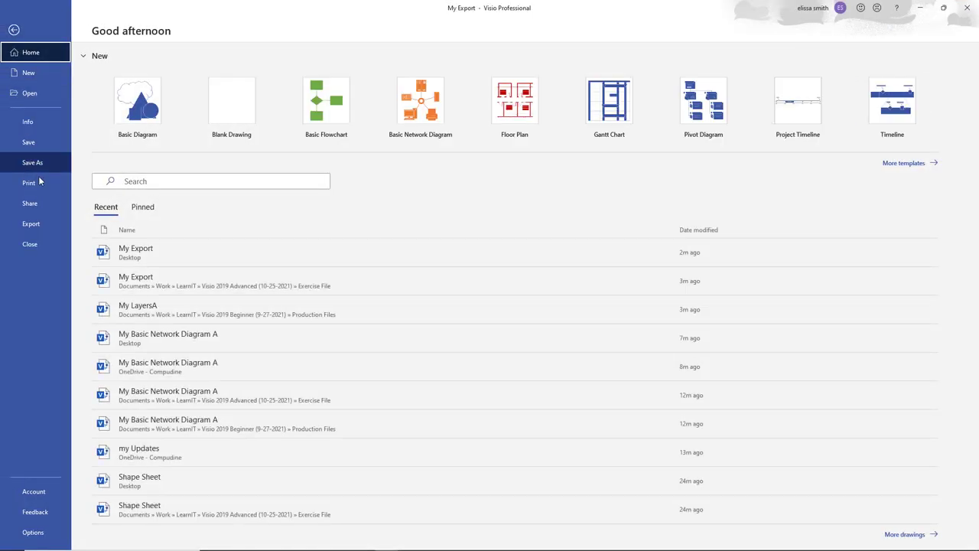
pyautogui.click(43, 224)
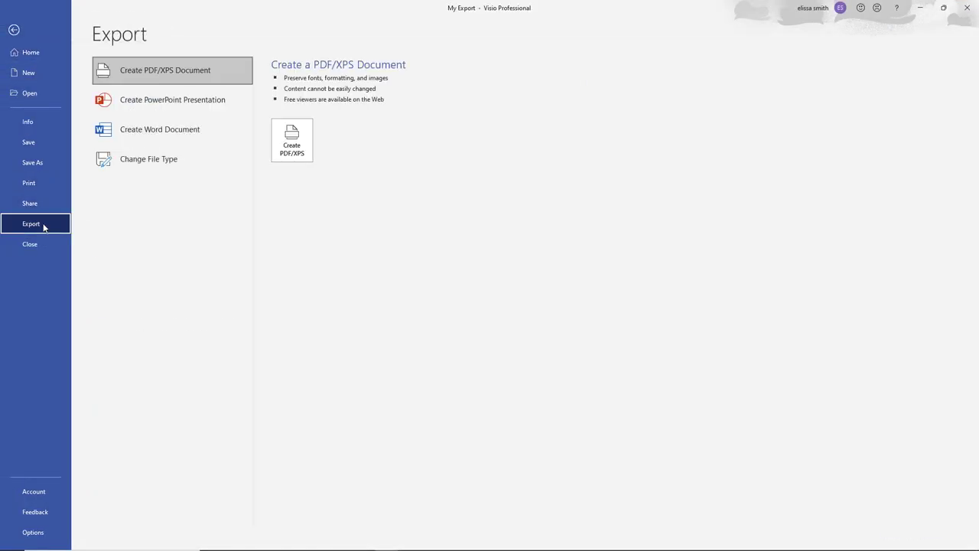
pyautogui.click(141, 161)
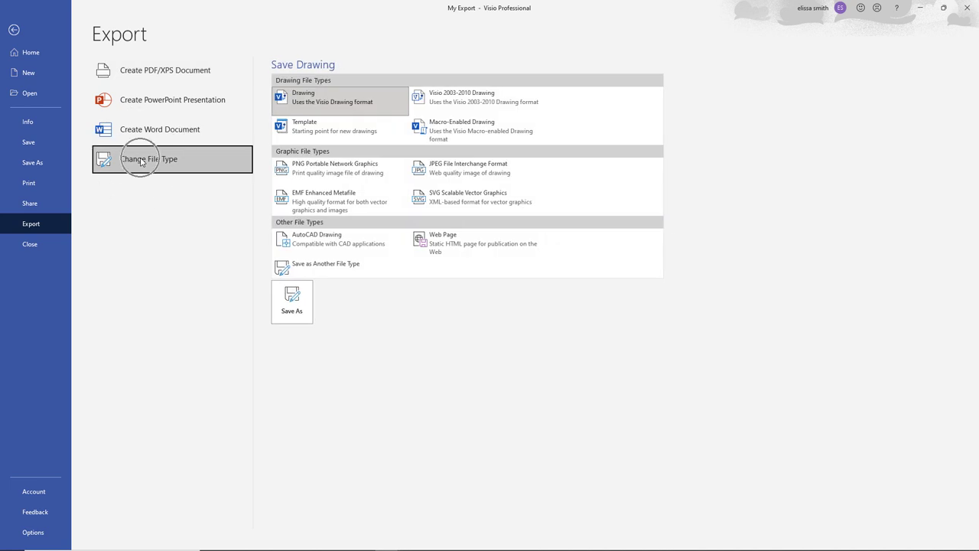
pyautogui.click(444, 171)
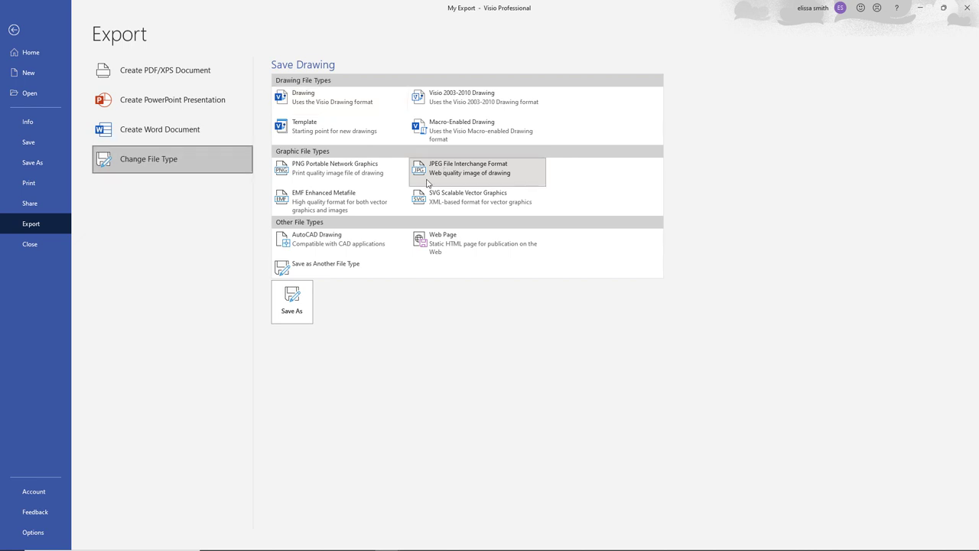
pyautogui.click(293, 300)
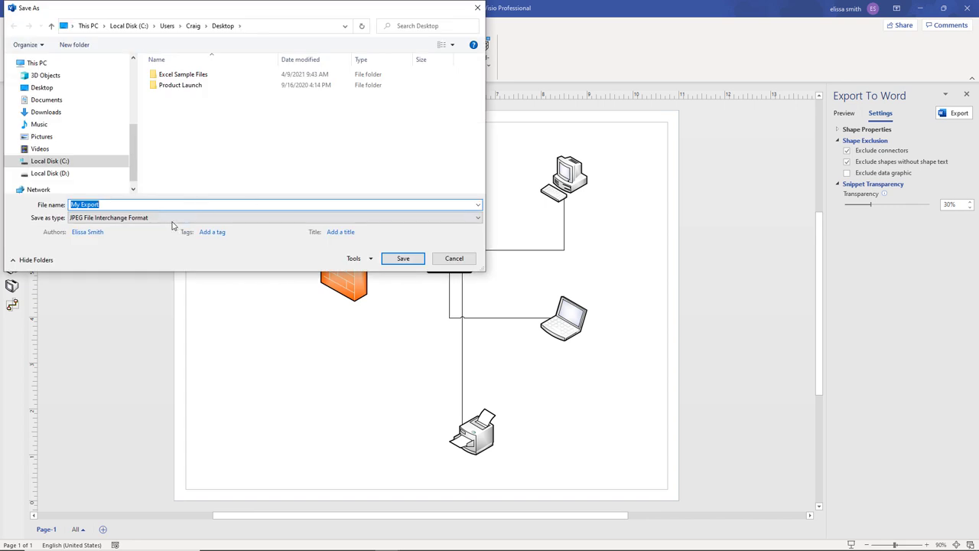
pyautogui.click(173, 220)
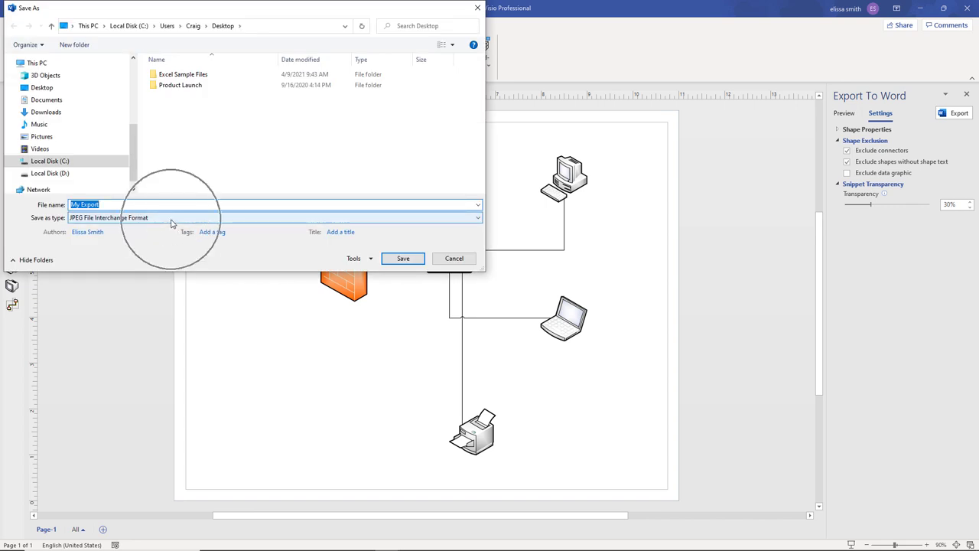
pyautogui.click(392, 259)
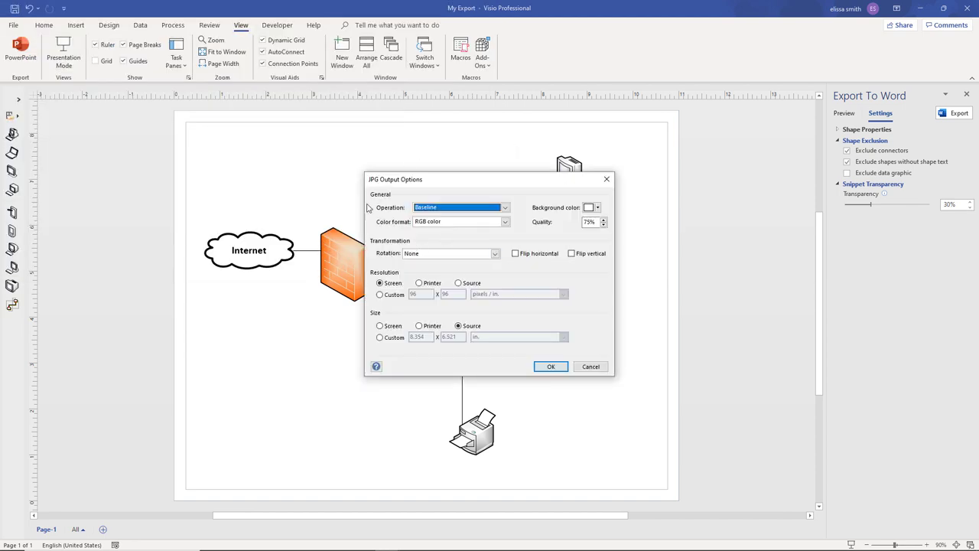
pyautogui.click(506, 223)
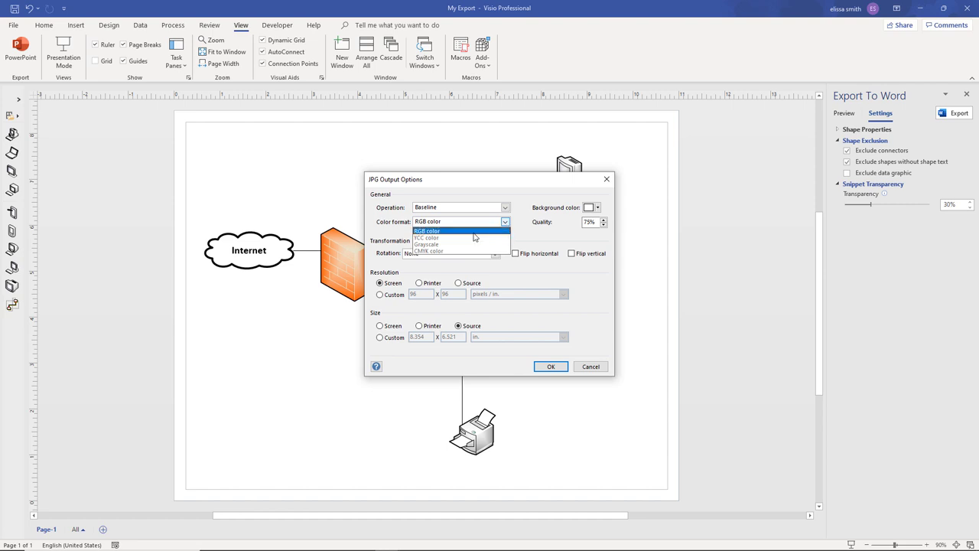
pyautogui.click(474, 232)
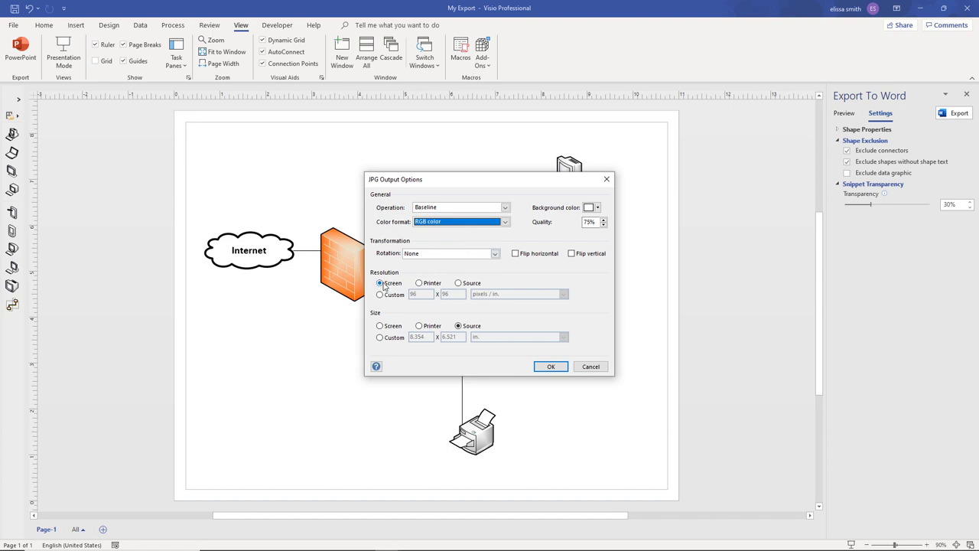
pyautogui.click(551, 367)
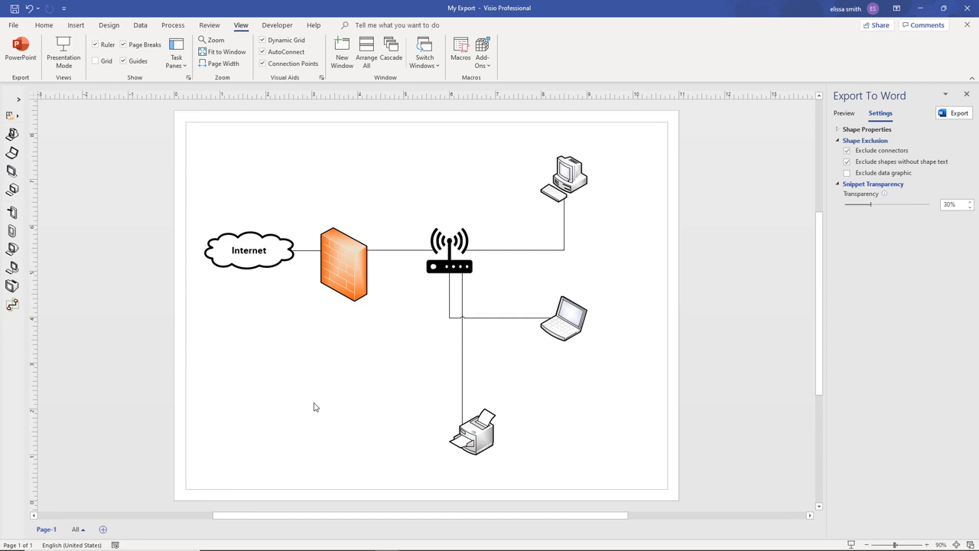
# - Export the drawing as an AutoCAD Drawing file named 'My Export' to the Desktop
pyautogui.click(14, 25)
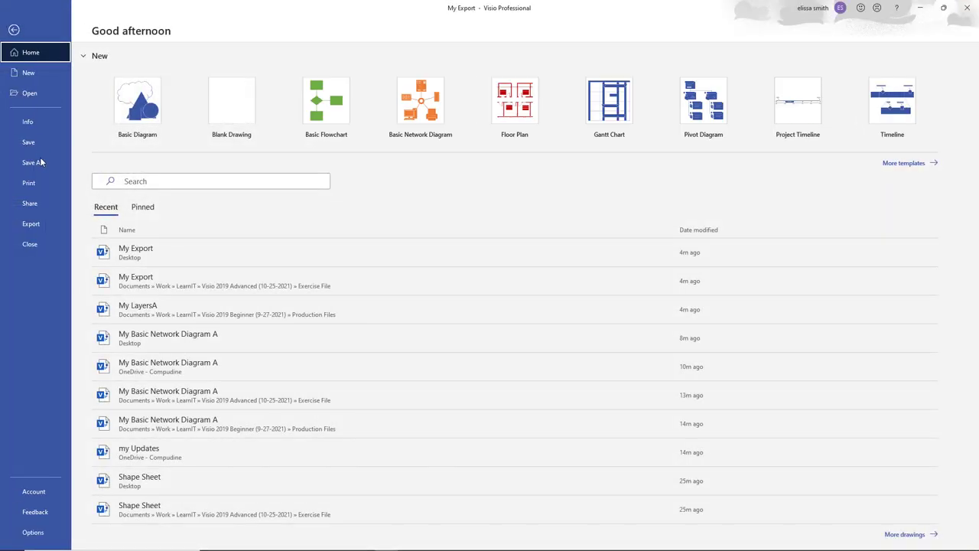
pyautogui.click(47, 221)
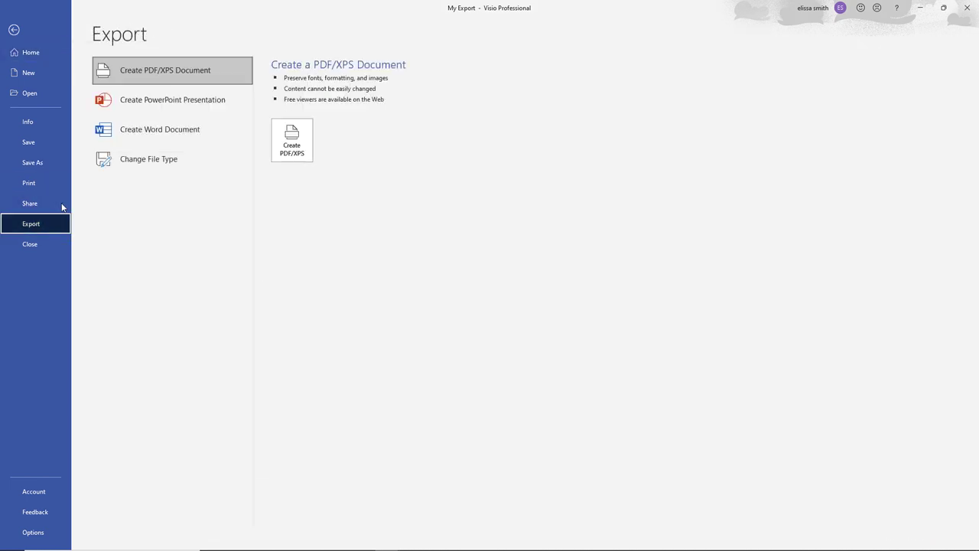
pyautogui.click(115, 159)
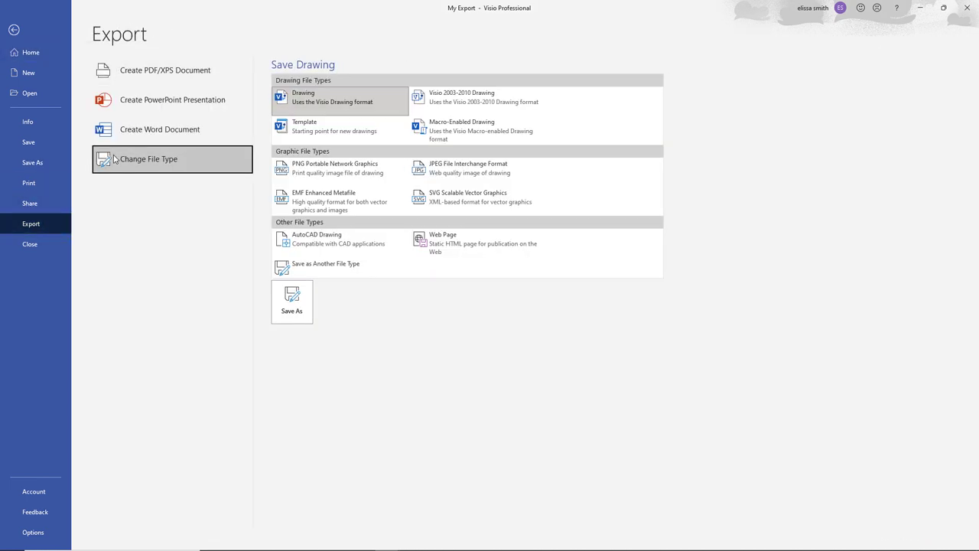
pyautogui.click(335, 247)
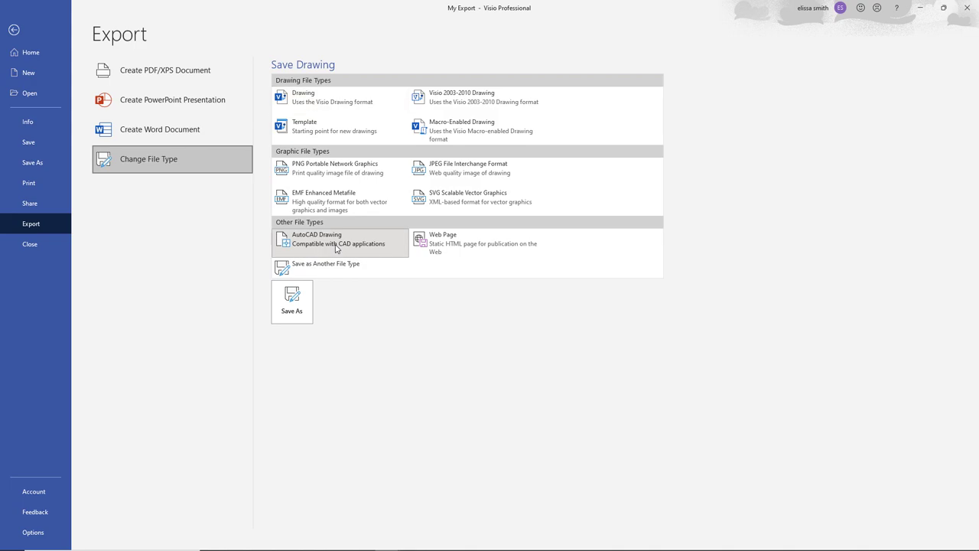
pyautogui.click(289, 312)
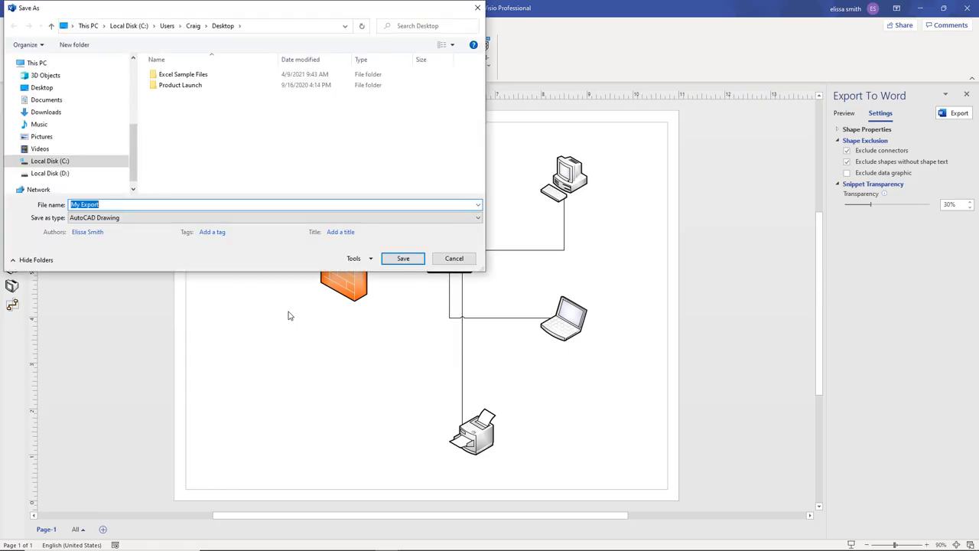
pyautogui.click(107, 220)
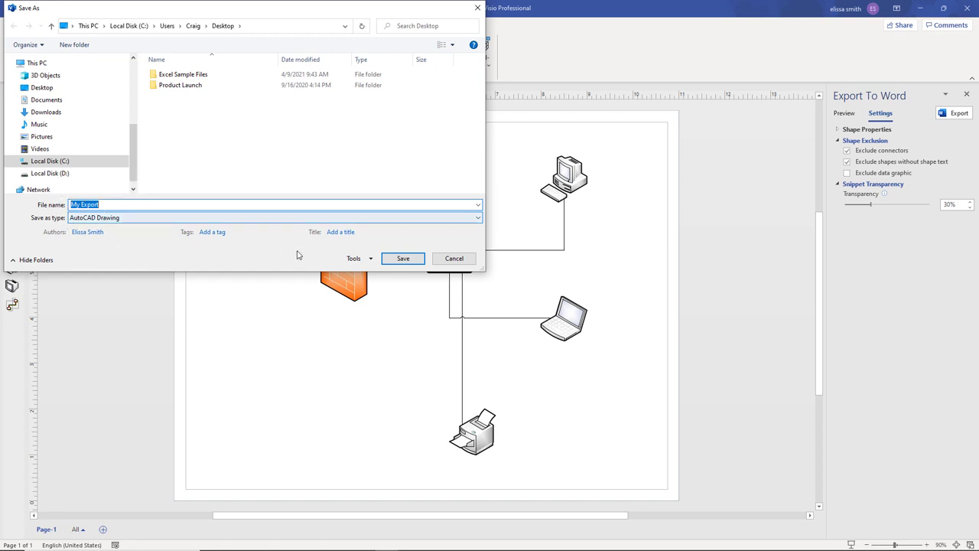
pyautogui.click(392, 259)
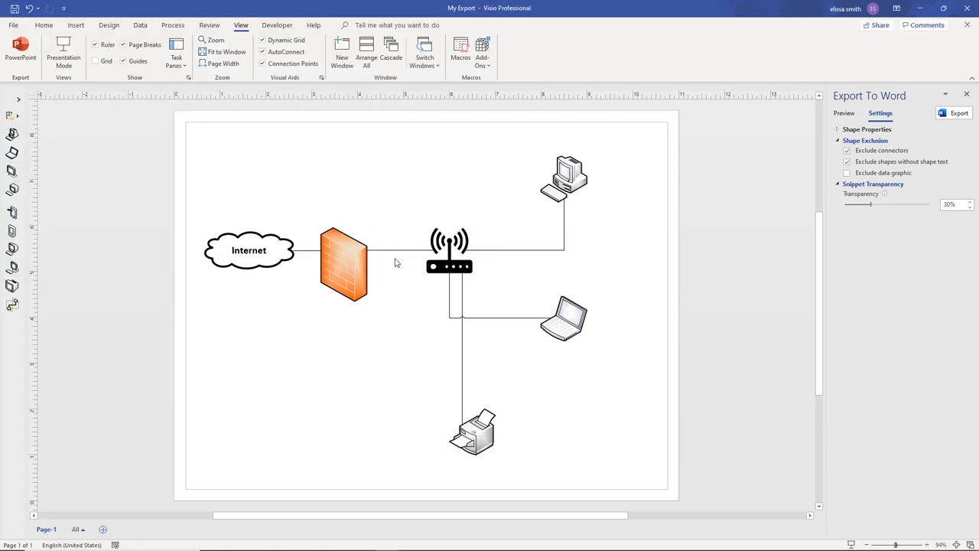